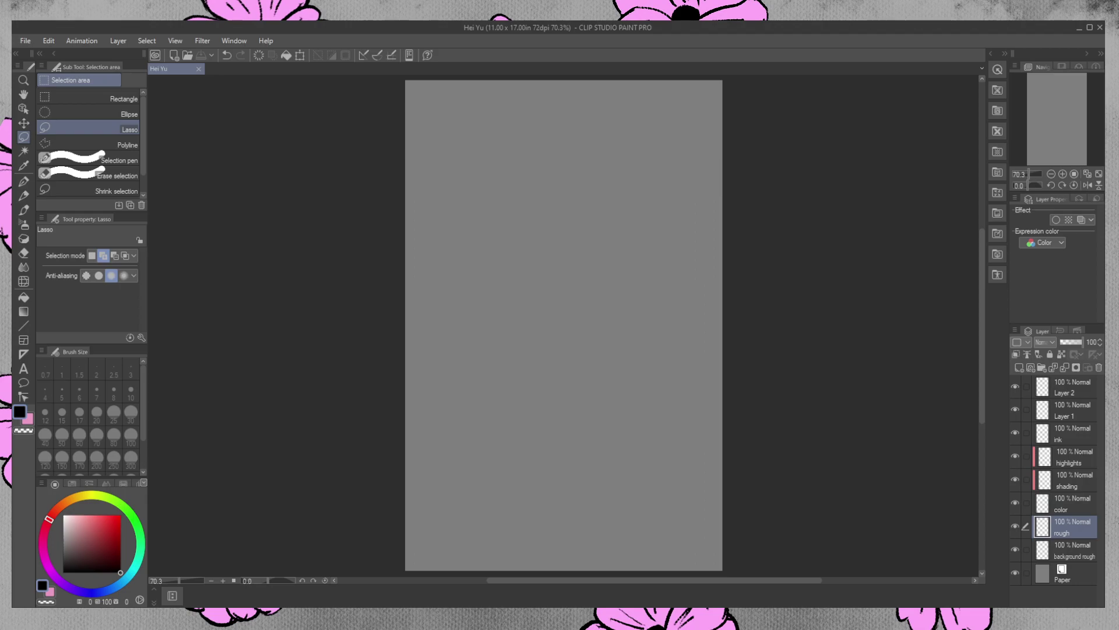
Set up the Real G-Pen at size 5 with a bright red drawing color
{"action": "left_click", "coordinate": [24, 80]}
{"action": "left_click", "coordinate": [23, 182]}
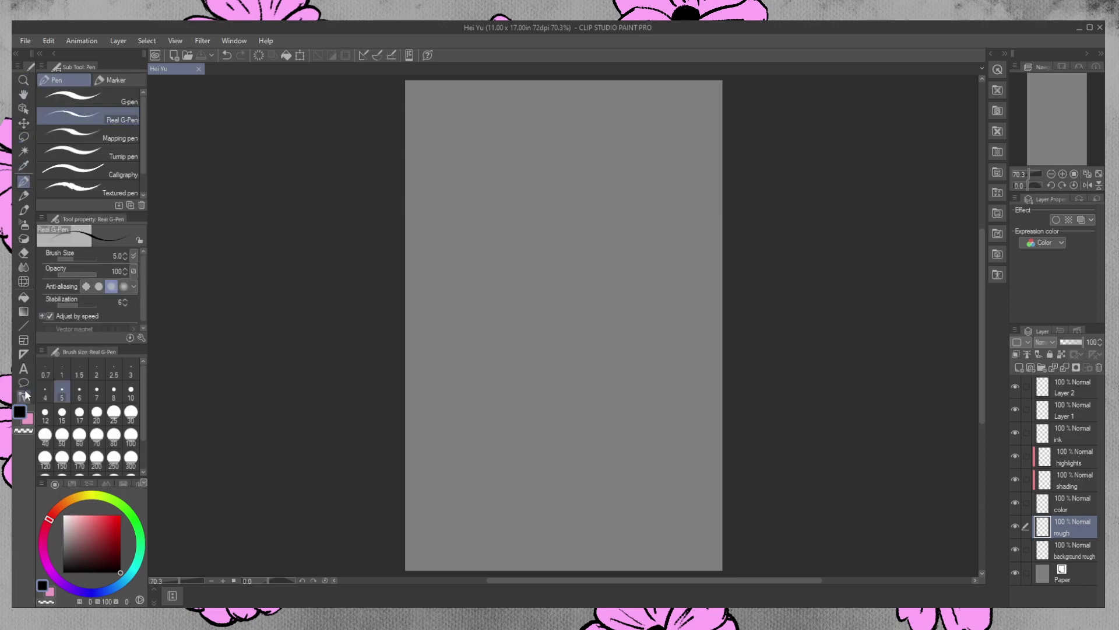
{"action": "left_click", "coordinate": [27, 419]}
{"action": "left_click_drag", "start_coordinate": [101, 528], "coordinate": [122, 514]}
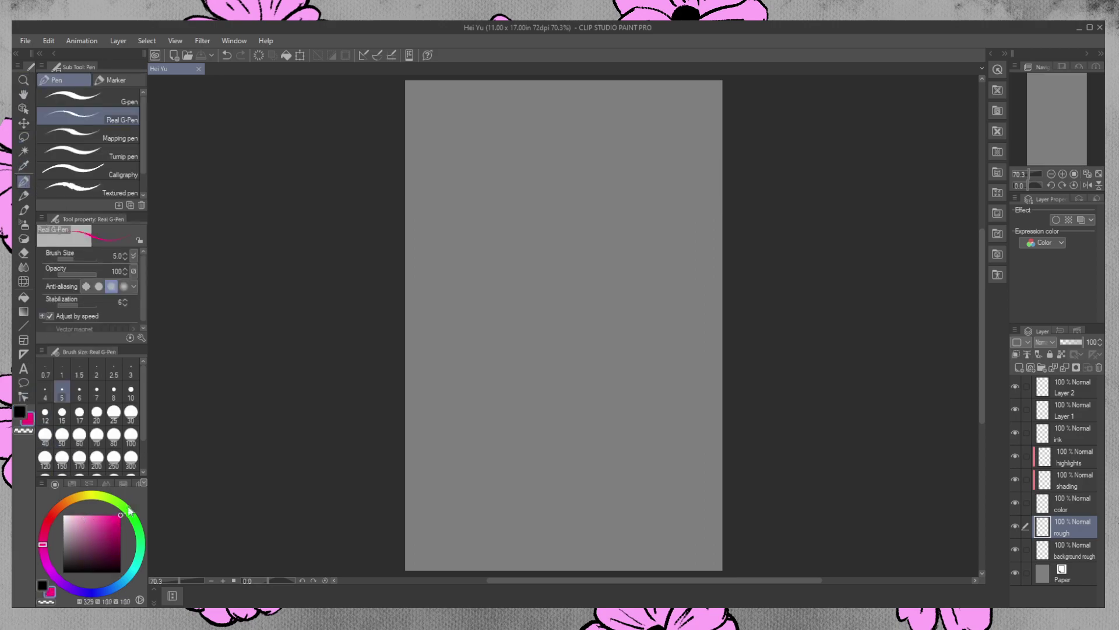
{"action": "left_click_drag", "start_coordinate": [42, 524], "coordinate": [50, 518]}
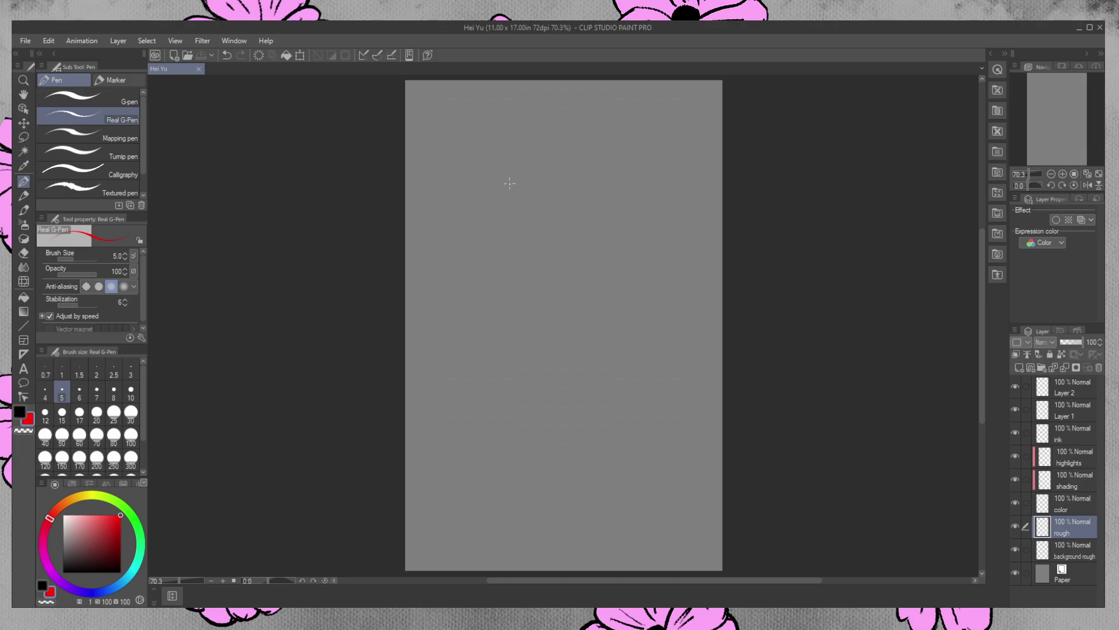
Sketch an oval head with brows, eyes, nose and a boxy mouth mask on the rough layer's upper area
{"action": "mouse_move", "coordinate": [518, 174]}
{"action": "left_mouse_down"}
{"action": "mouse_move", "coordinate": [530, 151]}
{"action": "mouse_move", "coordinate": [524, 202]}
{"action": "mouse_move", "coordinate": [529, 174]}
{"action": "left_mouse_up"}
{"action": "key", "text": "ctrl+z"}
{"action": "key", "text": "ctrl+z"}
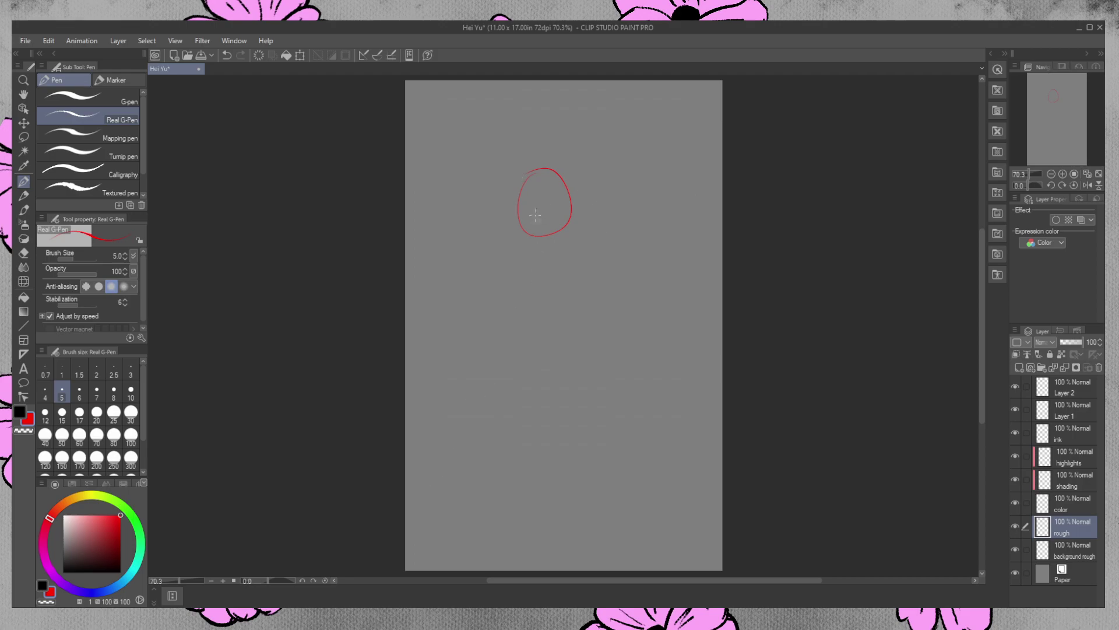
{"action": "mouse_move", "coordinate": [529, 216]}
{"action": "left_mouse_down"}
{"action": "mouse_move", "coordinate": [547, 235]}
{"action": "mouse_move", "coordinate": [550, 211]}
{"action": "mouse_move", "coordinate": [530, 232]}
{"action": "left_mouse_up"}
{"action": "mouse_move", "coordinate": [550, 211]}
{"action": "left_mouse_down"}
{"action": "mouse_move", "coordinate": [529, 207]}
{"action": "mouse_move", "coordinate": [554, 235]}
{"action": "mouse_move", "coordinate": [567, 202]}
{"action": "left_mouse_up"}
{"action": "left_click_drag", "start_coordinate": [551, 195], "coordinate": [526, 195]}
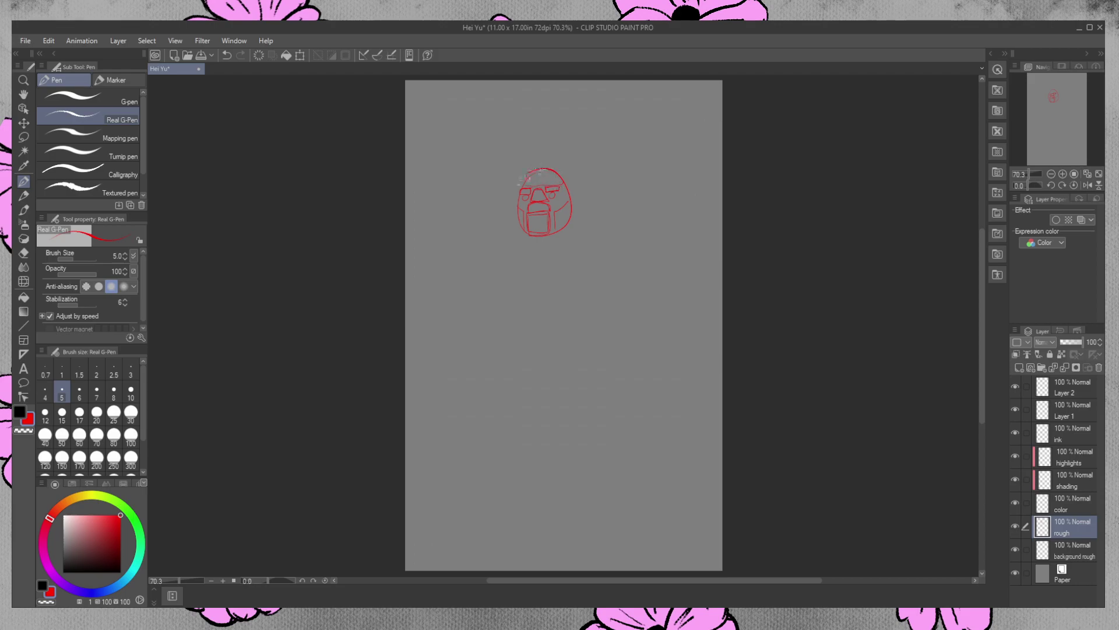
Sketch the skull cap edge, neck cables, collar and the rough chest and shoulder outline beneath the head
{"action": "left_click_drag", "start_coordinate": [558, 173], "coordinate": [564, 183]}
{"action": "mouse_move", "coordinate": [530, 241]}
{"action": "left_mouse_down"}
{"action": "mouse_move", "coordinate": [549, 250]}
{"action": "mouse_move", "coordinate": [553, 230]}
{"action": "left_mouse_up"}
{"action": "left_click_drag", "start_coordinate": [569, 228], "coordinate": [574, 239]}
{"action": "mouse_move", "coordinate": [503, 248]}
{"action": "left_mouse_down"}
{"action": "mouse_move", "coordinate": [547, 260]}
{"action": "mouse_move", "coordinate": [591, 246]}
{"action": "mouse_move", "coordinate": [538, 265]}
{"action": "mouse_move", "coordinate": [506, 249]}
{"action": "mouse_move", "coordinate": [562, 261]}
{"action": "mouse_move", "coordinate": [590, 244]}
{"action": "left_mouse_up"}
{"action": "mouse_move", "coordinate": [552, 311]}
{"action": "left_mouse_down"}
{"action": "mouse_move", "coordinate": [602, 286]}
{"action": "mouse_move", "coordinate": [580, 261]}
{"action": "left_mouse_up"}
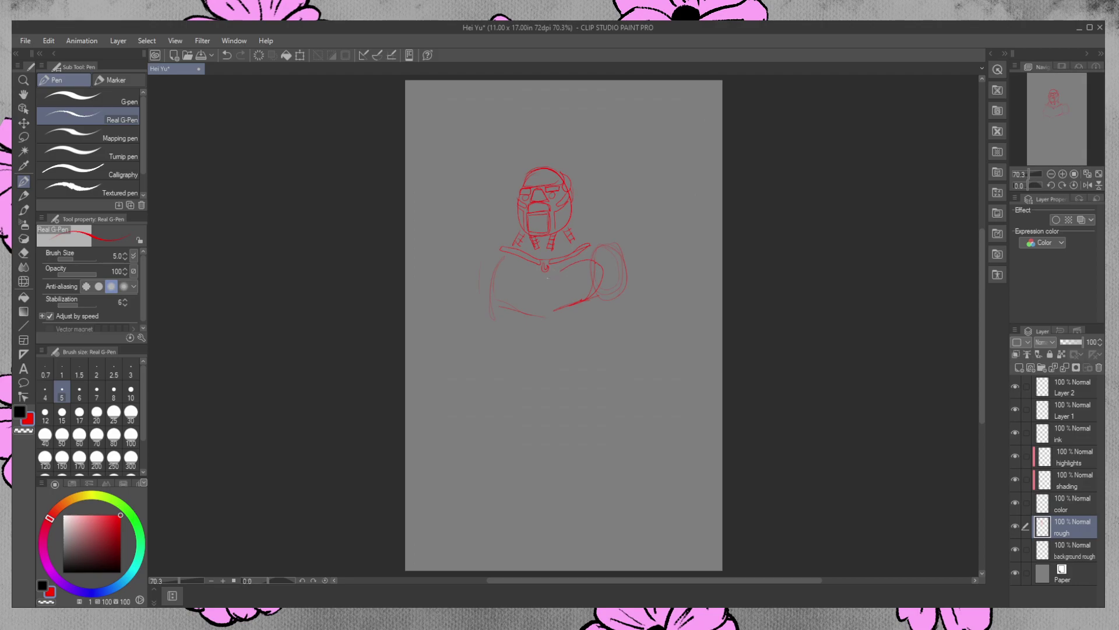
Sketch two rounded chest plates with a small triangle between them and the paired abdominal segments below
{"action": "mouse_move", "coordinate": [555, 309]}
{"action": "left_mouse_down"}
{"action": "mouse_move", "coordinate": [594, 262]}
{"action": "mouse_move", "coordinate": [554, 271]}
{"action": "mouse_move", "coordinate": [596, 295]}
{"action": "mouse_move", "coordinate": [597, 257]}
{"action": "mouse_move", "coordinate": [498, 296]}
{"action": "left_mouse_up"}
{"action": "mouse_move", "coordinate": [521, 259]}
{"action": "left_mouse_down"}
{"action": "mouse_move", "coordinate": [540, 309]}
{"action": "mouse_move", "coordinate": [521, 307]}
{"action": "left_mouse_up"}
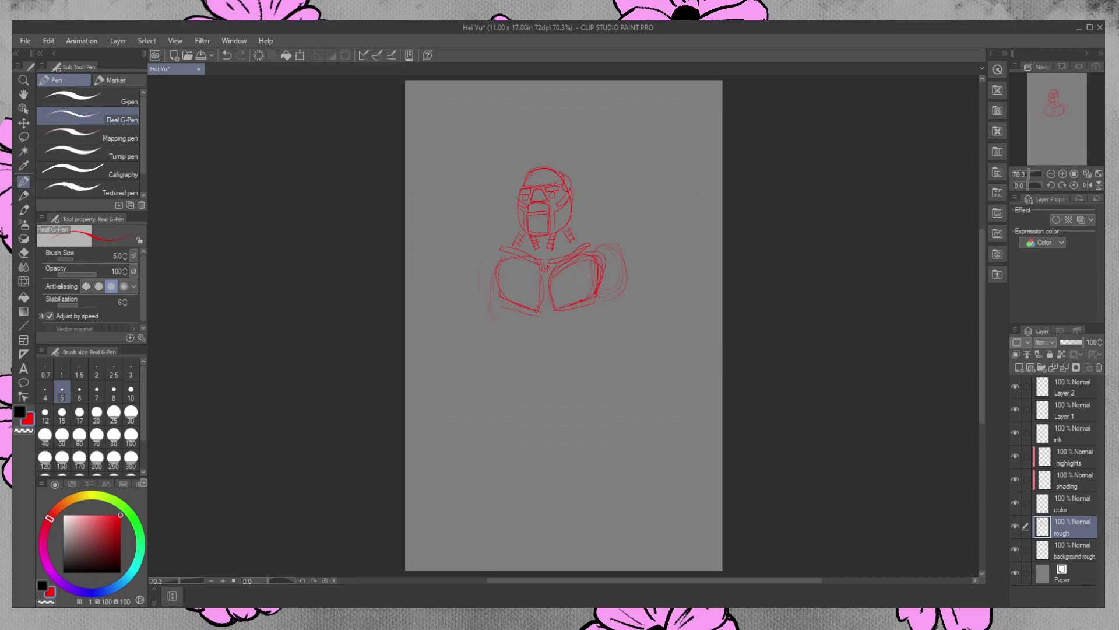
{"action": "left_click_drag", "start_coordinate": [539, 307], "coordinate": [543, 319]}
{"action": "mouse_move", "coordinate": [544, 337]}
{"action": "left_mouse_down"}
{"action": "mouse_move", "coordinate": [545, 353]}
{"action": "mouse_move", "coordinate": [527, 356]}
{"action": "left_mouse_up"}
{"action": "mouse_move", "coordinate": [527, 356]}
{"action": "left_mouse_down"}
{"action": "mouse_move", "coordinate": [564, 346]}
{"action": "mouse_move", "coordinate": [550, 355]}
{"action": "left_mouse_up"}
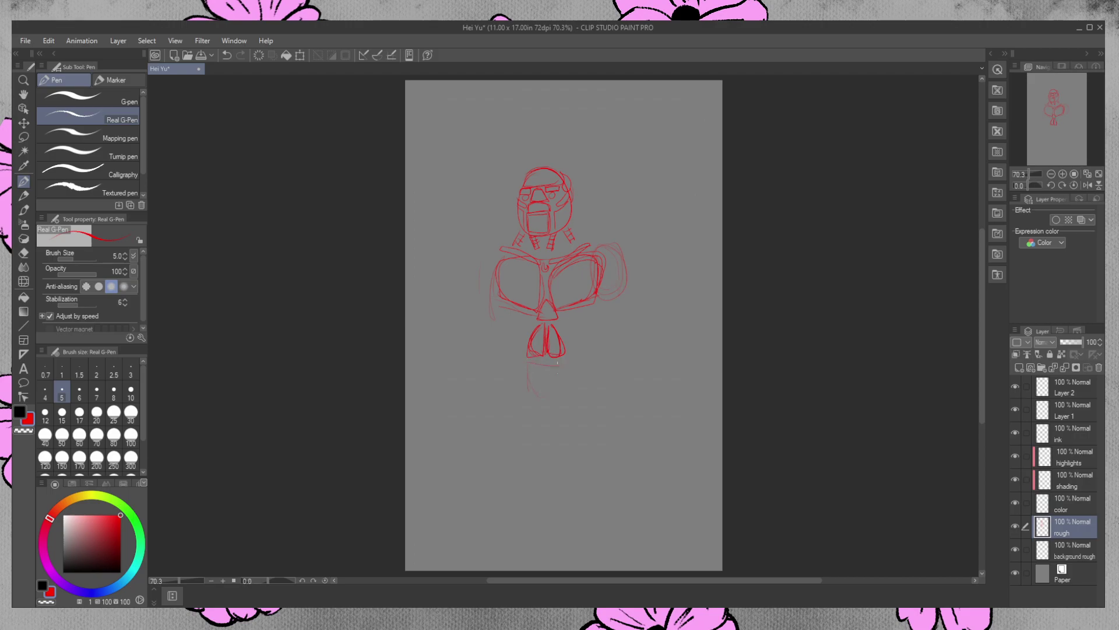
{"action": "mouse_move", "coordinate": [542, 389]}
{"action": "left_mouse_down"}
{"action": "mouse_move", "coordinate": [560, 366]}
{"action": "mouse_move", "coordinate": [530, 363]}
{"action": "mouse_move", "coordinate": [542, 369]}
{"action": "mouse_move", "coordinate": [540, 392]}
{"action": "left_mouse_up"}
Sketch the side rib muscles under the chest plates and the rounded shoulders on both sides
{"action": "left_click_drag", "start_coordinate": [602, 302], "coordinate": [587, 319]}
{"action": "mouse_move", "coordinate": [569, 332]}
{"action": "left_mouse_down"}
{"action": "mouse_move", "coordinate": [532, 314]}
{"action": "mouse_move", "coordinate": [514, 328]}
{"action": "mouse_move", "coordinate": [527, 317]}
{"action": "mouse_move", "coordinate": [498, 302]}
{"action": "mouse_move", "coordinate": [521, 313]}
{"action": "left_mouse_up"}
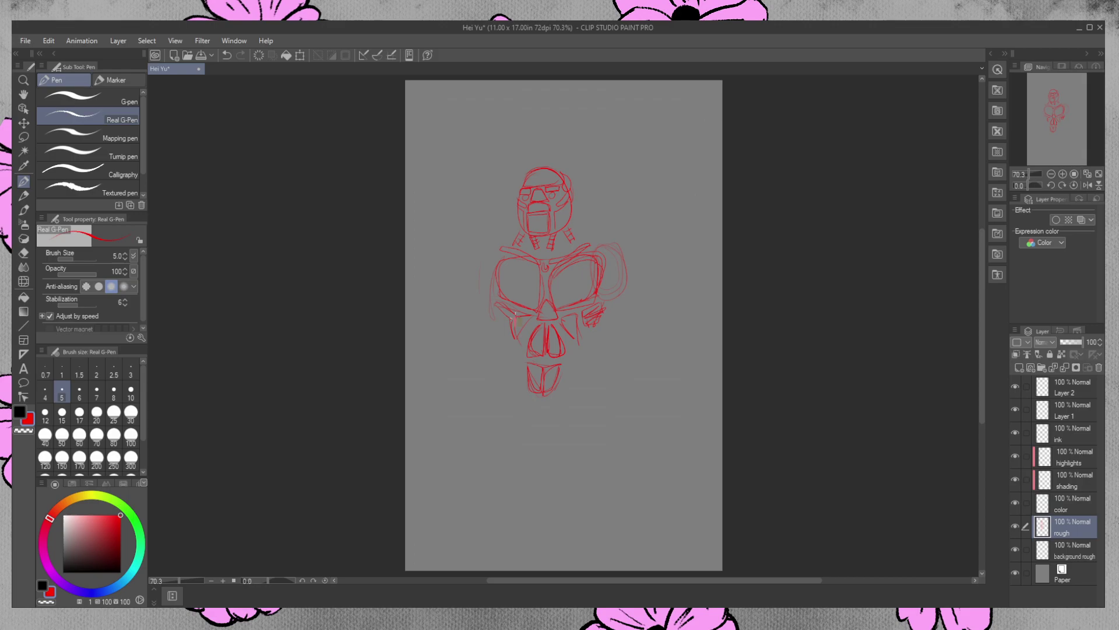
{"action": "left_click_drag", "start_coordinate": [495, 311], "coordinate": [513, 331]}
{"action": "left_click_drag", "start_coordinate": [498, 292], "coordinate": [504, 266]}
{"action": "mouse_move", "coordinate": [605, 252]}
{"action": "left_mouse_down"}
{"action": "mouse_move", "coordinate": [611, 295]}
{"action": "mouse_move", "coordinate": [604, 245]}
{"action": "mouse_move", "coordinate": [626, 268]}
{"action": "mouse_move", "coordinate": [623, 298]}
{"action": "left_mouse_up"}
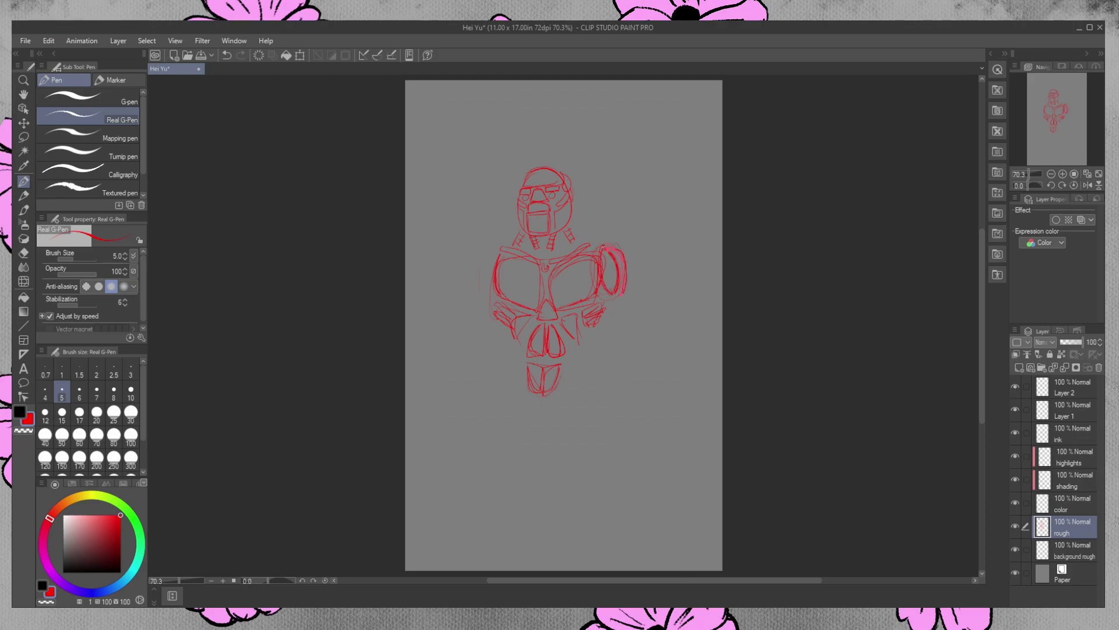
{"action": "left_click_drag", "start_coordinate": [576, 235], "coordinate": [611, 245]}
{"action": "left_click_drag", "start_coordinate": [507, 238], "coordinate": [491, 252]}
{"action": "left_click_drag", "start_coordinate": [490, 292], "coordinate": [487, 249]}
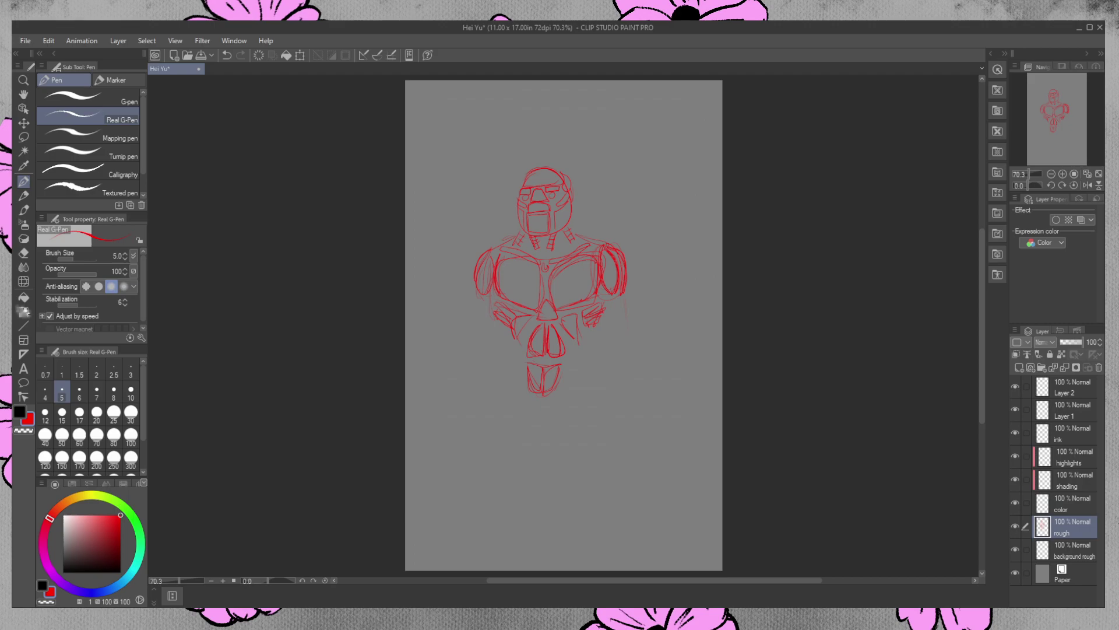
Erase the entire figure sketch using the Hard eraser at size 100
{"action": "left_click", "coordinate": [24, 253]}
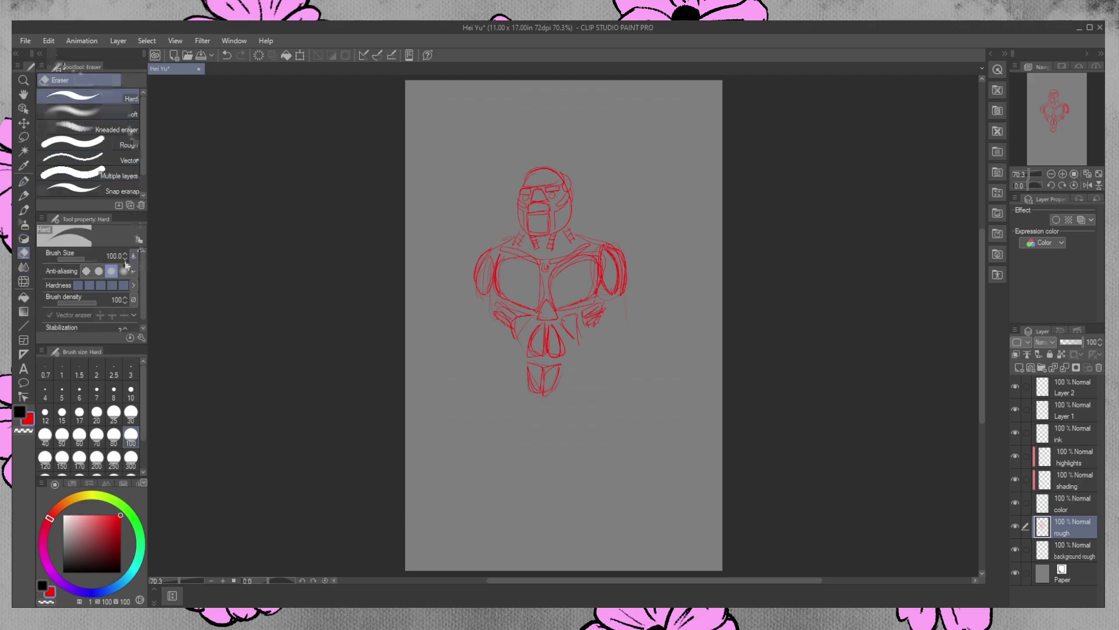
{"action": "mouse_move", "coordinate": [554, 198]}
{"action": "left_mouse_down"}
{"action": "mouse_move", "coordinate": [465, 225]}
{"action": "mouse_move", "coordinate": [551, 230]}
{"action": "left_mouse_up"}
{"action": "mouse_move", "coordinate": [601, 256]}
{"action": "left_mouse_down"}
{"action": "mouse_move", "coordinate": [542, 326]}
{"action": "mouse_move", "coordinate": [545, 379]}
{"action": "left_mouse_up"}
Sketch a long tapered diagonal shape with a rounded upper end across the upper part of the canvas
{"action": "left_click", "coordinate": [24, 182]}
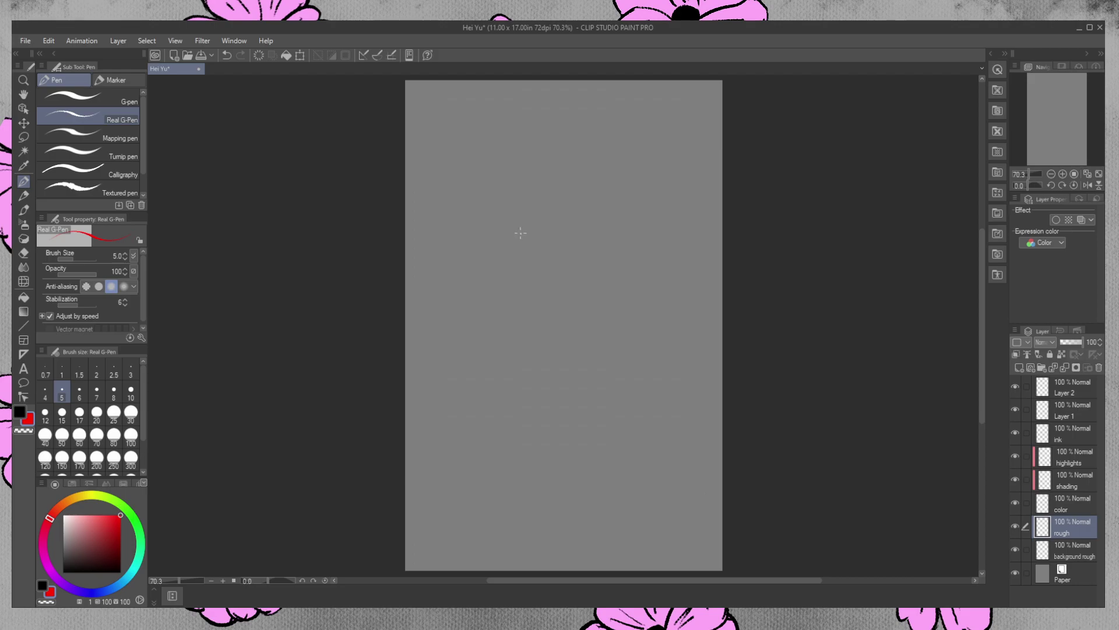
{"action": "left_click_drag", "start_coordinate": [542, 163], "coordinate": [435, 251]}
{"action": "left_click_drag", "start_coordinate": [432, 255], "coordinate": [569, 163]}
{"action": "mouse_move", "coordinate": [461, 239]}
{"action": "left_mouse_down"}
{"action": "mouse_move", "coordinate": [587, 153]}
{"action": "mouse_move", "coordinate": [539, 146]}
{"action": "mouse_move", "coordinate": [527, 163]}
{"action": "mouse_move", "coordinate": [580, 147]}
{"action": "mouse_move", "coordinate": [592, 157]}
{"action": "mouse_move", "coordinate": [464, 237]}
{"action": "left_mouse_up"}
{"action": "left_click_drag", "start_coordinate": [597, 157], "coordinate": [514, 203]}
{"action": "mouse_move", "coordinate": [544, 152]}
{"action": "left_mouse_down"}
{"action": "mouse_move", "coordinate": [453, 230]}
{"action": "mouse_move", "coordinate": [573, 150]}
{"action": "mouse_move", "coordinate": [581, 167]}
{"action": "mouse_move", "coordinate": [574, 141]}
{"action": "left_mouse_up"}
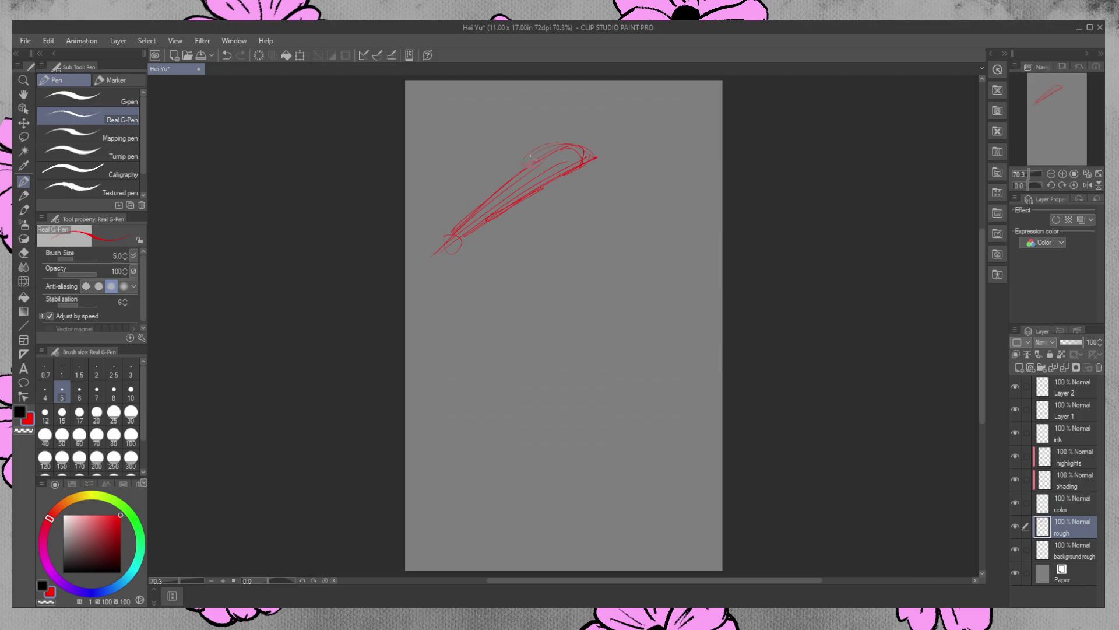
Add small knobs along the diagonal shape, extend its lower end, and try an overlapping oval head
{"action": "left_click_drag", "start_coordinate": [512, 175], "coordinate": [497, 189]}
{"action": "left_click_drag", "start_coordinate": [512, 198], "coordinate": [522, 205]}
{"action": "left_click_drag", "start_coordinate": [431, 266], "coordinate": [438, 254]}
{"action": "left_click_drag", "start_coordinate": [558, 211], "coordinate": [556, 218]}
{"action": "key", "text": "ctrl+z"}
Erase the whole diagonal sketch and the overlapping oval
{"action": "key", "text": "e"}
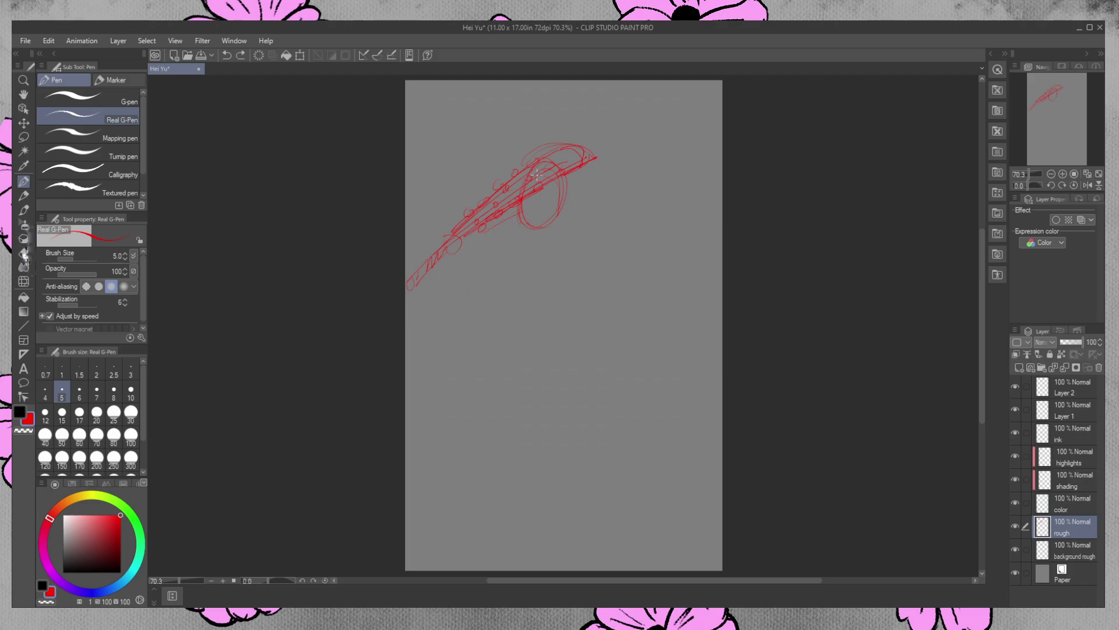
{"action": "left_click_drag", "start_coordinate": [575, 149], "coordinate": [473, 248]}
{"action": "left_click_drag", "start_coordinate": [546, 148], "coordinate": [513, 227]}
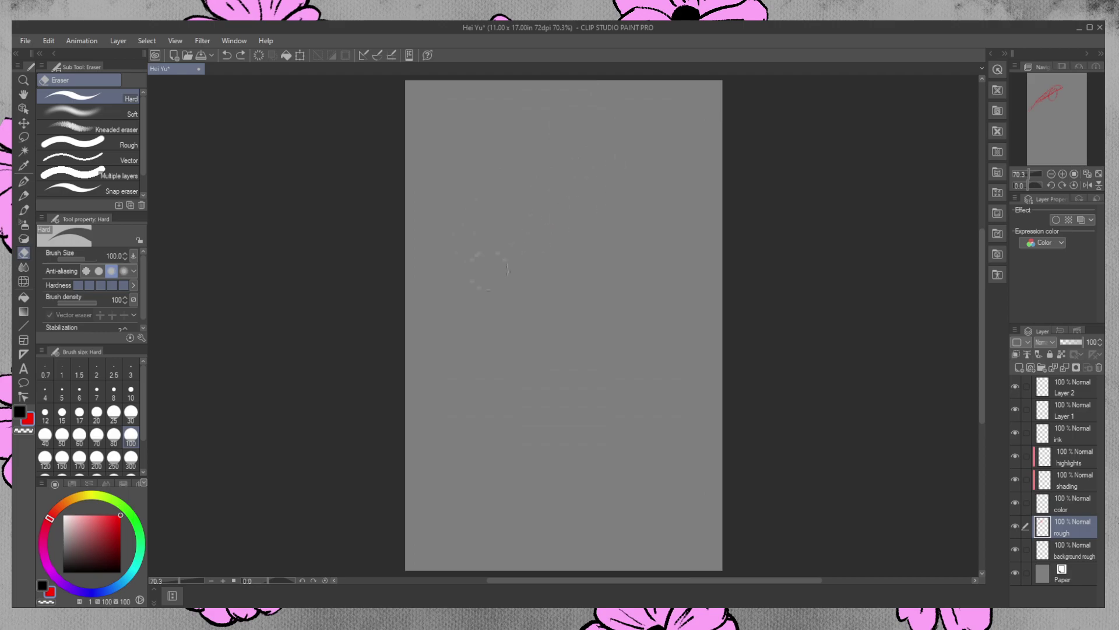
Sketch a new tilted oval head with a pointed chin and a curved band across the brow in red
{"action": "left_click", "coordinate": [23, 182]}
{"action": "left_click_drag", "start_coordinate": [560, 180], "coordinate": [529, 222]}
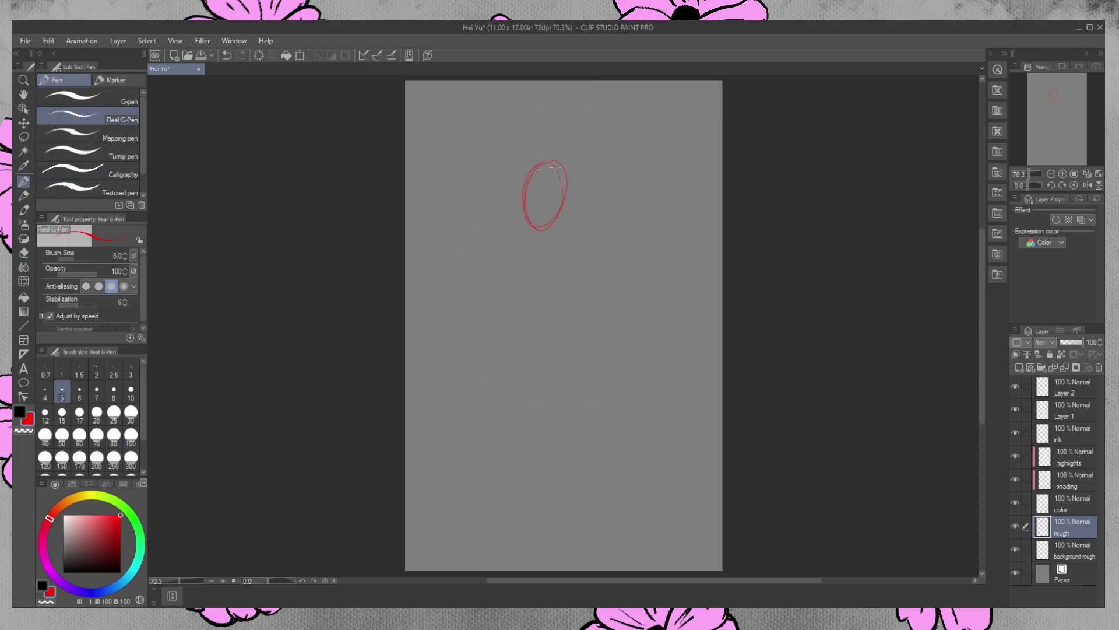
{"action": "left_click_drag", "start_coordinate": [540, 175], "coordinate": [532, 237]}
{"action": "mouse_move", "coordinate": [562, 201]}
{"action": "left_mouse_down"}
{"action": "mouse_move", "coordinate": [530, 211]}
{"action": "mouse_move", "coordinate": [534, 233]}
{"action": "mouse_move", "coordinate": [523, 209]}
{"action": "mouse_move", "coordinate": [570, 195]}
{"action": "mouse_move", "coordinate": [565, 169]}
{"action": "mouse_move", "coordinate": [545, 160]}
{"action": "mouse_move", "coordinate": [521, 189]}
{"action": "mouse_move", "coordinate": [534, 167]}
{"action": "mouse_move", "coordinate": [556, 161]}
{"action": "mouse_move", "coordinate": [573, 190]}
{"action": "left_mouse_up"}
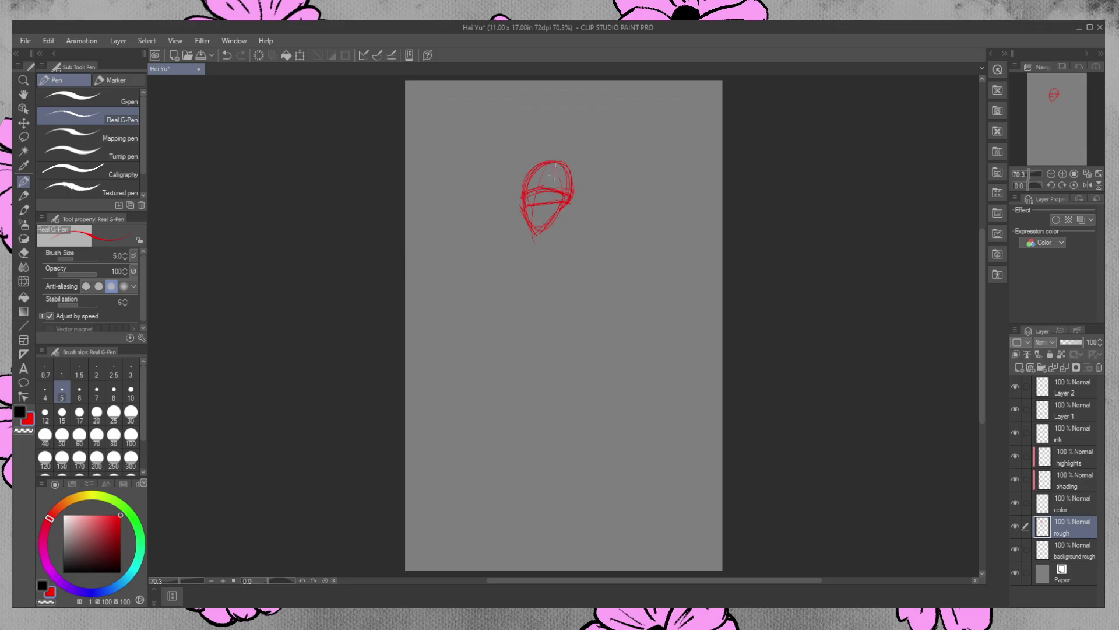
Add curved center and brow guide lines to the head and square off its jaw
{"action": "left_click_drag", "start_coordinate": [557, 211], "coordinate": [558, 162]}
{"action": "left_click_drag", "start_coordinate": [532, 225], "coordinate": [551, 164]}
{"action": "left_click_drag", "start_coordinate": [563, 183], "coordinate": [532, 181]}
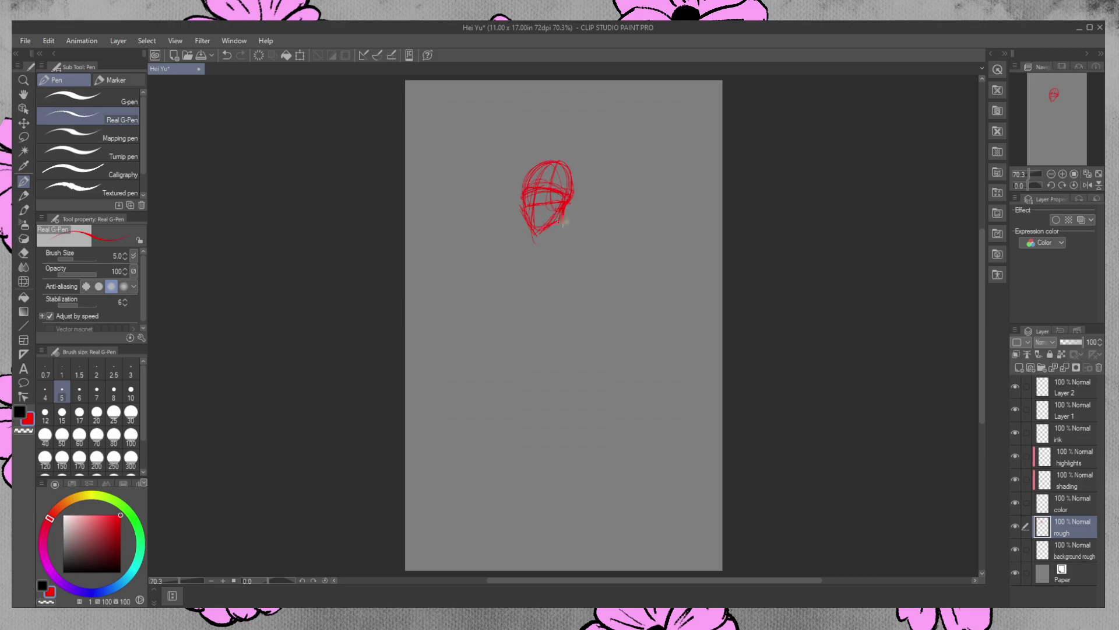
{"action": "left_click_drag", "start_coordinate": [525, 219], "coordinate": [532, 230]}
Reduce the Hard eraser to size 20 and clean the surplus construction lines from the face, skull and chin
{"action": "key", "text": "e"}
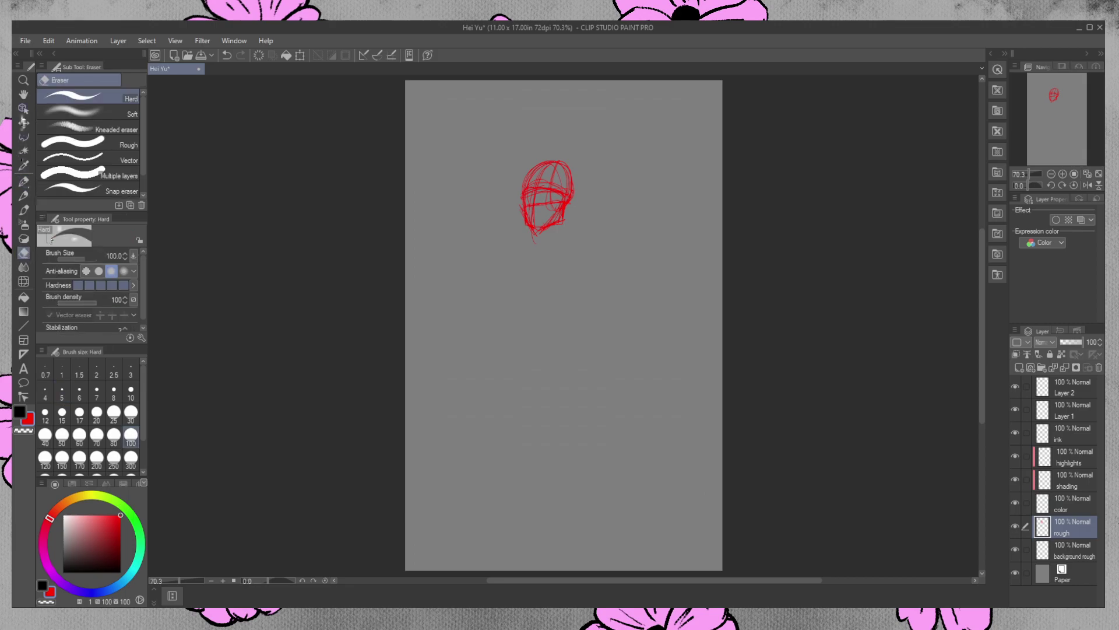
{"action": "left_click", "coordinate": [24, 79]}
{"action": "left_click", "coordinate": [563, 183]}
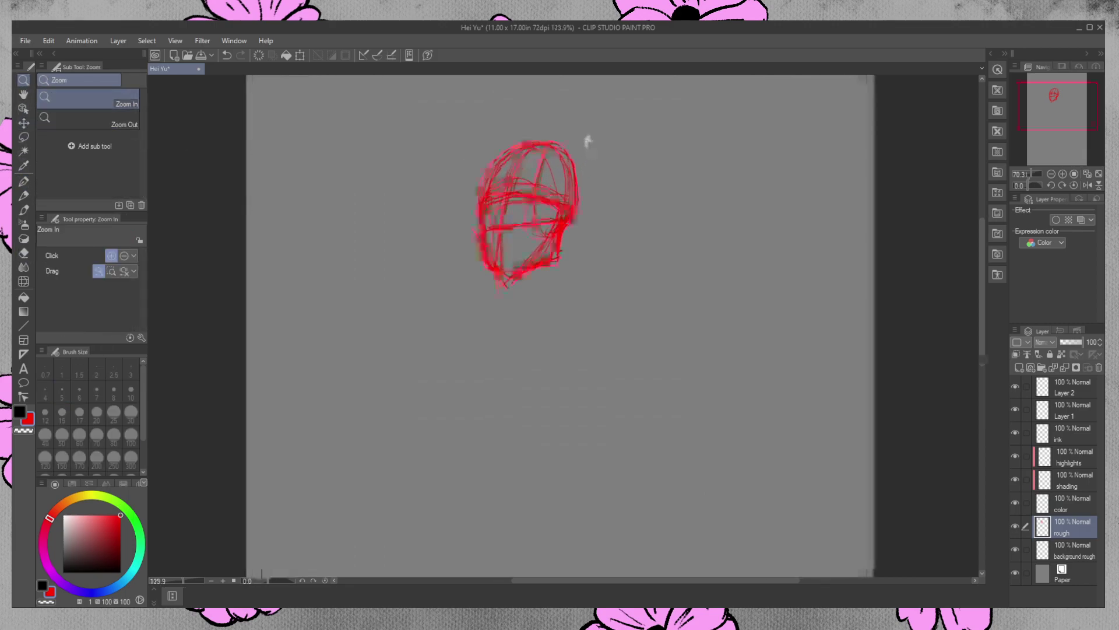
{"action": "left_click", "coordinate": [24, 252]}
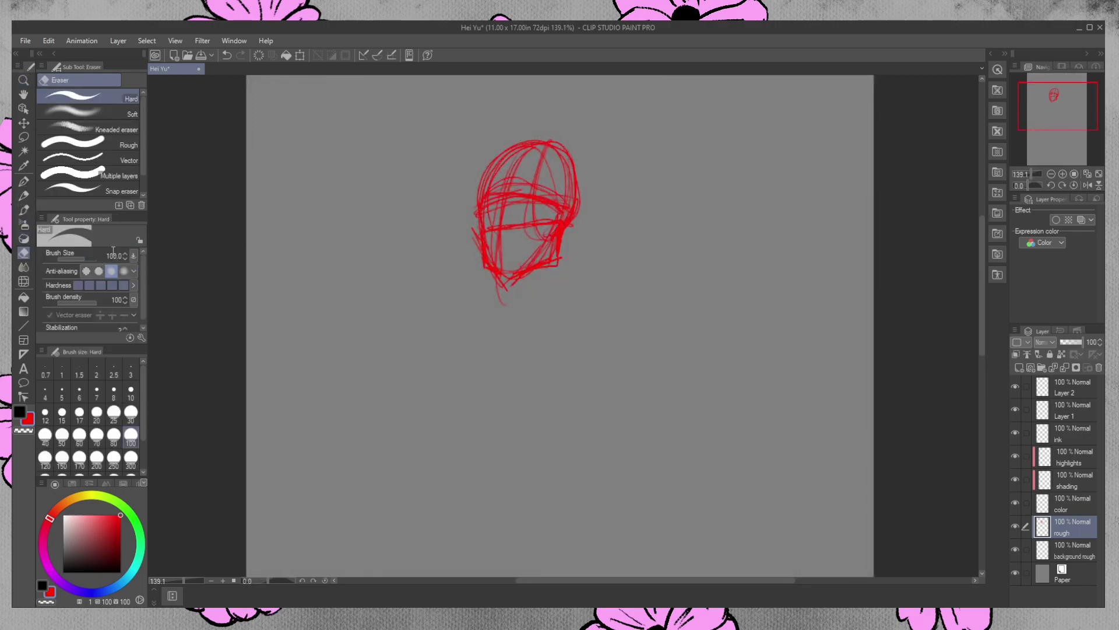
{"action": "key", "text": "["}
{"action": "key", "text": "["}
{"action": "key", "text": "["}
{"action": "key", "text": "["}
{"action": "key", "text": "["}
{"action": "key", "text": "["}
{"action": "key", "text": "["}
{"action": "key", "text": "["}
{"action": "mouse_move", "coordinate": [552, 210]}
{"action": "left_mouse_down"}
{"action": "mouse_move", "coordinate": [504, 193]}
{"action": "mouse_move", "coordinate": [483, 207]}
{"action": "mouse_move", "coordinate": [502, 194]}
{"action": "mouse_move", "coordinate": [558, 208]}
{"action": "left_mouse_up"}
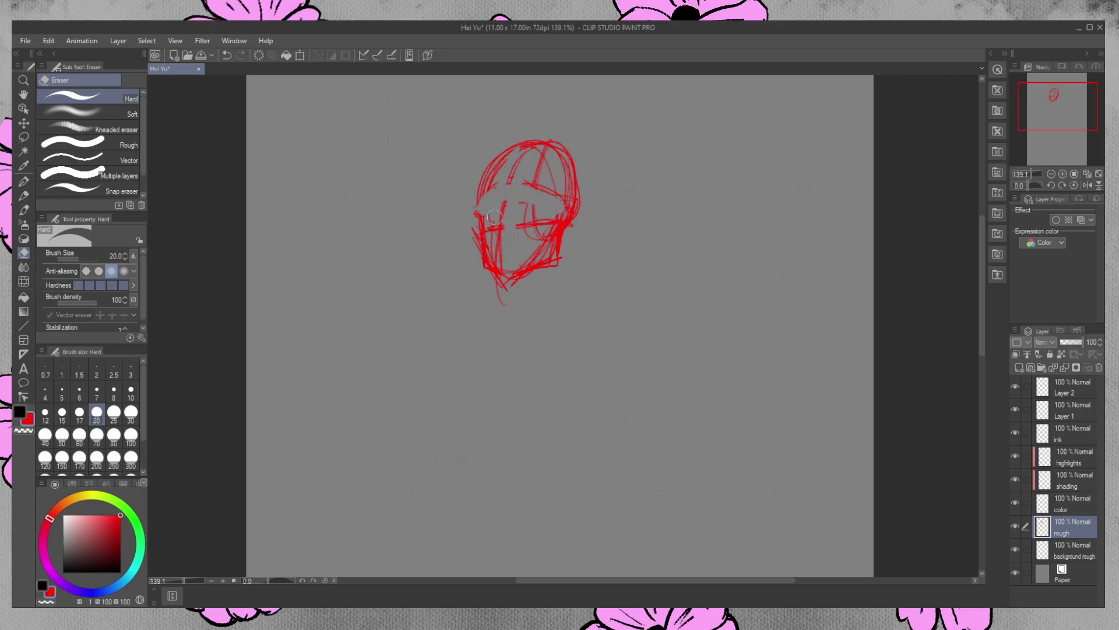
{"action": "left_click_drag", "start_coordinate": [497, 191], "coordinate": [511, 154]}
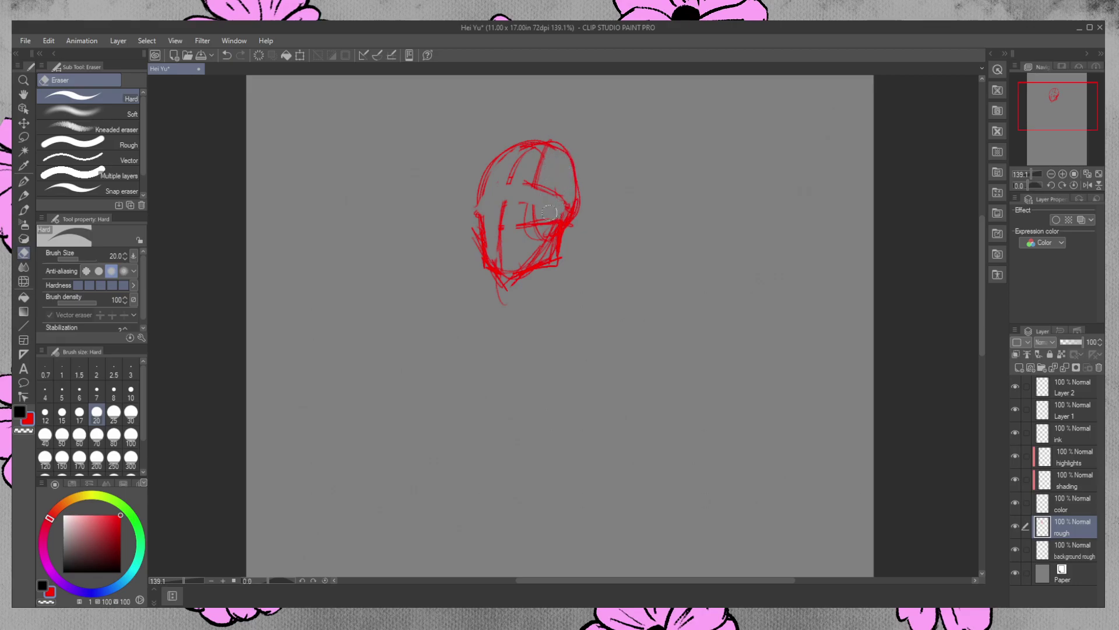
{"action": "mouse_move", "coordinate": [544, 213]}
{"action": "left_mouse_down"}
{"action": "mouse_move", "coordinate": [519, 226]}
{"action": "mouse_move", "coordinate": [535, 208]}
{"action": "mouse_move", "coordinate": [525, 206]}
{"action": "mouse_move", "coordinate": [541, 244]}
{"action": "mouse_move", "coordinate": [554, 240]}
{"action": "mouse_move", "coordinate": [553, 218]}
{"action": "mouse_move", "coordinate": [549, 248]}
{"action": "mouse_move", "coordinate": [514, 264]}
{"action": "mouse_move", "coordinate": [488, 261]}
{"action": "mouse_move", "coordinate": [499, 265]}
{"action": "mouse_move", "coordinate": [473, 223]}
{"action": "mouse_move", "coordinate": [478, 265]}
{"action": "mouse_move", "coordinate": [546, 288]}
{"action": "mouse_move", "coordinate": [481, 277]}
{"action": "mouse_move", "coordinate": [508, 287]}
{"action": "mouse_move", "coordinate": [544, 277]}
{"action": "mouse_move", "coordinate": [507, 291]}
{"action": "mouse_move", "coordinate": [560, 271]}
{"action": "mouse_move", "coordinate": [517, 268]}
{"action": "mouse_move", "coordinate": [572, 256]}
{"action": "mouse_move", "coordinate": [585, 222]}
{"action": "mouse_move", "coordinate": [553, 232]}
{"action": "left_mouse_up"}
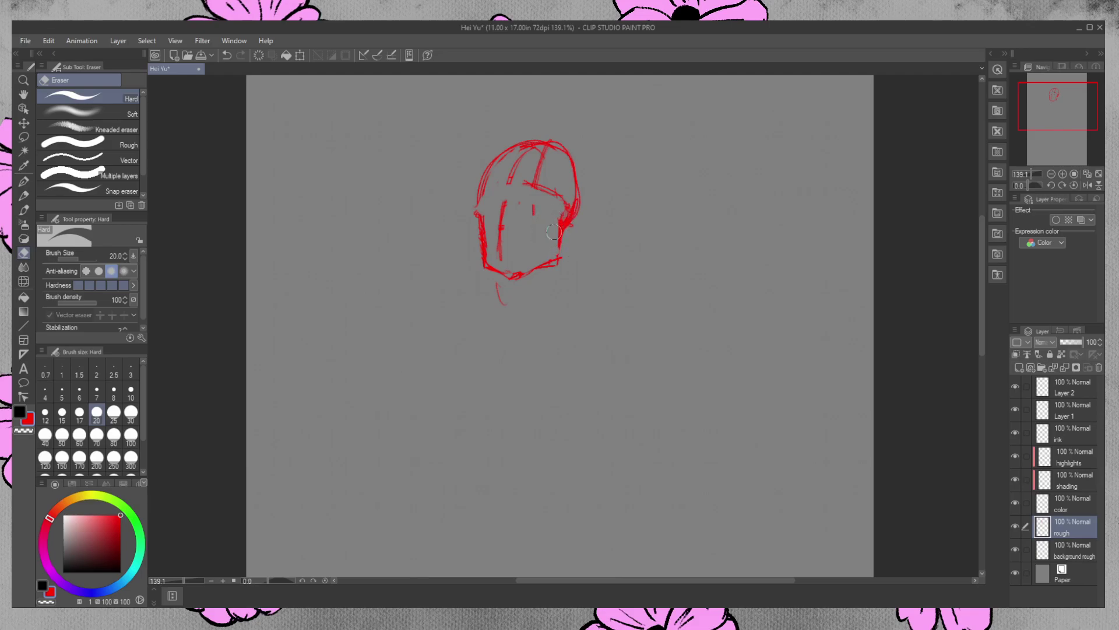
Redraw the helmet's side arc, central band down to the chin, and curved brow line with the Real G-Pen
{"action": "left_click", "coordinate": [25, 182]}
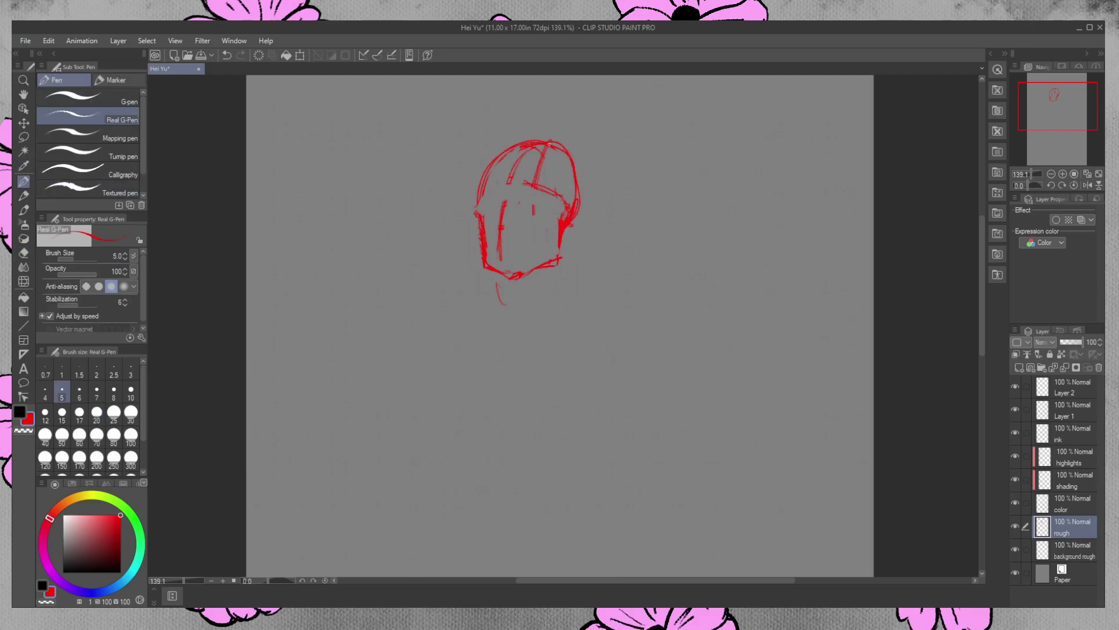
{"action": "mouse_move", "coordinate": [569, 155]}
{"action": "left_mouse_down"}
{"action": "mouse_move", "coordinate": [549, 151]}
{"action": "mouse_move", "coordinate": [536, 186]}
{"action": "mouse_move", "coordinate": [553, 227]}
{"action": "left_mouse_up"}
{"action": "mouse_move", "coordinate": [573, 175]}
{"action": "left_mouse_down"}
{"action": "mouse_move", "coordinate": [562, 154]}
{"action": "mouse_move", "coordinate": [517, 161]}
{"action": "mouse_move", "coordinate": [504, 211]}
{"action": "mouse_move", "coordinate": [512, 276]}
{"action": "left_mouse_up"}
{"action": "mouse_move", "coordinate": [480, 195]}
{"action": "left_mouse_down"}
{"action": "mouse_move", "coordinate": [534, 183]}
{"action": "mouse_move", "coordinate": [576, 210]}
{"action": "mouse_move", "coordinate": [525, 182]}
{"action": "mouse_move", "coordinate": [482, 186]}
{"action": "left_mouse_up"}
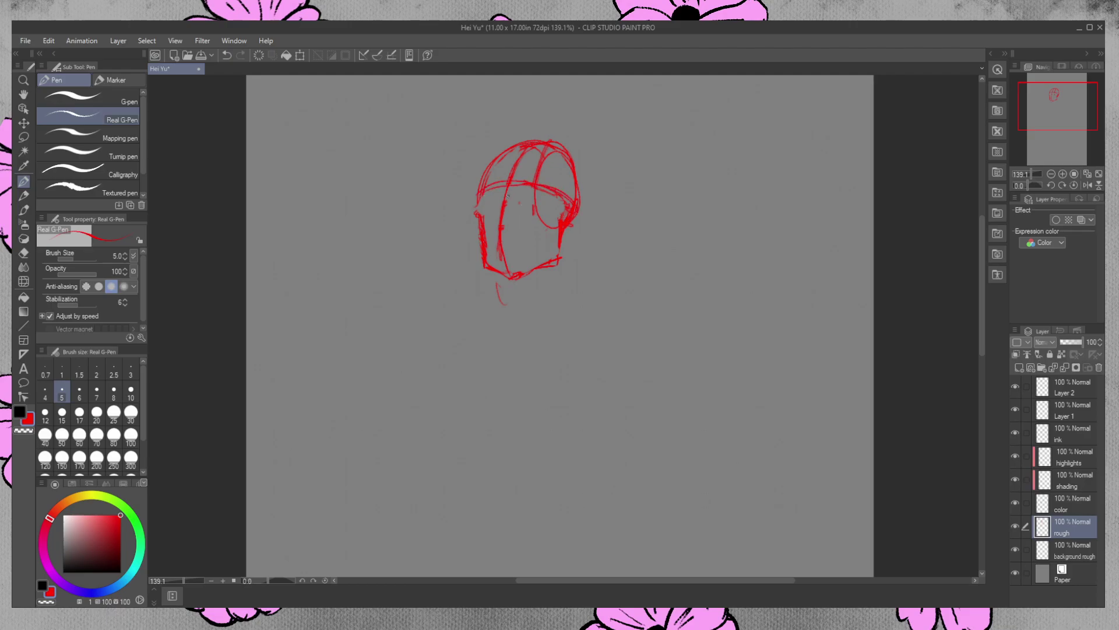
Draw the ear piece, the curved upper edge of the mouth mask, and the jaw line
{"action": "left_click_drag", "start_coordinate": [554, 202], "coordinate": [558, 225]}
{"action": "mouse_move", "coordinate": [484, 222]}
{"action": "left_mouse_down"}
{"action": "mouse_move", "coordinate": [563, 225]}
{"action": "mouse_move", "coordinate": [530, 215]}
{"action": "mouse_move", "coordinate": [487, 226]}
{"action": "mouse_move", "coordinate": [531, 220]}
{"action": "left_mouse_up"}
{"action": "mouse_move", "coordinate": [563, 234]}
{"action": "left_mouse_down"}
{"action": "mouse_move", "coordinate": [561, 257]}
{"action": "mouse_move", "coordinate": [530, 269]}
{"action": "left_mouse_up"}
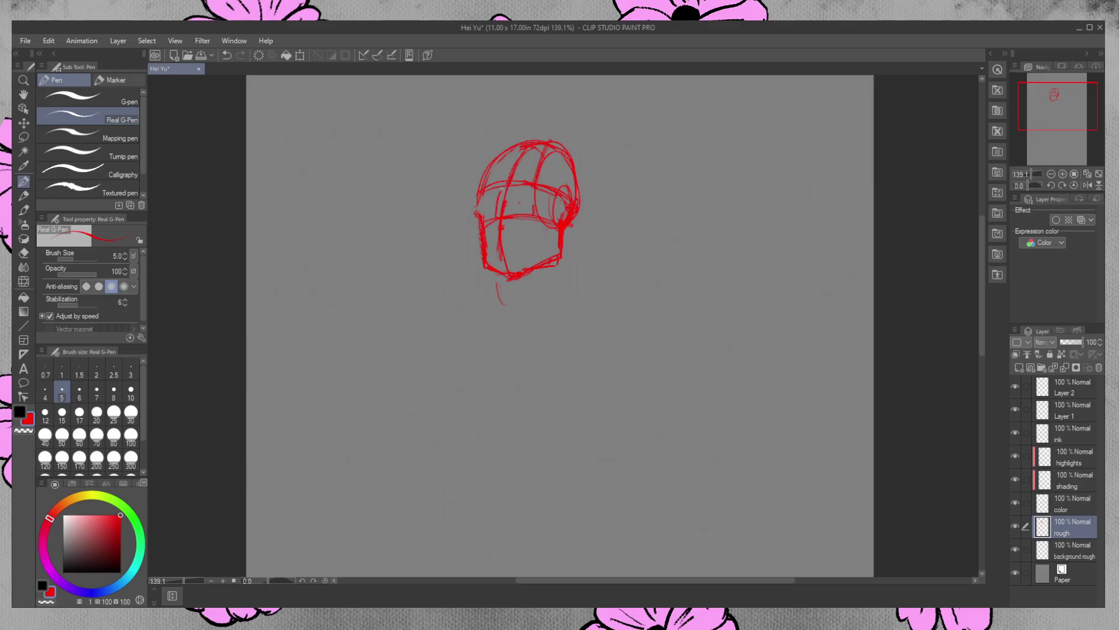
Draw the nose bridge, brow rivets, rectangular mouth plates and round chin piece on the mask
{"action": "mouse_move", "coordinate": [515, 202]}
{"action": "left_mouse_down"}
{"action": "mouse_move", "coordinate": [499, 218]}
{"action": "mouse_move", "coordinate": [514, 218]}
{"action": "mouse_move", "coordinate": [519, 181]}
{"action": "left_mouse_up"}
{"action": "left_click_drag", "start_coordinate": [514, 222], "coordinate": [493, 224]}
{"action": "mouse_move", "coordinate": [515, 249]}
{"action": "left_mouse_down"}
{"action": "mouse_move", "coordinate": [516, 235]}
{"action": "mouse_move", "coordinate": [494, 252]}
{"action": "mouse_move", "coordinate": [493, 234]}
{"action": "mouse_move", "coordinate": [516, 239]}
{"action": "mouse_move", "coordinate": [496, 255]}
{"action": "mouse_move", "coordinate": [513, 257]}
{"action": "left_mouse_up"}
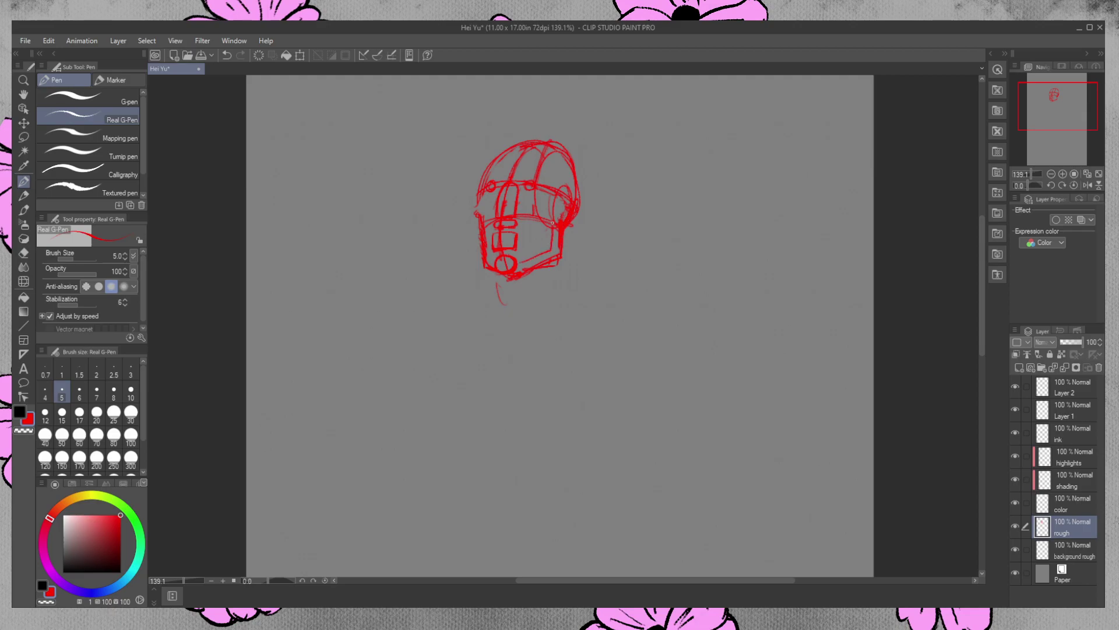
Add slotted vents to the mask's cheek, rounded eye lenses, and a small arch above the brow
{"action": "mouse_move", "coordinate": [523, 261]}
{"action": "left_mouse_down"}
{"action": "mouse_move", "coordinate": [519, 274]}
{"action": "mouse_move", "coordinate": [522, 260]}
{"action": "left_mouse_up"}
{"action": "left_click_drag", "start_coordinate": [524, 230], "coordinate": [543, 223]}
{"action": "left_click_drag", "start_coordinate": [528, 234], "coordinate": [547, 231]}
{"action": "left_click_drag", "start_coordinate": [534, 233], "coordinate": [533, 242]}
{"action": "left_click_drag", "start_coordinate": [539, 232], "coordinate": [539, 241]}
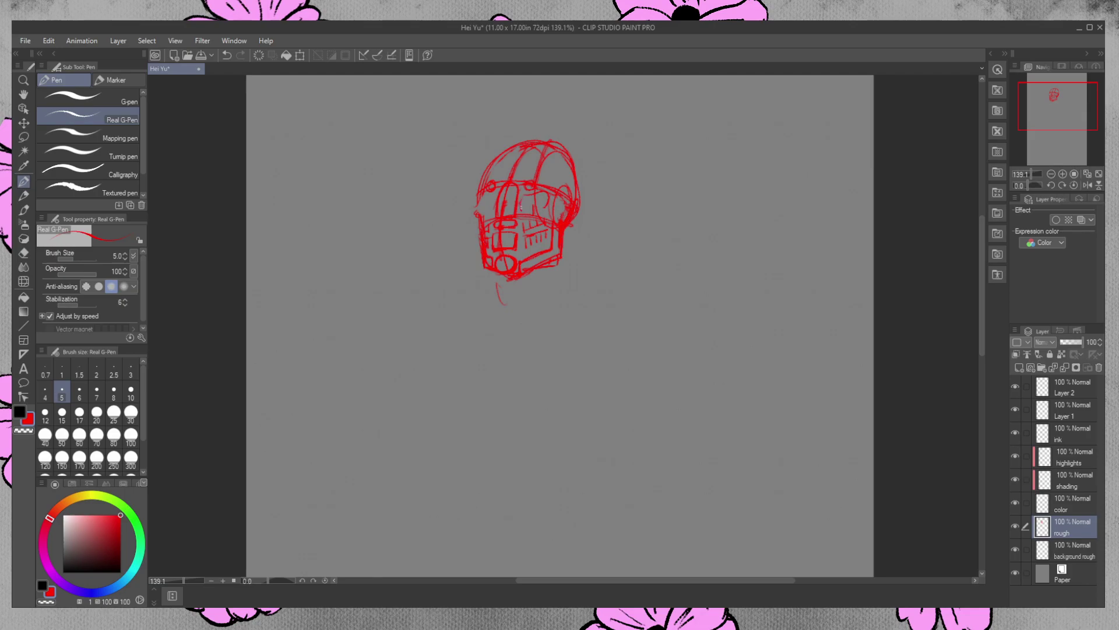
{"action": "mouse_move", "coordinate": [531, 211]}
{"action": "left_mouse_down"}
{"action": "mouse_move", "coordinate": [524, 193]}
{"action": "mouse_move", "coordinate": [482, 215]}
{"action": "mouse_move", "coordinate": [474, 200]}
{"action": "mouse_move", "coordinate": [490, 193]}
{"action": "left_mouse_up"}
{"action": "left_click_drag", "start_coordinate": [542, 178], "coordinate": [523, 171]}
Change the Paper layer's color to white and reselect the rough layer
{"action": "left_click", "coordinate": [1045, 576]}
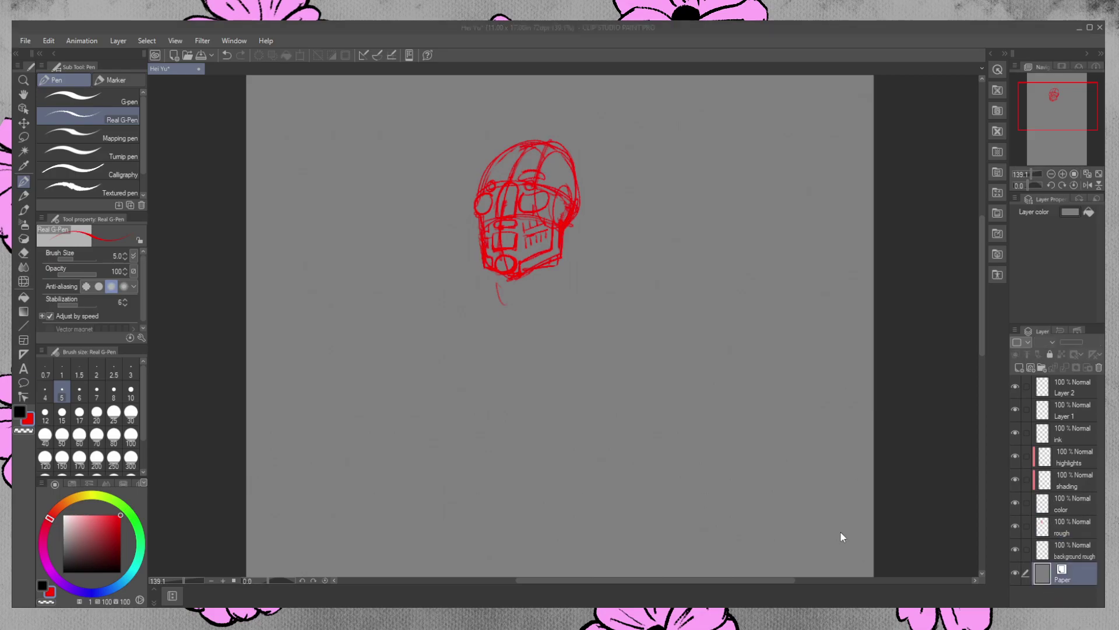
{"action": "left_click", "coordinate": [700, 239]}
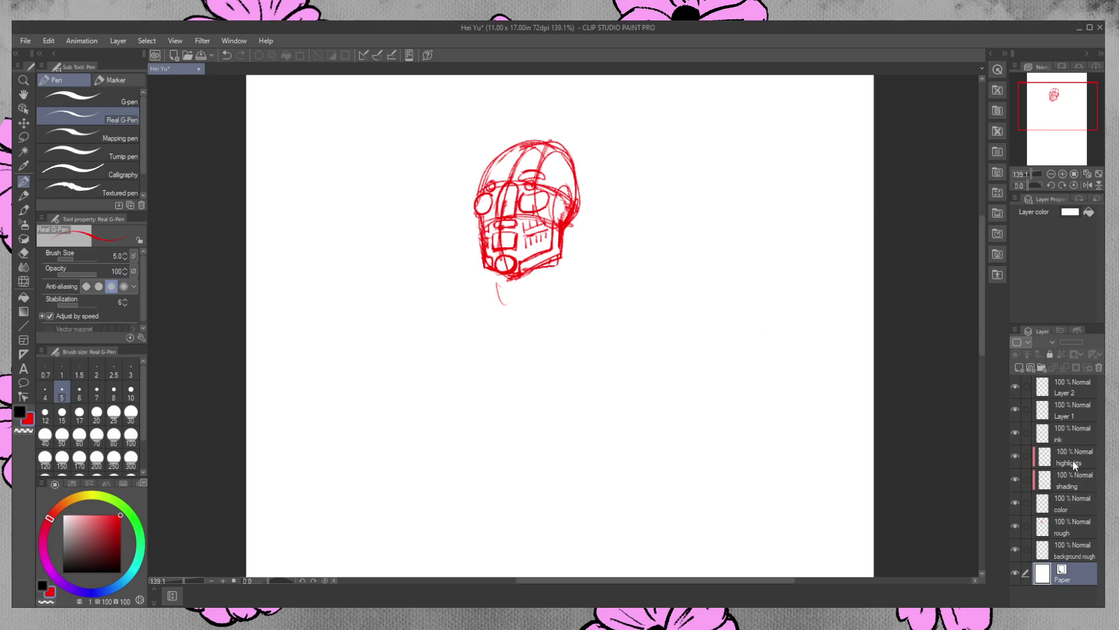
{"action": "left_click", "coordinate": [1068, 522]}
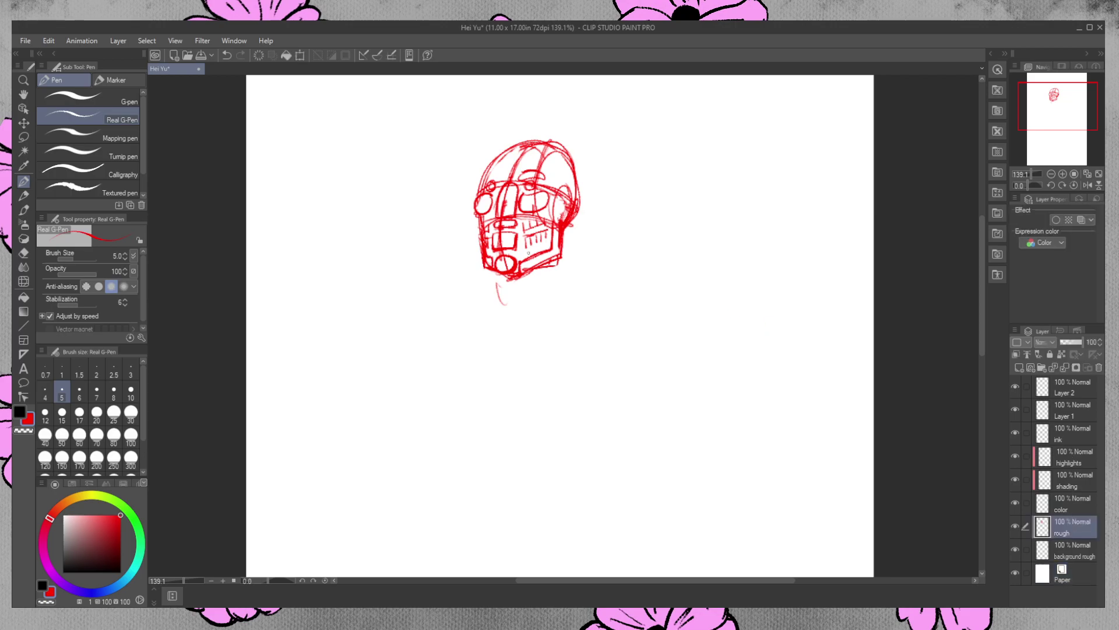
Erase the stray strokes below the chin and the overlapping lines inside the eyes, nose and mouth plates
{"action": "left_click", "coordinate": [25, 252]}
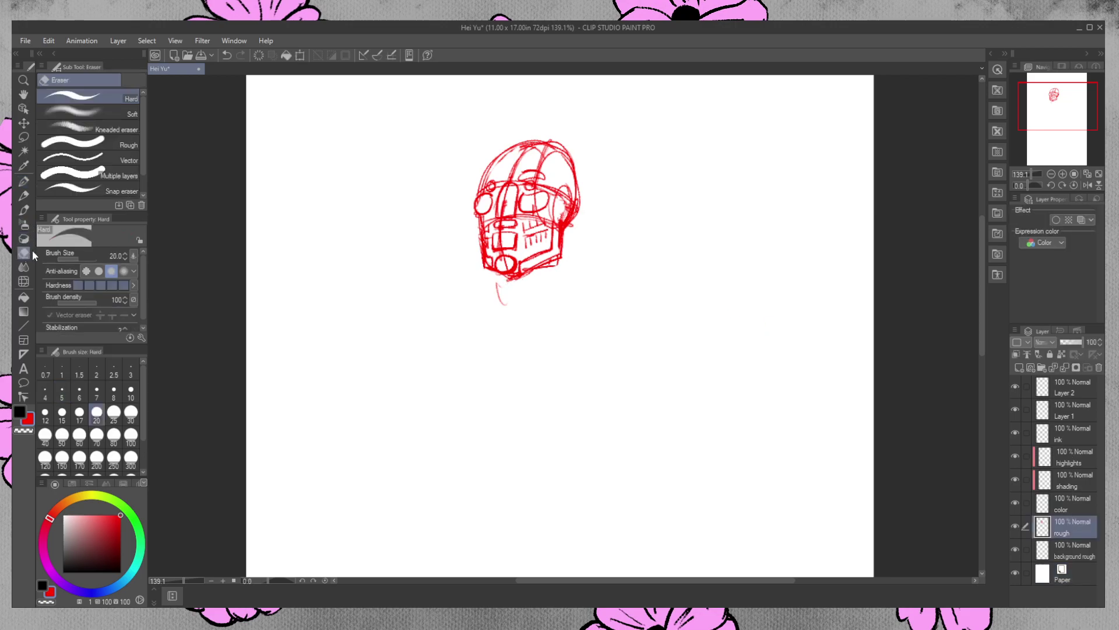
{"action": "mouse_move", "coordinate": [500, 286]}
{"action": "left_mouse_down"}
{"action": "mouse_move", "coordinate": [500, 302]}
{"action": "mouse_move", "coordinate": [571, 260]}
{"action": "mouse_move", "coordinate": [541, 275]}
{"action": "left_mouse_up"}
{"action": "left_click_drag", "start_coordinate": [535, 199], "coordinate": [529, 184]}
{"action": "mouse_move", "coordinate": [509, 188]}
{"action": "left_mouse_down"}
{"action": "mouse_move", "coordinate": [500, 215]}
{"action": "mouse_move", "coordinate": [513, 187]}
{"action": "mouse_move", "coordinate": [482, 200]}
{"action": "mouse_move", "coordinate": [505, 224]}
{"action": "mouse_move", "coordinate": [499, 245]}
{"action": "mouse_move", "coordinate": [520, 265]}
{"action": "mouse_move", "coordinate": [508, 265]}
{"action": "mouse_move", "coordinate": [509, 280]}
{"action": "mouse_move", "coordinate": [516, 275]}
{"action": "left_mouse_up"}
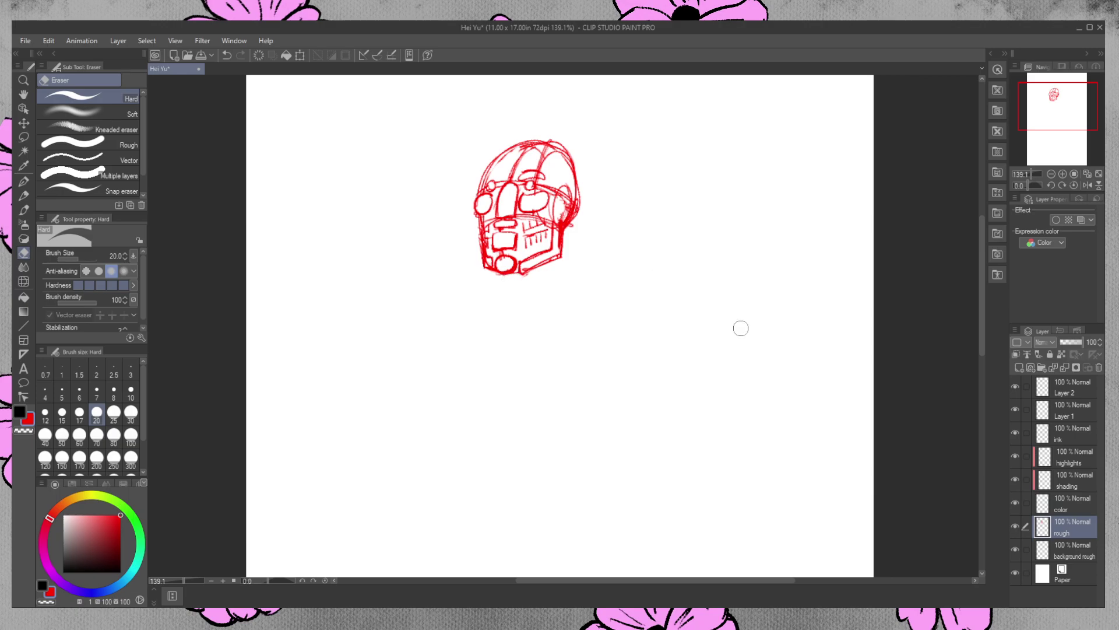
Erase the leftover horizontal line between the eye lenses and the cheek vents of the mask
{"action": "left_click_drag", "start_coordinate": [491, 216], "coordinate": [486, 221]}
{"action": "left_click_drag", "start_coordinate": [492, 220], "coordinate": [558, 212]}
{"action": "left_click_drag", "start_coordinate": [1081, 343], "coordinate": [1072, 342]}
{"action": "left_click", "coordinate": [1065, 342]}
{"action": "left_click", "coordinate": [1070, 438]}
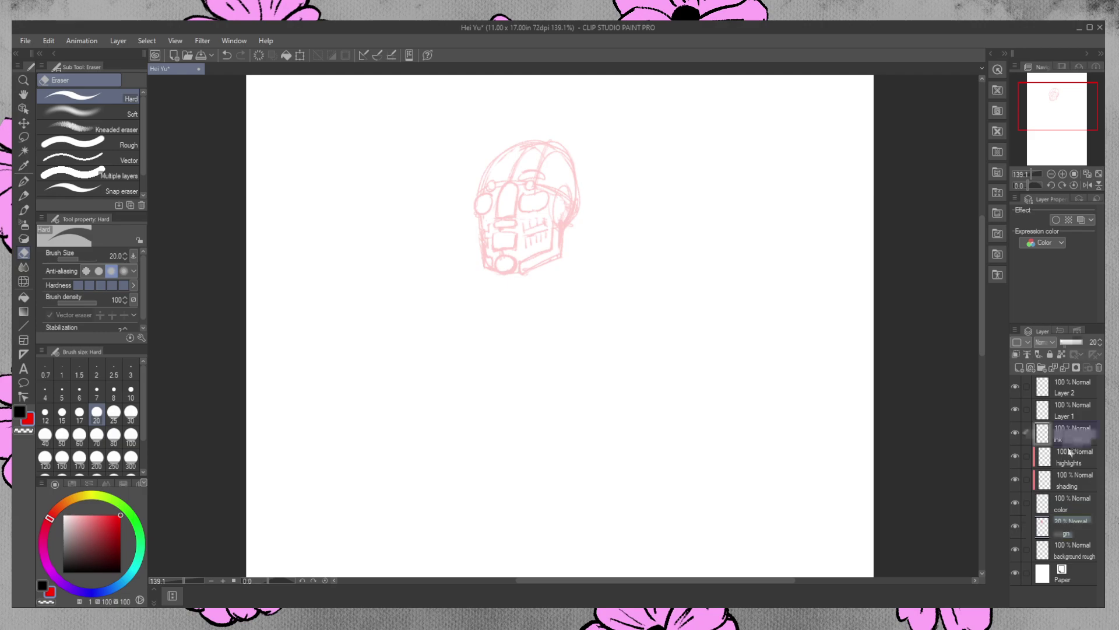
{"action": "left_click", "coordinate": [64, 517]}
{"action": "left_click_drag", "start_coordinate": [115, 517], "coordinate": [138, 486]}
{"action": "left_click", "coordinate": [19, 411]}
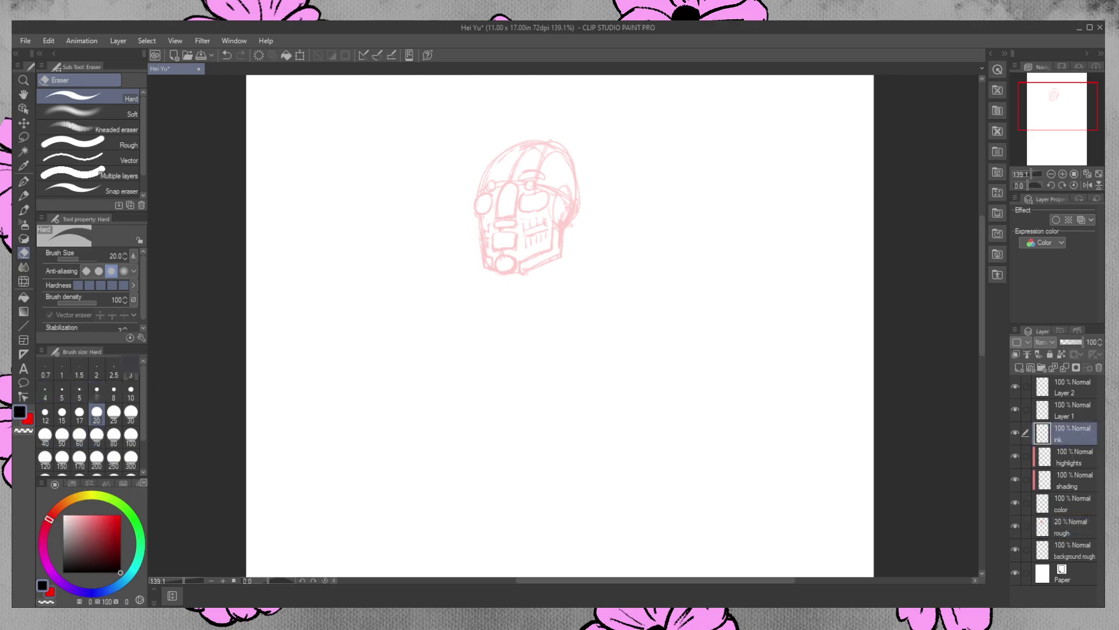
{"action": "left_click", "coordinate": [23, 181]}
{"action": "left_click_drag", "start_coordinate": [479, 200], "coordinate": [481, 196]}
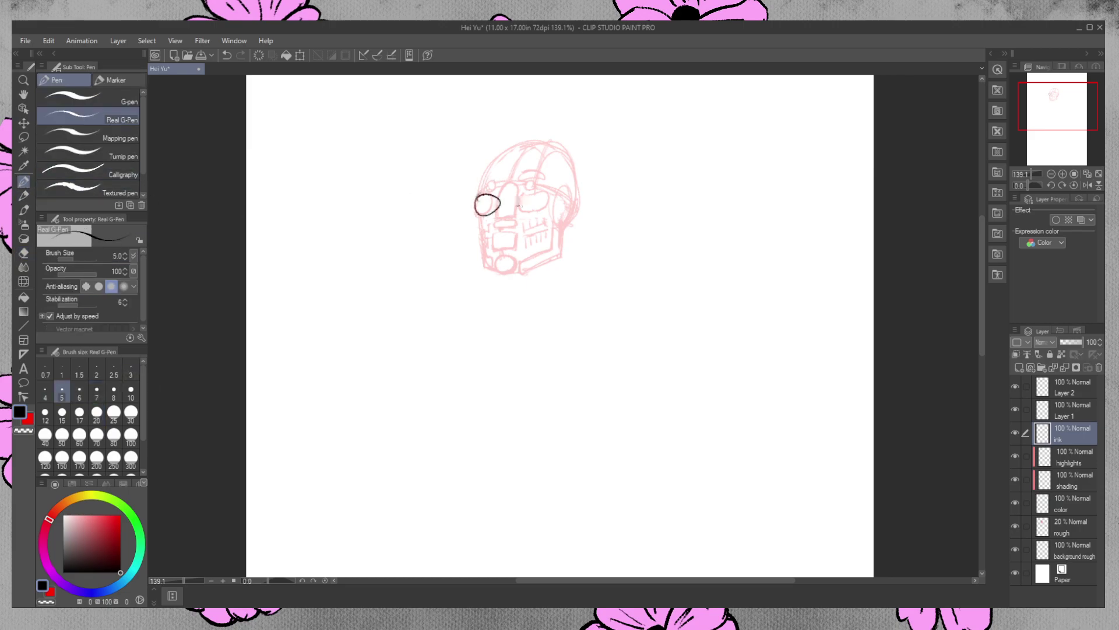
{"action": "key", "text": "ctrl+z"}
{"action": "left_click", "coordinate": [1065, 528]}
{"action": "left_click", "coordinate": [27, 418]}
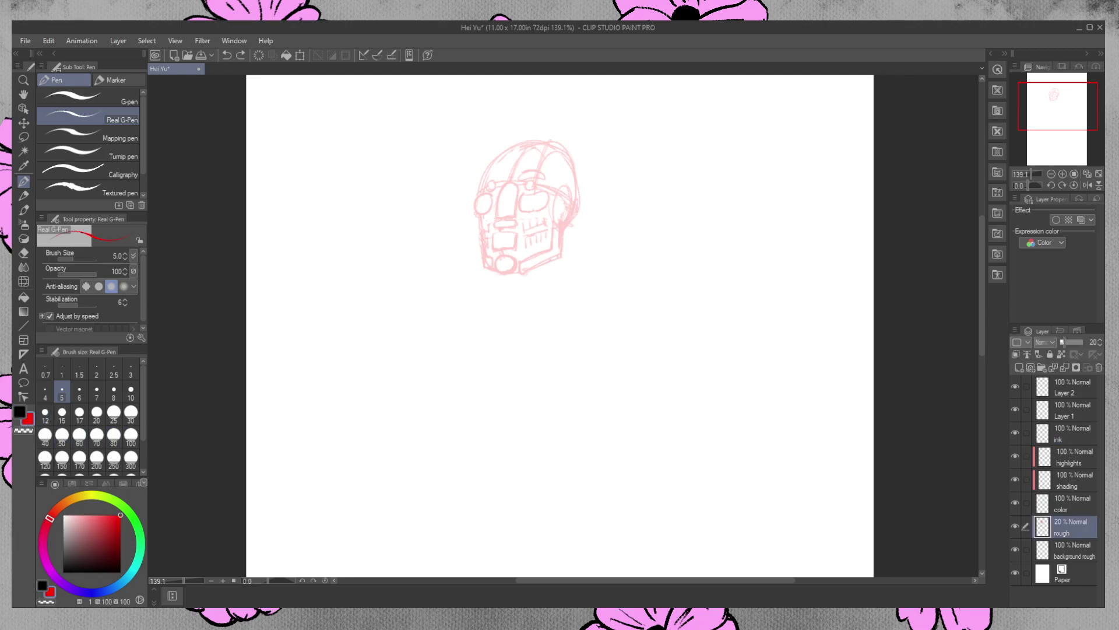
{"action": "left_click_drag", "start_coordinate": [1067, 343], "coordinate": [1085, 343]}
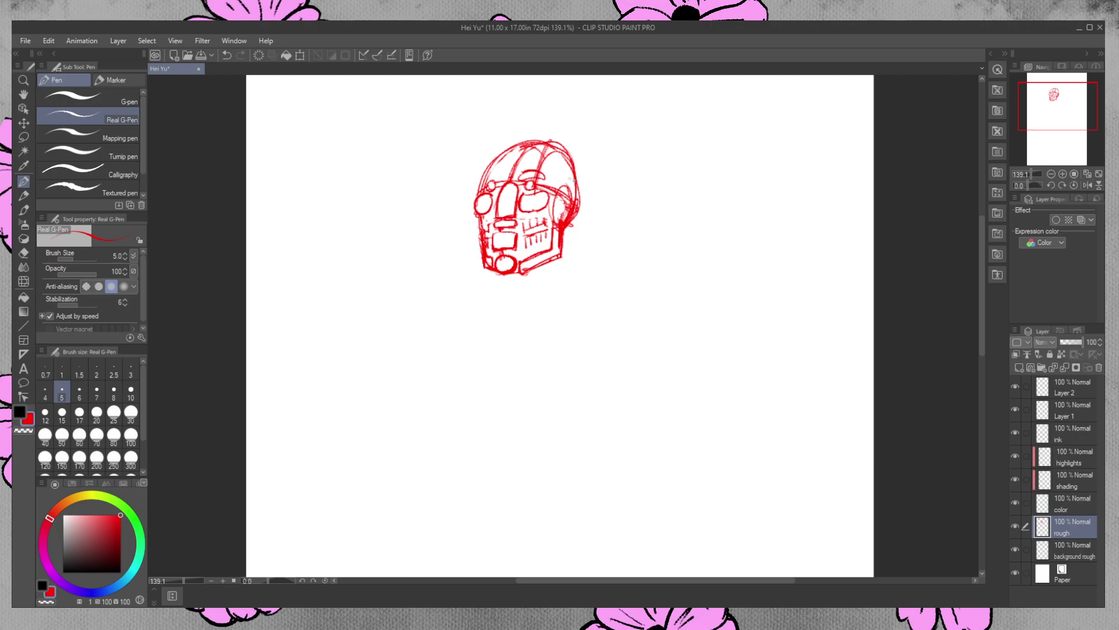
Draw a round ear piece on the side of the head and brow ridges above both eyes in red
{"action": "mouse_move", "coordinate": [555, 196]}
{"action": "left_mouse_down"}
{"action": "mouse_move", "coordinate": [557, 224]}
{"action": "mouse_move", "coordinate": [570, 185]}
{"action": "left_mouse_up"}
{"action": "left_click_drag", "start_coordinate": [569, 196], "coordinate": [563, 207]}
{"action": "mouse_move", "coordinate": [482, 181]}
{"action": "left_mouse_down"}
{"action": "mouse_move", "coordinate": [519, 170]}
{"action": "mouse_move", "coordinate": [545, 182]}
{"action": "left_mouse_up"}
{"action": "key", "text": "ctrl+z"}
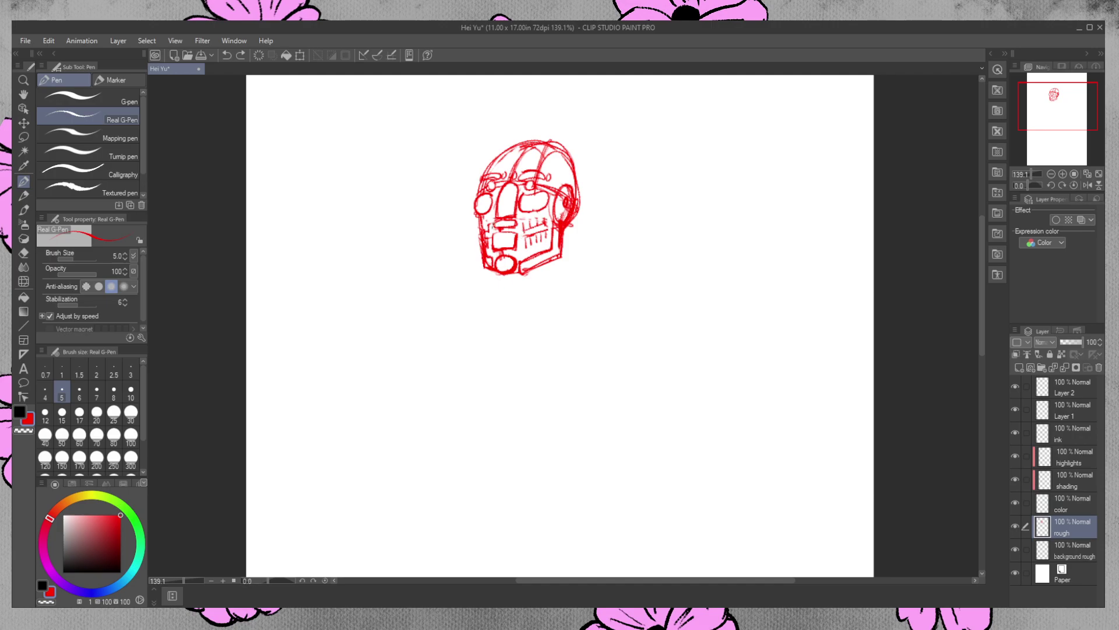
{"action": "key", "text": "ctrl+y"}
Clean up the narrow plate under the nose and reinforce the mouth plate and the cheek's toothed vents
{"action": "left_click", "coordinate": [24, 253]}
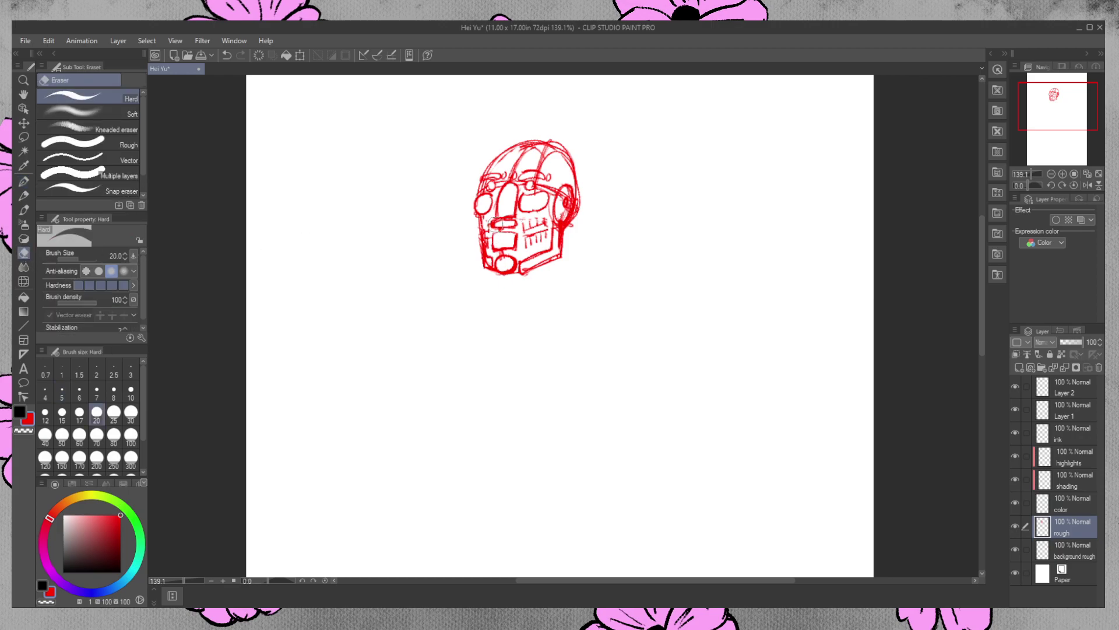
{"action": "left_click_drag", "start_coordinate": [493, 222], "coordinate": [507, 221]}
{"action": "left_click", "coordinate": [23, 181]}
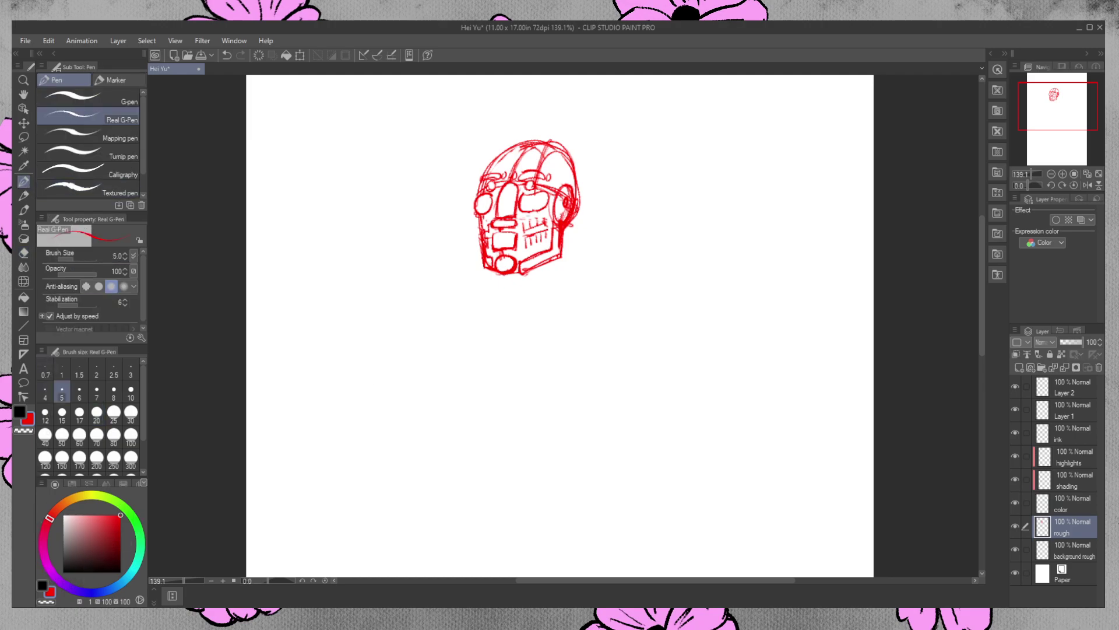
{"action": "left_click_drag", "start_coordinate": [495, 230], "coordinate": [517, 231]}
{"action": "left_click_drag", "start_coordinate": [530, 225], "coordinate": [539, 222]}
{"action": "left_click_drag", "start_coordinate": [523, 238], "coordinate": [538, 242]}
Erase the stray line along the far side of the jaw and redraw the small vent marks there
{"action": "left_click", "coordinate": [23, 253]}
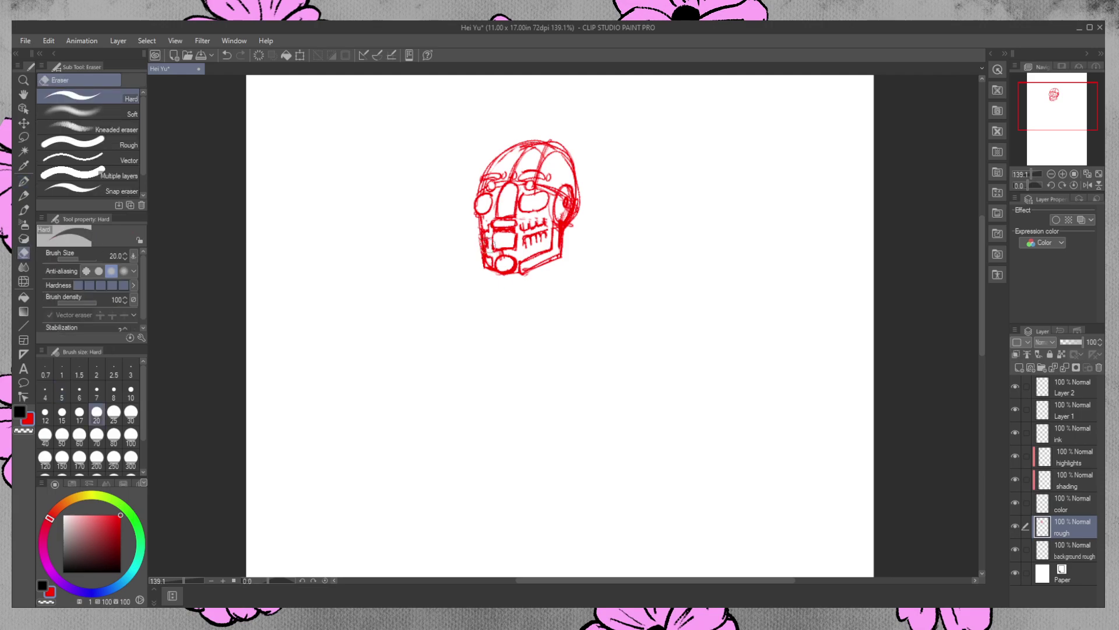
{"action": "left_click_drag", "start_coordinate": [485, 248], "coordinate": [485, 253]}
{"action": "key", "text": "p"}
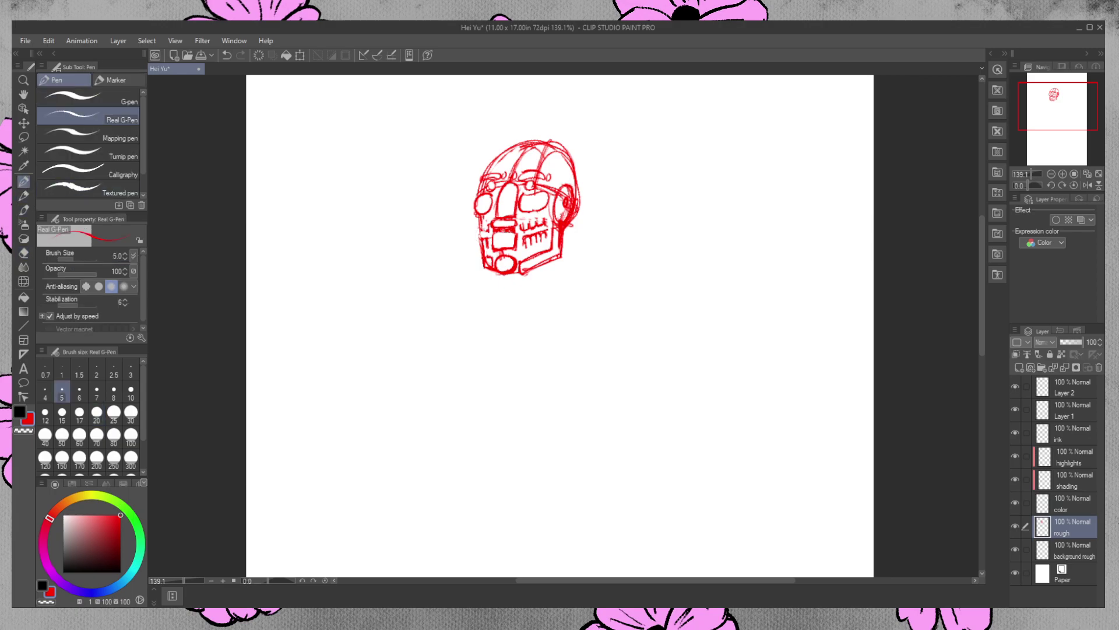
{"action": "left_click_drag", "start_coordinate": [486, 238], "coordinate": [487, 247]}
Redraw the skull cap with a bolder outline and curved forehead edge, erasing the old helmet lines inside it
{"action": "mouse_move", "coordinate": [565, 163]}
{"action": "left_mouse_down"}
{"action": "mouse_move", "coordinate": [535, 139]}
{"action": "mouse_move", "coordinate": [492, 154]}
{"action": "left_mouse_up"}
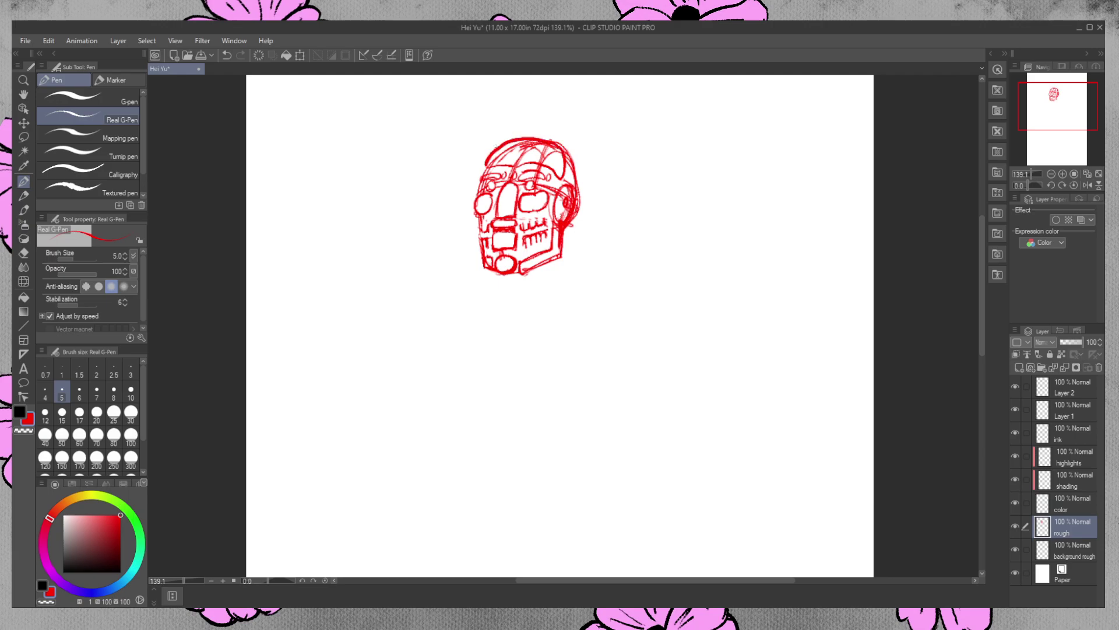
{"action": "left_click_drag", "start_coordinate": [484, 170], "coordinate": [531, 160]}
{"action": "key", "text": "e"}
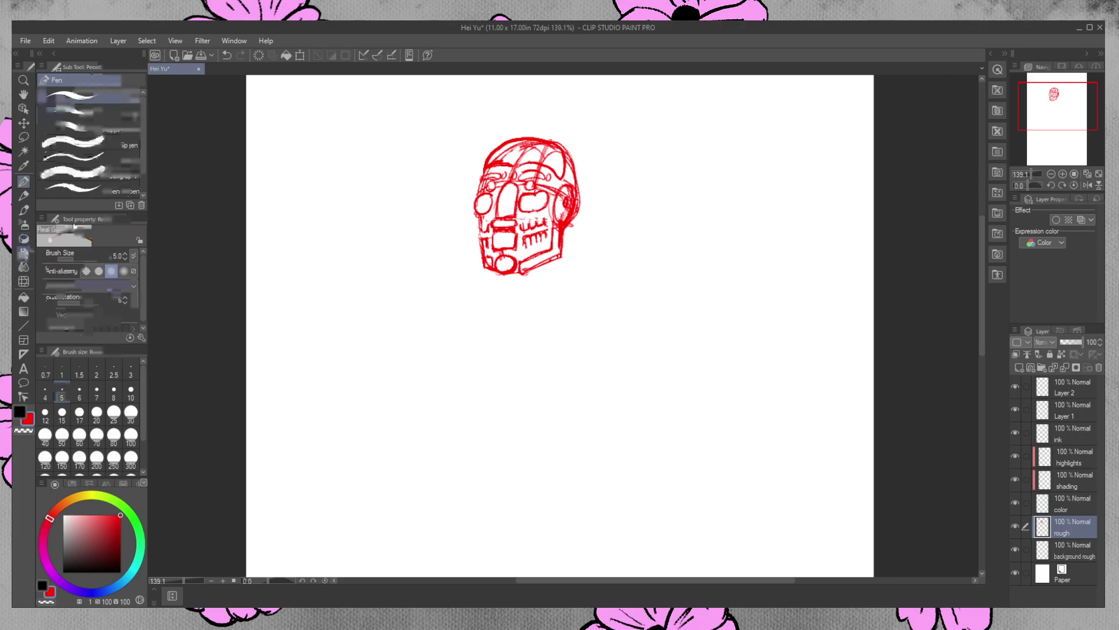
{"action": "left_click_drag", "start_coordinate": [512, 159], "coordinate": [495, 161]}
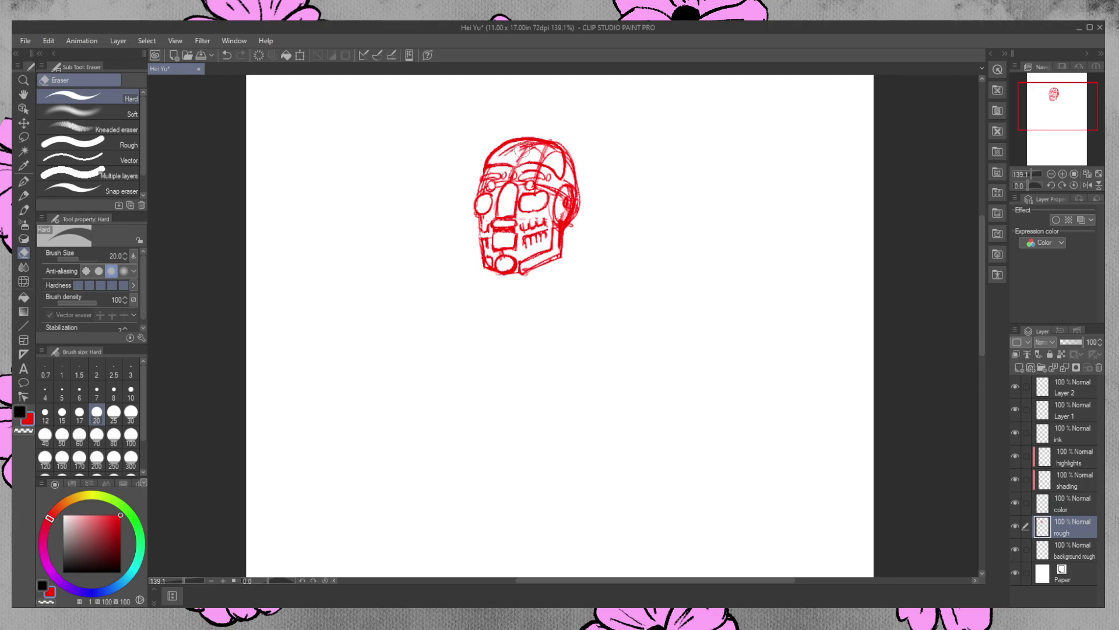
{"action": "mouse_move", "coordinate": [505, 156]}
{"action": "left_mouse_down"}
{"action": "mouse_move", "coordinate": [524, 143]}
{"action": "mouse_move", "coordinate": [558, 153]}
{"action": "mouse_move", "coordinate": [534, 155]}
{"action": "mouse_move", "coordinate": [550, 156]}
{"action": "mouse_move", "coordinate": [523, 186]}
{"action": "mouse_move", "coordinate": [513, 186]}
{"action": "mouse_move", "coordinate": [513, 164]}
{"action": "mouse_move", "coordinate": [483, 187]}
{"action": "left_mouse_up"}
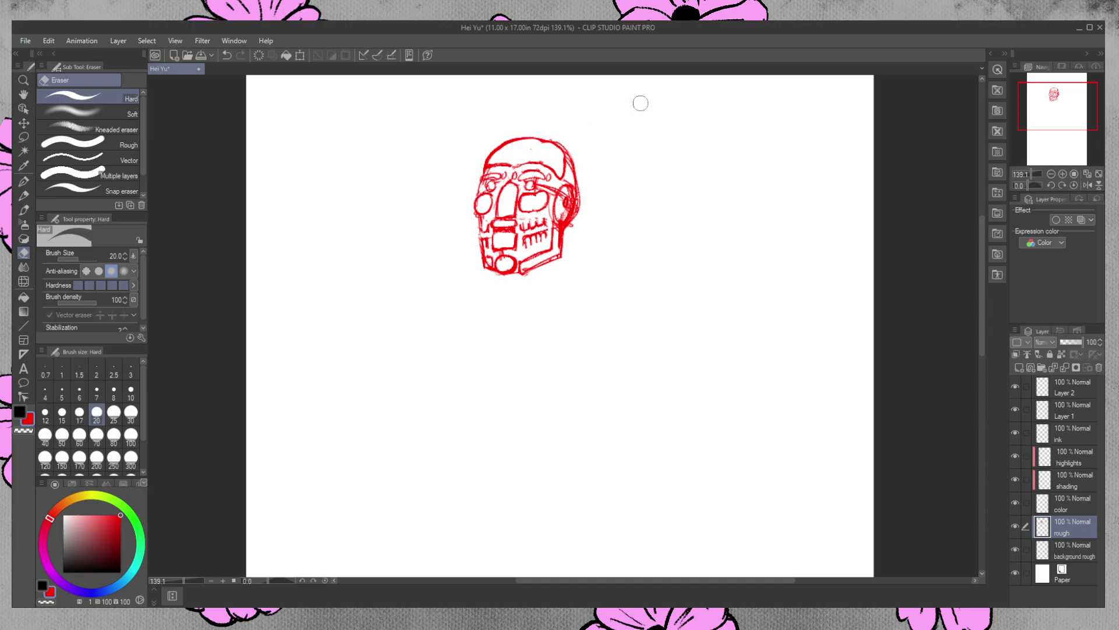
Erase the overlapping lines around the ear piece and redraw the back of the head as one clean curve
{"action": "mouse_move", "coordinate": [550, 186]}
{"action": "left_mouse_down"}
{"action": "mouse_move", "coordinate": [535, 183]}
{"action": "mouse_move", "coordinate": [569, 190]}
{"action": "mouse_move", "coordinate": [568, 210]}
{"action": "mouse_move", "coordinate": [571, 192]}
{"action": "mouse_move", "coordinate": [563, 218]}
{"action": "mouse_move", "coordinate": [573, 200]}
{"action": "left_mouse_up"}
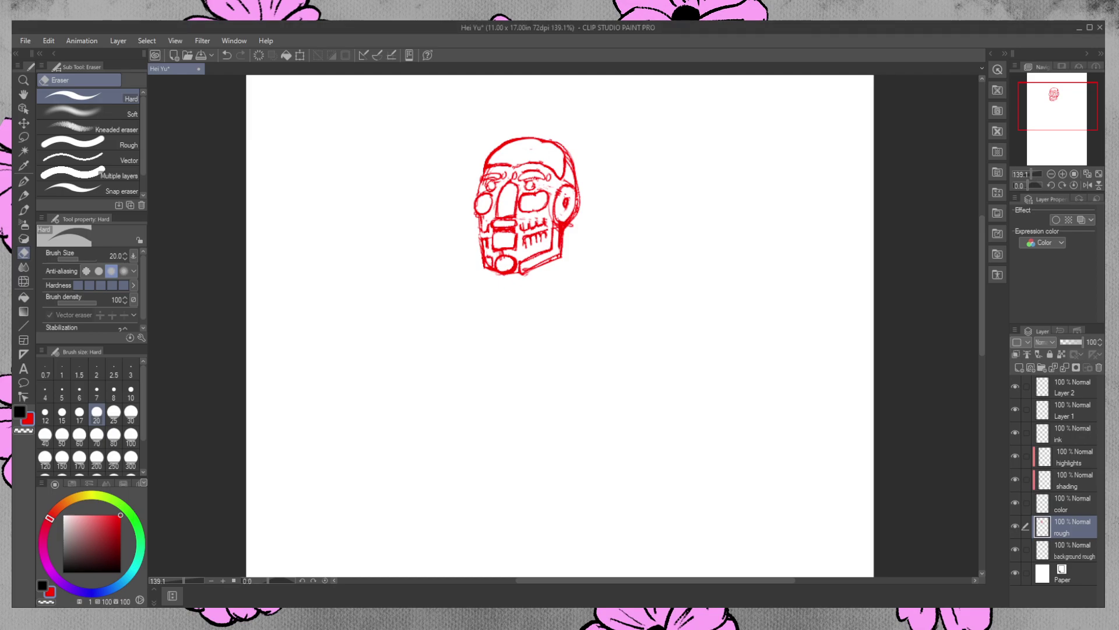
{"action": "mouse_move", "coordinate": [564, 227]}
{"action": "left_mouse_down"}
{"action": "mouse_move", "coordinate": [579, 191]}
{"action": "mouse_move", "coordinate": [595, 234]}
{"action": "mouse_move", "coordinate": [560, 223]}
{"action": "mouse_move", "coordinate": [550, 206]}
{"action": "mouse_move", "coordinate": [563, 239]}
{"action": "left_mouse_up"}
{"action": "key", "text": "p"}
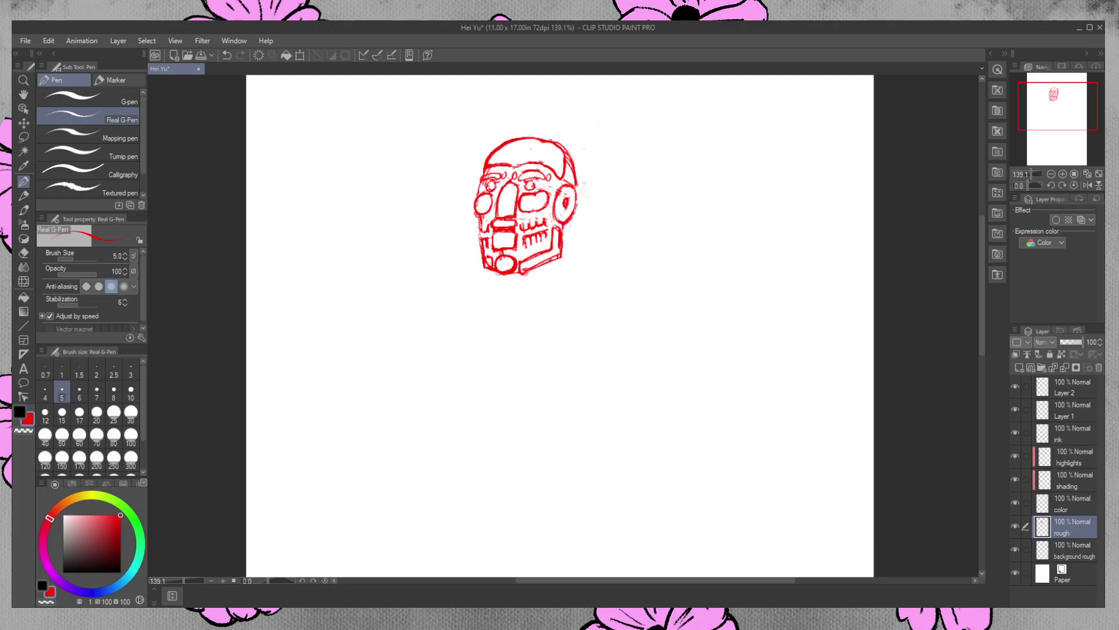
{"action": "mouse_move", "coordinate": [572, 154]}
{"action": "left_mouse_down"}
{"action": "mouse_move", "coordinate": [577, 202]}
{"action": "mouse_move", "coordinate": [574, 158]}
{"action": "mouse_move", "coordinate": [585, 197]}
{"action": "mouse_move", "coordinate": [573, 223]}
{"action": "left_mouse_up"}
{"action": "left_click", "coordinate": [23, 253]}
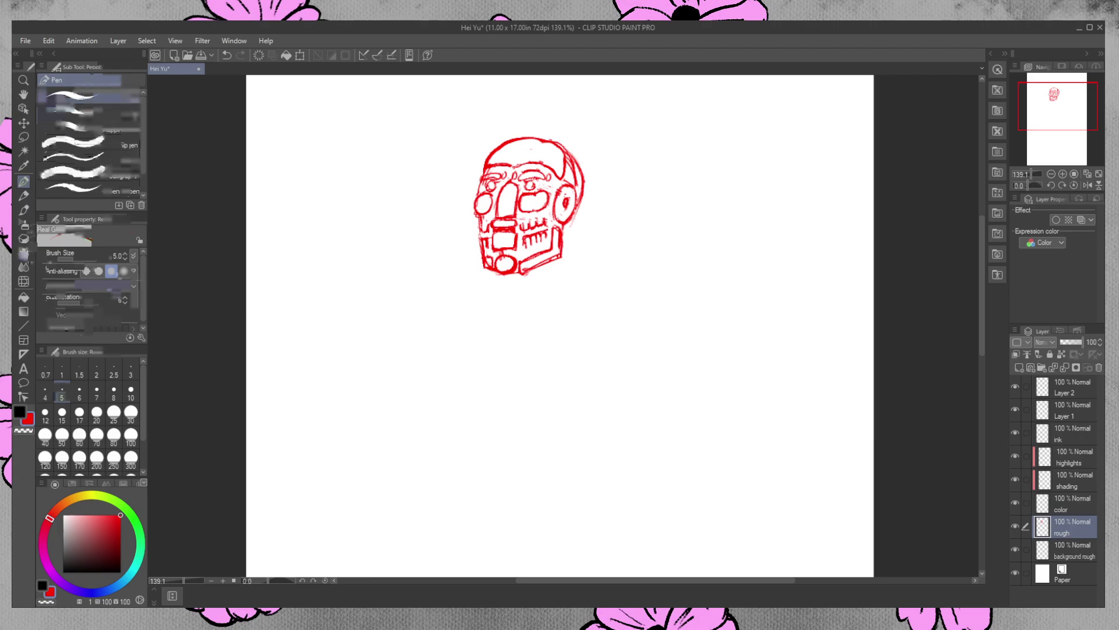
{"action": "mouse_move", "coordinate": [578, 178]}
{"action": "left_mouse_down"}
{"action": "mouse_move", "coordinate": [569, 160]}
{"action": "mouse_move", "coordinate": [571, 178]}
{"action": "left_mouse_up"}
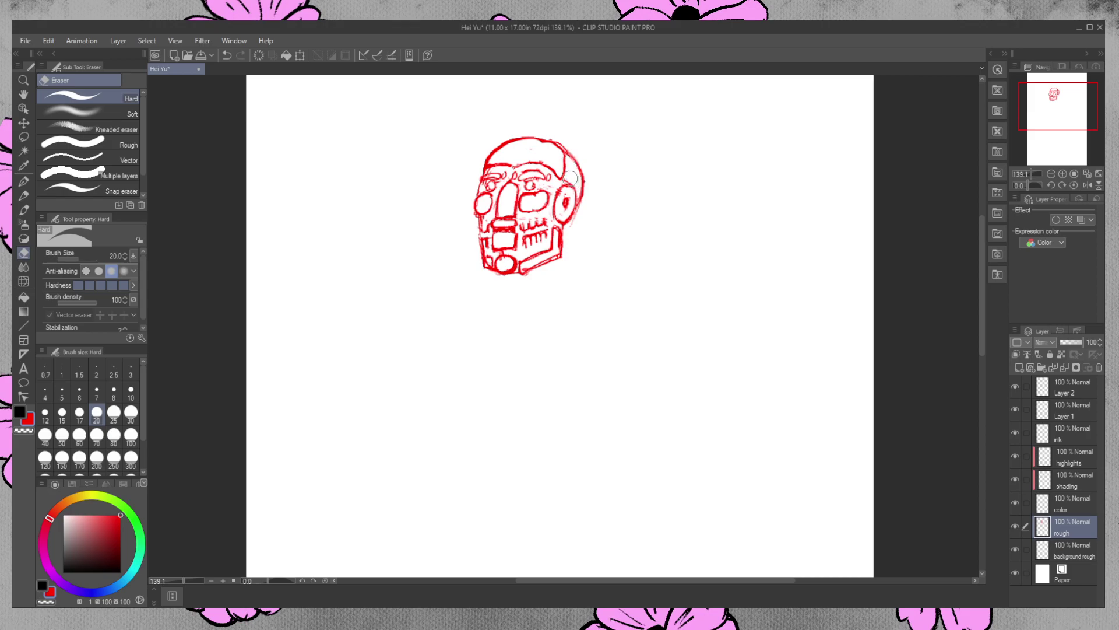
{"action": "mouse_move", "coordinate": [500, 169]}
{"action": "left_mouse_down"}
{"action": "mouse_move", "coordinate": [489, 184]}
{"action": "mouse_move", "coordinate": [484, 172]}
{"action": "mouse_move", "coordinate": [500, 169]}
{"action": "left_mouse_up"}
Draw the seam above the ear piece at the back of the head and clean up the mouth plate
{"action": "left_click", "coordinate": [25, 180]}
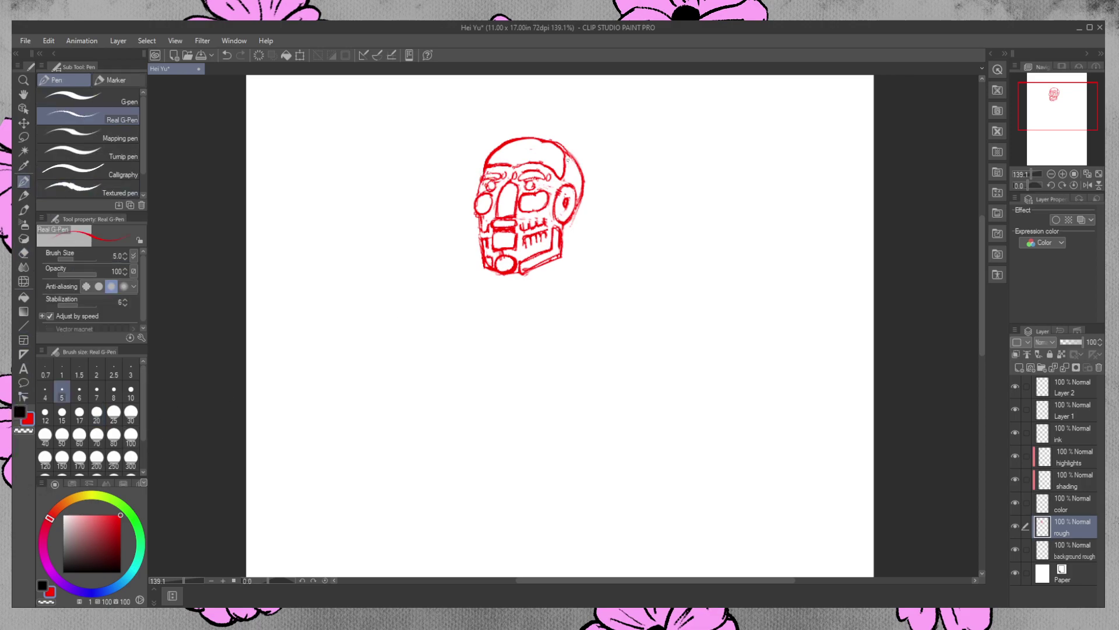
{"action": "mouse_move", "coordinate": [569, 161]}
{"action": "left_mouse_down"}
{"action": "mouse_move", "coordinate": [579, 194]}
{"action": "mouse_move", "coordinate": [570, 173]}
{"action": "left_mouse_up"}
{"action": "left_click", "coordinate": [23, 239]}
{"action": "key", "text": "e"}
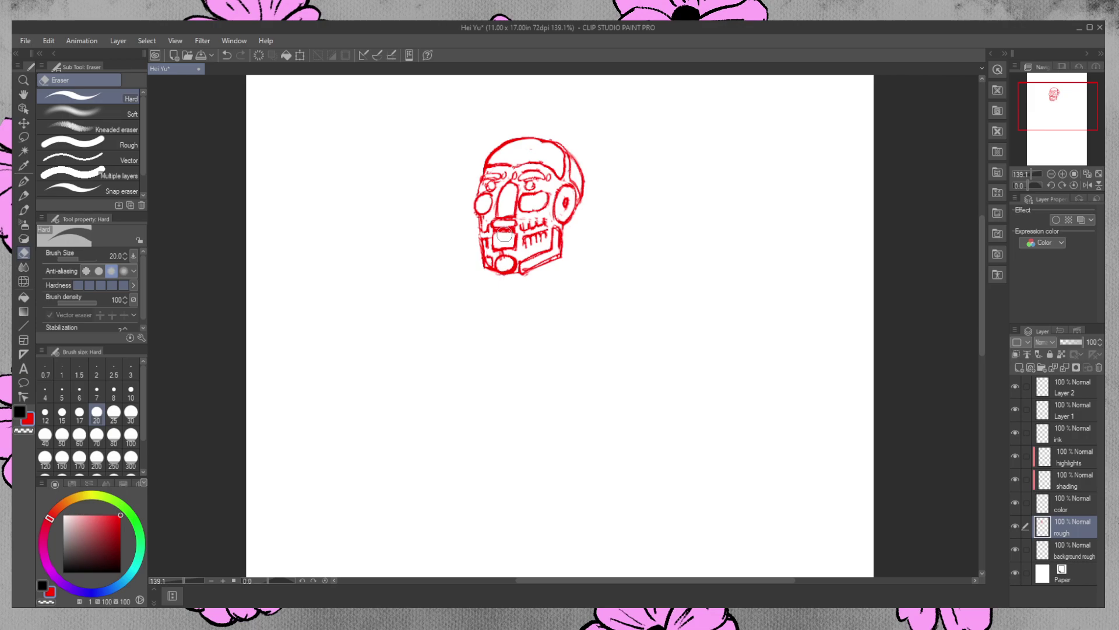
{"action": "left_click", "coordinate": [23, 181]}
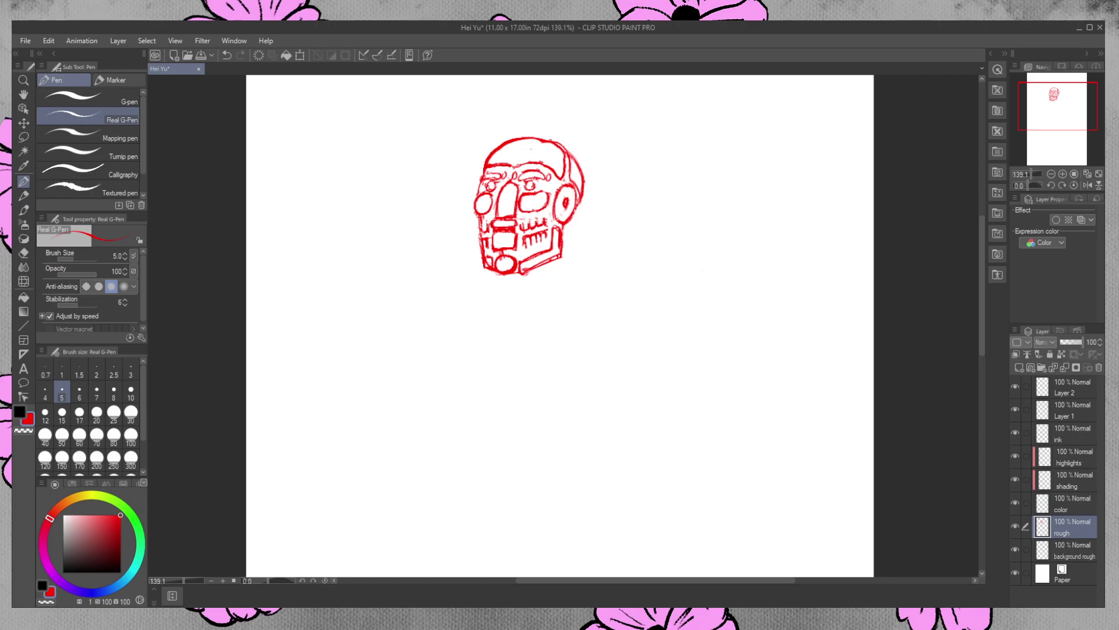
Sketch the neck, the sloping shoulder muscles and a curved collar line beneath the head
{"action": "left_click", "coordinate": [23, 80]}
{"action": "left_click_drag", "start_coordinate": [620, 287], "coordinate": [598, 283]}
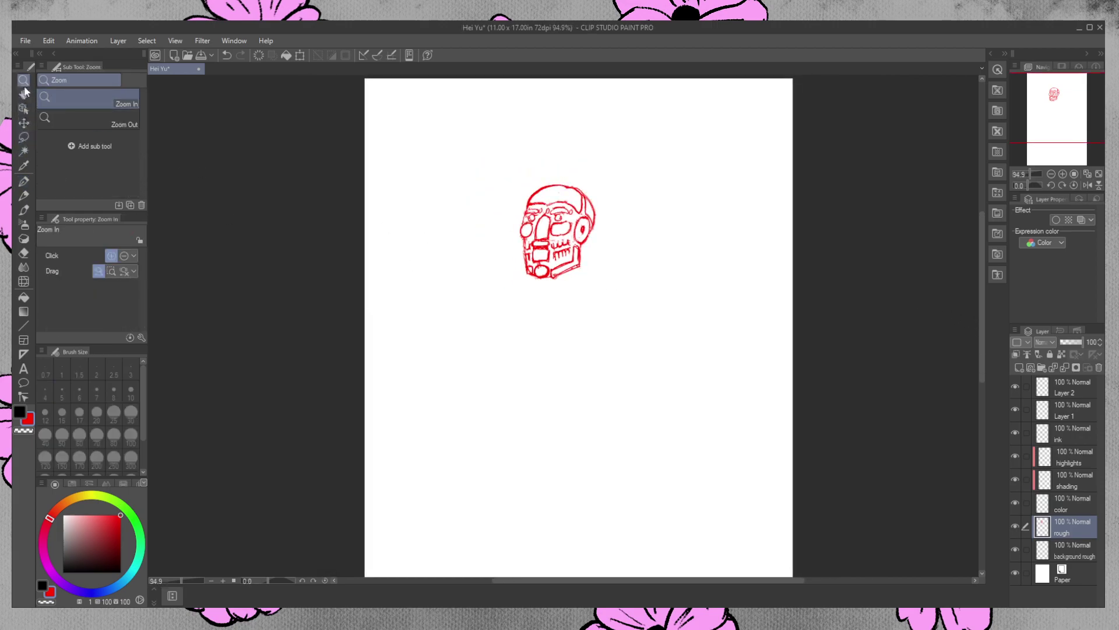
{"action": "left_click", "coordinate": [23, 181]}
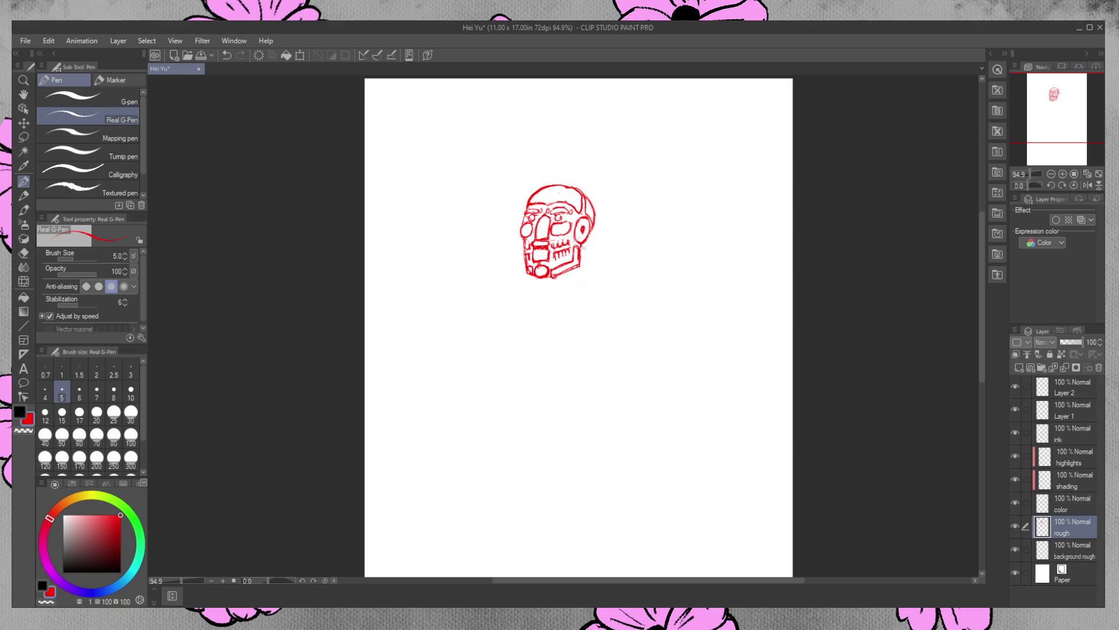
{"action": "mouse_move", "coordinate": [587, 239]}
{"action": "left_mouse_down"}
{"action": "mouse_move", "coordinate": [588, 287]}
{"action": "mouse_move", "coordinate": [531, 296]}
{"action": "left_mouse_up"}
{"action": "left_click_drag", "start_coordinate": [589, 268], "coordinate": [618, 289]}
{"action": "mouse_move", "coordinate": [528, 276]}
{"action": "left_mouse_down"}
{"action": "mouse_move", "coordinate": [510, 286]}
{"action": "mouse_move", "coordinate": [625, 300]}
{"action": "left_mouse_up"}
{"action": "left_click_drag", "start_coordinate": [499, 308], "coordinate": [622, 298]}
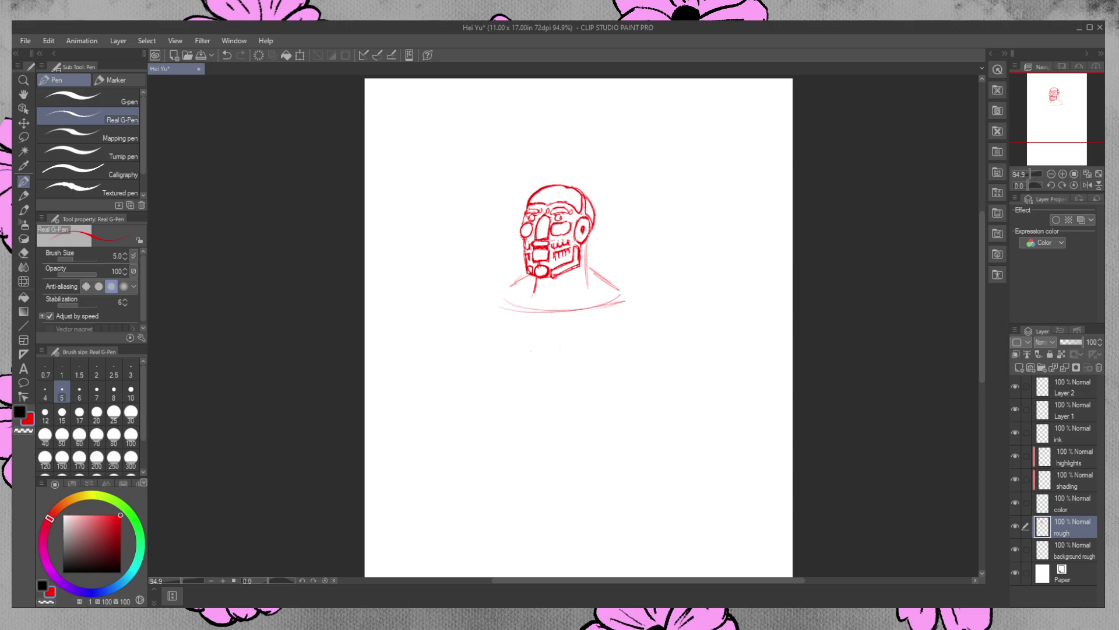
{"action": "mouse_move", "coordinate": [499, 292]}
{"action": "left_mouse_down"}
{"action": "mouse_move", "coordinate": [600, 304]}
{"action": "mouse_move", "coordinate": [631, 295]}
{"action": "left_mouse_up"}
Sketch the vertical centre line of the chest below the collar with several light strokes
{"action": "left_click_drag", "start_coordinate": [535, 321], "coordinate": [537, 397]}
{"action": "left_click_drag", "start_coordinate": [541, 316], "coordinate": [533, 404]}
{"action": "left_click_drag", "start_coordinate": [536, 330], "coordinate": [532, 387]}
{"action": "left_click_drag", "start_coordinate": [540, 320], "coordinate": [531, 414]}
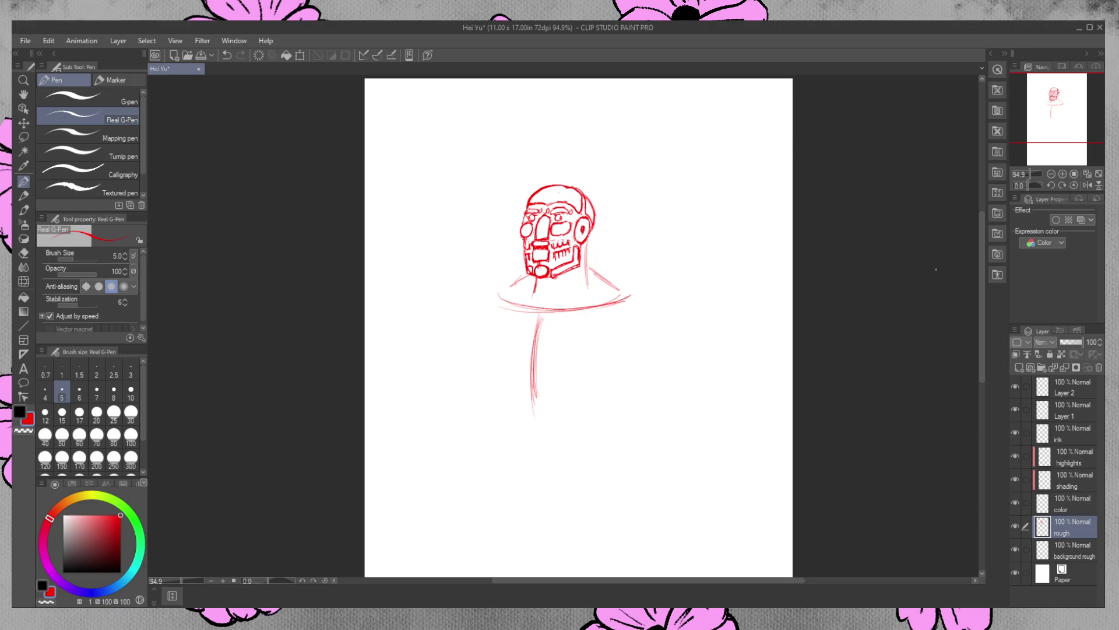
Rough in both shoulders, with an outstretched arm line ending in a circle on one side and a large oval upper arm on the other
{"action": "mouse_move", "coordinate": [503, 264]}
{"action": "left_mouse_down"}
{"action": "mouse_move", "coordinate": [389, 357]}
{"action": "mouse_move", "coordinate": [415, 344]}
{"action": "left_mouse_up"}
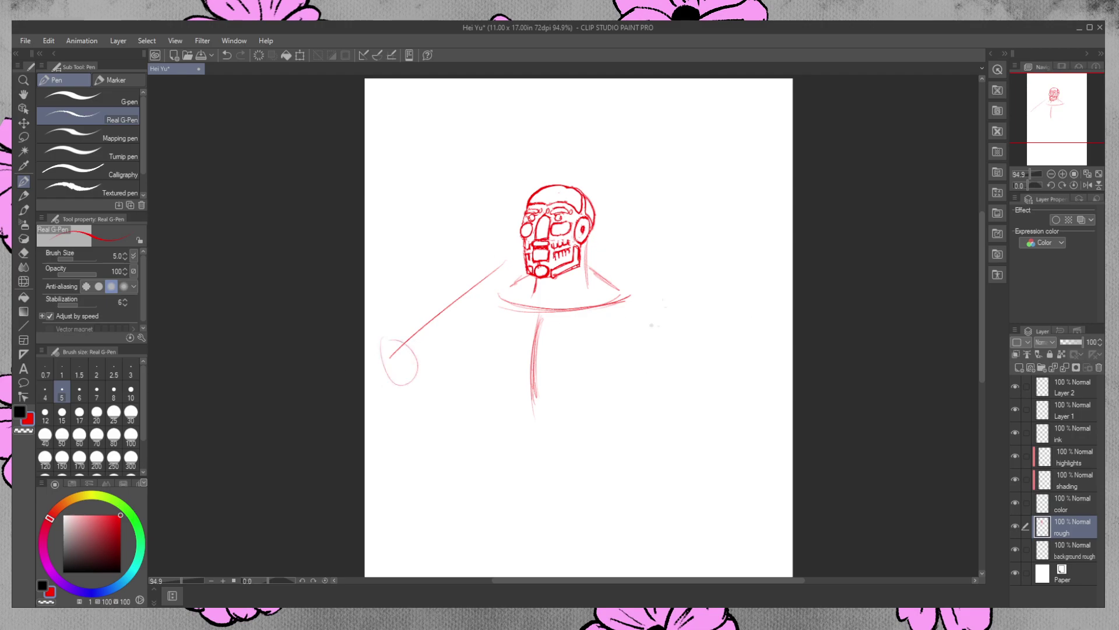
{"action": "left_click_drag", "start_coordinate": [588, 268], "coordinate": [631, 327]}
{"action": "mouse_move", "coordinate": [596, 276]}
{"action": "left_mouse_down"}
{"action": "mouse_move", "coordinate": [630, 323]}
{"action": "mouse_move", "coordinate": [502, 305]}
{"action": "mouse_move", "coordinate": [633, 328]}
{"action": "mouse_move", "coordinate": [499, 292]}
{"action": "mouse_move", "coordinate": [595, 331]}
{"action": "mouse_move", "coordinate": [623, 327]}
{"action": "left_mouse_up"}
{"action": "left_click_drag", "start_coordinate": [508, 306], "coordinate": [624, 326]}
{"action": "mouse_move", "coordinate": [596, 276]}
{"action": "left_mouse_down"}
{"action": "mouse_move", "coordinate": [665, 392]}
{"action": "mouse_move", "coordinate": [609, 344]}
{"action": "left_mouse_up"}
{"action": "mouse_move", "coordinate": [611, 390]}
{"action": "left_mouse_down"}
{"action": "mouse_move", "coordinate": [676, 355]}
{"action": "mouse_move", "coordinate": [620, 407]}
{"action": "left_mouse_up"}
{"action": "mouse_move", "coordinate": [619, 333]}
{"action": "left_mouse_down"}
{"action": "mouse_move", "coordinate": [618, 381]}
{"action": "mouse_move", "coordinate": [625, 321]}
{"action": "left_mouse_up"}
{"action": "mouse_move", "coordinate": [466, 299]}
{"action": "left_mouse_down"}
{"action": "mouse_move", "coordinate": [457, 323]}
{"action": "mouse_move", "coordinate": [499, 287]}
{"action": "left_mouse_up"}
{"action": "left_click_drag", "start_coordinate": [446, 339], "coordinate": [508, 284]}
{"action": "left_click_drag", "start_coordinate": [450, 315], "coordinate": [503, 282]}
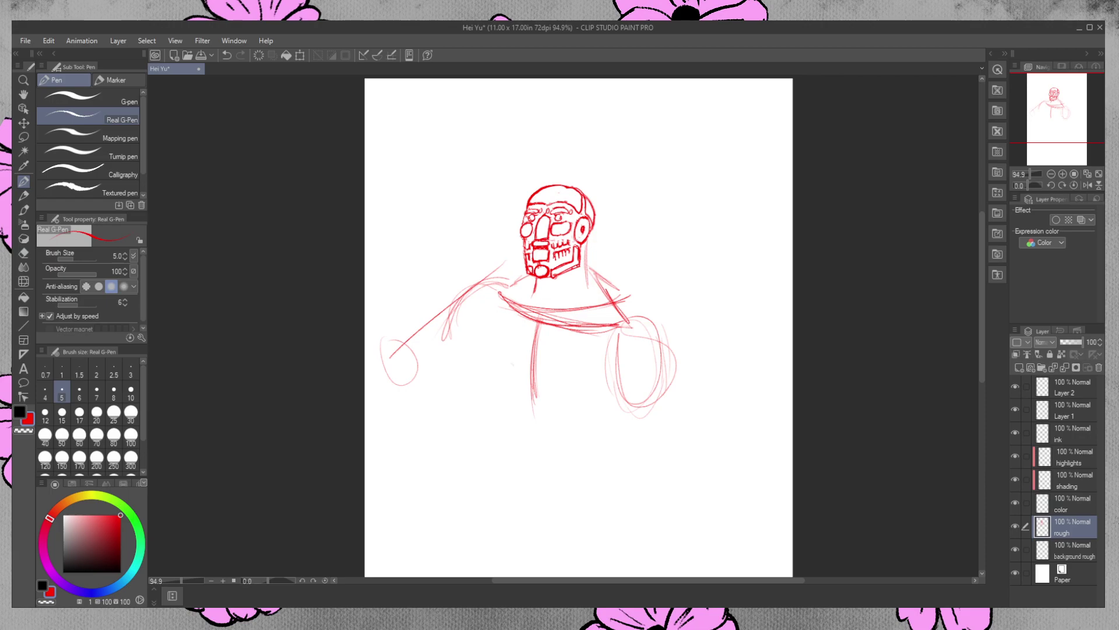
Sketch curved horizontal guide lines for the lower edge of the chest, the abdomen and the waist
{"action": "left_click_drag", "start_coordinate": [485, 396], "coordinate": [565, 416]}
{"action": "mouse_move", "coordinate": [496, 388]}
{"action": "left_mouse_down"}
{"action": "mouse_move", "coordinate": [523, 404]}
{"action": "mouse_move", "coordinate": [601, 410]}
{"action": "left_mouse_up"}
{"action": "left_click_drag", "start_coordinate": [519, 414], "coordinate": [609, 412]}
{"action": "left_click_drag", "start_coordinate": [486, 445], "coordinate": [579, 466]}
{"action": "left_click_drag", "start_coordinate": [511, 493], "coordinate": [568, 501]}
{"action": "left_click_drag", "start_coordinate": [509, 505], "coordinate": [577, 514]}
Sketch both sides of the torso, tapering from the shoulders down to the waist
{"action": "left_click_drag", "start_coordinate": [620, 417], "coordinate": [573, 513]}
{"action": "left_click_drag", "start_coordinate": [633, 360], "coordinate": [570, 493]}
{"action": "left_click_drag", "start_coordinate": [635, 364], "coordinate": [548, 516]}
{"action": "mouse_move", "coordinate": [484, 415]}
{"action": "left_mouse_down"}
{"action": "mouse_move", "coordinate": [477, 490]}
{"action": "mouse_move", "coordinate": [485, 412]}
{"action": "left_mouse_up"}
{"action": "mouse_move", "coordinate": [471, 341]}
{"action": "left_mouse_down"}
{"action": "mouse_move", "coordinate": [478, 454]}
{"action": "mouse_move", "coordinate": [468, 384]}
{"action": "left_mouse_up"}
{"action": "left_click_drag", "start_coordinate": [477, 317], "coordinate": [470, 484]}
{"action": "left_click_drag", "start_coordinate": [489, 376], "coordinate": [470, 471]}
{"action": "left_click_drag", "start_coordinate": [485, 313], "coordinate": [463, 373]}
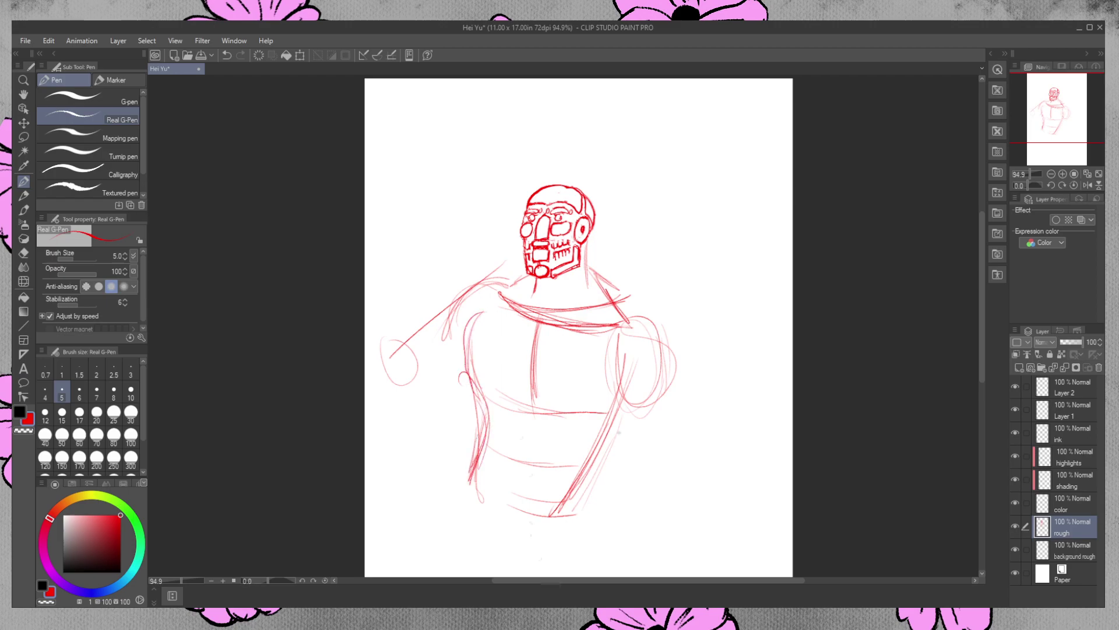
Sketch a long vertical guide line from the middle of the waist down toward the page's lower edge
{"action": "scroll", "coordinate": [648, 525], "scroll_direction": "down", "scroll_amount": 3}
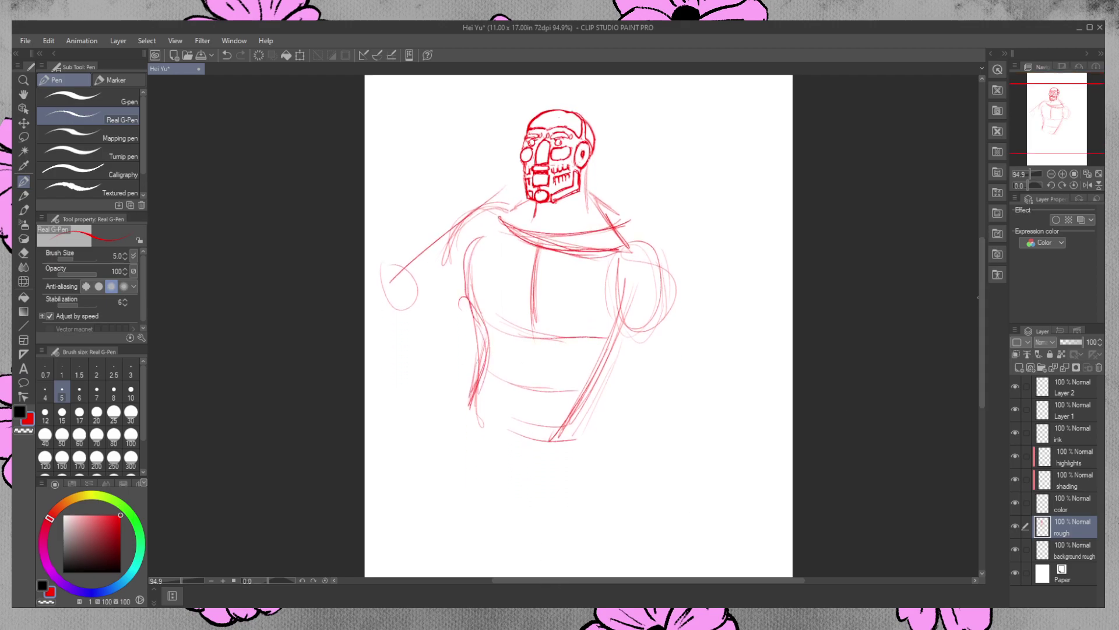
{"action": "scroll", "coordinate": [695, 420], "scroll_direction": "down", "scroll_amount": 4}
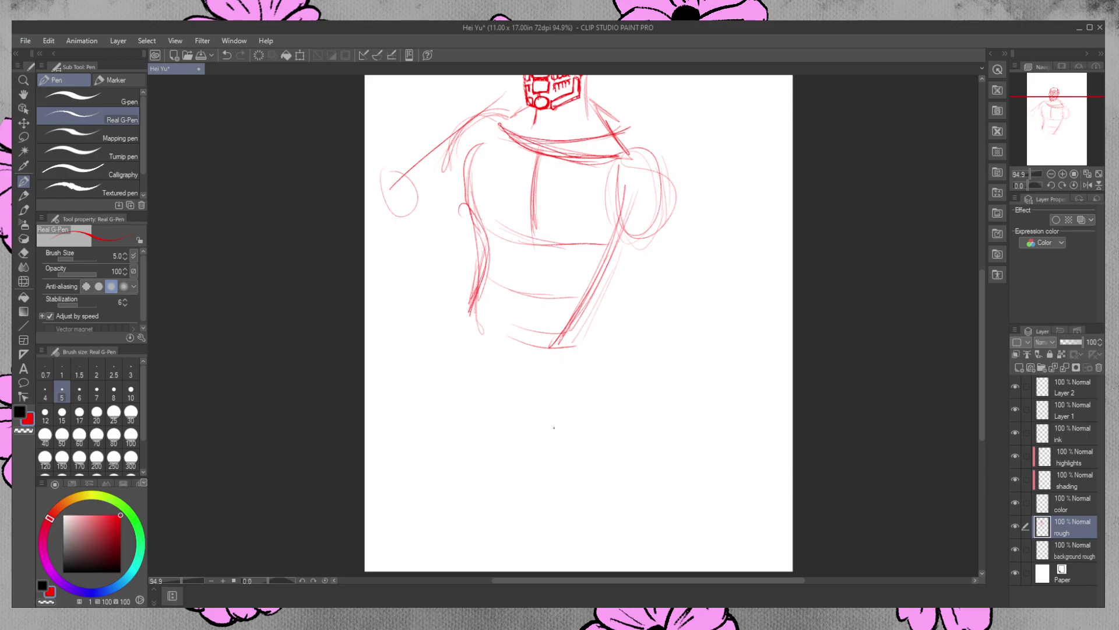
{"action": "mouse_move", "coordinate": [564, 374]}
{"action": "left_mouse_down"}
{"action": "mouse_move", "coordinate": [557, 527]}
{"action": "mouse_move", "coordinate": [573, 527]}
{"action": "left_mouse_up"}
{"action": "left_click_drag", "start_coordinate": [565, 345], "coordinate": [570, 561]}
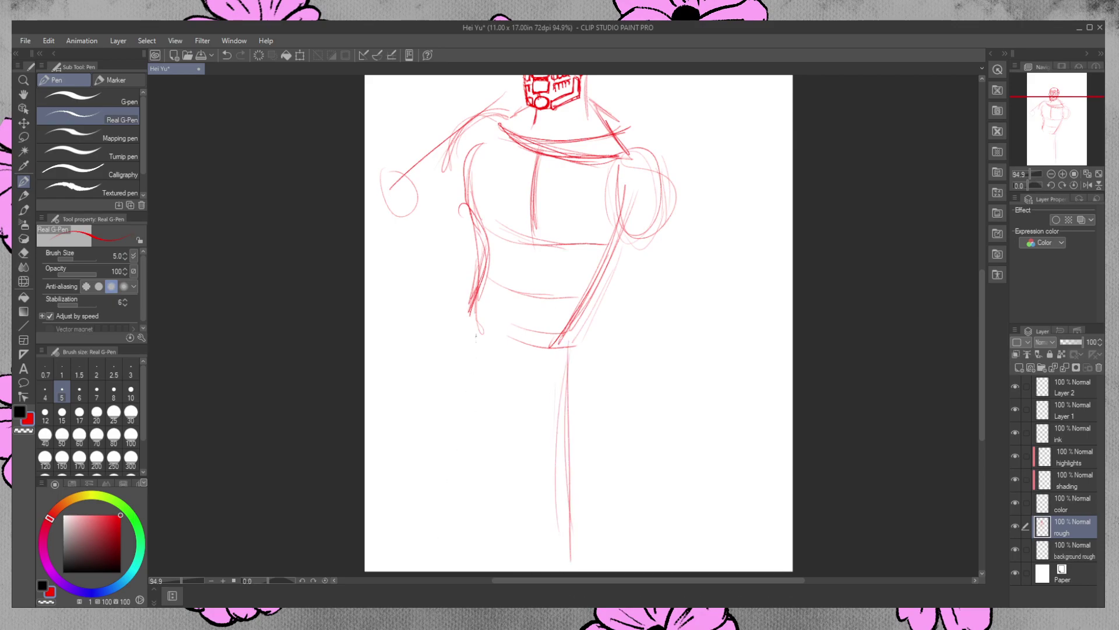
Sketch the outer leg contour from the hip downward on the side of the outstretched arm
{"action": "left_click_drag", "start_coordinate": [464, 331], "coordinate": [466, 449]}
{"action": "left_click_drag", "start_coordinate": [462, 396], "coordinate": [471, 496]}
{"action": "left_click_drag", "start_coordinate": [470, 455], "coordinate": [478, 533]}
{"action": "mouse_move", "coordinate": [471, 301]}
{"action": "left_mouse_down"}
{"action": "mouse_move", "coordinate": [463, 422]}
{"action": "mouse_move", "coordinate": [479, 497]}
{"action": "left_mouse_up"}
{"action": "left_click_drag", "start_coordinate": [458, 343], "coordinate": [472, 478]}
{"action": "left_click_drag", "start_coordinate": [464, 461], "coordinate": [482, 283]}
{"action": "mouse_move", "coordinate": [585, 356]}
{"action": "left_mouse_down"}
{"action": "mouse_move", "coordinate": [604, 519]}
{"action": "mouse_move", "coordinate": [625, 569]}
{"action": "left_mouse_up"}
{"action": "left_click_drag", "start_coordinate": [581, 330], "coordinate": [631, 545]}
{"action": "left_click_drag", "start_coordinate": [586, 358], "coordinate": [628, 571]}
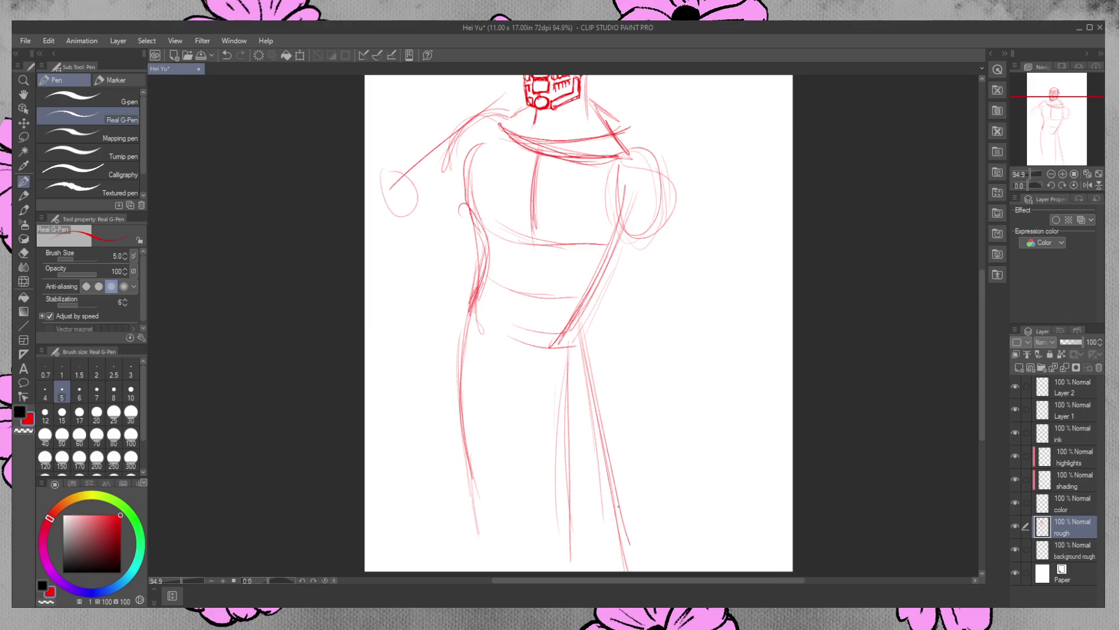
{"action": "left_click_drag", "start_coordinate": [592, 326], "coordinate": [577, 555]}
{"action": "left_click_drag", "start_coordinate": [618, 237], "coordinate": [561, 439]}
{"action": "left_click_drag", "start_coordinate": [582, 351], "coordinate": [607, 565]}
{"action": "left_click_drag", "start_coordinate": [632, 231], "coordinate": [601, 561]}
{"action": "left_click_drag", "start_coordinate": [603, 513], "coordinate": [618, 553]}
{"action": "left_click_drag", "start_coordinate": [488, 345], "coordinate": [525, 561]}
{"action": "left_click_drag", "start_coordinate": [491, 215], "coordinate": [523, 567]}
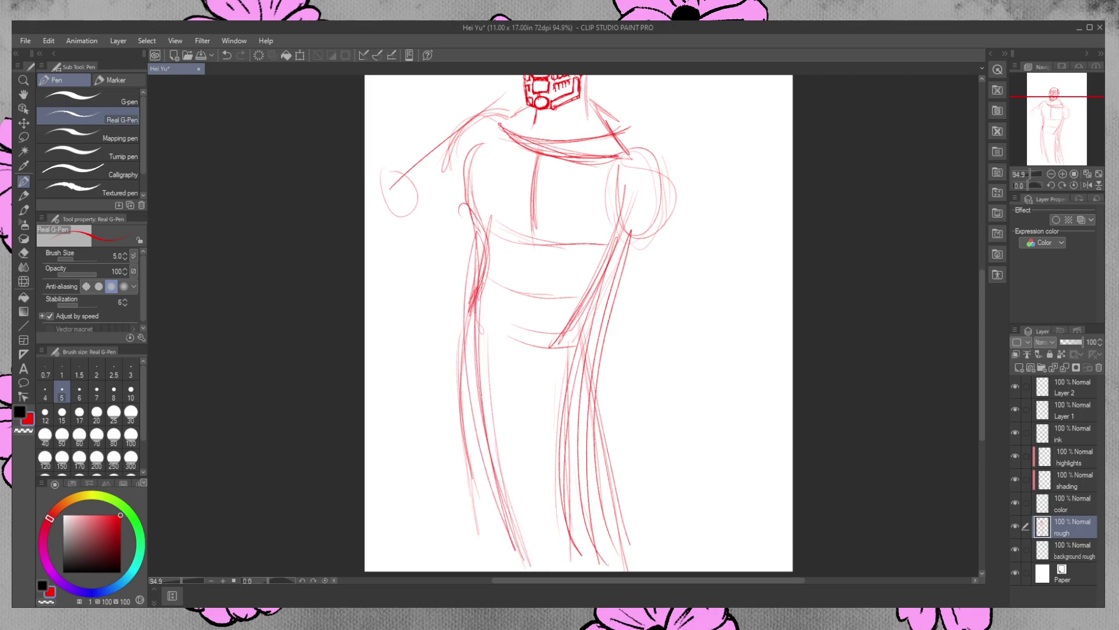
{"action": "key", "text": "ctrl+z"}
{"action": "key", "text": "ctrl+z"}
{"action": "key", "text": "ctrl+z"}
{"action": "key", "text": "ctrl+z"}
{"action": "key", "text": "ctrl+z"}
{"action": "key", "text": "ctrl+z"}
{"action": "key", "text": "ctrl+z"}
{"action": "key", "text": "ctrl+z"}
{"action": "key", "text": "ctrl+z"}
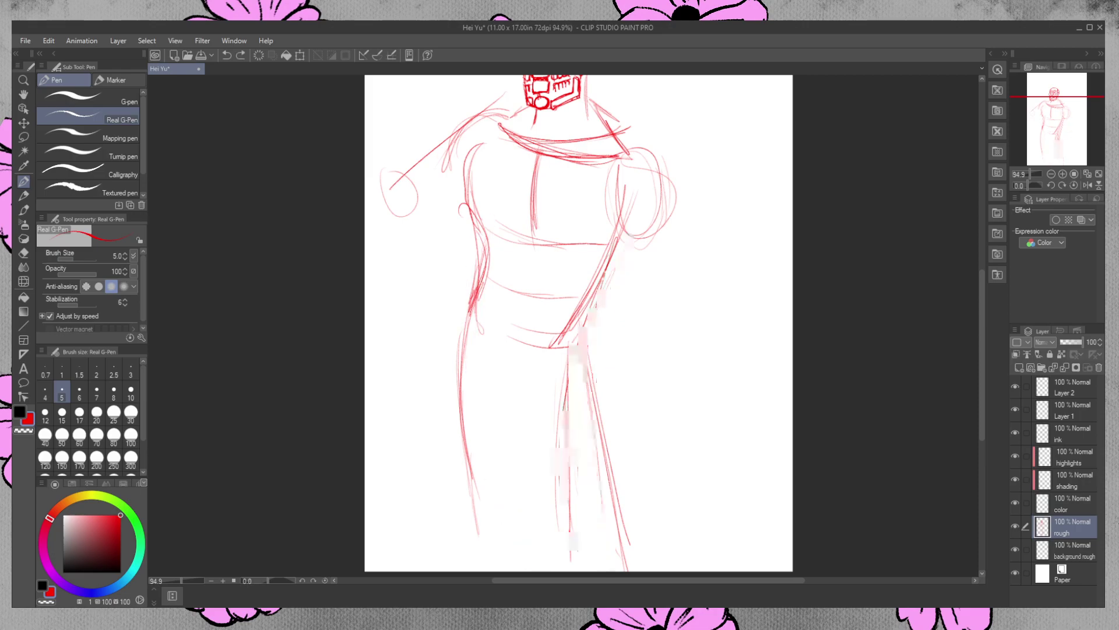
{"action": "key", "text": "ctrl+z"}
{"action": "key", "text": "ctrl+z"}
{"action": "key", "text": "ctrl+z"}
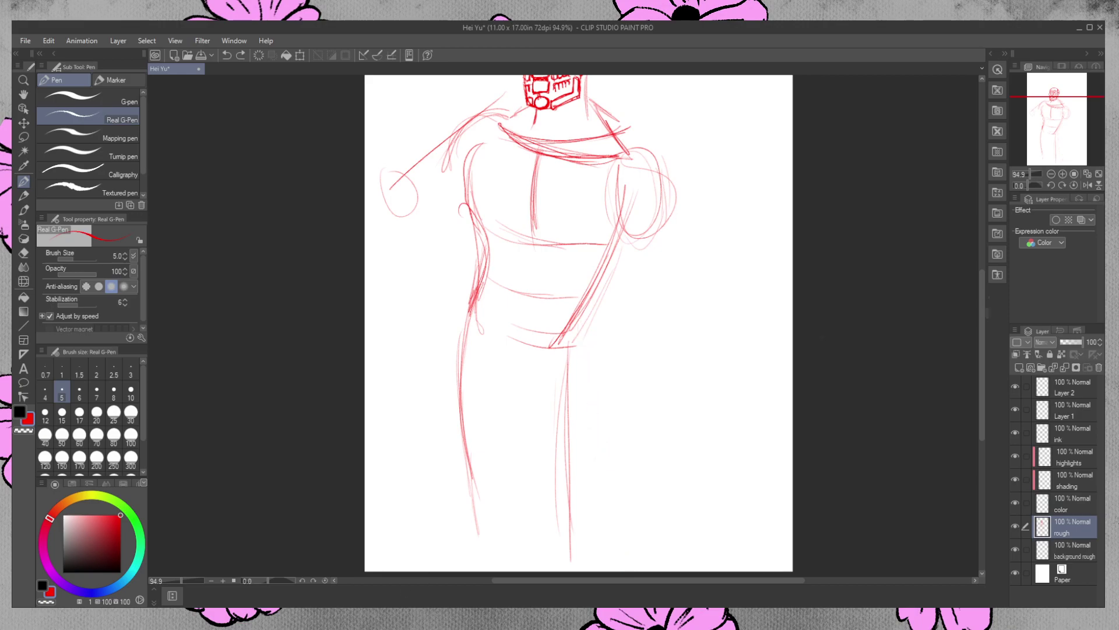
Sketch the contours of both legs from the hips down toward the page's lower edge, with the far leg angled outward
{"action": "left_click", "coordinate": [23, 81]}
{"action": "scroll", "coordinate": [622, 320], "scroll_direction": "down", "scroll_amount": 3}
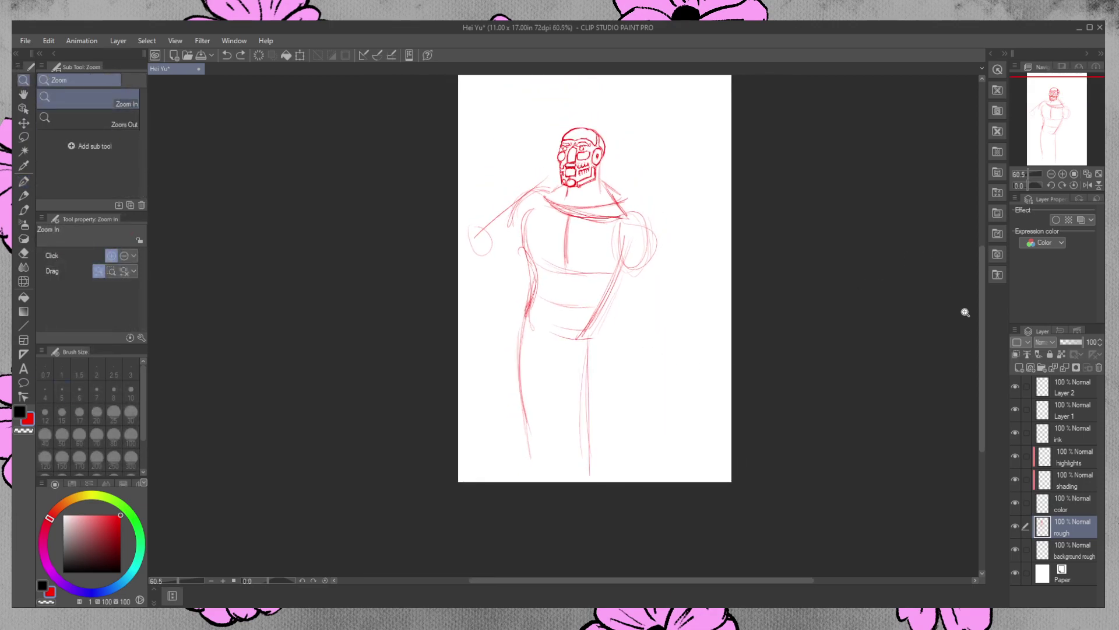
{"action": "left_click_drag", "start_coordinate": [982, 317], "coordinate": [982, 292]}
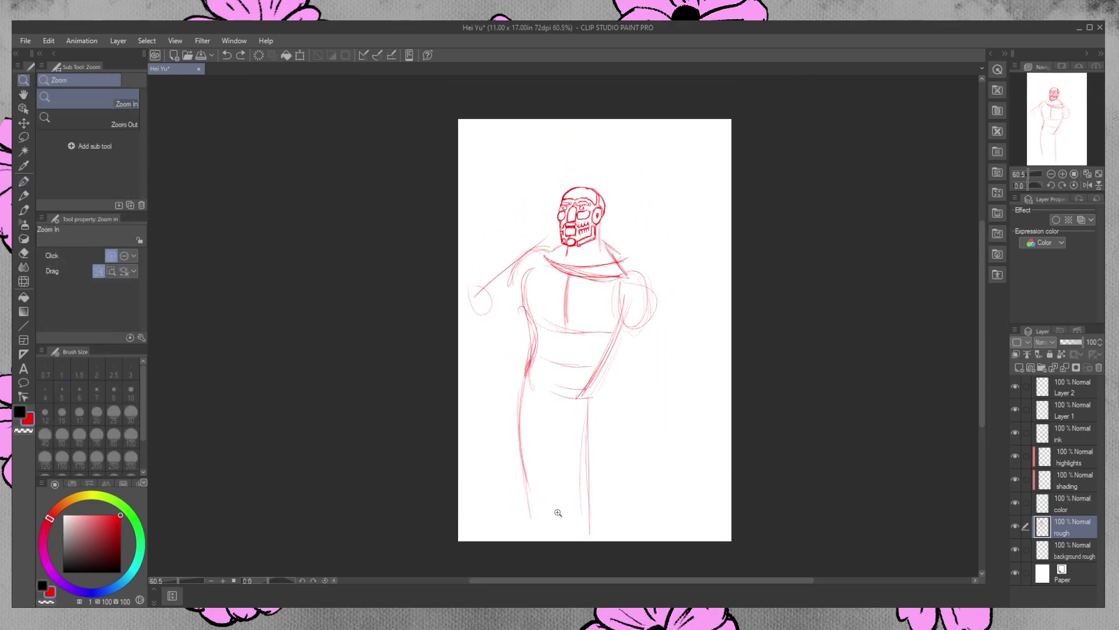
{"action": "key", "text": "p"}
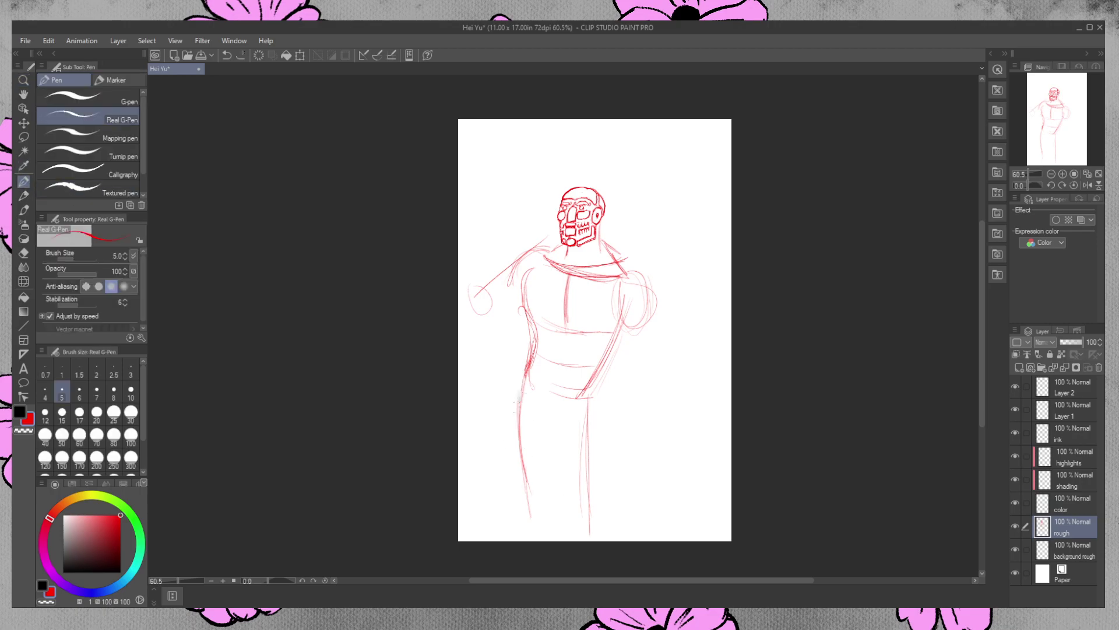
{"action": "left_click_drag", "start_coordinate": [518, 428], "coordinate": [517, 523]}
{"action": "left_click_drag", "start_coordinate": [523, 400], "coordinate": [528, 531]}
{"action": "left_click_drag", "start_coordinate": [594, 402], "coordinate": [637, 509]}
{"action": "left_click_drag", "start_coordinate": [608, 380], "coordinate": [660, 539]}
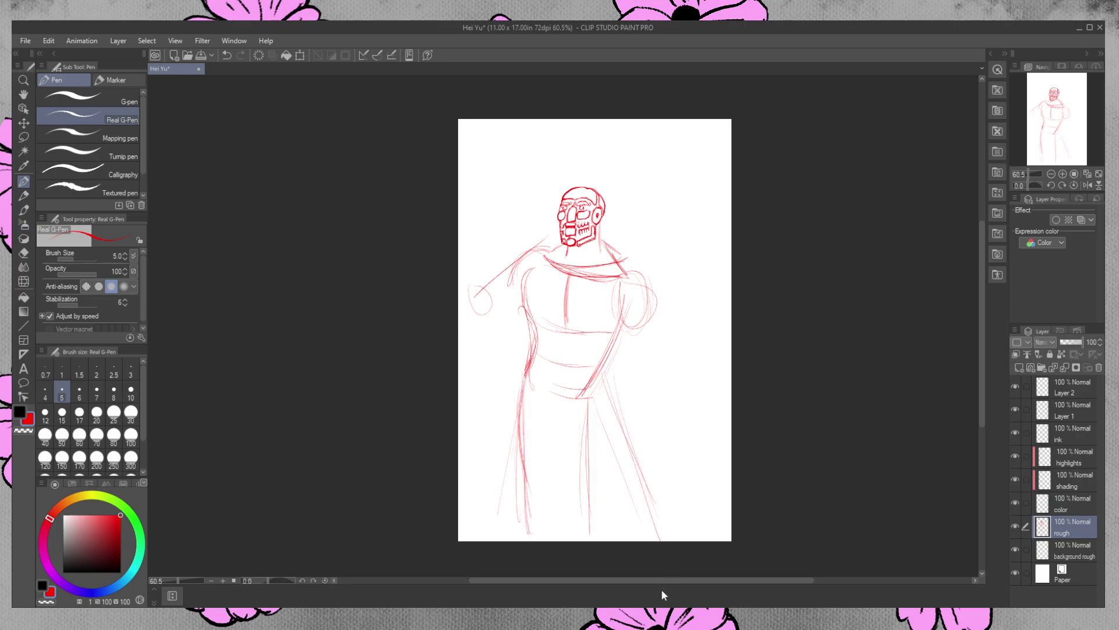
Undo the leg contours, the vertical leg guide and the torso sides, back to the curved chest, abdomen and waist guides
{"action": "key", "text": "ctrl+z"}
{"action": "key", "text": "ctrl+z"}
{"action": "key", "text": "ctrl+z"}
{"action": "key", "text": "ctrl+z"}
{"action": "key", "text": "ctrl+z"}
{"action": "key", "text": "ctrl+z"}
{"action": "key", "text": "ctrl+z"}
{"action": "key", "text": "ctrl+z"}
{"action": "key", "text": "ctrl+z"}
{"action": "key", "text": "ctrl+z"}
{"action": "key", "text": "ctrl+z"}
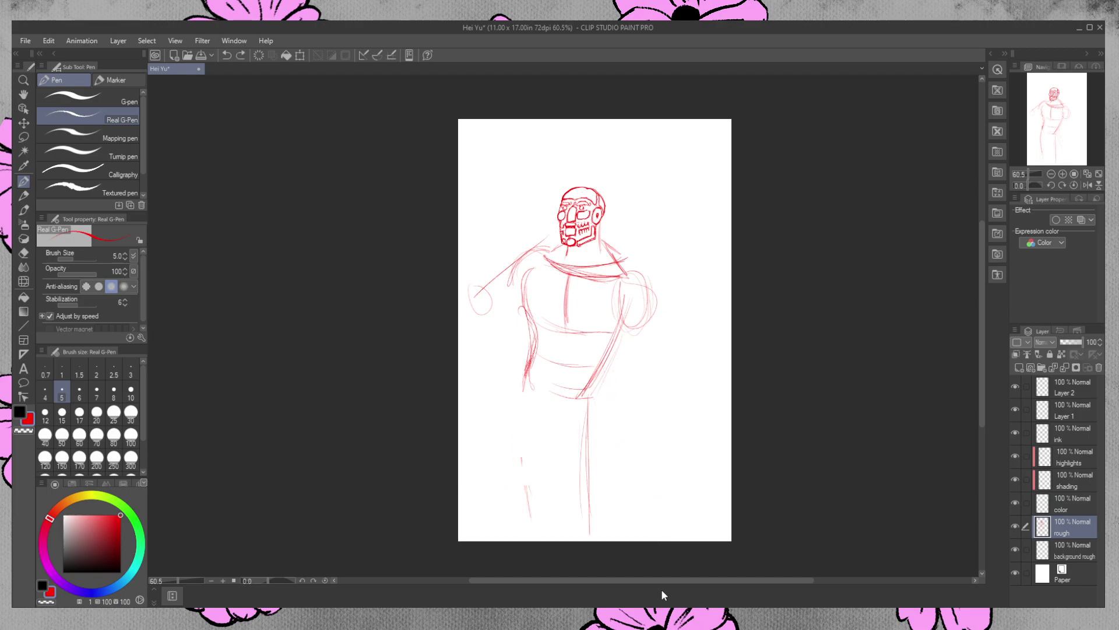
{"action": "key", "text": "ctrl+z"}
{"action": "key", "text": "ctrl+z"}
{"action": "key", "text": "ctrl+z"}
{"action": "key", "text": "ctrl+z"}
{"action": "key", "text": "ctrl+z"}
{"action": "key", "text": "ctrl+z"}
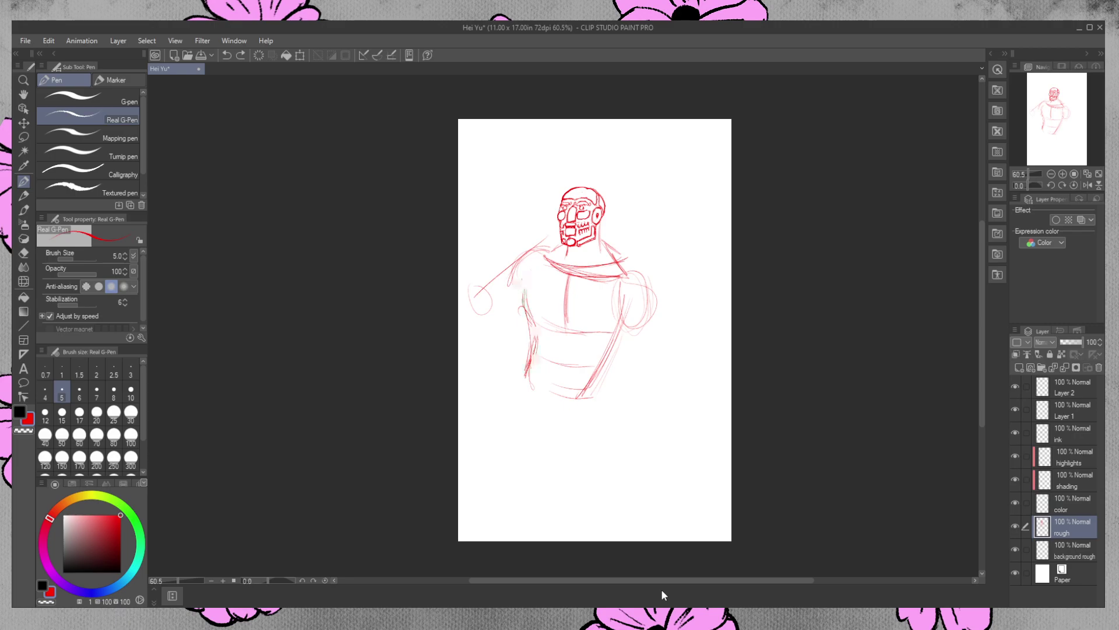
{"action": "key", "text": "ctrl+z"}
{"action": "key", "text": "ctrl+z"}
{"action": "key", "text": "ctrl+z"}
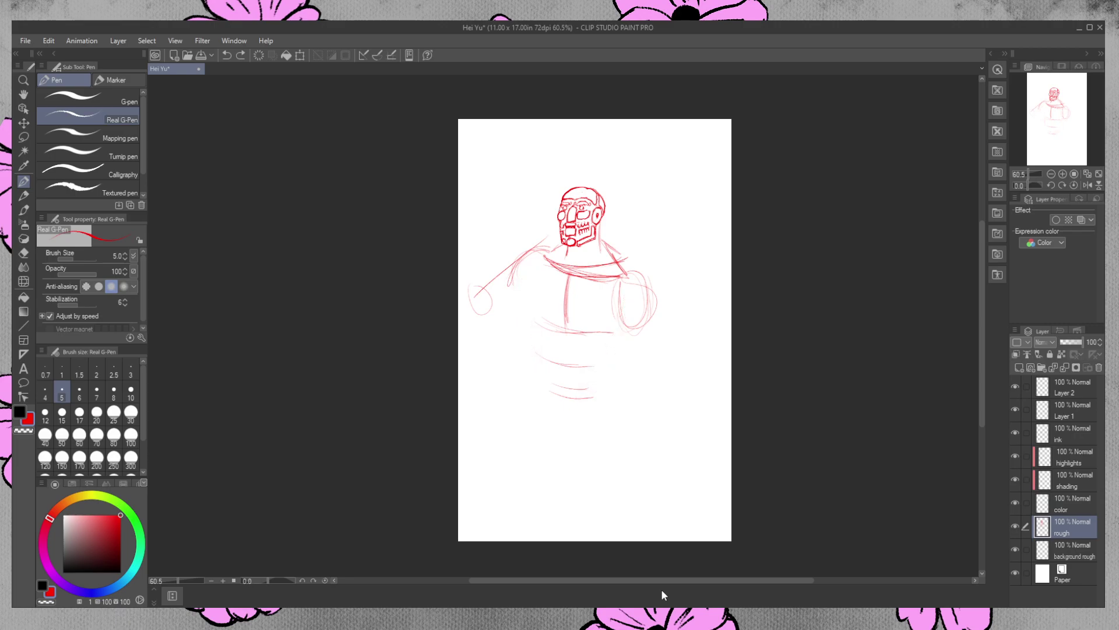
Sketch the torso sides curving down to the waist and nearly straight, parallel leg lines below them
{"action": "left_click_drag", "start_coordinate": [522, 266], "coordinate": [539, 395]}
{"action": "left_click_drag", "start_coordinate": [524, 263], "coordinate": [551, 407]}
{"action": "left_click_drag", "start_coordinate": [614, 290], "coordinate": [594, 404]}
{"action": "mouse_move", "coordinate": [615, 287]}
{"action": "left_mouse_down"}
{"action": "mouse_move", "coordinate": [601, 378]}
{"action": "mouse_move", "coordinate": [609, 513]}
{"action": "left_mouse_up"}
{"action": "left_click_drag", "start_coordinate": [607, 376], "coordinate": [606, 433]}
{"action": "left_click_drag", "start_coordinate": [600, 352], "coordinate": [606, 503]}
{"action": "left_click_drag", "start_coordinate": [533, 397], "coordinate": [536, 509]}
{"action": "left_click_drag", "start_coordinate": [539, 402], "coordinate": [540, 541]}
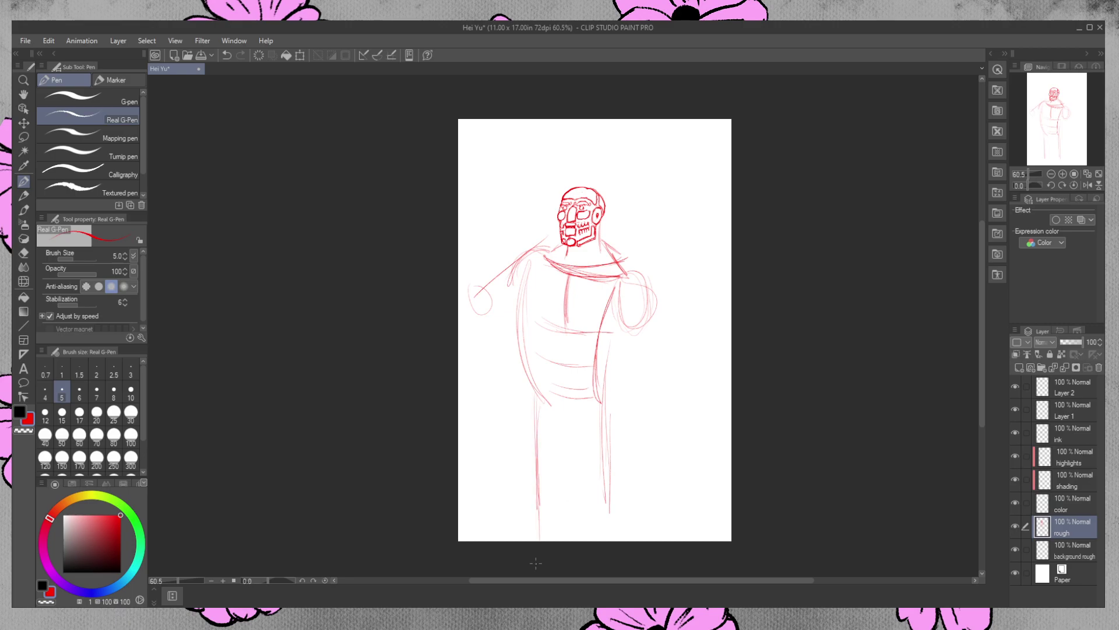
Undo the redrawn torso sides and leg lines along with the lowest waist curve
{"action": "key", "text": "ctrl+z"}
{"action": "key", "text": "ctrl+z"}
{"action": "key", "text": "ctrl+z"}
{"action": "key", "text": "ctrl+z"}
{"action": "key", "text": "ctrl+z"}
{"action": "key", "text": "ctrl+z"}
{"action": "key", "text": "ctrl+z"}
{"action": "key", "text": "ctrl+z"}
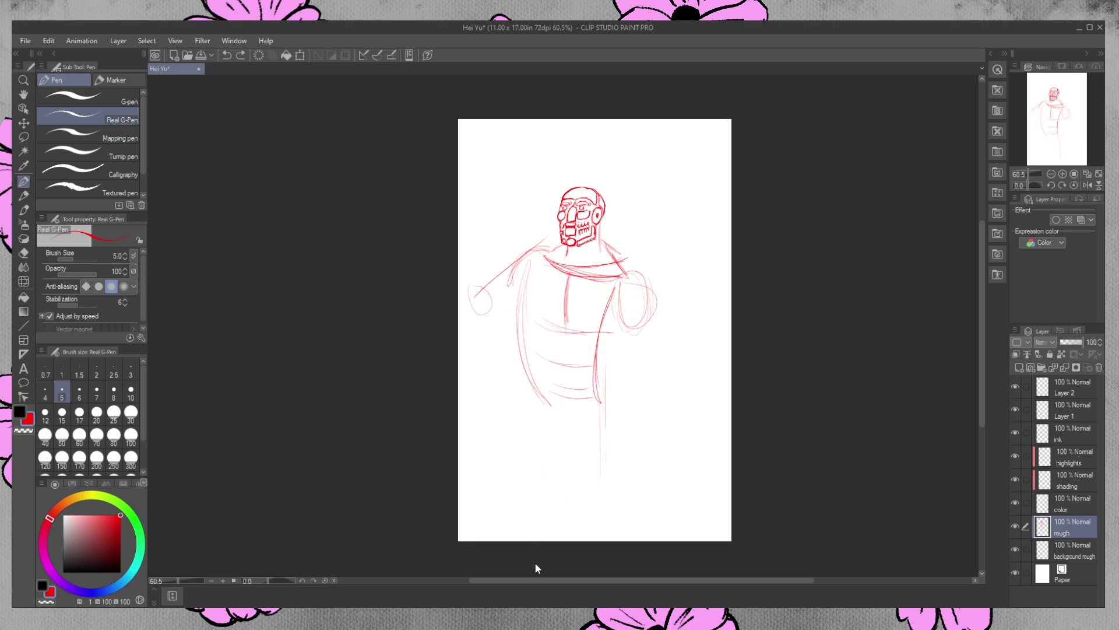
{"action": "key", "text": "ctrl+z"}
{"action": "key", "text": "ctrl+z"}
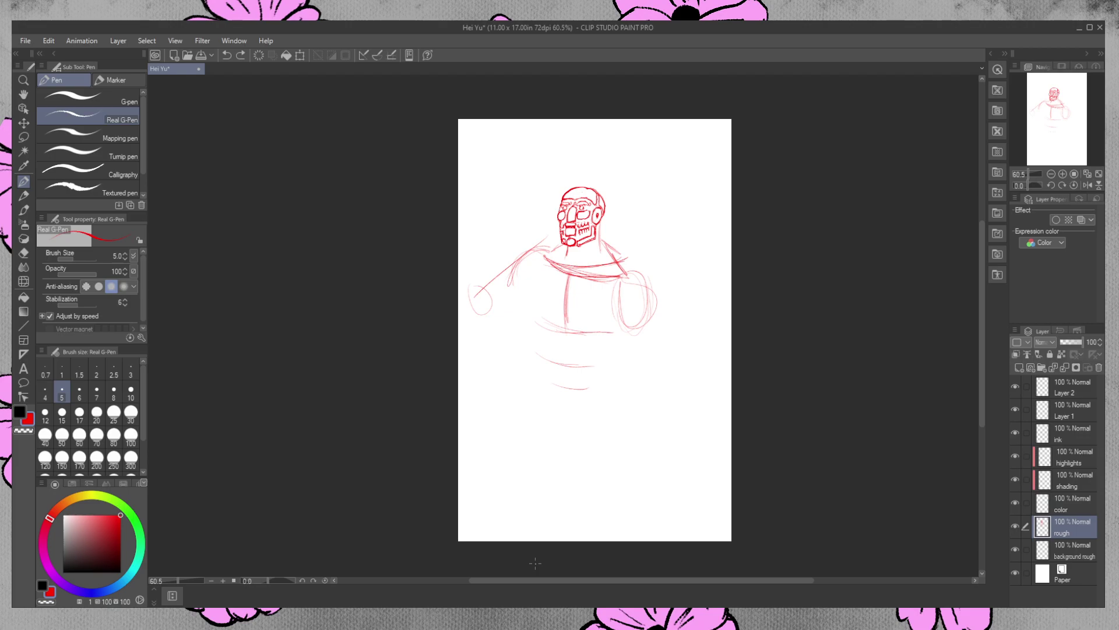
Lasso the head and upper-body sketch, move it up and slightly to the side on the page, and deselect it
{"action": "left_click", "coordinate": [24, 137]}
{"action": "mouse_move", "coordinate": [586, 157]}
{"action": "left_mouse_down"}
{"action": "mouse_move", "coordinate": [513, 171]}
{"action": "mouse_move", "coordinate": [663, 172]}
{"action": "mouse_move", "coordinate": [586, 163]}
{"action": "left_mouse_up"}
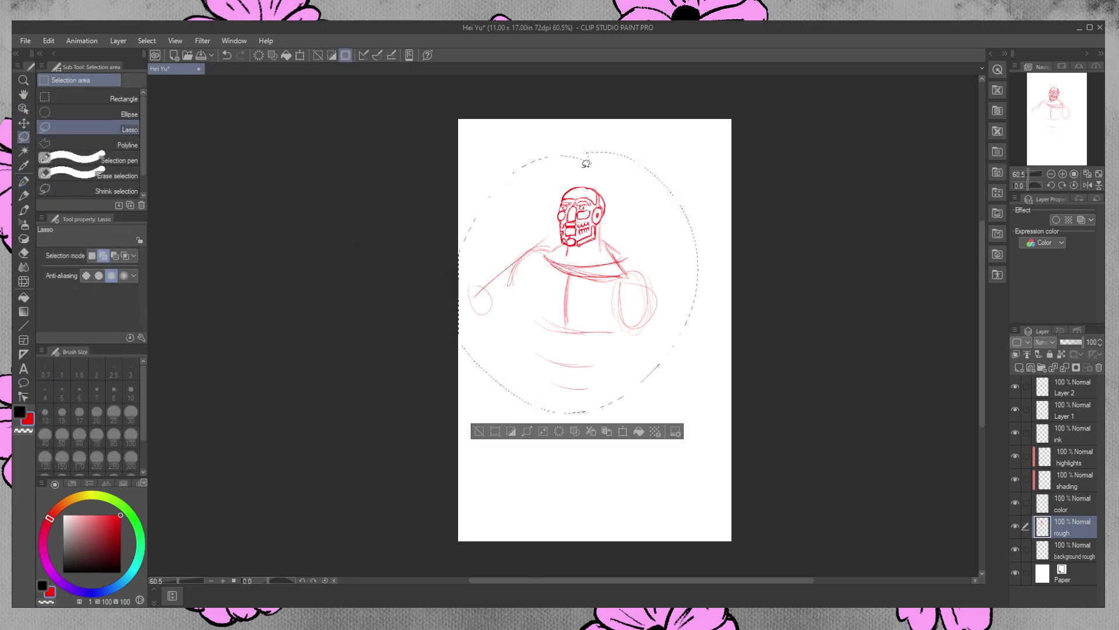
{"action": "key", "text": "ctrl+t"}
{"action": "mouse_move", "coordinate": [605, 351]}
{"action": "left_mouse_down"}
{"action": "mouse_move", "coordinate": [620, 337]}
{"action": "mouse_move", "coordinate": [623, 317]}
{"action": "mouse_move", "coordinate": [614, 317]}
{"action": "left_mouse_up"}
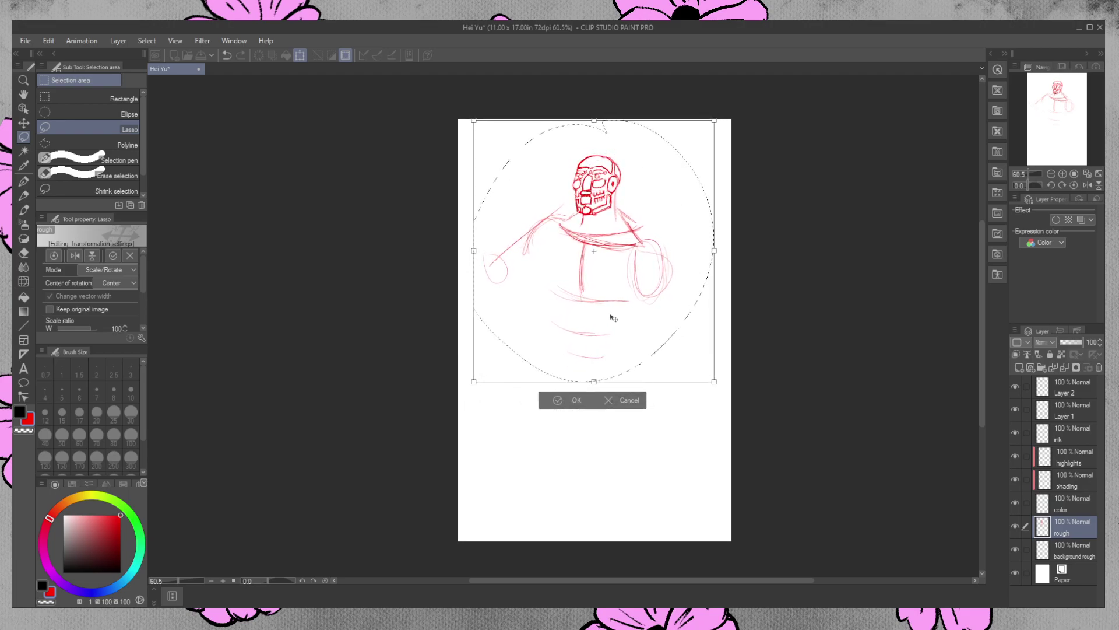
{"action": "key", "text": "Return"}
{"action": "key", "text": "ctrl+d"}
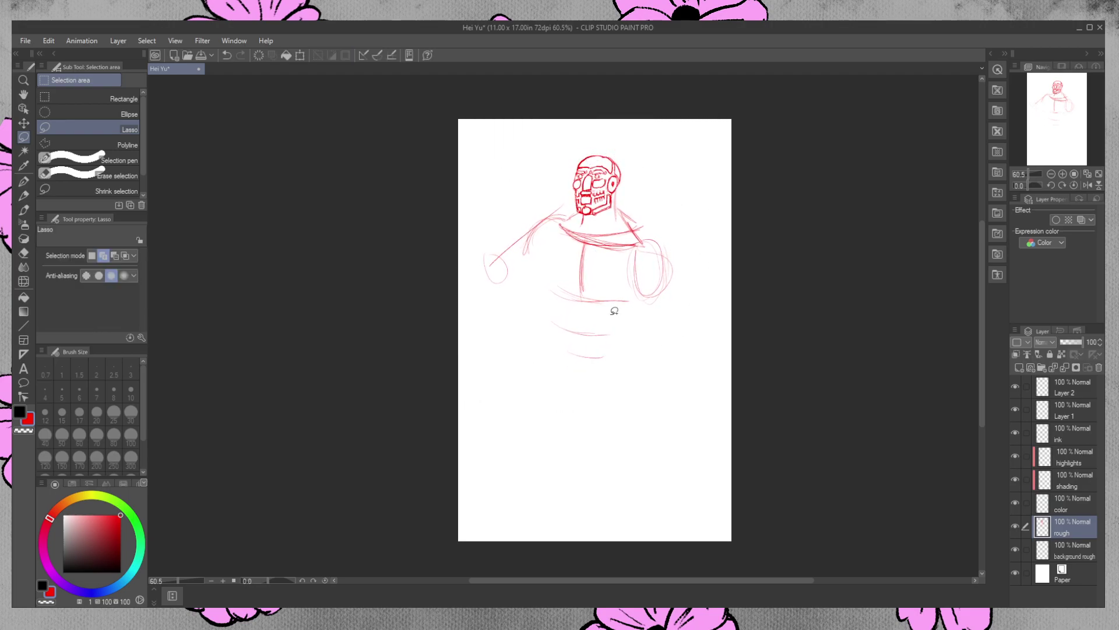
Sketch a slanted hip line and a diagonal line across the chest with the Real G-Pen
{"action": "left_click", "coordinate": [23, 182]}
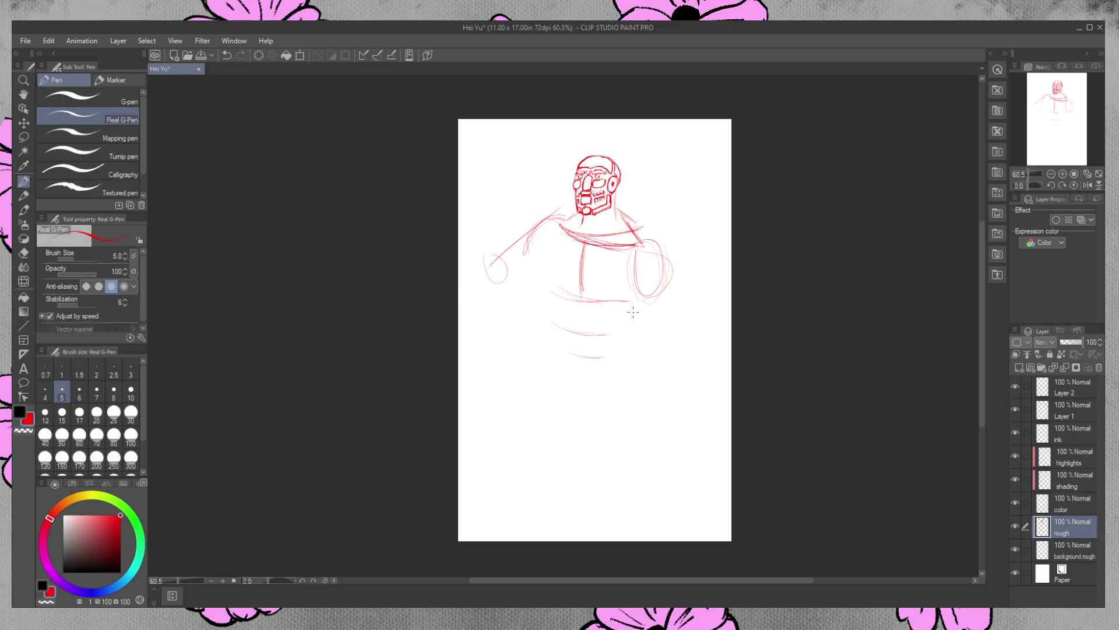
{"action": "left_click_drag", "start_coordinate": [560, 353], "coordinate": [630, 322]}
{"action": "left_click_drag", "start_coordinate": [559, 226], "coordinate": [648, 266]}
Sketch the outer contours of both legs in a wide stance, running from the slanted hip line toward the page's lower edge
{"action": "mouse_move", "coordinate": [570, 348]}
{"action": "left_mouse_down"}
{"action": "mouse_move", "coordinate": [645, 308]}
{"action": "mouse_move", "coordinate": [650, 388]}
{"action": "mouse_move", "coordinate": [681, 496]}
{"action": "left_mouse_up"}
{"action": "left_click_drag", "start_coordinate": [635, 343], "coordinate": [660, 450]}
{"action": "left_click_drag", "start_coordinate": [636, 336], "coordinate": [633, 471]}
{"action": "left_click_drag", "start_coordinate": [561, 357], "coordinate": [520, 477]}
{"action": "left_click_drag", "start_coordinate": [557, 380], "coordinate": [512, 494]}
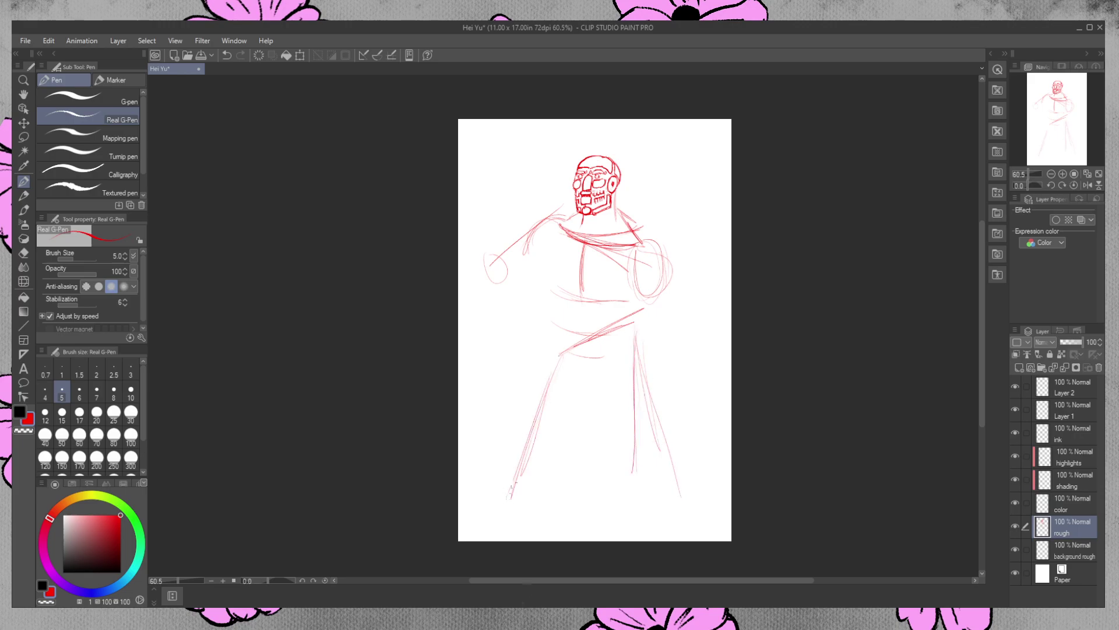
{"action": "left_click_drag", "start_coordinate": [633, 385], "coordinate": [642, 490]}
{"action": "left_click_drag", "start_coordinate": [633, 322], "coordinate": [634, 498]}
{"action": "left_click_drag", "start_coordinate": [542, 382], "coordinate": [493, 512]}
{"action": "left_click_drag", "start_coordinate": [544, 374], "coordinate": [488, 533]}
Reinforce the slanted hip line and the diagonal line across the chest with additional strokes
{"action": "left_click_drag", "start_coordinate": [634, 324], "coordinate": [545, 363]}
{"action": "left_click_drag", "start_coordinate": [560, 235], "coordinate": [646, 270]}
{"action": "left_click_drag", "start_coordinate": [570, 232], "coordinate": [639, 265]}
{"action": "left_click_drag", "start_coordinate": [654, 310], "coordinate": [556, 356]}
Sketch and darken both sides of the torso between the slanted shoulder line and the hip line
{"action": "mouse_move", "coordinate": [542, 223]}
{"action": "left_mouse_down"}
{"action": "mouse_move", "coordinate": [643, 267]}
{"action": "mouse_move", "coordinate": [617, 324]}
{"action": "left_mouse_up"}
{"action": "left_click_drag", "start_coordinate": [641, 264], "coordinate": [623, 298]}
{"action": "left_click_drag", "start_coordinate": [623, 294], "coordinate": [640, 328]}
{"action": "left_click_drag", "start_coordinate": [634, 270], "coordinate": [620, 322]}
{"action": "mouse_move", "coordinate": [548, 259]}
{"action": "left_mouse_down"}
{"action": "mouse_move", "coordinate": [559, 353]}
{"action": "mouse_move", "coordinate": [549, 285]}
{"action": "left_mouse_up"}
{"action": "left_click_drag", "start_coordinate": [547, 294], "coordinate": [560, 344]}
{"action": "left_click_drag", "start_coordinate": [539, 261], "coordinate": [557, 341]}
{"action": "mouse_move", "coordinate": [541, 250]}
{"action": "left_mouse_down"}
{"action": "mouse_move", "coordinate": [557, 350]}
{"action": "mouse_move", "coordinate": [546, 355]}
{"action": "left_mouse_up"}
{"action": "left_click_drag", "start_coordinate": [543, 273], "coordinate": [541, 291]}
{"action": "left_click_drag", "start_coordinate": [542, 246], "coordinate": [558, 354]}
Build up the straight leg with inner and outer contours, and add the inner contour of the leg stretched to the side
{"action": "mouse_move", "coordinate": [632, 341]}
{"action": "left_mouse_down"}
{"action": "mouse_move", "coordinate": [627, 355]}
{"action": "mouse_move", "coordinate": [639, 332]}
{"action": "mouse_move", "coordinate": [564, 368]}
{"action": "mouse_move", "coordinate": [609, 394]}
{"action": "mouse_move", "coordinate": [620, 501]}
{"action": "mouse_move", "coordinate": [635, 443]}
{"action": "left_mouse_up"}
{"action": "left_click_drag", "start_coordinate": [643, 347], "coordinate": [635, 484]}
{"action": "left_click_drag", "start_coordinate": [642, 408], "coordinate": [632, 502]}
{"action": "left_click_drag", "start_coordinate": [644, 324], "coordinate": [616, 493]}
{"action": "left_click_drag", "start_coordinate": [604, 369], "coordinate": [618, 489]}
{"action": "left_click_drag", "start_coordinate": [618, 422], "coordinate": [615, 506]}
{"action": "left_click_drag", "start_coordinate": [601, 352], "coordinate": [606, 473]}
{"action": "left_click_drag", "start_coordinate": [603, 357], "coordinate": [508, 501]}
{"action": "left_click_drag", "start_coordinate": [558, 442], "coordinate": [506, 502]}
{"action": "left_click_drag", "start_coordinate": [554, 378], "coordinate": [504, 535]}
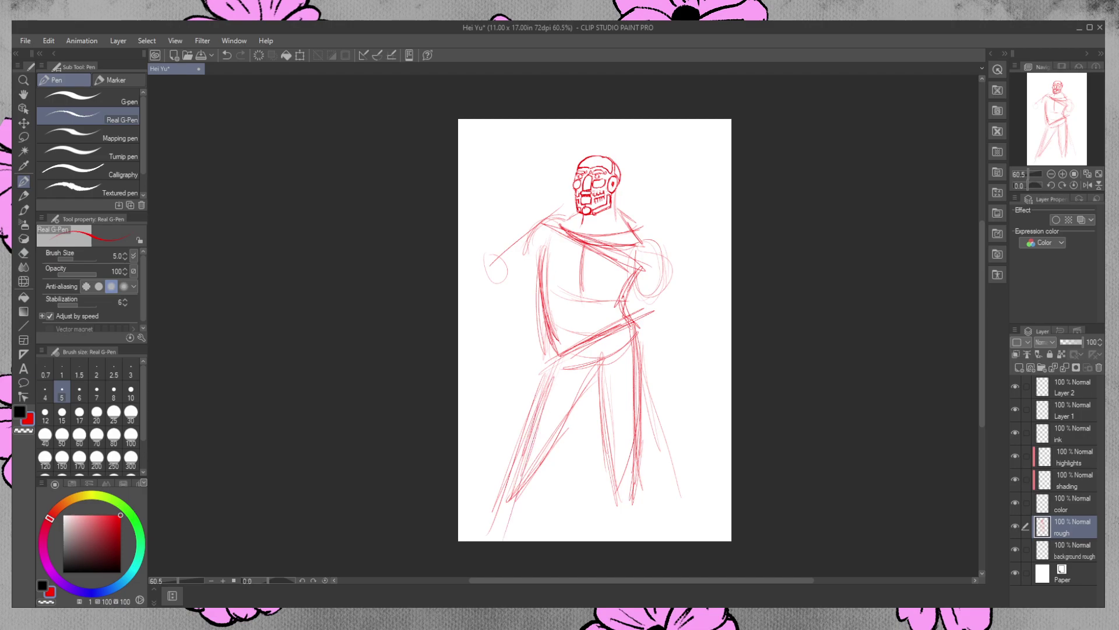
Darken the torso side next to the rounded arm and the slanted shoulder line across the upper chest
{"action": "mouse_move", "coordinate": [645, 332]}
{"action": "left_mouse_down"}
{"action": "mouse_move", "coordinate": [554, 353]}
{"action": "mouse_move", "coordinate": [646, 338]}
{"action": "left_mouse_up"}
{"action": "mouse_move", "coordinate": [637, 274]}
{"action": "left_mouse_down"}
{"action": "mouse_move", "coordinate": [624, 338]}
{"action": "mouse_move", "coordinate": [624, 318]}
{"action": "left_mouse_up"}
{"action": "left_click_drag", "start_coordinate": [635, 246], "coordinate": [624, 334]}
{"action": "left_click_drag", "start_coordinate": [636, 249], "coordinate": [625, 343]}
{"action": "mouse_move", "coordinate": [582, 233]}
{"action": "left_mouse_down"}
{"action": "mouse_move", "coordinate": [634, 247]}
{"action": "mouse_move", "coordinate": [629, 240]}
{"action": "mouse_move", "coordinate": [650, 239]}
{"action": "mouse_move", "coordinate": [624, 318]}
{"action": "left_mouse_up"}
{"action": "mouse_move", "coordinate": [545, 221]}
{"action": "left_mouse_down"}
{"action": "mouse_move", "coordinate": [554, 356]}
{"action": "mouse_move", "coordinate": [569, 225]}
{"action": "mouse_move", "coordinate": [645, 237]}
{"action": "left_mouse_up"}
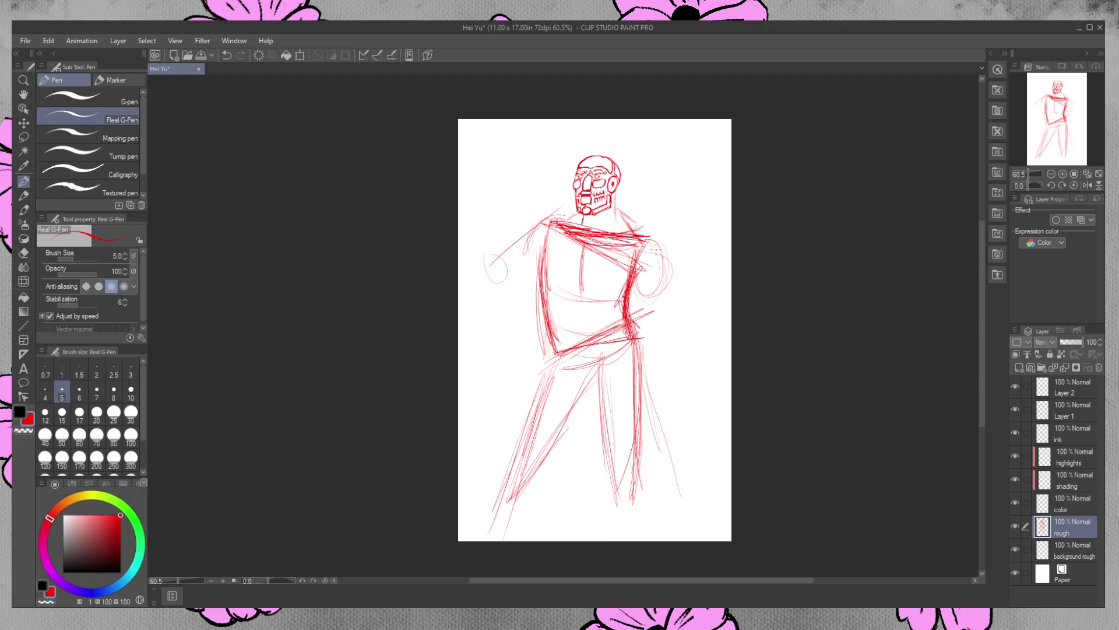
Erase the rounded arm, the diagonal chest lines and the outstretched arm with the Hard eraser
{"action": "left_click", "coordinate": [24, 252]}
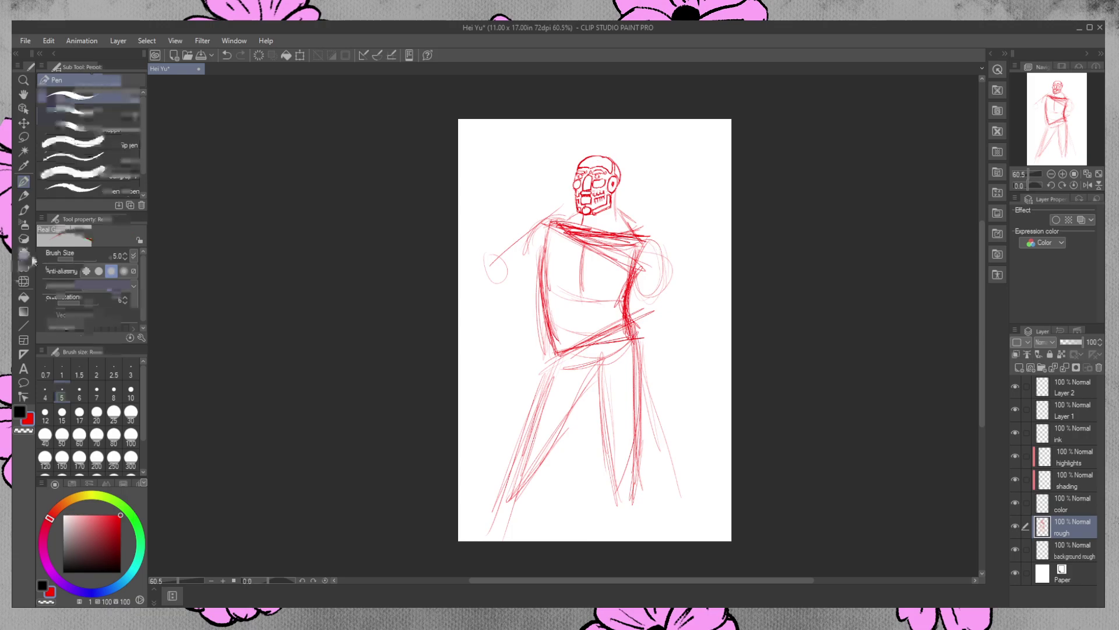
{"action": "mouse_move", "coordinate": [614, 327]}
{"action": "left_mouse_down"}
{"action": "mouse_move", "coordinate": [645, 315]}
{"action": "mouse_move", "coordinate": [623, 326]}
{"action": "left_mouse_up"}
{"action": "mouse_move", "coordinate": [565, 233]}
{"action": "left_mouse_down"}
{"action": "mouse_move", "coordinate": [684, 283]}
{"action": "mouse_move", "coordinate": [665, 281]}
{"action": "left_mouse_up"}
{"action": "mouse_move", "coordinate": [639, 285]}
{"action": "left_mouse_down"}
{"action": "mouse_move", "coordinate": [662, 284]}
{"action": "mouse_move", "coordinate": [642, 267]}
{"action": "mouse_move", "coordinate": [644, 280]}
{"action": "left_mouse_up"}
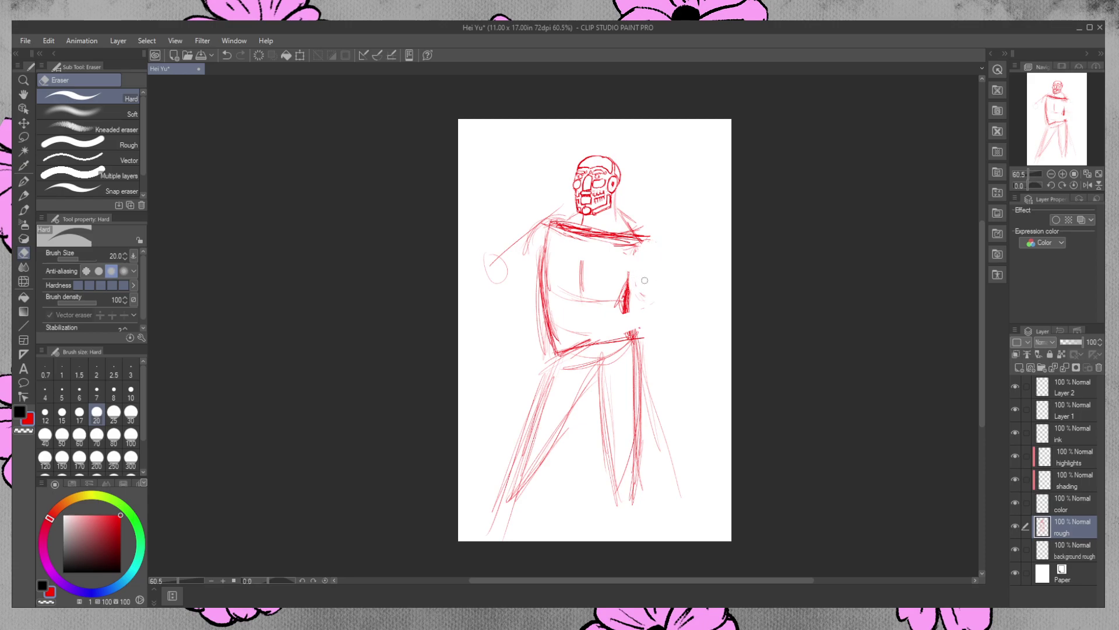
{"action": "mouse_move", "coordinate": [498, 267]}
{"action": "left_mouse_down"}
{"action": "mouse_move", "coordinate": [490, 277]}
{"action": "mouse_move", "coordinate": [488, 257]}
{"action": "left_mouse_up"}
{"action": "mouse_move", "coordinate": [549, 217]}
{"action": "left_mouse_down"}
{"action": "mouse_move", "coordinate": [503, 259]}
{"action": "mouse_move", "coordinate": [548, 210]}
{"action": "left_mouse_up"}
Sketch a bent arm with the elbow pointing outward from the shoulder and the forearm returning to the hip
{"action": "left_click", "coordinate": [26, 181]}
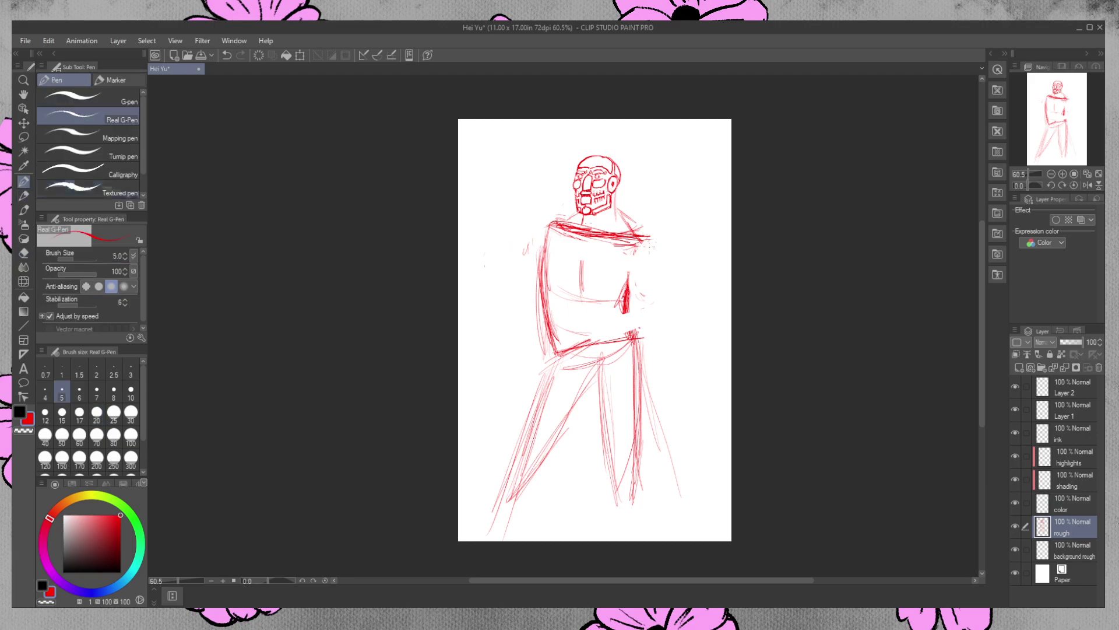
{"action": "left_click_drag", "start_coordinate": [648, 227], "coordinate": [657, 292]}
{"action": "mouse_move", "coordinate": [651, 236]}
{"action": "left_mouse_down"}
{"action": "mouse_move", "coordinate": [686, 280]}
{"action": "mouse_move", "coordinate": [642, 331]}
{"action": "left_mouse_up"}
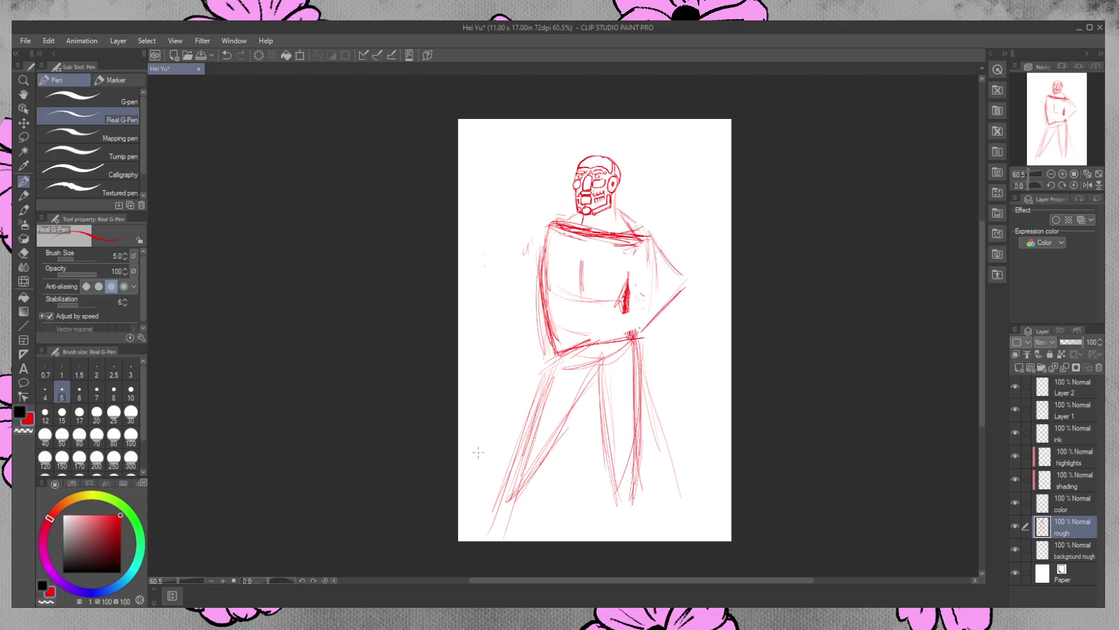
Erase the bent arm and the adjoining lines along the torso side and hip
{"action": "left_click", "coordinate": [24, 253]}
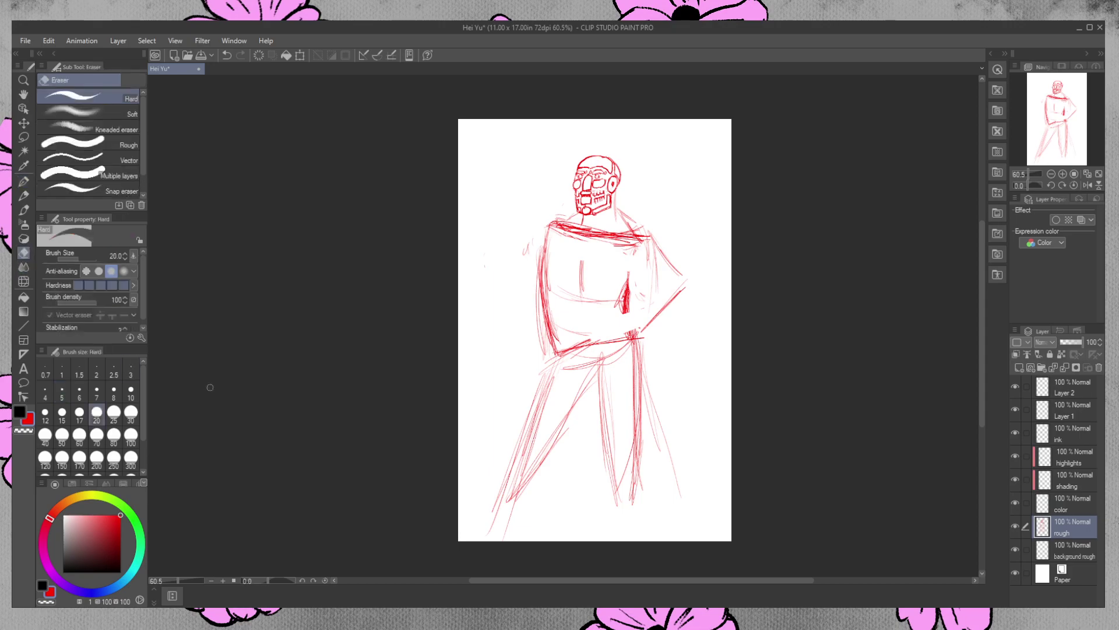
{"action": "mouse_move", "coordinate": [645, 322]}
{"action": "left_mouse_down"}
{"action": "mouse_move", "coordinate": [678, 276]}
{"action": "mouse_move", "coordinate": [650, 236]}
{"action": "mouse_move", "coordinate": [675, 271]}
{"action": "left_mouse_up"}
{"action": "left_click_drag", "start_coordinate": [628, 291], "coordinate": [639, 387]}
{"action": "left_click_drag", "start_coordinate": [639, 313], "coordinate": [631, 386]}
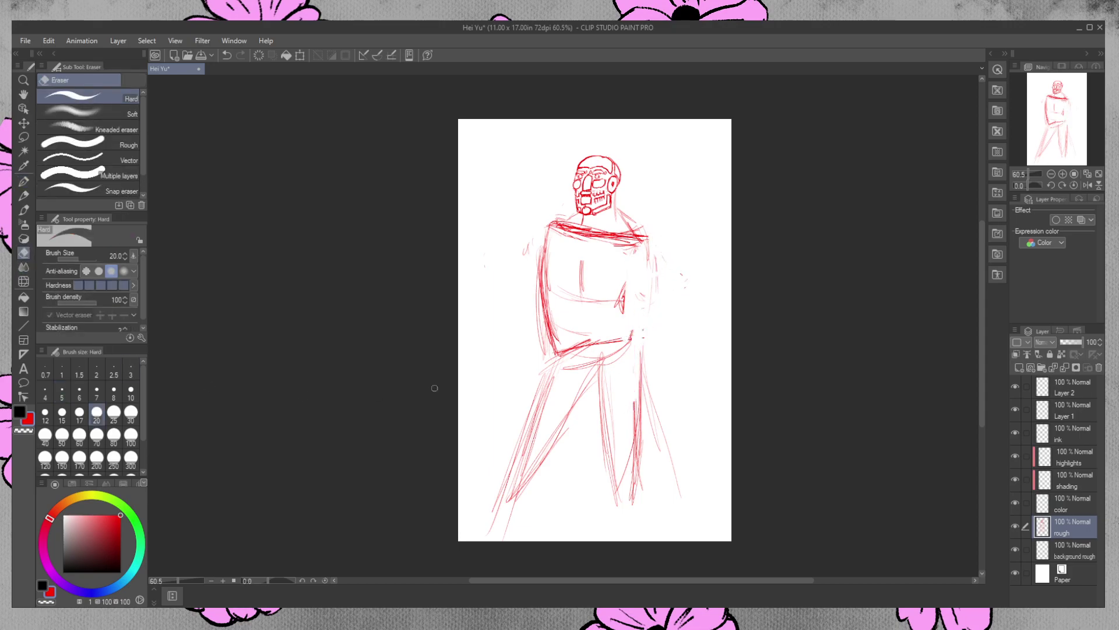
Set the eraser size to 50 and erase the torso and legs, leaving the head, neck and shoulder line
{"action": "left_click", "coordinate": [62, 437]}
{"action": "left_click_drag", "start_coordinate": [645, 320], "coordinate": [634, 497]}
{"action": "mouse_move", "coordinate": [639, 413]}
{"action": "left_mouse_down"}
{"action": "mouse_move", "coordinate": [657, 429]}
{"action": "mouse_move", "coordinate": [646, 325]}
{"action": "mouse_move", "coordinate": [640, 338]}
{"action": "mouse_move", "coordinate": [650, 242]}
{"action": "mouse_move", "coordinate": [601, 400]}
{"action": "mouse_move", "coordinate": [543, 239]}
{"action": "mouse_move", "coordinate": [544, 313]}
{"action": "mouse_move", "coordinate": [565, 376]}
{"action": "mouse_move", "coordinate": [574, 316]}
{"action": "mouse_move", "coordinate": [599, 333]}
{"action": "mouse_move", "coordinate": [540, 371]}
{"action": "mouse_move", "coordinate": [614, 338]}
{"action": "mouse_move", "coordinate": [517, 465]}
{"action": "mouse_move", "coordinate": [530, 490]}
{"action": "mouse_move", "coordinate": [649, 472]}
{"action": "mouse_move", "coordinate": [644, 491]}
{"action": "mouse_move", "coordinate": [492, 540]}
{"action": "mouse_move", "coordinate": [622, 477]}
{"action": "mouse_move", "coordinate": [615, 465]}
{"action": "mouse_move", "coordinate": [499, 457]}
{"action": "left_mouse_up"}
{"action": "left_click_drag", "start_coordinate": [593, 338], "coordinate": [526, 248]}
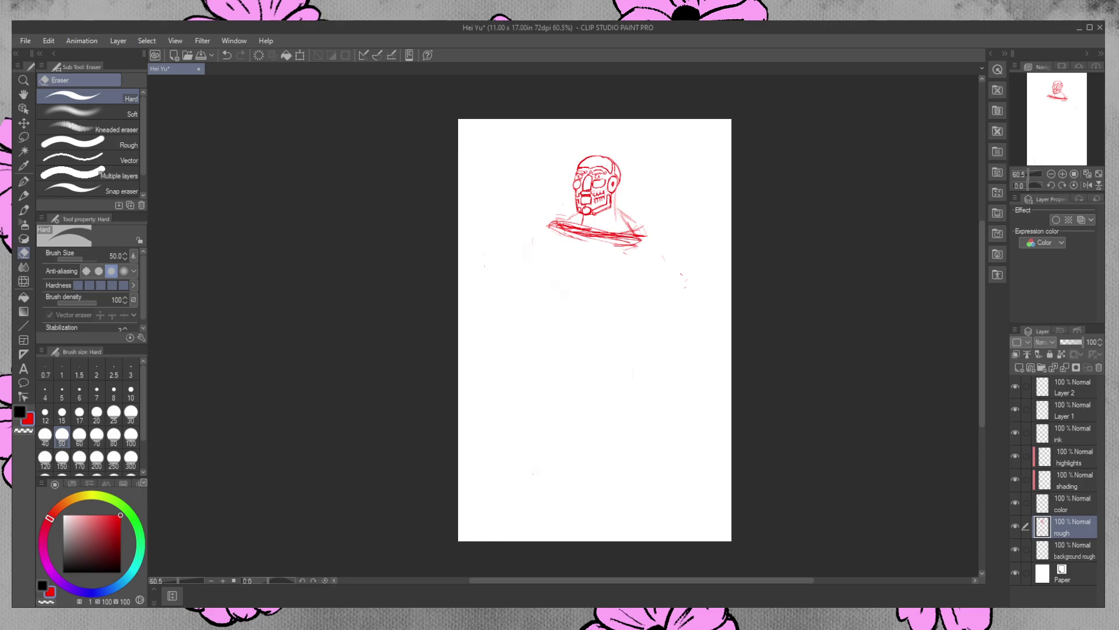
{"action": "mouse_move", "coordinate": [672, 249]}
{"action": "left_mouse_down"}
{"action": "mouse_move", "coordinate": [663, 282]}
{"action": "mouse_move", "coordinate": [611, 259]}
{"action": "left_mouse_up"}
{"action": "left_click_drag", "start_coordinate": [547, 242], "coordinate": [557, 245]}
Extend the shoulder line and sketch a vertical centre line down the chest with the Real G-Pen
{"action": "key", "text": "p"}
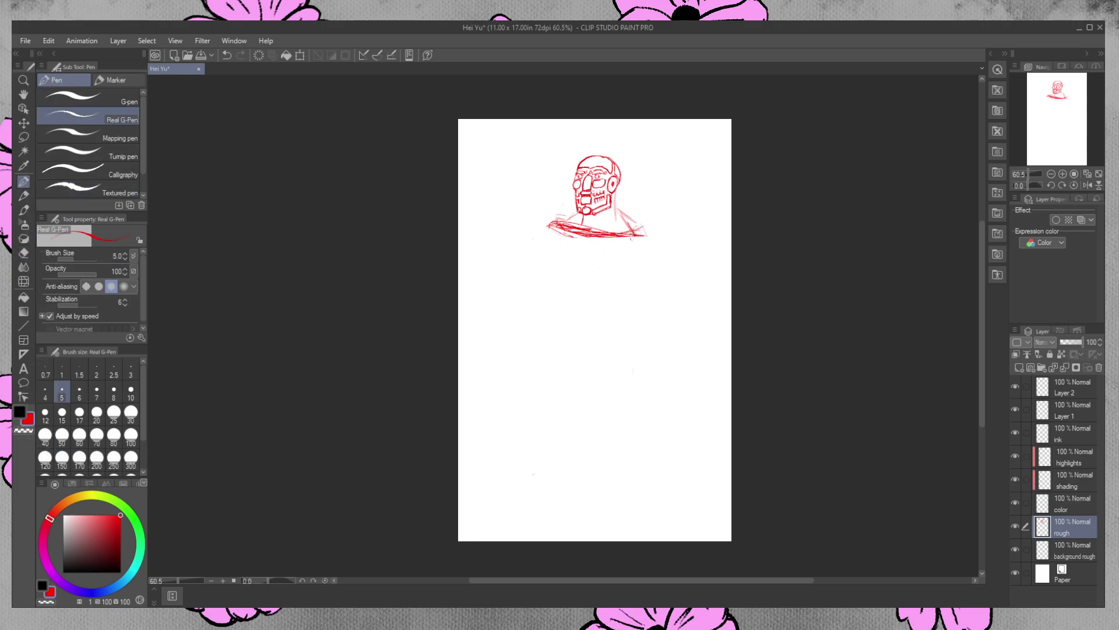
{"action": "left_click_drag", "start_coordinate": [563, 234], "coordinate": [653, 232]}
{"action": "left_click_drag", "start_coordinate": [577, 246], "coordinate": [574, 300]}
{"action": "left_click_drag", "start_coordinate": [575, 244], "coordinate": [576, 298]}
{"action": "left_click_drag", "start_coordinate": [573, 241], "coordinate": [571, 297]}
Sketch curved lower edges for the chest and rounded contours along both of its sides
{"action": "left_click_drag", "start_coordinate": [648, 267], "coordinate": [590, 300]}
{"action": "mouse_move", "coordinate": [541, 270]}
{"action": "left_mouse_down"}
{"action": "mouse_move", "coordinate": [580, 299]}
{"action": "mouse_move", "coordinate": [629, 306]}
{"action": "left_mouse_up"}
{"action": "left_click_drag", "start_coordinate": [568, 283], "coordinate": [550, 297]}
{"action": "left_click_drag", "start_coordinate": [646, 256], "coordinate": [627, 298]}
{"action": "left_click_drag", "start_coordinate": [552, 245], "coordinate": [551, 308]}
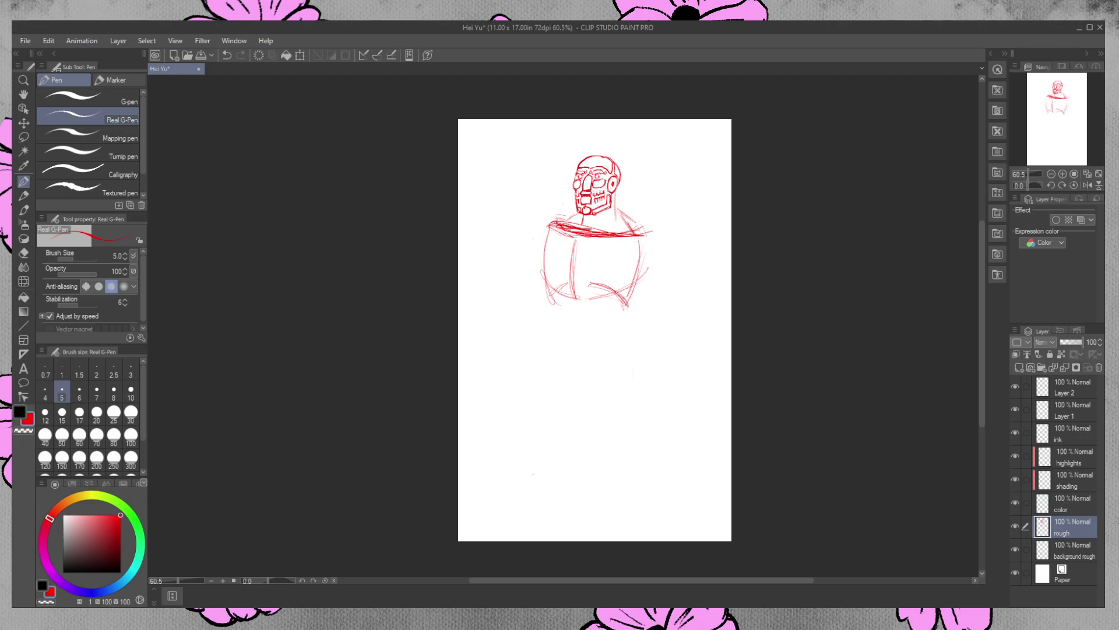
Sketch the abdomen with its sides, centre line and waistline, and add two straight leg lines down from one hip
{"action": "mouse_move", "coordinate": [600, 249]}
{"action": "left_mouse_down"}
{"action": "mouse_move", "coordinate": [592, 342]}
{"action": "mouse_move", "coordinate": [558, 352]}
{"action": "left_mouse_up"}
{"action": "mouse_move", "coordinate": [554, 297]}
{"action": "left_mouse_down"}
{"action": "mouse_move", "coordinate": [556, 340]}
{"action": "mouse_move", "coordinate": [628, 342]}
{"action": "left_mouse_up"}
{"action": "left_click_drag", "start_coordinate": [645, 242], "coordinate": [623, 345]}
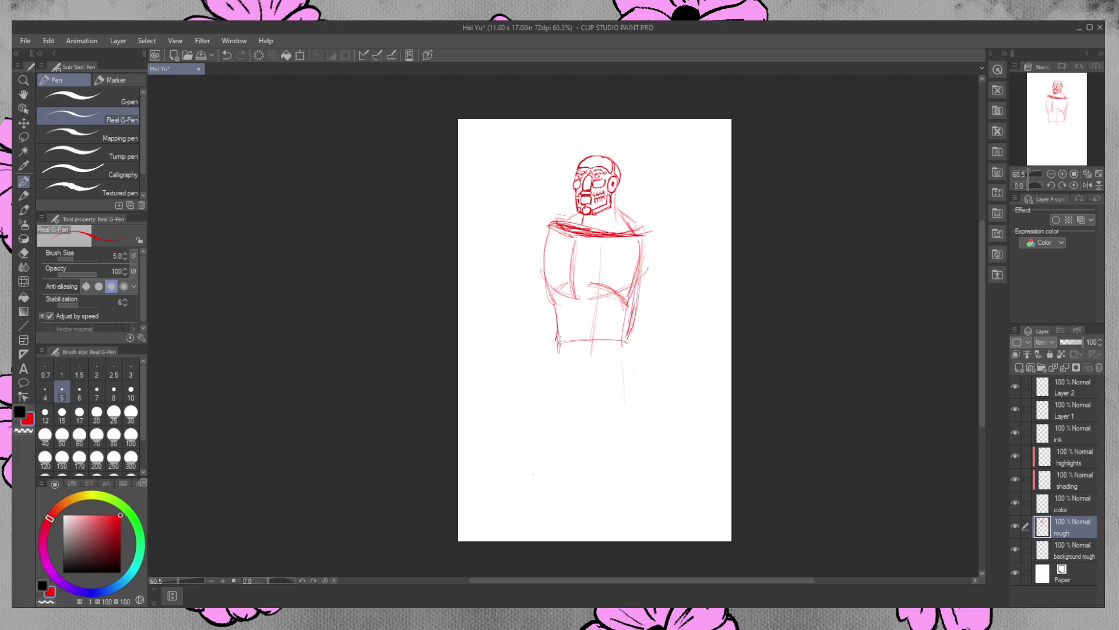
{"action": "left_click_drag", "start_coordinate": [627, 349], "coordinate": [616, 466]}
{"action": "mouse_move", "coordinate": [625, 349]}
{"action": "left_mouse_down"}
{"action": "mouse_move", "coordinate": [629, 460]}
{"action": "mouse_move", "coordinate": [634, 443]}
{"action": "left_mouse_up"}
Try leg contours angled outward from the hip and a foot-level stroke on the opposite side, and undo them
{"action": "left_click_drag", "start_coordinate": [625, 347], "coordinate": [662, 491]}
{"action": "left_click_drag", "start_coordinate": [656, 471], "coordinate": [627, 363]}
{"action": "mouse_move", "coordinate": [518, 475]}
{"action": "left_mouse_down"}
{"action": "mouse_move", "coordinate": [575, 382]}
{"action": "mouse_move", "coordinate": [500, 520]}
{"action": "left_mouse_up"}
{"action": "key", "text": "ctrl+z"}
{"action": "key", "text": "ctrl+z"}
{"action": "key", "text": "ctrl+z"}
{"action": "key", "text": "ctrl+z"}
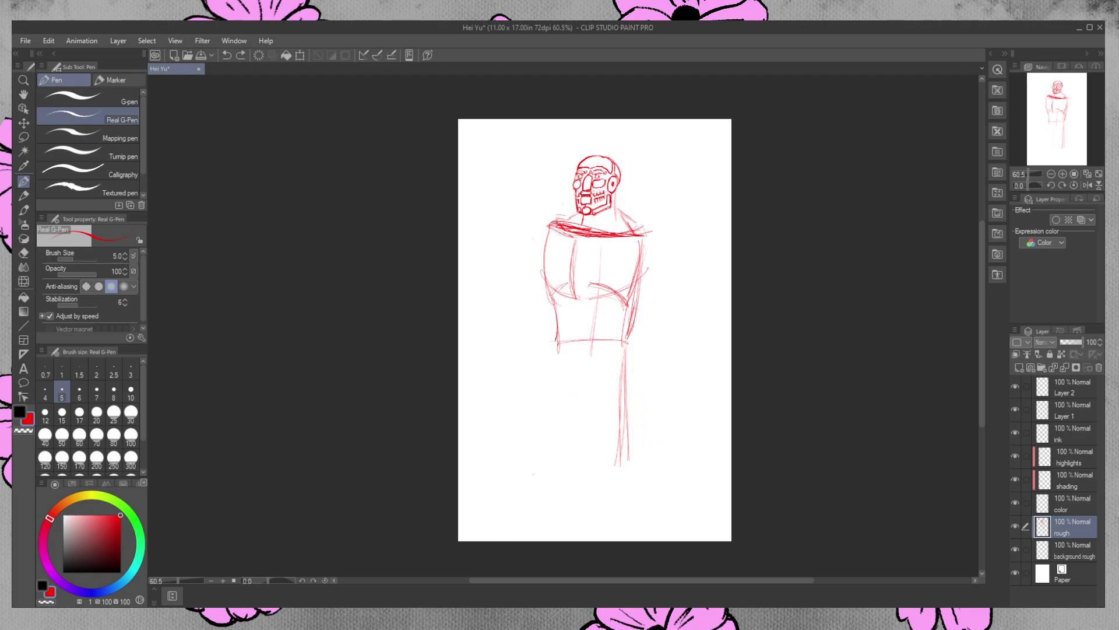
Sketch the other leg bent at the knee, its thigh slanting across from the hip and its shin crossing the straight leg
{"action": "left_click_drag", "start_coordinate": [558, 351], "coordinate": [562, 479]}
{"action": "left_click_drag", "start_coordinate": [621, 350], "coordinate": [573, 428]}
{"action": "mouse_move", "coordinate": [610, 372]}
{"action": "left_mouse_down"}
{"action": "mouse_move", "coordinate": [574, 427]}
{"action": "mouse_move", "coordinate": [623, 482]}
{"action": "mouse_move", "coordinate": [580, 447]}
{"action": "left_mouse_up"}
{"action": "left_click_drag", "start_coordinate": [580, 447], "coordinate": [612, 475]}
{"action": "left_click_drag", "start_coordinate": [619, 360], "coordinate": [586, 432]}
{"action": "left_click_drag", "start_coordinate": [588, 426], "coordinate": [631, 492]}
{"action": "left_click_drag", "start_coordinate": [585, 363], "coordinate": [558, 414]}
{"action": "left_click_drag", "start_coordinate": [561, 439], "coordinate": [607, 483]}
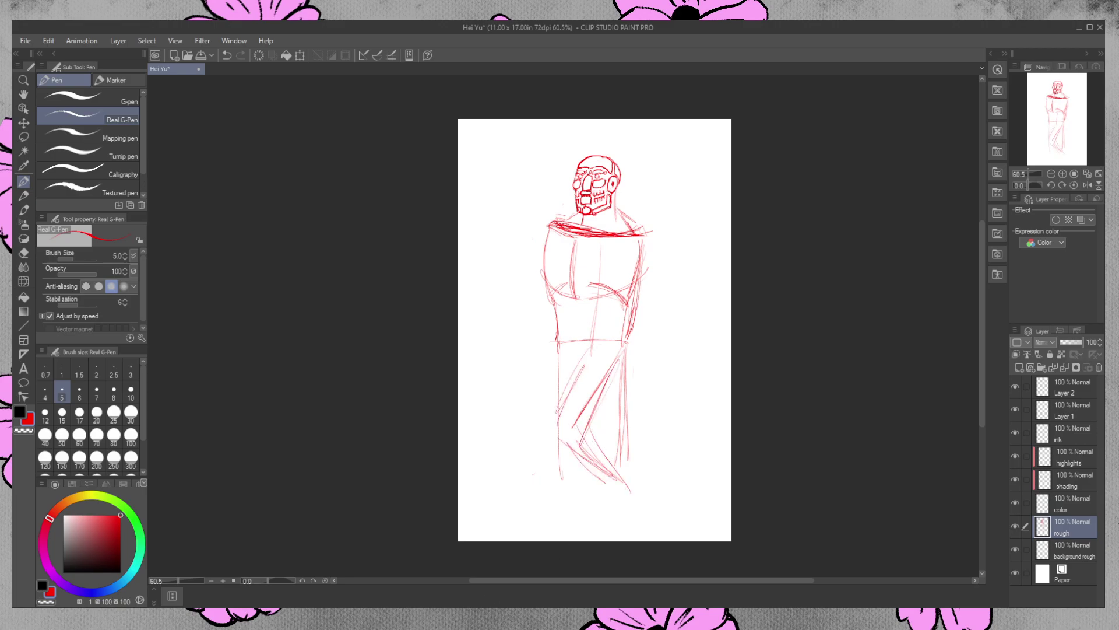
Reinforce the bent leg's thigh contours and knee, and the straight leg's contours behind them
{"action": "left_click_drag", "start_coordinate": [561, 358], "coordinate": [586, 415]}
{"action": "left_click_drag", "start_coordinate": [610, 391], "coordinate": [625, 457]}
{"action": "mouse_move", "coordinate": [605, 379]}
{"action": "left_mouse_down"}
{"action": "mouse_move", "coordinate": [624, 463]}
{"action": "mouse_move", "coordinate": [572, 423]}
{"action": "left_mouse_up"}
{"action": "left_click_drag", "start_coordinate": [608, 443], "coordinate": [626, 465]}
{"action": "left_click_drag", "start_coordinate": [617, 347], "coordinate": [581, 429]}
{"action": "left_click", "coordinate": [588, 411]}
{"action": "mouse_move", "coordinate": [622, 353]}
{"action": "left_mouse_down"}
{"action": "mouse_move", "coordinate": [574, 431]}
{"action": "mouse_move", "coordinate": [604, 379]}
{"action": "left_mouse_up"}
{"action": "left_click_drag", "start_coordinate": [610, 383], "coordinate": [580, 431]}
Darken the bent leg's outer thigh and crossing shin, and strengthen the straight leg's lower contour
{"action": "left_click_drag", "start_coordinate": [588, 344], "coordinate": [559, 428]}
{"action": "mouse_move", "coordinate": [625, 332]}
{"action": "left_mouse_down"}
{"action": "mouse_move", "coordinate": [563, 425]}
{"action": "mouse_move", "coordinate": [603, 462]}
{"action": "left_mouse_up"}
{"action": "mouse_move", "coordinate": [611, 421]}
{"action": "left_mouse_down"}
{"action": "mouse_move", "coordinate": [589, 453]}
{"action": "mouse_move", "coordinate": [609, 488]}
{"action": "left_mouse_up"}
{"action": "left_click_drag", "start_coordinate": [571, 437], "coordinate": [614, 496]}
{"action": "left_click_drag", "start_coordinate": [602, 348], "coordinate": [575, 415]}
{"action": "left_click_drag", "start_coordinate": [577, 412], "coordinate": [612, 484]}
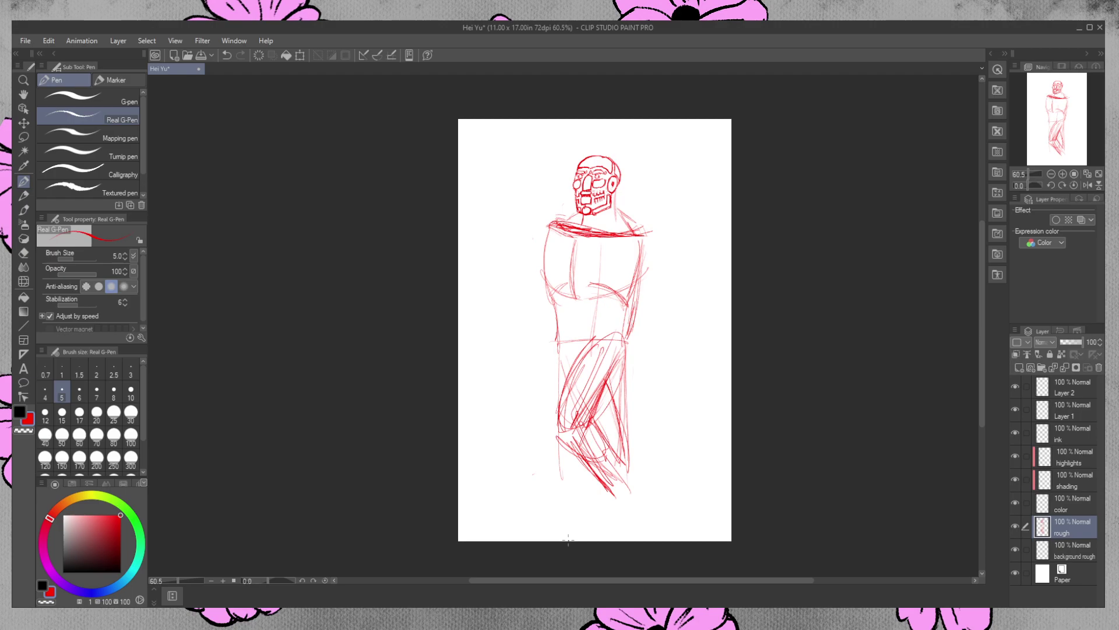
Sketch a round shoulder and an arm reaching down and outward from the torso on the character's left side
{"action": "left_click_drag", "start_coordinate": [654, 256], "coordinate": [692, 308]}
{"action": "left_click_drag", "start_coordinate": [644, 238], "coordinate": [695, 309]}
{"action": "left_click_drag", "start_coordinate": [640, 243], "coordinate": [686, 316]}
{"action": "mouse_move", "coordinate": [645, 230]}
{"action": "left_mouse_down"}
{"action": "mouse_move", "coordinate": [647, 271]}
{"action": "mouse_move", "coordinate": [660, 252]}
{"action": "left_mouse_up"}
{"action": "left_click_drag", "start_coordinate": [668, 253], "coordinate": [697, 318]}
{"action": "left_click_drag", "start_coordinate": [664, 256], "coordinate": [700, 323]}
{"action": "left_click_drag", "start_coordinate": [642, 272], "coordinate": [694, 337]}
{"action": "left_click_drag", "start_coordinate": [646, 243], "coordinate": [703, 331]}
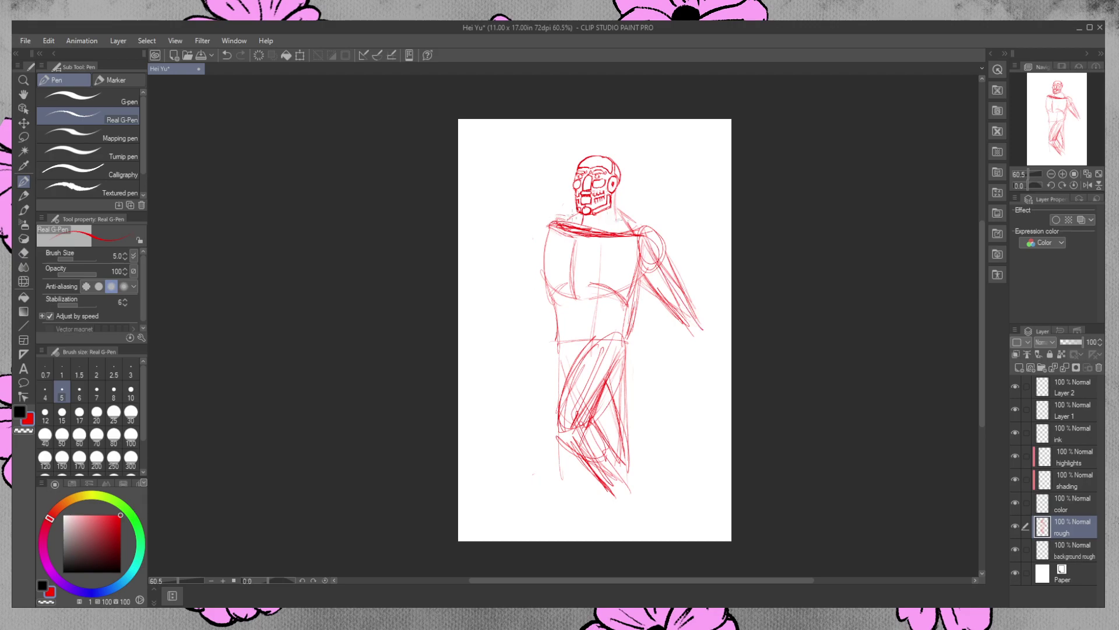
Sketch a short upper arm extending outward from the character's right shoulder
{"action": "left_click_drag", "start_coordinate": [526, 229], "coordinate": [495, 260]}
{"action": "mouse_move", "coordinate": [548, 226]}
{"action": "left_mouse_down"}
{"action": "mouse_move", "coordinate": [502, 258]}
{"action": "mouse_move", "coordinate": [521, 274]}
{"action": "mouse_move", "coordinate": [539, 265]}
{"action": "left_mouse_up"}
{"action": "mouse_move", "coordinate": [561, 215]}
{"action": "left_mouse_down"}
{"action": "mouse_move", "coordinate": [533, 239]}
{"action": "mouse_move", "coordinate": [539, 251]}
{"action": "mouse_move", "coordinate": [537, 241]}
{"action": "mouse_move", "coordinate": [503, 256]}
{"action": "mouse_move", "coordinate": [513, 280]}
{"action": "mouse_move", "coordinate": [527, 274]}
{"action": "left_mouse_up"}
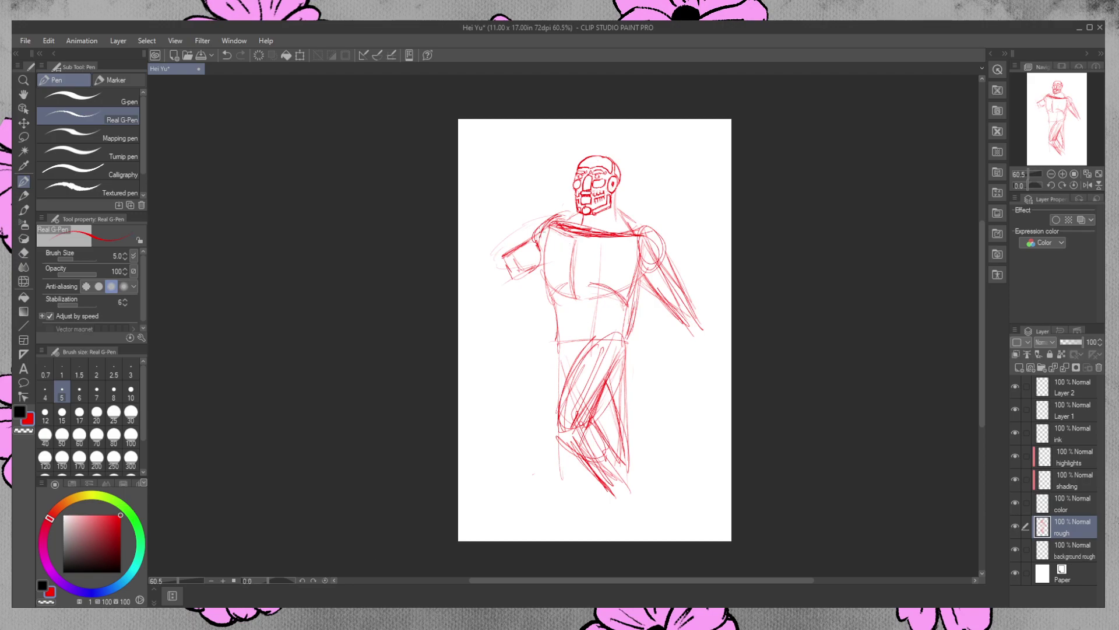
Sketch the right arm crossing over the chest toward the opposite shoulder
{"action": "mouse_move", "coordinate": [586, 257]}
{"action": "left_mouse_down"}
{"action": "mouse_move", "coordinate": [547, 261]}
{"action": "mouse_move", "coordinate": [561, 263]}
{"action": "mouse_move", "coordinate": [557, 230]}
{"action": "mouse_move", "coordinate": [567, 249]}
{"action": "left_mouse_up"}
{"action": "mouse_move", "coordinate": [598, 239]}
{"action": "left_mouse_down"}
{"action": "mouse_move", "coordinate": [538, 254]}
{"action": "mouse_move", "coordinate": [543, 280]}
{"action": "mouse_move", "coordinate": [584, 275]}
{"action": "left_mouse_up"}
{"action": "left_click_drag", "start_coordinate": [657, 215], "coordinate": [590, 268]}
{"action": "left_click_drag", "start_coordinate": [638, 237], "coordinate": [612, 253]}
{"action": "mouse_move", "coordinate": [649, 215]}
{"action": "left_mouse_down"}
{"action": "mouse_move", "coordinate": [591, 245]}
{"action": "mouse_move", "coordinate": [601, 238]}
{"action": "mouse_move", "coordinate": [603, 277]}
{"action": "left_mouse_up"}
{"action": "left_click_drag", "start_coordinate": [603, 256], "coordinate": [548, 269]}
Redraw both sides of the torso so they taper from the chest to a narrow waist
{"action": "left_click_drag", "start_coordinate": [613, 239], "coordinate": [606, 335]}
{"action": "left_click_drag", "start_coordinate": [644, 278], "coordinate": [615, 335]}
{"action": "left_click_drag", "start_coordinate": [644, 239], "coordinate": [616, 331]}
{"action": "left_click_drag", "start_coordinate": [642, 265], "coordinate": [619, 329]}
{"action": "left_click_drag", "start_coordinate": [553, 271], "coordinate": [595, 350]}
{"action": "mouse_move", "coordinate": [542, 264]}
{"action": "left_mouse_down"}
{"action": "mouse_move", "coordinate": [595, 350]}
{"action": "mouse_move", "coordinate": [585, 328]}
{"action": "left_mouse_up"}
{"action": "left_click_drag", "start_coordinate": [554, 266], "coordinate": [580, 317]}
Add long gesture strokes through the hip and along the slanted thigh and straight leg
{"action": "left_click_drag", "start_coordinate": [604, 377], "coordinate": [578, 418]}
{"action": "mouse_move", "coordinate": [625, 341]}
{"action": "left_mouse_down"}
{"action": "mouse_move", "coordinate": [561, 432]}
{"action": "mouse_move", "coordinate": [629, 489]}
{"action": "left_mouse_up"}
{"action": "left_click_drag", "start_coordinate": [606, 368], "coordinate": [637, 226]}
{"action": "left_click_drag", "start_coordinate": [636, 225], "coordinate": [550, 418]}
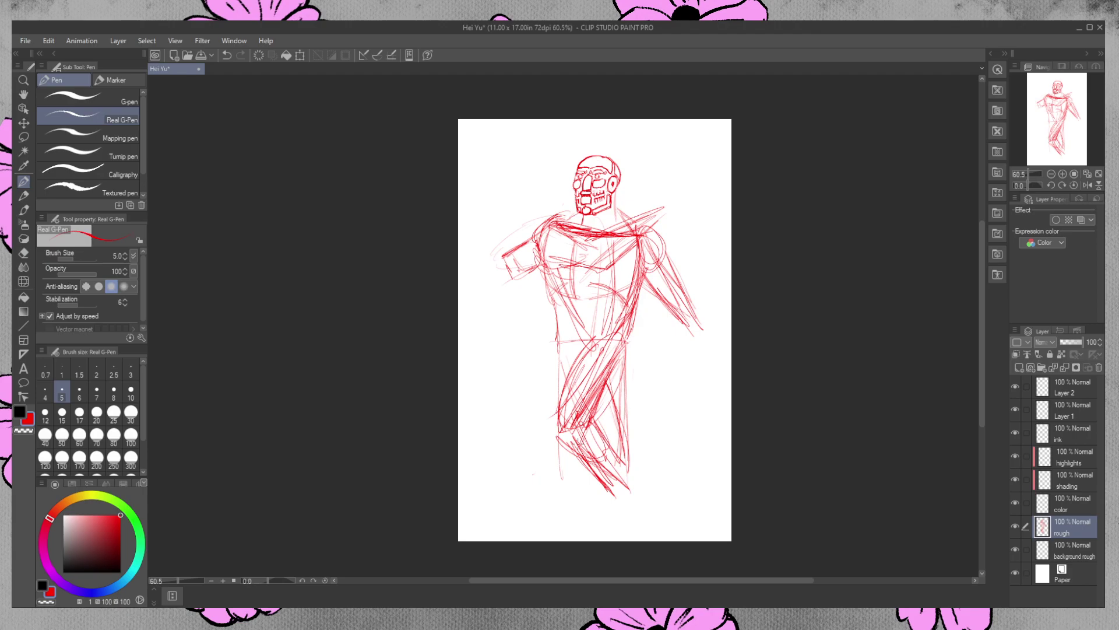
Erase the chest guidelines beneath the crossing arm and the short arm extending from the right shoulder
{"action": "left_click", "coordinate": [23, 252]}
{"action": "mouse_move", "coordinate": [554, 218]}
{"action": "left_mouse_down"}
{"action": "mouse_move", "coordinate": [539, 239]}
{"action": "mouse_move", "coordinate": [558, 215]}
{"action": "mouse_move", "coordinate": [583, 257]}
{"action": "mouse_move", "coordinate": [559, 232]}
{"action": "mouse_move", "coordinate": [612, 250]}
{"action": "mouse_move", "coordinate": [641, 226]}
{"action": "left_mouse_up"}
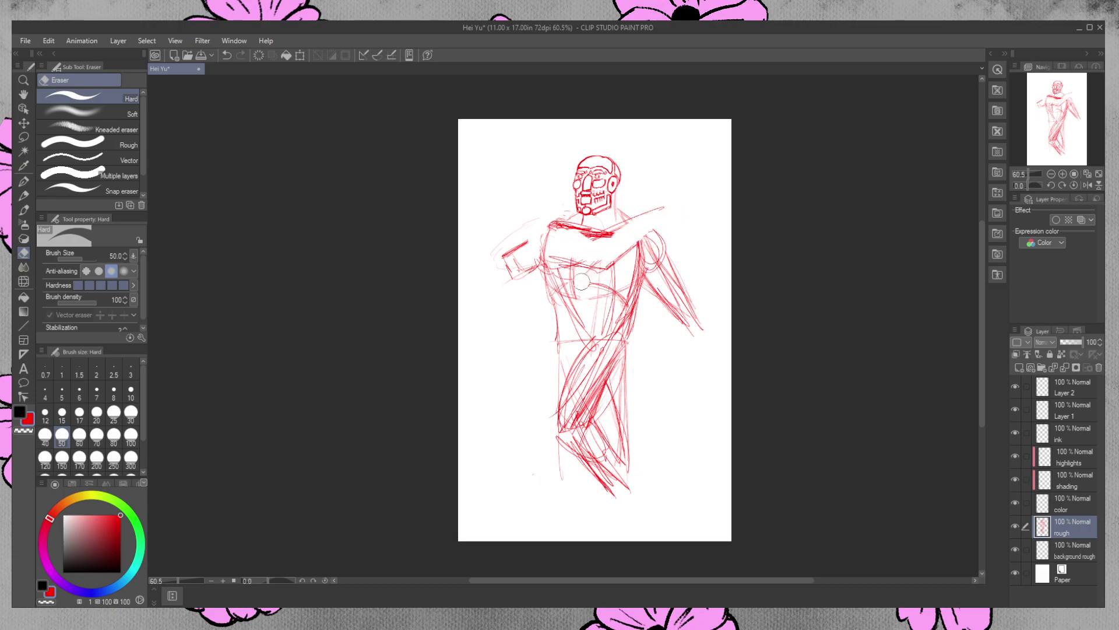
{"action": "mouse_move", "coordinate": [548, 271]}
{"action": "left_mouse_down"}
{"action": "mouse_move", "coordinate": [567, 328]}
{"action": "mouse_move", "coordinate": [557, 344]}
{"action": "mouse_move", "coordinate": [557, 292]}
{"action": "mouse_move", "coordinate": [513, 243]}
{"action": "mouse_move", "coordinate": [532, 265]}
{"action": "left_mouse_up"}
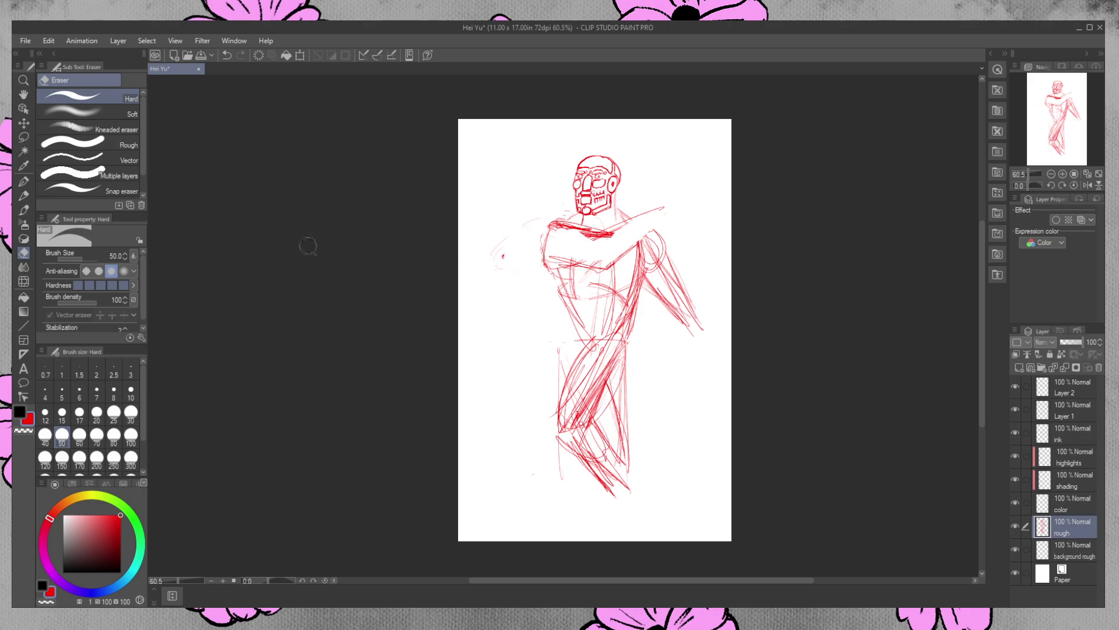
Draw a new outer contour from the waist over the hip to the thigh, and reinforce the thigh's inner line
{"action": "left_click", "coordinate": [24, 182]}
{"action": "mouse_move", "coordinate": [558, 374]}
{"action": "left_mouse_down"}
{"action": "mouse_move", "coordinate": [571, 317]}
{"action": "mouse_move", "coordinate": [559, 377]}
{"action": "left_mouse_up"}
{"action": "left_click_drag", "start_coordinate": [573, 322], "coordinate": [565, 291]}
{"action": "left_click_drag", "start_coordinate": [558, 389], "coordinate": [572, 307]}
{"action": "left_click_drag", "start_coordinate": [625, 344], "coordinate": [574, 437]}
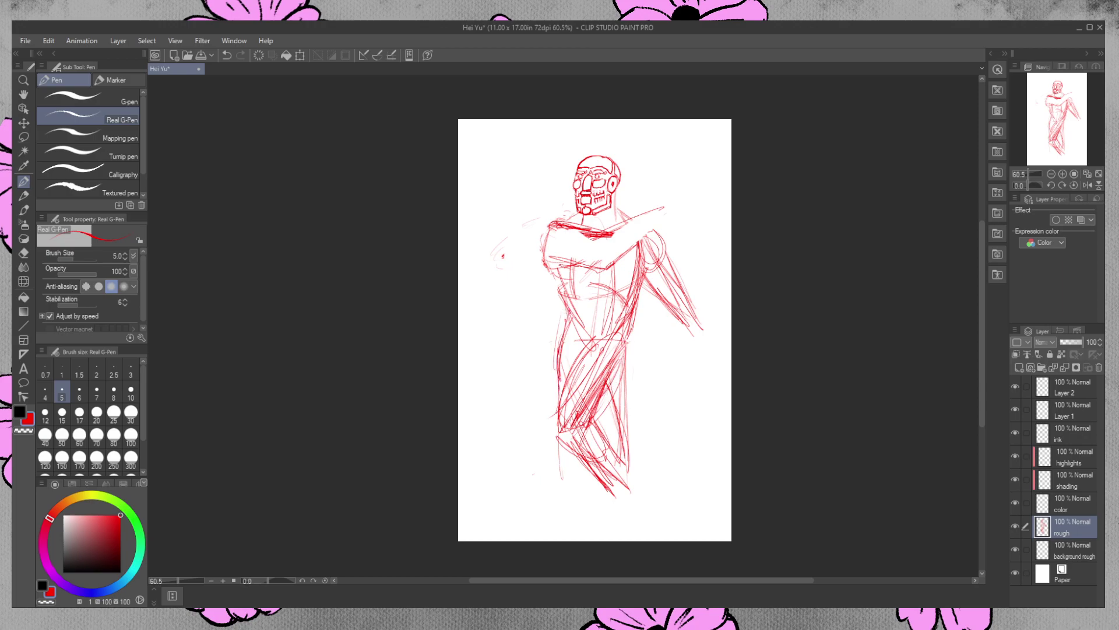
Erase the overlapping construction lines inside the legs, torso and lowered arm, keeping the outer contours
{"action": "left_click", "coordinate": [24, 253]}
{"action": "mouse_move", "coordinate": [591, 358]}
{"action": "left_mouse_down"}
{"action": "mouse_move", "coordinate": [583, 385]}
{"action": "mouse_move", "coordinate": [601, 349]}
{"action": "mouse_move", "coordinate": [576, 396]}
{"action": "mouse_move", "coordinate": [606, 447]}
{"action": "mouse_move", "coordinate": [574, 424]}
{"action": "mouse_move", "coordinate": [608, 476]}
{"action": "mouse_move", "coordinate": [622, 379]}
{"action": "mouse_move", "coordinate": [619, 439]}
{"action": "mouse_move", "coordinate": [624, 404]}
{"action": "left_mouse_up"}
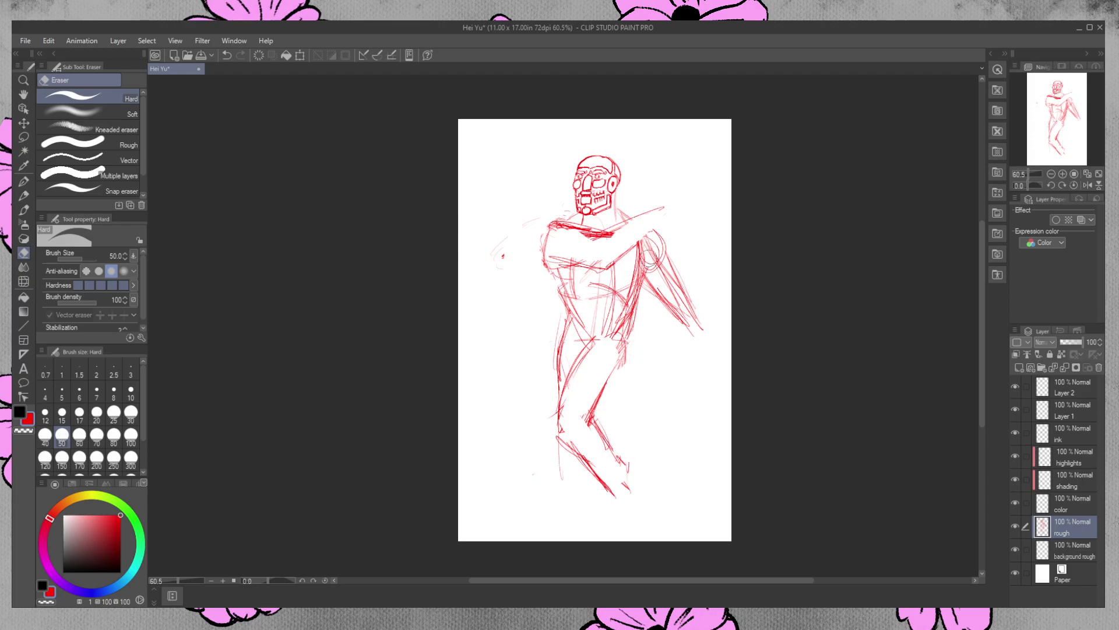
{"action": "mouse_move", "coordinate": [604, 291]}
{"action": "left_mouse_down"}
{"action": "mouse_move", "coordinate": [615, 315]}
{"action": "mouse_move", "coordinate": [574, 286]}
{"action": "mouse_move", "coordinate": [607, 333]}
{"action": "mouse_move", "coordinate": [629, 269]}
{"action": "mouse_move", "coordinate": [633, 286]}
{"action": "mouse_move", "coordinate": [665, 277]}
{"action": "mouse_move", "coordinate": [699, 329]}
{"action": "left_mouse_up"}
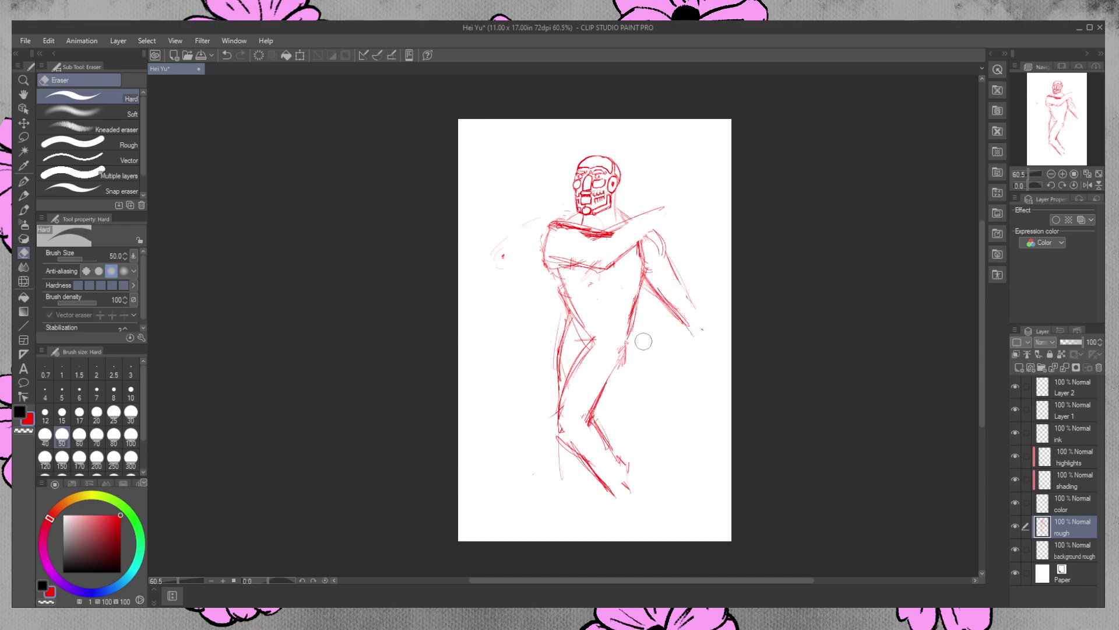
Sketch the crossing arm's raised forearm with a fist gripping a long weapon, adding faint motion strokes beside the head
{"action": "left_click", "coordinate": [24, 181]}
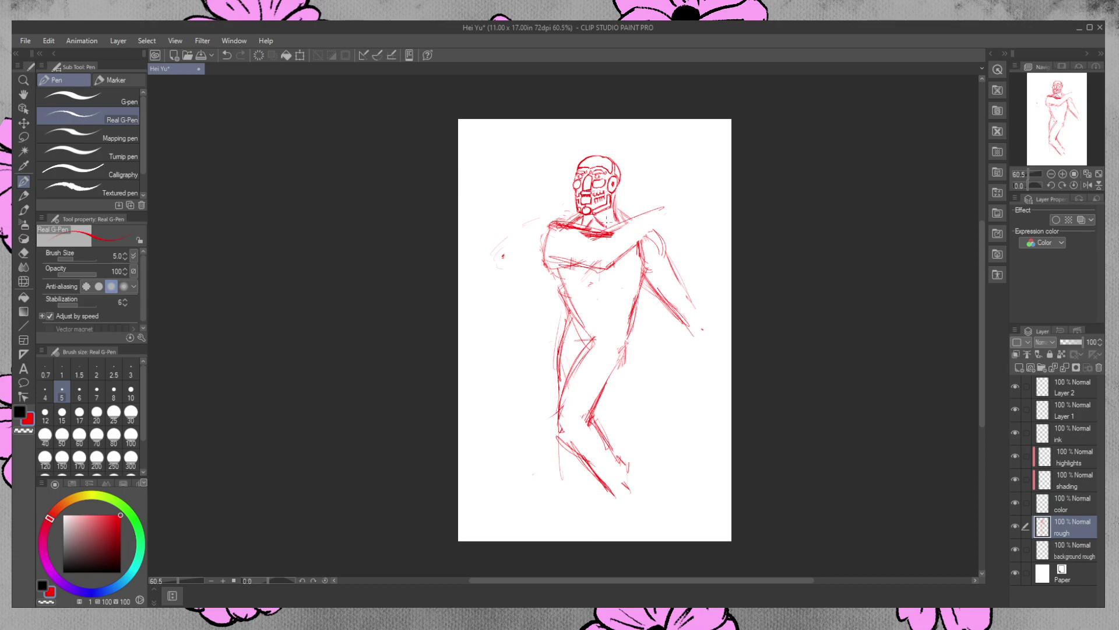
{"action": "mouse_move", "coordinate": [613, 233]}
{"action": "left_mouse_down"}
{"action": "mouse_move", "coordinate": [631, 252]}
{"action": "mouse_move", "coordinate": [664, 209]}
{"action": "mouse_move", "coordinate": [651, 222]}
{"action": "left_mouse_up"}
{"action": "mouse_move", "coordinate": [609, 229]}
{"action": "left_mouse_down"}
{"action": "mouse_move", "coordinate": [674, 202]}
{"action": "mouse_move", "coordinate": [637, 249]}
{"action": "left_mouse_up"}
{"action": "left_click_drag", "start_coordinate": [670, 215], "coordinate": [624, 250]}
{"action": "mouse_move", "coordinate": [658, 202]}
{"action": "left_mouse_down"}
{"action": "mouse_move", "coordinate": [665, 193]}
{"action": "mouse_move", "coordinate": [687, 201]}
{"action": "mouse_move", "coordinate": [673, 211]}
{"action": "mouse_move", "coordinate": [728, 249]}
{"action": "mouse_move", "coordinate": [688, 215]}
{"action": "left_mouse_up"}
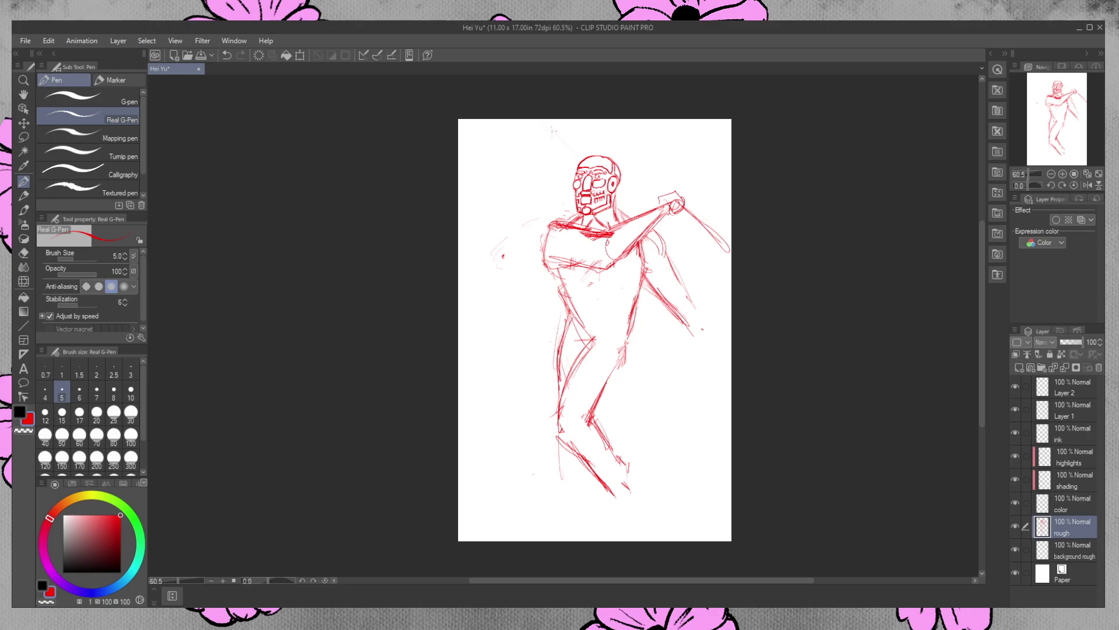
{"action": "left_click_drag", "start_coordinate": [594, 119], "coordinate": [665, 189]}
Sketch the chest muscle beneath the raised forearm and the rib contours running down toward the waist
{"action": "mouse_move", "coordinate": [620, 285]}
{"action": "left_mouse_down"}
{"action": "mouse_move", "coordinate": [616, 313]}
{"action": "mouse_move", "coordinate": [590, 336]}
{"action": "mouse_move", "coordinate": [609, 300]}
{"action": "left_mouse_up"}
{"action": "mouse_move", "coordinate": [622, 262]}
{"action": "left_mouse_down"}
{"action": "mouse_move", "coordinate": [589, 342]}
{"action": "mouse_move", "coordinate": [601, 322]}
{"action": "left_mouse_up"}
{"action": "left_click_drag", "start_coordinate": [640, 279], "coordinate": [623, 288]}
{"action": "mouse_move", "coordinate": [640, 244]}
{"action": "left_mouse_down"}
{"action": "mouse_move", "coordinate": [645, 278]}
{"action": "mouse_move", "coordinate": [634, 282]}
{"action": "left_mouse_up"}
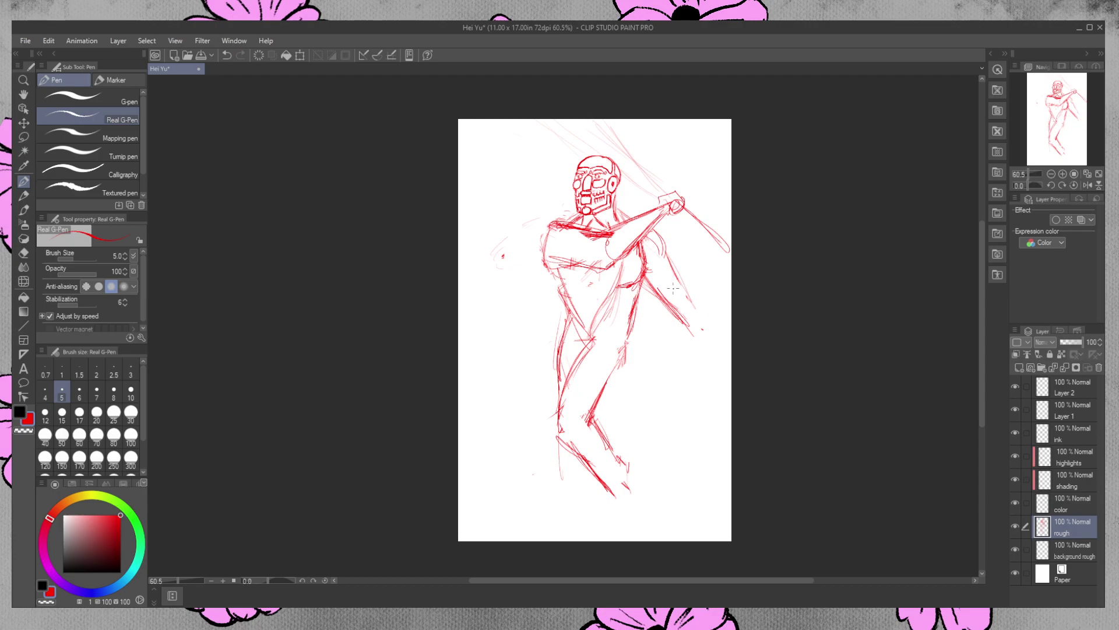
{"action": "mouse_move", "coordinate": [621, 276]}
{"action": "left_mouse_down"}
{"action": "mouse_move", "coordinate": [587, 294]}
{"action": "mouse_move", "coordinate": [630, 296]}
{"action": "left_mouse_up"}
{"action": "left_click_drag", "start_coordinate": [562, 271], "coordinate": [573, 291]}
Build up the crossing arm with a rounded shoulder, upper arm contours and an oval elbow joint
{"action": "left_click_drag", "start_coordinate": [562, 228], "coordinate": [555, 271]}
{"action": "mouse_move", "coordinate": [558, 234]}
{"action": "left_mouse_down"}
{"action": "mouse_move", "coordinate": [556, 283]}
{"action": "mouse_move", "coordinate": [571, 268]}
{"action": "mouse_move", "coordinate": [559, 271]}
{"action": "left_mouse_up"}
{"action": "mouse_move", "coordinate": [590, 246]}
{"action": "left_mouse_down"}
{"action": "mouse_move", "coordinate": [572, 267]}
{"action": "mouse_move", "coordinate": [579, 245]}
{"action": "left_mouse_up"}
{"action": "mouse_move", "coordinate": [583, 239]}
{"action": "left_mouse_down"}
{"action": "mouse_move", "coordinate": [565, 267]}
{"action": "mouse_move", "coordinate": [573, 254]}
{"action": "left_mouse_up"}
{"action": "mouse_move", "coordinate": [578, 234]}
{"action": "left_mouse_down"}
{"action": "mouse_move", "coordinate": [543, 267]}
{"action": "mouse_move", "coordinate": [569, 244]}
{"action": "mouse_move", "coordinate": [609, 267]}
{"action": "left_mouse_up"}
{"action": "left_click_drag", "start_coordinate": [576, 262], "coordinate": [611, 266]}
{"action": "left_click_drag", "start_coordinate": [612, 237], "coordinate": [610, 266]}
{"action": "mouse_move", "coordinate": [606, 241]}
{"action": "left_mouse_down"}
{"action": "mouse_move", "coordinate": [606, 264]}
{"action": "mouse_move", "coordinate": [576, 256]}
{"action": "mouse_move", "coordinate": [570, 267]}
{"action": "left_mouse_up"}
{"action": "mouse_move", "coordinate": [580, 265]}
{"action": "left_mouse_down"}
{"action": "mouse_move", "coordinate": [600, 272]}
{"action": "mouse_move", "coordinate": [666, 210]}
{"action": "left_mouse_up"}
{"action": "left_click_drag", "start_coordinate": [617, 257], "coordinate": [609, 241]}
Define the lowered arm's elbow and forearm contours, and sketch an open hand at its end
{"action": "left_click_drag", "start_coordinate": [660, 291], "coordinate": [676, 275]}
{"action": "mouse_move", "coordinate": [644, 236]}
{"action": "left_mouse_down"}
{"action": "mouse_move", "coordinate": [675, 278]}
{"action": "mouse_move", "coordinate": [639, 277]}
{"action": "mouse_move", "coordinate": [675, 277]}
{"action": "mouse_move", "coordinate": [702, 332]}
{"action": "left_mouse_up"}
{"action": "left_click_drag", "start_coordinate": [678, 292], "coordinate": [702, 324]}
{"action": "mouse_move", "coordinate": [682, 281]}
{"action": "left_mouse_down"}
{"action": "mouse_move", "coordinate": [693, 345]}
{"action": "mouse_move", "coordinate": [720, 338]}
{"action": "mouse_move", "coordinate": [693, 352]}
{"action": "mouse_move", "coordinate": [734, 347]}
{"action": "mouse_move", "coordinate": [709, 333]}
{"action": "mouse_move", "coordinate": [730, 354]}
{"action": "left_mouse_up"}
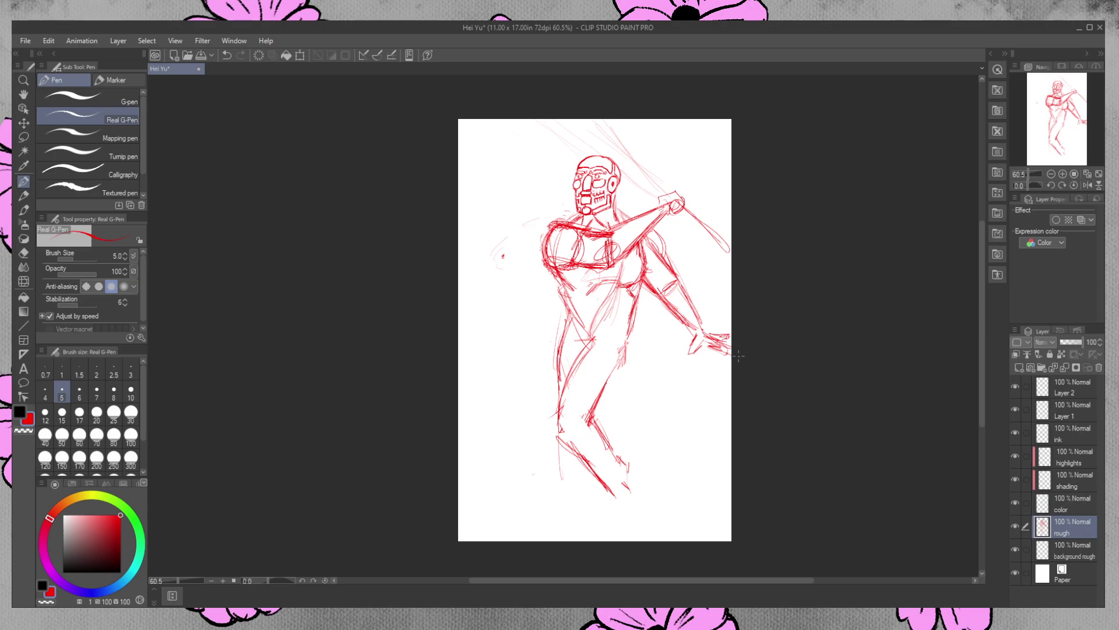
Sketch the hip and a raised thigh slanting across the body to a bent knee
{"action": "mouse_move", "coordinate": [629, 310]}
{"action": "left_mouse_down"}
{"action": "mouse_move", "coordinate": [616, 328]}
{"action": "mouse_move", "coordinate": [620, 362]}
{"action": "left_mouse_up"}
{"action": "left_click_drag", "start_coordinate": [628, 340], "coordinate": [598, 381]}
{"action": "left_click_drag", "start_coordinate": [630, 308], "coordinate": [607, 375]}
{"action": "left_click_drag", "start_coordinate": [634, 334], "coordinate": [597, 390]}
{"action": "mouse_move", "coordinate": [603, 381]}
{"action": "left_mouse_down"}
{"action": "mouse_move", "coordinate": [539, 420]}
{"action": "mouse_move", "coordinate": [551, 416]}
{"action": "left_mouse_up"}
{"action": "left_click_drag", "start_coordinate": [597, 334], "coordinate": [554, 396]}
{"action": "left_click_drag", "start_coordinate": [559, 374], "coordinate": [545, 392]}
Sketch the bent leg's shin angling down from the knee, and rough in the rear leg behind it
{"action": "mouse_move", "coordinate": [600, 328]}
{"action": "left_mouse_down"}
{"action": "mouse_move", "coordinate": [537, 418]}
{"action": "mouse_move", "coordinate": [545, 401]}
{"action": "mouse_move", "coordinate": [620, 474]}
{"action": "left_mouse_up"}
{"action": "left_click_drag", "start_coordinate": [561, 428], "coordinate": [623, 469]}
{"action": "mouse_move", "coordinate": [591, 405]}
{"action": "left_mouse_down"}
{"action": "mouse_move", "coordinate": [577, 417]}
{"action": "mouse_move", "coordinate": [611, 462]}
{"action": "mouse_move", "coordinate": [569, 434]}
{"action": "mouse_move", "coordinate": [624, 467]}
{"action": "left_mouse_up"}
{"action": "left_click_drag", "start_coordinate": [579, 313], "coordinate": [564, 362]}
{"action": "left_click_drag", "start_coordinate": [601, 404], "coordinate": [628, 428]}
{"action": "left_click_drag", "start_coordinate": [607, 379], "coordinate": [646, 453]}
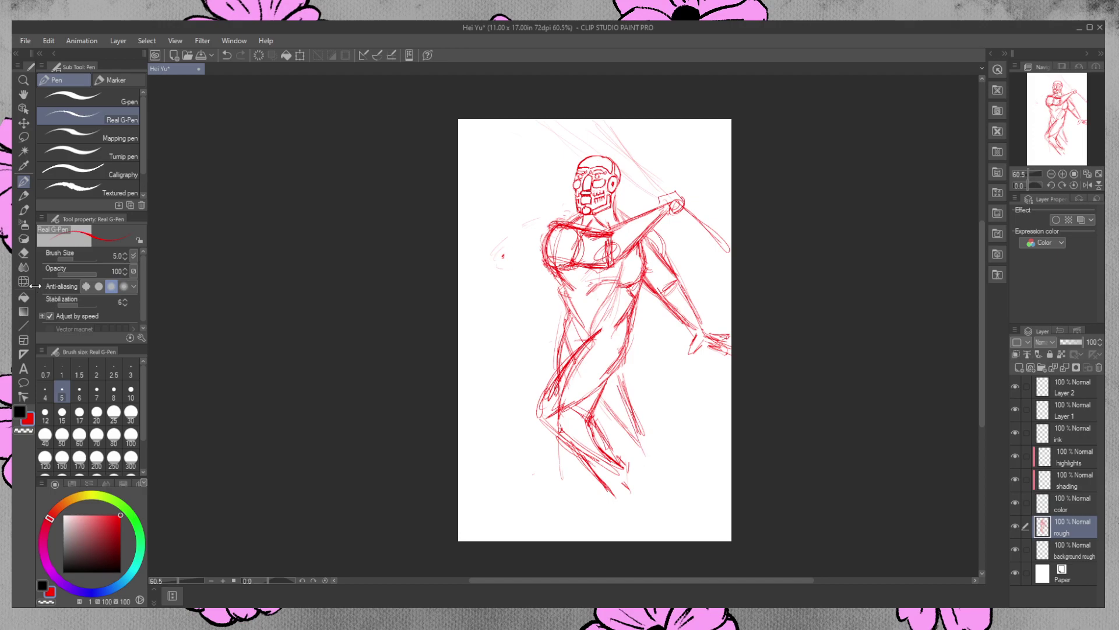
Erase the stray outer hip line and redraw the side contour from the ribs through the waist to the hip
{"action": "left_click", "coordinate": [24, 254]}
{"action": "mouse_move", "coordinate": [557, 352]}
{"action": "left_mouse_down"}
{"action": "mouse_move", "coordinate": [555, 368]}
{"action": "mouse_move", "coordinate": [558, 344]}
{"action": "left_mouse_up"}
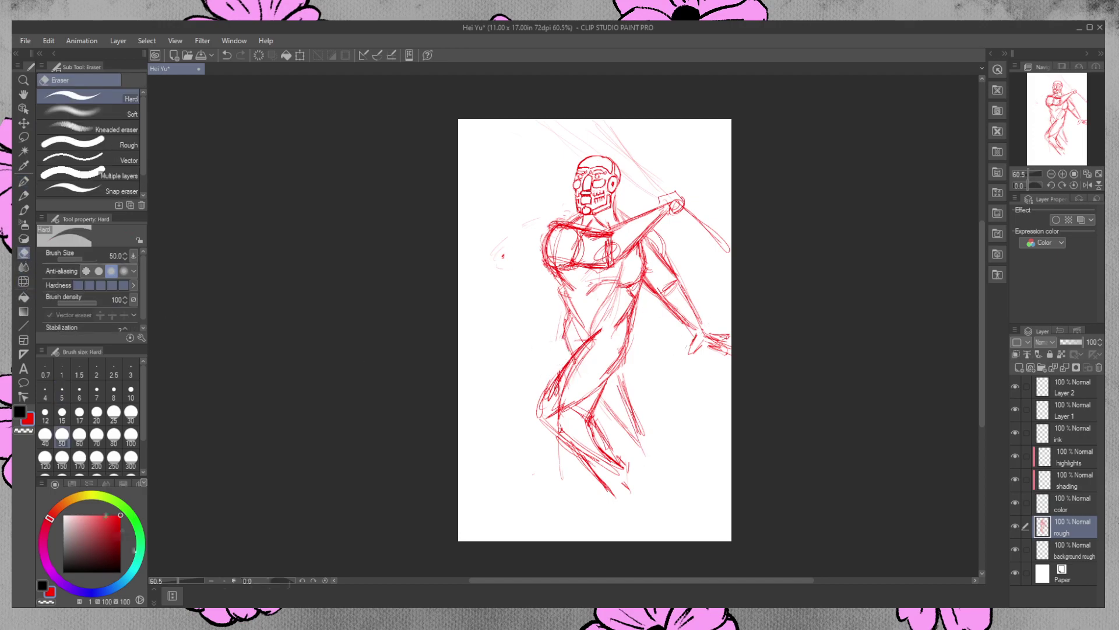
{"action": "left_click", "coordinate": [24, 182]}
{"action": "left_click_drag", "start_coordinate": [563, 331], "coordinate": [567, 309]}
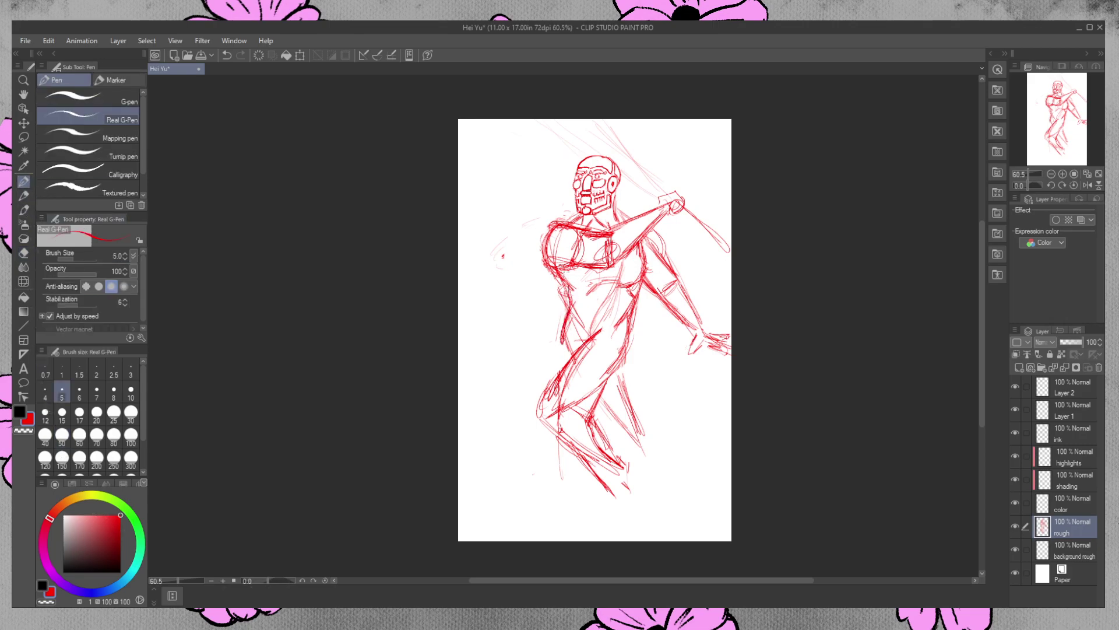
{"action": "left_click_drag", "start_coordinate": [567, 271], "coordinate": [557, 292]}
{"action": "left_click_drag", "start_coordinate": [570, 335], "coordinate": [561, 366]}
Erase the old rear leg and overlapping lower leg lines, and redraw the rear leg tucked behind the bent one
{"action": "left_click", "coordinate": [24, 252]}
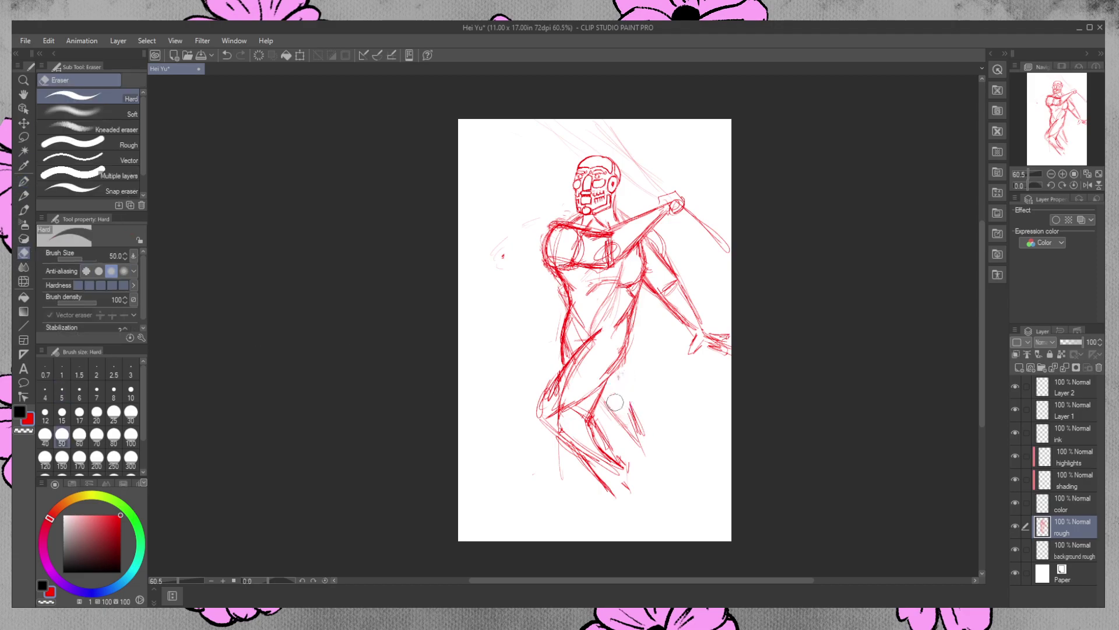
{"action": "mouse_move", "coordinate": [618, 410]}
{"action": "left_mouse_down"}
{"action": "mouse_move", "coordinate": [644, 445]}
{"action": "mouse_move", "coordinate": [592, 431]}
{"action": "mouse_move", "coordinate": [612, 455]}
{"action": "mouse_move", "coordinate": [610, 493]}
{"action": "mouse_move", "coordinate": [624, 492]}
{"action": "mouse_move", "coordinate": [564, 449]}
{"action": "mouse_move", "coordinate": [571, 417]}
{"action": "mouse_move", "coordinate": [558, 401]}
{"action": "mouse_move", "coordinate": [589, 356]}
{"action": "mouse_move", "coordinate": [589, 426]}
{"action": "mouse_move", "coordinate": [563, 418]}
{"action": "mouse_move", "coordinate": [605, 397]}
{"action": "mouse_move", "coordinate": [592, 423]}
{"action": "mouse_move", "coordinate": [657, 437]}
{"action": "left_mouse_up"}
{"action": "left_click", "coordinate": [24, 182]}
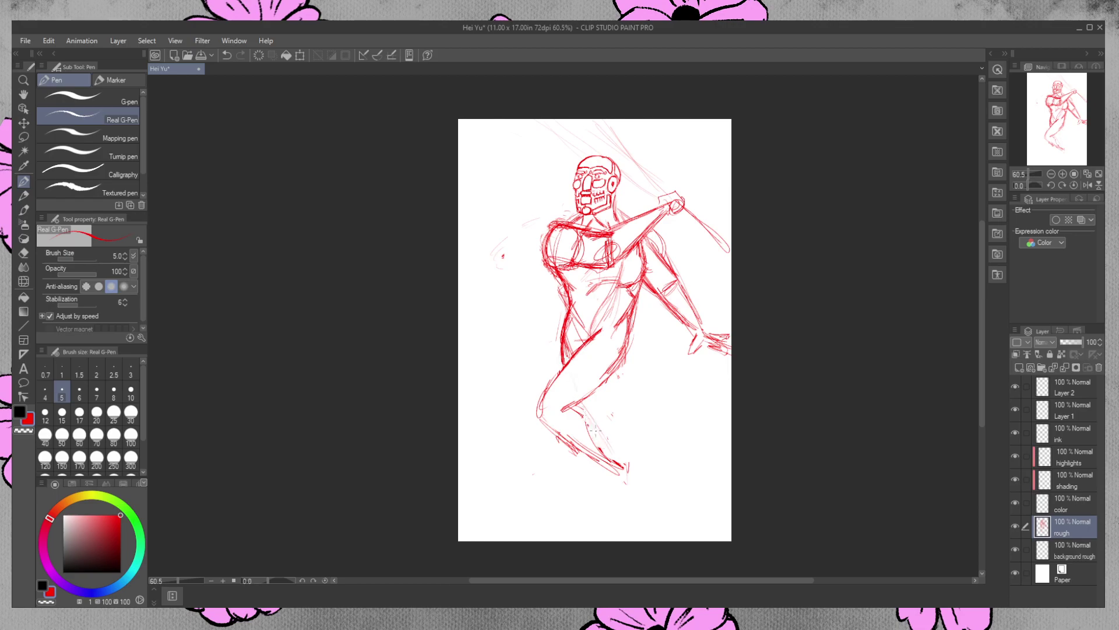
{"action": "mouse_move", "coordinate": [576, 382]}
{"action": "left_mouse_down"}
{"action": "mouse_move", "coordinate": [606, 452]}
{"action": "mouse_move", "coordinate": [615, 439]}
{"action": "mouse_move", "coordinate": [621, 456]}
{"action": "left_mouse_up"}
{"action": "mouse_move", "coordinate": [599, 386]}
{"action": "left_mouse_down"}
{"action": "mouse_move", "coordinate": [607, 407]}
{"action": "mouse_move", "coordinate": [606, 349]}
{"action": "left_mouse_up"}
{"action": "mouse_move", "coordinate": [604, 411]}
{"action": "left_mouse_down"}
{"action": "mouse_move", "coordinate": [602, 346]}
{"action": "mouse_move", "coordinate": [560, 371]}
{"action": "mouse_move", "coordinate": [568, 367]}
{"action": "left_mouse_up"}
{"action": "mouse_move", "coordinate": [583, 415]}
{"action": "left_mouse_down"}
{"action": "mouse_move", "coordinate": [565, 352]}
{"action": "mouse_move", "coordinate": [585, 421]}
{"action": "mouse_move", "coordinate": [623, 455]}
{"action": "left_mouse_up"}
{"action": "left_click_drag", "start_coordinate": [585, 423], "coordinate": [618, 460]}
{"action": "mouse_move", "coordinate": [610, 330]}
{"action": "left_mouse_down"}
{"action": "mouse_move", "coordinate": [598, 405]}
{"action": "mouse_move", "coordinate": [600, 375]}
{"action": "left_mouse_up"}
{"action": "mouse_move", "coordinate": [603, 387]}
{"action": "left_mouse_down"}
{"action": "mouse_move", "coordinate": [596, 405]}
{"action": "mouse_move", "coordinate": [570, 399]}
{"action": "mouse_move", "coordinate": [620, 334]}
{"action": "mouse_move", "coordinate": [578, 370]}
{"action": "mouse_move", "coordinate": [590, 373]}
{"action": "left_mouse_up"}
Clear the shoulder and elbow construction lines from the crossing arm and redraw its inner contour
{"action": "left_click", "coordinate": [23, 259]}
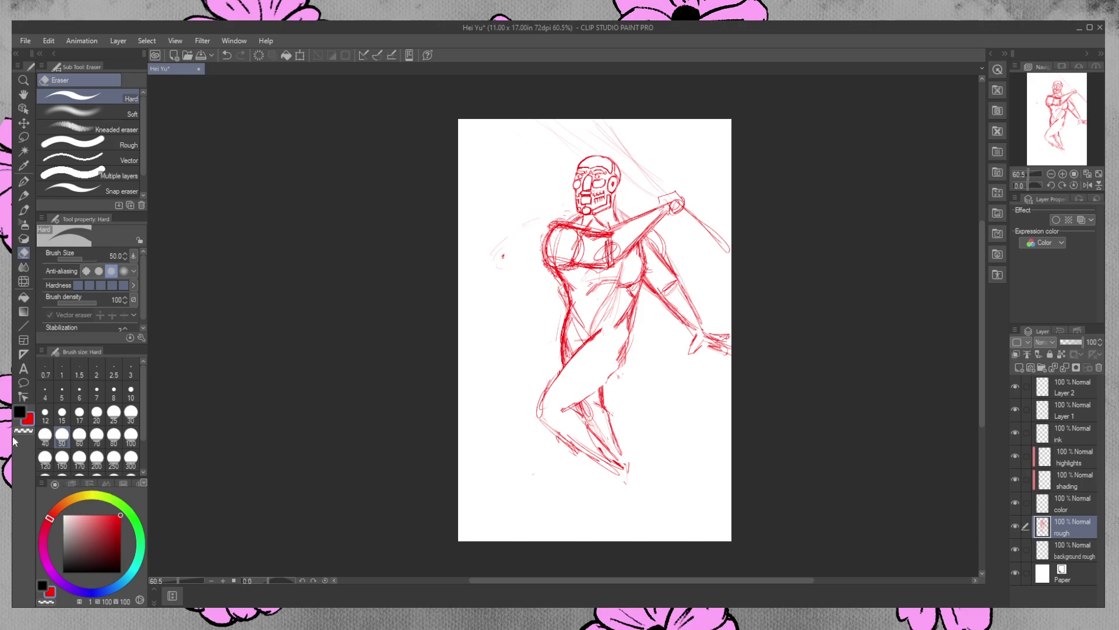
{"action": "mouse_move", "coordinate": [564, 239]}
{"action": "left_mouse_down"}
{"action": "mouse_move", "coordinate": [606, 250]}
{"action": "mouse_move", "coordinate": [639, 239]}
{"action": "left_mouse_up"}
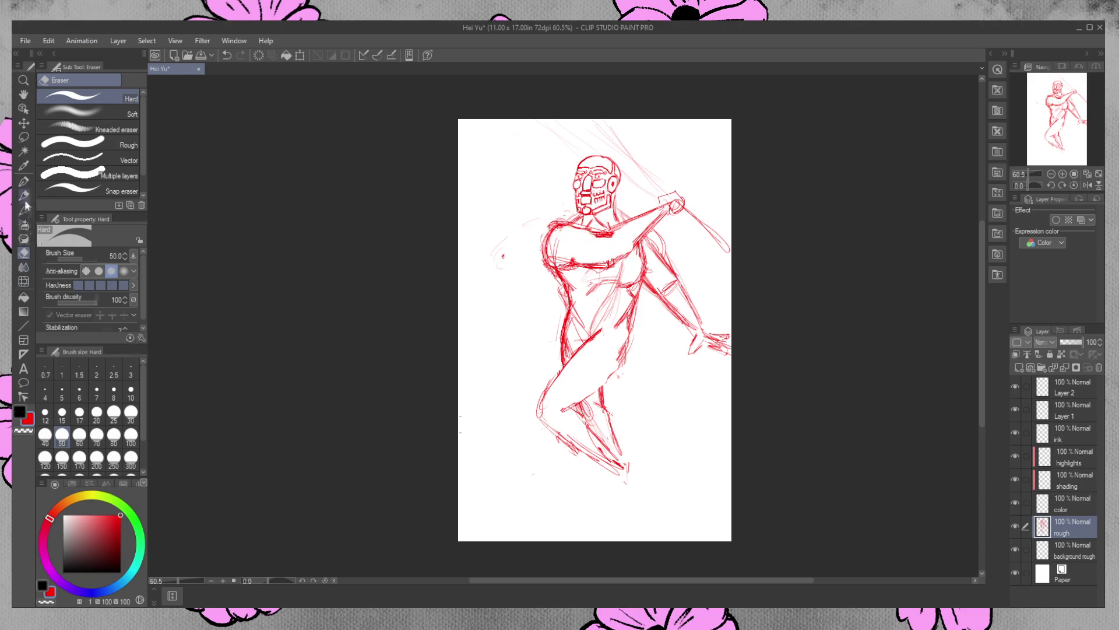
{"action": "left_click", "coordinate": [24, 181]}
{"action": "left_click_drag", "start_coordinate": [599, 255], "coordinate": [633, 225]}
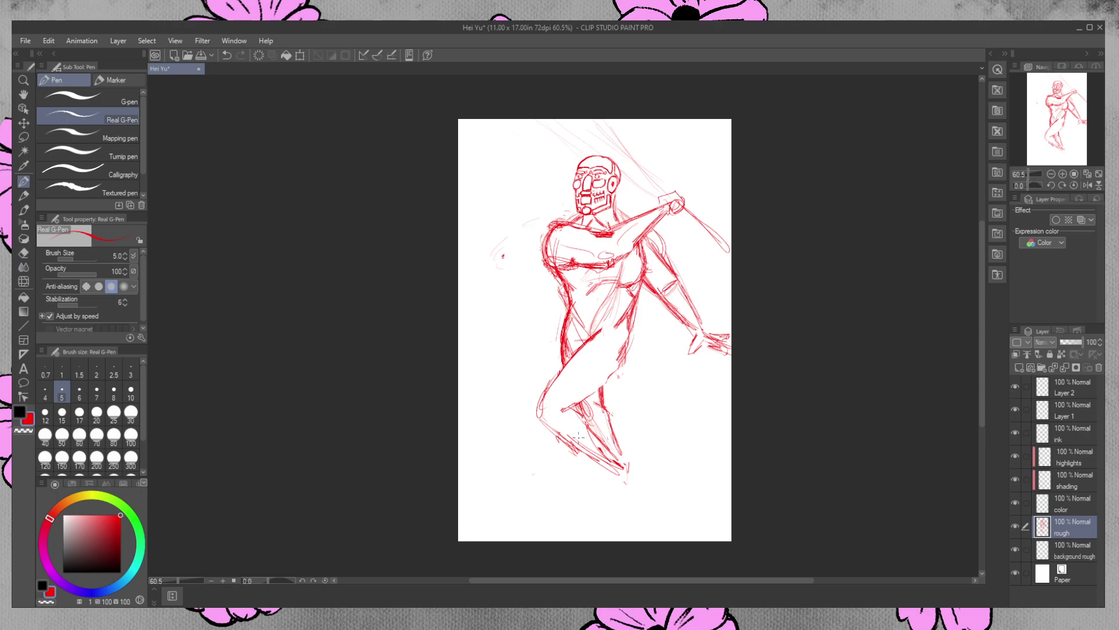
Strengthen the abdomen's centre line and the chest contour under the left armpit
{"action": "left_click_drag", "start_coordinate": [616, 270], "coordinate": [589, 329]}
{"action": "left_click_drag", "start_coordinate": [613, 280], "coordinate": [586, 330]}
{"action": "mouse_move", "coordinate": [645, 271]}
{"action": "left_mouse_down"}
{"action": "mouse_move", "coordinate": [622, 286]}
{"action": "mouse_move", "coordinate": [640, 279]}
{"action": "mouse_move", "coordinate": [571, 270]}
{"action": "mouse_move", "coordinate": [605, 279]}
{"action": "mouse_move", "coordinate": [623, 272]}
{"action": "mouse_move", "coordinate": [587, 281]}
{"action": "mouse_move", "coordinate": [624, 262]}
{"action": "mouse_move", "coordinate": [621, 289]}
{"action": "mouse_move", "coordinate": [640, 292]}
{"action": "left_mouse_up"}
{"action": "left_click_drag", "start_coordinate": [648, 251], "coordinate": [644, 281]}
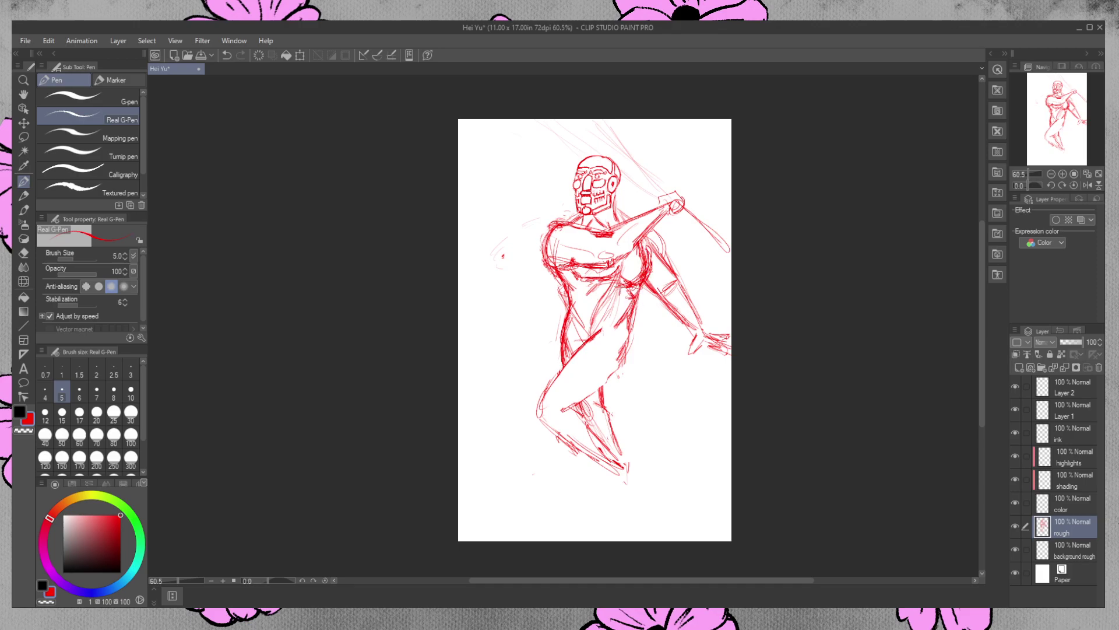
Sketch the rib and abdominal muscle shapes between the chest and the waist
{"action": "mouse_move", "coordinate": [619, 299]}
{"action": "left_mouse_down"}
{"action": "mouse_move", "coordinate": [602, 325]}
{"action": "mouse_move", "coordinate": [590, 303]}
{"action": "mouse_move", "coordinate": [613, 304]}
{"action": "mouse_move", "coordinate": [593, 298]}
{"action": "mouse_move", "coordinate": [613, 280]}
{"action": "mouse_move", "coordinate": [620, 304]}
{"action": "mouse_move", "coordinate": [601, 297]}
{"action": "mouse_move", "coordinate": [586, 330]}
{"action": "mouse_move", "coordinate": [596, 335]}
{"action": "mouse_move", "coordinate": [618, 308]}
{"action": "mouse_move", "coordinate": [575, 303]}
{"action": "mouse_move", "coordinate": [568, 291]}
{"action": "left_mouse_up"}
{"action": "left_click_drag", "start_coordinate": [577, 289], "coordinate": [576, 314]}
{"action": "left_click_drag", "start_coordinate": [584, 312], "coordinate": [570, 325]}
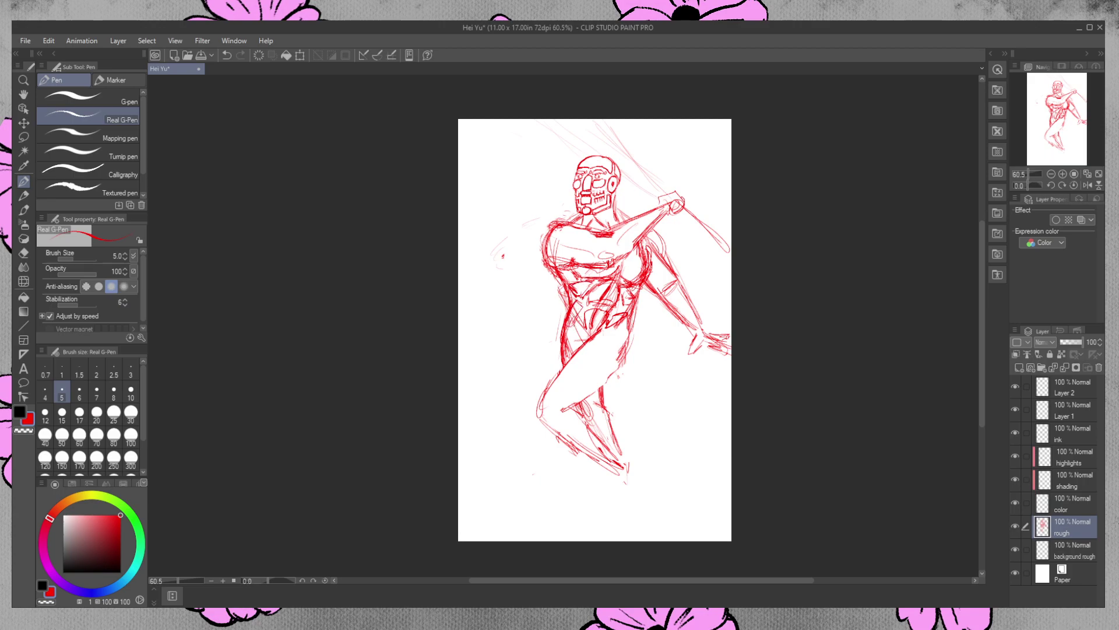
Sketch the front thigh's muscle contours and the hip shapes around the pelvis
{"action": "left_click_drag", "start_coordinate": [610, 349], "coordinate": [575, 384]}
{"action": "left_click_drag", "start_coordinate": [612, 335], "coordinate": [559, 390]}
{"action": "left_click_drag", "start_coordinate": [606, 351], "coordinate": [551, 393]}
{"action": "mouse_move", "coordinate": [615, 328]}
{"action": "left_mouse_down"}
{"action": "mouse_move", "coordinate": [569, 359]}
{"action": "mouse_move", "coordinate": [558, 406]}
{"action": "left_mouse_up"}
{"action": "left_click_drag", "start_coordinate": [624, 347], "coordinate": [608, 361]}
{"action": "mouse_move", "coordinate": [620, 364]}
{"action": "left_mouse_down"}
{"action": "mouse_move", "coordinate": [615, 374]}
{"action": "mouse_move", "coordinate": [634, 333]}
{"action": "mouse_move", "coordinate": [615, 346]}
{"action": "mouse_move", "coordinate": [630, 326]}
{"action": "mouse_move", "coordinate": [628, 347]}
{"action": "mouse_move", "coordinate": [617, 334]}
{"action": "mouse_move", "coordinate": [625, 327]}
{"action": "left_mouse_up"}
{"action": "mouse_move", "coordinate": [641, 318]}
{"action": "left_mouse_down"}
{"action": "mouse_move", "coordinate": [631, 342]}
{"action": "mouse_move", "coordinate": [581, 340]}
{"action": "mouse_move", "coordinate": [597, 329]}
{"action": "mouse_move", "coordinate": [585, 313]}
{"action": "mouse_move", "coordinate": [595, 308]}
{"action": "left_mouse_up"}
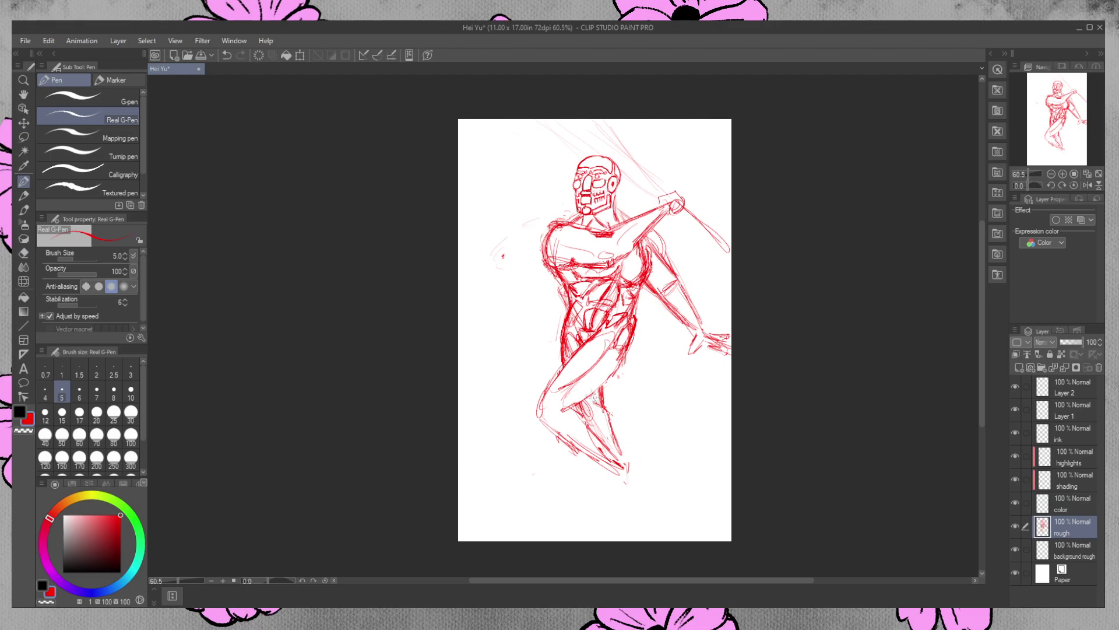
Add oval knee and calf shapes to the bent leg, and reinforce its upper thigh contours
{"action": "mouse_move", "coordinate": [562, 402]}
{"action": "left_mouse_down"}
{"action": "mouse_move", "coordinate": [554, 391]}
{"action": "mouse_move", "coordinate": [569, 388]}
{"action": "mouse_move", "coordinate": [544, 402]}
{"action": "mouse_move", "coordinate": [552, 393]}
{"action": "mouse_move", "coordinate": [542, 415]}
{"action": "mouse_move", "coordinate": [549, 406]}
{"action": "mouse_move", "coordinate": [586, 436]}
{"action": "mouse_move", "coordinate": [583, 406]}
{"action": "mouse_move", "coordinate": [590, 433]}
{"action": "mouse_move", "coordinate": [563, 411]}
{"action": "mouse_move", "coordinate": [580, 432]}
{"action": "mouse_move", "coordinate": [578, 413]}
{"action": "mouse_move", "coordinate": [622, 363]}
{"action": "mouse_move", "coordinate": [578, 389]}
{"action": "left_mouse_up"}
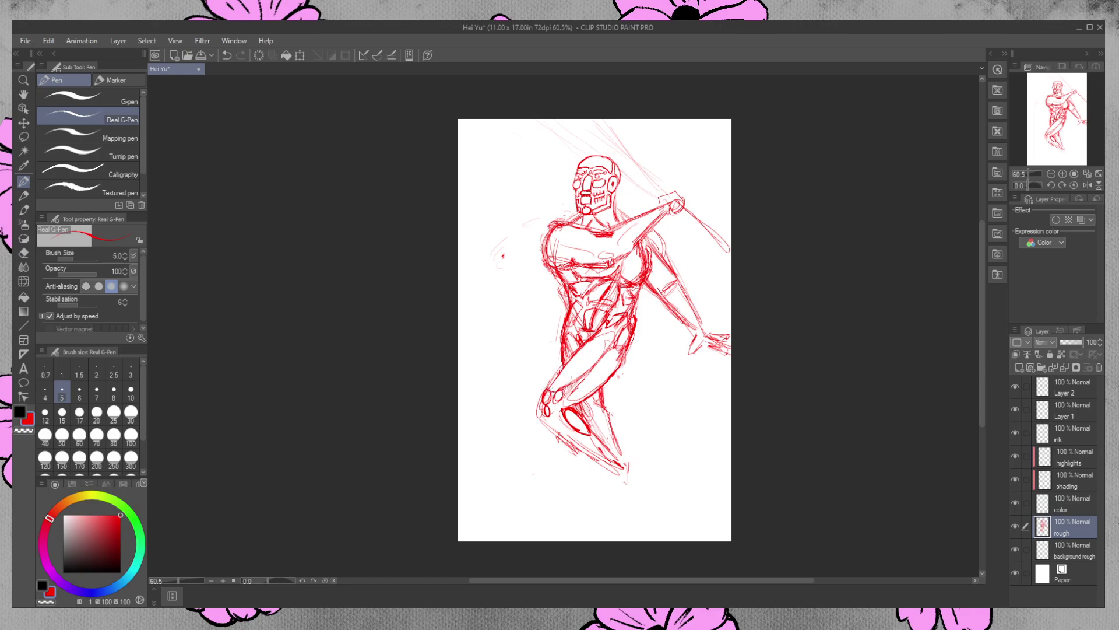
{"action": "mouse_move", "coordinate": [590, 363]}
{"action": "left_mouse_down"}
{"action": "mouse_move", "coordinate": [579, 376]}
{"action": "mouse_move", "coordinate": [611, 342]}
{"action": "mouse_move", "coordinate": [560, 385]}
{"action": "left_mouse_up"}
{"action": "left_click_drag", "start_coordinate": [617, 328], "coordinate": [606, 335]}
{"action": "left_click_drag", "start_coordinate": [594, 337], "coordinate": [586, 348]}
Define the muscle contours of both lower legs and sketch the foot below the ankle
{"action": "mouse_move", "coordinate": [595, 394]}
{"action": "left_mouse_down"}
{"action": "mouse_move", "coordinate": [601, 413]}
{"action": "mouse_move", "coordinate": [585, 414]}
{"action": "mouse_move", "coordinate": [600, 441]}
{"action": "mouse_move", "coordinate": [607, 412]}
{"action": "mouse_move", "coordinate": [617, 456]}
{"action": "left_mouse_up"}
{"action": "left_click_drag", "start_coordinate": [566, 431], "coordinate": [601, 457]}
{"action": "mouse_move", "coordinate": [548, 423]}
{"action": "left_mouse_down"}
{"action": "mouse_move", "coordinate": [601, 461]}
{"action": "mouse_move", "coordinate": [584, 439]}
{"action": "mouse_move", "coordinate": [604, 460]}
{"action": "mouse_move", "coordinate": [633, 463]}
{"action": "mouse_move", "coordinate": [625, 475]}
{"action": "left_mouse_up"}
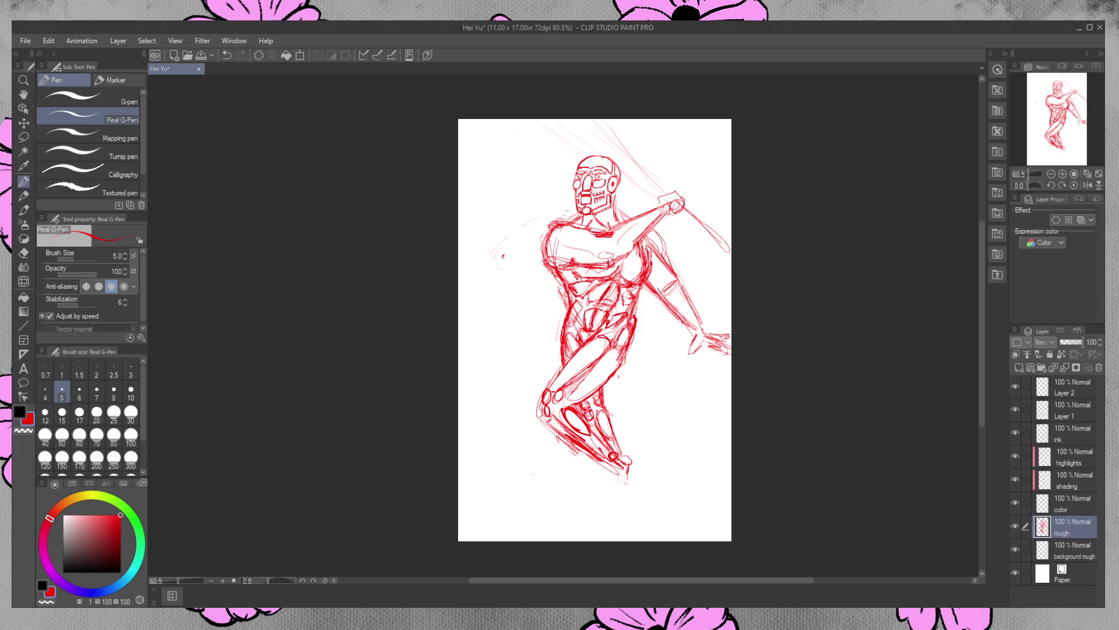
{"action": "mouse_move", "coordinate": [614, 482]}
{"action": "left_mouse_down"}
{"action": "mouse_move", "coordinate": [625, 508]}
{"action": "mouse_move", "coordinate": [634, 502]}
{"action": "left_mouse_up"}
Rotate the whole rough sketch slightly counterclockwise so the figure leans back
{"action": "key", "text": "ctrl+t"}
{"action": "mouse_move", "coordinate": [650, 519]}
{"action": "left_mouse_down"}
{"action": "mouse_move", "coordinate": [694, 450]}
{"action": "mouse_move", "coordinate": [773, 432]}
{"action": "mouse_move", "coordinate": [770, 421]}
{"action": "left_mouse_up"}
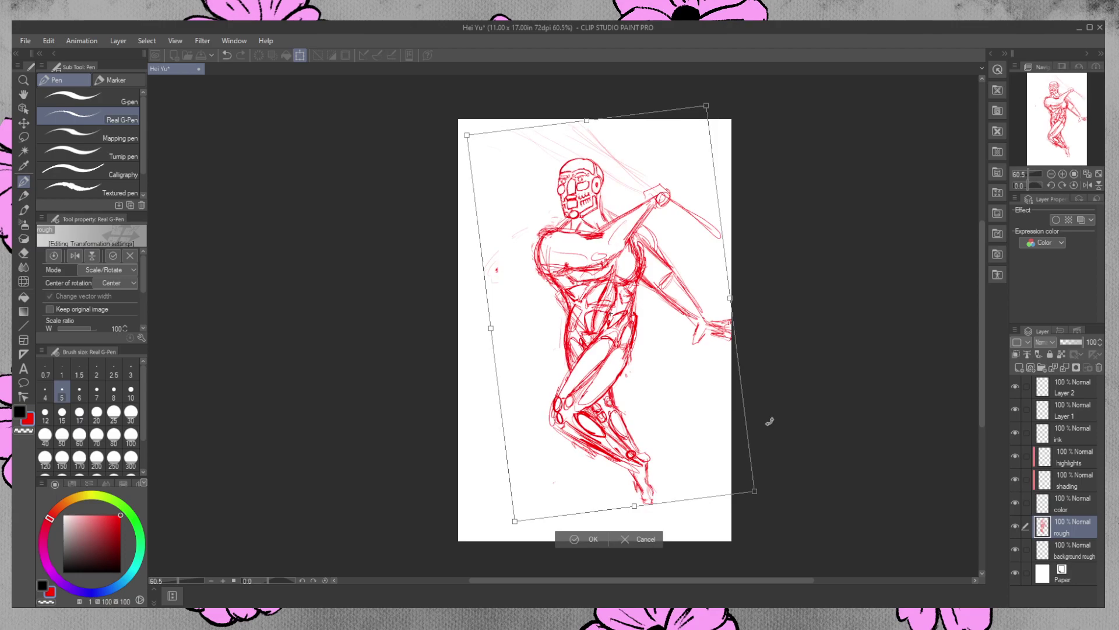
{"action": "key", "text": "Return"}
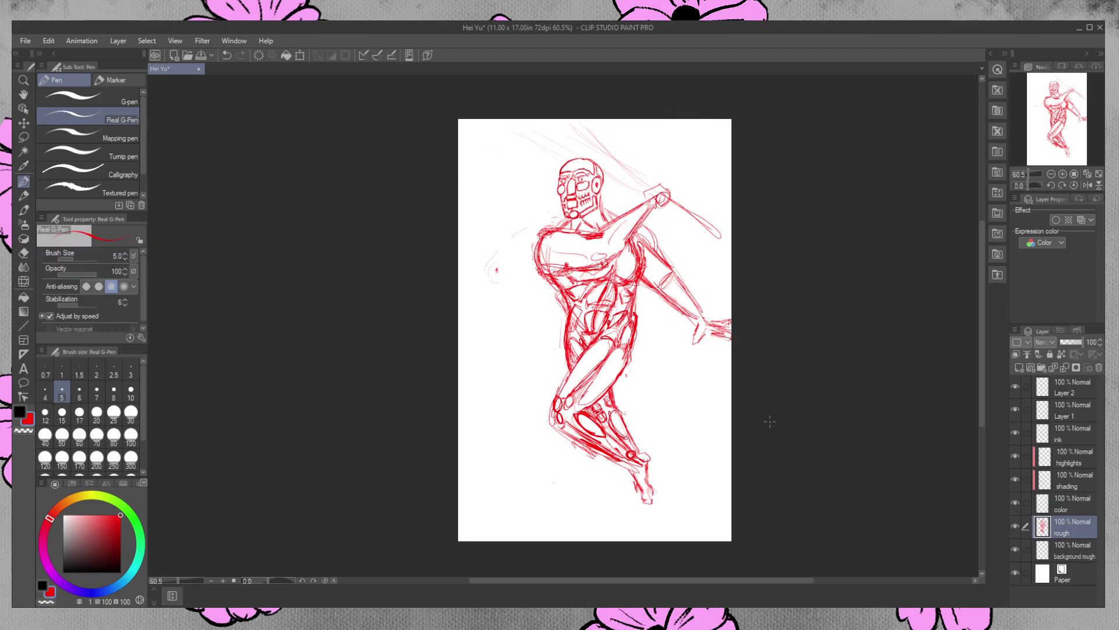
Move the whole rough sketch slightly down the page to fit the lowered hand inside the canvas
{"action": "key", "text": "ctrl+t"}
{"action": "mouse_move", "coordinate": [657, 392]}
{"action": "left_mouse_down"}
{"action": "mouse_move", "coordinate": [645, 400]}
{"action": "mouse_move", "coordinate": [653, 411]}
{"action": "left_mouse_up"}
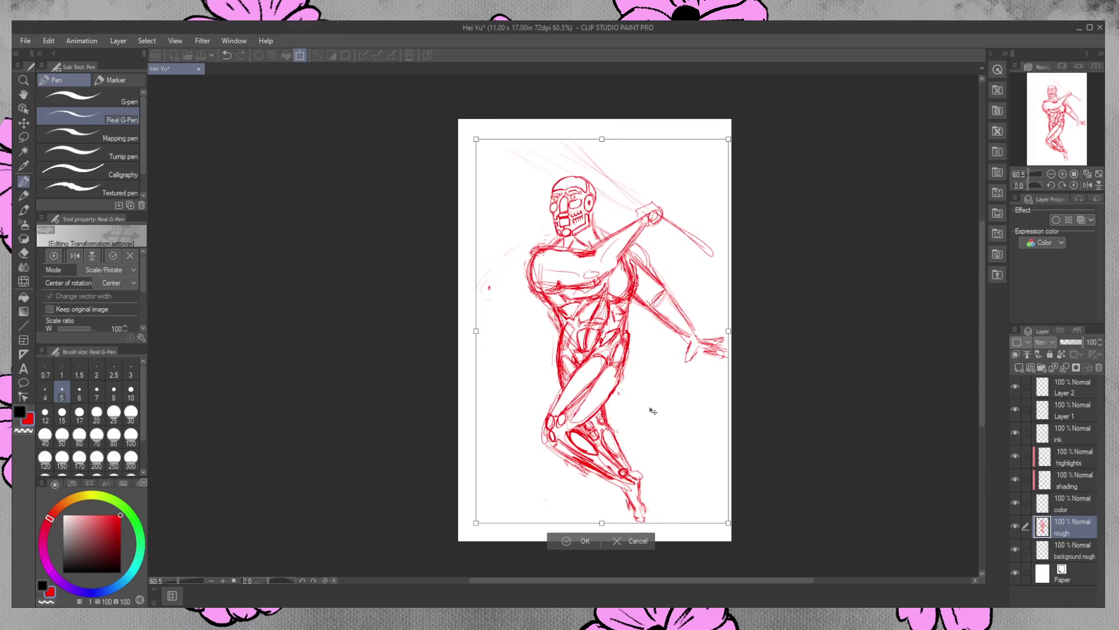
{"action": "key", "text": "Return"}
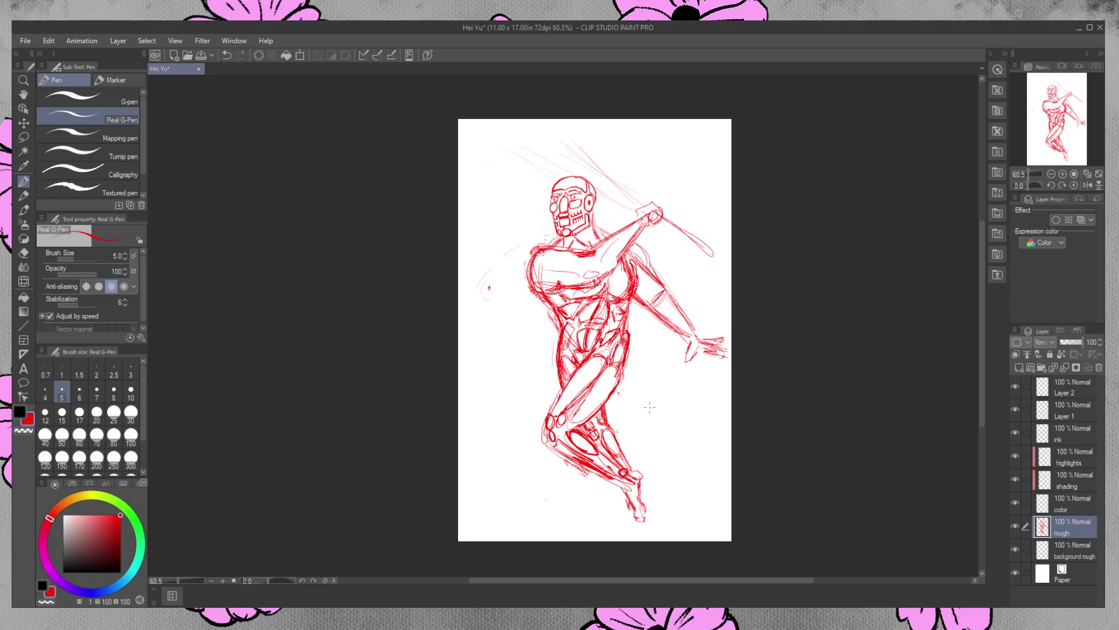
Erase the faint stray marks outside the right shoulder
{"action": "left_click", "coordinate": [23, 80]}
{"action": "left_click_drag", "start_coordinate": [478, 236], "coordinate": [553, 195]}
{"action": "left_click_drag", "start_coordinate": [809, 255], "coordinate": [777, 274]}
{"action": "left_click_drag", "start_coordinate": [523, 580], "coordinate": [616, 582]}
{"action": "key", "text": "e"}
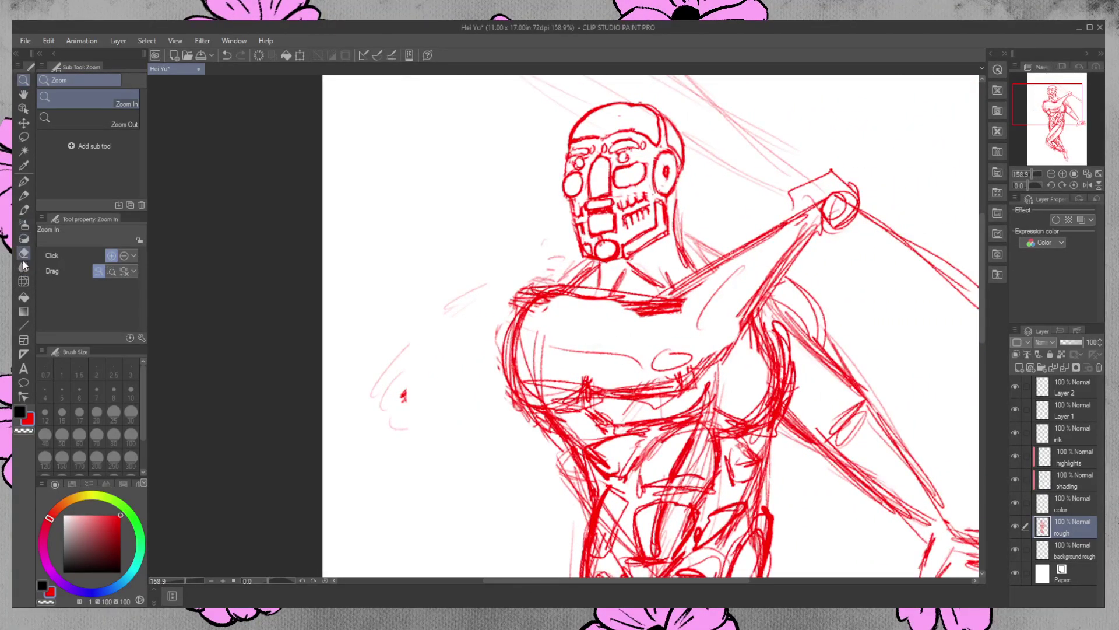
{"action": "left_click_drag", "start_coordinate": [491, 278], "coordinate": [404, 403]}
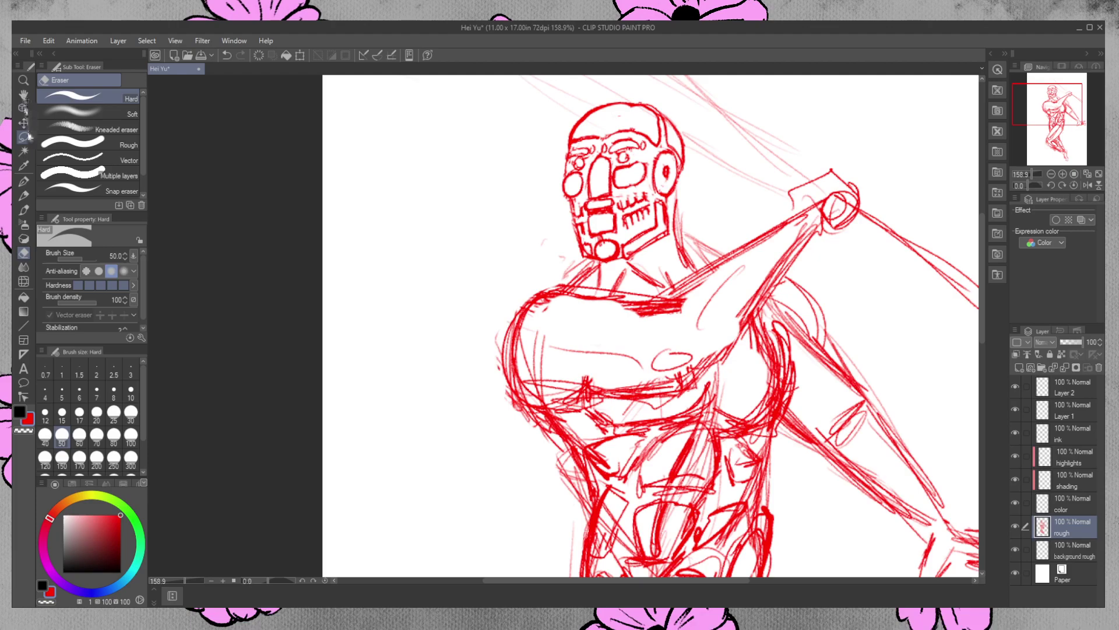
Try curved muscle contours inside the crossing upper arm, and undo them
{"action": "left_click", "coordinate": [23, 181]}
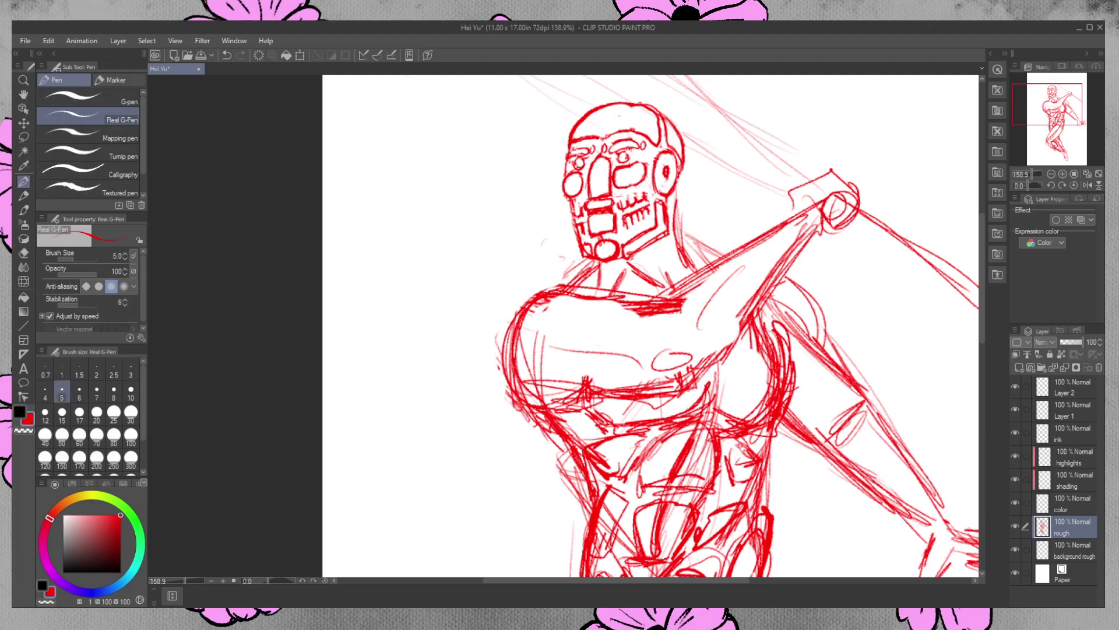
{"action": "mouse_move", "coordinate": [565, 314]}
{"action": "left_mouse_down"}
{"action": "mouse_move", "coordinate": [601, 320]}
{"action": "mouse_move", "coordinate": [557, 347]}
{"action": "mouse_move", "coordinate": [607, 328]}
{"action": "mouse_move", "coordinate": [651, 361]}
{"action": "left_mouse_up"}
{"action": "mouse_move", "coordinate": [528, 372]}
{"action": "left_mouse_down"}
{"action": "mouse_move", "coordinate": [568, 351]}
{"action": "mouse_move", "coordinate": [569, 375]}
{"action": "mouse_move", "coordinate": [539, 381]}
{"action": "mouse_move", "coordinate": [642, 368]}
{"action": "mouse_move", "coordinate": [594, 374]}
{"action": "mouse_move", "coordinate": [646, 357]}
{"action": "left_mouse_up"}
{"action": "mouse_move", "coordinate": [554, 383]}
{"action": "left_mouse_down"}
{"action": "mouse_move", "coordinate": [595, 362]}
{"action": "mouse_move", "coordinate": [567, 349]}
{"action": "mouse_move", "coordinate": [591, 354]}
{"action": "left_mouse_up"}
{"action": "mouse_move", "coordinate": [567, 349]}
{"action": "left_mouse_down"}
{"action": "mouse_move", "coordinate": [537, 362]}
{"action": "mouse_move", "coordinate": [541, 373]}
{"action": "left_mouse_up"}
{"action": "mouse_move", "coordinate": [607, 336]}
{"action": "left_mouse_down"}
{"action": "mouse_move", "coordinate": [576, 350]}
{"action": "mouse_move", "coordinate": [608, 333]}
{"action": "left_mouse_up"}
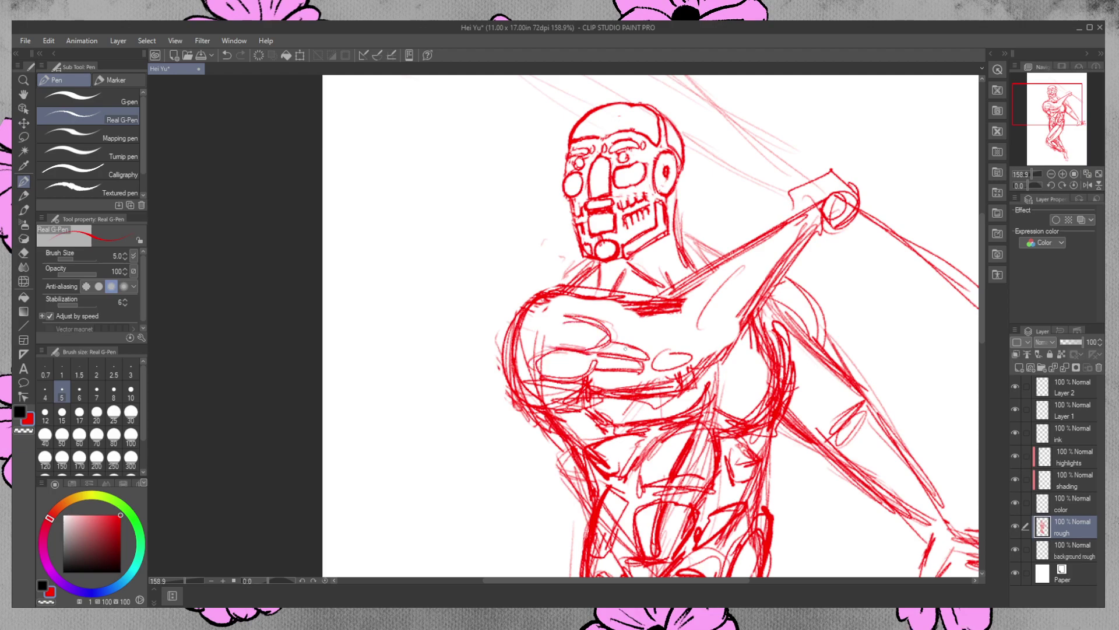
{"action": "key", "text": "ctrl+z"}
{"action": "key", "text": "ctrl+z"}
{"action": "key", "text": "ctrl+z"}
{"action": "key", "text": "ctrl+z"}
{"action": "key", "text": "ctrl+z"}
{"action": "key", "text": "ctrl+z"}
{"action": "key", "text": "ctrl+z"}
{"action": "key", "text": "ctrl+z"}
{"action": "key", "text": "ctrl+z"}
{"action": "key", "text": "ctrl+z"}
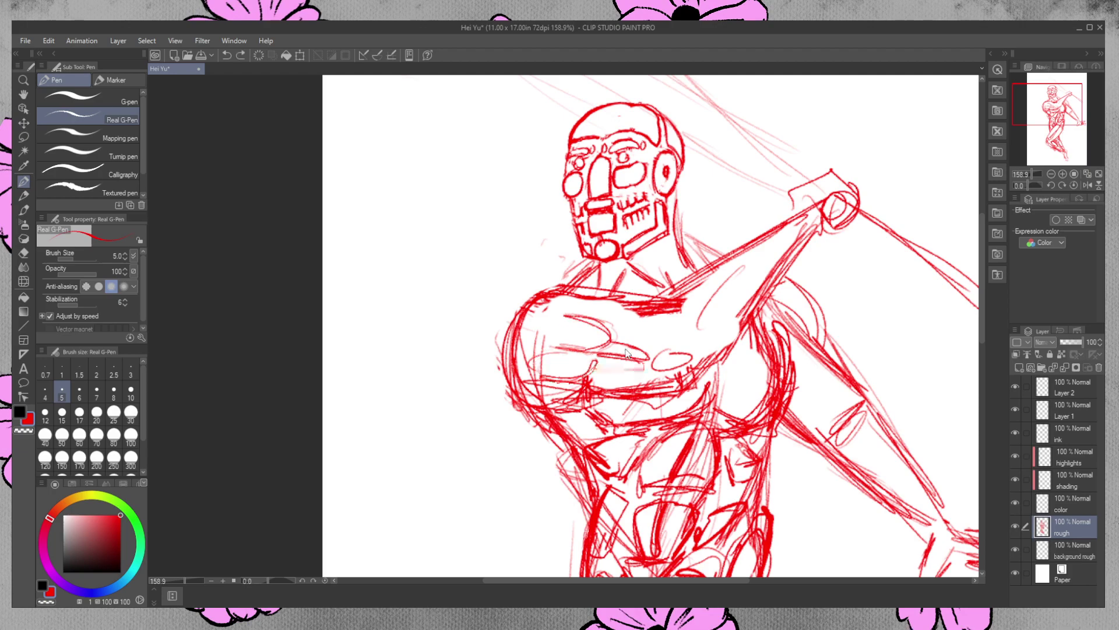
{"action": "key", "text": "ctrl+z"}
{"action": "key", "text": "ctrl+z"}
{"action": "key", "text": "ctrl+z"}
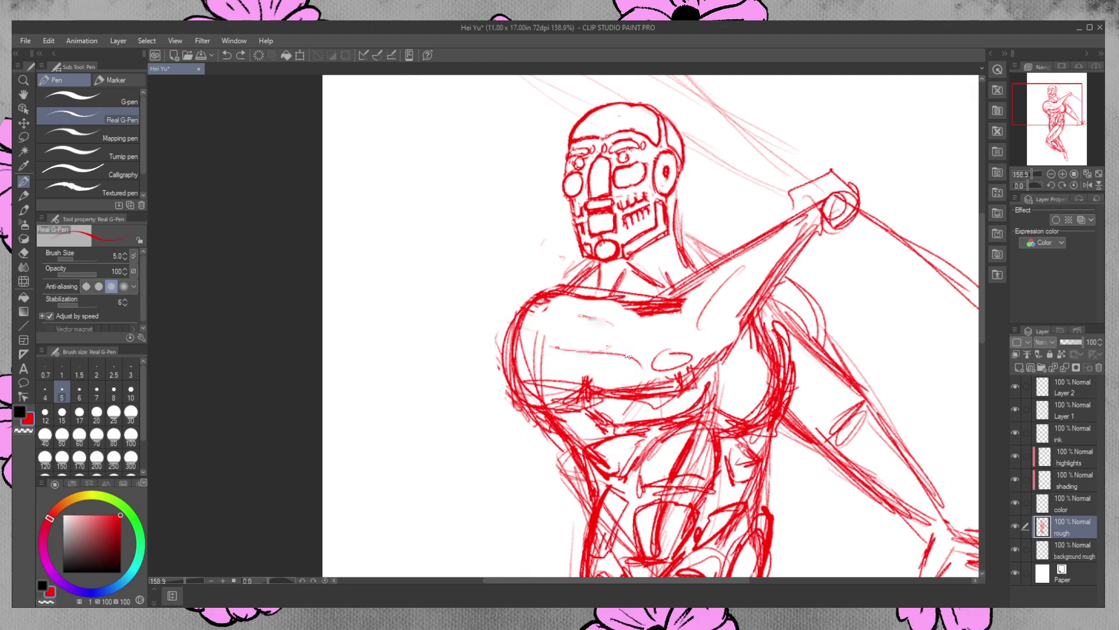
Sketch rounded muscle shapes across the inside of the crossing upper arm, from the shoulder to the elbow
{"action": "mouse_move", "coordinate": [597, 353]}
{"action": "left_mouse_down"}
{"action": "mouse_move", "coordinate": [562, 311]}
{"action": "mouse_move", "coordinate": [549, 360]}
{"action": "mouse_move", "coordinate": [562, 373]}
{"action": "mouse_move", "coordinate": [600, 358]}
{"action": "mouse_move", "coordinate": [596, 372]}
{"action": "mouse_move", "coordinate": [614, 334]}
{"action": "mouse_move", "coordinate": [571, 376]}
{"action": "left_mouse_up"}
{"action": "left_click_drag", "start_coordinate": [549, 338], "coordinate": [546, 359]}
{"action": "left_click_drag", "start_coordinate": [563, 312], "coordinate": [586, 377]}
{"action": "mouse_move", "coordinate": [653, 339]}
{"action": "left_mouse_down"}
{"action": "mouse_move", "coordinate": [615, 360]}
{"action": "mouse_move", "coordinate": [647, 368]}
{"action": "mouse_move", "coordinate": [654, 348]}
{"action": "mouse_move", "coordinate": [648, 365]}
{"action": "mouse_move", "coordinate": [616, 366]}
{"action": "mouse_move", "coordinate": [651, 367]}
{"action": "left_mouse_up"}
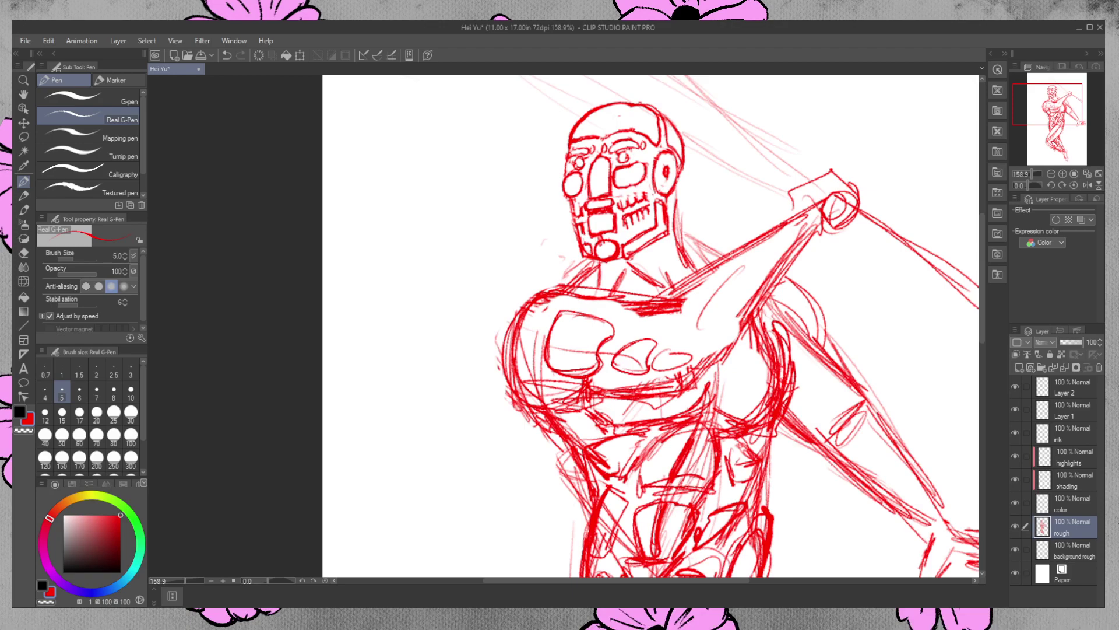
{"action": "mouse_move", "coordinate": [687, 350]}
{"action": "left_mouse_down"}
{"action": "mouse_move", "coordinate": [683, 361]}
{"action": "mouse_move", "coordinate": [662, 351]}
{"action": "mouse_move", "coordinate": [679, 369]}
{"action": "mouse_move", "coordinate": [704, 348]}
{"action": "mouse_move", "coordinate": [690, 349]}
{"action": "left_mouse_up"}
Sketch the long forearm muscles of the raised arm, with small circles at the elbow and wrist
{"action": "mouse_move", "coordinate": [753, 262]}
{"action": "left_mouse_down"}
{"action": "mouse_move", "coordinate": [699, 311]}
{"action": "mouse_move", "coordinate": [734, 258]}
{"action": "mouse_move", "coordinate": [752, 254]}
{"action": "mouse_move", "coordinate": [723, 331]}
{"action": "mouse_move", "coordinate": [812, 220]}
{"action": "left_mouse_up"}
{"action": "left_click_drag", "start_coordinate": [810, 227], "coordinate": [780, 271]}
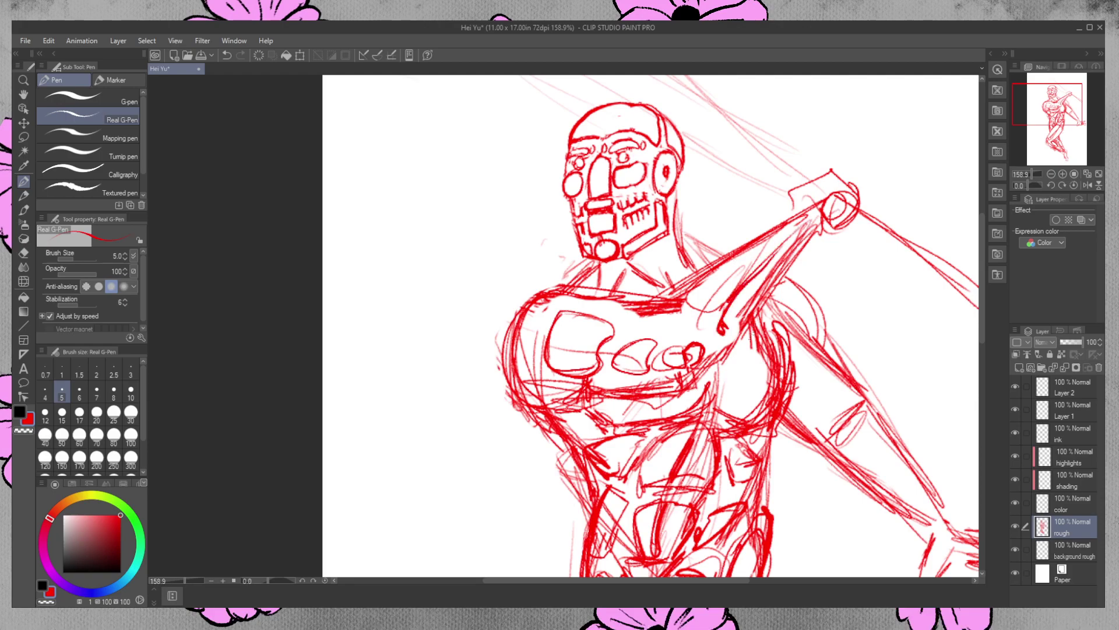
{"action": "mouse_move", "coordinate": [695, 313]}
{"action": "left_mouse_down"}
{"action": "mouse_move", "coordinate": [690, 324]}
{"action": "mouse_move", "coordinate": [711, 326]}
{"action": "mouse_move", "coordinate": [699, 314]}
{"action": "mouse_move", "coordinate": [716, 349]}
{"action": "mouse_move", "coordinate": [765, 295]}
{"action": "left_mouse_up"}
{"action": "left_click_drag", "start_coordinate": [717, 347], "coordinate": [750, 287]}
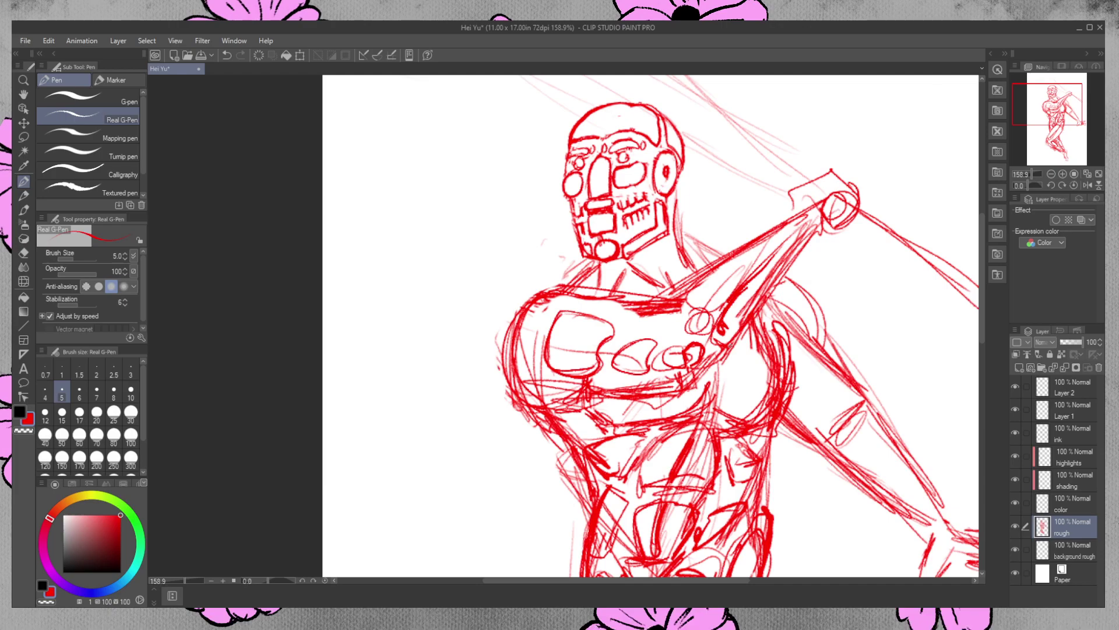
{"action": "mouse_move", "coordinate": [782, 227]}
{"action": "left_mouse_down"}
{"action": "mouse_move", "coordinate": [766, 249]}
{"action": "mouse_move", "coordinate": [803, 218]}
{"action": "mouse_move", "coordinate": [760, 259]}
{"action": "left_mouse_up"}
{"action": "left_click_drag", "start_coordinate": [799, 204], "coordinate": [753, 324]}
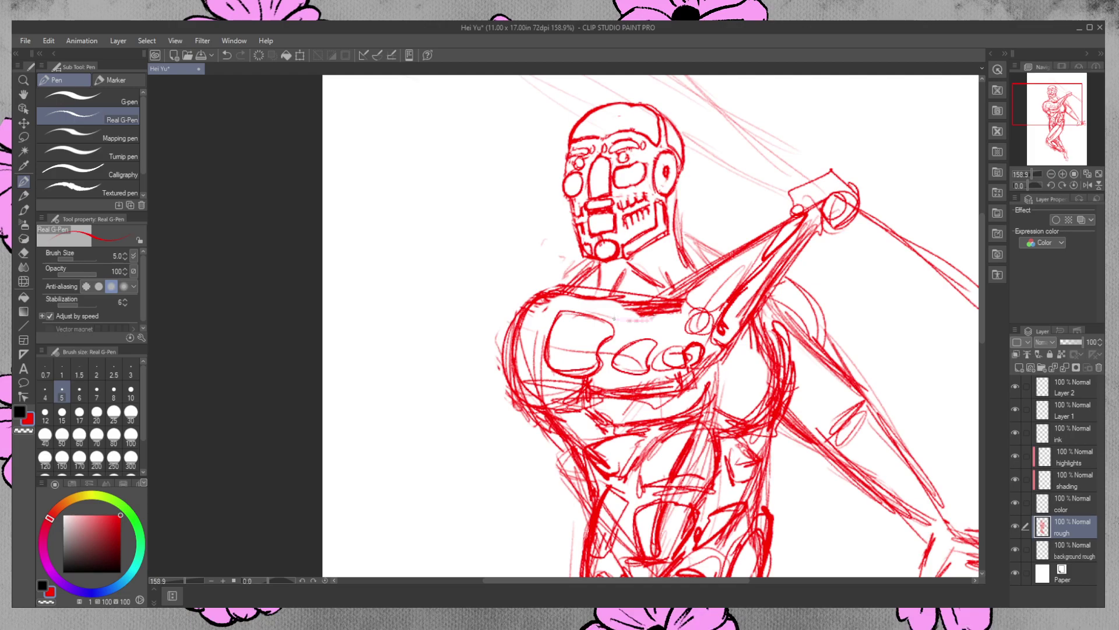
Add muscle contours along both edges of the crossing upper arm and divide its shoulder into three rounded segments
{"action": "mouse_move", "coordinate": [624, 322]}
{"action": "left_mouse_down"}
{"action": "mouse_move", "coordinate": [578, 303]}
{"action": "mouse_move", "coordinate": [651, 297]}
{"action": "mouse_move", "coordinate": [574, 297]}
{"action": "left_mouse_up"}
{"action": "mouse_move", "coordinate": [655, 330]}
{"action": "left_mouse_down"}
{"action": "mouse_move", "coordinate": [682, 313]}
{"action": "mouse_move", "coordinate": [643, 333]}
{"action": "left_mouse_up"}
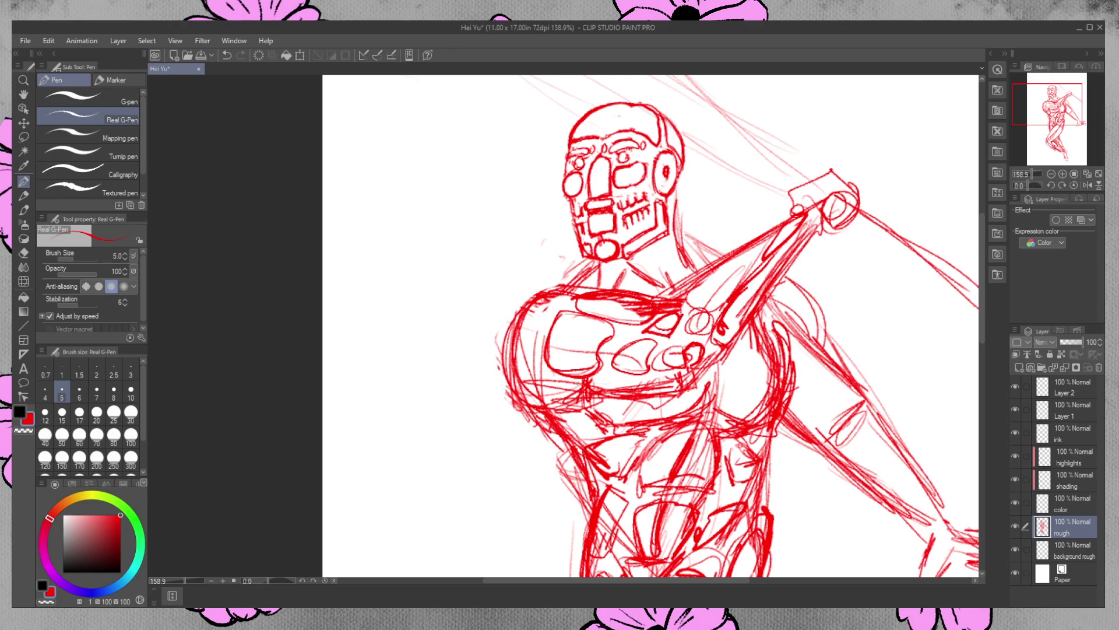
{"action": "mouse_move", "coordinate": [602, 380]}
{"action": "left_mouse_down"}
{"action": "mouse_move", "coordinate": [640, 379]}
{"action": "mouse_move", "coordinate": [594, 387]}
{"action": "left_mouse_up"}
{"action": "left_click_drag", "start_coordinate": [641, 389], "coordinate": [610, 396]}
{"action": "mouse_move", "coordinate": [525, 317]}
{"action": "left_mouse_down"}
{"action": "mouse_move", "coordinate": [557, 321]}
{"action": "mouse_move", "coordinate": [549, 293]}
{"action": "mouse_move", "coordinate": [527, 317]}
{"action": "mouse_move", "coordinate": [546, 290]}
{"action": "mouse_move", "coordinate": [531, 309]}
{"action": "mouse_move", "coordinate": [561, 318]}
{"action": "mouse_move", "coordinate": [506, 339]}
{"action": "mouse_move", "coordinate": [503, 354]}
{"action": "left_mouse_up"}
{"action": "mouse_move", "coordinate": [513, 354]}
{"action": "left_mouse_down"}
{"action": "mouse_move", "coordinate": [541, 353]}
{"action": "mouse_move", "coordinate": [516, 356]}
{"action": "mouse_move", "coordinate": [516, 322]}
{"action": "mouse_move", "coordinate": [548, 325]}
{"action": "left_mouse_up"}
{"action": "mouse_move", "coordinate": [541, 382]}
{"action": "left_mouse_down"}
{"action": "mouse_move", "coordinate": [505, 366]}
{"action": "mouse_move", "coordinate": [520, 367]}
{"action": "left_mouse_up"}
{"action": "left_click_drag", "start_coordinate": [500, 369], "coordinate": [532, 363]}
{"action": "left_click_drag", "start_coordinate": [526, 381], "coordinate": [542, 377]}
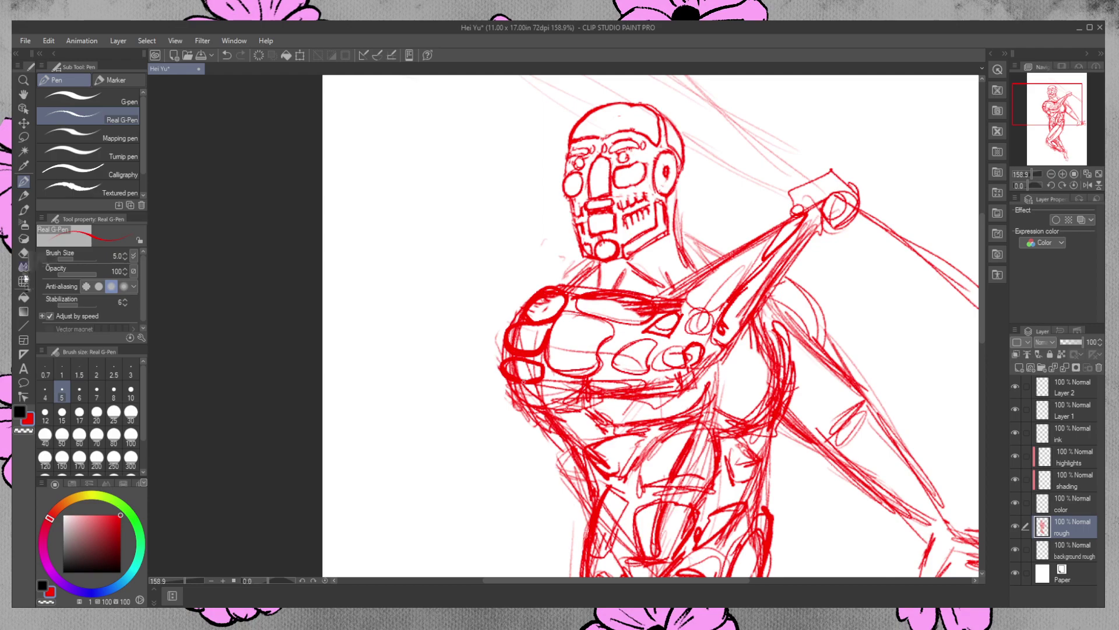
Erase the loose curve outside the rear shoulder and the stray sketch lines beneath the crossing arm and elbow
{"action": "left_click", "coordinate": [23, 252]}
{"action": "mouse_move", "coordinate": [807, 298]}
{"action": "left_mouse_down"}
{"action": "mouse_move", "coordinate": [825, 315]}
{"action": "mouse_move", "coordinate": [796, 301]}
{"action": "mouse_move", "coordinate": [799, 286]}
{"action": "mouse_move", "coordinate": [817, 309]}
{"action": "mouse_move", "coordinate": [812, 295]}
{"action": "mouse_move", "coordinate": [831, 306]}
{"action": "mouse_move", "coordinate": [781, 291]}
{"action": "mouse_move", "coordinate": [855, 378]}
{"action": "mouse_move", "coordinate": [907, 402]}
{"action": "left_mouse_up"}
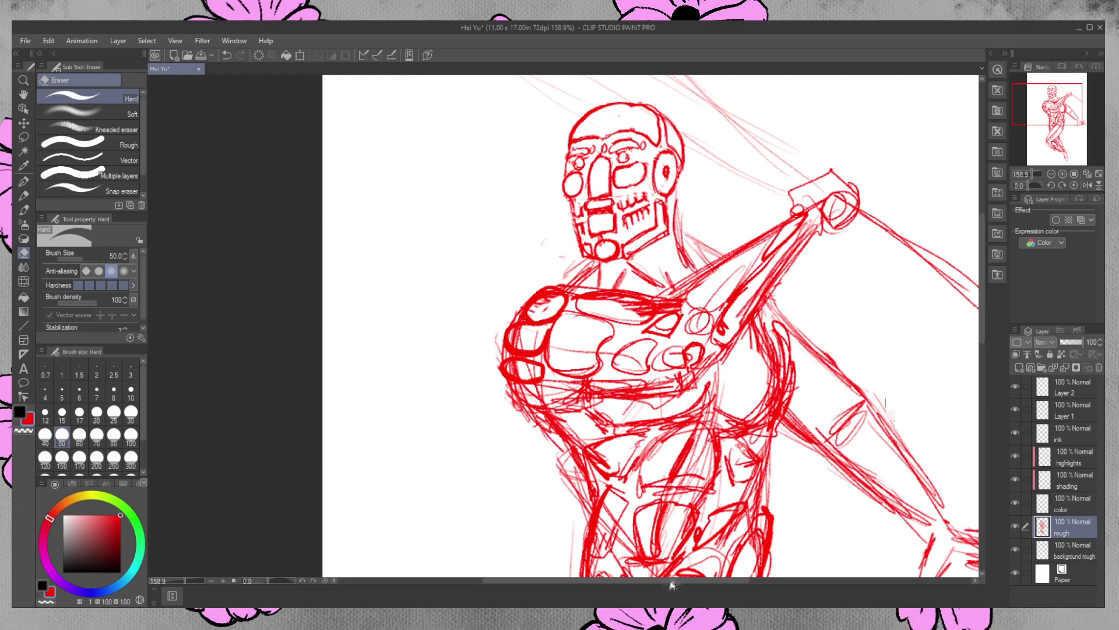
{"action": "left_click_drag", "start_coordinate": [674, 580], "coordinate": [720, 580]}
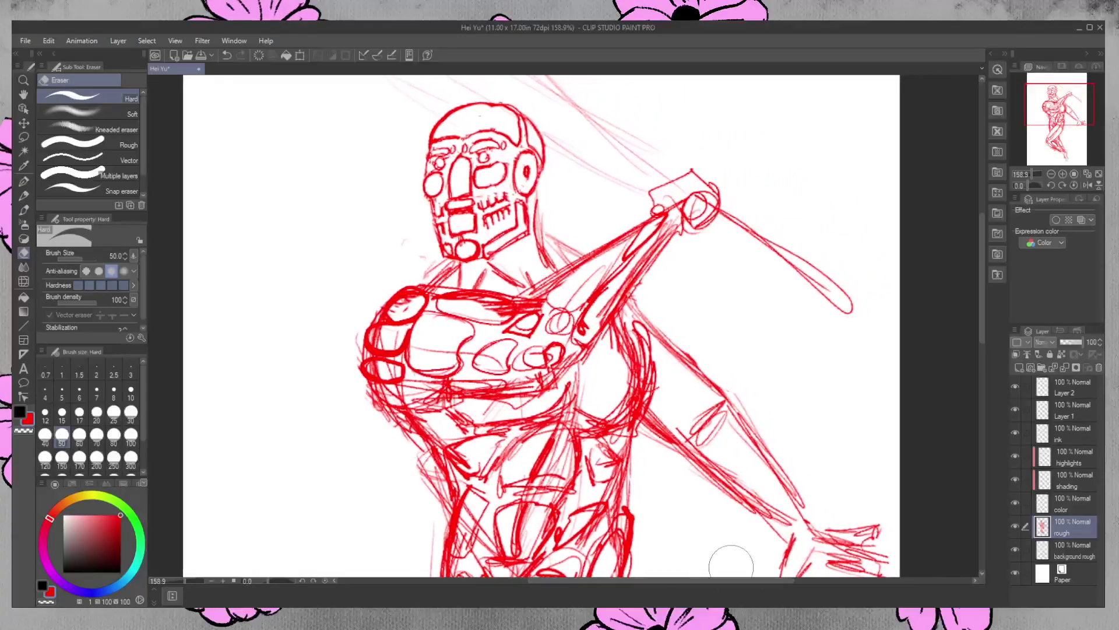
{"action": "left_click_drag", "start_coordinate": [982, 274], "coordinate": [987, 335]}
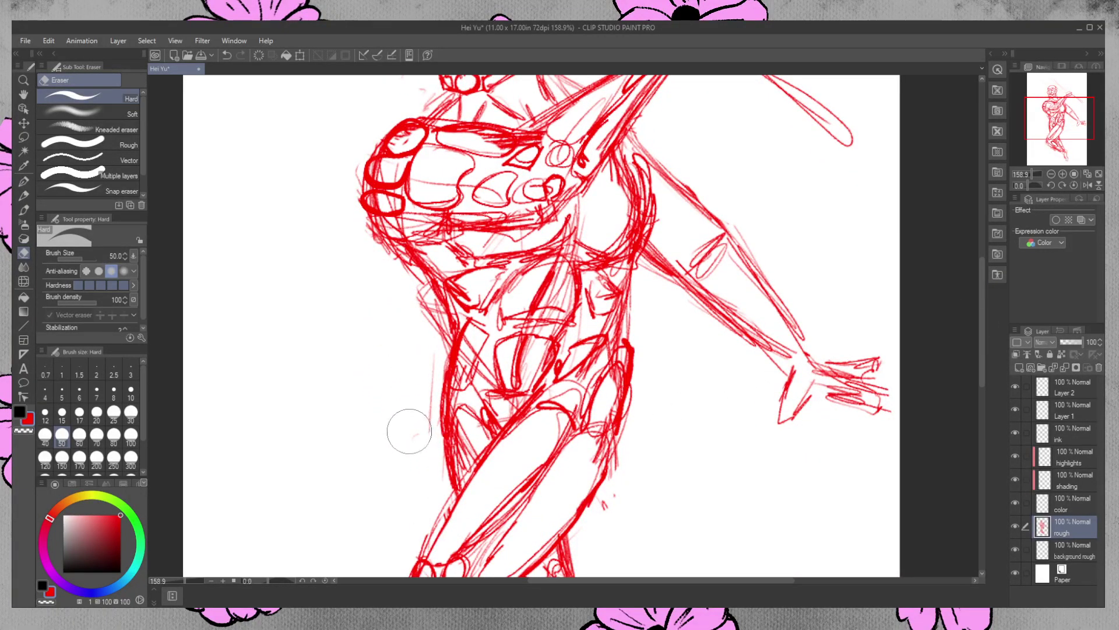
{"action": "mouse_move", "coordinate": [486, 254]}
{"action": "left_mouse_down"}
{"action": "mouse_move", "coordinate": [505, 238]}
{"action": "mouse_move", "coordinate": [487, 236]}
{"action": "mouse_move", "coordinate": [537, 228]}
{"action": "left_mouse_up"}
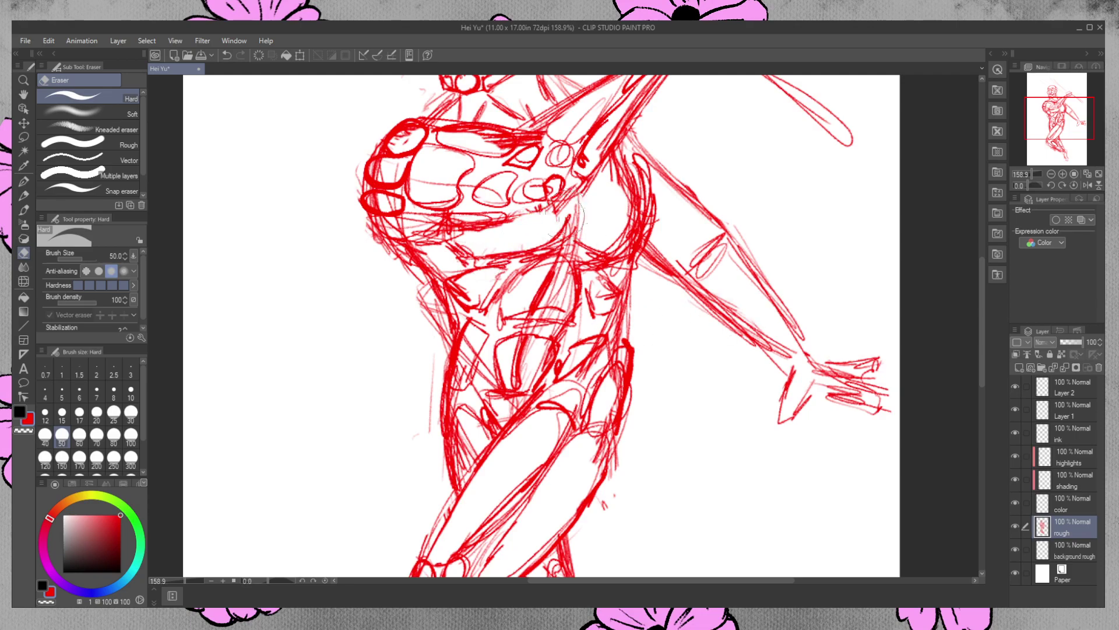
{"action": "mouse_move", "coordinate": [559, 217]}
{"action": "left_mouse_down"}
{"action": "mouse_move", "coordinate": [569, 233]}
{"action": "mouse_move", "coordinate": [576, 202]}
{"action": "mouse_move", "coordinate": [567, 244]}
{"action": "left_mouse_up"}
Redraw the chest line below the raised elbow and darken the rib contours under the front armpit
{"action": "left_click", "coordinate": [24, 182]}
{"action": "mouse_move", "coordinate": [589, 207]}
{"action": "left_mouse_down"}
{"action": "mouse_move", "coordinate": [557, 251]}
{"action": "mouse_move", "coordinate": [574, 236]}
{"action": "mouse_move", "coordinate": [539, 253]}
{"action": "left_mouse_up"}
{"action": "mouse_move", "coordinate": [465, 257]}
{"action": "left_mouse_down"}
{"action": "mouse_move", "coordinate": [490, 250]}
{"action": "mouse_move", "coordinate": [438, 284]}
{"action": "mouse_move", "coordinate": [393, 247]}
{"action": "mouse_move", "coordinate": [439, 272]}
{"action": "left_mouse_up"}
{"action": "left_click_drag", "start_coordinate": [430, 267], "coordinate": [414, 282]}
{"action": "left_click_drag", "start_coordinate": [446, 243], "coordinate": [433, 277]}
{"action": "left_click_drag", "start_coordinate": [413, 268], "coordinate": [432, 292]}
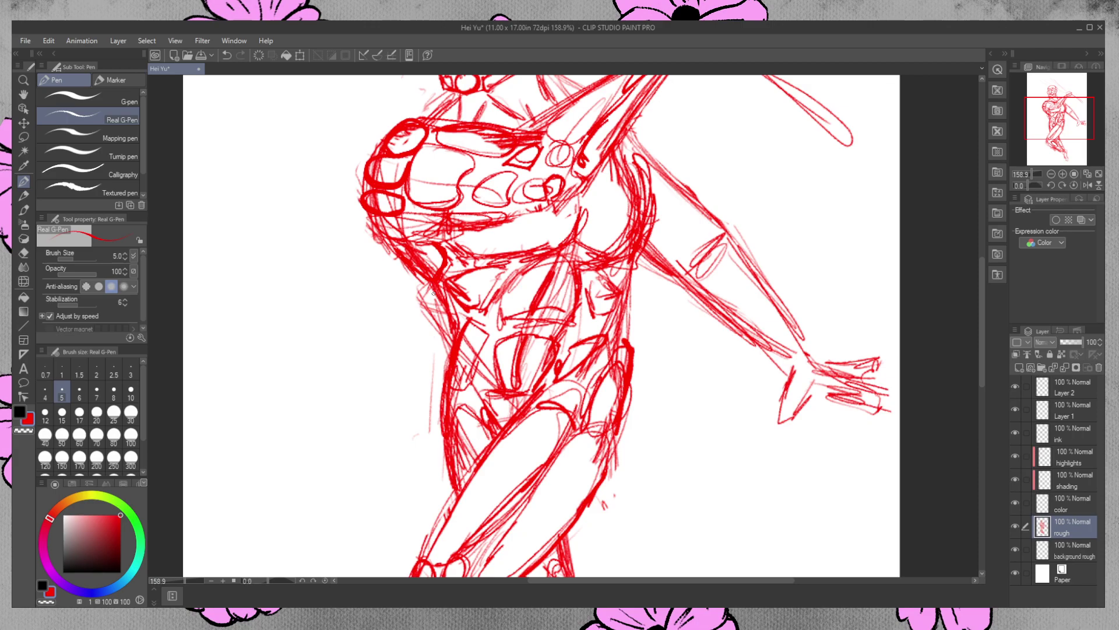
Sketch long muscle contours along the forearm of the lowered arm down to the wrist
{"action": "mouse_move", "coordinate": [722, 268]}
{"action": "left_mouse_down"}
{"action": "mouse_move", "coordinate": [779, 317]}
{"action": "mouse_move", "coordinate": [732, 251]}
{"action": "mouse_move", "coordinate": [745, 253]}
{"action": "mouse_move", "coordinate": [762, 272]}
{"action": "mouse_move", "coordinate": [740, 282]}
{"action": "mouse_move", "coordinate": [781, 314]}
{"action": "left_mouse_up"}
{"action": "left_click_drag", "start_coordinate": [755, 264], "coordinate": [790, 323]}
{"action": "left_click_drag", "start_coordinate": [703, 277], "coordinate": [771, 324]}
{"action": "left_click_drag", "start_coordinate": [699, 275], "coordinate": [786, 351]}
{"action": "mouse_move", "coordinate": [717, 304]}
{"action": "left_mouse_down"}
{"action": "mouse_move", "coordinate": [781, 366]}
{"action": "mouse_move", "coordinate": [824, 362]}
{"action": "left_mouse_up"}
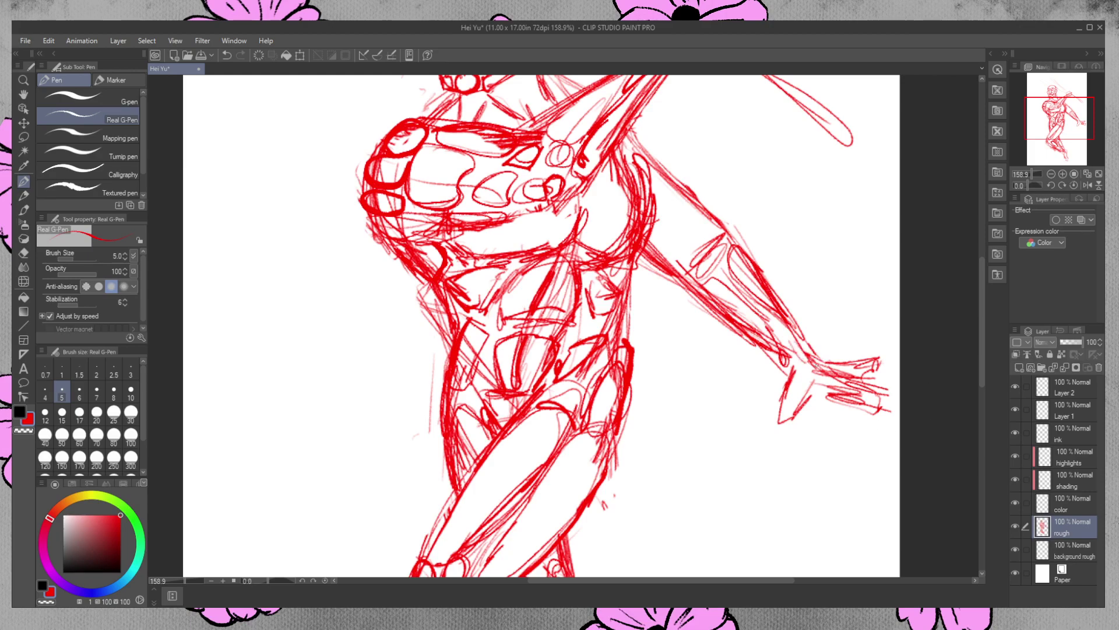
Add muscle contours to the lowered upper arm and round off the top of its shoulder
{"action": "left_click_drag", "start_coordinate": [658, 198], "coordinate": [691, 250]}
{"action": "mouse_move", "coordinate": [667, 204]}
{"action": "left_mouse_down"}
{"action": "mouse_move", "coordinate": [695, 256]}
{"action": "mouse_move", "coordinate": [704, 204]}
{"action": "left_mouse_up"}
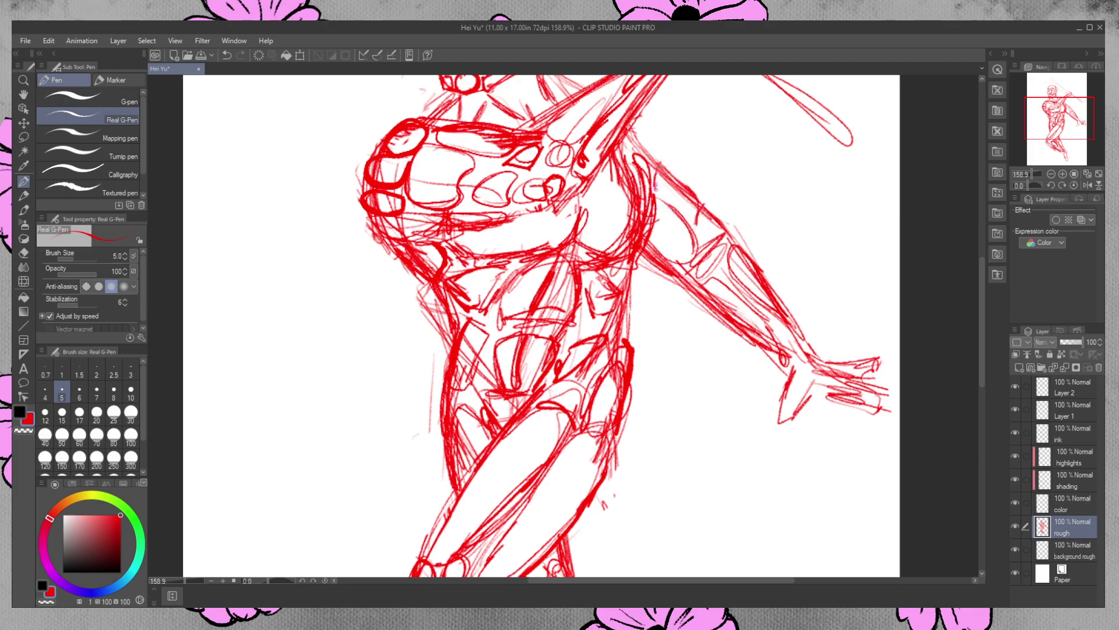
{"action": "mouse_move", "coordinate": [629, 129]}
{"action": "left_mouse_down"}
{"action": "mouse_move", "coordinate": [658, 165]}
{"action": "mouse_move", "coordinate": [650, 148]}
{"action": "mouse_move", "coordinate": [654, 175]}
{"action": "left_mouse_up"}
{"action": "left_click_drag", "start_coordinate": [622, 143], "coordinate": [647, 166]}
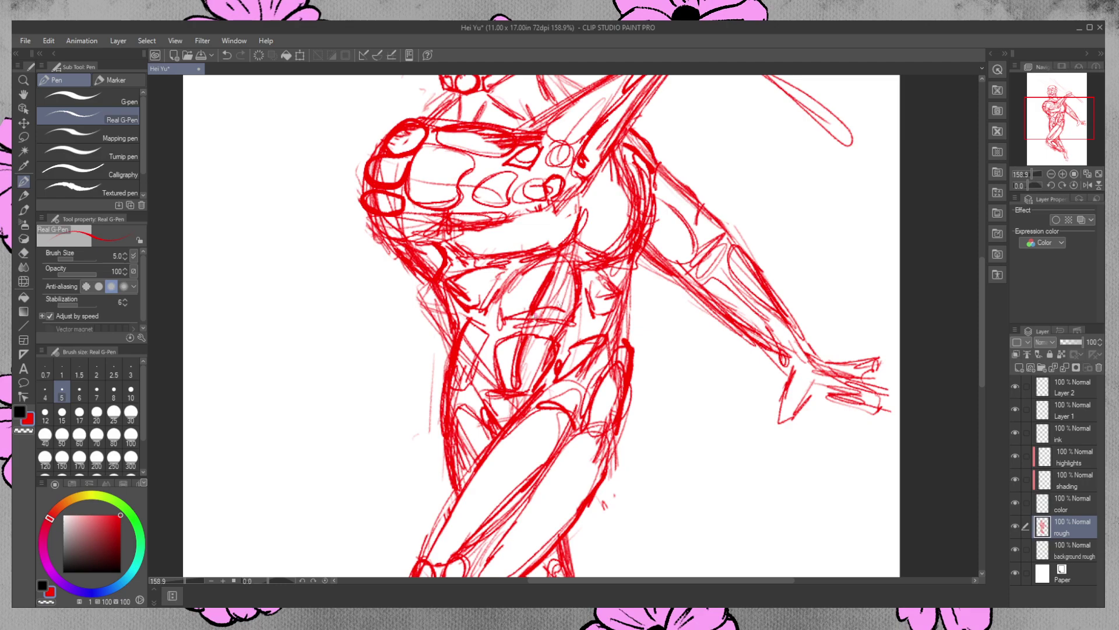
Strengthen the abdominal muscle blocks down the middle of the torso and add a contour to the far side muscles
{"action": "left_click_drag", "start_coordinate": [534, 318], "coordinate": [560, 329]}
{"action": "mouse_move", "coordinate": [571, 267]}
{"action": "left_mouse_down"}
{"action": "mouse_move", "coordinate": [571, 314]}
{"action": "mouse_move", "coordinate": [569, 258]}
{"action": "mouse_move", "coordinate": [502, 299]}
{"action": "left_mouse_up"}
{"action": "mouse_move", "coordinate": [538, 261]}
{"action": "left_mouse_down"}
{"action": "mouse_move", "coordinate": [499, 318]}
{"action": "mouse_move", "coordinate": [561, 331]}
{"action": "mouse_move", "coordinate": [491, 348]}
{"action": "mouse_move", "coordinate": [498, 340]}
{"action": "mouse_move", "coordinate": [491, 382]}
{"action": "left_mouse_up"}
{"action": "left_click_drag", "start_coordinate": [523, 327], "coordinate": [492, 389]}
{"action": "left_click_drag", "start_coordinate": [537, 337], "coordinate": [545, 330]}
{"action": "left_click_drag", "start_coordinate": [533, 387], "coordinate": [521, 405]}
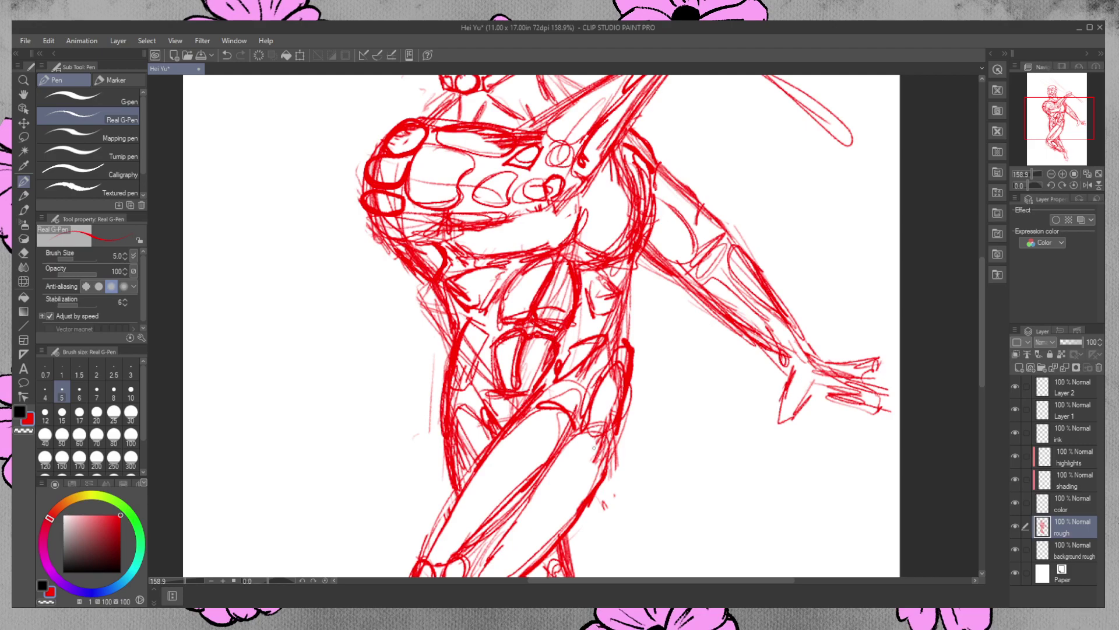
{"action": "left_click_drag", "start_coordinate": [613, 301], "coordinate": [598, 331]}
Sketch the palm, thumb and finger segments of the lowered hand
{"action": "mouse_move", "coordinate": [801, 385]}
{"action": "left_mouse_down"}
{"action": "mouse_move", "coordinate": [779, 426]}
{"action": "mouse_move", "coordinate": [822, 379]}
{"action": "mouse_move", "coordinate": [877, 402]}
{"action": "left_mouse_up"}
{"action": "mouse_move", "coordinate": [878, 399]}
{"action": "left_mouse_down"}
{"action": "mouse_move", "coordinate": [870, 413]}
{"action": "mouse_move", "coordinate": [851, 408]}
{"action": "mouse_move", "coordinate": [883, 389]}
{"action": "left_mouse_up"}
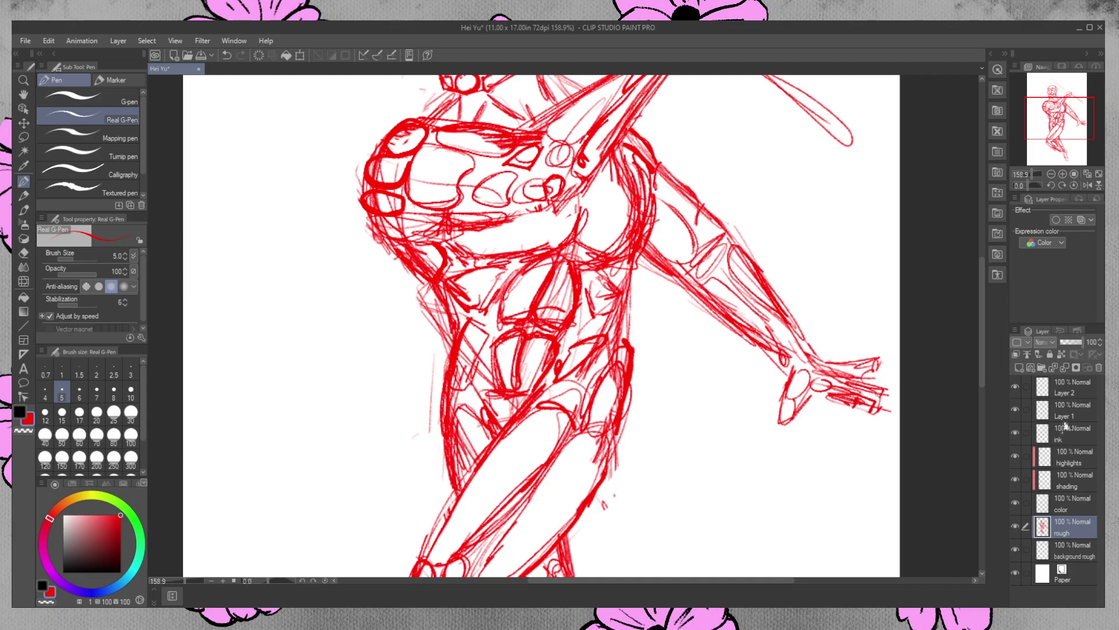
Lower the rough layer's opacity to 48% and set the Real G-Pen colour to black for inking the head
{"action": "left_click_drag", "start_coordinate": [1076, 343], "coordinate": [1071, 343]}
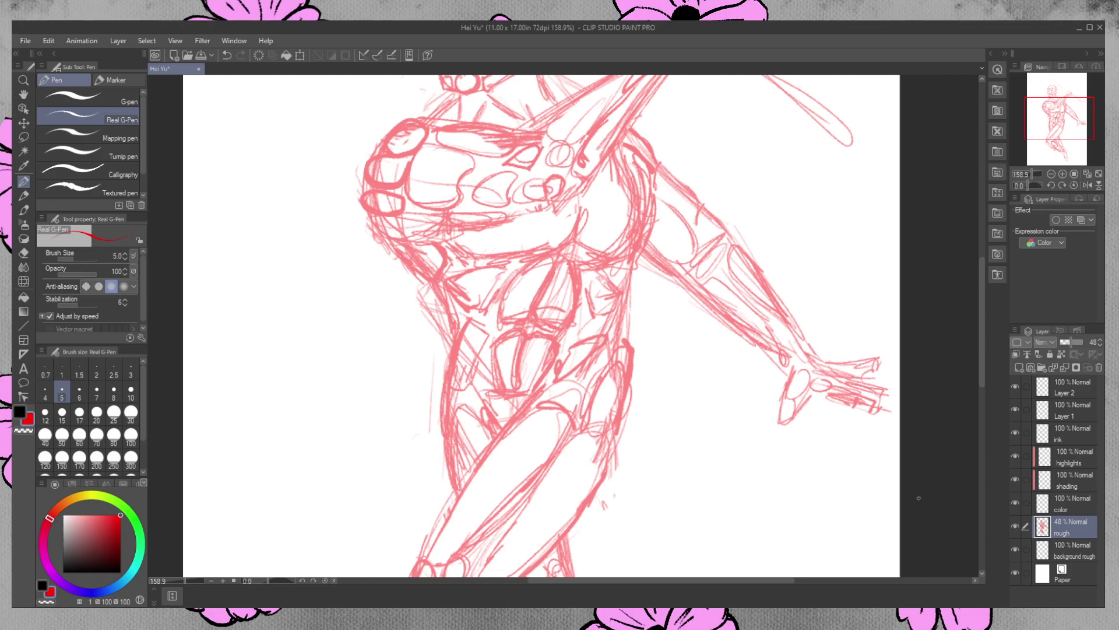
{"action": "left_click", "coordinate": [24, 80]}
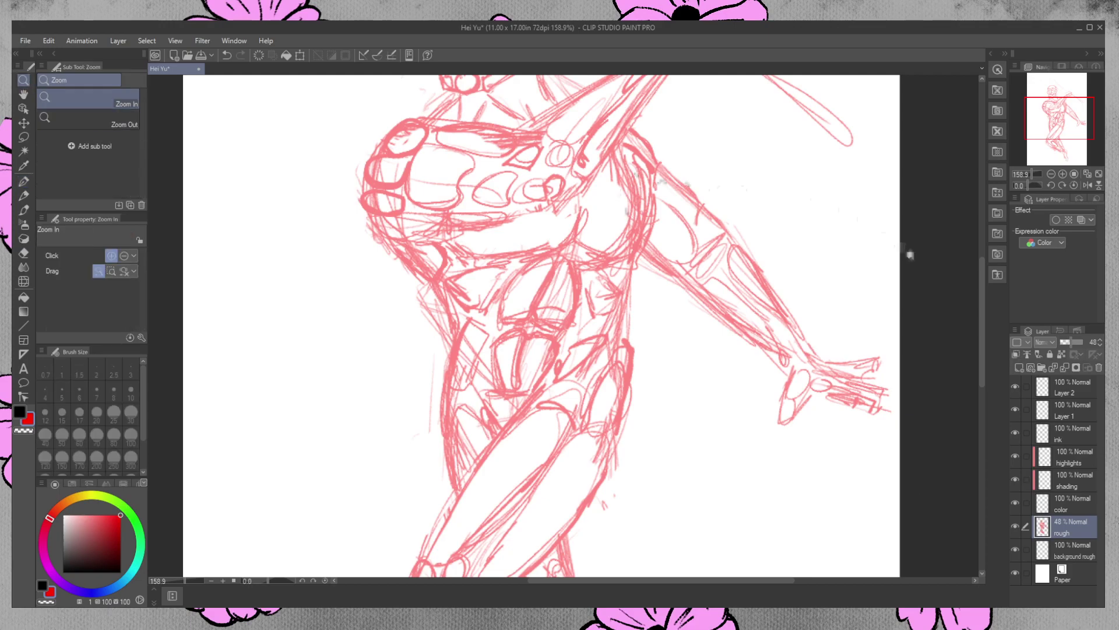
{"action": "left_click_drag", "start_coordinate": [979, 288], "coordinate": [972, 218]}
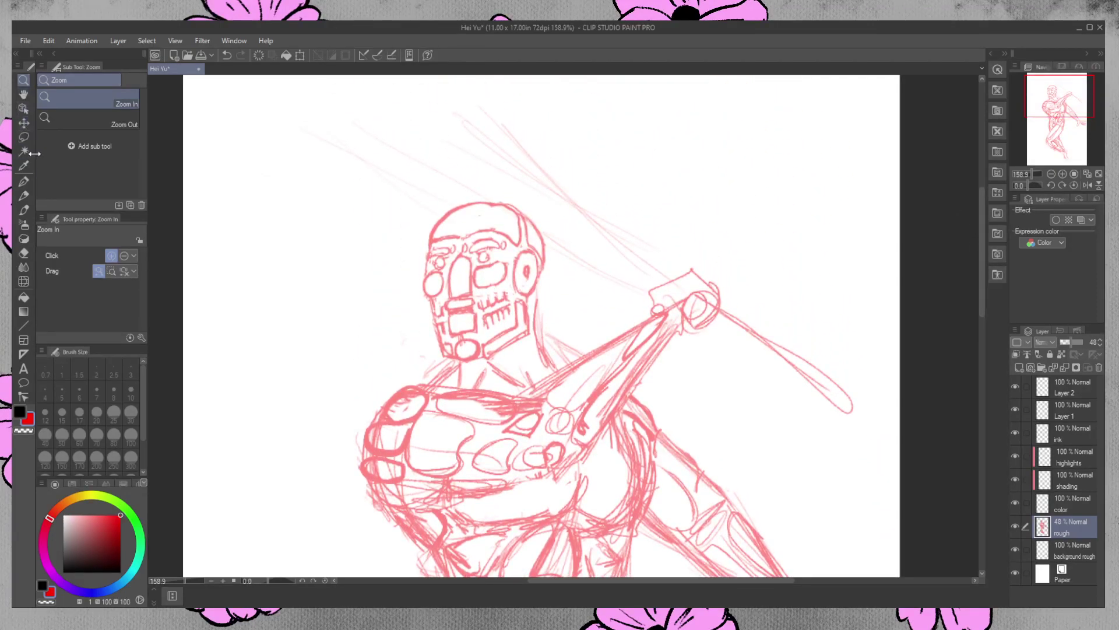
{"action": "left_click_drag", "start_coordinate": [410, 236], "coordinate": [297, 186]}
{"action": "left_click", "coordinate": [23, 183]}
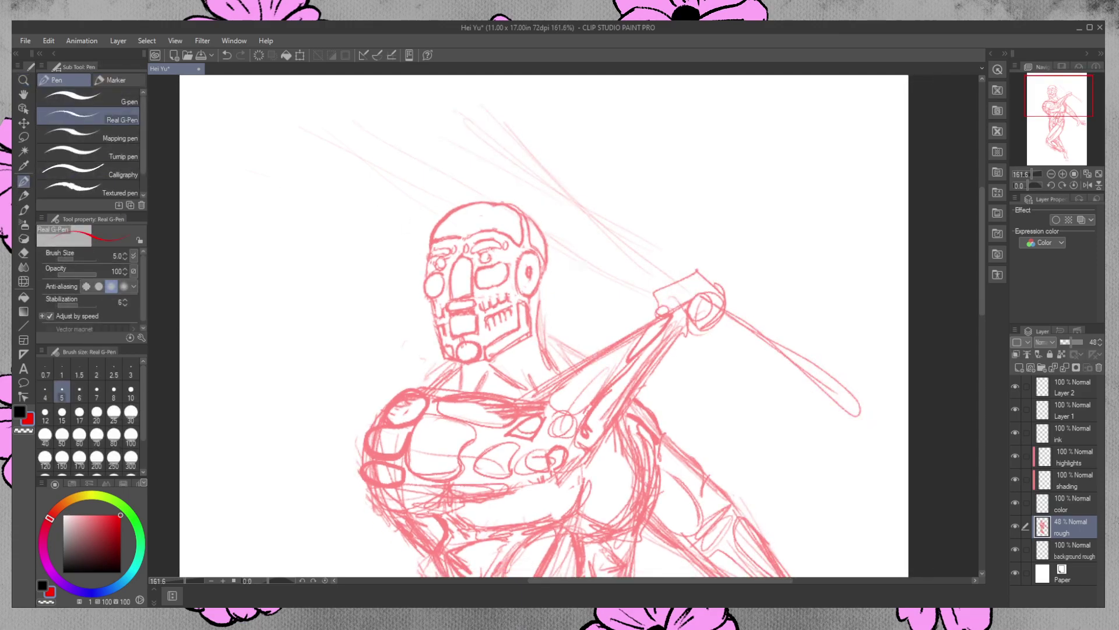
{"action": "left_click", "coordinate": [24, 409]}
{"action": "left_click", "coordinate": [23, 80]}
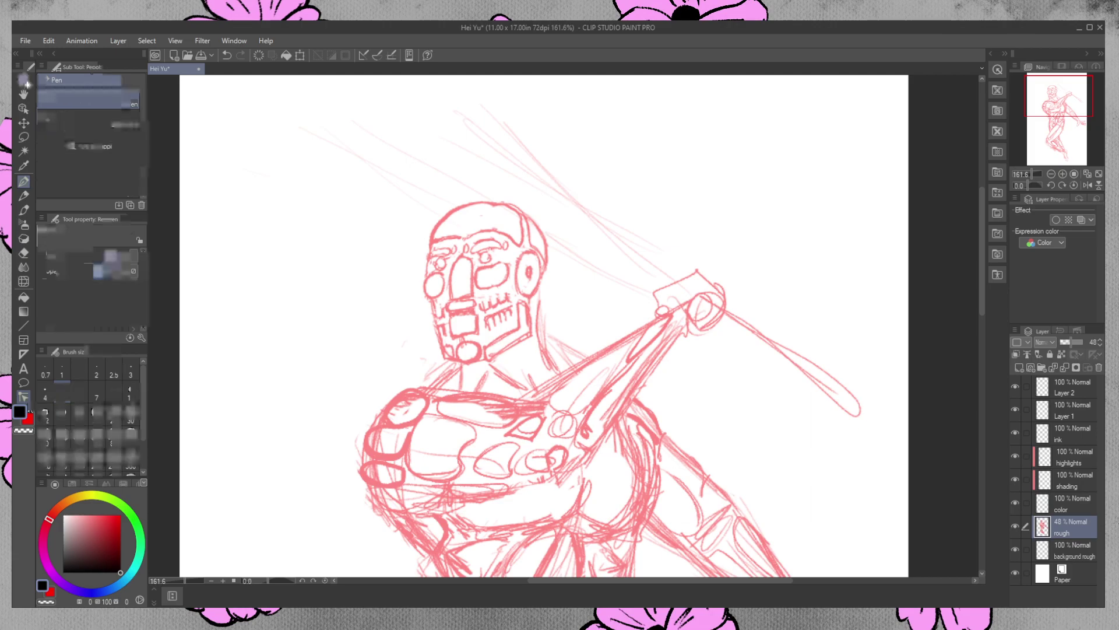
{"action": "left_click_drag", "start_coordinate": [447, 216], "coordinate": [473, 204]}
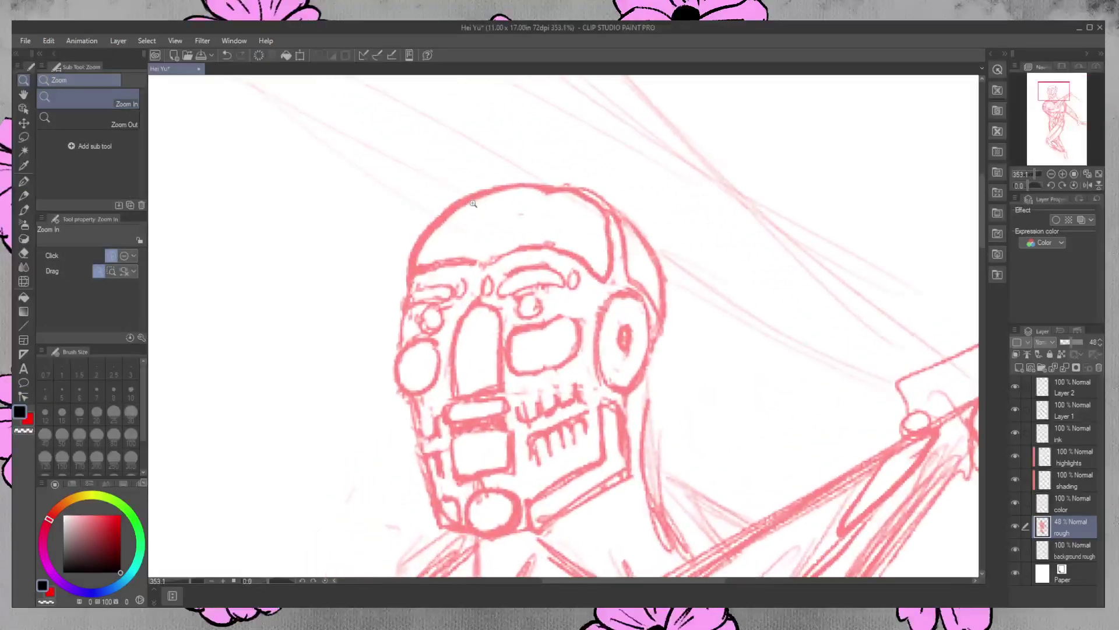
{"action": "left_click", "coordinate": [23, 181]}
{"action": "left_click_drag", "start_coordinate": [695, 582], "coordinate": [675, 581]}
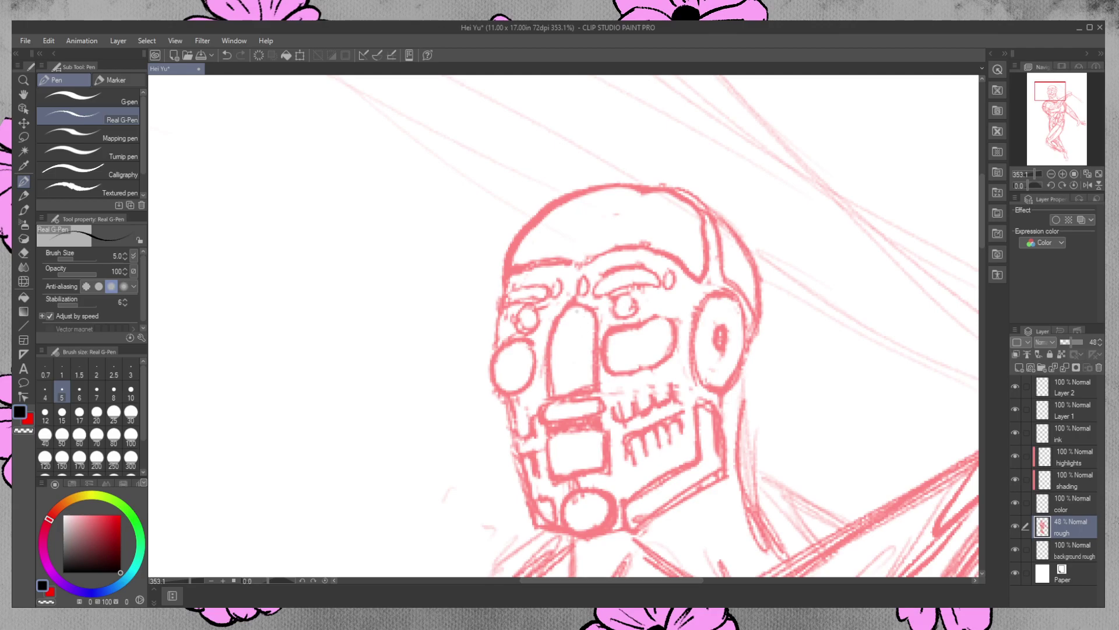
Ink the tall rounded nose plate of the mask in black on the ink layer
{"action": "mouse_move", "coordinate": [576, 301]}
{"action": "left_mouse_down"}
{"action": "mouse_move", "coordinate": [554, 323]}
{"action": "mouse_move", "coordinate": [547, 373]}
{"action": "left_mouse_up"}
{"action": "key", "text": "ctrl+z"}
{"action": "left_click", "coordinate": [1069, 430]}
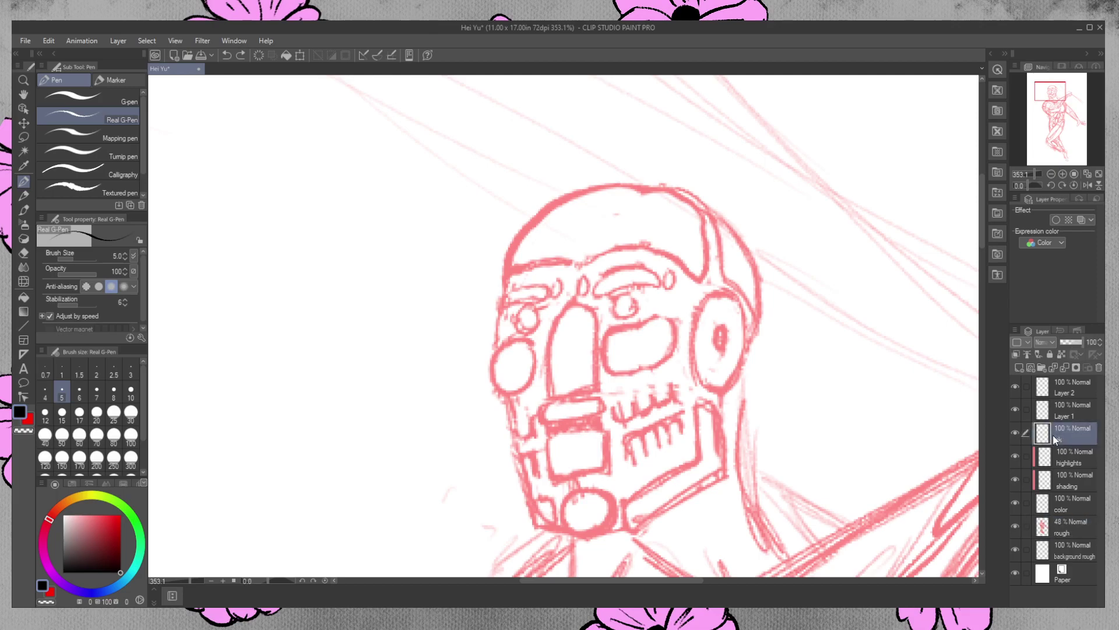
{"action": "mouse_move", "coordinate": [577, 301]}
{"action": "left_mouse_down"}
{"action": "mouse_move", "coordinate": [545, 346]}
{"action": "mouse_move", "coordinate": [548, 393]}
{"action": "left_mouse_up"}
{"action": "mouse_move", "coordinate": [590, 309]}
{"action": "left_mouse_down"}
{"action": "mouse_move", "coordinate": [595, 391]}
{"action": "mouse_move", "coordinate": [552, 397]}
{"action": "mouse_move", "coordinate": [592, 395]}
{"action": "left_mouse_up"}
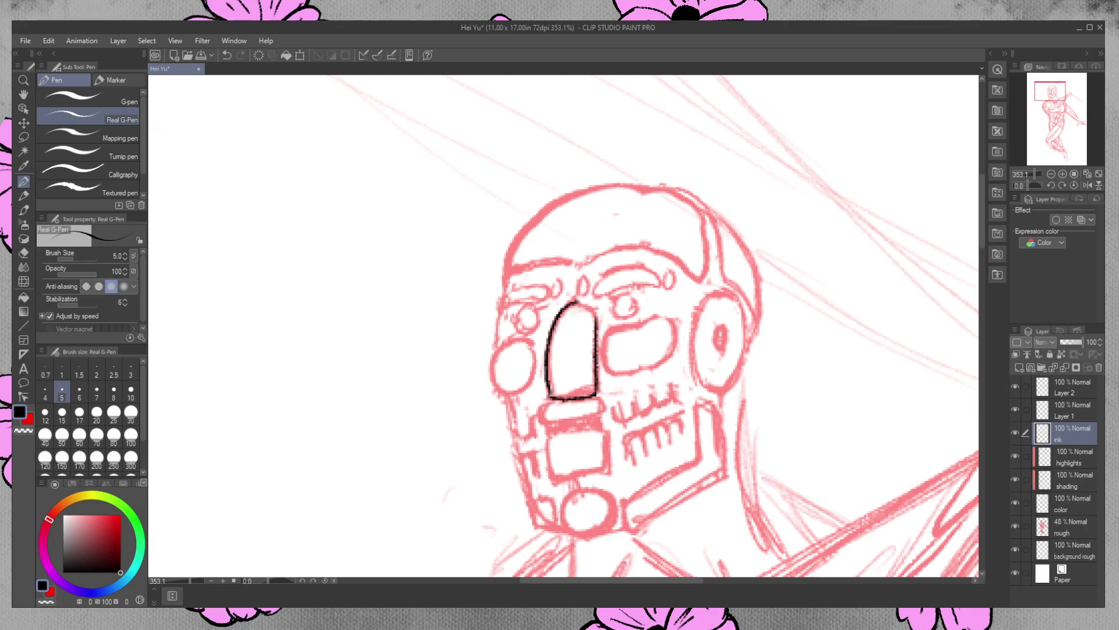
{"action": "left_click_drag", "start_coordinate": [591, 312], "coordinate": [570, 303]}
Ink the narrow horizontal bar beneath the nose plate and clean up its outline
{"action": "mouse_move", "coordinate": [549, 404]}
{"action": "left_mouse_down"}
{"action": "mouse_move", "coordinate": [544, 421]}
{"action": "mouse_move", "coordinate": [586, 425]}
{"action": "mouse_move", "coordinate": [601, 409]}
{"action": "left_mouse_up"}
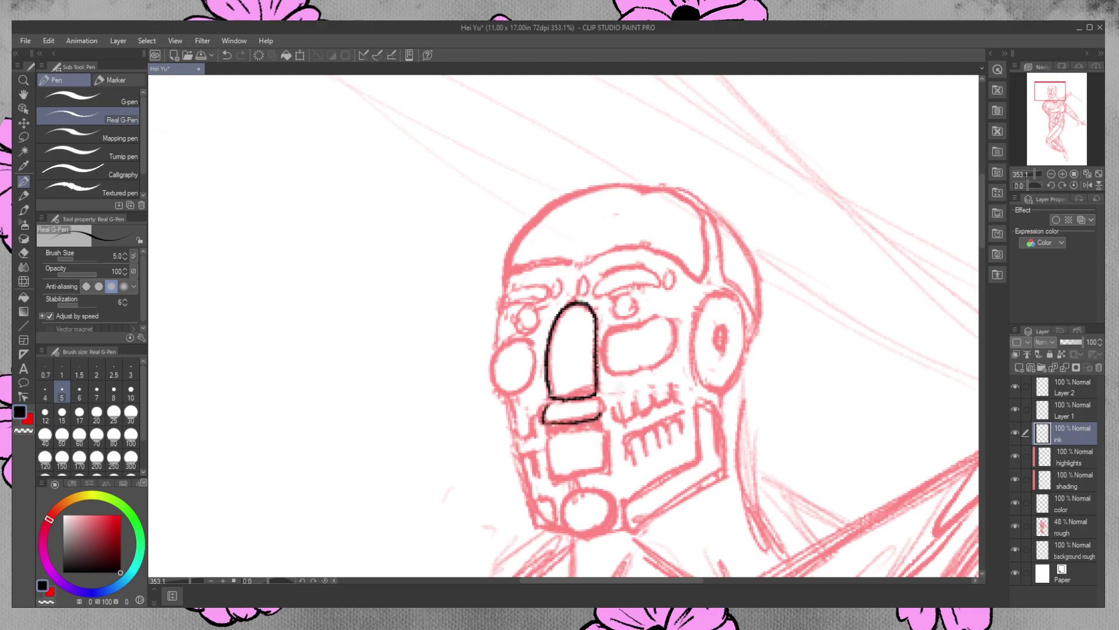
{"action": "key", "text": "ctrl+z"}
{"action": "mouse_move", "coordinate": [544, 422]}
{"action": "left_mouse_down"}
{"action": "mouse_move", "coordinate": [603, 415]}
{"action": "mouse_move", "coordinate": [583, 401]}
{"action": "mouse_move", "coordinate": [600, 406]}
{"action": "left_mouse_up"}
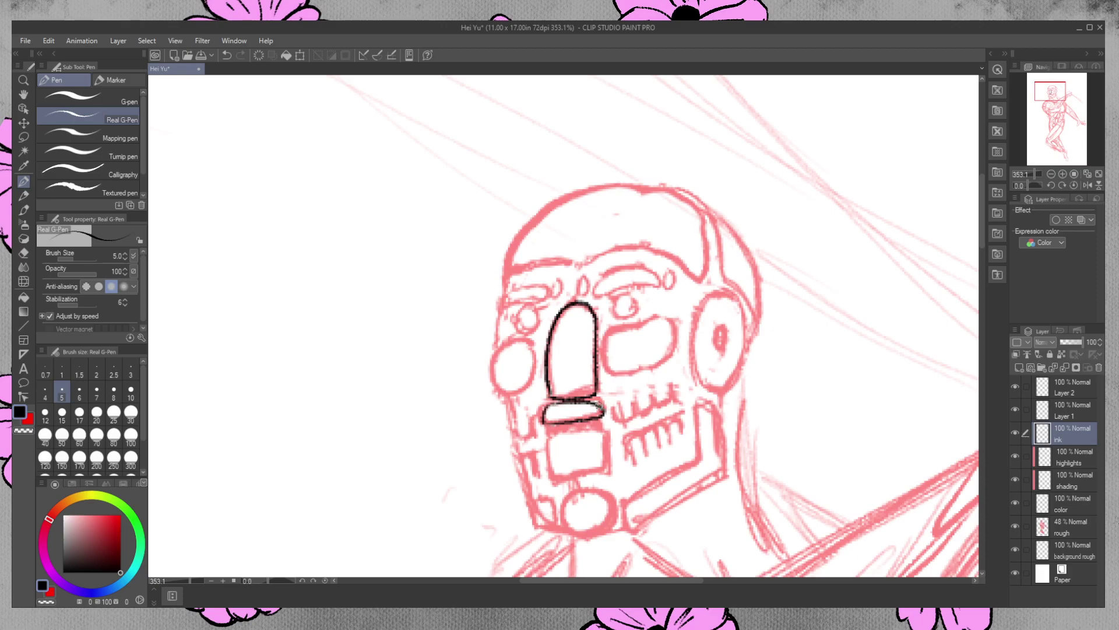
{"action": "left_click", "coordinate": [23, 253]}
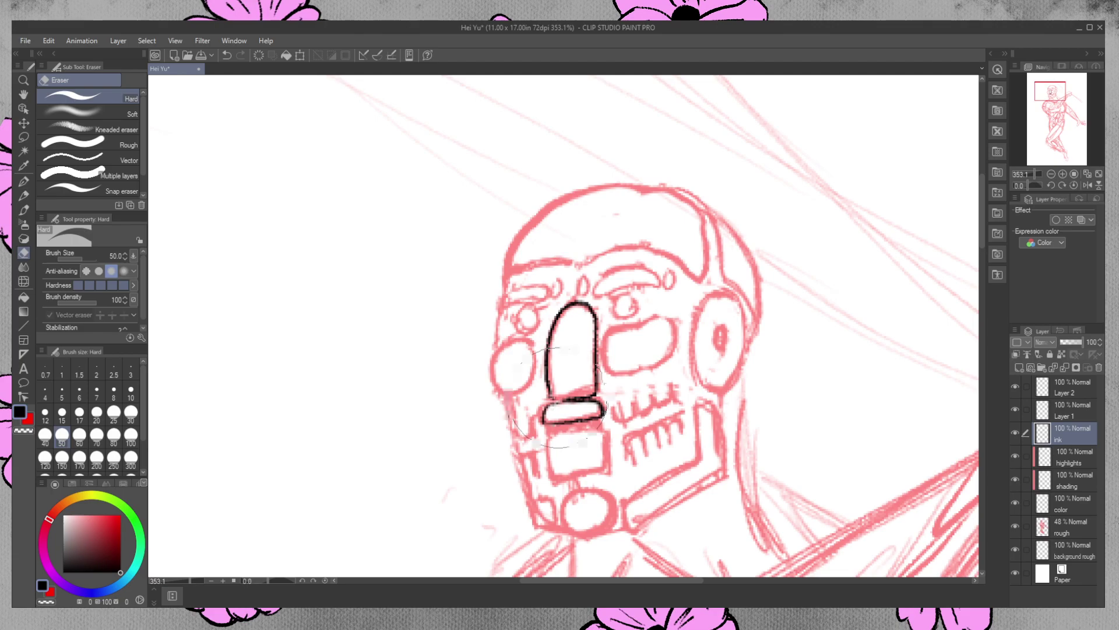
{"action": "left_click", "coordinate": [24, 181]}
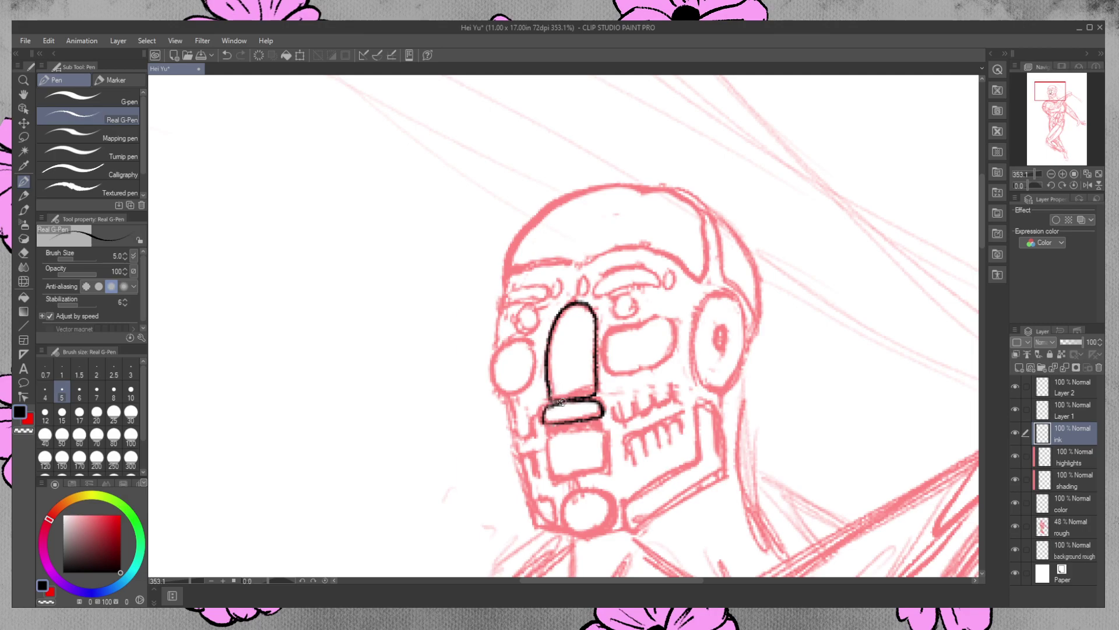
Ink the square mouth plate below the narrow bar
{"action": "mouse_move", "coordinate": [551, 437]}
{"action": "left_mouse_down"}
{"action": "mouse_move", "coordinate": [602, 430]}
{"action": "mouse_move", "coordinate": [604, 466]}
{"action": "left_mouse_up"}
{"action": "mouse_move", "coordinate": [550, 436]}
{"action": "left_mouse_down"}
{"action": "mouse_move", "coordinate": [556, 477]}
{"action": "mouse_move", "coordinate": [606, 470]}
{"action": "left_mouse_up"}
{"action": "key", "text": "ctrl+z"}
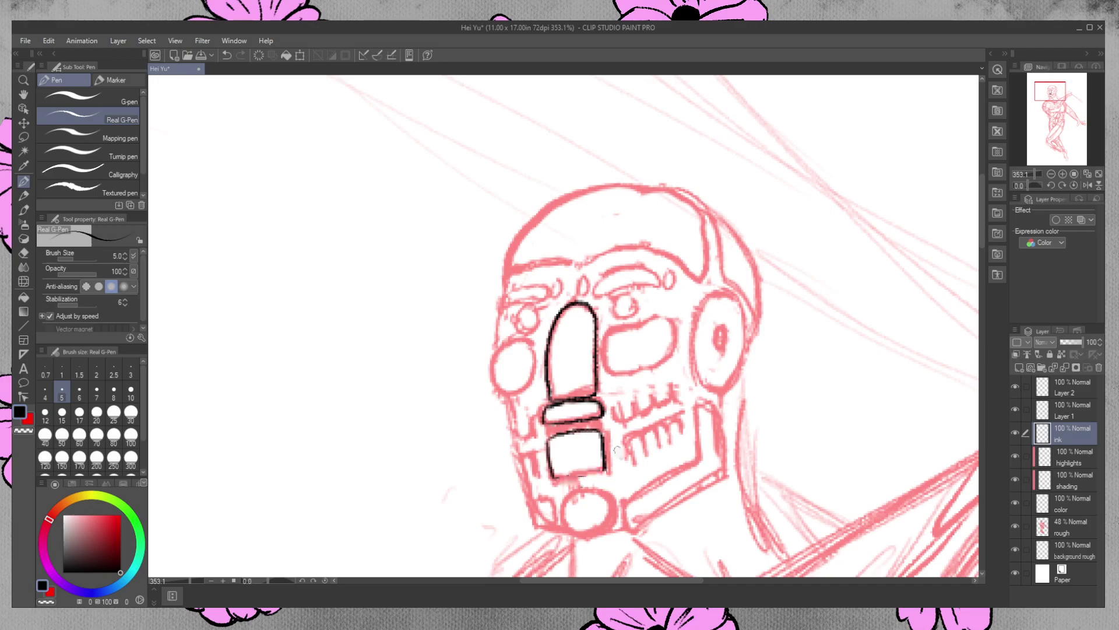
{"action": "left_click_drag", "start_coordinate": [554, 483], "coordinate": [606, 472]}
{"action": "key", "text": "ctrl+z"}
Ink the teeth and small jaw piece along the far edge of the mask
{"action": "mouse_move", "coordinate": [530, 417]}
{"action": "left_mouse_down"}
{"action": "mouse_move", "coordinate": [520, 409]}
{"action": "mouse_move", "coordinate": [514, 436]}
{"action": "mouse_move", "coordinate": [507, 399]}
{"action": "mouse_move", "coordinate": [511, 431]}
{"action": "left_mouse_up"}
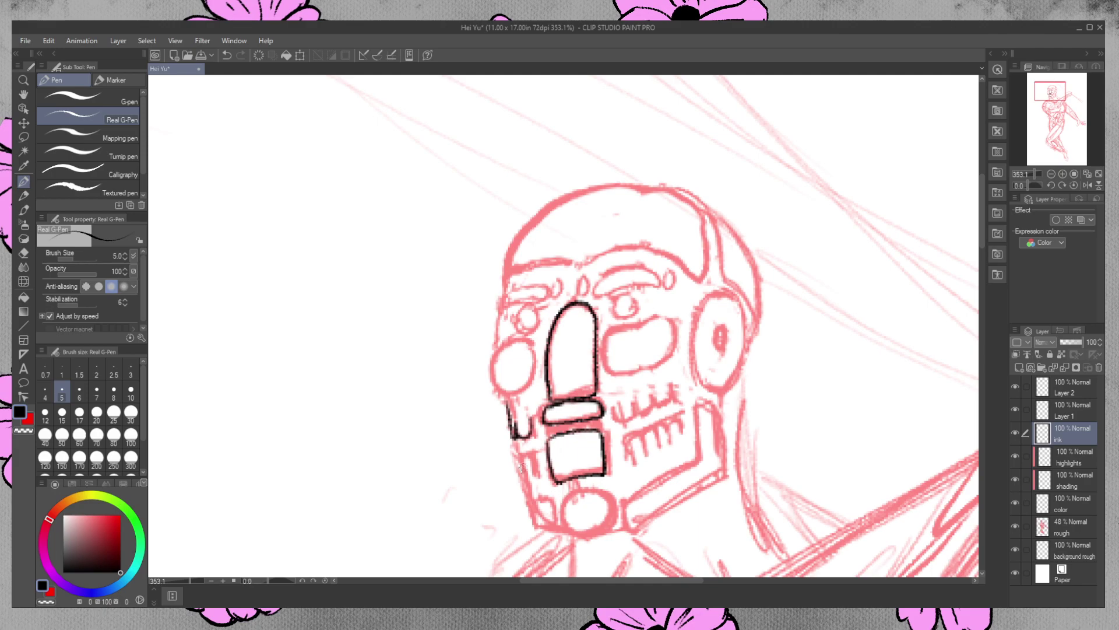
{"action": "mouse_move", "coordinate": [533, 451]}
{"action": "left_mouse_down"}
{"action": "mouse_move", "coordinate": [527, 474]}
{"action": "mouse_move", "coordinate": [537, 473]}
{"action": "mouse_move", "coordinate": [514, 462]}
{"action": "mouse_move", "coordinate": [524, 489]}
{"action": "mouse_move", "coordinate": [527, 462]}
{"action": "left_mouse_up"}
{"action": "mouse_move", "coordinate": [526, 482]}
{"action": "left_mouse_down"}
{"action": "mouse_move", "coordinate": [538, 500]}
{"action": "mouse_move", "coordinate": [532, 513]}
{"action": "mouse_move", "coordinate": [550, 525]}
{"action": "mouse_move", "coordinate": [557, 507]}
{"action": "mouse_move", "coordinate": [538, 497]}
{"action": "left_mouse_up"}
Ink the angled jaw plate running from the chin up toward the ear
{"action": "left_click_drag", "start_coordinate": [623, 497], "coordinate": [701, 456]}
{"action": "mouse_move", "coordinate": [623, 497]}
{"action": "left_mouse_down"}
{"action": "mouse_move", "coordinate": [645, 516]}
{"action": "mouse_move", "coordinate": [726, 471]}
{"action": "left_mouse_up"}
{"action": "left_click_drag", "start_coordinate": [718, 401], "coordinate": [728, 475]}
{"action": "mouse_move", "coordinate": [723, 403]}
{"action": "left_mouse_down"}
{"action": "mouse_move", "coordinate": [701, 403]}
{"action": "mouse_move", "coordinate": [706, 458]}
{"action": "left_mouse_up"}
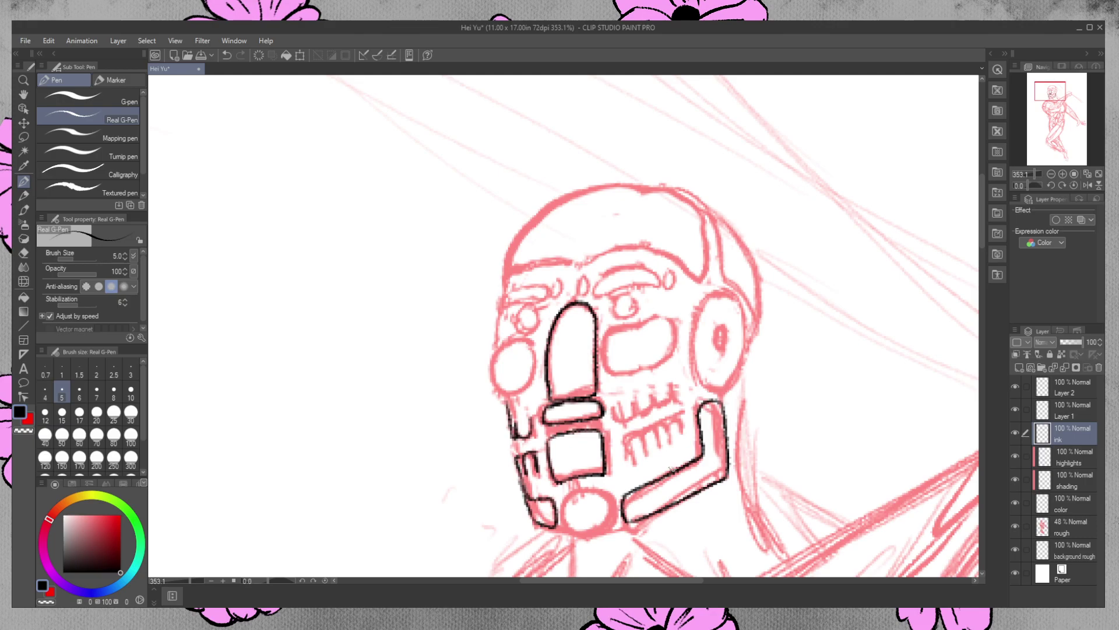
Ink the round chin piece between the two jaw plates
{"action": "mouse_move", "coordinate": [563, 496]}
{"action": "left_mouse_down"}
{"action": "mouse_move", "coordinate": [614, 509]}
{"action": "mouse_move", "coordinate": [607, 500]}
{"action": "mouse_move", "coordinate": [601, 531]}
{"action": "mouse_move", "coordinate": [584, 534]}
{"action": "mouse_move", "coordinate": [564, 501]}
{"action": "left_mouse_up"}
{"action": "key", "text": "ctrl+z"}
{"action": "key", "text": "ctrl+z"}
{"action": "mouse_move", "coordinate": [559, 512]}
{"action": "left_mouse_down"}
{"action": "mouse_move", "coordinate": [577, 536]}
{"action": "mouse_move", "coordinate": [612, 506]}
{"action": "mouse_move", "coordinate": [612, 482]}
{"action": "mouse_move", "coordinate": [612, 516]}
{"action": "mouse_move", "coordinate": [604, 509]}
{"action": "left_mouse_up"}
{"action": "key", "text": "ctrl+z"}
Clean up the chin outline and extend the front end of the angled jaw plate toward the chin piece
{"action": "left_click", "coordinate": [23, 255]}
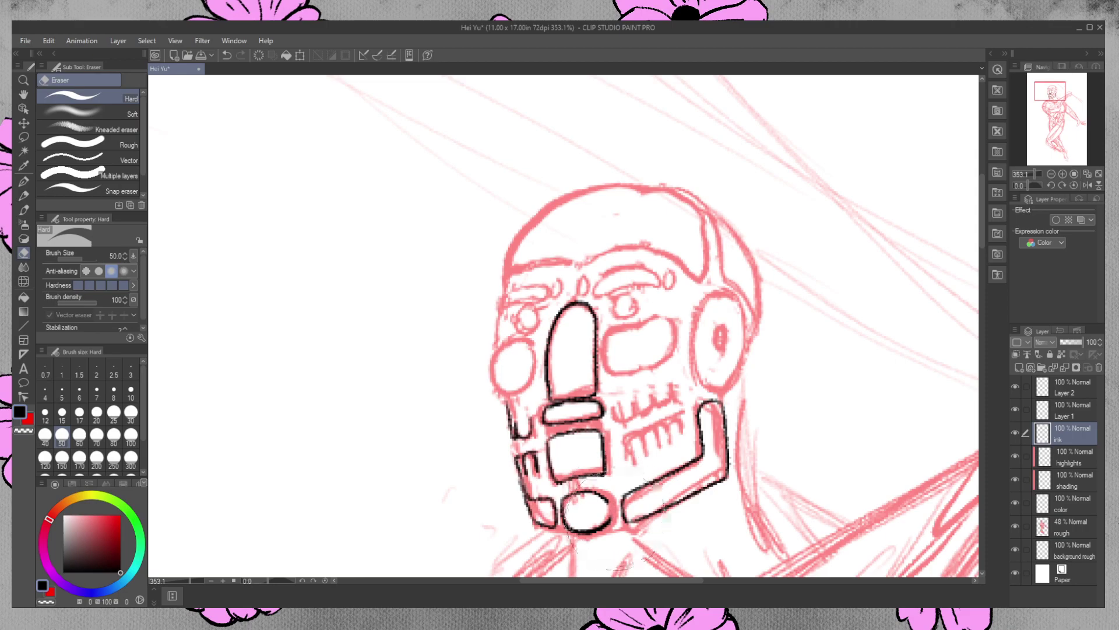
{"action": "left_click", "coordinate": [23, 182]}
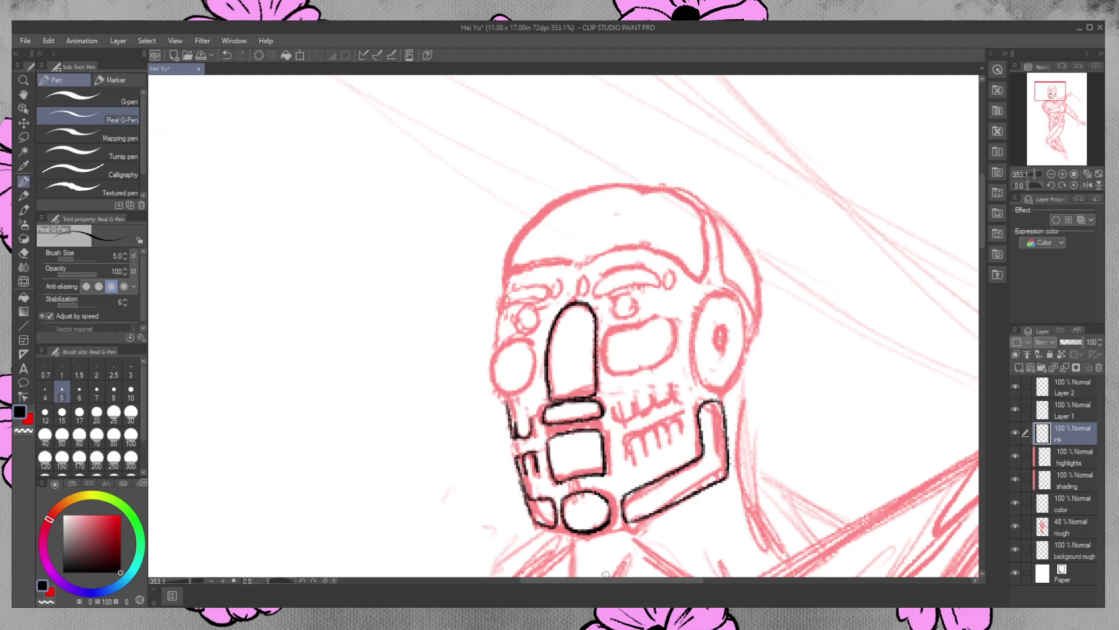
{"action": "mouse_move", "coordinate": [622, 517]}
{"action": "left_mouse_down"}
{"action": "mouse_move", "coordinate": [631, 491]}
{"action": "mouse_move", "coordinate": [616, 504]}
{"action": "mouse_move", "coordinate": [623, 495]}
{"action": "mouse_move", "coordinate": [617, 524]}
{"action": "mouse_move", "coordinate": [636, 524]}
{"action": "left_mouse_up"}
{"action": "left_click", "coordinate": [24, 253]}
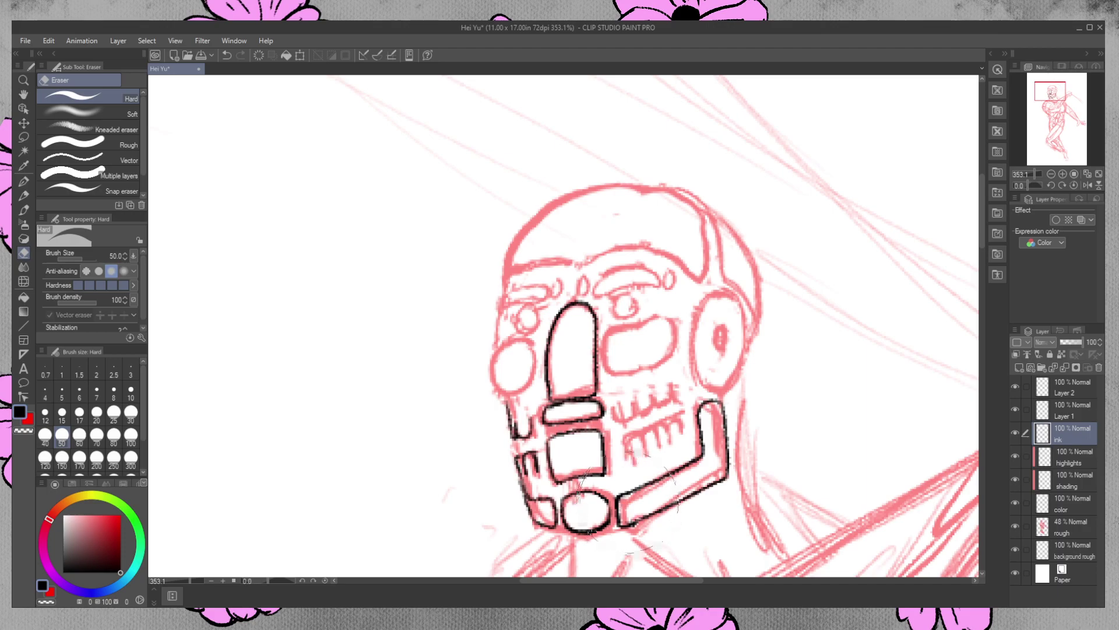
Strengthen the jaw plate's lower edge and ink the upper and lower rows of teeth on the near side of the mask
{"action": "left_click", "coordinate": [24, 181]}
{"action": "left_click_drag", "start_coordinate": [627, 522], "coordinate": [718, 484]}
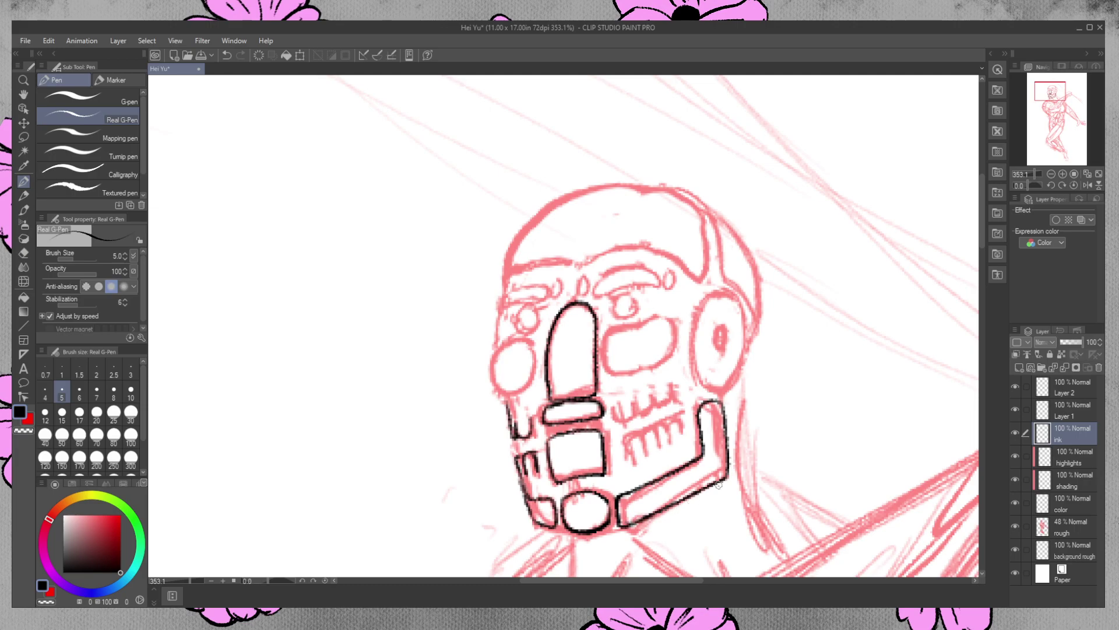
{"action": "mouse_move", "coordinate": [636, 453]}
{"action": "left_mouse_down"}
{"action": "mouse_move", "coordinate": [659, 441]}
{"action": "mouse_move", "coordinate": [665, 424]}
{"action": "mouse_move", "coordinate": [672, 433]}
{"action": "mouse_move", "coordinate": [667, 420]}
{"action": "mouse_move", "coordinate": [687, 435]}
{"action": "left_mouse_up"}
{"action": "mouse_move", "coordinate": [615, 405]}
{"action": "left_mouse_down"}
{"action": "mouse_move", "coordinate": [633, 416]}
{"action": "mouse_move", "coordinate": [650, 399]}
{"action": "mouse_move", "coordinate": [676, 402]}
{"action": "mouse_move", "coordinate": [687, 386]}
{"action": "left_mouse_up"}
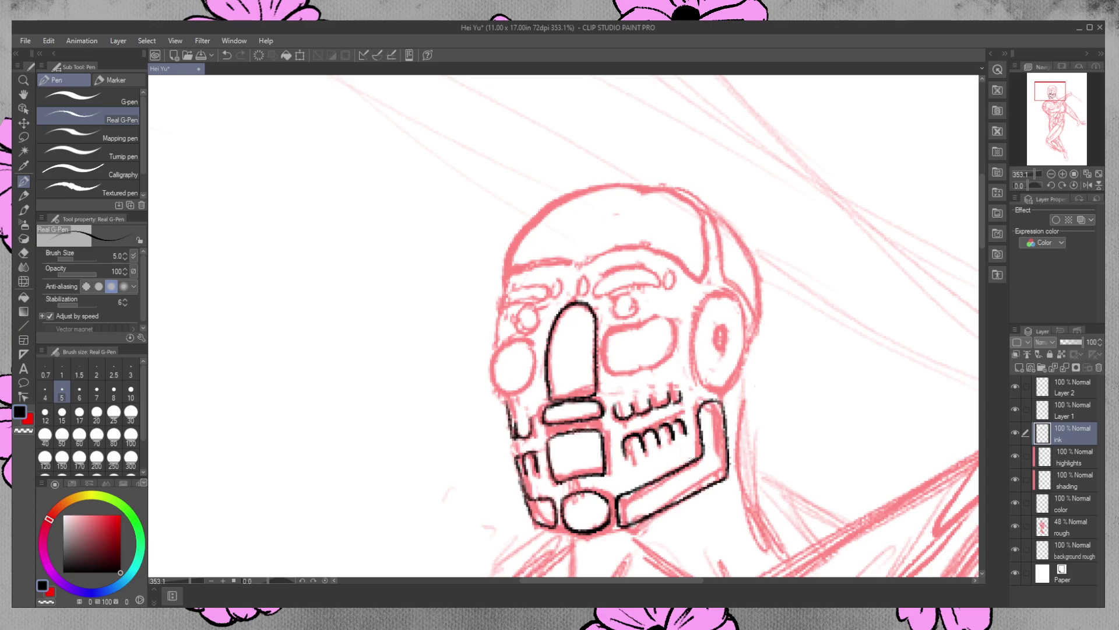
Ink the oval ear piece with the small elongated oval at its center
{"action": "mouse_move", "coordinate": [701, 381]}
{"action": "left_mouse_down"}
{"action": "mouse_move", "coordinate": [731, 383]}
{"action": "mouse_move", "coordinate": [735, 372]}
{"action": "left_mouse_up"}
{"action": "left_click_drag", "start_coordinate": [742, 300], "coordinate": [736, 377]}
{"action": "mouse_move", "coordinate": [739, 297]}
{"action": "left_mouse_down"}
{"action": "mouse_move", "coordinate": [700, 313]}
{"action": "mouse_move", "coordinate": [720, 357]}
{"action": "mouse_move", "coordinate": [697, 309]}
{"action": "mouse_move", "coordinate": [692, 366]}
{"action": "left_mouse_up"}
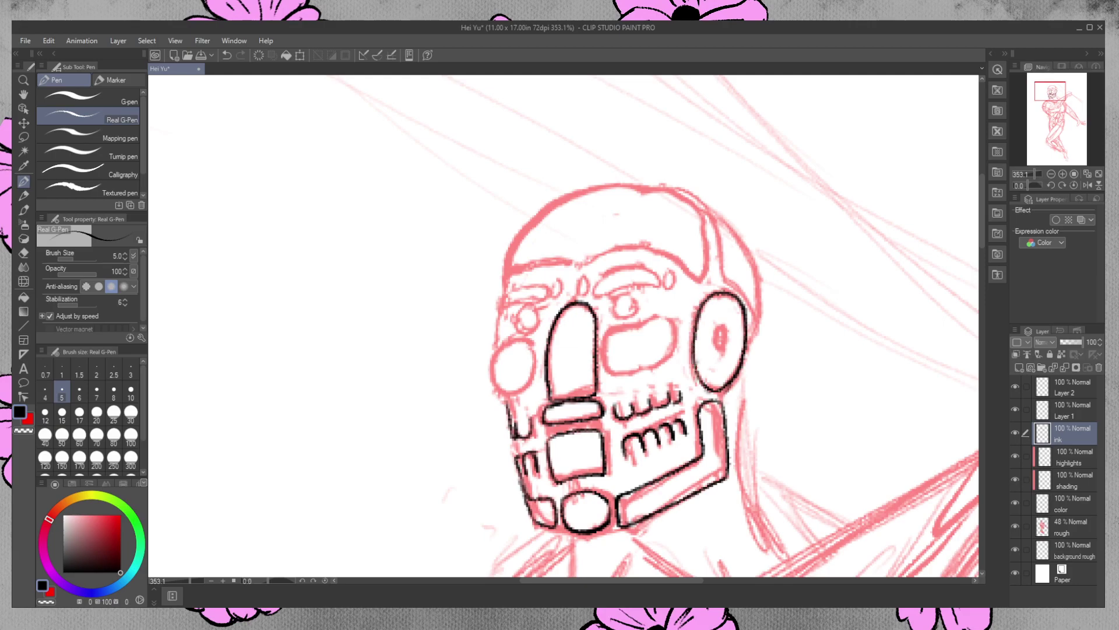
{"action": "left_click_drag", "start_coordinate": [720, 327], "coordinate": [722, 349]}
Ink the rounded cheek plate under the near eye and clean up its lower edge
{"action": "mouse_move", "coordinate": [636, 321]}
{"action": "left_mouse_down"}
{"action": "mouse_move", "coordinate": [605, 352]}
{"action": "mouse_move", "coordinate": [623, 379]}
{"action": "mouse_move", "coordinate": [610, 367]}
{"action": "mouse_move", "coordinate": [672, 356]}
{"action": "mouse_move", "coordinate": [646, 322]}
{"action": "mouse_move", "coordinate": [669, 318]}
{"action": "mouse_move", "coordinate": [661, 373]}
{"action": "left_mouse_up"}
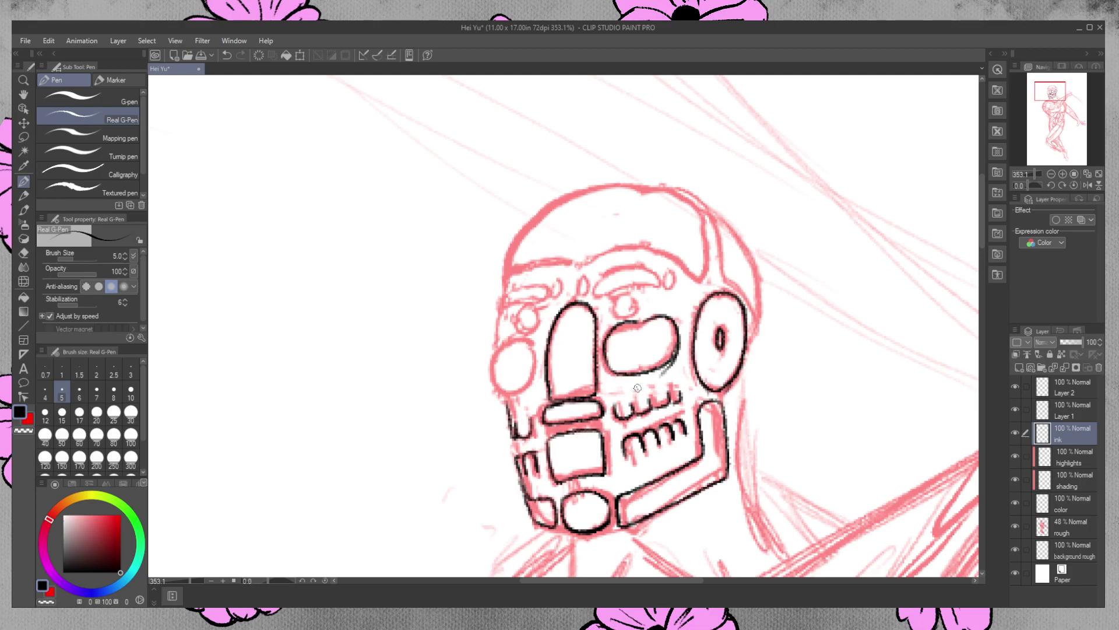
{"action": "key", "text": "e"}
{"action": "left_click_drag", "start_coordinate": [673, 361], "coordinate": [662, 374]}
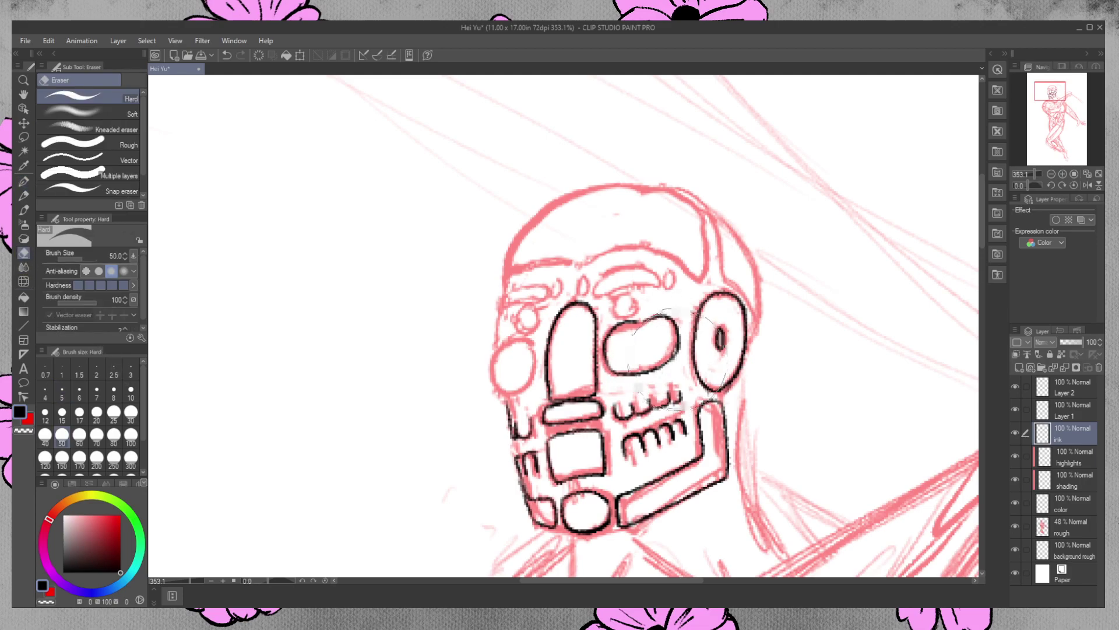
Ink the round cheek plate on the far side of the mask and the two circular eyes
{"action": "left_click", "coordinate": [23, 182]}
{"action": "mouse_move", "coordinate": [505, 344]}
{"action": "left_mouse_down"}
{"action": "mouse_move", "coordinate": [529, 338]}
{"action": "mouse_move", "coordinate": [537, 380]}
{"action": "mouse_move", "coordinate": [515, 400]}
{"action": "mouse_move", "coordinate": [504, 390]}
{"action": "left_mouse_up"}
{"action": "mouse_move", "coordinate": [513, 340]}
{"action": "left_mouse_down"}
{"action": "mouse_move", "coordinate": [493, 347]}
{"action": "mouse_move", "coordinate": [488, 363]}
{"action": "mouse_move", "coordinate": [512, 398]}
{"action": "mouse_move", "coordinate": [511, 344]}
{"action": "left_mouse_up"}
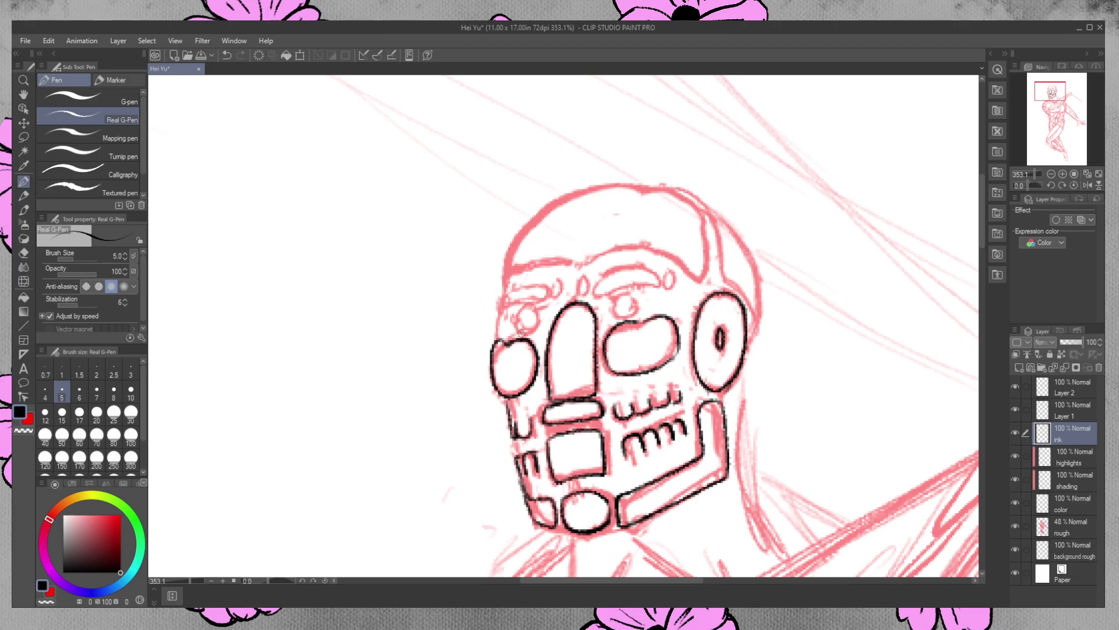
{"action": "mouse_move", "coordinate": [624, 296]}
{"action": "left_mouse_down"}
{"action": "mouse_move", "coordinate": [619, 315]}
{"action": "mouse_move", "coordinate": [635, 314]}
{"action": "mouse_move", "coordinate": [639, 298]}
{"action": "mouse_move", "coordinate": [617, 296]}
{"action": "left_mouse_up"}
{"action": "mouse_move", "coordinate": [532, 309]}
{"action": "left_mouse_down"}
{"action": "mouse_move", "coordinate": [516, 329]}
{"action": "mouse_move", "coordinate": [538, 331]}
{"action": "mouse_move", "coordinate": [534, 309]}
{"action": "left_mouse_up"}
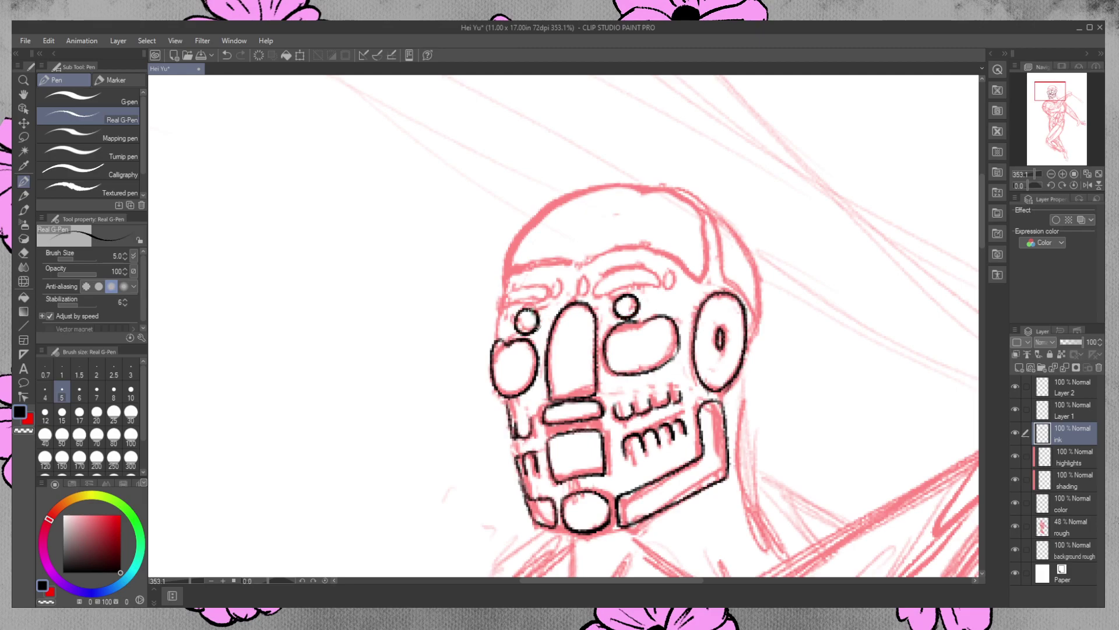
Ink both eyebrow plates, the small ovals beside them and the far edge of the face down to the cheek
{"action": "mouse_move", "coordinate": [599, 281]}
{"action": "left_mouse_down"}
{"action": "mouse_move", "coordinate": [656, 286]}
{"action": "mouse_move", "coordinate": [618, 269]}
{"action": "mouse_move", "coordinate": [643, 265]}
{"action": "mouse_move", "coordinate": [658, 286]}
{"action": "mouse_move", "coordinate": [671, 275]}
{"action": "left_mouse_up"}
{"action": "mouse_move", "coordinate": [588, 275]}
{"action": "left_mouse_down"}
{"action": "mouse_move", "coordinate": [585, 292]}
{"action": "mouse_move", "coordinate": [588, 279]}
{"action": "mouse_move", "coordinate": [559, 295]}
{"action": "mouse_move", "coordinate": [560, 278]}
{"action": "mouse_move", "coordinate": [521, 284]}
{"action": "mouse_move", "coordinate": [502, 307]}
{"action": "mouse_move", "coordinate": [536, 281]}
{"action": "mouse_move", "coordinate": [512, 283]}
{"action": "mouse_move", "coordinate": [508, 306]}
{"action": "mouse_move", "coordinate": [531, 302]}
{"action": "mouse_move", "coordinate": [544, 282]}
{"action": "mouse_move", "coordinate": [518, 284]}
{"action": "mouse_move", "coordinate": [517, 302]}
{"action": "left_mouse_up"}
{"action": "key", "text": "ctrl+z"}
{"action": "mouse_move", "coordinate": [501, 302]}
{"action": "left_mouse_down"}
{"action": "mouse_move", "coordinate": [536, 301]}
{"action": "mouse_move", "coordinate": [500, 338]}
{"action": "left_mouse_up"}
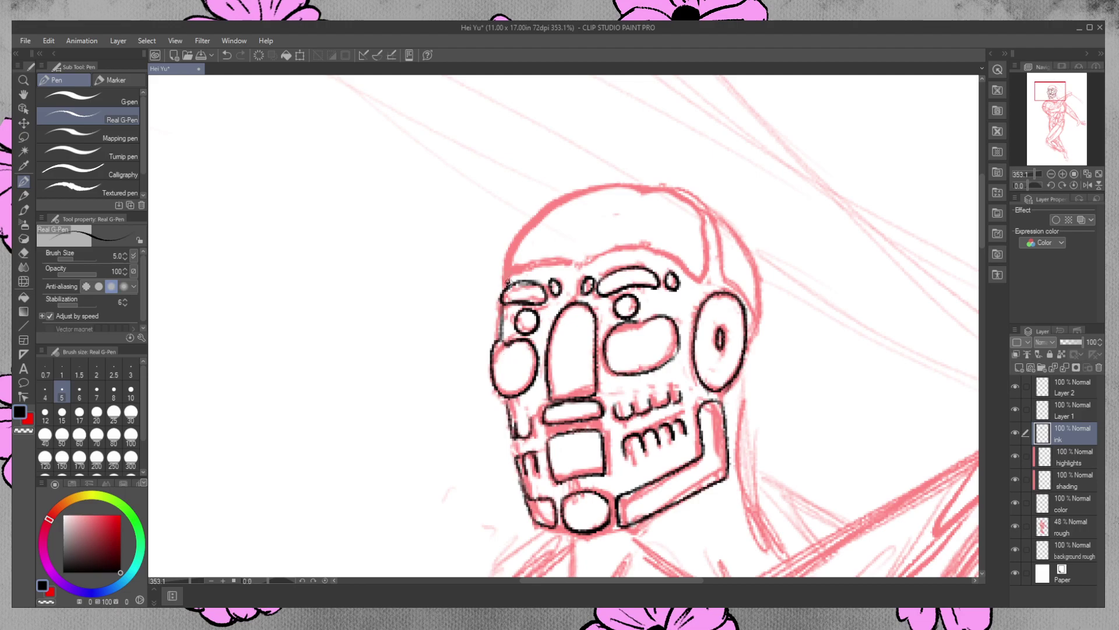
Ink the curved brow line across the forehead over both eyebrows, joining its two arcs above the nose
{"action": "mouse_move", "coordinate": [529, 266]}
{"action": "left_mouse_down"}
{"action": "mouse_move", "coordinate": [651, 248]}
{"action": "mouse_move", "coordinate": [698, 279]}
{"action": "mouse_move", "coordinate": [579, 256]}
{"action": "left_mouse_up"}
{"action": "key", "text": "ctrl+z"}
{"action": "key", "text": "ctrl+z"}
{"action": "left_click_drag", "start_coordinate": [693, 276], "coordinate": [576, 263]}
{"action": "key", "text": "ctrl+z"}
{"action": "mouse_move", "coordinate": [692, 276]}
{"action": "left_mouse_down"}
{"action": "mouse_move", "coordinate": [574, 266]}
{"action": "mouse_move", "coordinate": [696, 280]}
{"action": "left_mouse_up"}
{"action": "key", "text": "ctrl+z"}
{"action": "key", "text": "ctrl+z"}
{"action": "mouse_move", "coordinate": [585, 265]}
{"action": "left_mouse_down"}
{"action": "mouse_move", "coordinate": [655, 254]}
{"action": "mouse_move", "coordinate": [700, 281]}
{"action": "left_mouse_up"}
{"action": "key", "text": "ctrl+z"}
{"action": "mouse_move", "coordinate": [580, 266]}
{"action": "left_mouse_down"}
{"action": "mouse_move", "coordinate": [618, 256]}
{"action": "mouse_move", "coordinate": [700, 283]}
{"action": "left_mouse_up"}
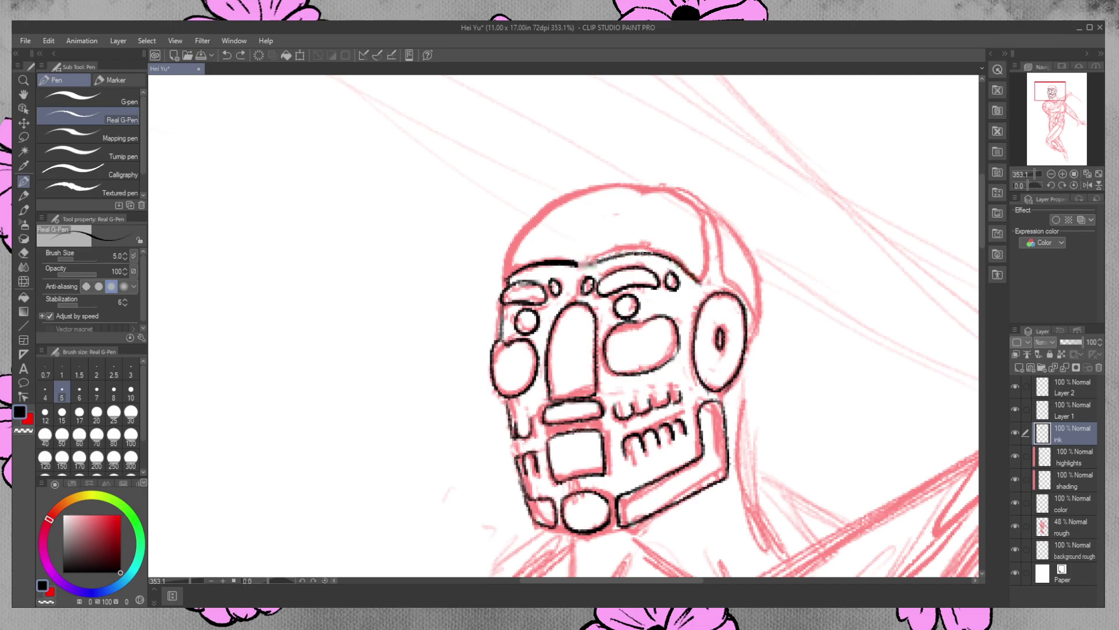
{"action": "left_click_drag", "start_coordinate": [574, 262], "coordinate": [600, 263]}
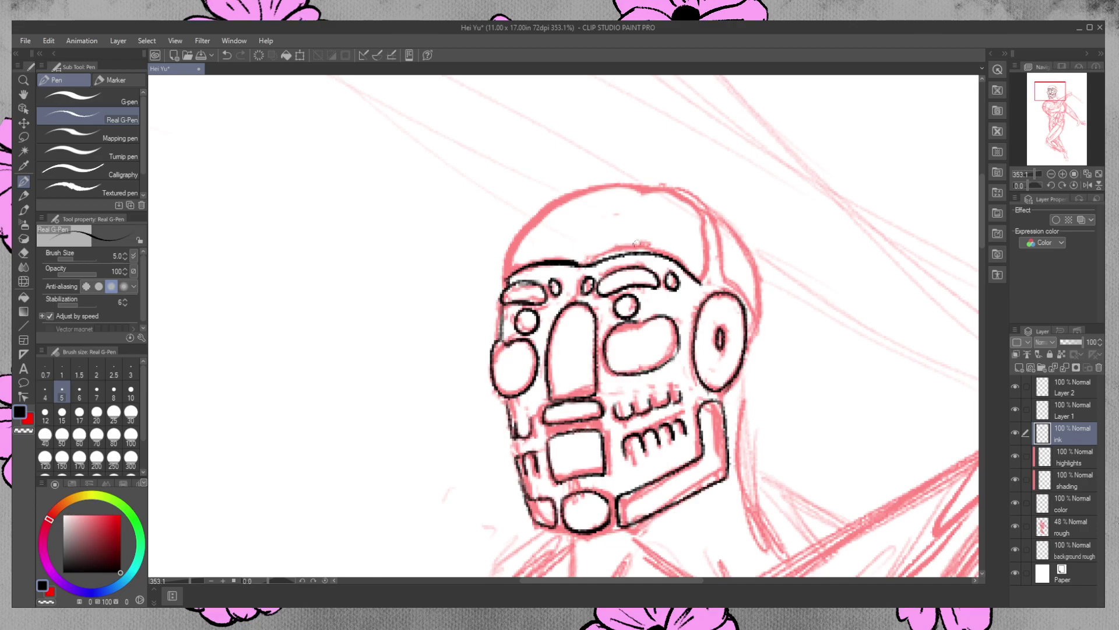
Ink the curved temple line from the top of the head down to the near end of the brow line
{"action": "mouse_move", "coordinate": [677, 190]}
{"action": "left_mouse_down"}
{"action": "mouse_move", "coordinate": [707, 237]}
{"action": "mouse_move", "coordinate": [703, 271]}
{"action": "left_mouse_up"}
{"action": "key", "text": "ctrl+z"}
{"action": "mouse_move", "coordinate": [685, 195]}
{"action": "left_mouse_down"}
{"action": "mouse_move", "coordinate": [706, 233]}
{"action": "mouse_move", "coordinate": [699, 282]}
{"action": "left_mouse_up"}
{"action": "left_click", "coordinate": [23, 252]}
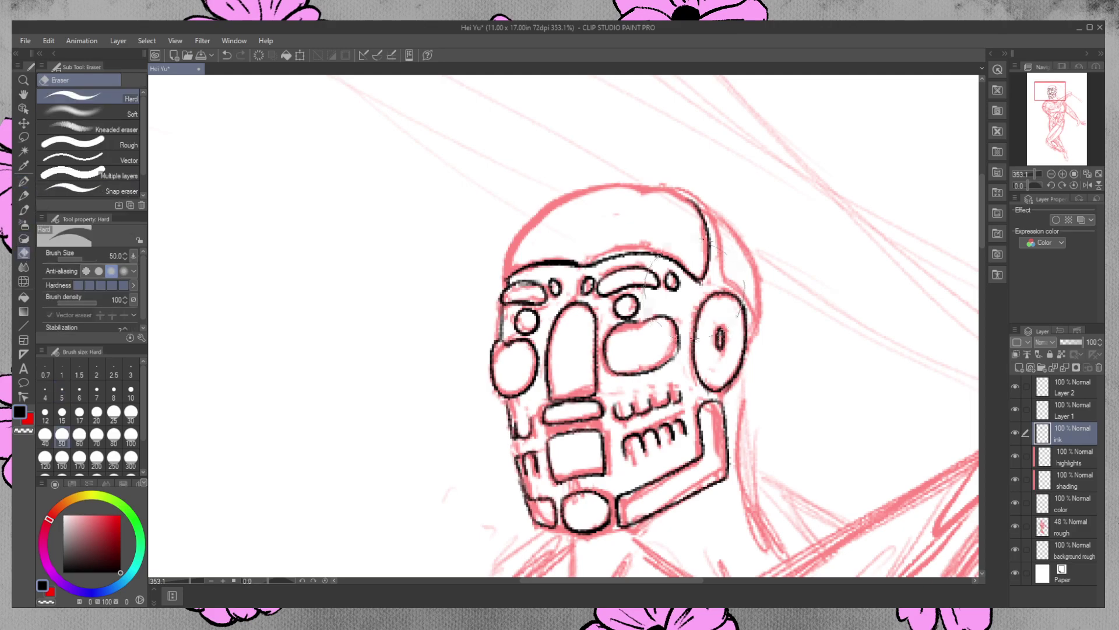
{"action": "left_click", "coordinate": [26, 182]}
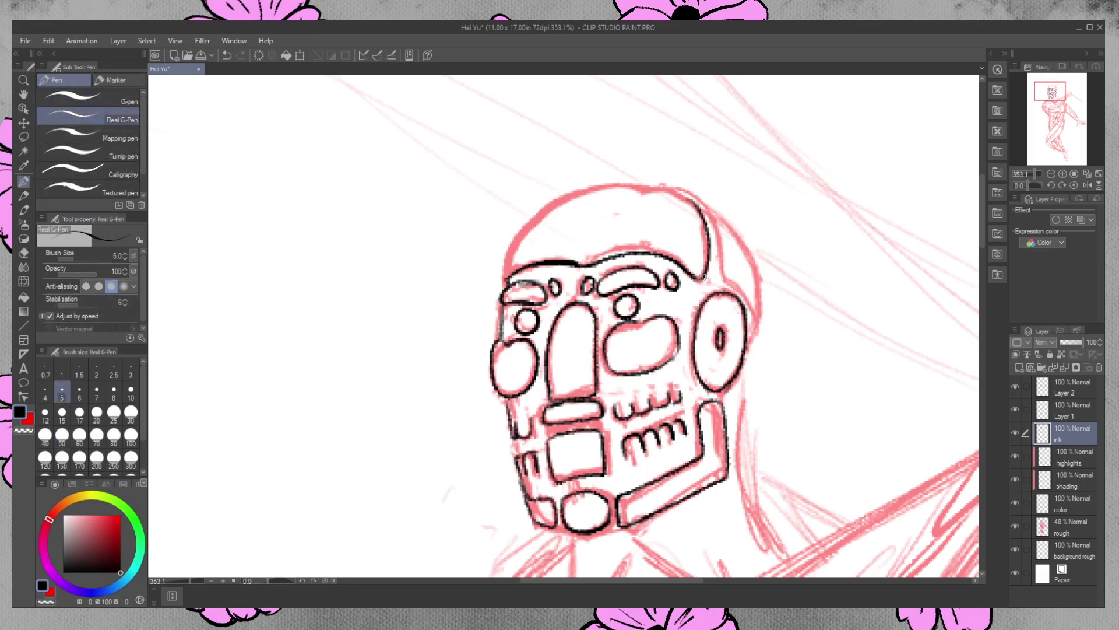
Ink the dome outline of the skull and continue it into the outer edge of the band beside the temple
{"action": "mouse_move", "coordinate": [506, 277]}
{"action": "left_mouse_down"}
{"action": "mouse_move", "coordinate": [519, 234]}
{"action": "mouse_move", "coordinate": [577, 192]}
{"action": "mouse_move", "coordinate": [580, 168]}
{"action": "mouse_move", "coordinate": [622, 194]}
{"action": "mouse_move", "coordinate": [605, 188]}
{"action": "mouse_move", "coordinate": [638, 181]}
{"action": "mouse_move", "coordinate": [692, 203]}
{"action": "left_mouse_up"}
{"action": "key", "text": "ctrl+z"}
{"action": "left_click_drag", "start_coordinate": [599, 185], "coordinate": [690, 204]}
{"action": "key", "text": "ctrl+z"}
{"action": "mouse_move", "coordinate": [603, 184]}
{"action": "left_mouse_down"}
{"action": "mouse_move", "coordinate": [671, 190]}
{"action": "mouse_move", "coordinate": [699, 217]}
{"action": "mouse_move", "coordinate": [705, 210]}
{"action": "mouse_move", "coordinate": [723, 281]}
{"action": "left_mouse_up"}
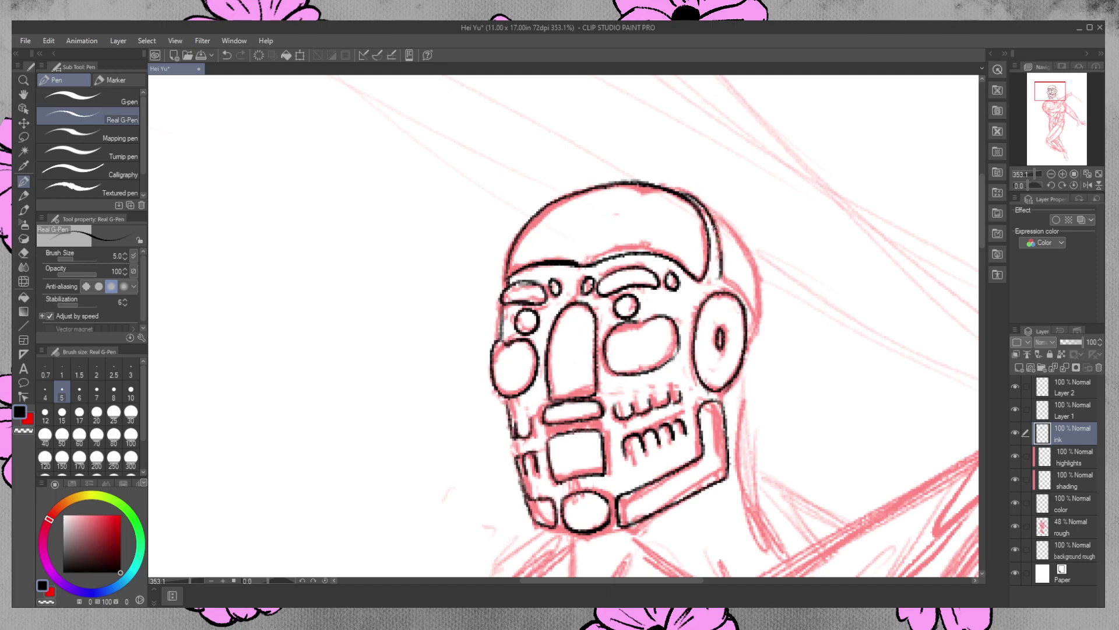
Ink the back of the head from the temple band down behind the ear piece, with its inner curve
{"action": "mouse_move", "coordinate": [695, 194]}
{"action": "left_mouse_down"}
{"action": "mouse_move", "coordinate": [743, 238]}
{"action": "mouse_move", "coordinate": [760, 284]}
{"action": "mouse_move", "coordinate": [754, 330]}
{"action": "left_mouse_up"}
{"action": "left_click_drag", "start_coordinate": [720, 280], "coordinate": [761, 325]}
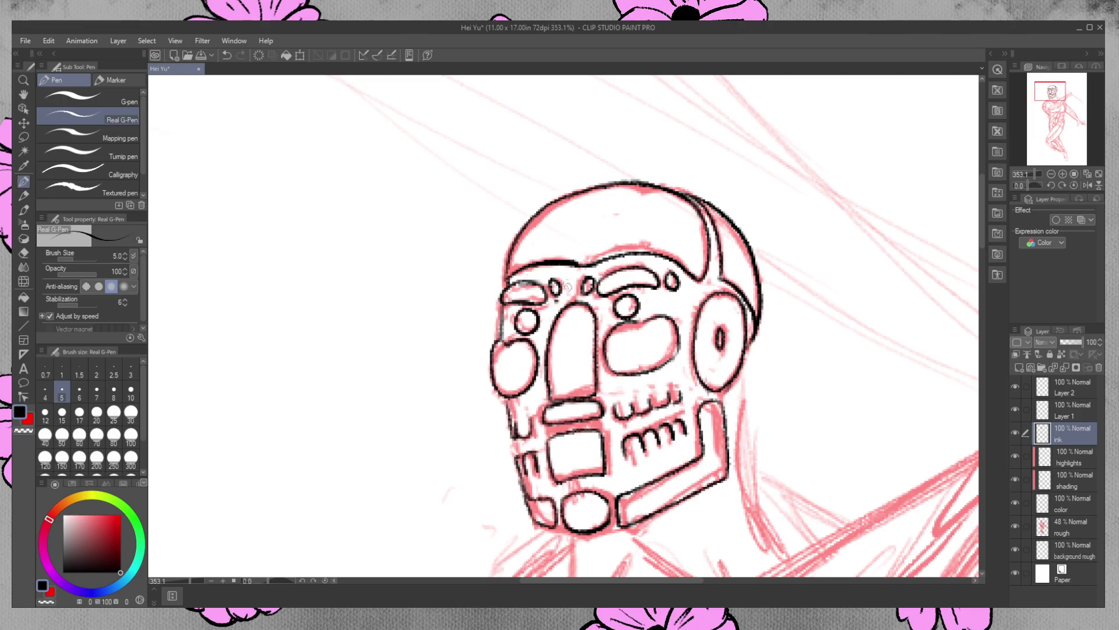
{"action": "mouse_move", "coordinate": [556, 285]}
{"action": "left_mouse_down"}
{"action": "mouse_move", "coordinate": [554, 300]}
{"action": "mouse_move", "coordinate": [563, 282]}
{"action": "left_mouse_up"}
{"action": "key", "text": "ctrl+z"}
Ink the back of the neck from the ear and the sloping trapezius lines running to both shoulders
{"action": "left_click_drag", "start_coordinate": [982, 198], "coordinate": [983, 223]}
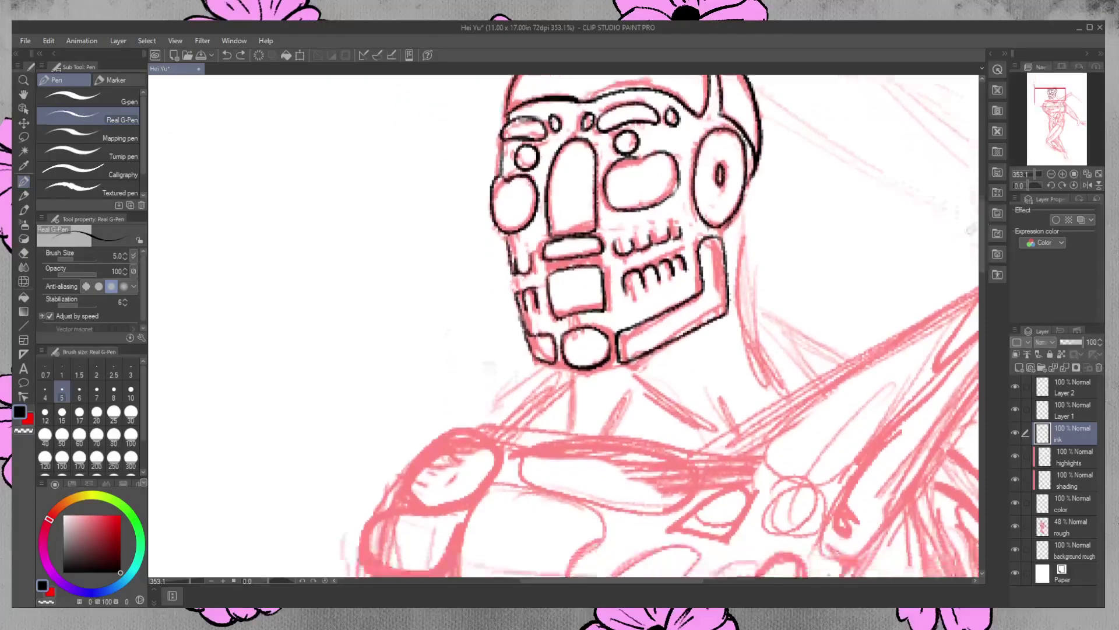
{"action": "left_click_drag", "start_coordinate": [737, 252], "coordinate": [764, 336]}
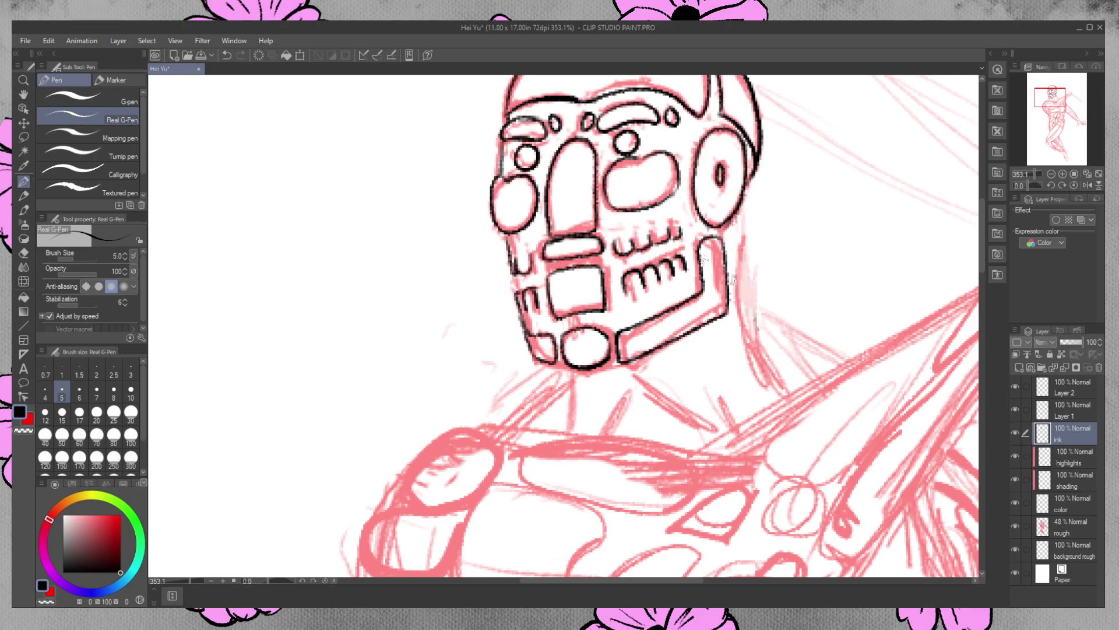
{"action": "mouse_move", "coordinate": [736, 209]}
{"action": "left_mouse_down"}
{"action": "mouse_move", "coordinate": [742, 267]}
{"action": "mouse_move", "coordinate": [770, 333]}
{"action": "left_mouse_up"}
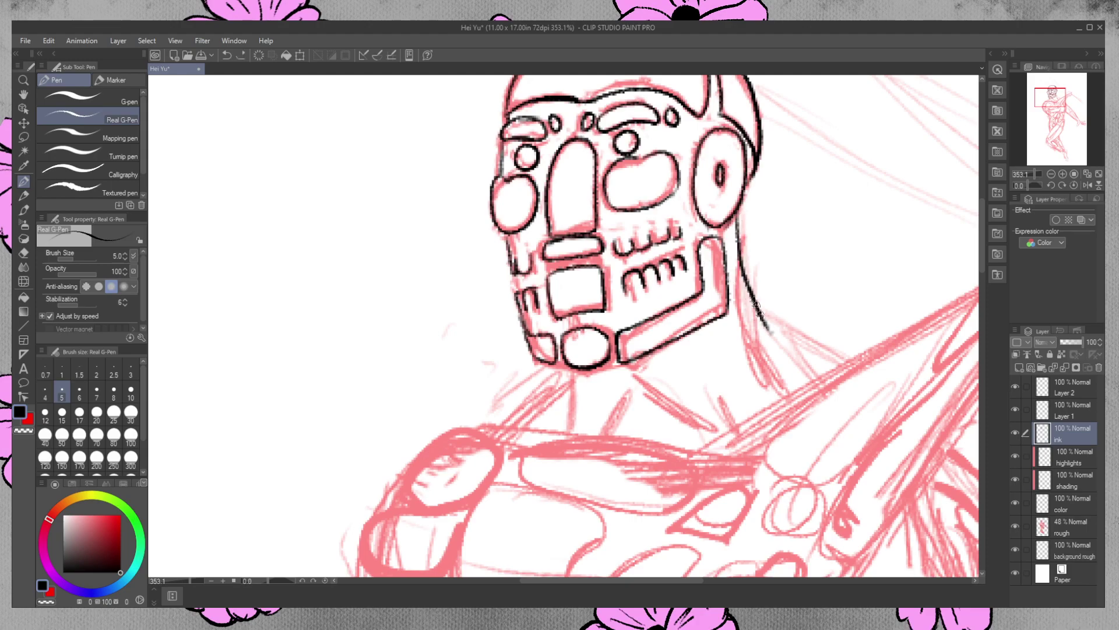
{"action": "left_click_drag", "start_coordinate": [752, 294], "coordinate": [861, 368]}
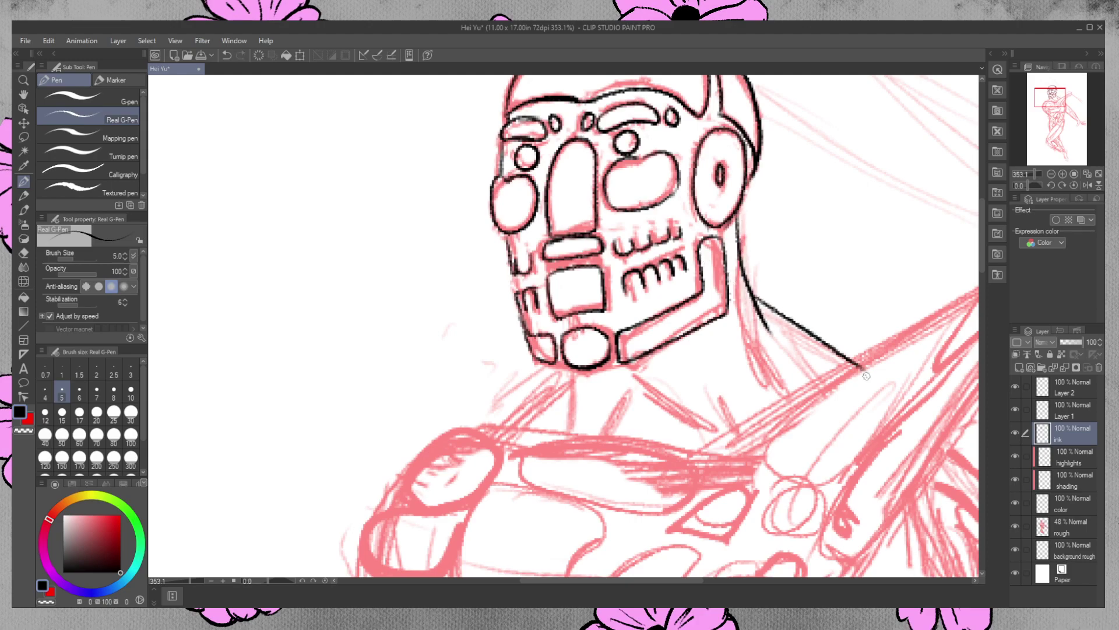
{"action": "left_click_drag", "start_coordinate": [547, 376], "coordinate": [464, 432]}
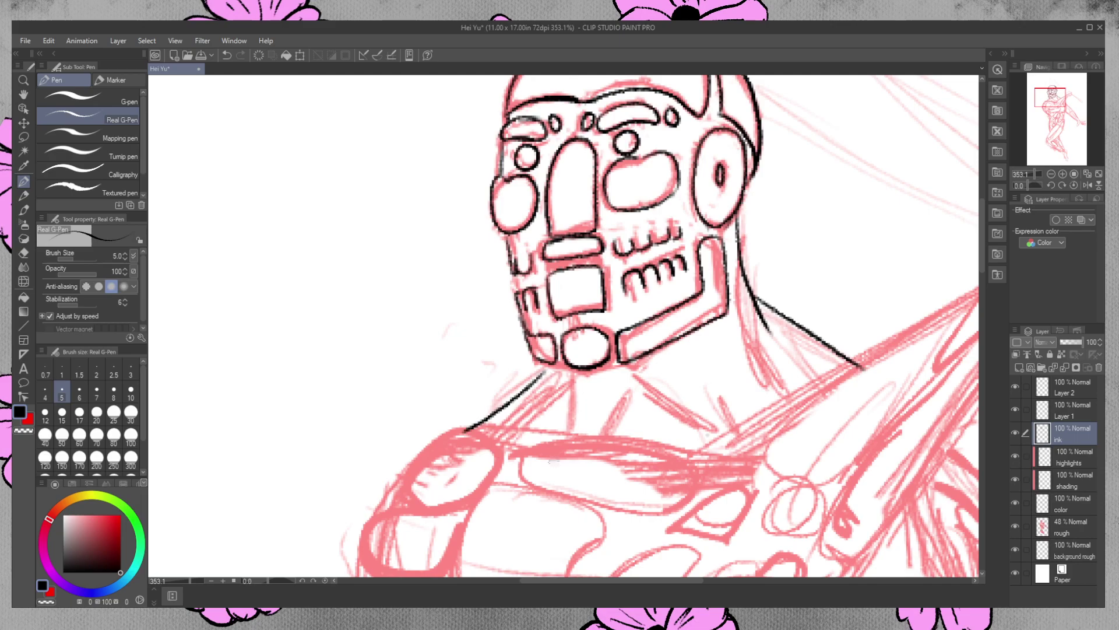
{"action": "left_click_drag", "start_coordinate": [580, 375], "coordinate": [697, 436]}
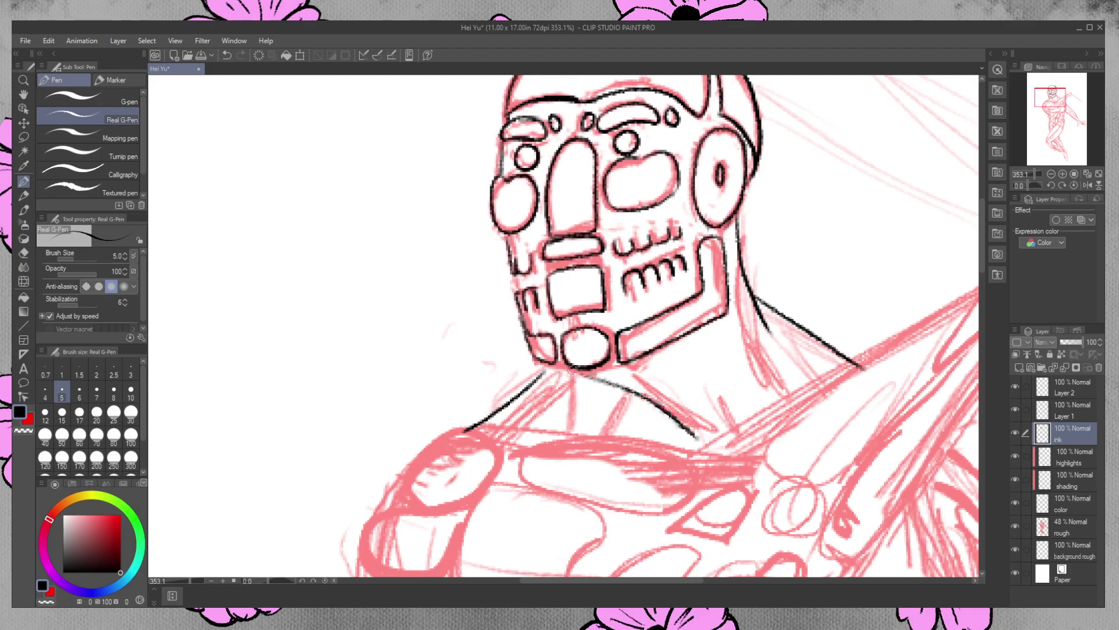
{"action": "left_click_drag", "start_coordinate": [723, 330], "coordinate": [720, 419]}
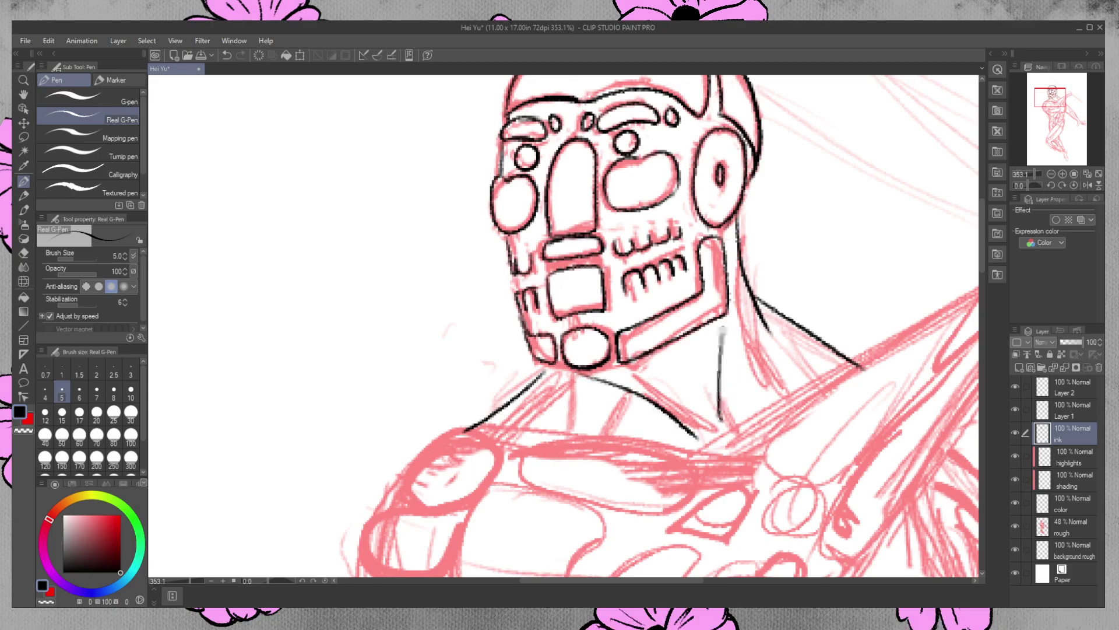
{"action": "key", "text": "ctrl+z"}
{"action": "key", "text": "ctrl+z"}
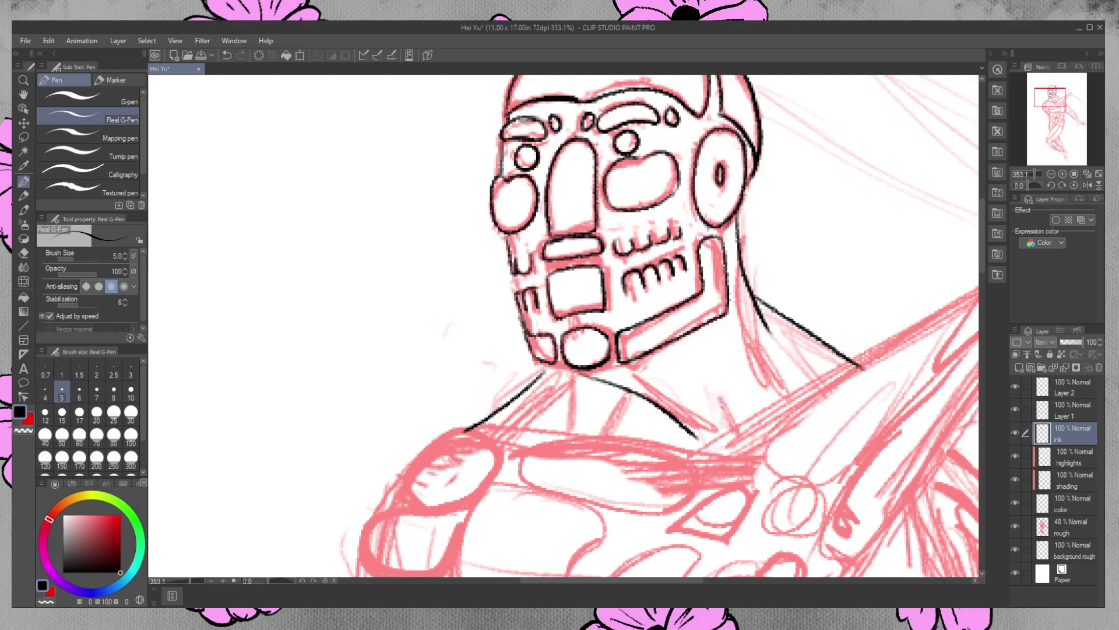
{"action": "left_click_drag", "start_coordinate": [603, 371], "coordinate": [716, 430]}
{"action": "left_click_drag", "start_coordinate": [712, 336], "coordinate": [726, 413]}
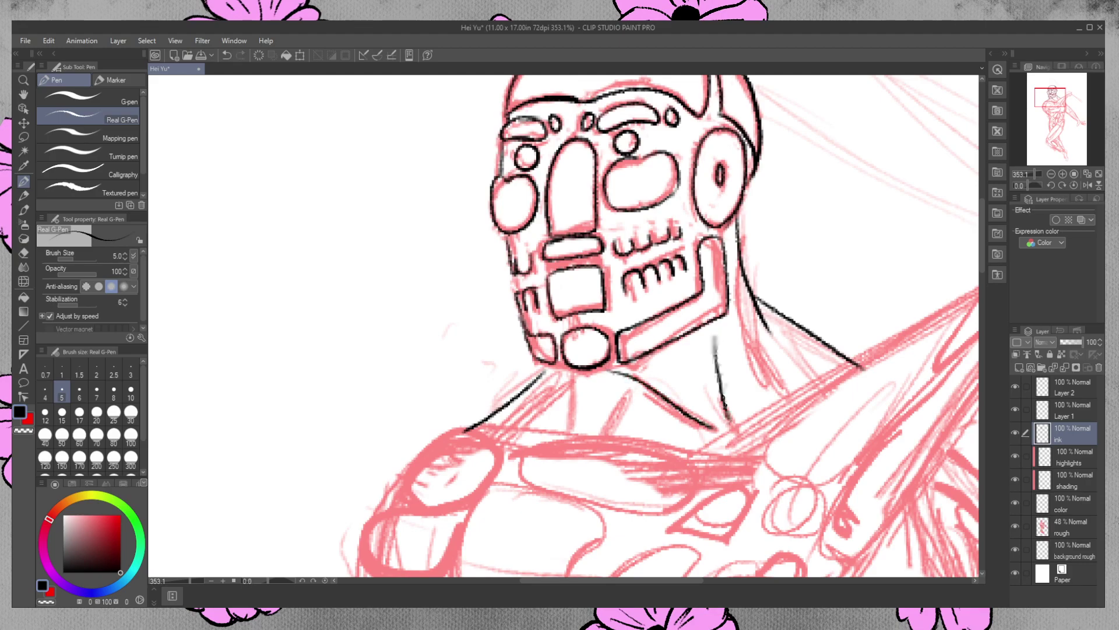
{"action": "key", "text": "ctrl+z"}
{"action": "key", "text": "ctrl+z"}
Ink the first edges of the two neck cables converging below the jaw plate and the chin
{"action": "left_click_drag", "start_coordinate": [714, 325], "coordinate": [670, 429]}
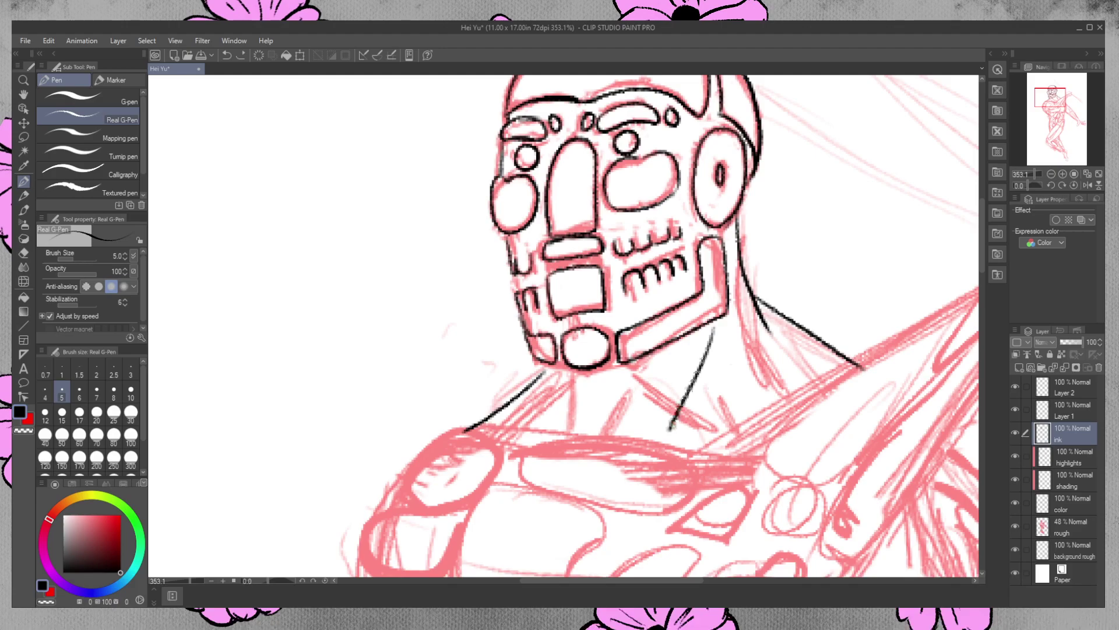
{"action": "left_click_drag", "start_coordinate": [612, 377], "coordinate": [669, 429]}
{"action": "key", "text": "ctrl+z"}
{"action": "left_click_drag", "start_coordinate": [608, 372], "coordinate": [671, 431]}
{"action": "key", "text": "ctrl+z"}
{"action": "left_click_drag", "start_coordinate": [595, 373], "coordinate": [654, 423]}
{"action": "key", "text": "ctrl+z"}
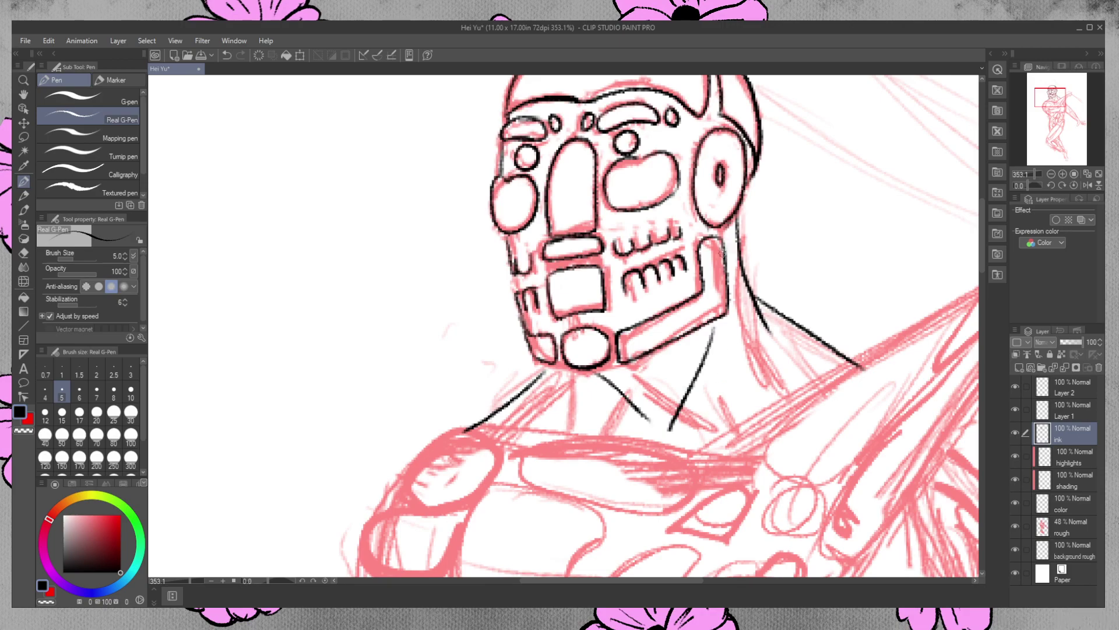
Ink the narrow segmented cable running down the back of the neck from beneath the ear piece
{"action": "mouse_move", "coordinate": [727, 219]}
{"action": "left_mouse_down"}
{"action": "mouse_move", "coordinate": [741, 295]}
{"action": "mouse_move", "coordinate": [777, 335]}
{"action": "left_mouse_up"}
{"action": "left_click_drag", "start_coordinate": [736, 231], "coordinate": [743, 296]}
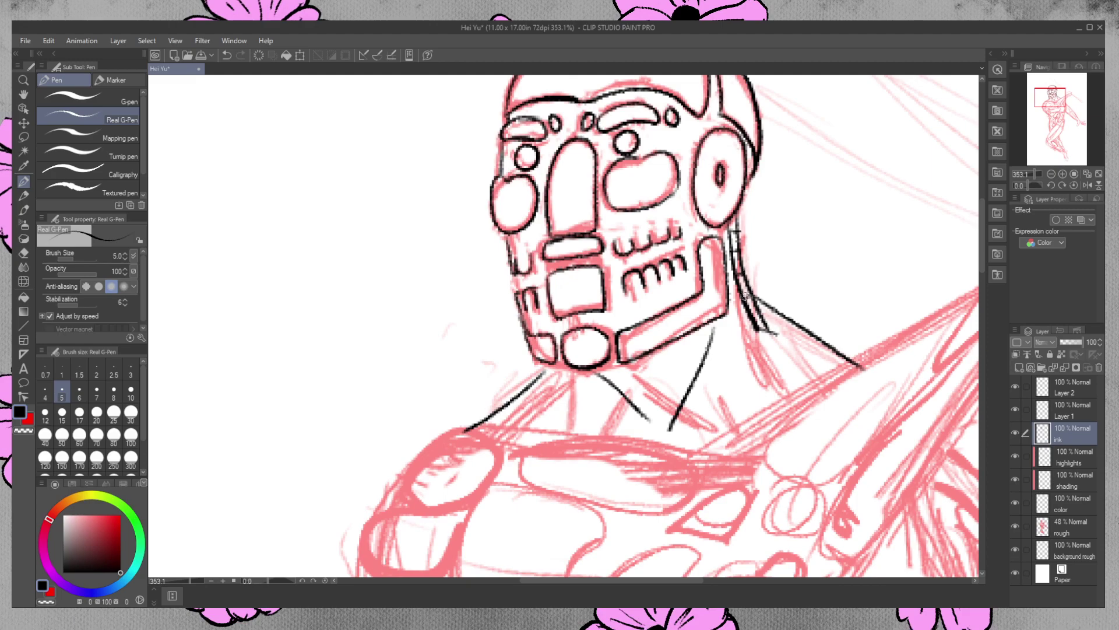
{"action": "left_click", "coordinate": [23, 252]}
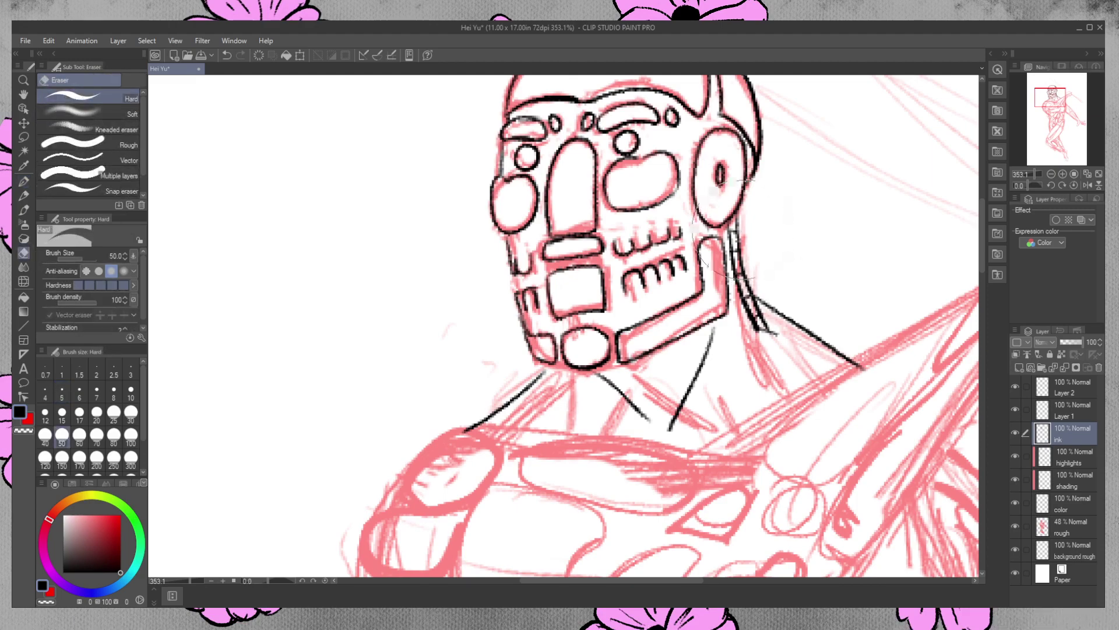
{"action": "left_click", "coordinate": [24, 182]}
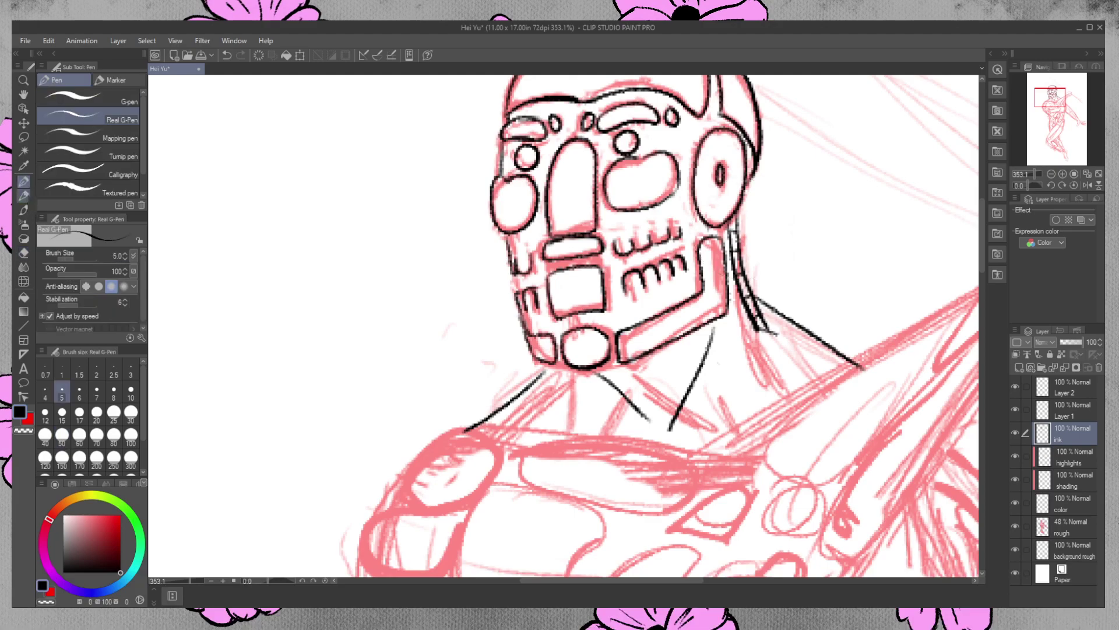
Complete the two front neck cables with parallel second edges and short cross segments
{"action": "mouse_move", "coordinate": [732, 324]}
{"action": "left_mouse_down"}
{"action": "mouse_move", "coordinate": [683, 430]}
{"action": "mouse_move", "coordinate": [702, 395]}
{"action": "left_mouse_up"}
{"action": "left_click_drag", "start_coordinate": [712, 349], "coordinate": [724, 353]}
{"action": "left_click_drag", "start_coordinate": [609, 368], "coordinate": [666, 415]}
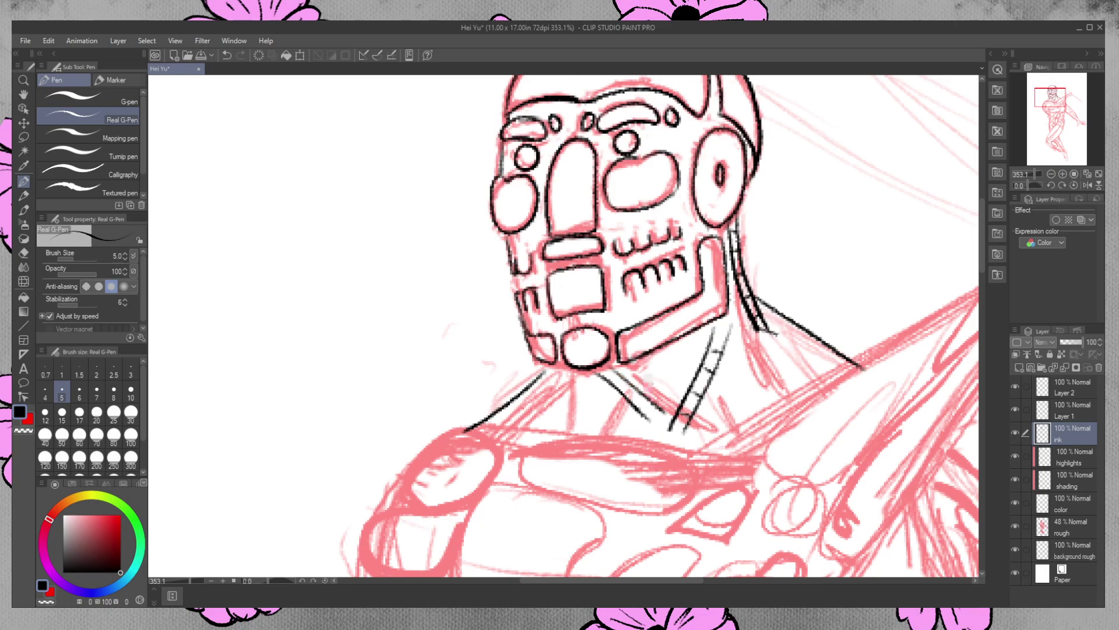
{"action": "key", "text": "ctrl+z"}
{"action": "left_click_drag", "start_coordinate": [590, 376], "coordinate": [640, 418]}
{"action": "key", "text": "ctrl+z"}
{"action": "left_click_drag", "start_coordinate": [577, 372], "coordinate": [634, 420]}
{"action": "key", "text": "ctrl+z"}
{"action": "left_click_drag", "start_coordinate": [582, 376], "coordinate": [630, 417]}
{"action": "key", "text": "ctrl+z"}
{"action": "key", "text": "ctrl+z"}
{"action": "mouse_move", "coordinate": [578, 374]}
{"action": "left_mouse_down"}
{"action": "mouse_move", "coordinate": [644, 424]}
{"action": "mouse_move", "coordinate": [692, 435]}
{"action": "mouse_move", "coordinate": [630, 429]}
{"action": "left_mouse_up"}
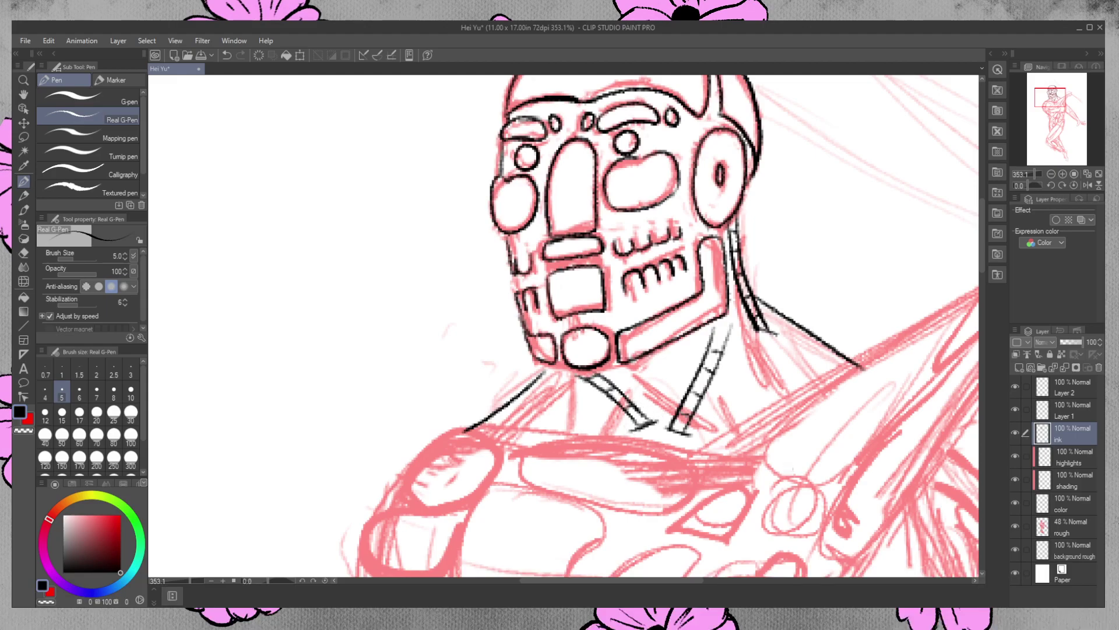
Finish the cable ends and segments near the jaw and ear, and fill the mouth plate's top edge with solid black
{"action": "left_click_drag", "start_coordinate": [679, 417], "coordinate": [689, 411]}
{"action": "left_click_drag", "start_coordinate": [715, 328], "coordinate": [733, 325]}
{"action": "left_click_drag", "start_coordinate": [723, 228], "coordinate": [727, 241]}
{"action": "mouse_move", "coordinate": [513, 280]}
{"action": "left_mouse_down"}
{"action": "mouse_move", "coordinate": [519, 291]}
{"action": "mouse_move", "coordinate": [598, 257]}
{"action": "mouse_move", "coordinate": [549, 273]}
{"action": "mouse_move", "coordinate": [582, 265]}
{"action": "mouse_move", "coordinate": [552, 263]}
{"action": "mouse_move", "coordinate": [599, 265]}
{"action": "left_mouse_up"}
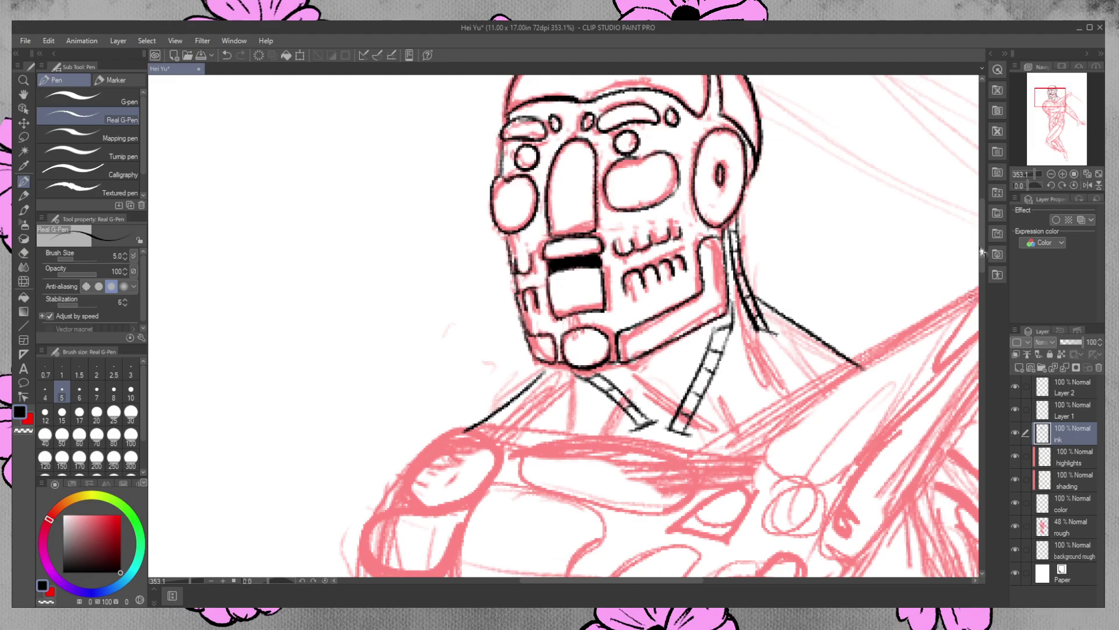
Ink a parallel inner line beside each of the two trapezius lines sloping toward the shoulders
{"action": "scroll", "coordinate": [981, 252], "scroll_direction": "down", "scroll_amount": 5}
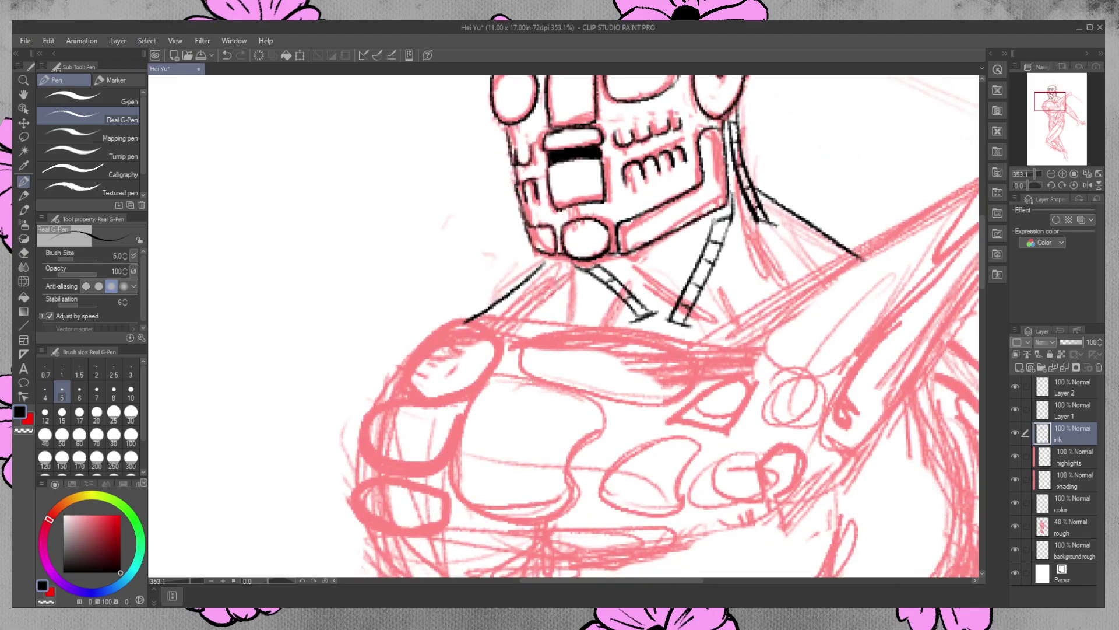
{"action": "left_click_drag", "start_coordinate": [568, 267], "coordinate": [528, 318]}
{"action": "left_click_drag", "start_coordinate": [779, 228], "coordinate": [840, 257]}
{"action": "key", "text": "ctrl+z"}
{"action": "key", "text": "ctrl+z"}
{"action": "left_click_drag", "start_coordinate": [772, 217], "coordinate": [835, 263]}
{"action": "key", "text": "ctrl+z"}
{"action": "left_click_drag", "start_coordinate": [772, 222], "coordinate": [836, 260]}
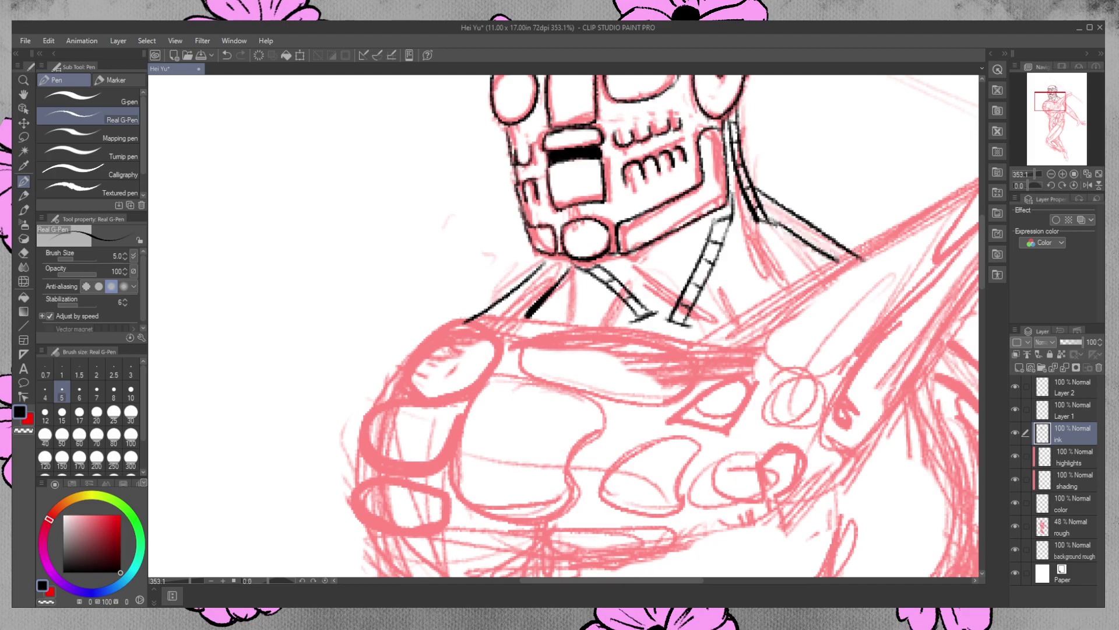
{"action": "key", "text": "ctrl+z"}
{"action": "left_click_drag", "start_coordinate": [775, 222], "coordinate": [845, 269]}
{"action": "key", "text": "ctrl+z"}
{"action": "key", "text": "ctrl+z"}
{"action": "left_click_drag", "start_coordinate": [770, 222], "coordinate": [851, 270]}
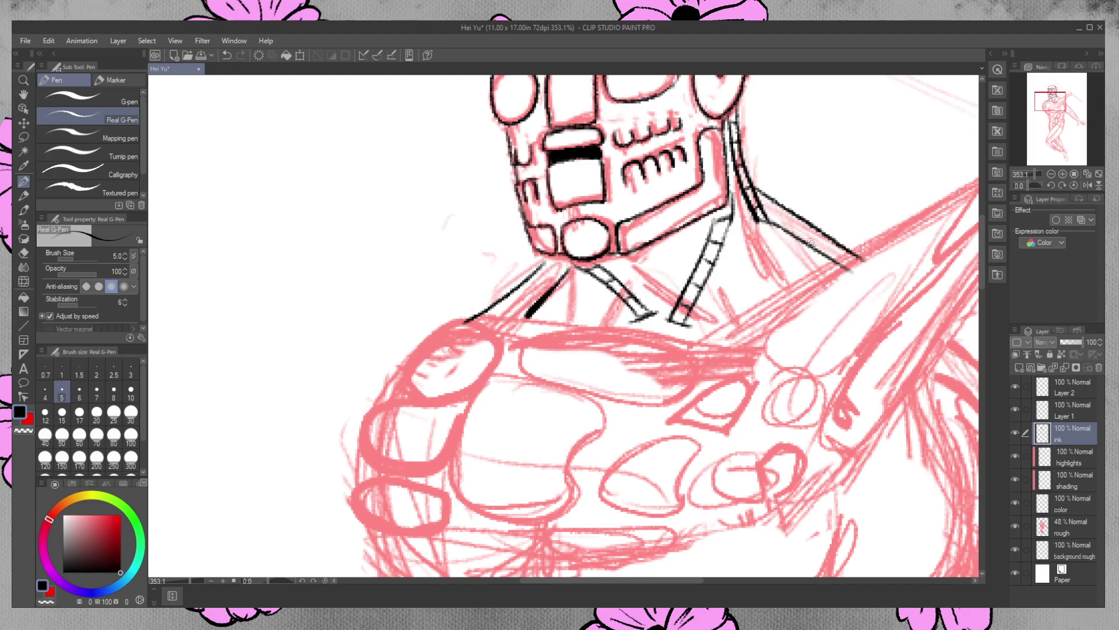
Add cross segments between the paired lines on both sloping shoulder cables
{"action": "mouse_move", "coordinate": [504, 299]}
{"action": "left_mouse_down"}
{"action": "mouse_move", "coordinate": [528, 303]}
{"action": "mouse_move", "coordinate": [554, 279]}
{"action": "left_mouse_up"}
{"action": "mouse_move", "coordinate": [780, 213]}
{"action": "left_mouse_down"}
{"action": "mouse_move", "coordinate": [768, 227]}
{"action": "mouse_move", "coordinate": [823, 245]}
{"action": "mouse_move", "coordinate": [815, 256]}
{"action": "left_mouse_up"}
{"action": "left_click", "coordinate": [24, 252]}
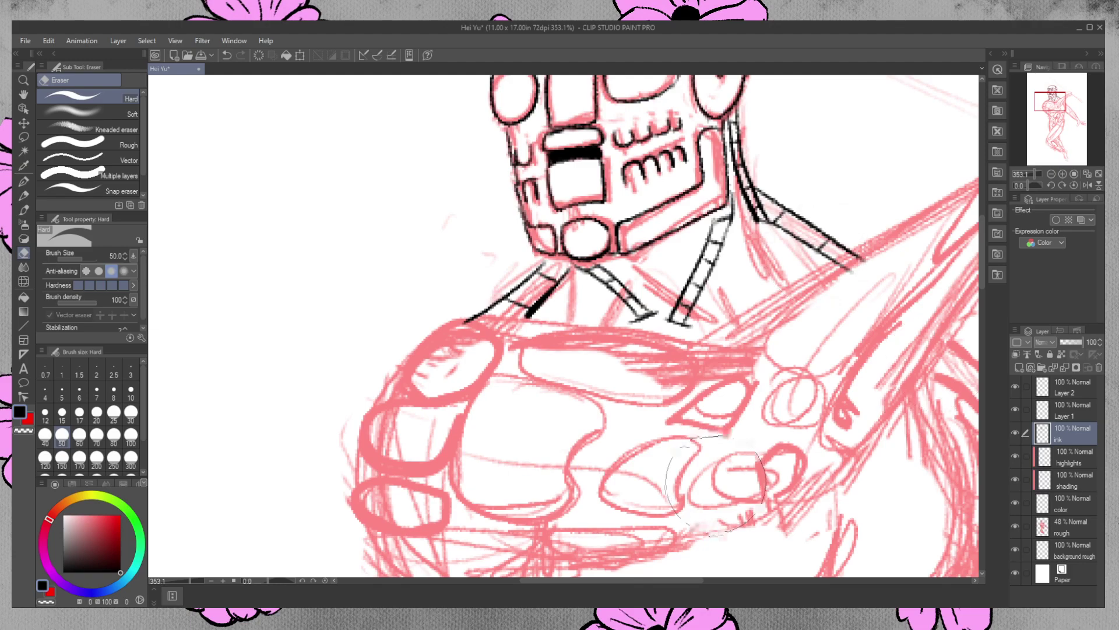
Erase the heavy excess ink along the lower edge of the character's near-shoulder cable beside the neck
{"action": "left_click_drag", "start_coordinate": [541, 290], "coordinate": [537, 306]}
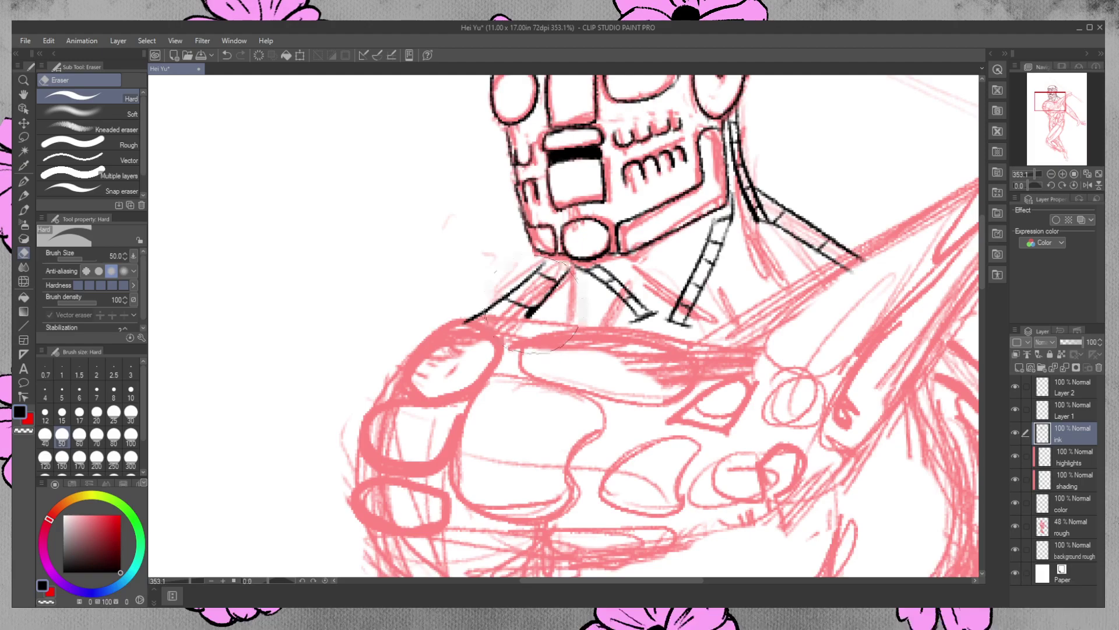
{"action": "mouse_move", "coordinate": [527, 309]}
{"action": "left_mouse_down"}
{"action": "mouse_move", "coordinate": [513, 303]}
{"action": "mouse_move", "coordinate": [539, 315]}
{"action": "left_mouse_up"}
Ink the three stacked rounded plates down the outer shoulder and arm beside the chest with the Real G-Pen
{"action": "scroll", "coordinate": [981, 253], "scroll_direction": "down", "scroll_amount": 3}
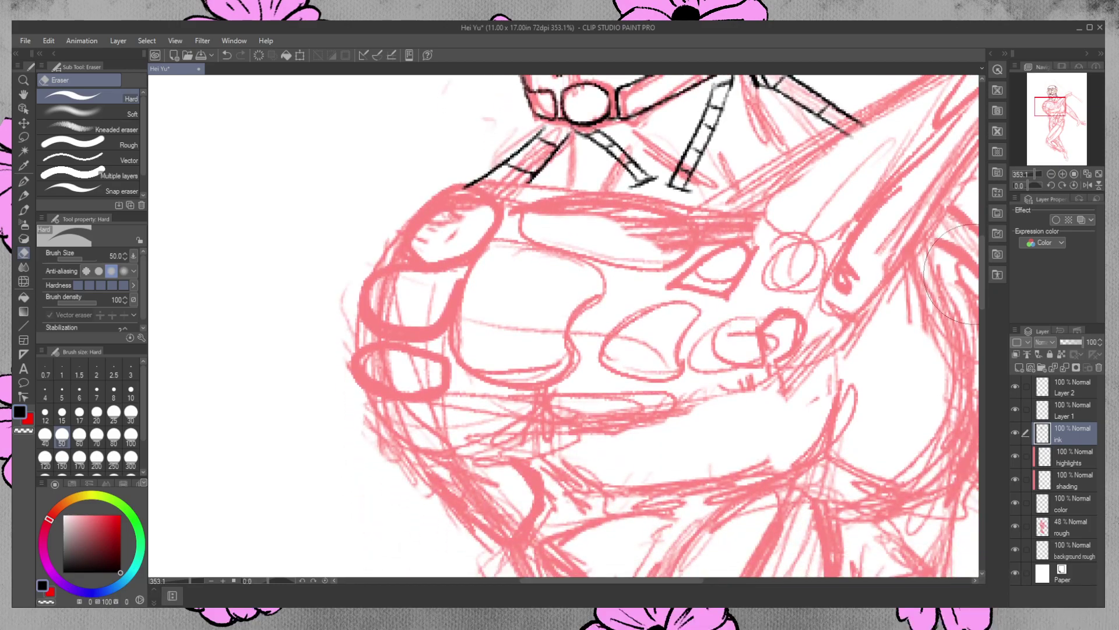
{"action": "left_click", "coordinate": [23, 181]}
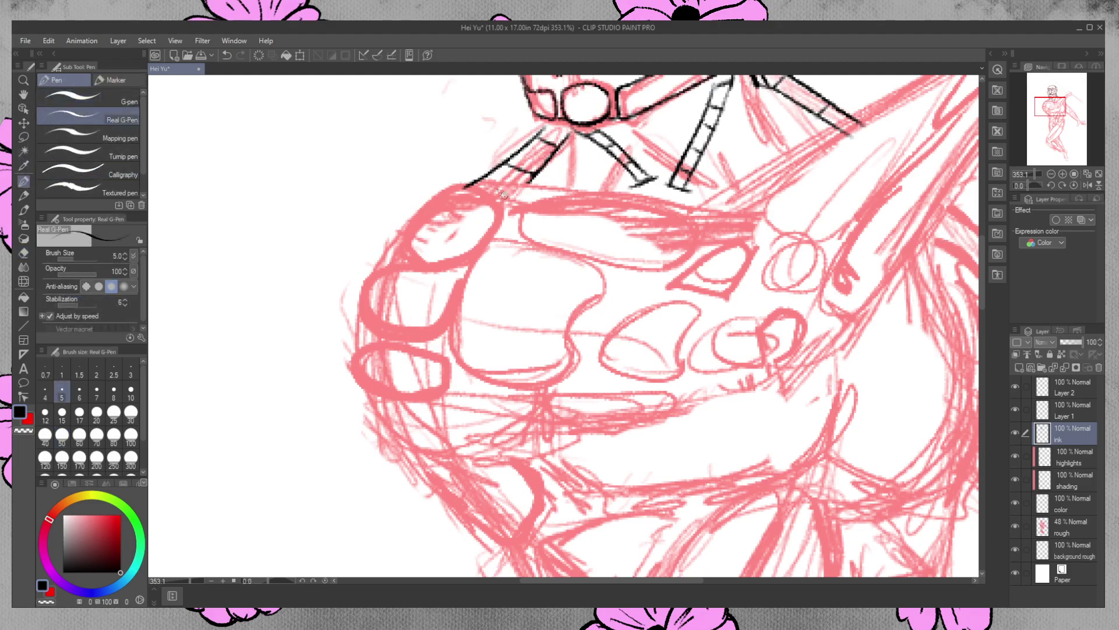
{"action": "mouse_move", "coordinate": [493, 184]}
{"action": "left_mouse_down"}
{"action": "mouse_move", "coordinate": [413, 217]}
{"action": "mouse_move", "coordinate": [403, 240]}
{"action": "mouse_move", "coordinate": [419, 261]}
{"action": "left_mouse_up"}
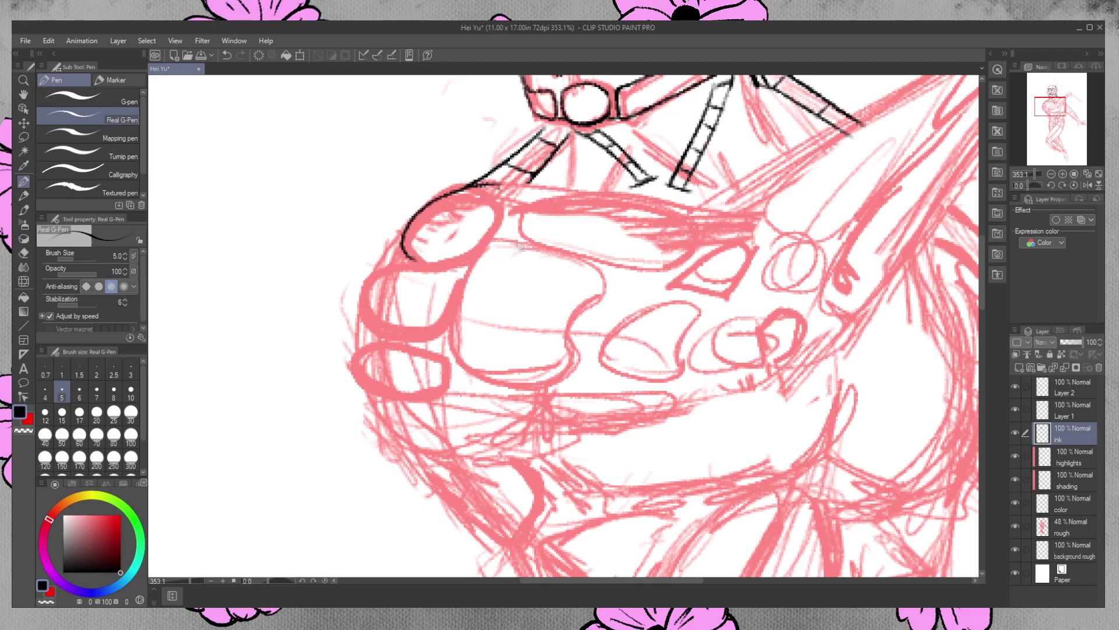
{"action": "mouse_move", "coordinate": [474, 187]}
{"action": "left_mouse_down"}
{"action": "mouse_move", "coordinate": [497, 190]}
{"action": "mouse_move", "coordinate": [508, 206]}
{"action": "mouse_move", "coordinate": [503, 236]}
{"action": "mouse_move", "coordinate": [421, 259]}
{"action": "mouse_move", "coordinate": [354, 300]}
{"action": "mouse_move", "coordinate": [418, 338]}
{"action": "left_mouse_up"}
{"action": "mouse_move", "coordinate": [465, 261]}
{"action": "left_mouse_down"}
{"action": "mouse_move", "coordinate": [458, 318]}
{"action": "mouse_move", "coordinate": [409, 343]}
{"action": "mouse_move", "coordinate": [365, 341]}
{"action": "mouse_move", "coordinate": [351, 378]}
{"action": "mouse_move", "coordinate": [449, 412]}
{"action": "left_mouse_up"}
{"action": "mouse_move", "coordinate": [419, 348]}
{"action": "left_mouse_down"}
{"action": "mouse_move", "coordinate": [469, 387]}
{"action": "mouse_move", "coordinate": [442, 414]}
{"action": "left_mouse_up"}
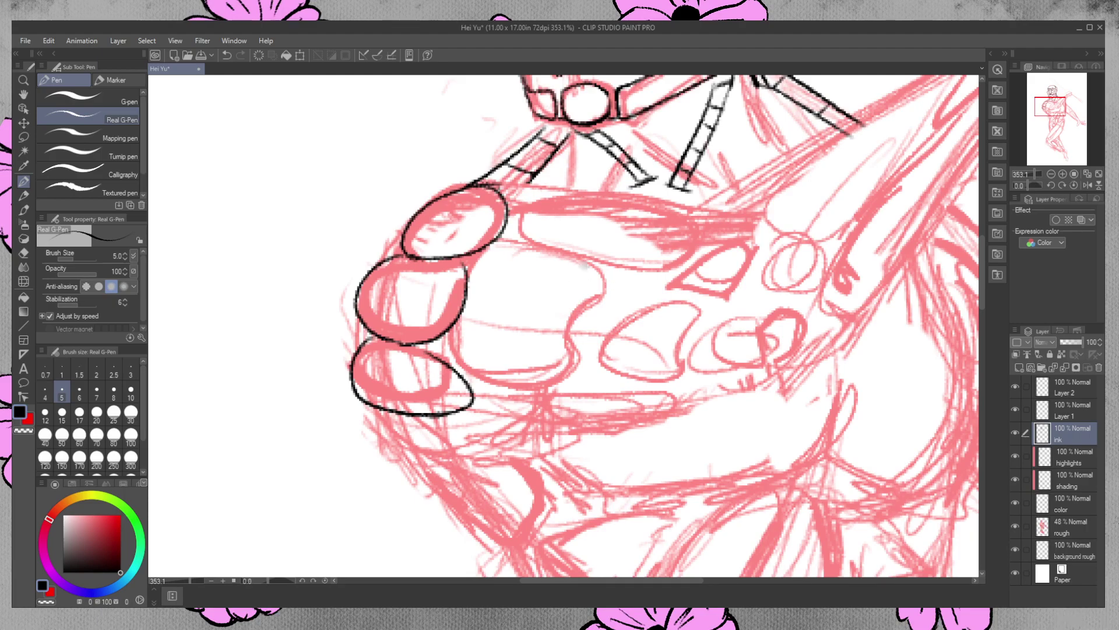
Ink the large curved chest plate and a bolder crescent-shaped plate beside it
{"action": "mouse_move", "coordinate": [503, 258]}
{"action": "left_mouse_down"}
{"action": "mouse_move", "coordinate": [470, 333]}
{"action": "mouse_move", "coordinate": [482, 405]}
{"action": "left_mouse_up"}
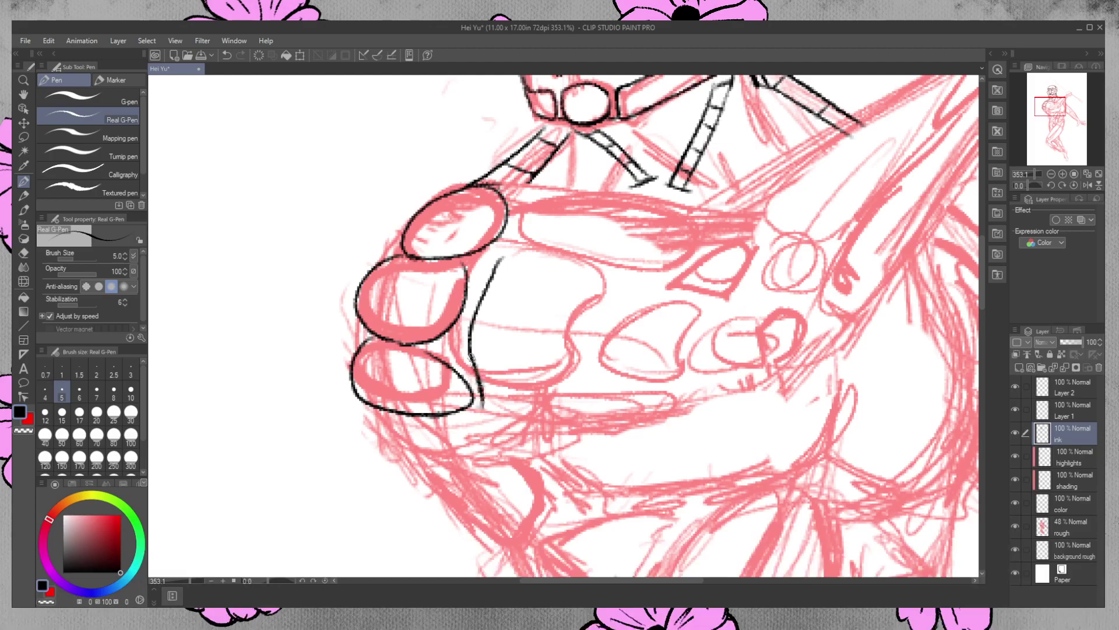
{"action": "mouse_move", "coordinate": [504, 257]}
{"action": "left_mouse_down"}
{"action": "mouse_move", "coordinate": [535, 257]}
{"action": "mouse_move", "coordinate": [631, 301]}
{"action": "left_mouse_up"}
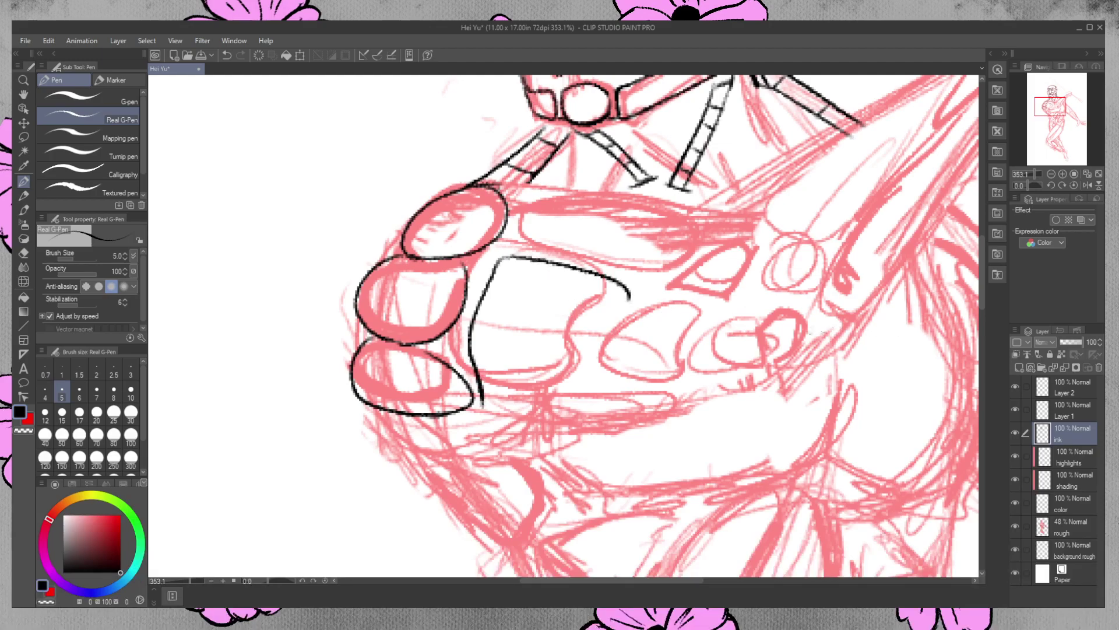
{"action": "mouse_move", "coordinate": [628, 304]}
{"action": "left_mouse_down"}
{"action": "mouse_move", "coordinate": [606, 331]}
{"action": "mouse_move", "coordinate": [609, 371]}
{"action": "mouse_move", "coordinate": [676, 401]}
{"action": "left_mouse_up"}
{"action": "mouse_move", "coordinate": [483, 404]}
{"action": "left_mouse_down"}
{"action": "mouse_move", "coordinate": [513, 419]}
{"action": "mouse_move", "coordinate": [658, 417]}
{"action": "mouse_move", "coordinate": [677, 402]}
{"action": "left_mouse_up"}
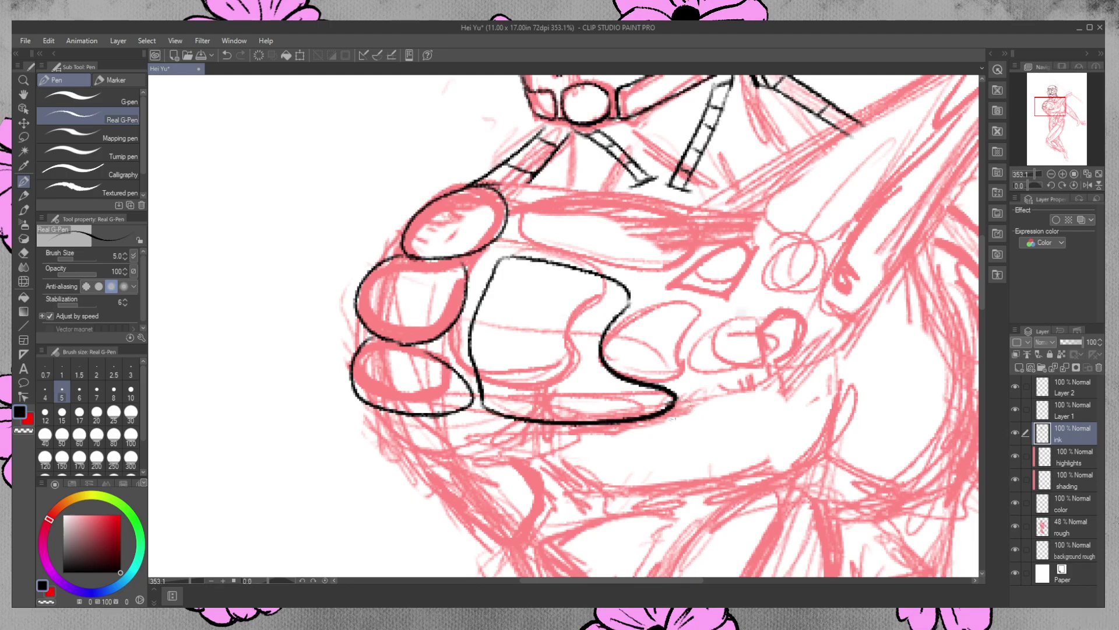
{"action": "mouse_move", "coordinate": [682, 309]}
{"action": "left_mouse_down"}
{"action": "mouse_move", "coordinate": [647, 331]}
{"action": "mouse_move", "coordinate": [640, 357]}
{"action": "mouse_move", "coordinate": [703, 378]}
{"action": "left_mouse_up"}
{"action": "mouse_move", "coordinate": [682, 310]}
{"action": "left_mouse_down"}
{"action": "mouse_move", "coordinate": [715, 307]}
{"action": "mouse_move", "coordinate": [706, 332]}
{"action": "mouse_move", "coordinate": [746, 374]}
{"action": "mouse_move", "coordinate": [694, 379]}
{"action": "mouse_move", "coordinate": [723, 378]}
{"action": "mouse_move", "coordinate": [706, 378]}
{"action": "left_mouse_up"}
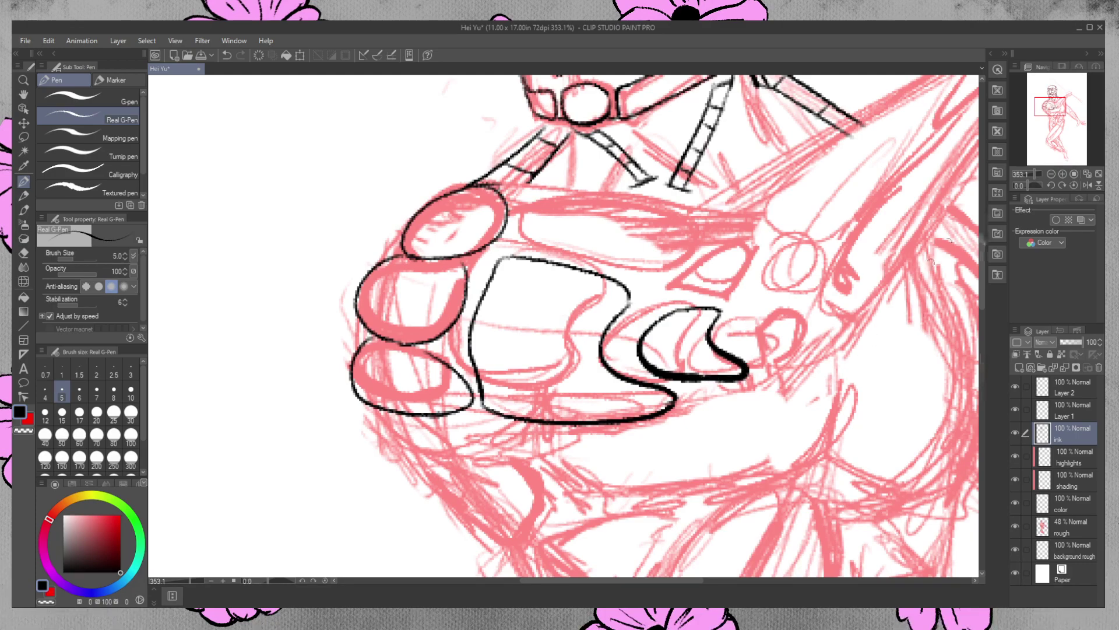
Ink an oval beside the crescent plate and divide it with a curve into two overlapping rounded shapes
{"action": "left_click_drag", "start_coordinate": [667, 581], "coordinate": [739, 588]}
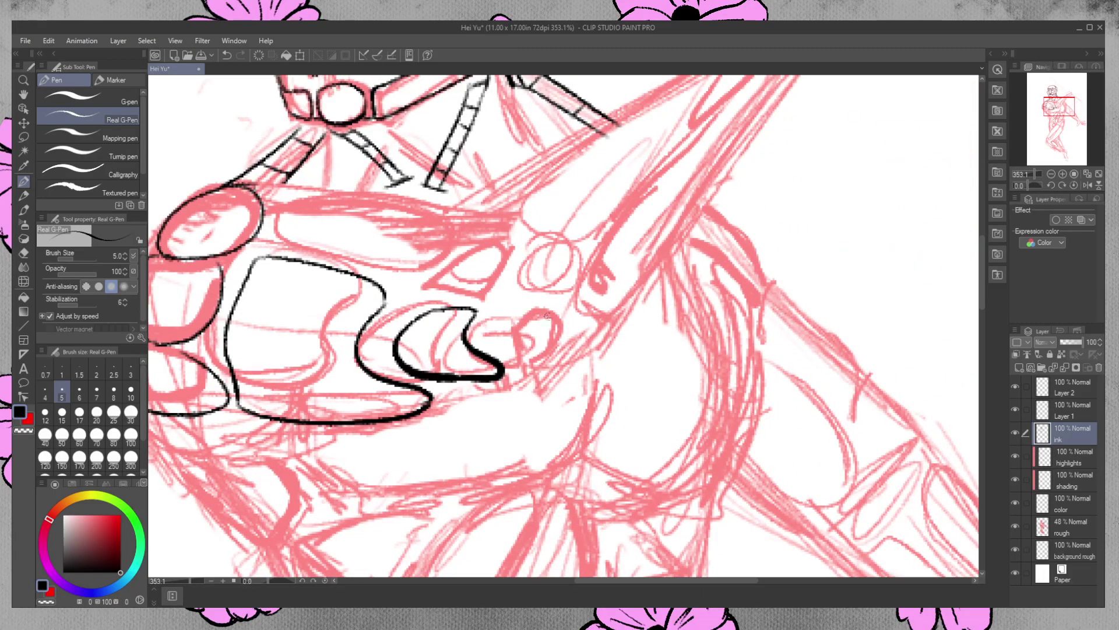
{"action": "mouse_move", "coordinate": [551, 317]}
{"action": "left_mouse_down"}
{"action": "mouse_move", "coordinate": [525, 327]}
{"action": "mouse_move", "coordinate": [536, 371]}
{"action": "left_mouse_up"}
{"action": "mouse_move", "coordinate": [595, 327]}
{"action": "left_mouse_down"}
{"action": "mouse_move", "coordinate": [597, 356]}
{"action": "mouse_move", "coordinate": [560, 366]}
{"action": "mouse_move", "coordinate": [548, 318]}
{"action": "mouse_move", "coordinate": [580, 302]}
{"action": "mouse_move", "coordinate": [598, 306]}
{"action": "mouse_move", "coordinate": [607, 331]}
{"action": "left_mouse_up"}
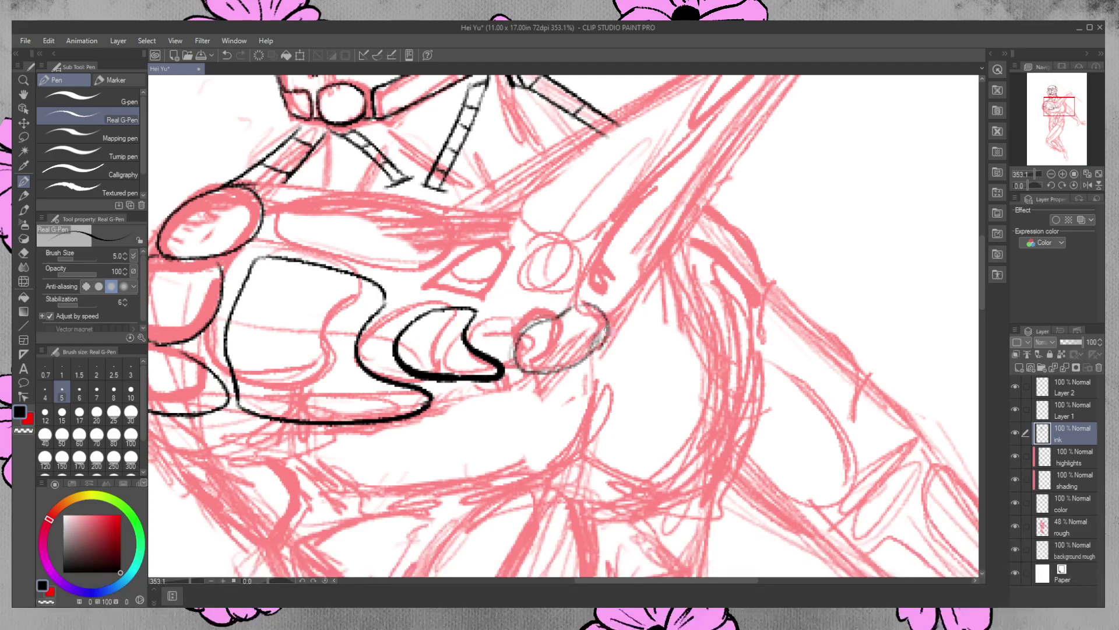
{"action": "left_click_drag", "start_coordinate": [558, 319], "coordinate": [575, 366]}
{"action": "mouse_move", "coordinate": [558, 320]}
{"action": "left_mouse_down"}
{"action": "mouse_move", "coordinate": [520, 335]}
{"action": "mouse_move", "coordinate": [516, 359]}
{"action": "mouse_move", "coordinate": [534, 372]}
{"action": "mouse_move", "coordinate": [574, 366]}
{"action": "left_mouse_up"}
{"action": "mouse_move", "coordinate": [567, 314]}
{"action": "left_mouse_down"}
{"action": "mouse_move", "coordinate": [606, 330]}
{"action": "mouse_move", "coordinate": [580, 365]}
{"action": "left_mouse_up"}
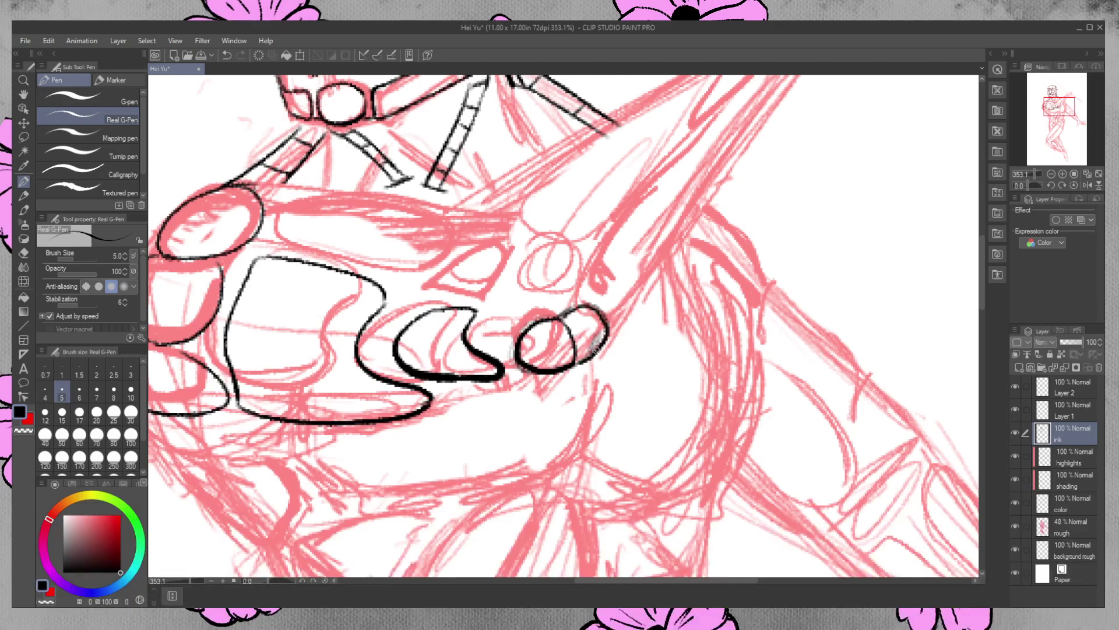
Ink the small teardrop plate and the long oval plate across the upper chest
{"action": "mouse_move", "coordinate": [508, 246]}
{"action": "left_mouse_down"}
{"action": "mouse_move", "coordinate": [511, 272]}
{"action": "mouse_move", "coordinate": [493, 292]}
{"action": "mouse_move", "coordinate": [423, 289]}
{"action": "left_mouse_up"}
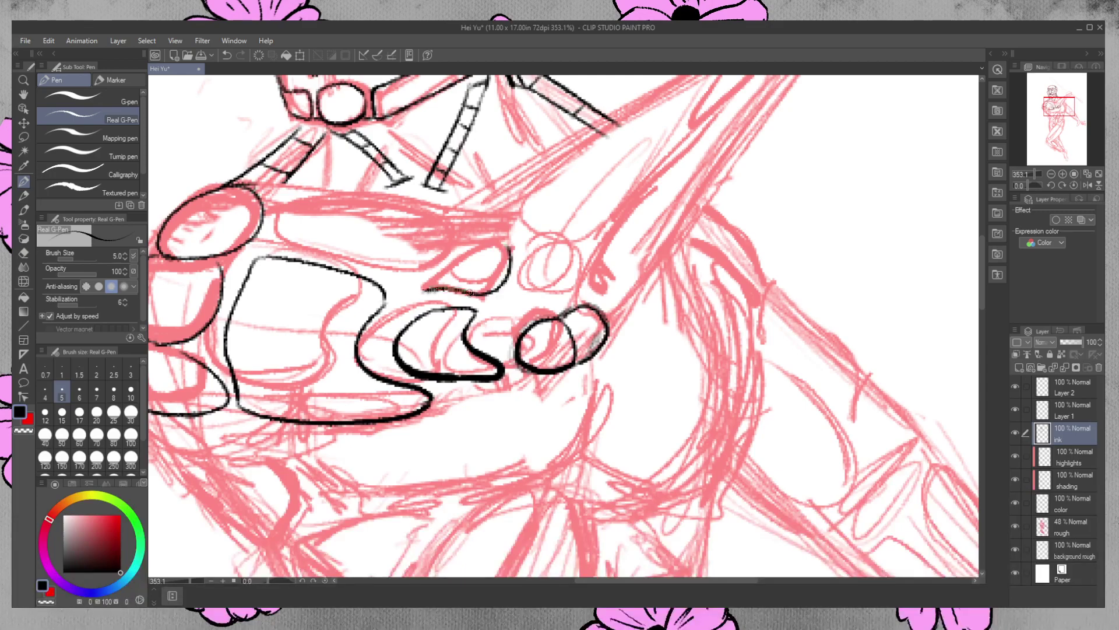
{"action": "mouse_move", "coordinate": [504, 243]}
{"action": "left_mouse_down"}
{"action": "mouse_move", "coordinate": [461, 251]}
{"action": "mouse_move", "coordinate": [422, 289]}
{"action": "left_mouse_up"}
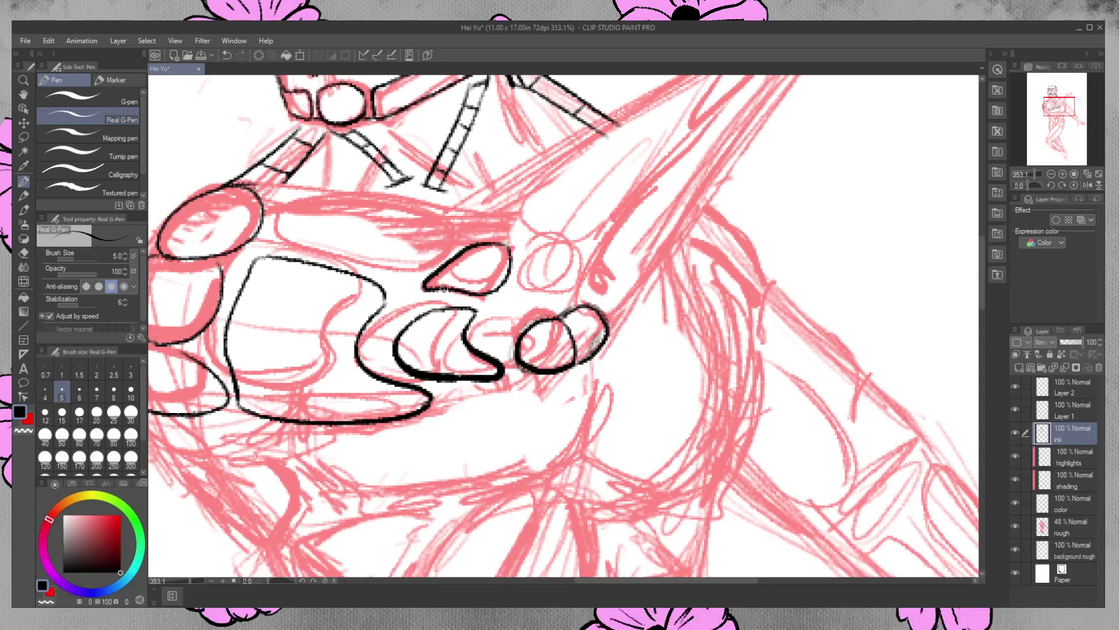
{"action": "mouse_move", "coordinate": [437, 205]}
{"action": "left_mouse_down"}
{"action": "mouse_move", "coordinate": [349, 186]}
{"action": "mouse_move", "coordinate": [275, 212]}
{"action": "mouse_move", "coordinate": [271, 234]}
{"action": "mouse_move", "coordinate": [372, 261]}
{"action": "left_mouse_up"}
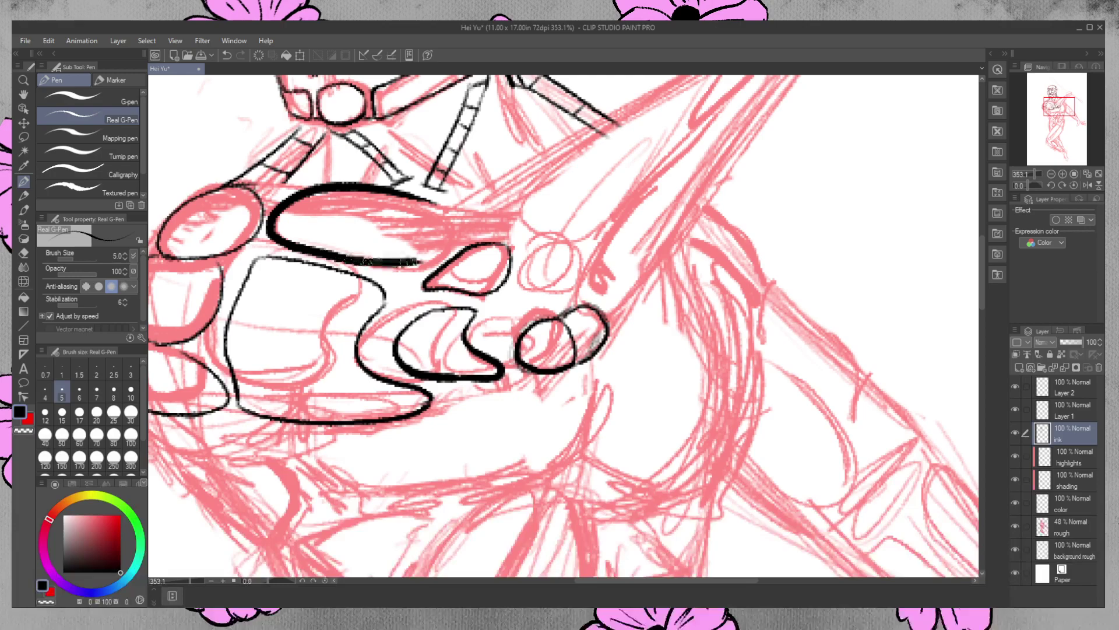
{"action": "key", "text": "ctrl+z"}
{"action": "mouse_move", "coordinate": [432, 200]}
{"action": "left_mouse_down"}
{"action": "mouse_move", "coordinate": [338, 192]}
{"action": "mouse_move", "coordinate": [288, 207]}
{"action": "mouse_move", "coordinate": [276, 229]}
{"action": "mouse_move", "coordinate": [303, 253]}
{"action": "mouse_move", "coordinate": [414, 261]}
{"action": "left_mouse_up"}
{"action": "mouse_move", "coordinate": [430, 199]}
{"action": "left_mouse_down"}
{"action": "mouse_move", "coordinate": [451, 211]}
{"action": "mouse_move", "coordinate": [461, 239]}
{"action": "mouse_move", "coordinate": [419, 264]}
{"action": "left_mouse_up"}
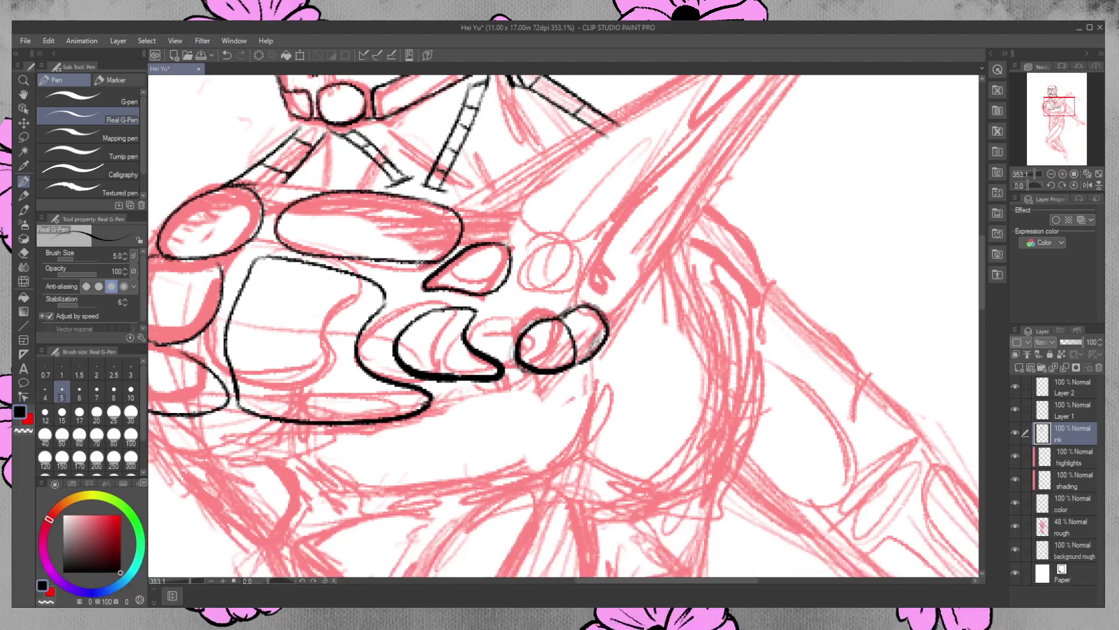
Ink the raised arm's long pointed upper plate and the oval at its base, and erase the neck cable end overlapping the plate
{"action": "left_click_drag", "start_coordinate": [983, 290], "coordinate": [984, 279]}
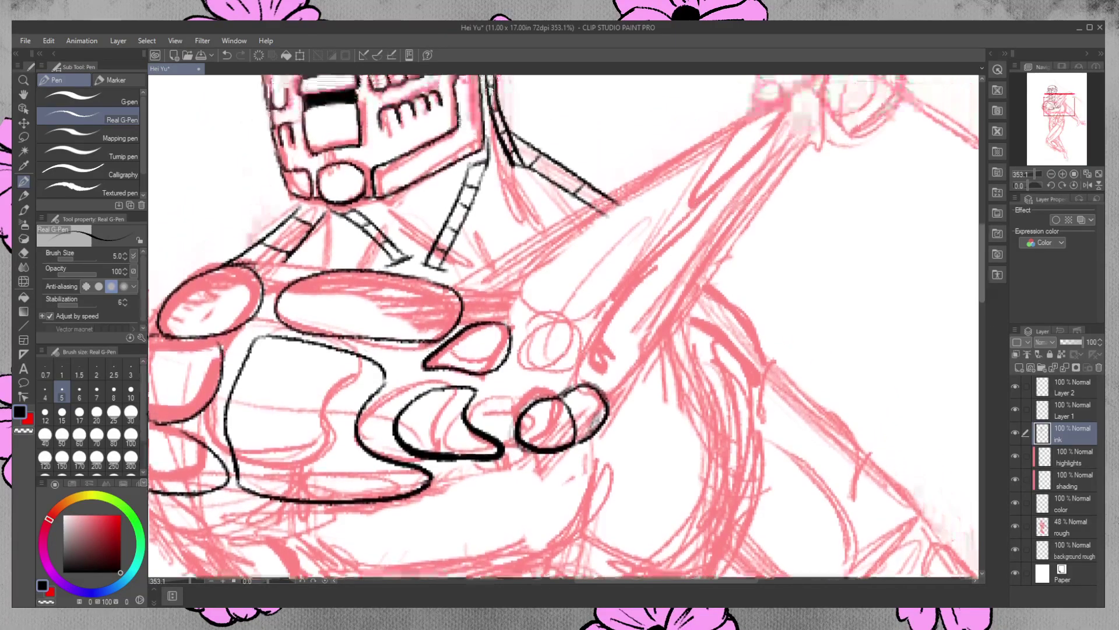
{"action": "mouse_move", "coordinate": [541, 307]}
{"action": "left_mouse_down"}
{"action": "mouse_move", "coordinate": [526, 327]}
{"action": "mouse_move", "coordinate": [535, 352]}
{"action": "mouse_move", "coordinate": [607, 320]}
{"action": "mouse_move", "coordinate": [542, 304]}
{"action": "mouse_move", "coordinate": [641, 272]}
{"action": "mouse_move", "coordinate": [745, 151]}
{"action": "mouse_move", "coordinate": [676, 165]}
{"action": "left_mouse_up"}
{"action": "mouse_move", "coordinate": [525, 299]}
{"action": "left_mouse_down"}
{"action": "mouse_move", "coordinate": [530, 272]}
{"action": "mouse_move", "coordinate": [577, 222]}
{"action": "mouse_move", "coordinate": [739, 127]}
{"action": "left_mouse_up"}
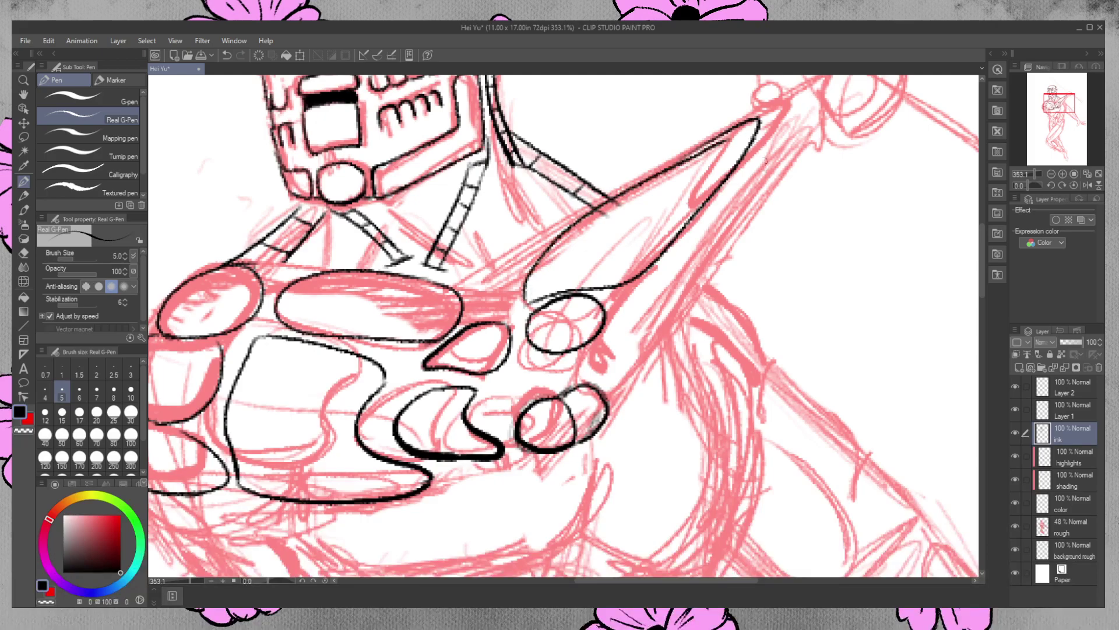
{"action": "key", "text": "ctrl+z"}
{"action": "mouse_move", "coordinate": [525, 300]}
{"action": "left_mouse_down"}
{"action": "mouse_move", "coordinate": [542, 244]}
{"action": "mouse_move", "coordinate": [669, 162]}
{"action": "mouse_move", "coordinate": [708, 145]}
{"action": "left_mouse_up"}
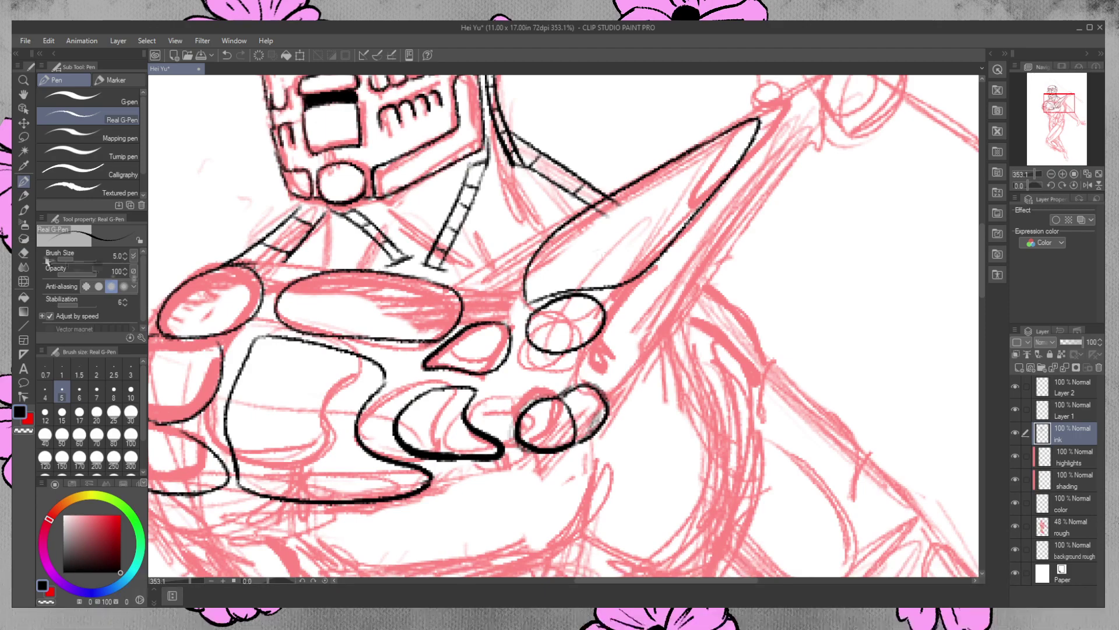
{"action": "left_click", "coordinate": [24, 253]}
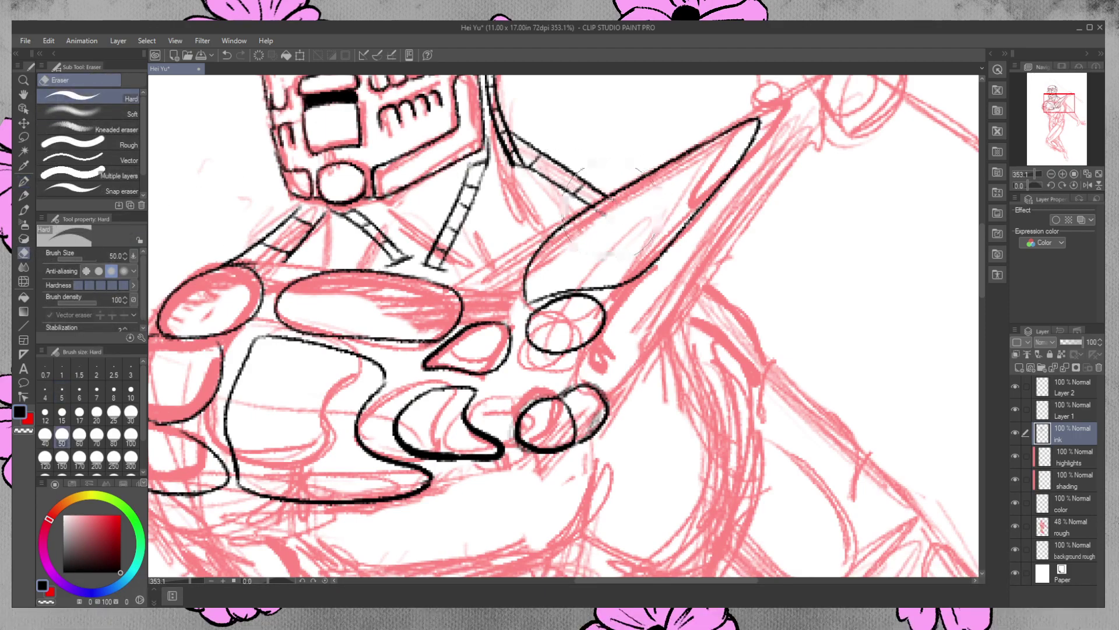
{"action": "left_click", "coordinate": [24, 183]}
{"action": "mouse_move", "coordinate": [531, 289]}
{"action": "left_mouse_down"}
{"action": "mouse_move", "coordinate": [526, 297]}
{"action": "mouse_move", "coordinate": [548, 300]}
{"action": "left_mouse_up"}
Ink the two long edges of the raised arm's lower segment and round off its wrist end
{"action": "left_click_drag", "start_coordinate": [791, 112], "coordinate": [611, 322]}
{"action": "key", "text": "ctrl+z"}
{"action": "left_click_drag", "start_coordinate": [787, 117], "coordinate": [591, 371]}
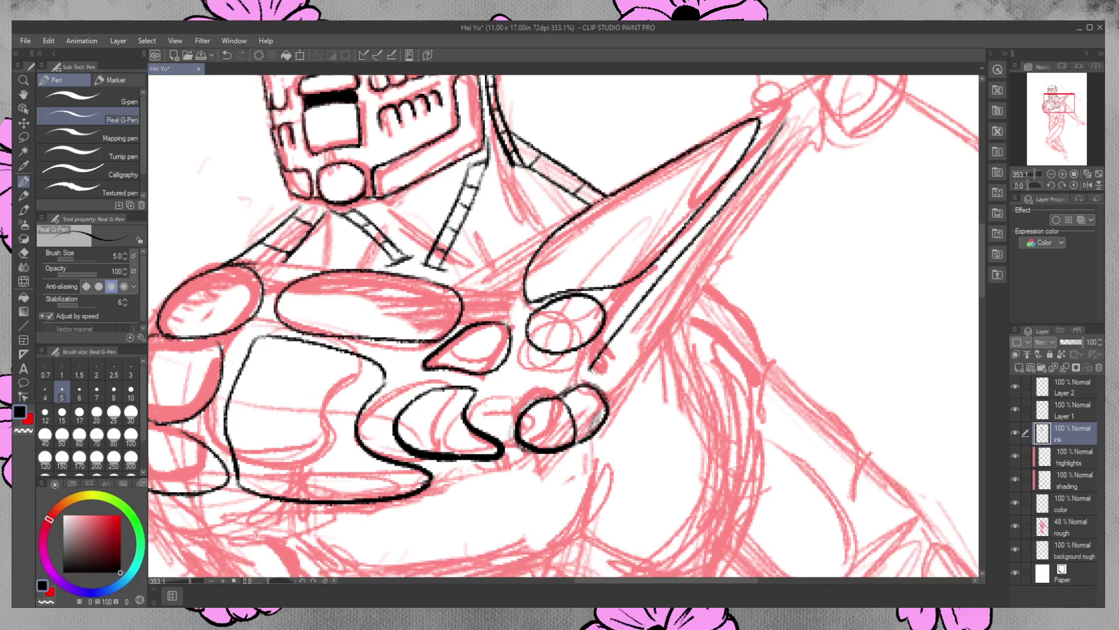
{"action": "mouse_move", "coordinate": [815, 131]}
{"action": "left_mouse_down"}
{"action": "mouse_move", "coordinate": [631, 399]}
{"action": "mouse_move", "coordinate": [608, 379]}
{"action": "mouse_move", "coordinate": [619, 407]}
{"action": "left_mouse_up"}
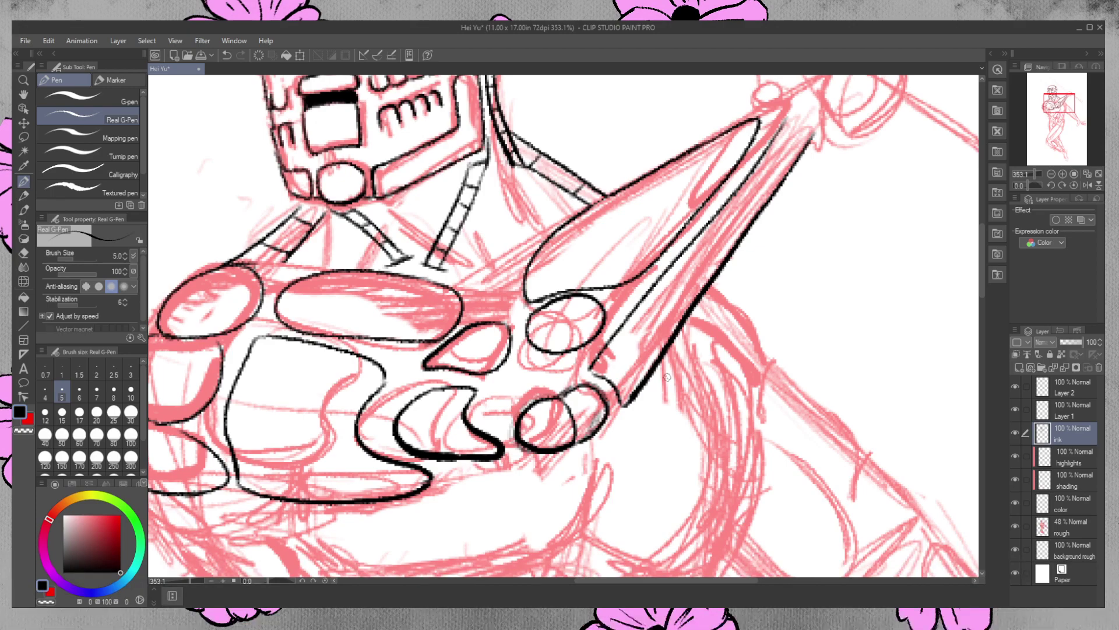
{"action": "left_click_drag", "start_coordinate": [982, 262], "coordinate": [982, 238]}
{"action": "mouse_move", "coordinate": [779, 282]}
{"action": "left_mouse_down"}
{"action": "mouse_move", "coordinate": [803, 278]}
{"action": "mouse_move", "coordinate": [801, 304]}
{"action": "left_mouse_up"}
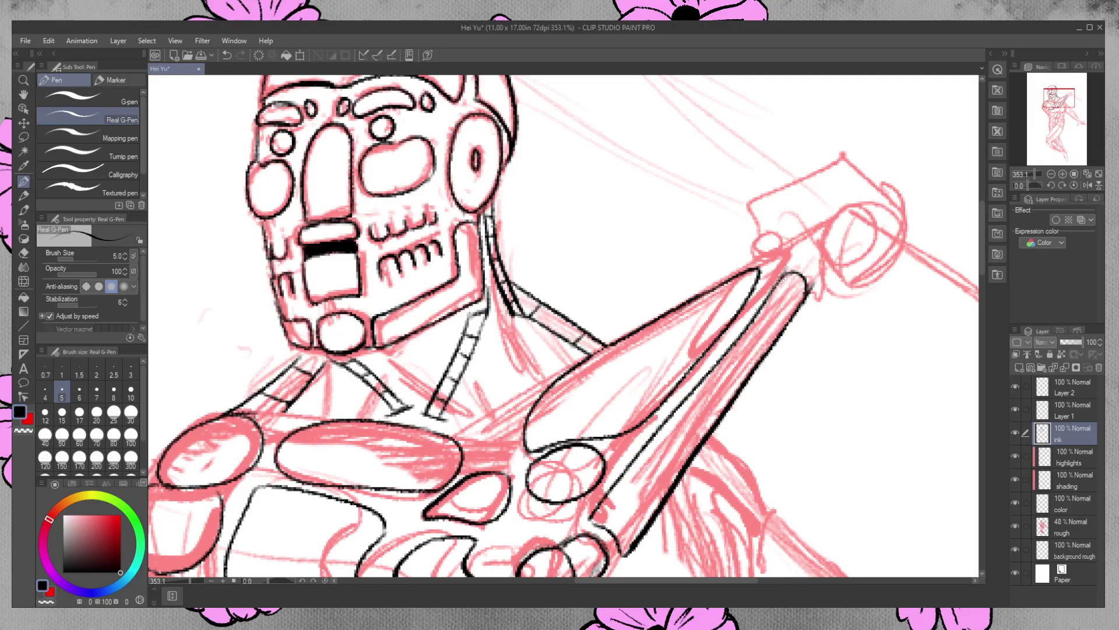
{"action": "key", "text": "e"}
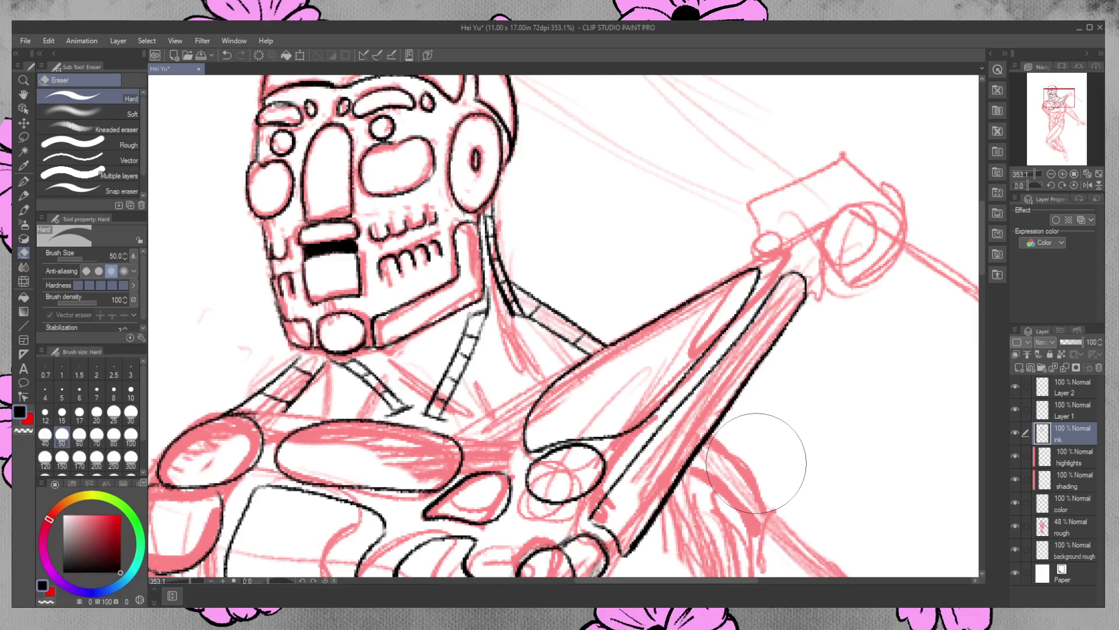
Ink the small ball joint at the raised wrist and the thumb-side curves of the hand
{"action": "left_click", "coordinate": [24, 182]}
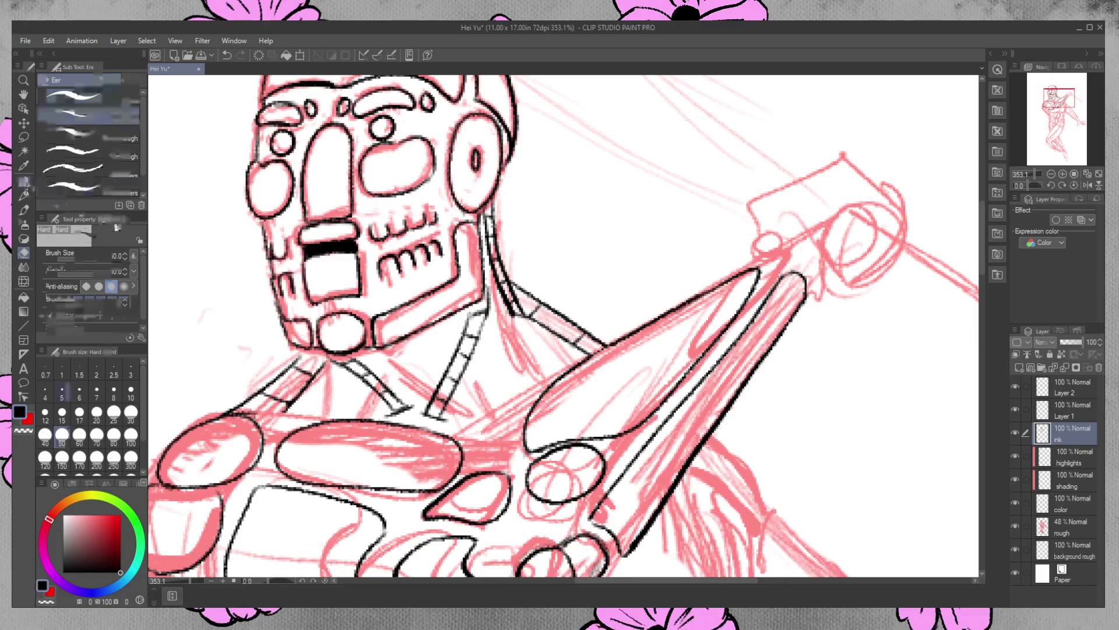
{"action": "left_click", "coordinate": [87, 118]}
{"action": "mouse_move", "coordinate": [769, 238]}
{"action": "left_mouse_down"}
{"action": "mouse_move", "coordinate": [754, 256]}
{"action": "mouse_move", "coordinate": [786, 252]}
{"action": "left_mouse_up"}
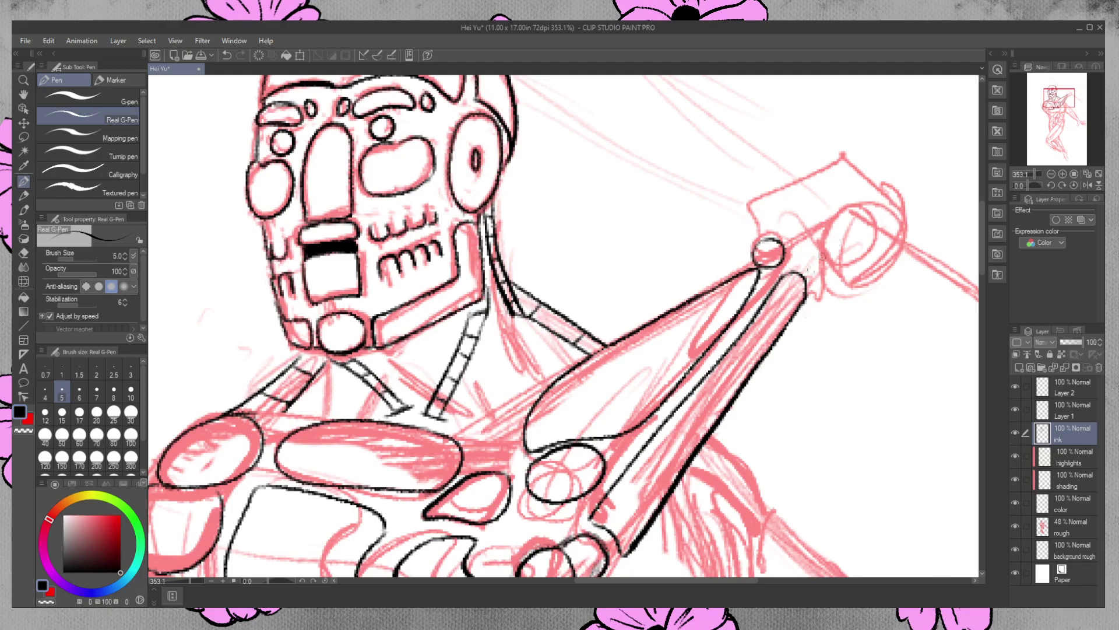
{"action": "mouse_move", "coordinate": [815, 295]}
{"action": "left_mouse_down"}
{"action": "mouse_move", "coordinate": [851, 265]}
{"action": "mouse_move", "coordinate": [845, 273]}
{"action": "mouse_move", "coordinate": [851, 242]}
{"action": "mouse_move", "coordinate": [890, 224]}
{"action": "left_mouse_up"}
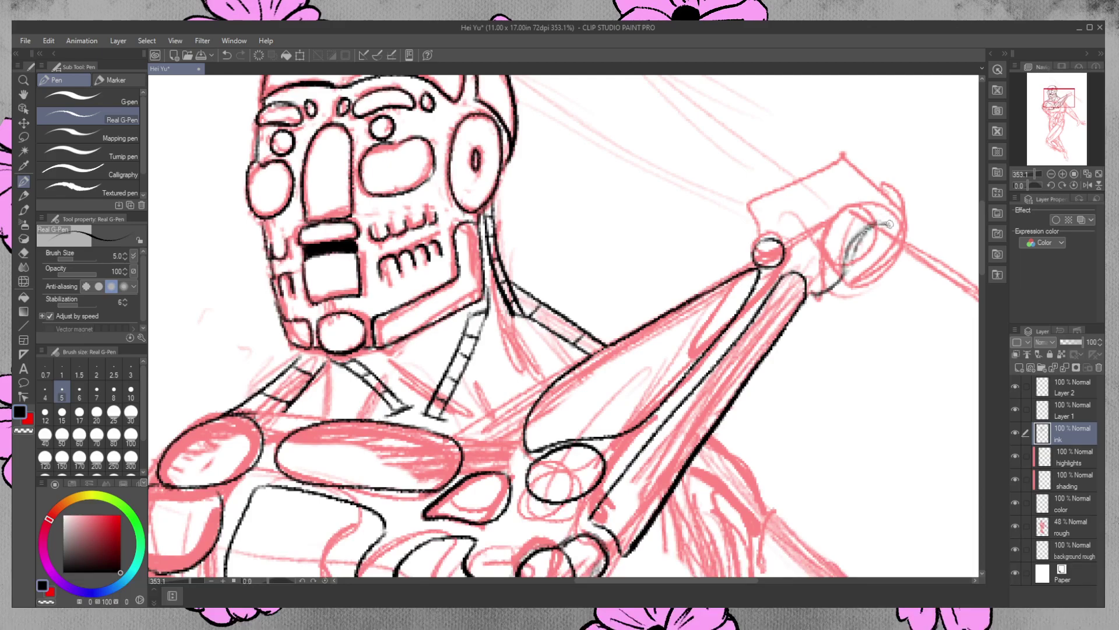
{"action": "mouse_move", "coordinate": [845, 277]}
{"action": "left_mouse_down"}
{"action": "mouse_move", "coordinate": [868, 228]}
{"action": "mouse_move", "coordinate": [891, 223]}
{"action": "left_mouse_up"}
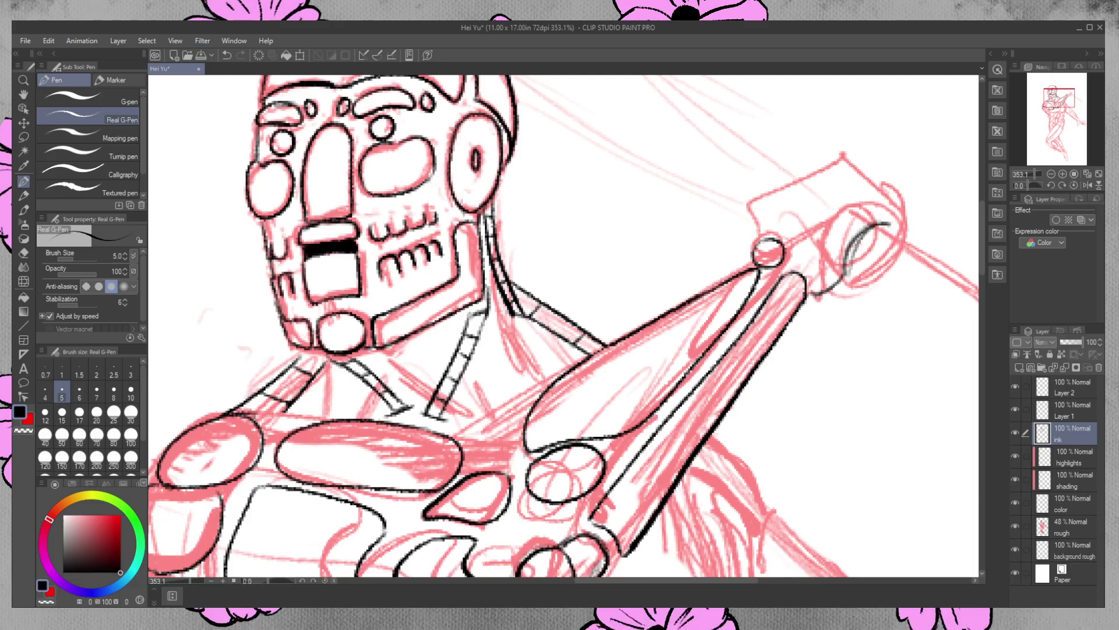
{"action": "mouse_move", "coordinate": [899, 220]}
{"action": "left_mouse_down"}
{"action": "mouse_move", "coordinate": [892, 204]}
{"action": "mouse_move", "coordinate": [857, 207]}
{"action": "mouse_move", "coordinate": [899, 204]}
{"action": "mouse_move", "coordinate": [900, 230]}
{"action": "left_mouse_up"}
Ink the finger strokes fanning across the raised hand above the wrist joint
{"action": "mouse_move", "coordinate": [837, 207]}
{"action": "left_mouse_down"}
{"action": "mouse_move", "coordinate": [815, 241]}
{"action": "mouse_move", "coordinate": [847, 203]}
{"action": "left_mouse_up"}
{"action": "mouse_move", "coordinate": [796, 231]}
{"action": "left_mouse_down"}
{"action": "mouse_move", "coordinate": [825, 185]}
{"action": "mouse_move", "coordinate": [796, 232]}
{"action": "left_mouse_up"}
{"action": "left_click_drag", "start_coordinate": [795, 186], "coordinate": [778, 226]}
{"action": "mouse_move", "coordinate": [777, 227]}
{"action": "left_mouse_down"}
{"action": "mouse_move", "coordinate": [796, 184]}
{"action": "mouse_move", "coordinate": [772, 229]}
{"action": "left_mouse_up"}
{"action": "left_click_drag", "start_coordinate": [802, 180], "coordinate": [775, 235]}
{"action": "mouse_move", "coordinate": [844, 186]}
{"action": "left_mouse_down"}
{"action": "mouse_move", "coordinate": [889, 185]}
{"action": "mouse_move", "coordinate": [911, 200]}
{"action": "mouse_move", "coordinate": [883, 184]}
{"action": "mouse_move", "coordinate": [839, 190]}
{"action": "left_mouse_up"}
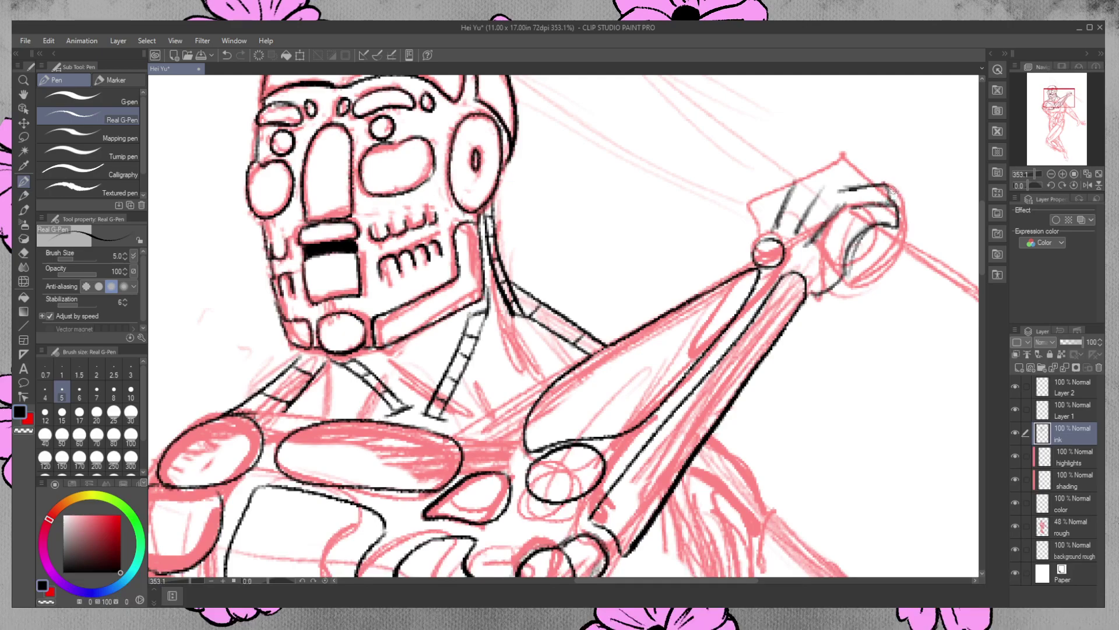
{"action": "mouse_move", "coordinate": [805, 181]}
{"action": "left_mouse_down"}
{"action": "mouse_move", "coordinate": [848, 168]}
{"action": "mouse_move", "coordinate": [804, 181]}
{"action": "mouse_move", "coordinate": [819, 162]}
{"action": "mouse_move", "coordinate": [782, 182]}
{"action": "mouse_move", "coordinate": [771, 232]}
{"action": "left_mouse_up"}
{"action": "left_click_drag", "start_coordinate": [778, 194], "coordinate": [770, 236]}
{"action": "left_click_drag", "start_coordinate": [793, 205], "coordinate": [789, 210]}
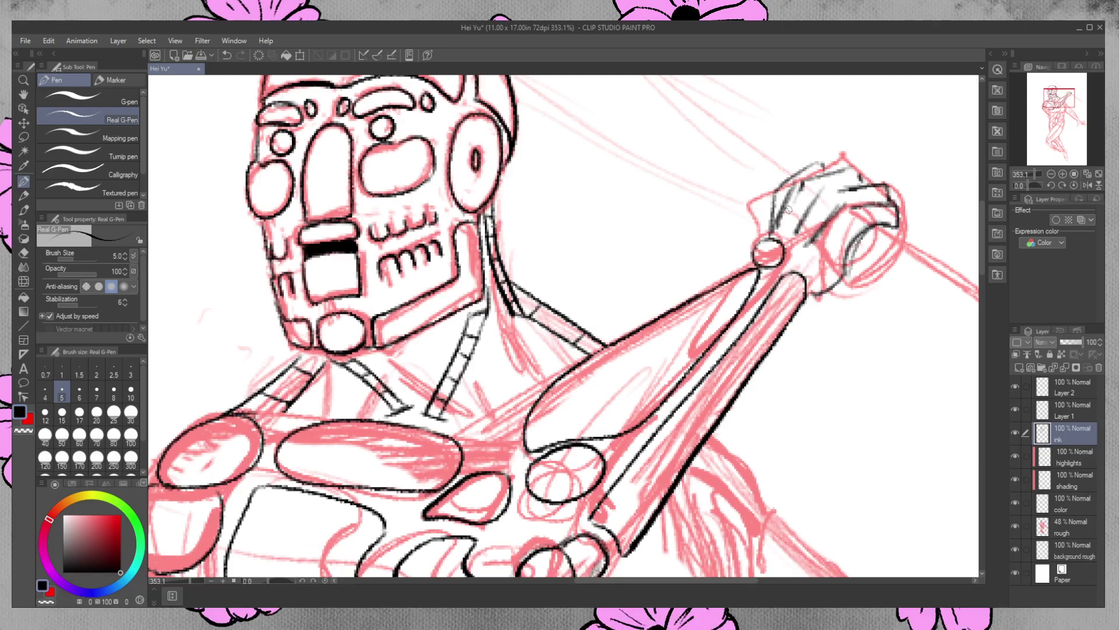
{"action": "key", "text": "ctrl+z"}
{"action": "key", "text": "ctrl+z"}
{"action": "key", "text": "ctrl+z"}
{"action": "key", "text": "ctrl+z"}
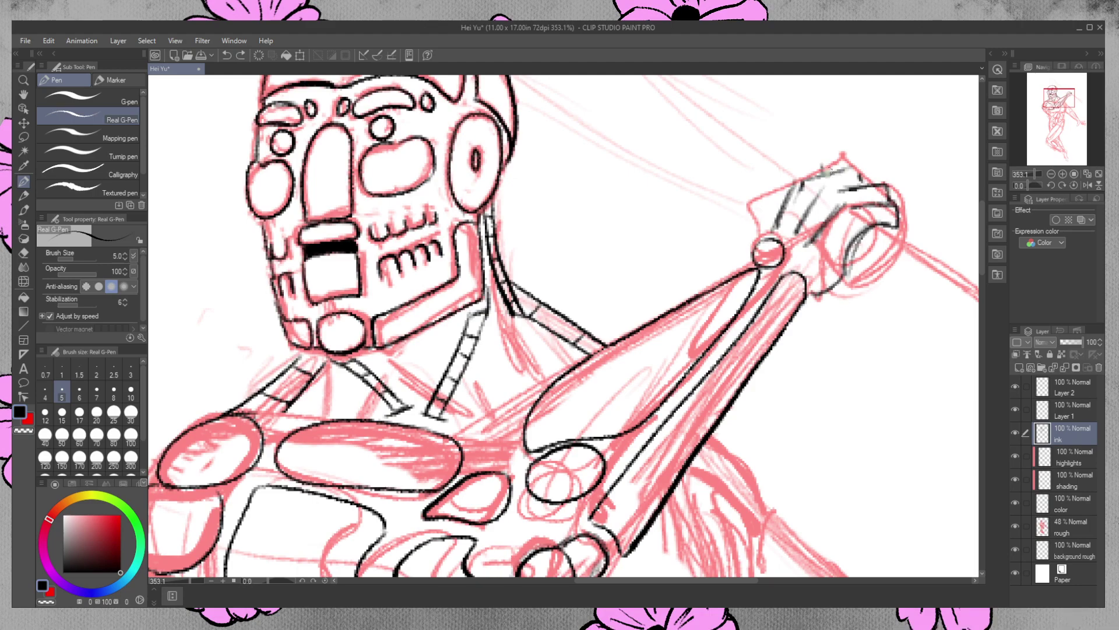
Ink the outermost finger and the base line of the raised hand above the wrist joint
{"action": "left_click_drag", "start_coordinate": [822, 164], "coordinate": [782, 178]}
{"action": "left_click_drag", "start_coordinate": [817, 168], "coordinate": [765, 232]}
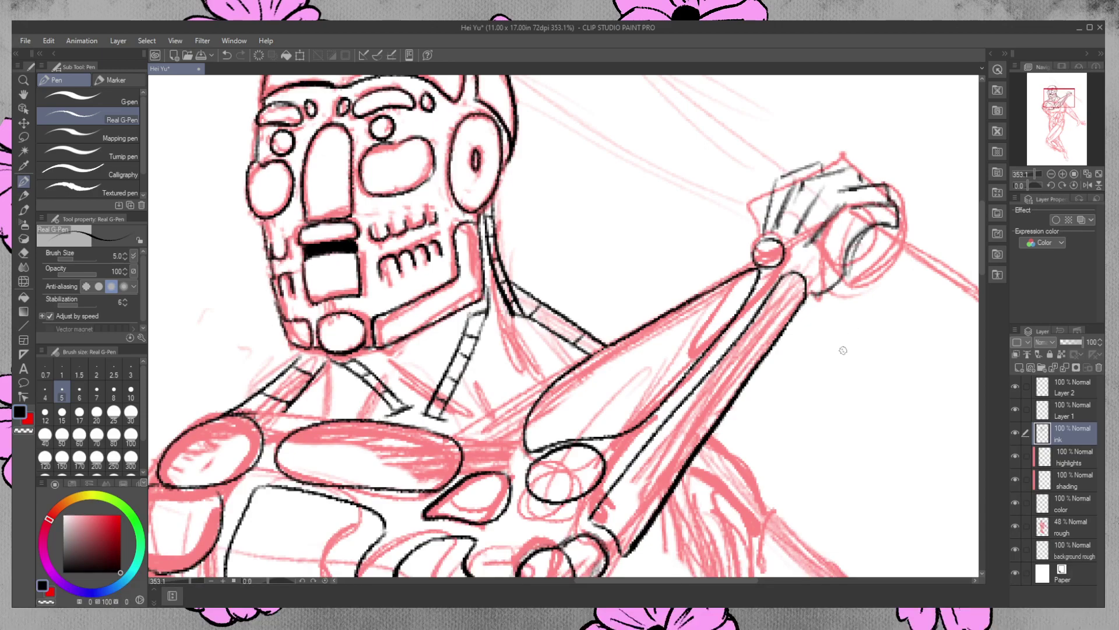
{"action": "left_click_drag", "start_coordinate": [776, 229], "coordinate": [829, 242]}
Lasso the inked hand and move it up and outward, away from the wrist ball joint
{"action": "left_click", "coordinate": [23, 137]}
{"action": "mouse_move", "coordinate": [820, 151]}
{"action": "left_mouse_down"}
{"action": "mouse_move", "coordinate": [763, 183]}
{"action": "mouse_move", "coordinate": [757, 227]}
{"action": "mouse_move", "coordinate": [809, 244]}
{"action": "mouse_move", "coordinate": [813, 290]}
{"action": "mouse_move", "coordinate": [902, 228]}
{"action": "mouse_move", "coordinate": [909, 183]}
{"action": "mouse_move", "coordinate": [847, 147]}
{"action": "mouse_move", "coordinate": [821, 156]}
{"action": "left_mouse_up"}
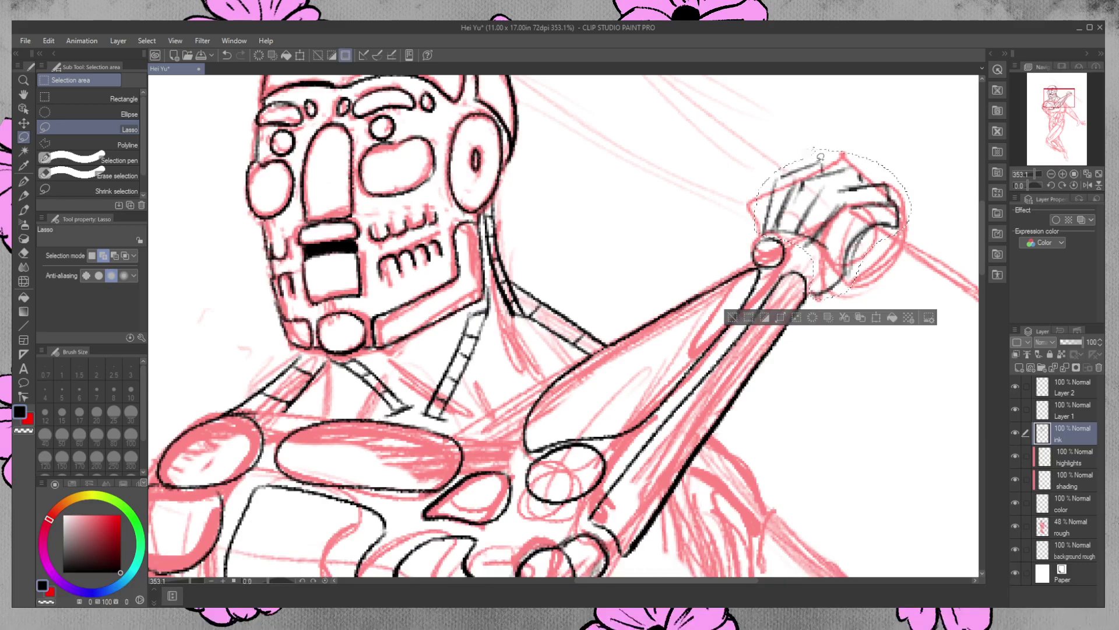
{"action": "key", "text": "ctrl+t"}
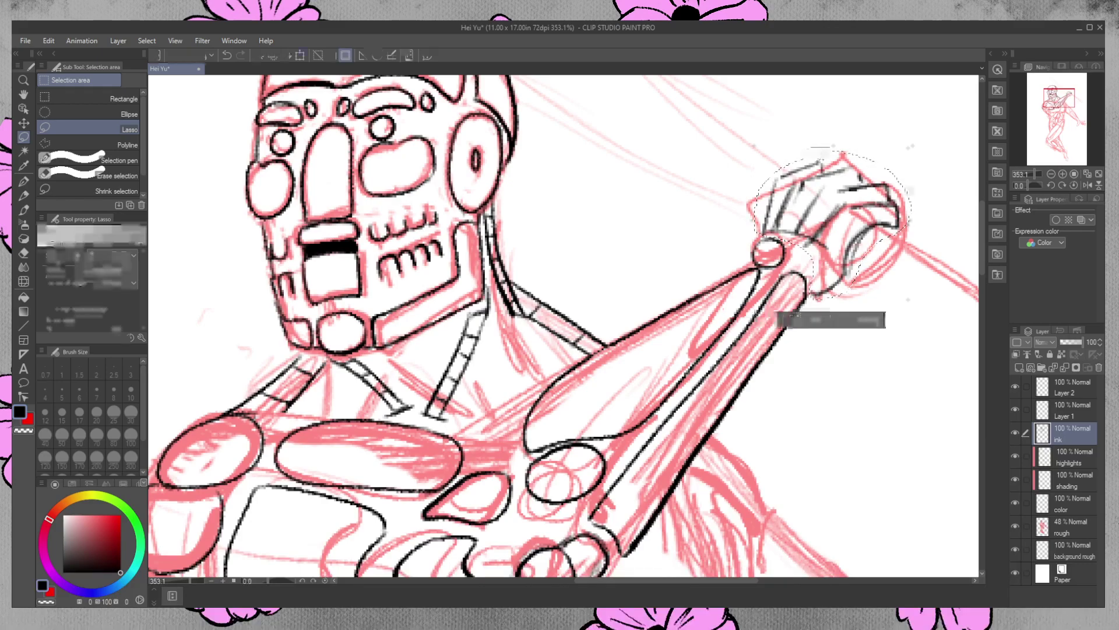
{"action": "left_click_drag", "start_coordinate": [869, 239], "coordinate": [901, 206]}
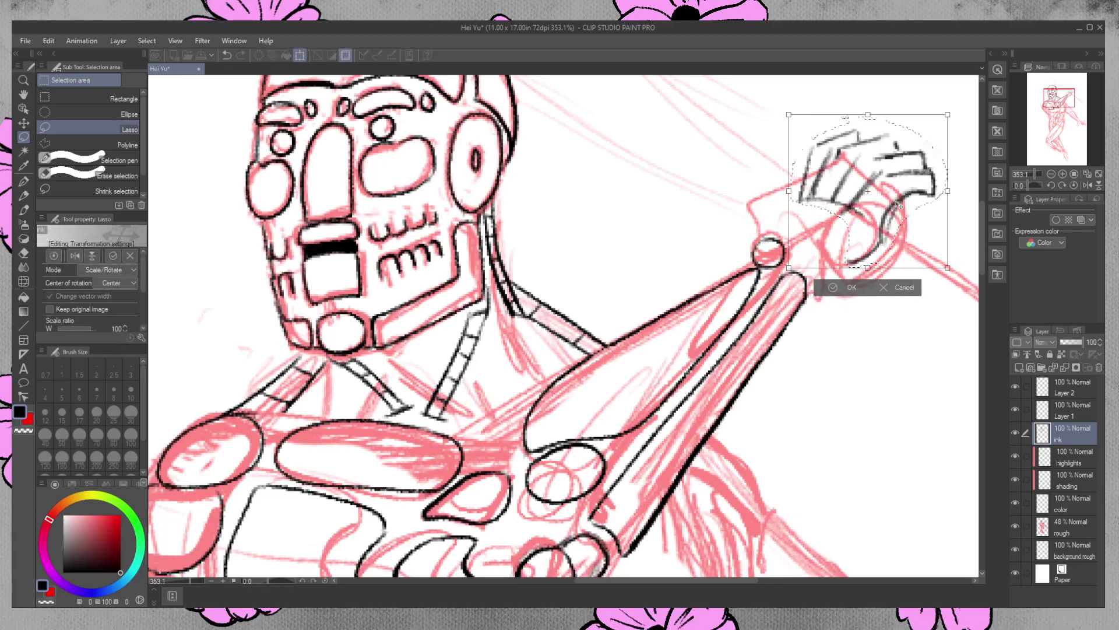
{"action": "key", "text": "Return"}
{"action": "key", "text": "ctrl+d"}
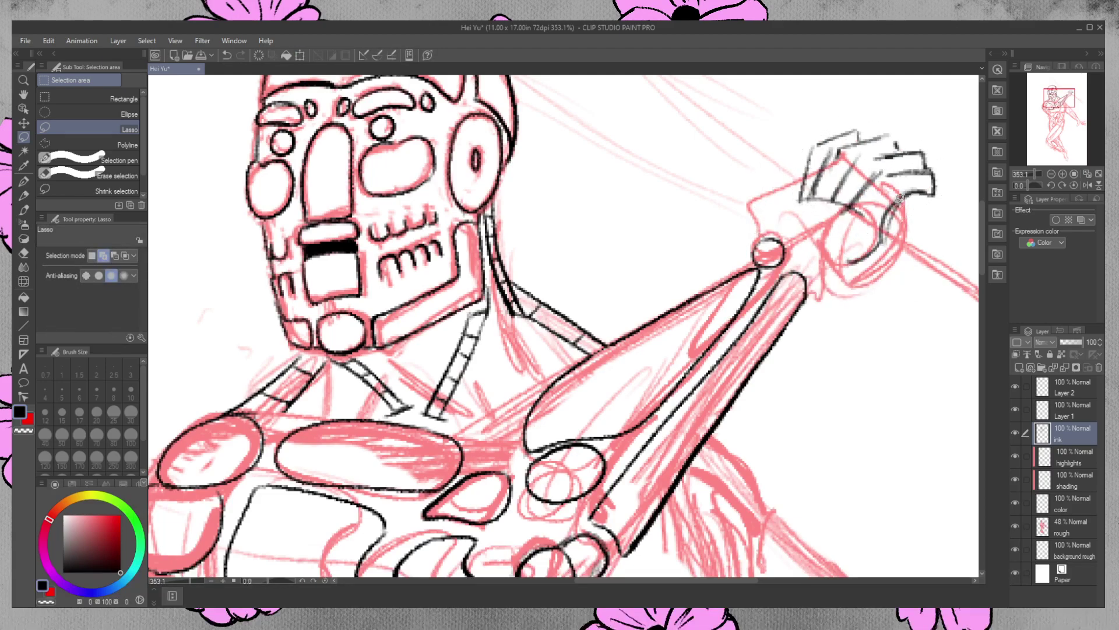
Move the wrist ball joint onto the rounded end of the arm's lower segment and erase the line overlapping inside it
{"action": "key", "text": "p"}
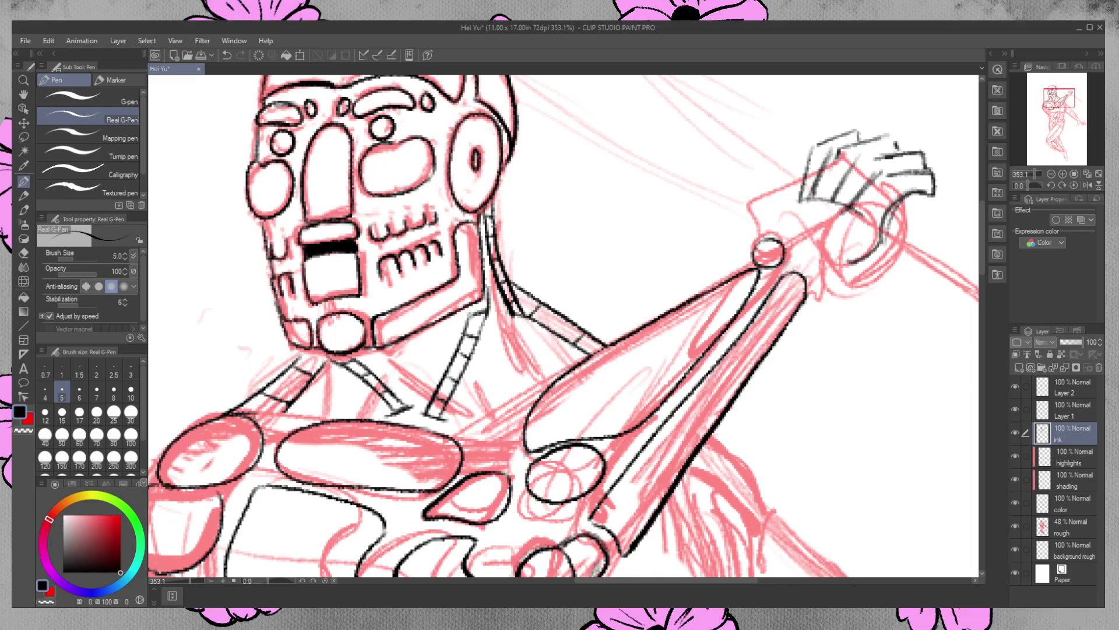
{"action": "left_click", "coordinate": [23, 136]}
{"action": "mouse_move", "coordinate": [772, 233]}
{"action": "left_mouse_down"}
{"action": "mouse_move", "coordinate": [755, 234]}
{"action": "mouse_move", "coordinate": [753, 259]}
{"action": "mouse_move", "coordinate": [769, 270]}
{"action": "mouse_move", "coordinate": [792, 251]}
{"action": "mouse_move", "coordinate": [778, 230]}
{"action": "mouse_move", "coordinate": [799, 285]}
{"action": "left_mouse_up"}
{"action": "key", "text": "ctrl+t"}
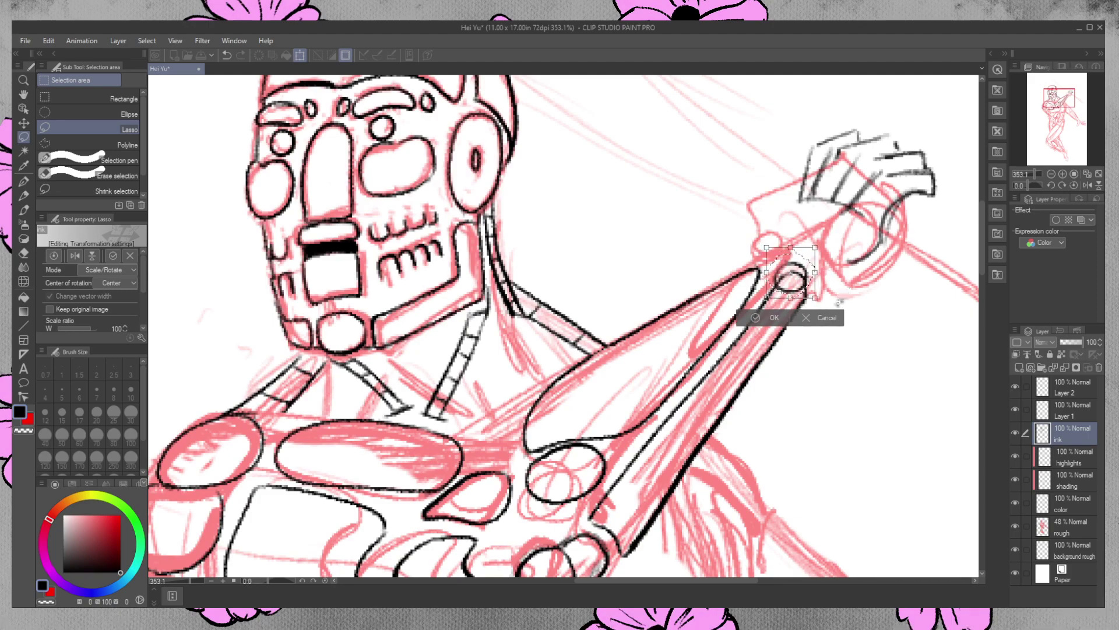
{"action": "key", "text": "Return"}
{"action": "key", "text": "ctrl+d"}
{"action": "key", "text": "e"}
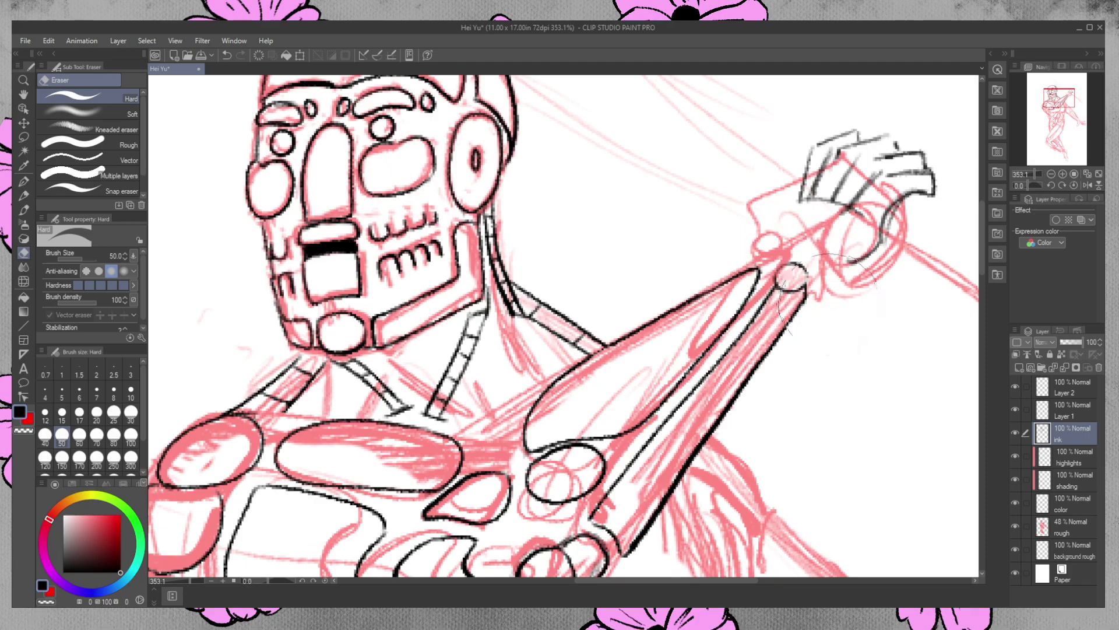
Try to ink thin connecting strokes between the base of the hand and the wrist joint
{"action": "left_click", "coordinate": [28, 181]}
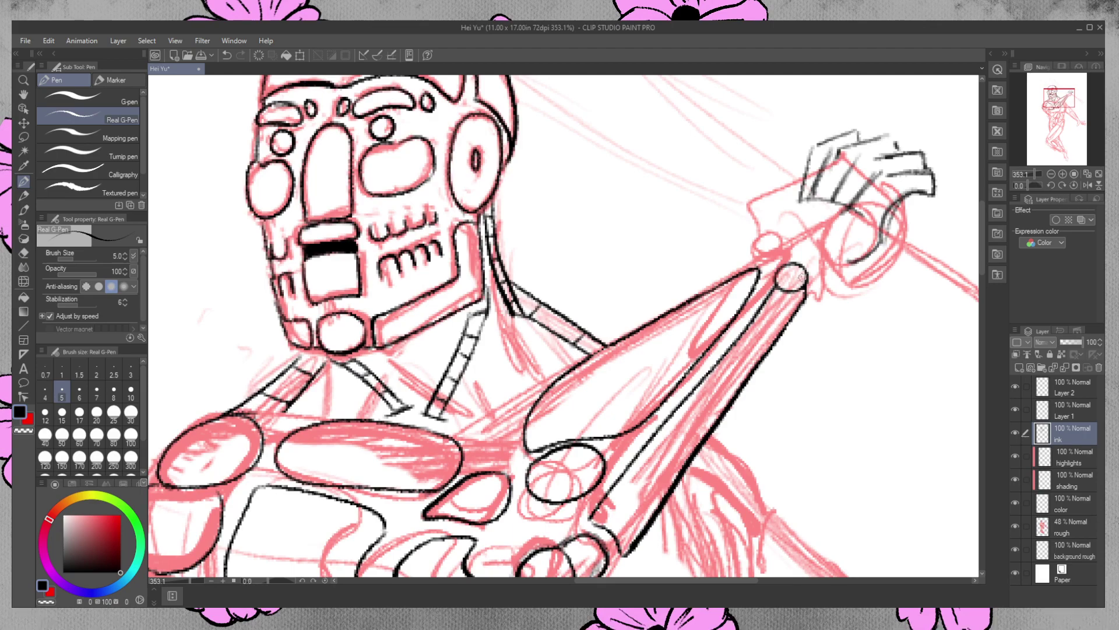
{"action": "left_click_drag", "start_coordinate": [841, 216], "coordinate": [808, 256]}
{"action": "left_click_drag", "start_coordinate": [842, 214], "coordinate": [807, 257]}
{"action": "mouse_move", "coordinate": [865, 235]}
{"action": "left_mouse_down"}
{"action": "mouse_move", "coordinate": [815, 275]}
{"action": "mouse_move", "coordinate": [852, 242]}
{"action": "left_mouse_up"}
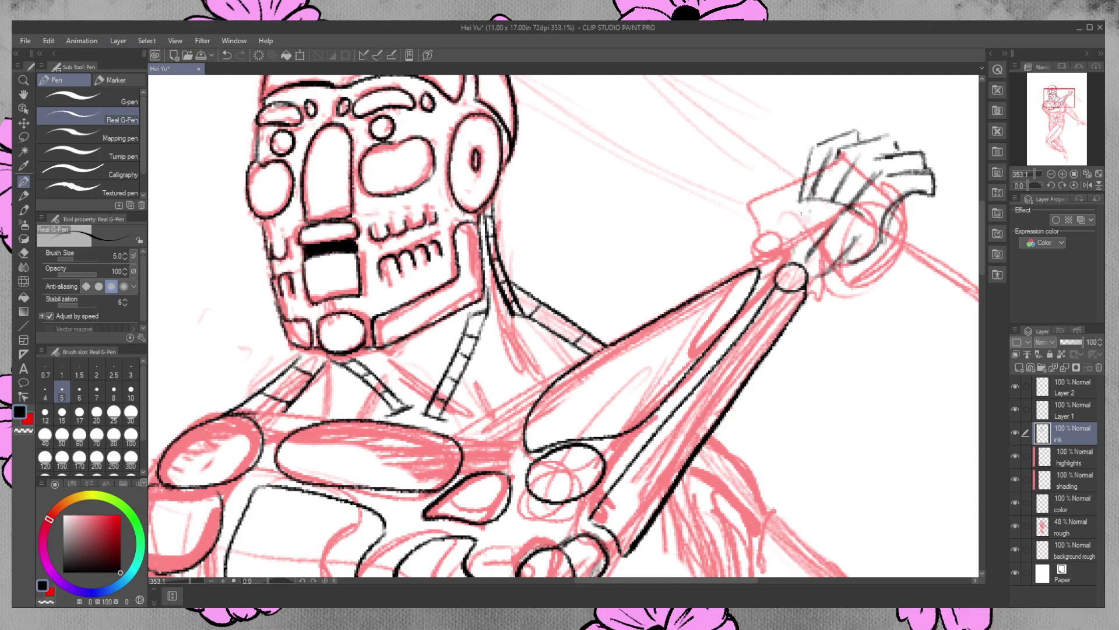
{"action": "left_click_drag", "start_coordinate": [812, 200], "coordinate": [794, 247]}
{"action": "mouse_move", "coordinate": [796, 194]}
{"action": "left_mouse_down"}
{"action": "mouse_move", "coordinate": [780, 251]}
{"action": "mouse_move", "coordinate": [766, 251]}
{"action": "mouse_move", "coordinate": [766, 234]}
{"action": "left_mouse_up"}
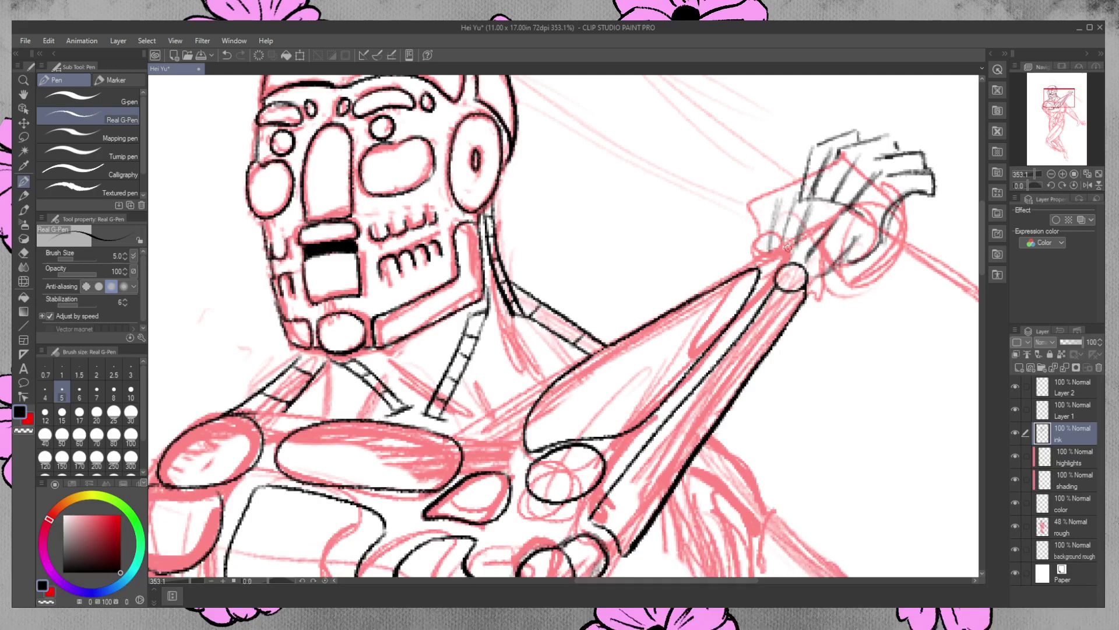
Undo the connecting strokes between the hand and the wrist joint
{"action": "key", "text": "ctrl+z"}
{"action": "key", "text": "ctrl+z"}
{"action": "key", "text": "ctrl+z"}
{"action": "key", "text": "ctrl+z"}
{"action": "key", "text": "ctrl+z"}
{"action": "key", "text": "ctrl+z"}
{"action": "key", "text": "ctrl+z"}
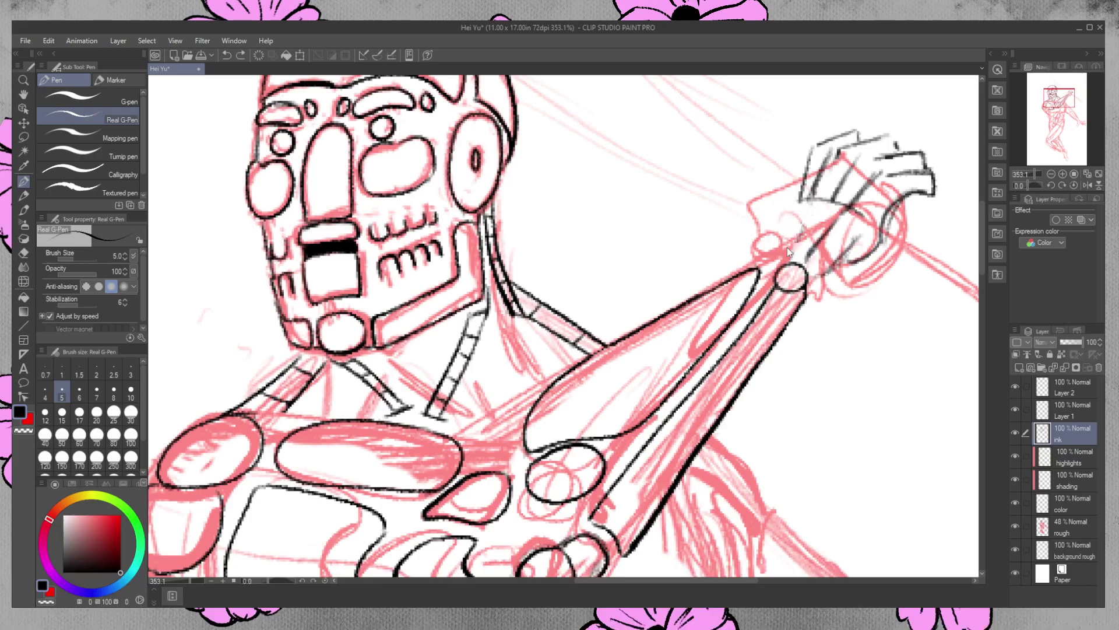
{"action": "key", "text": "ctrl+z"}
{"action": "key", "text": "ctrl+z"}
{"action": "key", "text": "ctrl+z"}
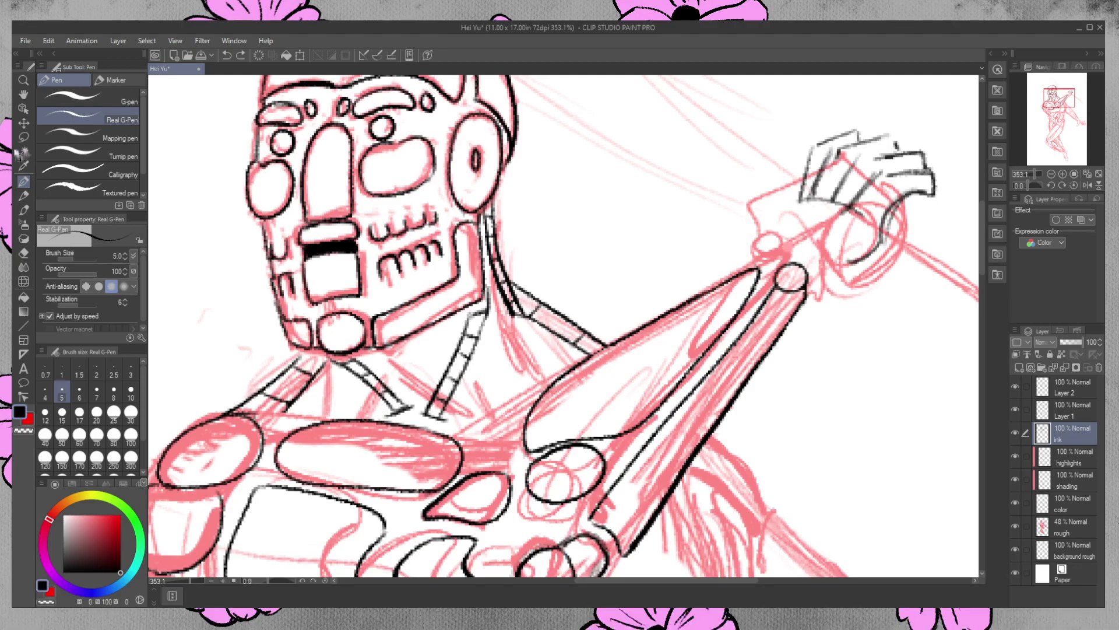
Lasso the inked hand and move it down and inward so it sits over the rough beside the wrist joint
{"action": "key", "text": "m"}
{"action": "mouse_move", "coordinate": [869, 107]}
{"action": "left_mouse_down"}
{"action": "mouse_move", "coordinate": [826, 114]}
{"action": "mouse_move", "coordinate": [797, 231]}
{"action": "mouse_move", "coordinate": [842, 283]}
{"action": "mouse_move", "coordinate": [919, 237]}
{"action": "mouse_move", "coordinate": [947, 136]}
{"action": "mouse_move", "coordinate": [873, 97]}
{"action": "left_mouse_up"}
{"action": "key", "text": "ctrl+t"}
{"action": "mouse_move", "coordinate": [876, 222]}
{"action": "left_mouse_down"}
{"action": "mouse_move", "coordinate": [844, 251]}
{"action": "mouse_move", "coordinate": [850, 240]}
{"action": "left_mouse_up"}
{"action": "key", "text": "Return"}
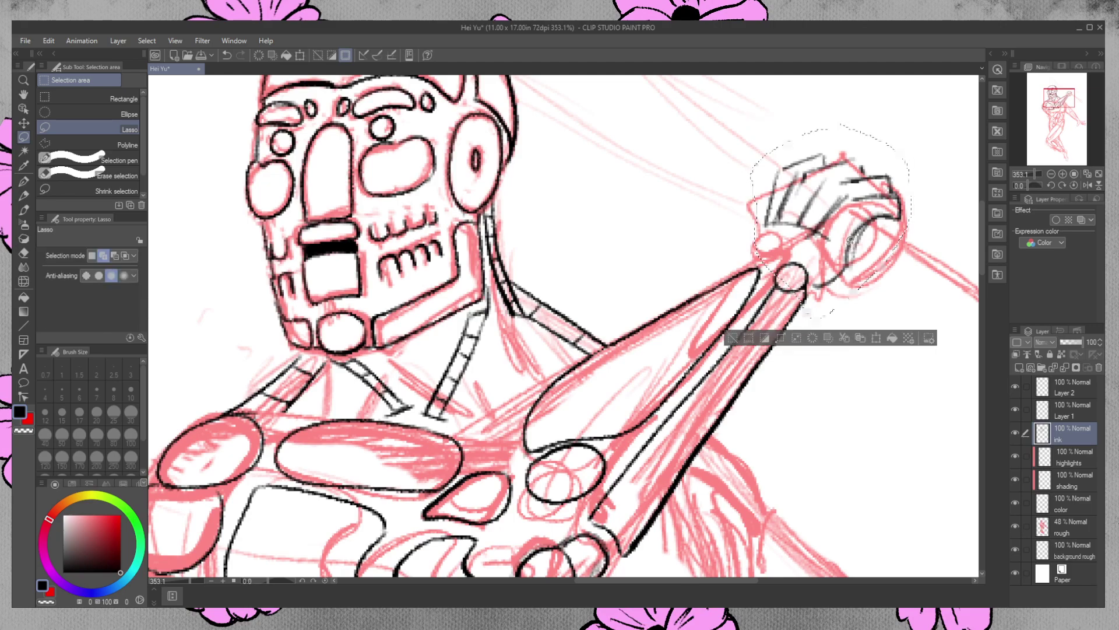
{"action": "key", "text": "ctrl+d"}
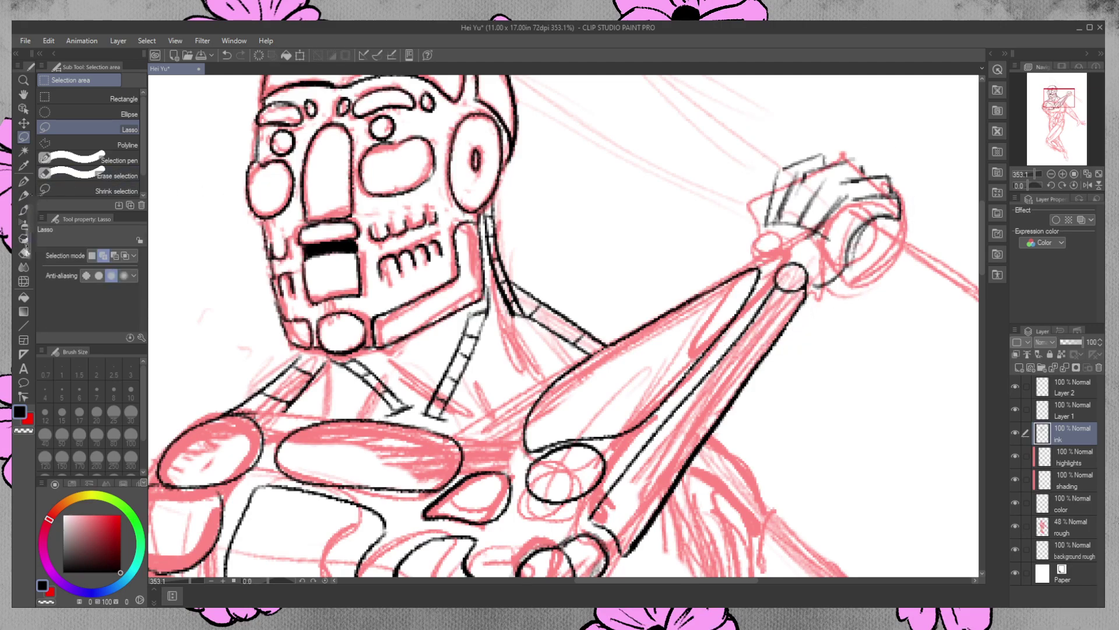
Erase the strokes inside the hand and ink its outer edge from the knuckles down to the wrist
{"action": "left_click", "coordinate": [23, 252]}
{"action": "mouse_move", "coordinate": [818, 231]}
{"action": "left_mouse_down"}
{"action": "mouse_move", "coordinate": [825, 237]}
{"action": "mouse_move", "coordinate": [840, 204]}
{"action": "mouse_move", "coordinate": [769, 219]}
{"action": "mouse_move", "coordinate": [781, 192]}
{"action": "mouse_move", "coordinate": [800, 192]}
{"action": "mouse_move", "coordinate": [776, 230]}
{"action": "left_mouse_up"}
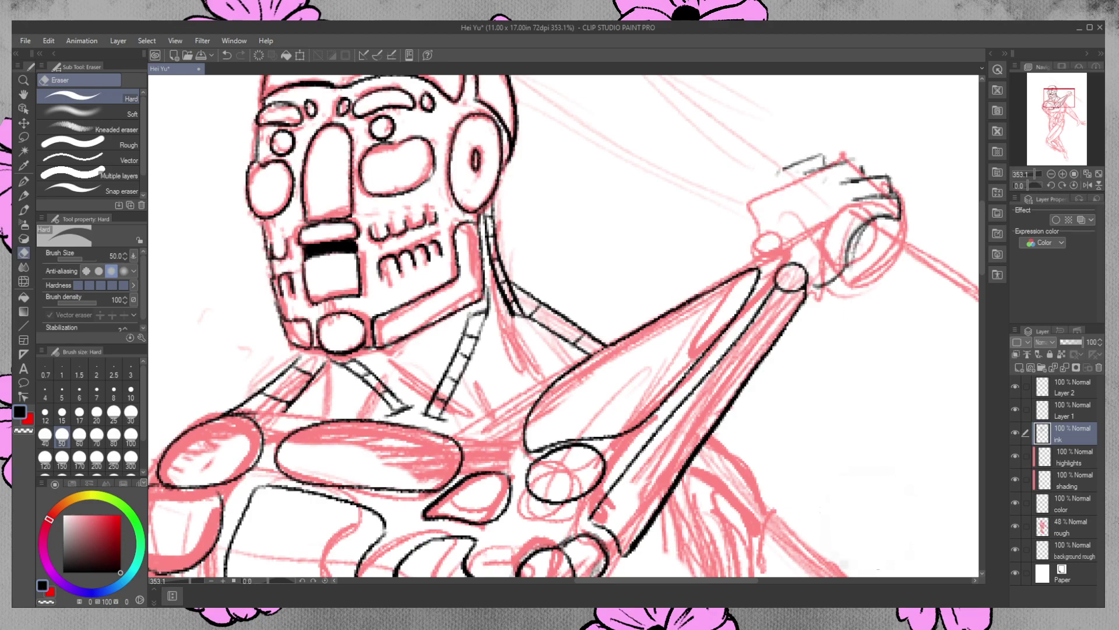
{"action": "left_click", "coordinate": [23, 181]}
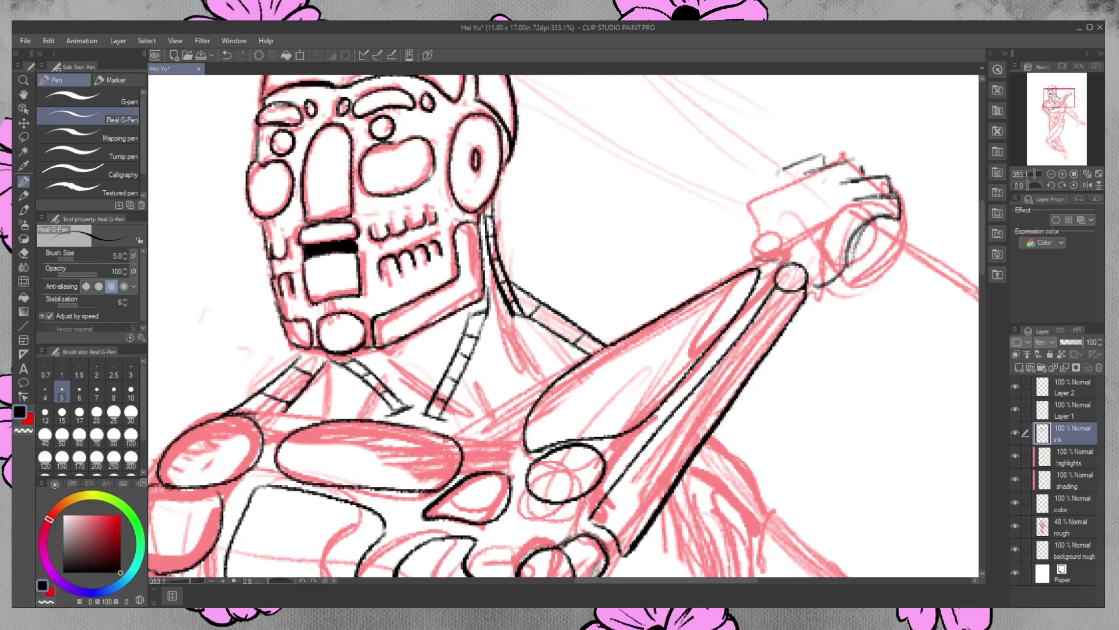
{"action": "mouse_move", "coordinate": [769, 178]}
{"action": "left_mouse_down"}
{"action": "mouse_move", "coordinate": [757, 256]}
{"action": "mouse_move", "coordinate": [766, 186]}
{"action": "mouse_move", "coordinate": [787, 167]}
{"action": "mouse_move", "coordinate": [768, 187]}
{"action": "mouse_move", "coordinate": [784, 168]}
{"action": "left_mouse_up"}
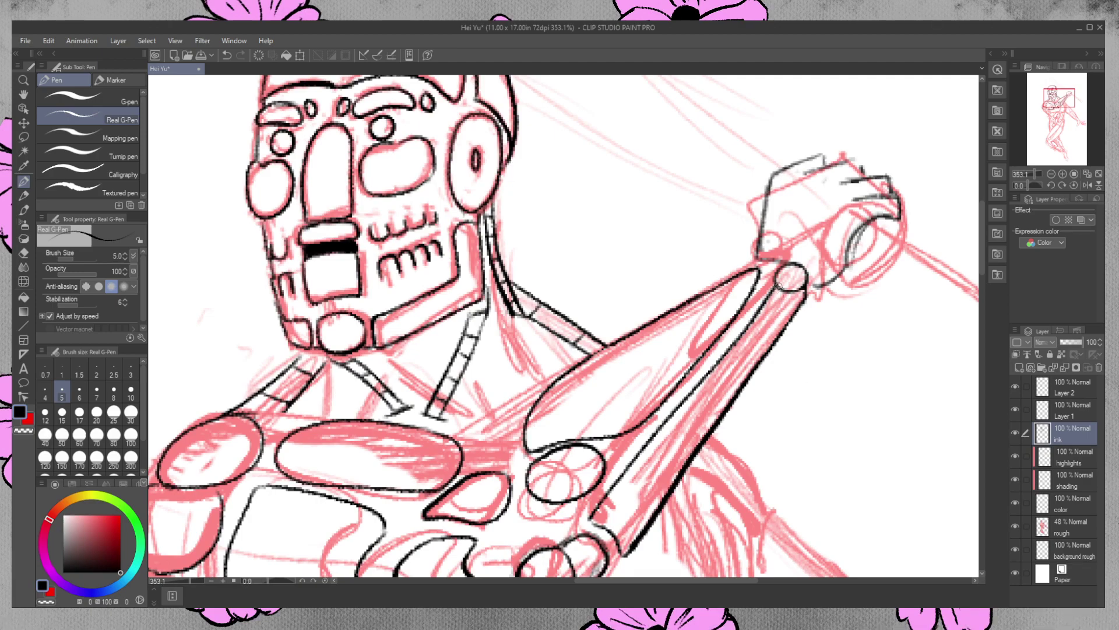
{"action": "mouse_move", "coordinate": [752, 261]}
{"action": "left_mouse_down"}
{"action": "mouse_move", "coordinate": [742, 269]}
{"action": "mouse_move", "coordinate": [756, 250]}
{"action": "left_mouse_up"}
{"action": "key", "text": "ctrl+z"}
Erase the inner edge and elbow end of the arm's lower segment and the lower edge of the long plate above it
{"action": "left_click_drag", "start_coordinate": [982, 225], "coordinate": [983, 246]}
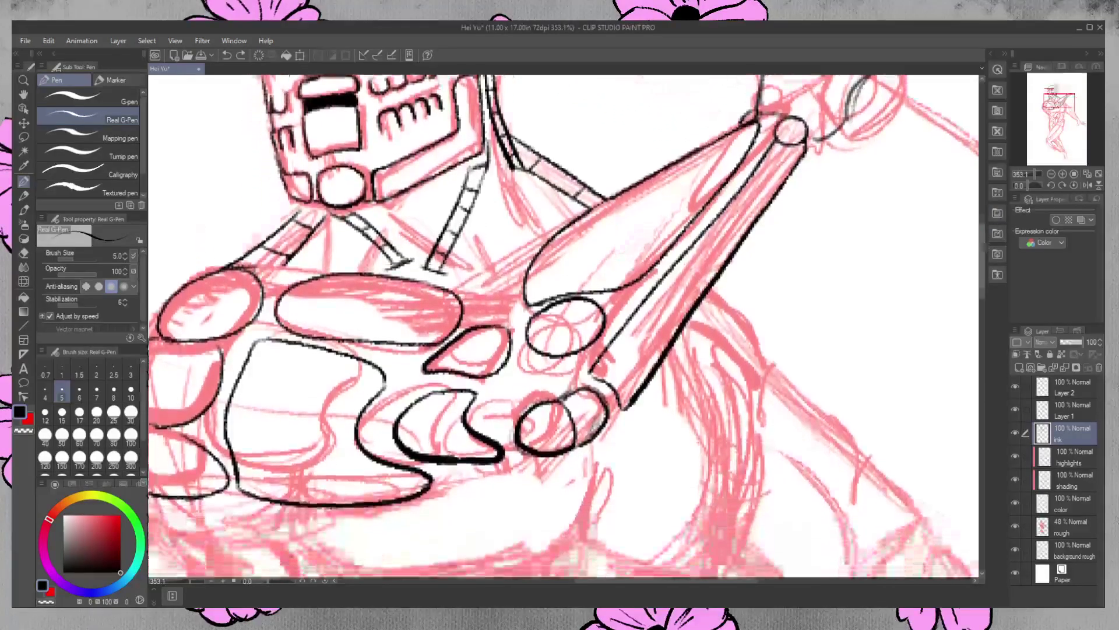
{"action": "left_click", "coordinate": [24, 254]}
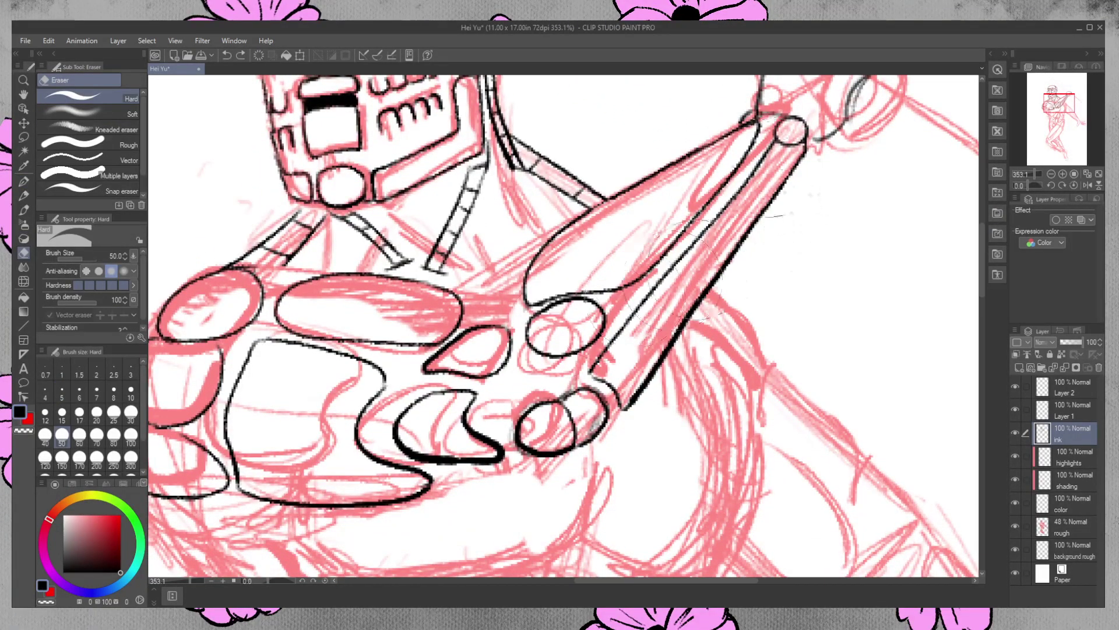
{"action": "mouse_move", "coordinate": [766, 155]}
{"action": "left_mouse_down"}
{"action": "mouse_move", "coordinate": [773, 144]}
{"action": "mouse_move", "coordinate": [607, 362]}
{"action": "mouse_move", "coordinate": [589, 368]}
{"action": "mouse_move", "coordinate": [626, 411]}
{"action": "mouse_move", "coordinate": [650, 365]}
{"action": "left_mouse_up"}
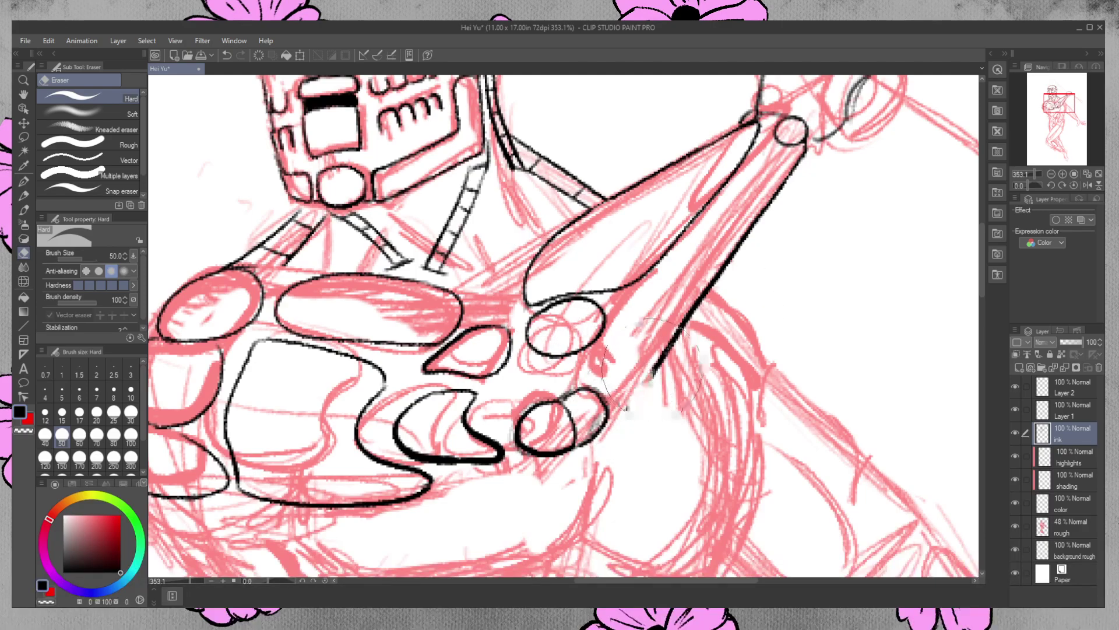
{"action": "mouse_move", "coordinate": [625, 288]}
{"action": "left_mouse_down"}
{"action": "mouse_move", "coordinate": [633, 281]}
{"action": "mouse_move", "coordinate": [589, 280]}
{"action": "mouse_move", "coordinate": [527, 304]}
{"action": "mouse_move", "coordinate": [676, 217]}
{"action": "mouse_move", "coordinate": [642, 274]}
{"action": "mouse_move", "coordinate": [700, 212]}
{"action": "mouse_move", "coordinate": [752, 114]}
{"action": "mouse_move", "coordinate": [700, 211]}
{"action": "left_mouse_up"}
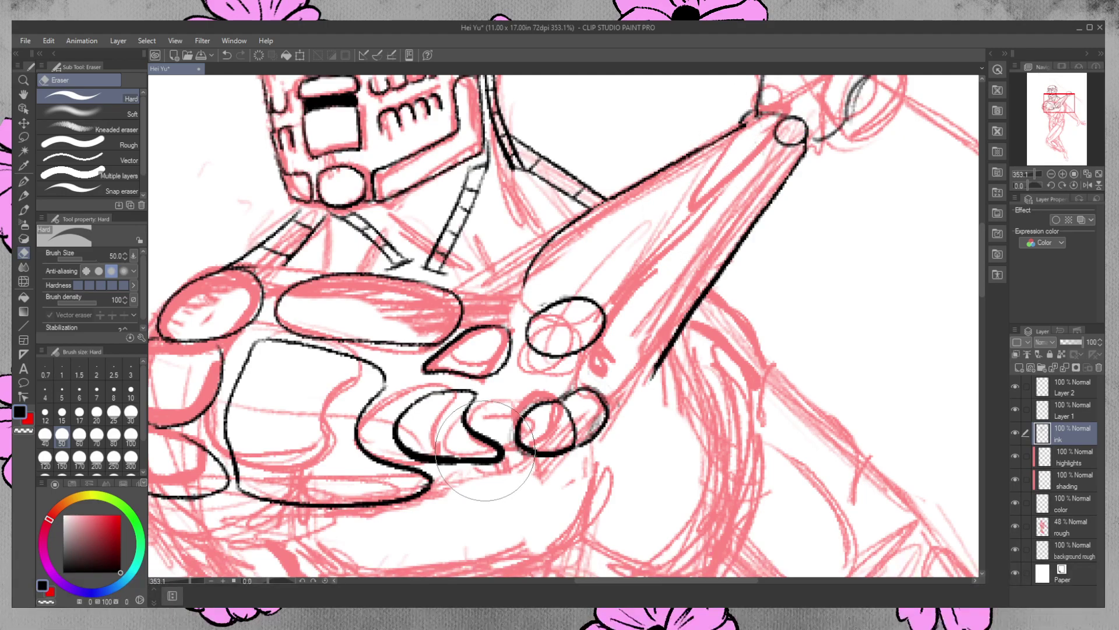
Lasso the two overlapping round elbow joints and move them up and inward, closer to the chest plates
{"action": "left_click_drag", "start_coordinate": [982, 253], "coordinate": [983, 240]}
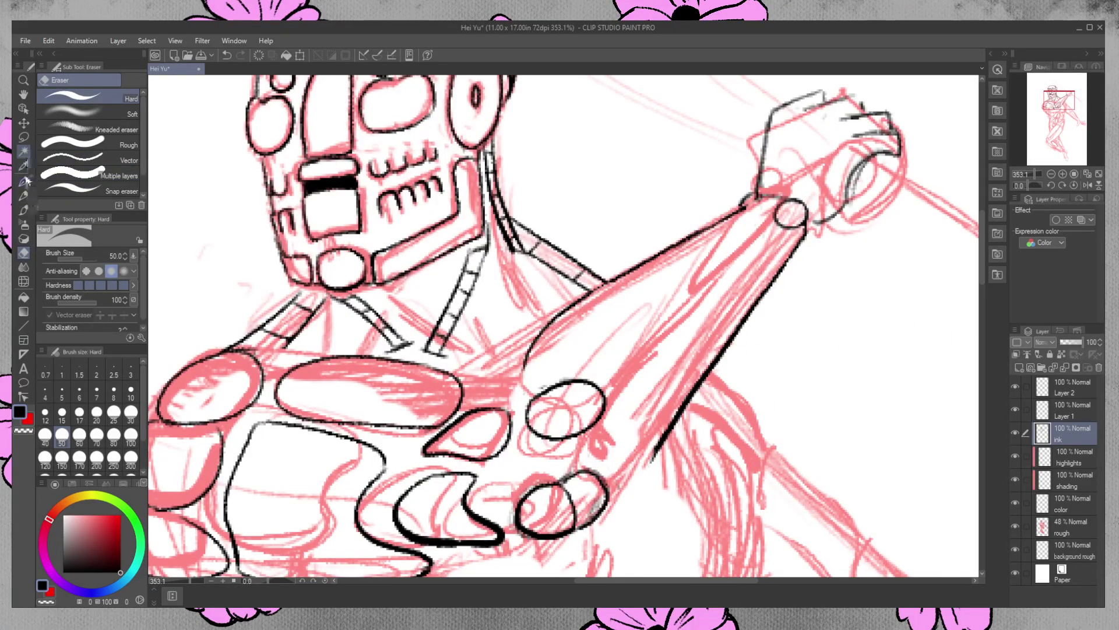
{"action": "left_click", "coordinate": [23, 137]}
{"action": "mouse_move", "coordinate": [517, 528]}
{"action": "left_mouse_down"}
{"action": "mouse_move", "coordinate": [563, 548]}
{"action": "mouse_move", "coordinate": [602, 461]}
{"action": "left_mouse_up"}
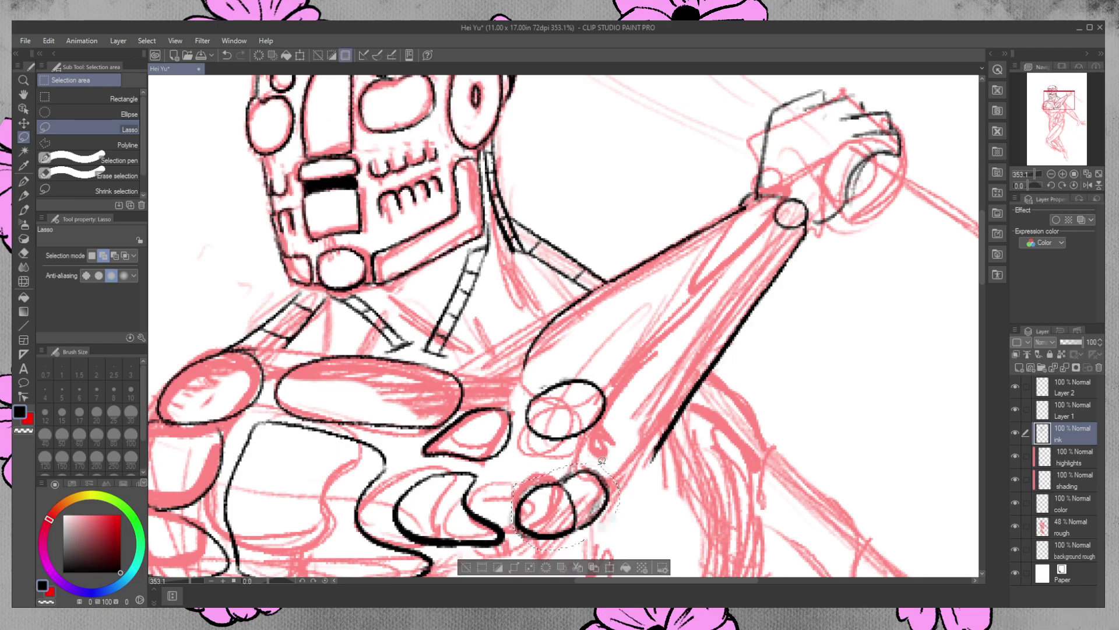
{"action": "key", "text": "ctrl+t"}
{"action": "left_click_drag", "start_coordinate": [572, 516], "coordinate": [555, 494]}
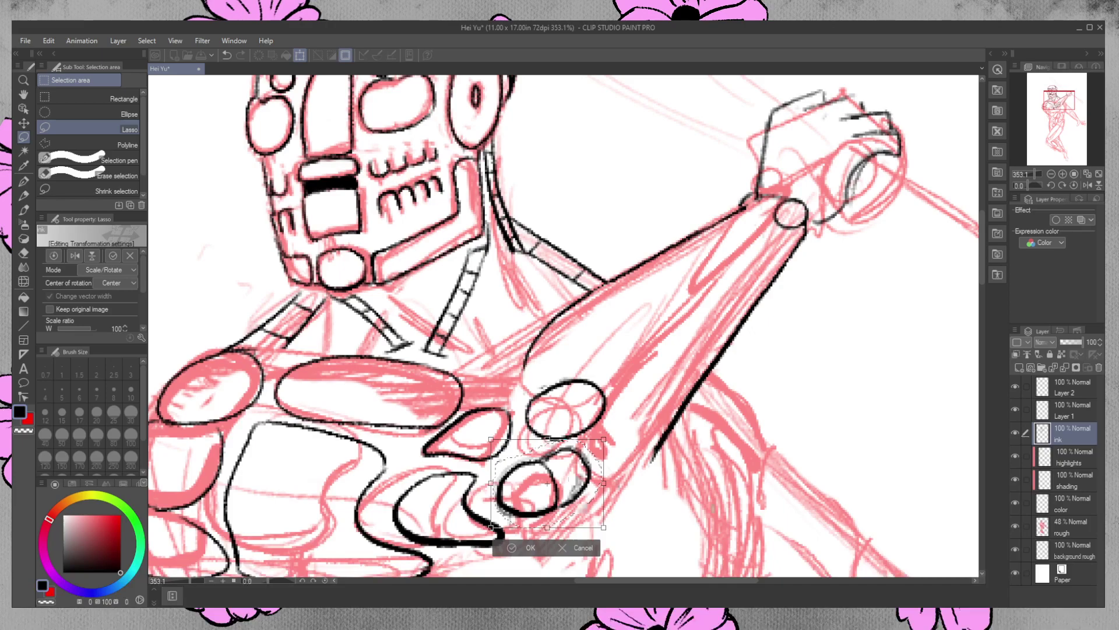
{"action": "key", "text": "Return"}
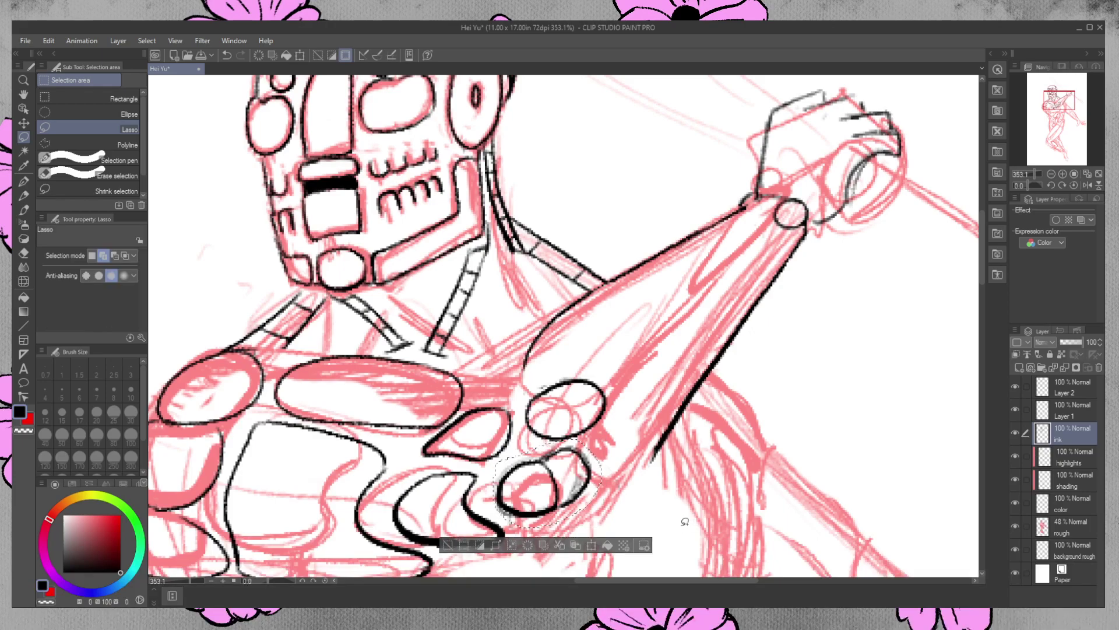
{"action": "key", "text": "ctrl+d"}
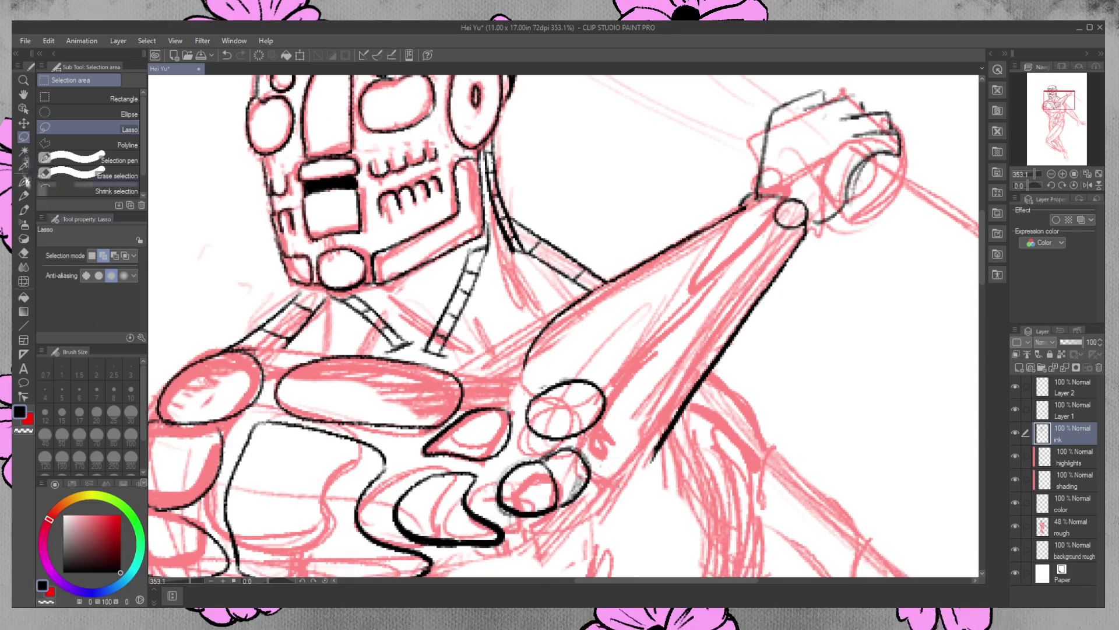
Ink a narrow tapered plate along the underside of the raised arm and erase the stray lines above it
{"action": "left_click", "coordinate": [23, 182]}
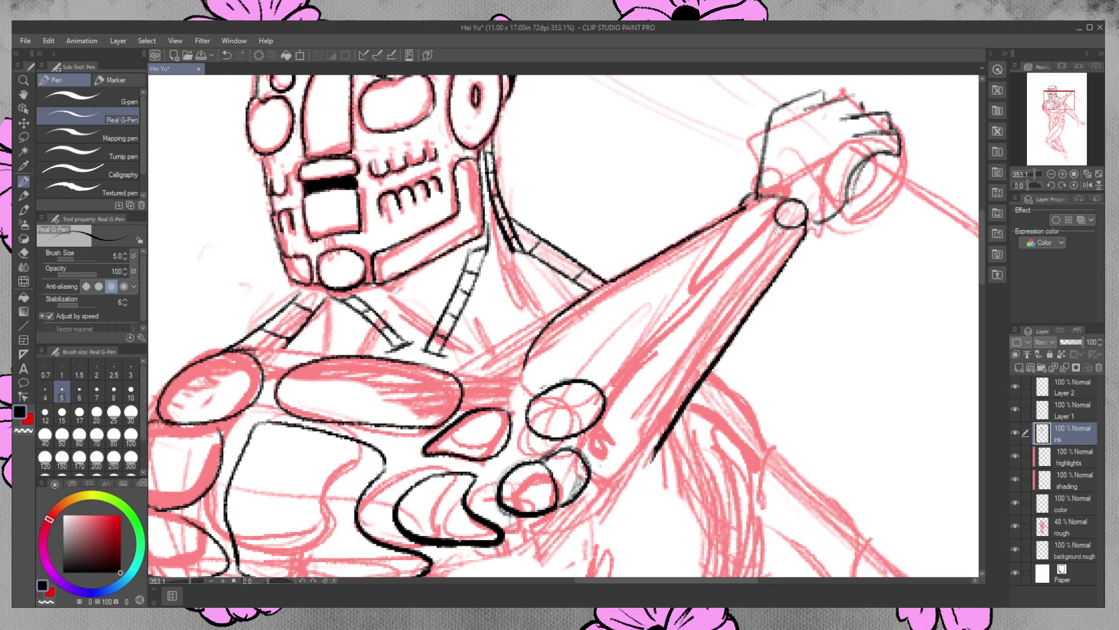
{"action": "mouse_move", "coordinate": [800, 235]}
{"action": "left_mouse_down"}
{"action": "mouse_move", "coordinate": [598, 435]}
{"action": "mouse_move", "coordinate": [643, 385]}
{"action": "left_mouse_up"}
{"action": "key", "text": "ctrl+z"}
{"action": "left_click_drag", "start_coordinate": [604, 432], "coordinate": [708, 332]}
{"action": "left_click_drag", "start_coordinate": [659, 376], "coordinate": [792, 240]}
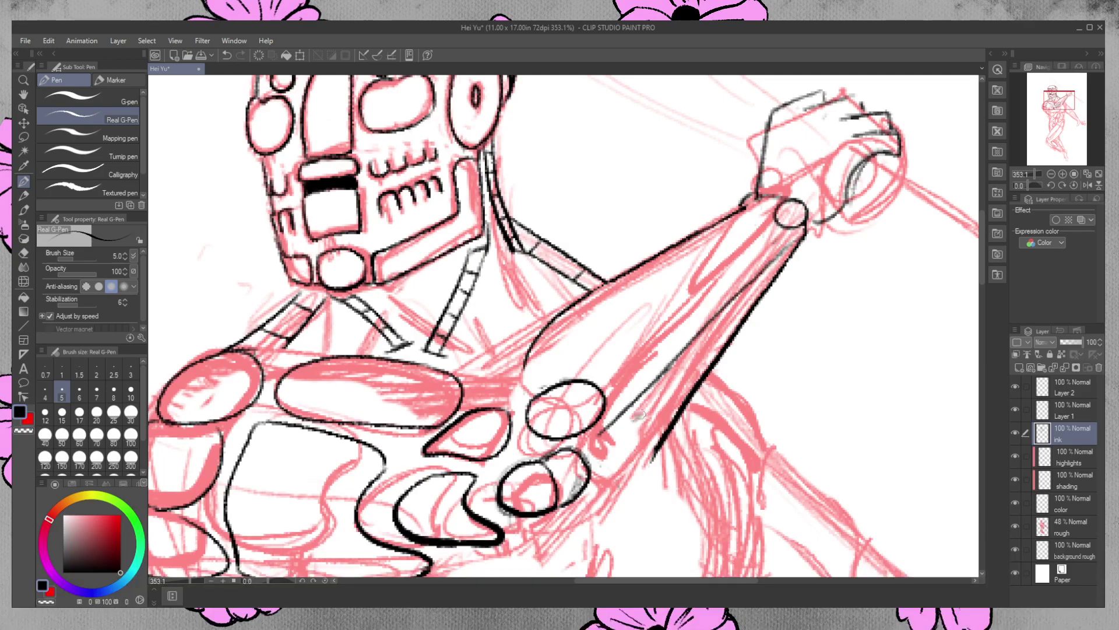
{"action": "mouse_move", "coordinate": [599, 485]}
{"action": "left_mouse_down"}
{"action": "mouse_move", "coordinate": [618, 442]}
{"action": "mouse_move", "coordinate": [680, 378]}
{"action": "left_mouse_up"}
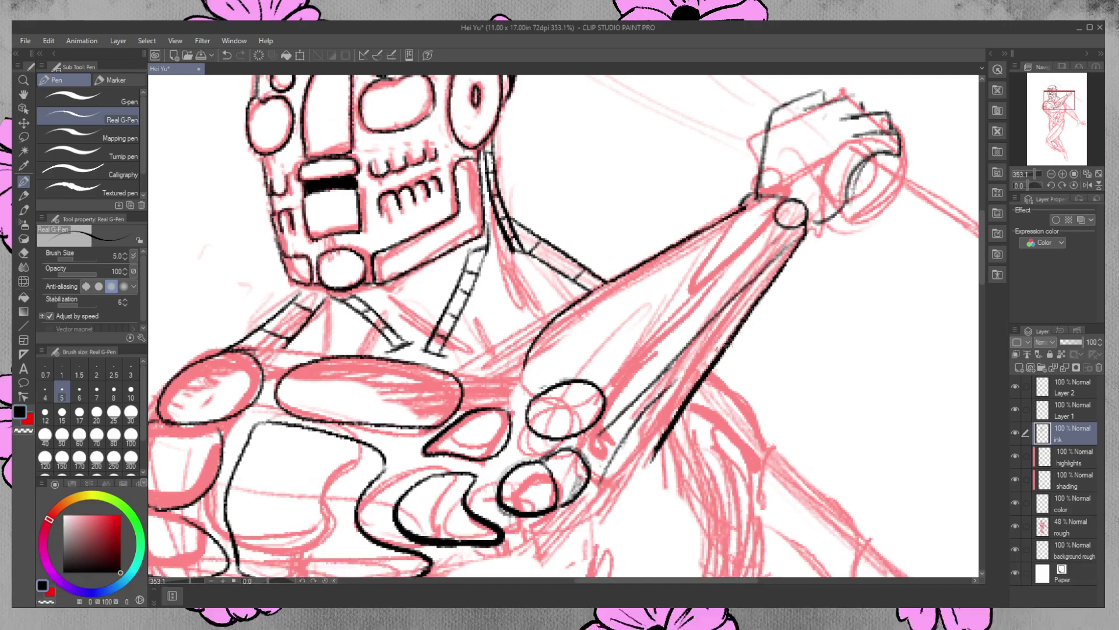
{"action": "left_click_drag", "start_coordinate": [786, 259], "coordinate": [628, 430]}
{"action": "mouse_move", "coordinate": [684, 372]}
{"action": "left_mouse_down"}
{"action": "mouse_move", "coordinate": [624, 436]}
{"action": "mouse_move", "coordinate": [611, 483]}
{"action": "mouse_move", "coordinate": [664, 439]}
{"action": "mouse_move", "coordinate": [660, 450]}
{"action": "mouse_move", "coordinate": [601, 483]}
{"action": "left_mouse_up"}
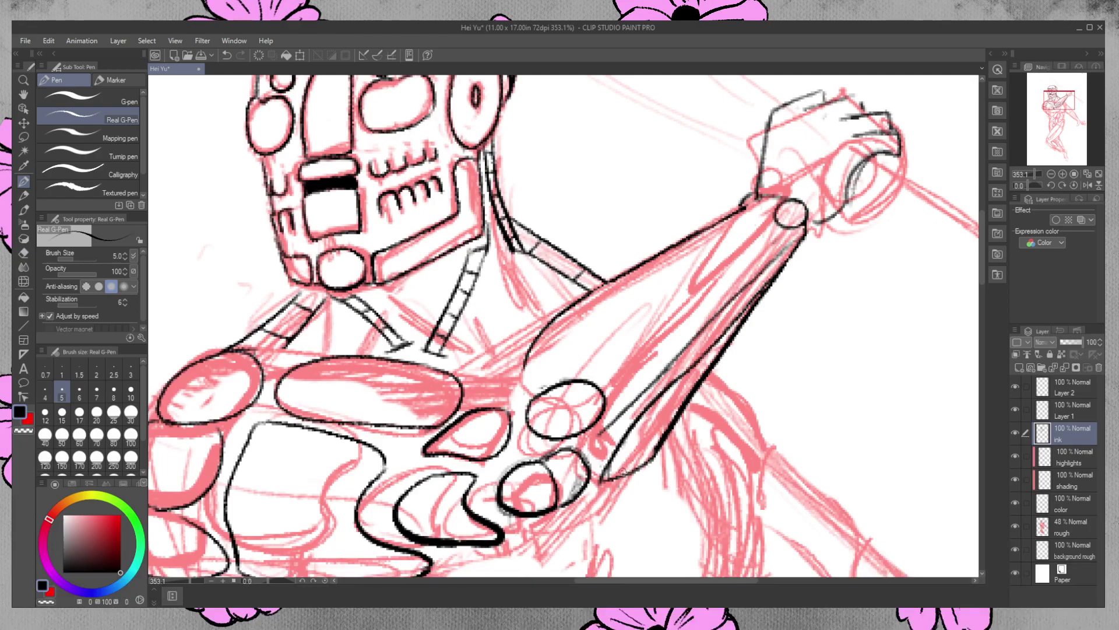
{"action": "left_click", "coordinate": [24, 253]}
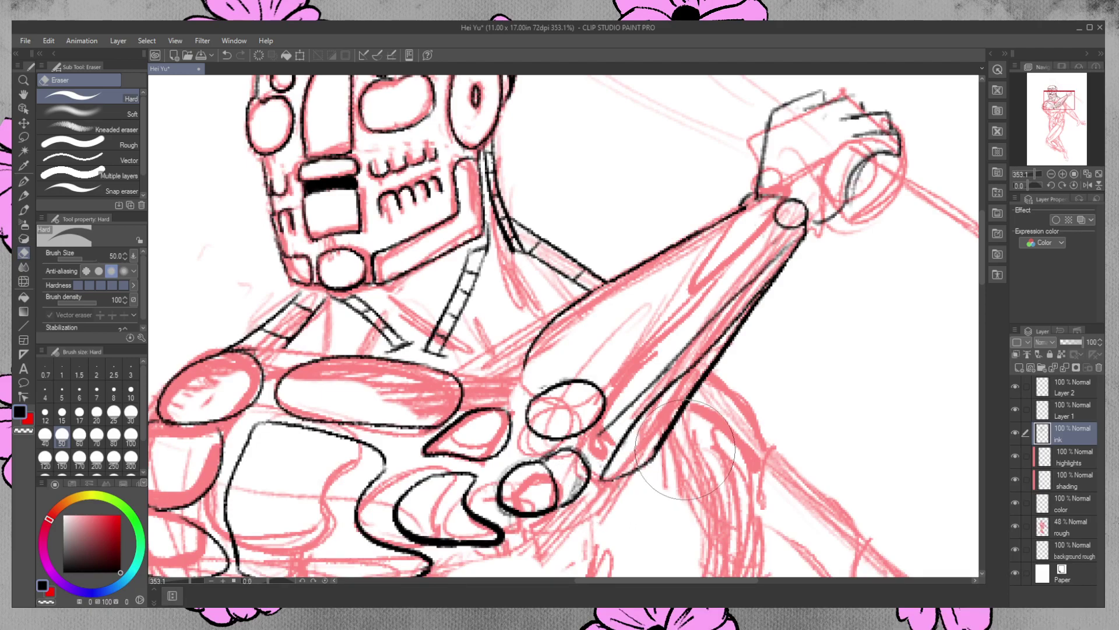
{"action": "mouse_move", "coordinate": [758, 280]}
{"action": "left_mouse_down"}
{"action": "mouse_move", "coordinate": [764, 256]}
{"action": "mouse_move", "coordinate": [787, 251]}
{"action": "mouse_move", "coordinate": [775, 251]}
{"action": "mouse_move", "coordinate": [781, 238]}
{"action": "mouse_move", "coordinate": [605, 436]}
{"action": "left_mouse_up"}
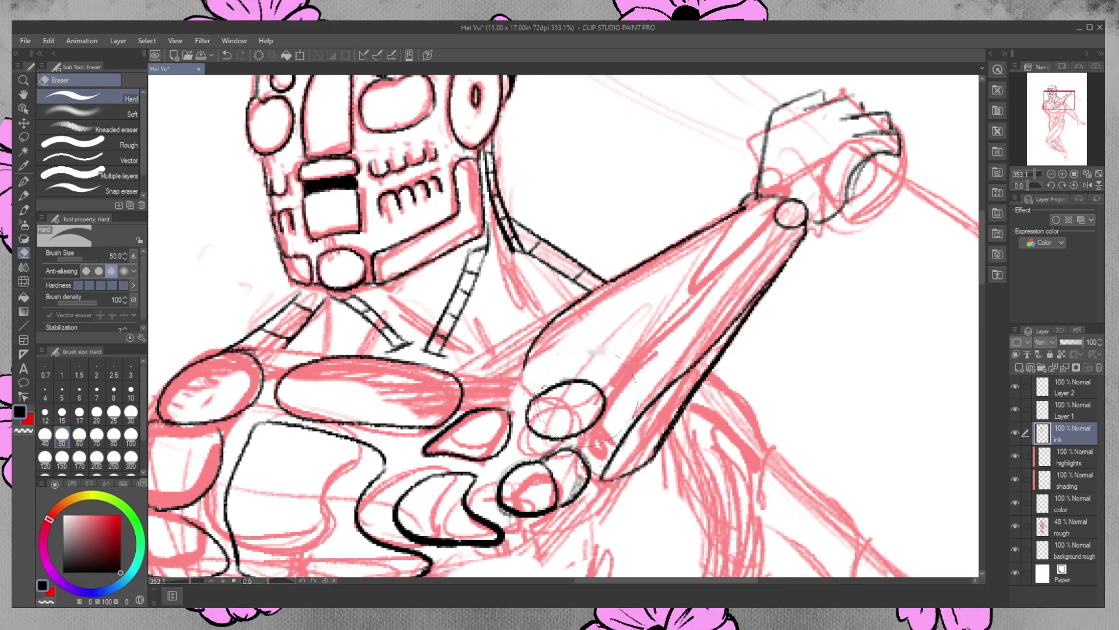
Lasso the upper oval elbow joint, scale it to 83%, and move it up and inward toward the chest
{"action": "left_click", "coordinate": [23, 137]}
{"action": "mouse_move", "coordinate": [586, 364]}
{"action": "left_mouse_down"}
{"action": "mouse_move", "coordinate": [528, 382]}
{"action": "mouse_move", "coordinate": [528, 432]}
{"action": "mouse_move", "coordinate": [577, 439]}
{"action": "mouse_move", "coordinate": [580, 355]}
{"action": "left_mouse_up"}
{"action": "left_click", "coordinate": [612, 463]}
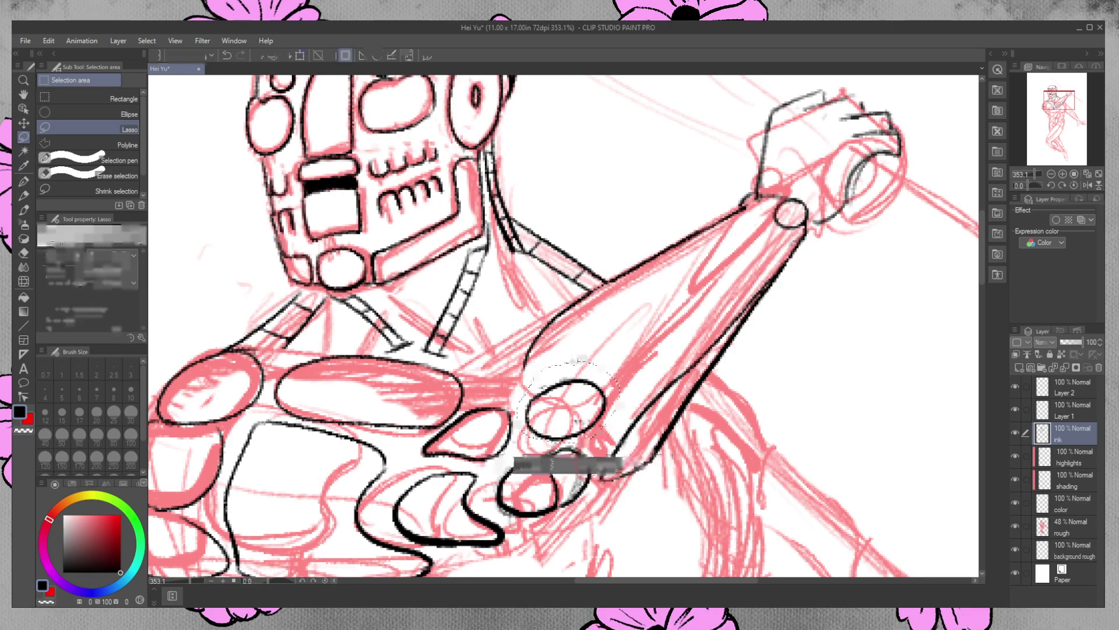
{"action": "left_click_drag", "start_coordinate": [621, 444], "coordinate": [556, 394]}
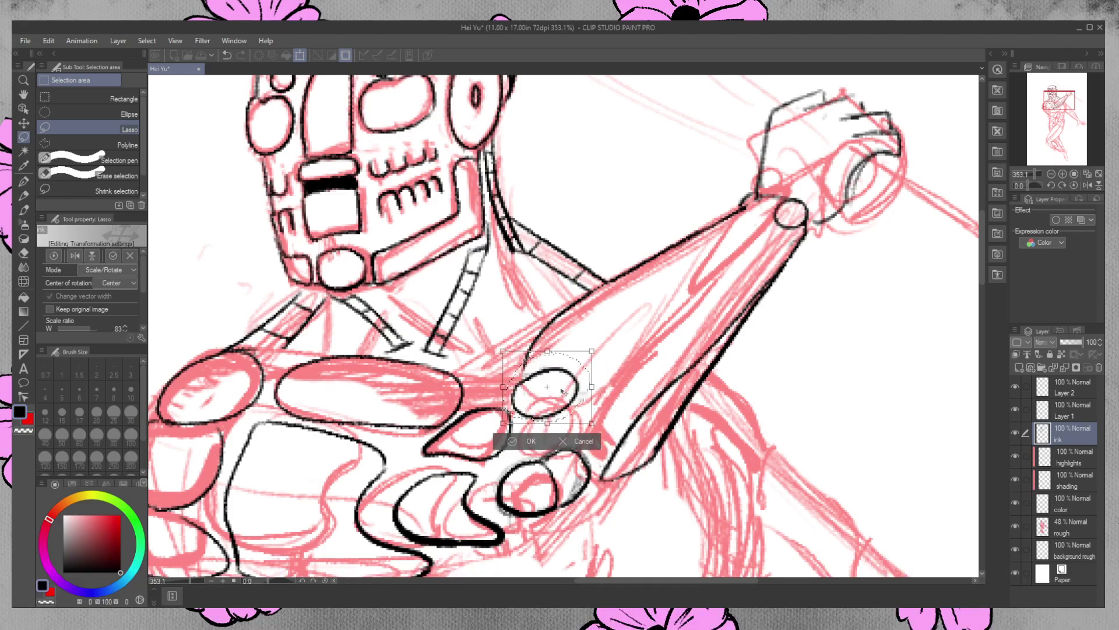
{"action": "key", "text": "Return"}
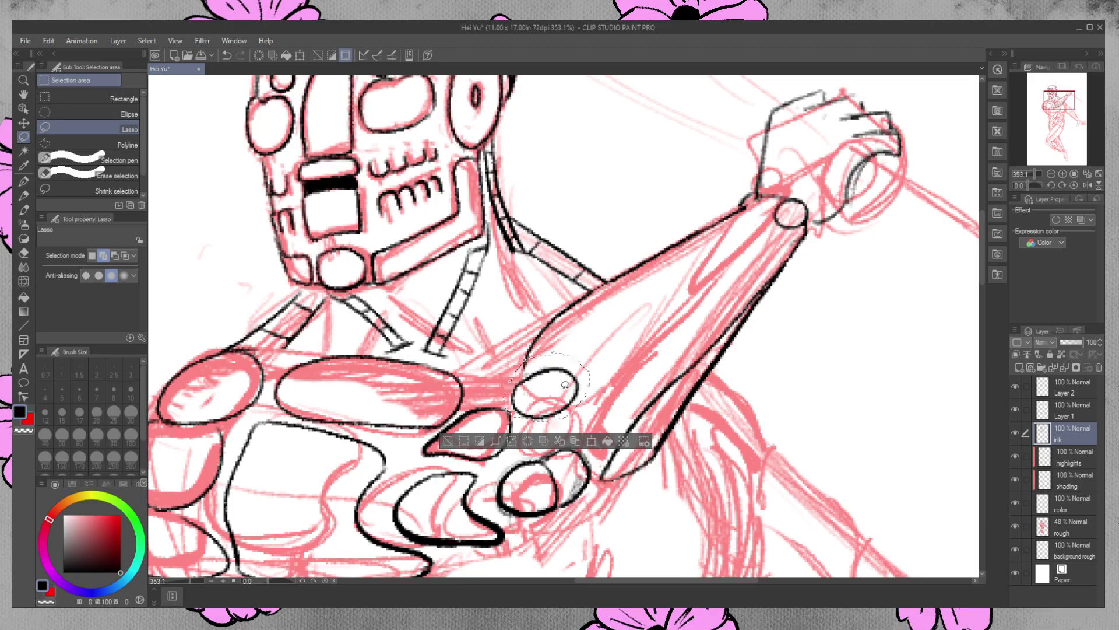
Deselect the elbow joint and ink the curved elbow end and long upper edge of the arm's middle plate up to the wrist joint
{"action": "key", "text": "ctrl+d"}
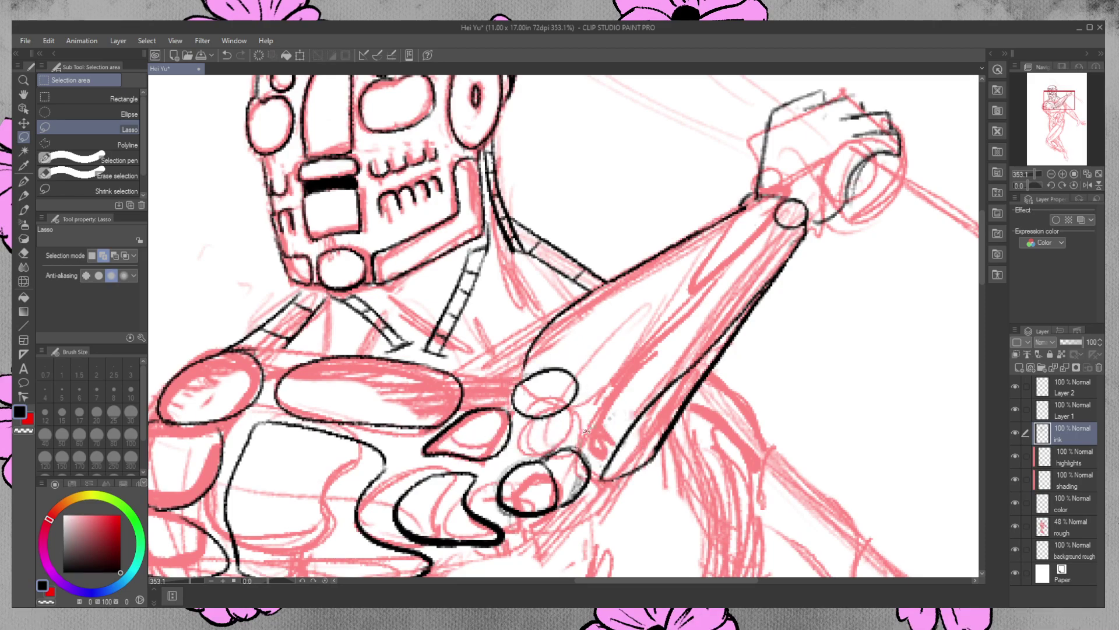
{"action": "key", "text": "p"}
{"action": "left_click_drag", "start_coordinate": [571, 438], "coordinate": [600, 461]}
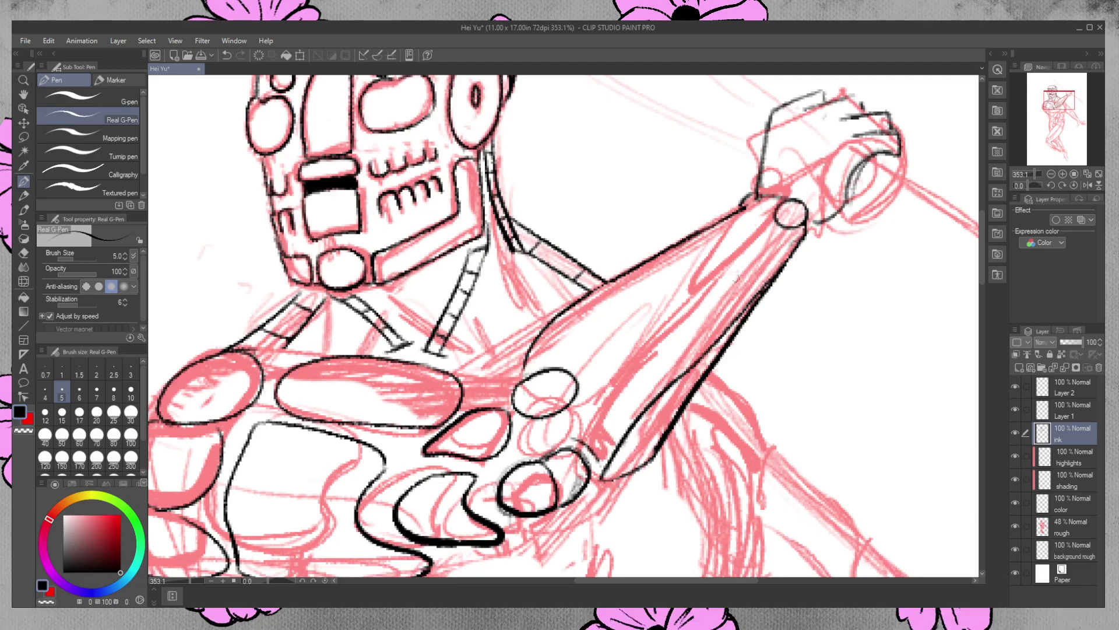
{"action": "mouse_move", "coordinate": [801, 228]}
{"action": "left_mouse_down"}
{"action": "mouse_move", "coordinate": [637, 349]}
{"action": "mouse_move", "coordinate": [585, 396]}
{"action": "mouse_move", "coordinate": [565, 438]}
{"action": "left_mouse_up"}
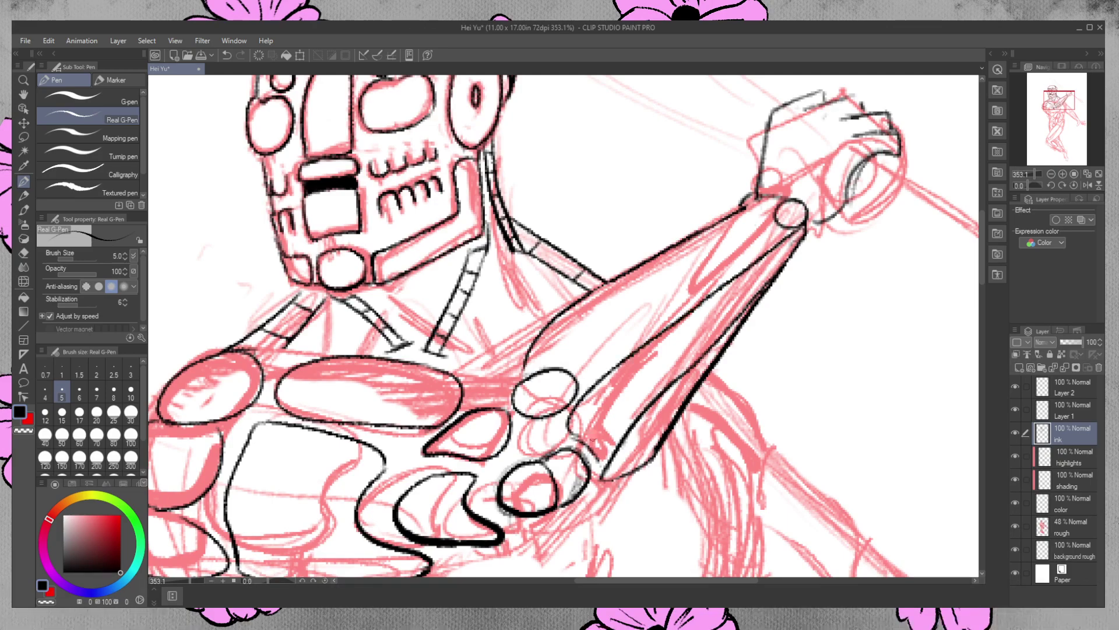
Ink the lower edge of the arm's middle plate from near the wrist down to its elbow end, redoing strokes that miss
{"action": "left_click_drag", "start_coordinate": [775, 276], "coordinate": [606, 448]}
{"action": "key", "text": "ctrl+z"}
{"action": "left_click_drag", "start_coordinate": [605, 452], "coordinate": [750, 303]}
{"action": "key", "text": "ctrl+z"}
{"action": "left_click_drag", "start_coordinate": [675, 379], "coordinate": [767, 282]}
{"action": "left_click_drag", "start_coordinate": [697, 354], "coordinate": [769, 280]}
{"action": "left_click_drag", "start_coordinate": [677, 378], "coordinate": [711, 338]}
{"action": "left_click_drag", "start_coordinate": [599, 453], "coordinate": [632, 419]}
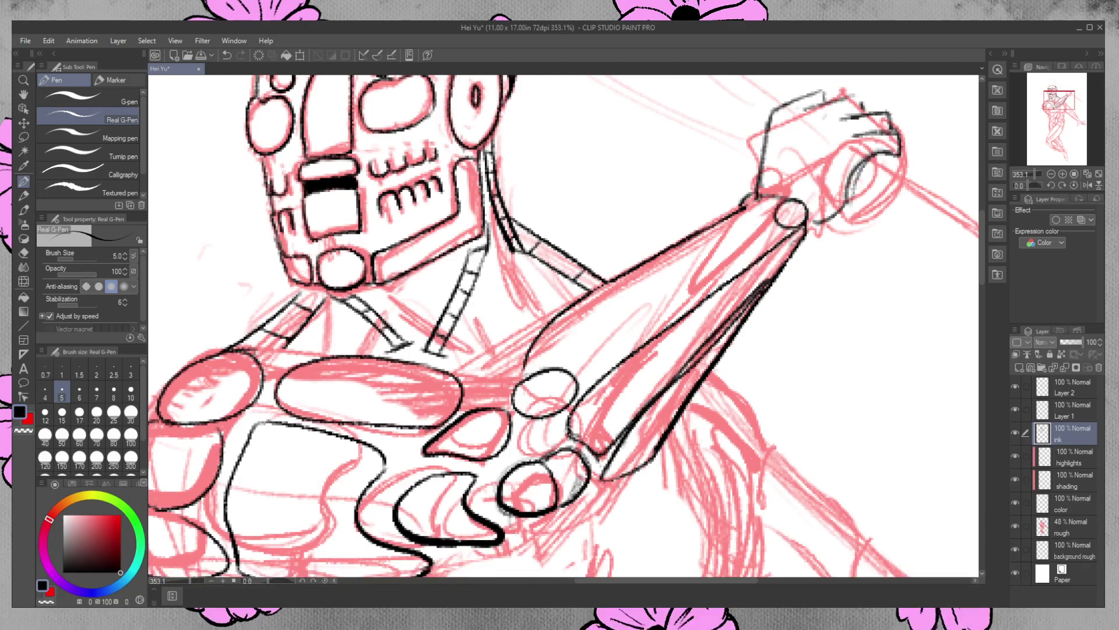
{"action": "left_click", "coordinate": [24, 253]}
{"action": "left_click", "coordinate": [23, 252]}
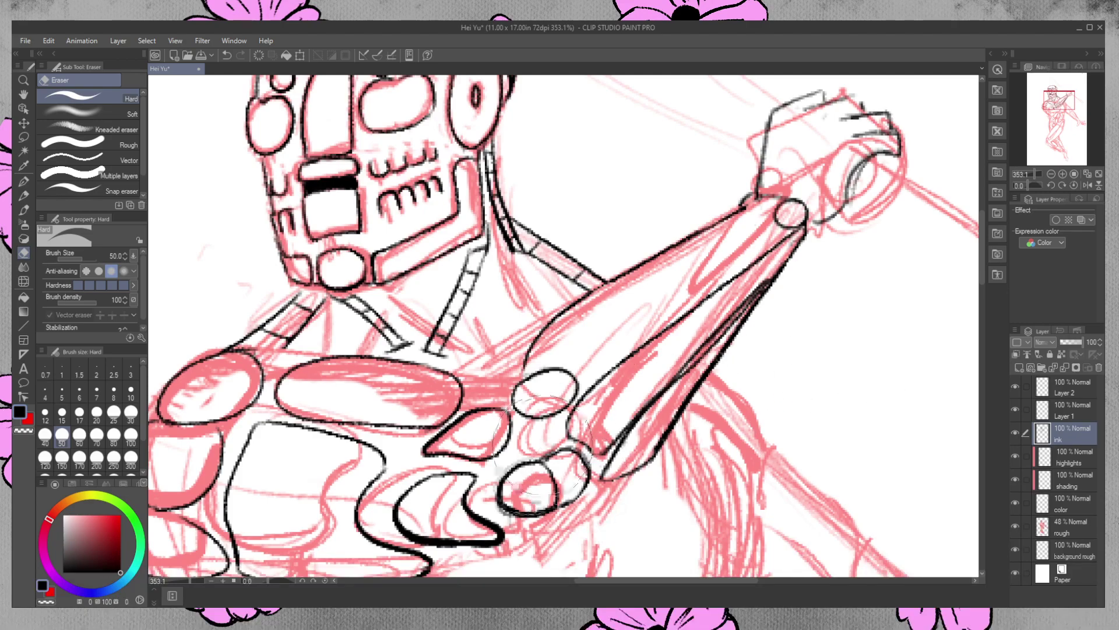
{"action": "left_click", "coordinate": [23, 184]}
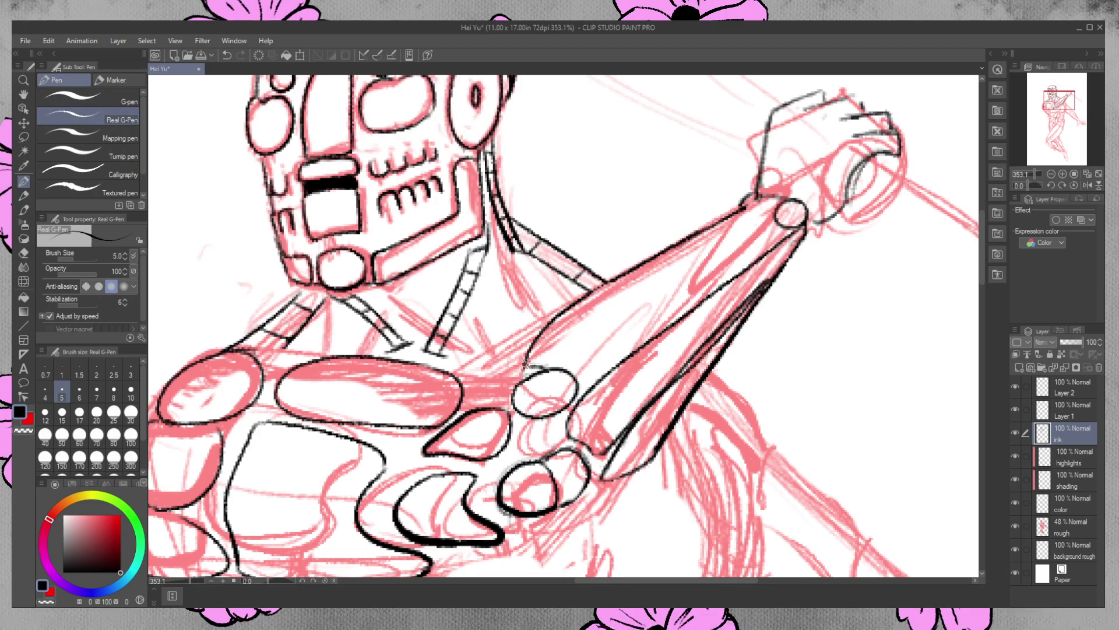
Ink the curved lower edge and rounded ends of the arm's upper plate, plus a narrow oval beneath it near the wrist
{"action": "key", "text": "ctrl+z"}
{"action": "mouse_move", "coordinate": [590, 376]}
{"action": "left_mouse_down"}
{"action": "mouse_move", "coordinate": [755, 214]}
{"action": "mouse_move", "coordinate": [735, 248]}
{"action": "mouse_move", "coordinate": [606, 358]}
{"action": "mouse_move", "coordinate": [769, 230]}
{"action": "left_mouse_up"}
{"action": "key", "text": "ctrl+z"}
{"action": "key", "text": "ctrl+z"}
{"action": "key", "text": "ctrl+z"}
{"action": "mouse_move", "coordinate": [588, 374]}
{"action": "left_mouse_down"}
{"action": "mouse_move", "coordinate": [718, 252]}
{"action": "mouse_move", "coordinate": [696, 290]}
{"action": "left_mouse_up"}
{"action": "mouse_move", "coordinate": [767, 221]}
{"action": "left_mouse_down"}
{"action": "mouse_move", "coordinate": [745, 205]}
{"action": "mouse_move", "coordinate": [767, 187]}
{"action": "mouse_move", "coordinate": [694, 289]}
{"action": "mouse_move", "coordinate": [760, 236]}
{"action": "left_mouse_up"}
{"action": "left_click_drag", "start_coordinate": [533, 366], "coordinate": [608, 356]}
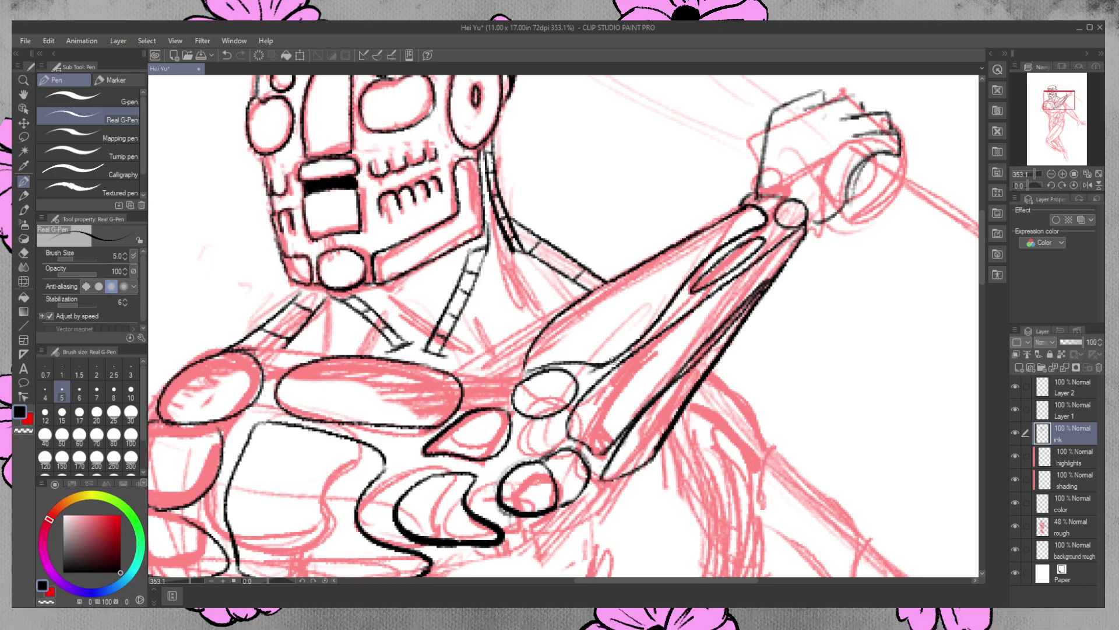
{"action": "left_click", "coordinate": [23, 253]}
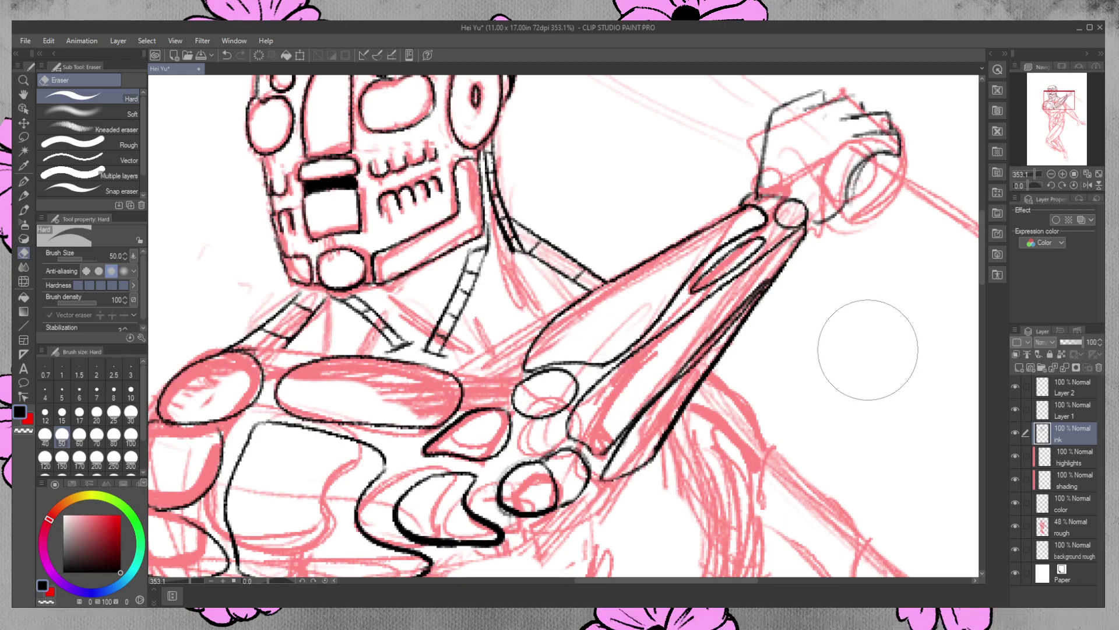
{"action": "left_click", "coordinate": [23, 182]}
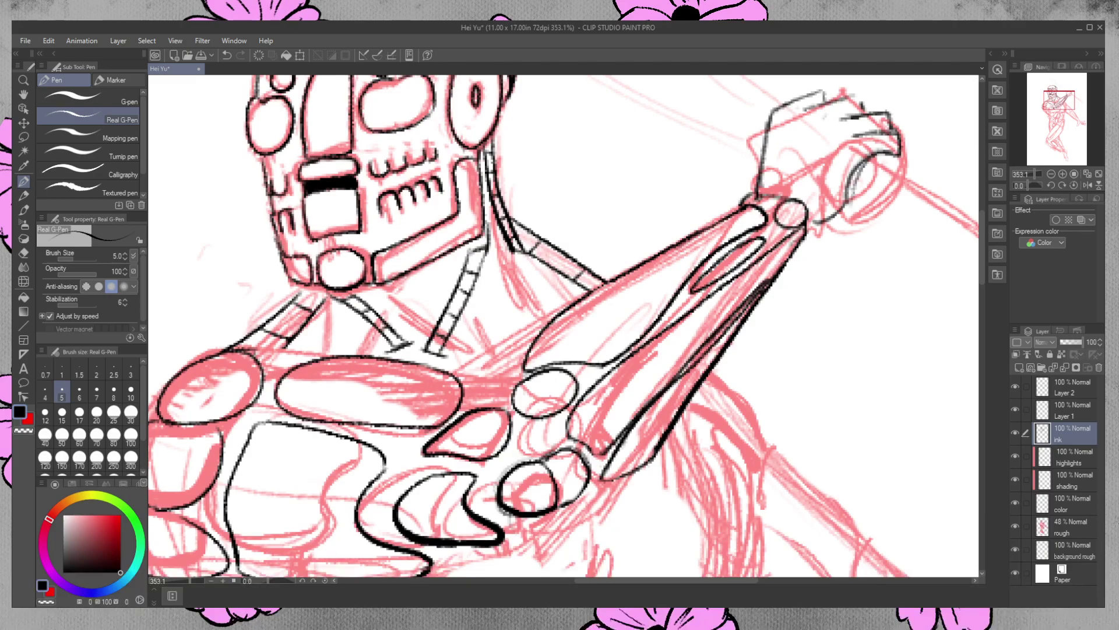
Ink a small slanted oval just below the elbow end of the raised arm's underside plate
{"action": "left_click_drag", "start_coordinate": [590, 489], "coordinate": [604, 486]}
{"action": "left_click_drag", "start_coordinate": [590, 493], "coordinate": [610, 484]}
{"action": "left_click_drag", "start_coordinate": [983, 235], "coordinate": [983, 239]}
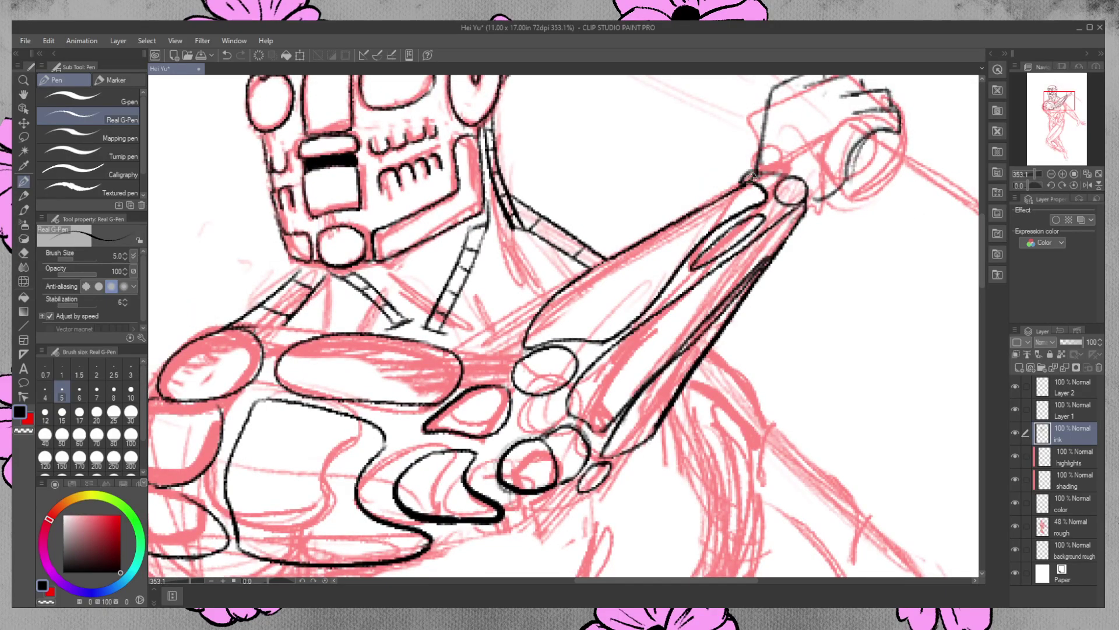
{"action": "left_click_drag", "start_coordinate": [983, 247], "coordinate": [984, 213]}
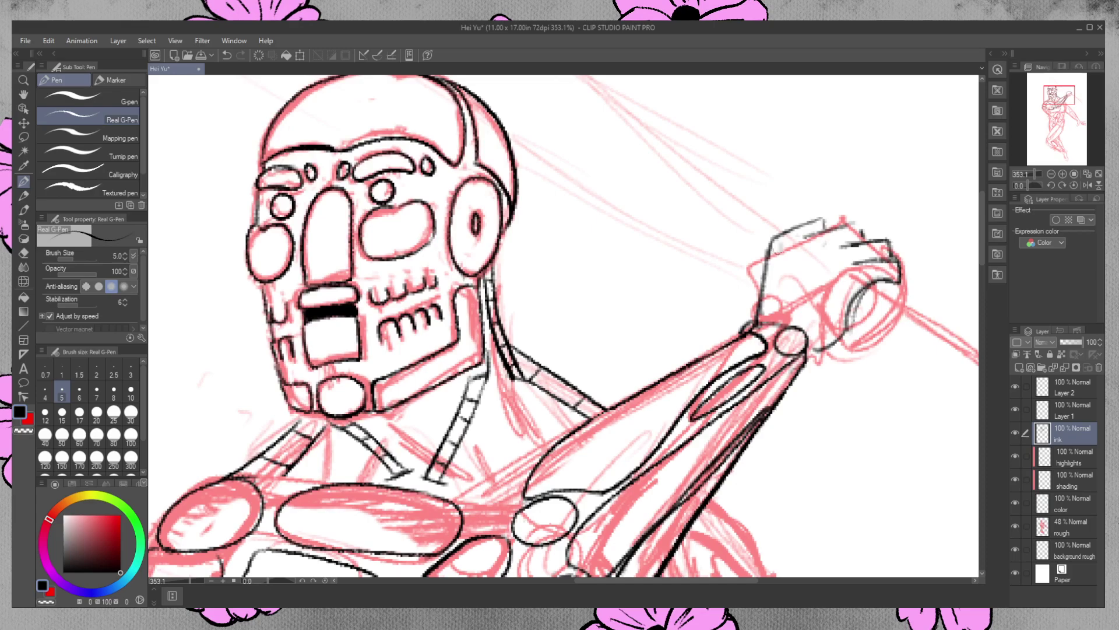
Ink the wrist edge and the tendon lines on the back of the raised hand on the ink layer
{"action": "mouse_move", "coordinate": [770, 251]}
{"action": "left_mouse_down"}
{"action": "mouse_move", "coordinate": [817, 260]}
{"action": "mouse_move", "coordinate": [846, 284]}
{"action": "mouse_move", "coordinate": [817, 344]}
{"action": "left_mouse_up"}
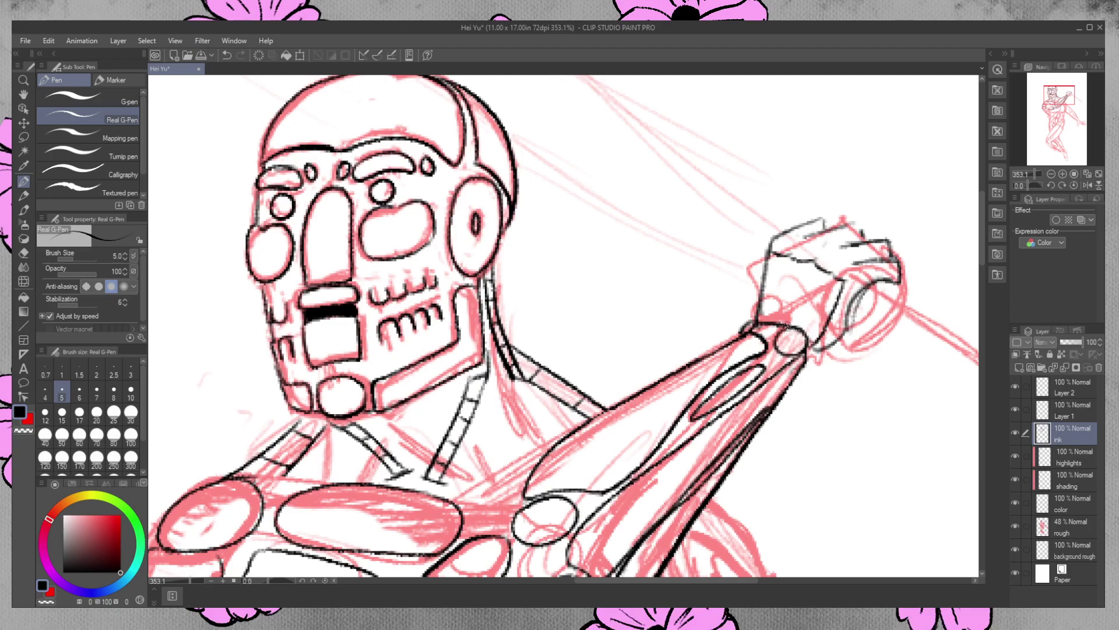
{"action": "mouse_move", "coordinate": [816, 293]}
{"action": "left_mouse_down"}
{"action": "mouse_move", "coordinate": [804, 319]}
{"action": "mouse_move", "coordinate": [793, 309]}
{"action": "left_mouse_up"}
{"action": "left_click_drag", "start_coordinate": [820, 284], "coordinate": [808, 320]}
{"action": "left_click_drag", "start_coordinate": [784, 269], "coordinate": [772, 306]}
Ink the row of knuckle circles and the finger segments of the raised fist, then clean up stray marks
{"action": "mouse_move", "coordinate": [790, 233]}
{"action": "left_mouse_down"}
{"action": "mouse_move", "coordinate": [776, 237]}
{"action": "mouse_move", "coordinate": [779, 254]}
{"action": "mouse_move", "coordinate": [788, 233]}
{"action": "mouse_move", "coordinate": [828, 268]}
{"action": "mouse_move", "coordinate": [833, 250]}
{"action": "mouse_move", "coordinate": [843, 275]}
{"action": "mouse_move", "coordinate": [856, 267]}
{"action": "mouse_move", "coordinate": [874, 284]}
{"action": "mouse_move", "coordinate": [896, 282]}
{"action": "left_mouse_up"}
{"action": "mouse_move", "coordinate": [863, 247]}
{"action": "left_mouse_down"}
{"action": "mouse_move", "coordinate": [840, 256]}
{"action": "mouse_move", "coordinate": [887, 257]}
{"action": "mouse_move", "coordinate": [819, 238]}
{"action": "left_mouse_up"}
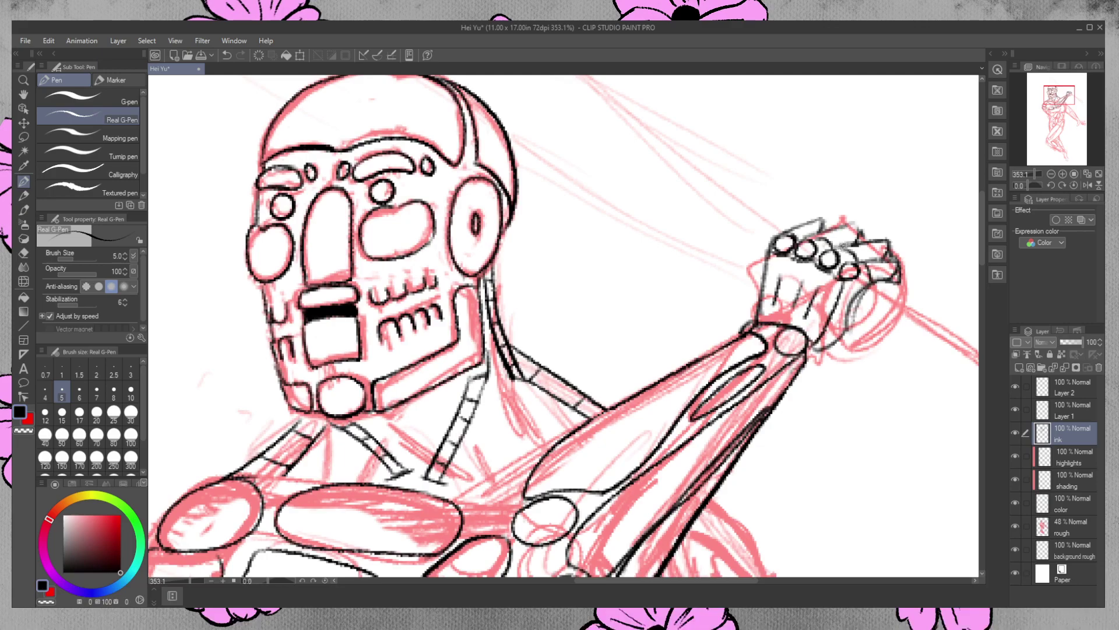
{"action": "left_click_drag", "start_coordinate": [828, 222], "coordinate": [837, 228]}
{"action": "left_click_drag", "start_coordinate": [850, 223], "coordinate": [861, 233]}
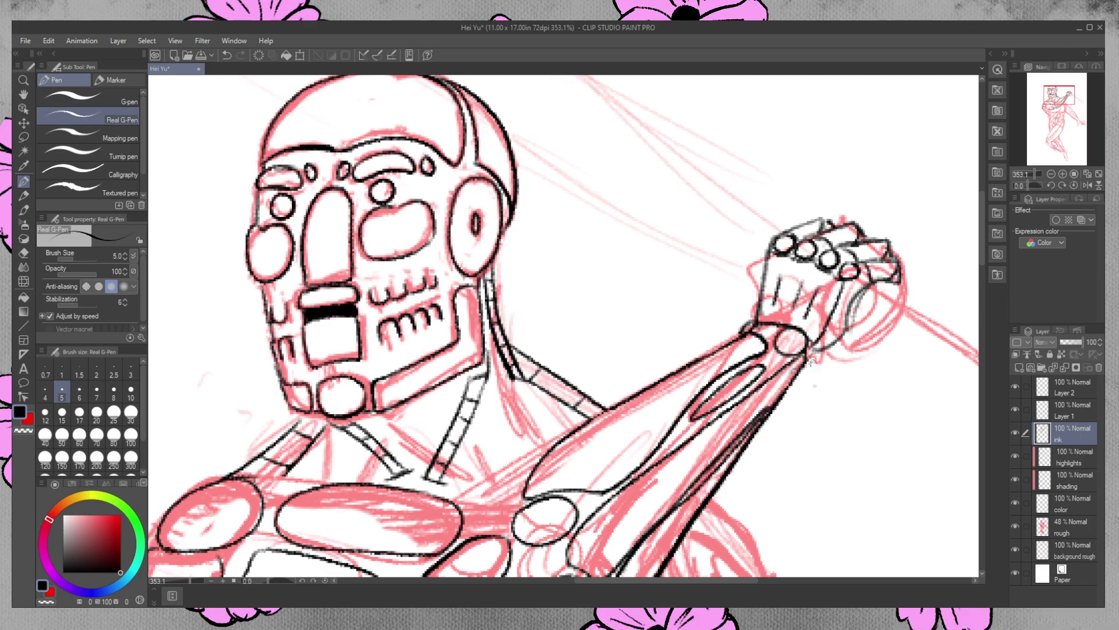
{"action": "left_click", "coordinate": [23, 254]}
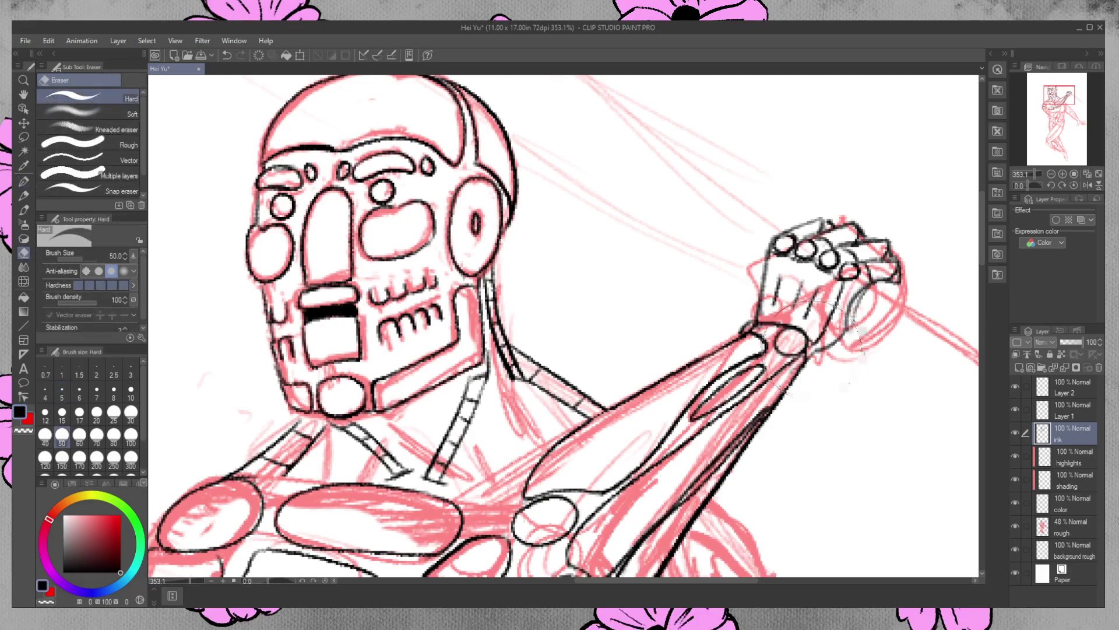
{"action": "left_click", "coordinate": [24, 182]}
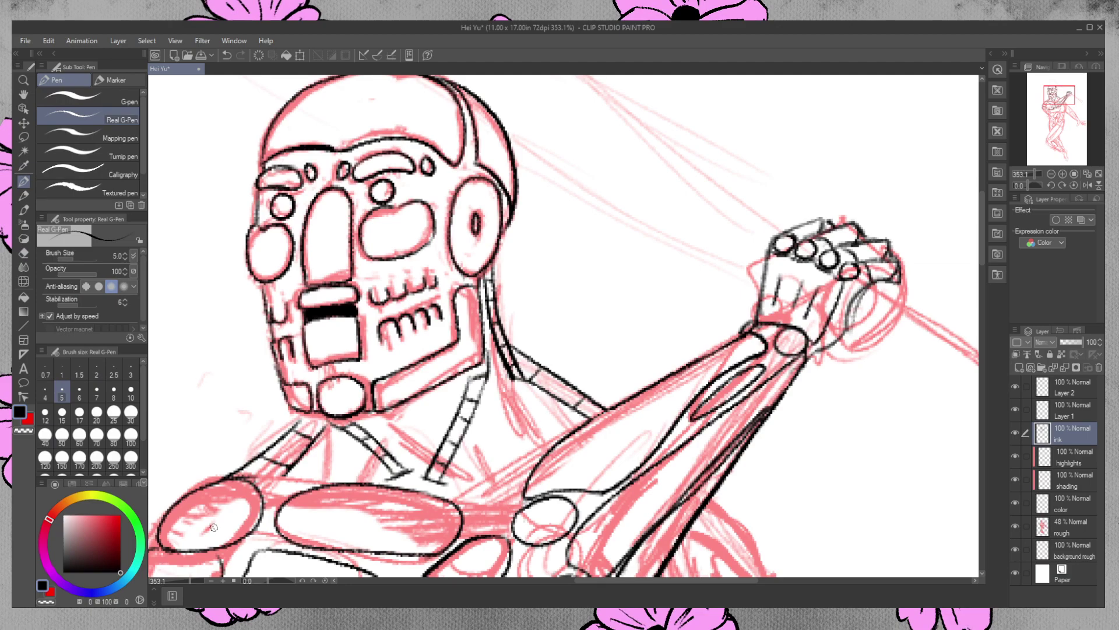
Ink the small collarbone details between the base of the neck and the shoulder joint circle
{"action": "scroll", "coordinate": [445, 278], "scroll_direction": "down", "scroll_amount": 5}
{"action": "left_click_drag", "start_coordinate": [446, 279], "coordinate": [580, 236]}
{"action": "key", "text": "ctrl+z"}
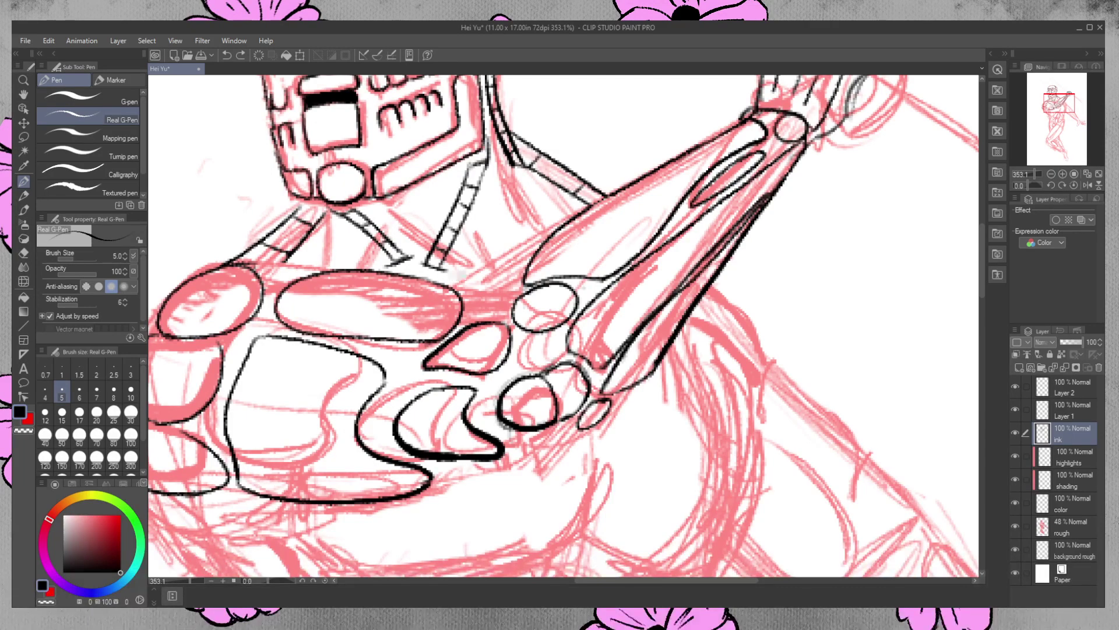
{"action": "mouse_move", "coordinate": [487, 272]}
{"action": "left_mouse_down"}
{"action": "mouse_move", "coordinate": [522, 267]}
{"action": "mouse_move", "coordinate": [478, 289]}
{"action": "left_mouse_up"}
{"action": "left_click_drag", "start_coordinate": [470, 279], "coordinate": [479, 287]}
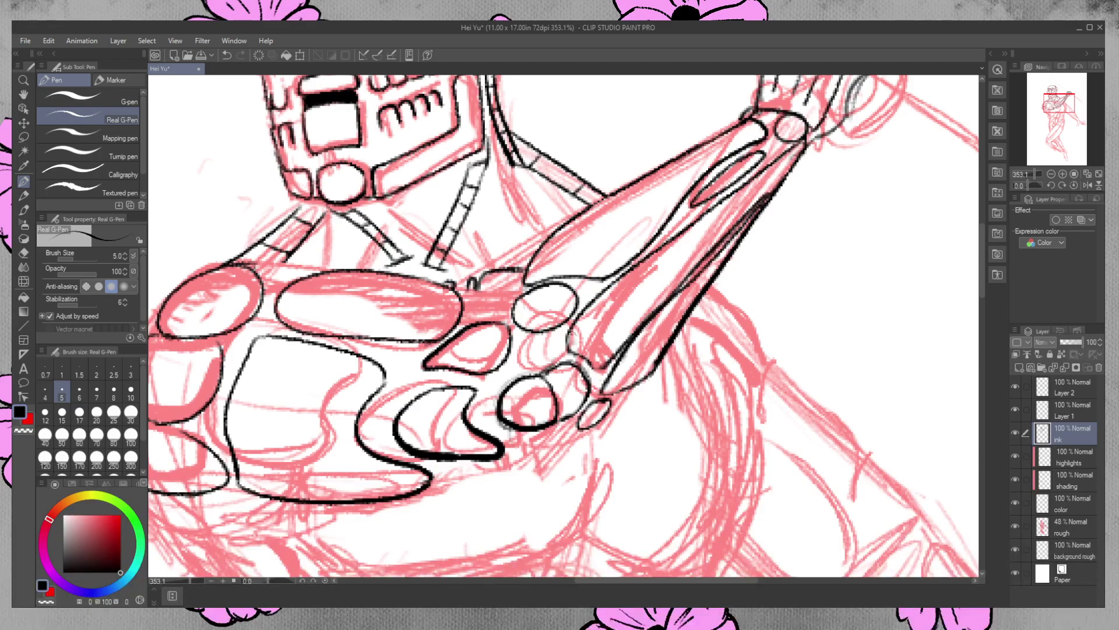
{"action": "left_click_drag", "start_coordinate": [445, 286], "coordinate": [452, 285]}
{"action": "left_click_drag", "start_coordinate": [458, 290], "coordinate": [520, 287]}
Ink the lower edge from the large chest plate to the elbow joint and join the outer ovals on the opposite side
{"action": "left_click_drag", "start_coordinate": [437, 484], "coordinate": [566, 449]}
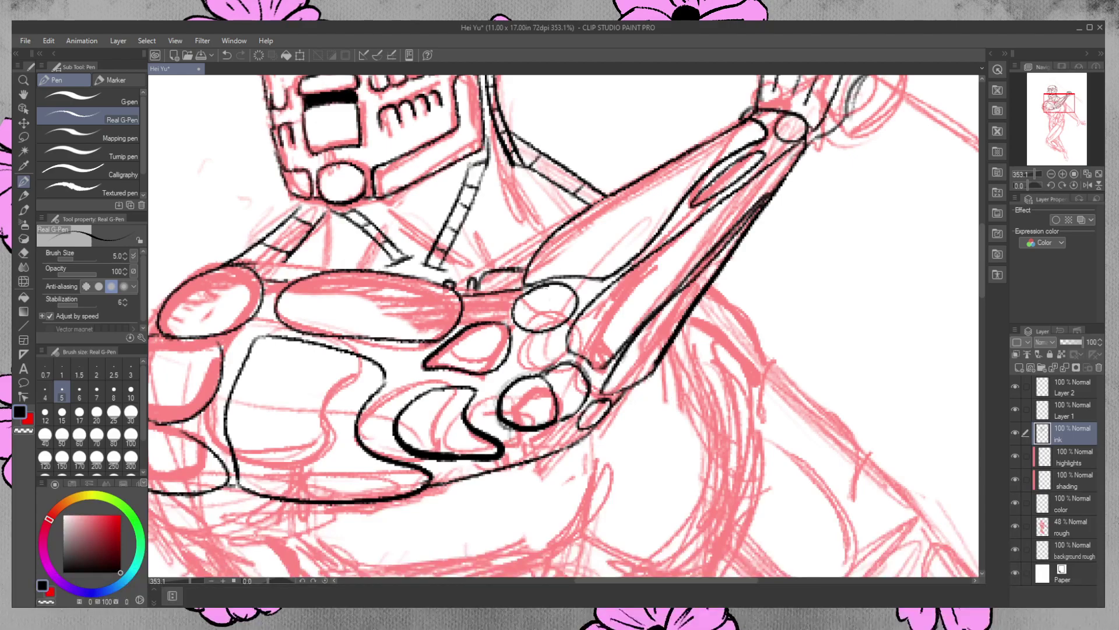
{"action": "left_click_drag", "start_coordinate": [983, 257], "coordinate": [983, 284]}
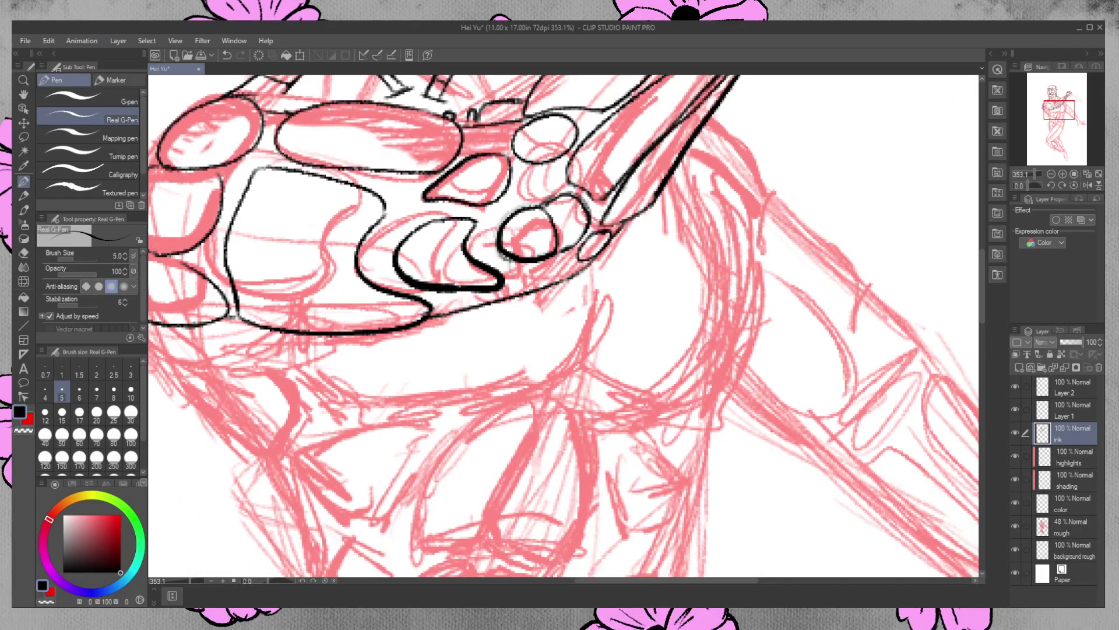
{"action": "left_click_drag", "start_coordinate": [712, 581], "coordinate": [686, 580]}
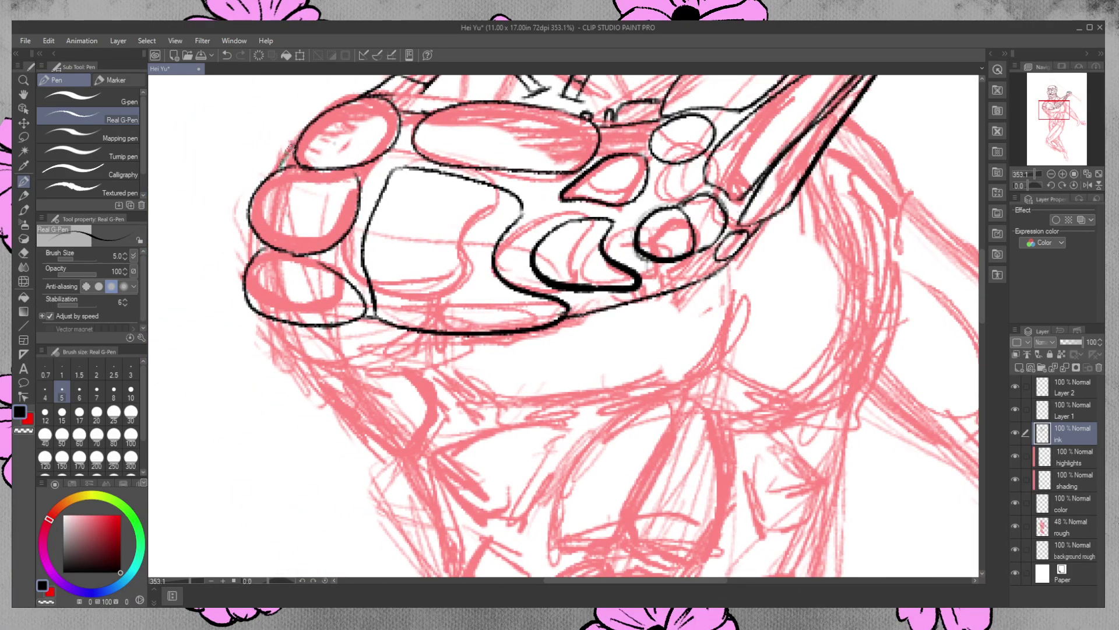
{"action": "left_click_drag", "start_coordinate": [254, 229], "coordinate": [252, 261]}
Ink the tapered side muscle plate below the lowest outer oval, following the rough sketch
{"action": "left_click_drag", "start_coordinate": [981, 274], "coordinate": [982, 291]}
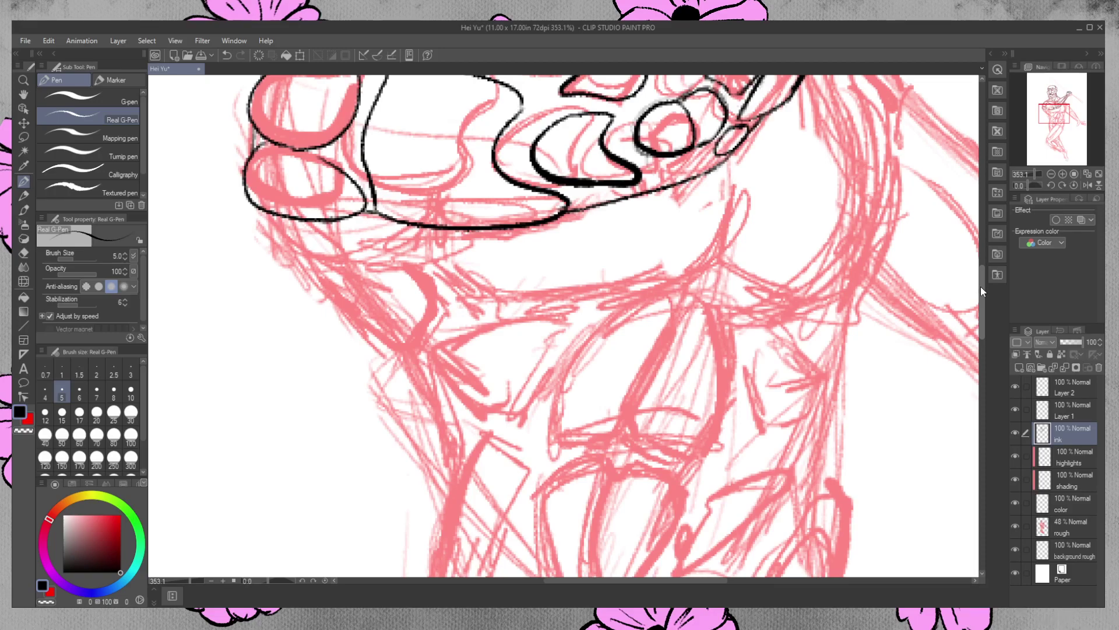
{"action": "mouse_move", "coordinate": [279, 224]}
{"action": "left_mouse_down"}
{"action": "mouse_move", "coordinate": [384, 356]}
{"action": "mouse_move", "coordinate": [428, 285]}
{"action": "left_mouse_up"}
{"action": "left_click_drag", "start_coordinate": [284, 221], "coordinate": [430, 302]}
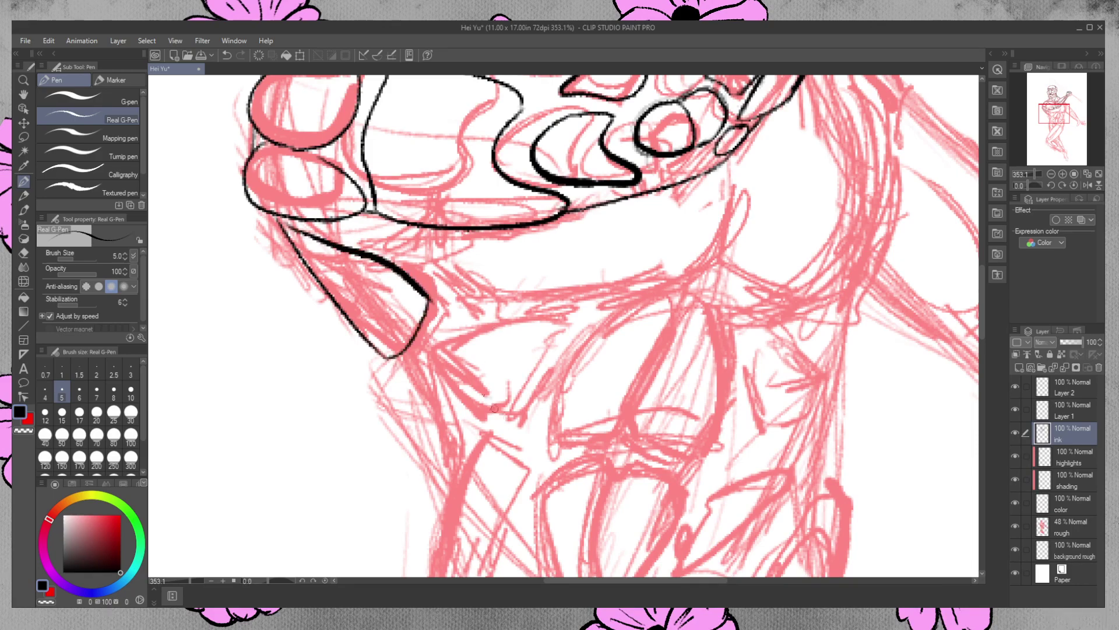
Ink the curved lower edges of both chest sections and the outer contour up to the raised arm
{"action": "mouse_move", "coordinate": [418, 227]}
{"action": "left_mouse_down"}
{"action": "mouse_move", "coordinate": [434, 265]}
{"action": "mouse_move", "coordinate": [568, 304]}
{"action": "mouse_move", "coordinate": [684, 266]}
{"action": "mouse_move", "coordinate": [728, 190]}
{"action": "mouse_move", "coordinate": [698, 252]}
{"action": "mouse_move", "coordinate": [503, 299]}
{"action": "left_mouse_up"}
{"action": "key", "text": "ctrl+z"}
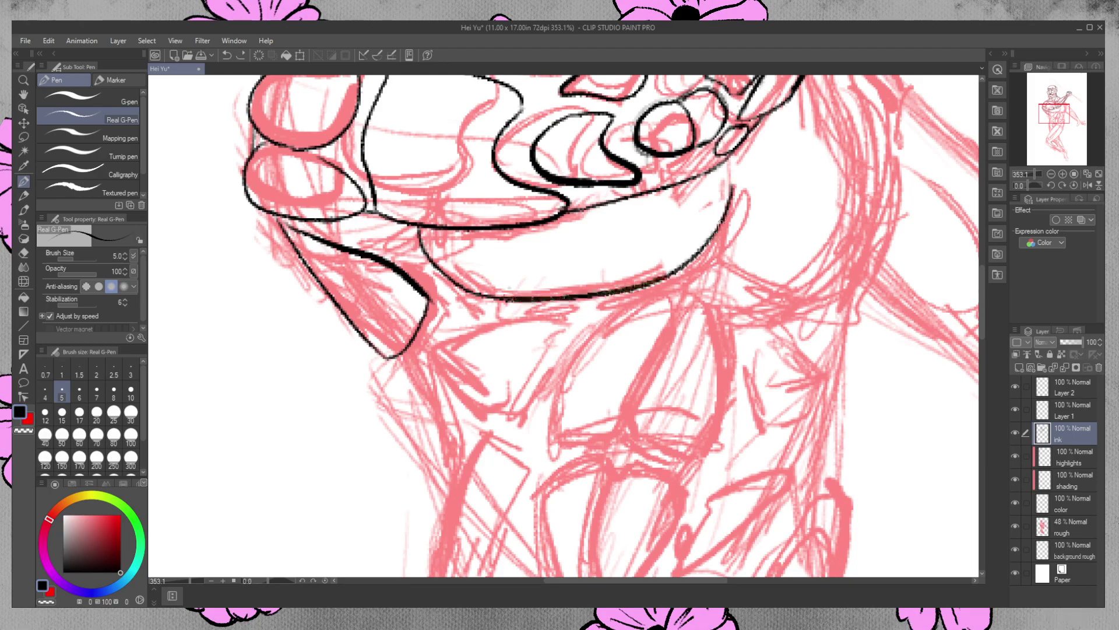
{"action": "mouse_move", "coordinate": [716, 258]}
{"action": "left_mouse_down"}
{"action": "mouse_move", "coordinate": [801, 295]}
{"action": "mouse_move", "coordinate": [886, 236]}
{"action": "left_mouse_up"}
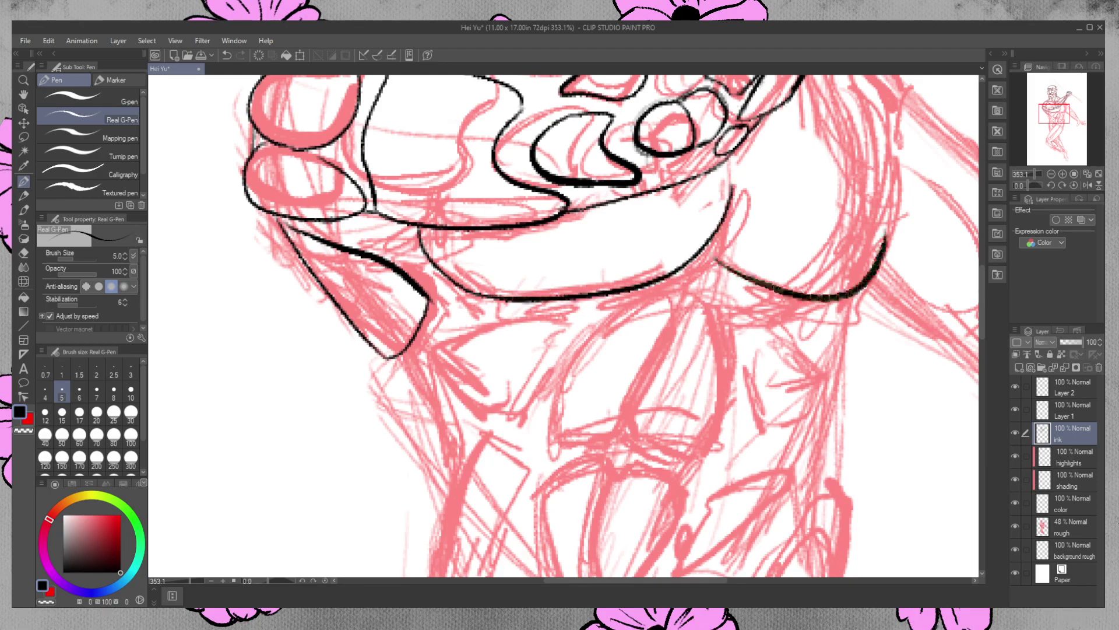
{"action": "scroll", "coordinate": [987, 280], "scroll_direction": "up", "scroll_amount": 5}
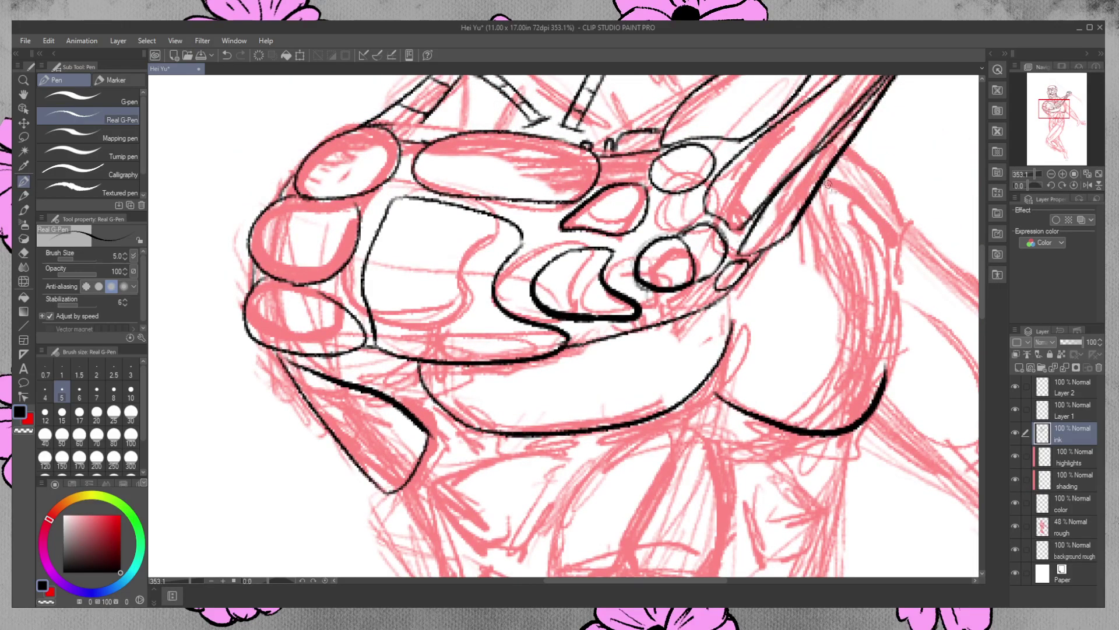
{"action": "mouse_move", "coordinate": [826, 179]}
{"action": "left_mouse_down"}
{"action": "mouse_move", "coordinate": [864, 232]}
{"action": "mouse_move", "coordinate": [886, 379]}
{"action": "mouse_move", "coordinate": [847, 189]}
{"action": "mouse_move", "coordinate": [885, 380]}
{"action": "left_mouse_up"}
{"action": "key", "text": "ctrl+z"}
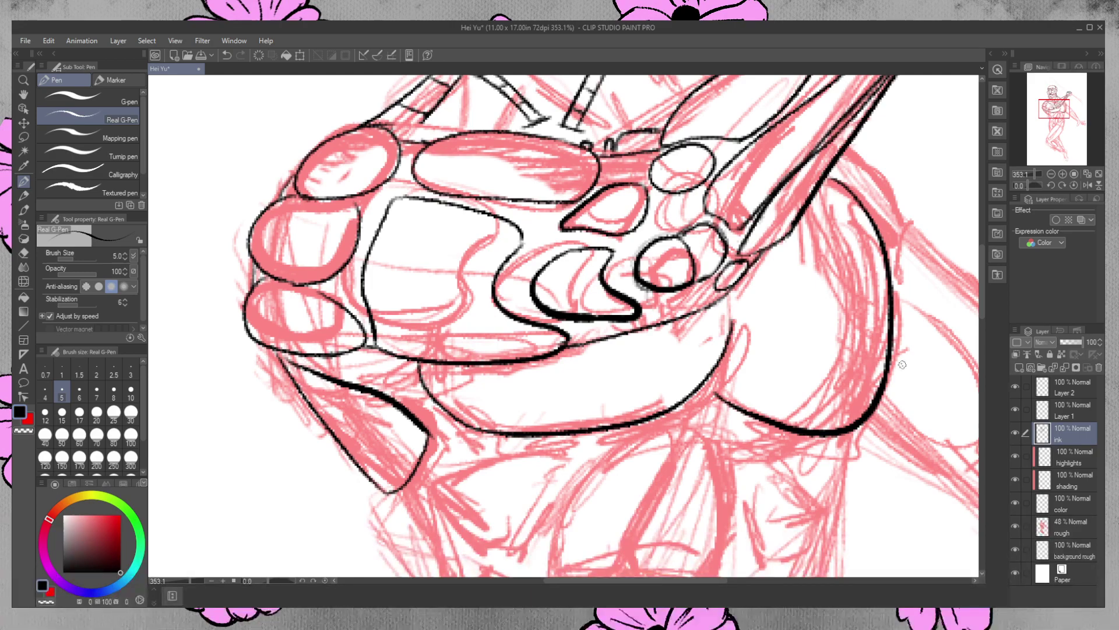
Ink the outlines of the upper pair of abdominal plates below the chest
{"action": "scroll", "coordinate": [988, 272], "scroll_direction": "down", "scroll_amount": 10}
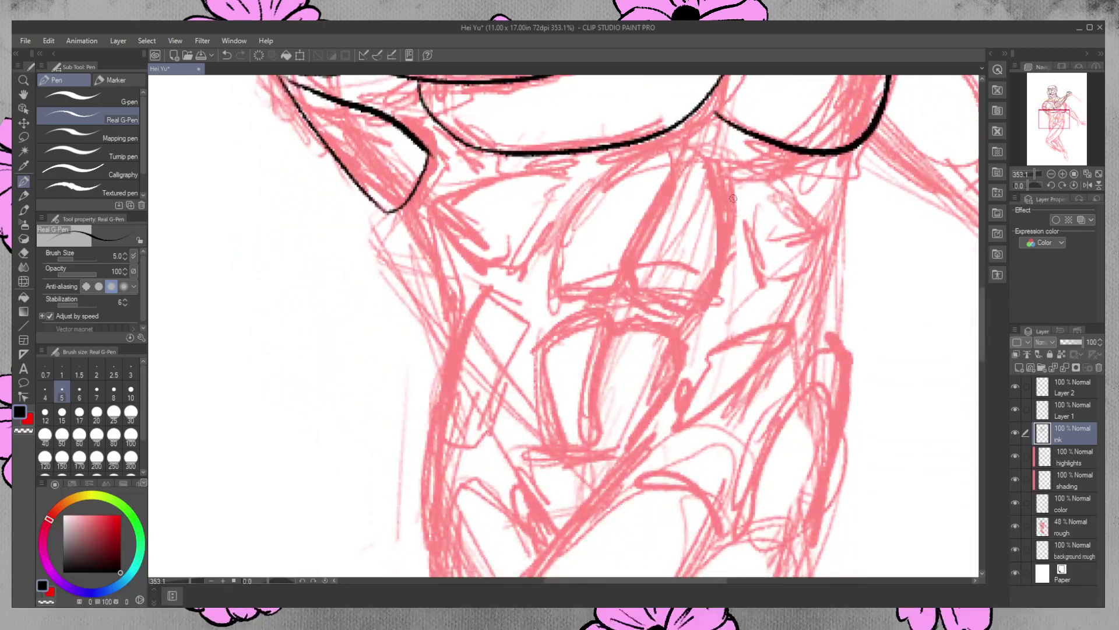
{"action": "mouse_move", "coordinate": [719, 156]}
{"action": "left_mouse_down"}
{"action": "mouse_move", "coordinate": [733, 183]}
{"action": "mouse_move", "coordinate": [691, 323]}
{"action": "left_mouse_up"}
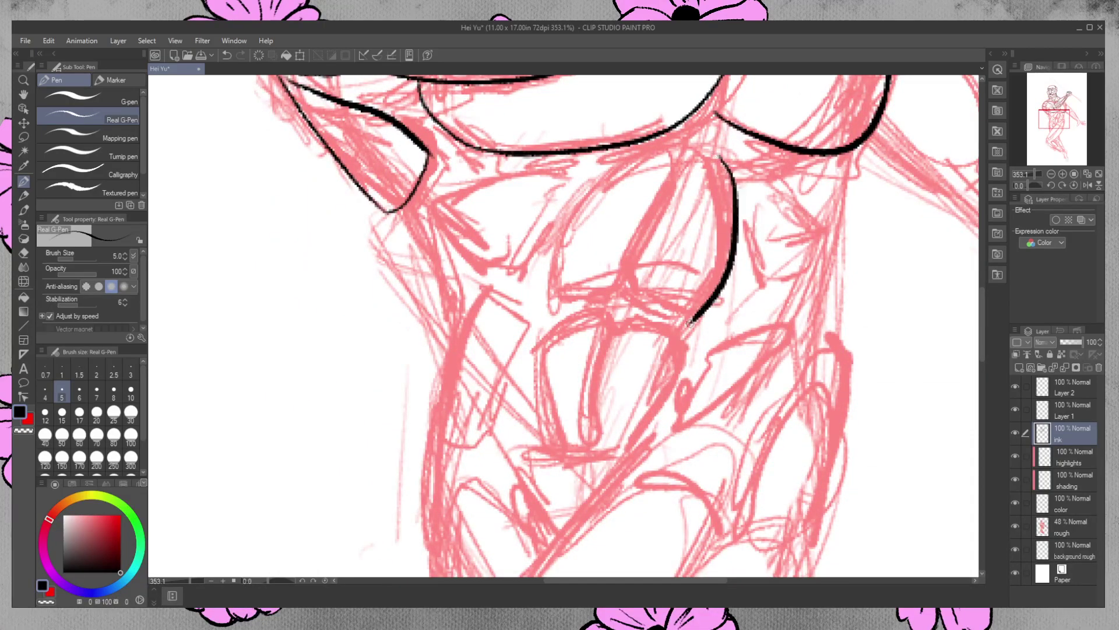
{"action": "mouse_move", "coordinate": [654, 143]}
{"action": "left_mouse_down"}
{"action": "mouse_move", "coordinate": [627, 160]}
{"action": "mouse_move", "coordinate": [551, 300]}
{"action": "left_mouse_up"}
{"action": "mouse_move", "coordinate": [694, 156]}
{"action": "left_mouse_down"}
{"action": "mouse_move", "coordinate": [665, 196]}
{"action": "mouse_move", "coordinate": [638, 282]}
{"action": "mouse_move", "coordinate": [671, 309]}
{"action": "left_mouse_up"}
{"action": "left_click_drag", "start_coordinate": [632, 269], "coordinate": [560, 298]}
{"action": "mouse_move", "coordinate": [673, 147]}
{"action": "left_mouse_down"}
{"action": "mouse_move", "coordinate": [666, 182]}
{"action": "mouse_move", "coordinate": [677, 171]}
{"action": "mouse_move", "coordinate": [680, 182]}
{"action": "left_mouse_up"}
{"action": "key", "text": "ctrl+z"}
{"action": "key", "text": "ctrl+z"}
{"action": "mouse_move", "coordinate": [641, 150]}
{"action": "left_mouse_down"}
{"action": "mouse_move", "coordinate": [668, 139]}
{"action": "mouse_move", "coordinate": [732, 165]}
{"action": "mouse_move", "coordinate": [714, 147]}
{"action": "left_mouse_up"}
{"action": "key", "text": "ctrl+z"}
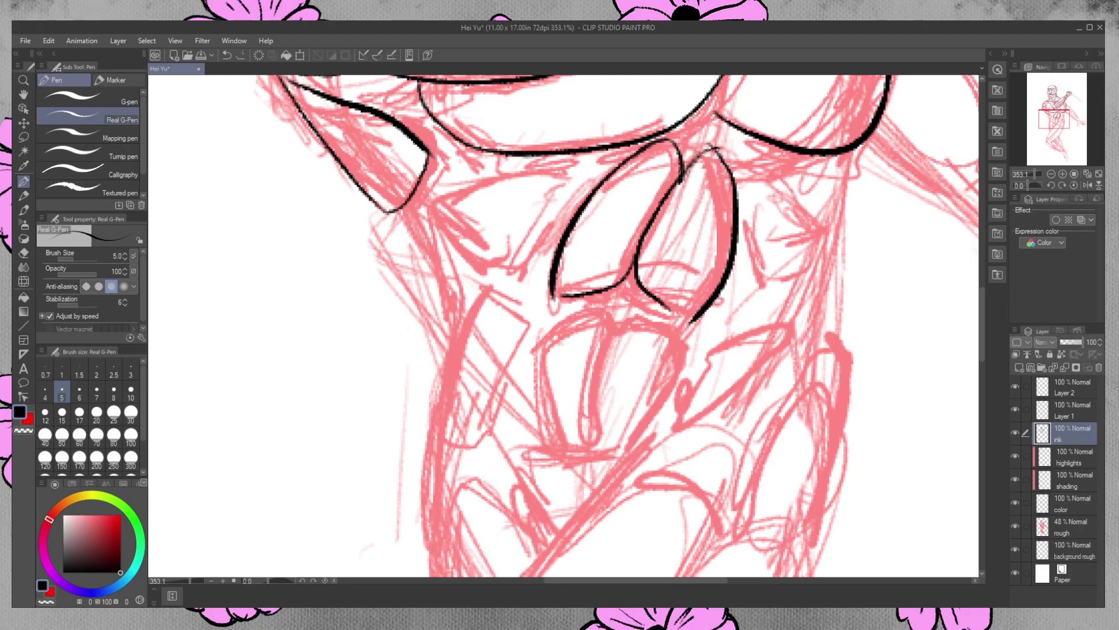
Erase the overshooting line ends on the upper abdominal plates and close their lower corners with the Real G-Pen
{"action": "key", "text": "e"}
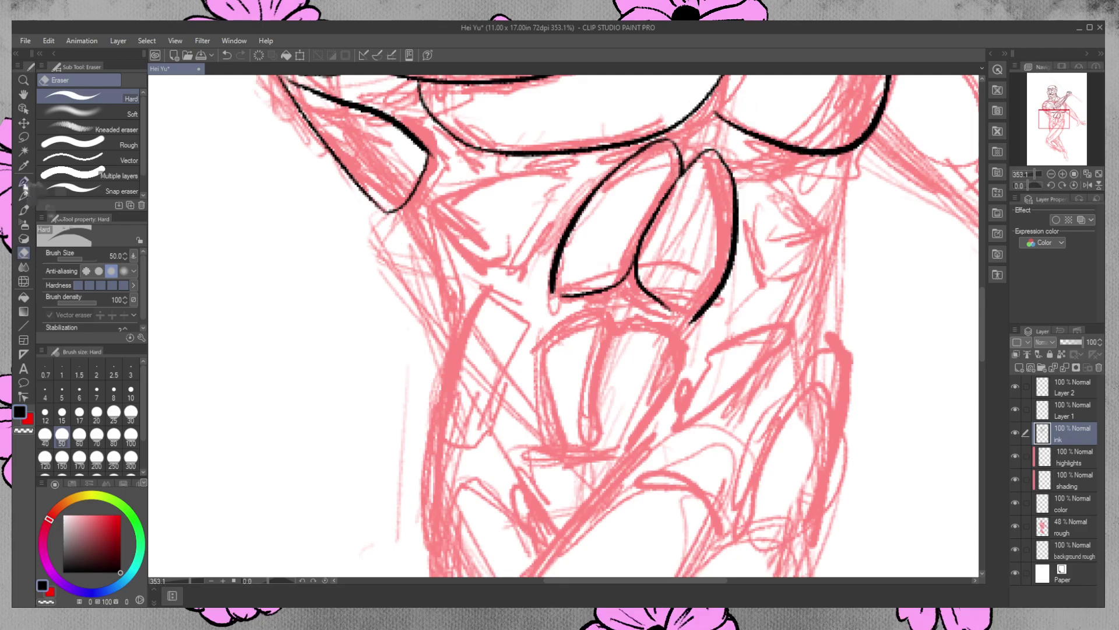
{"action": "left_click", "coordinate": [24, 181]}
{"action": "left_click_drag", "start_coordinate": [553, 292], "coordinate": [583, 296]}
{"action": "left_click_drag", "start_coordinate": [671, 311], "coordinate": [687, 319]}
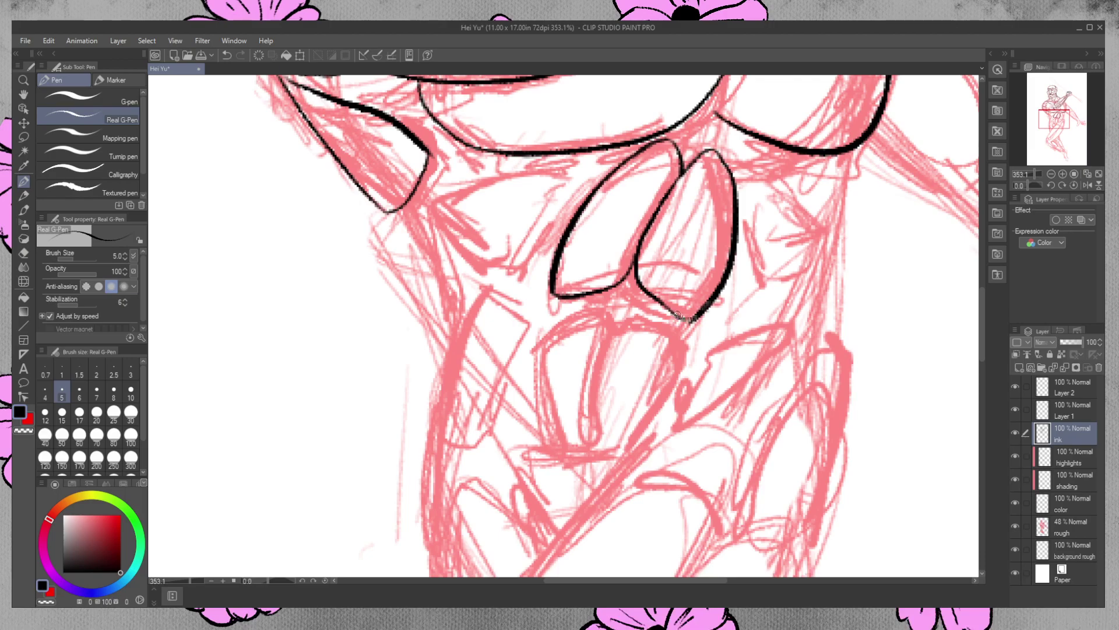
{"action": "left_click", "coordinate": [23, 253]}
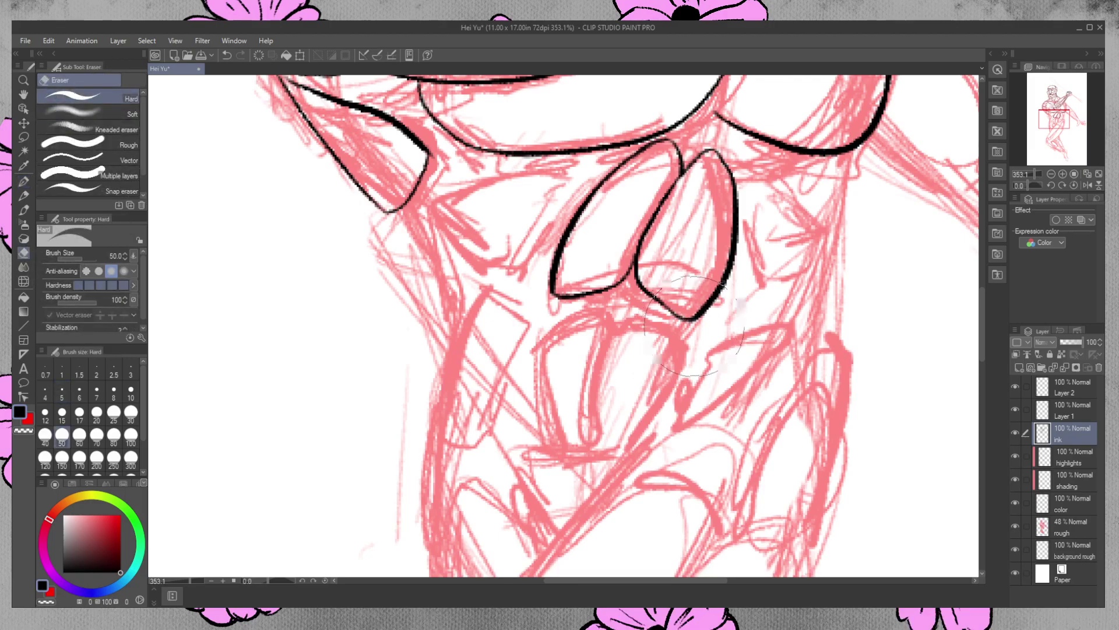
{"action": "left_click", "coordinate": [24, 182]}
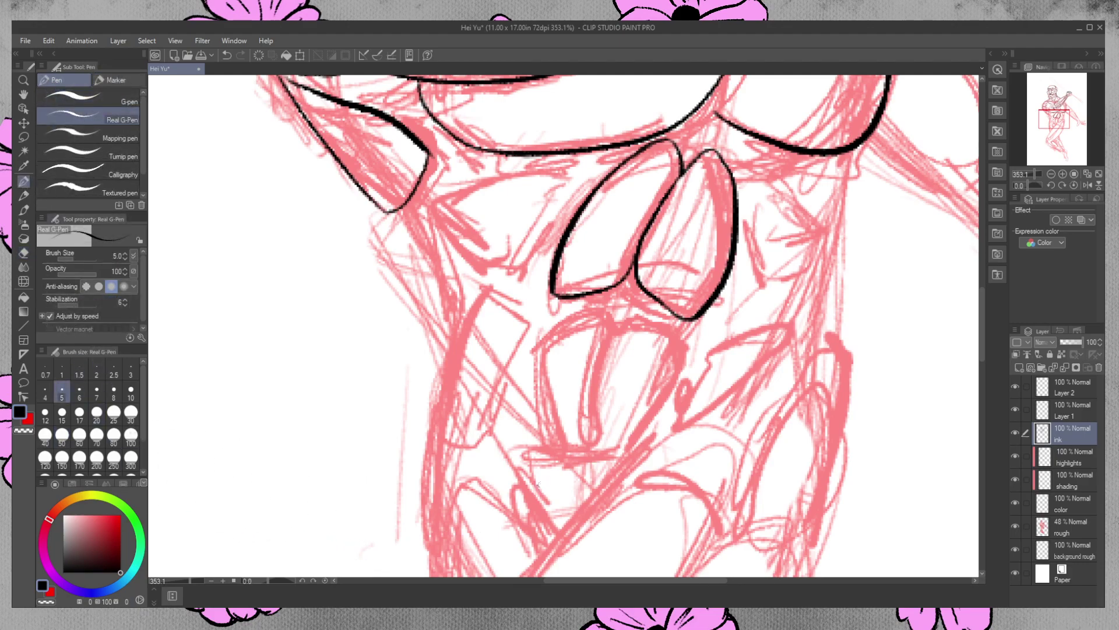
Ink the lower pair of abdominal plates as two tapered shapes and tidy the joint between their tops
{"action": "mouse_move", "coordinate": [611, 312]}
{"action": "left_mouse_down"}
{"action": "mouse_move", "coordinate": [580, 310]}
{"action": "mouse_move", "coordinate": [562, 426]}
{"action": "left_mouse_up"}
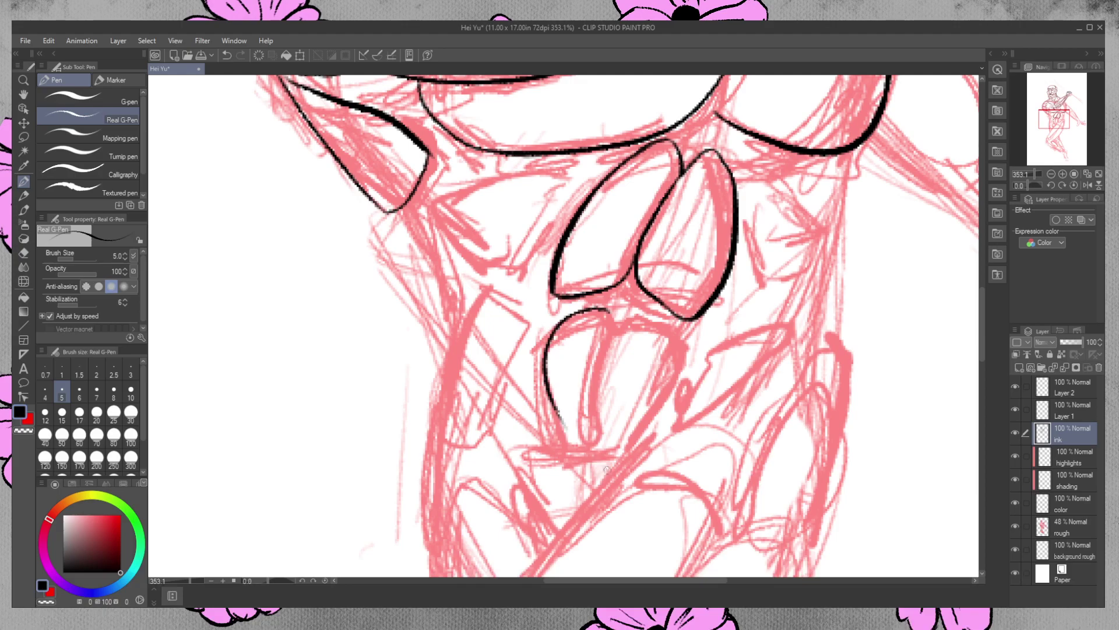
{"action": "key", "text": "ctrl+z"}
{"action": "mouse_move", "coordinate": [609, 316]}
{"action": "left_mouse_down"}
{"action": "mouse_move", "coordinate": [545, 328]}
{"action": "mouse_move", "coordinate": [563, 460]}
{"action": "left_mouse_up"}
{"action": "mouse_move", "coordinate": [611, 333]}
{"action": "left_mouse_down"}
{"action": "mouse_move", "coordinate": [659, 325]}
{"action": "mouse_move", "coordinate": [587, 477]}
{"action": "left_mouse_up"}
{"action": "mouse_move", "coordinate": [615, 328]}
{"action": "left_mouse_down"}
{"action": "mouse_move", "coordinate": [582, 449]}
{"action": "mouse_move", "coordinate": [590, 467]}
{"action": "mouse_move", "coordinate": [582, 439]}
{"action": "left_mouse_up"}
{"action": "left_click", "coordinate": [23, 253]}
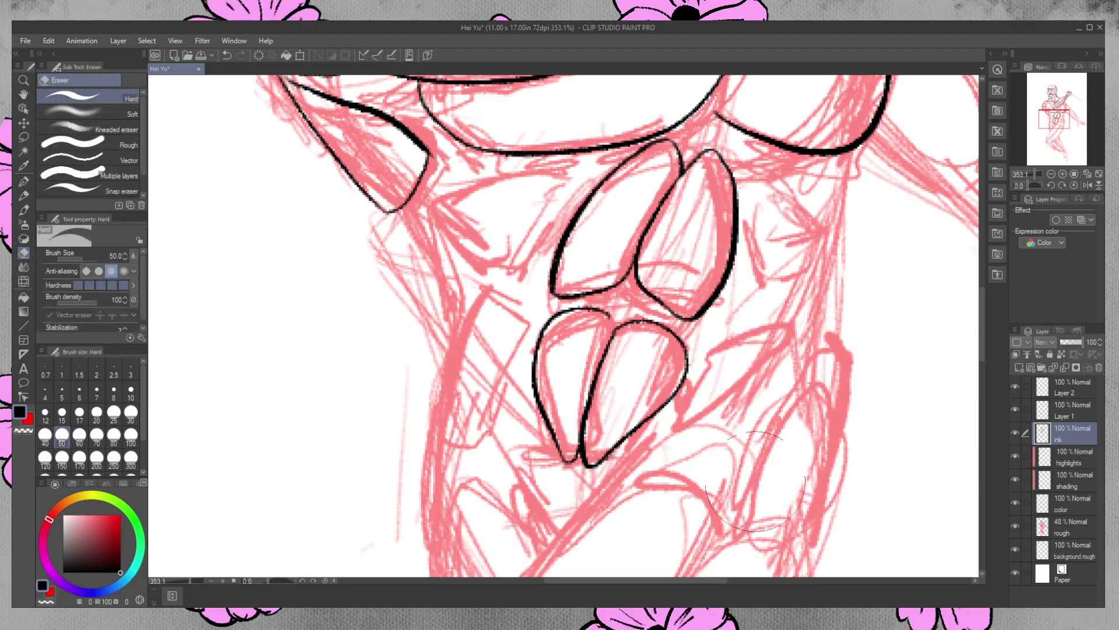
{"action": "left_click", "coordinate": [23, 181]}
{"action": "left_click_drag", "start_coordinate": [611, 316], "coordinate": [612, 324]}
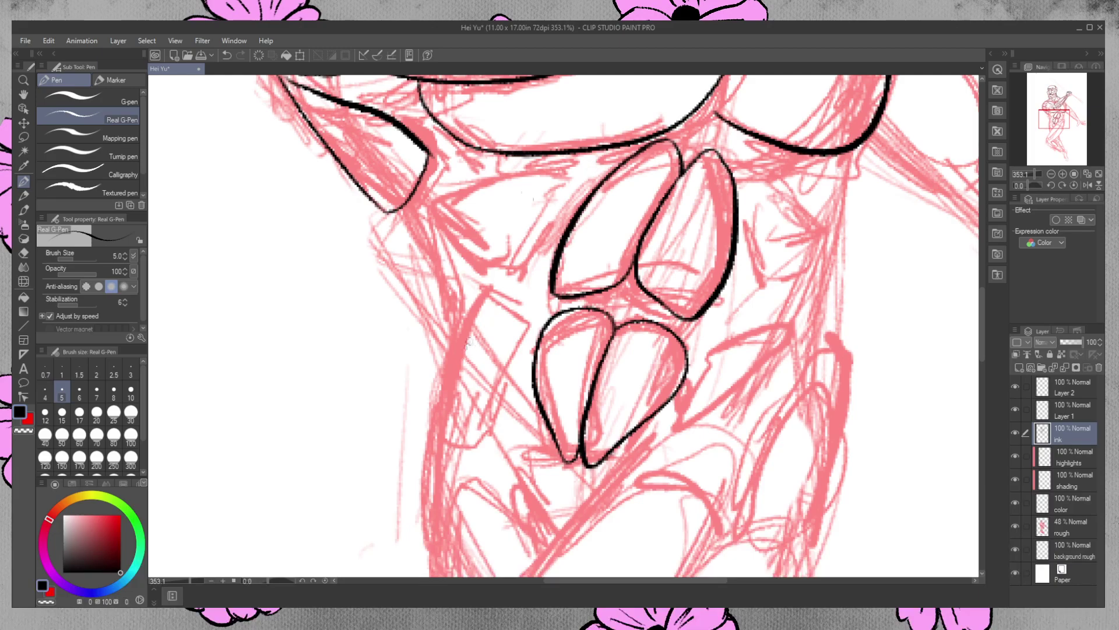
Ink the narrow pointed rib plate under the chest to the left of the upper abdominal plates
{"action": "mouse_move", "coordinate": [438, 150]}
{"action": "left_mouse_down"}
{"action": "mouse_move", "coordinate": [479, 191]}
{"action": "mouse_move", "coordinate": [599, 162]}
{"action": "left_mouse_up"}
{"action": "left_click_drag", "start_coordinate": [444, 153], "coordinate": [599, 162]}
{"action": "left_click_drag", "start_coordinate": [514, 158], "coordinate": [598, 163]}
Ink the top rib plate on the right side of the abdomen and the small plate between the two chest sections
{"action": "mouse_move", "coordinate": [742, 144]}
{"action": "left_mouse_down"}
{"action": "mouse_move", "coordinate": [849, 168]}
{"action": "mouse_move", "coordinate": [835, 200]}
{"action": "left_mouse_up"}
{"action": "key", "text": "ctrl+z"}
{"action": "key", "text": "ctrl+z"}
{"action": "left_click_drag", "start_coordinate": [742, 162], "coordinate": [830, 204]}
{"action": "left_click_drag", "start_coordinate": [738, 152], "coordinate": [852, 157]}
{"action": "key", "text": "ctrl+z"}
{"action": "left_click_drag", "start_coordinate": [736, 141], "coordinate": [854, 157]}
{"action": "key", "text": "ctrl+z"}
{"action": "left_click_drag", "start_coordinate": [732, 137], "coordinate": [749, 177]}
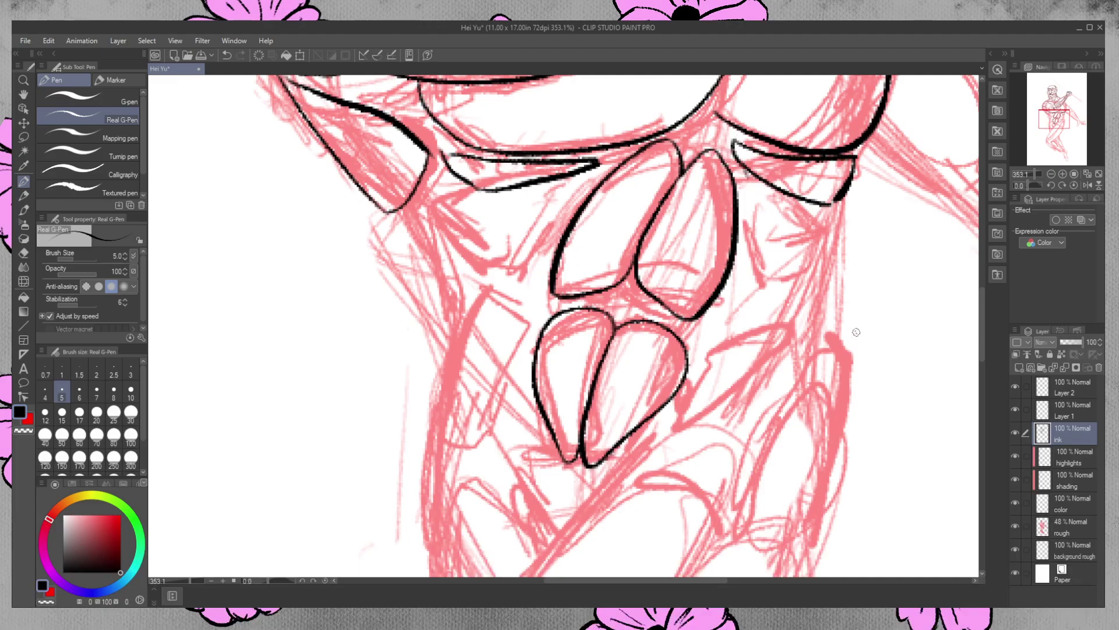
{"action": "mouse_move", "coordinate": [718, 126]}
{"action": "left_mouse_down"}
{"action": "mouse_move", "coordinate": [689, 152]}
{"action": "mouse_move", "coordinate": [719, 126]}
{"action": "mouse_move", "coordinate": [712, 118]}
{"action": "left_mouse_up"}
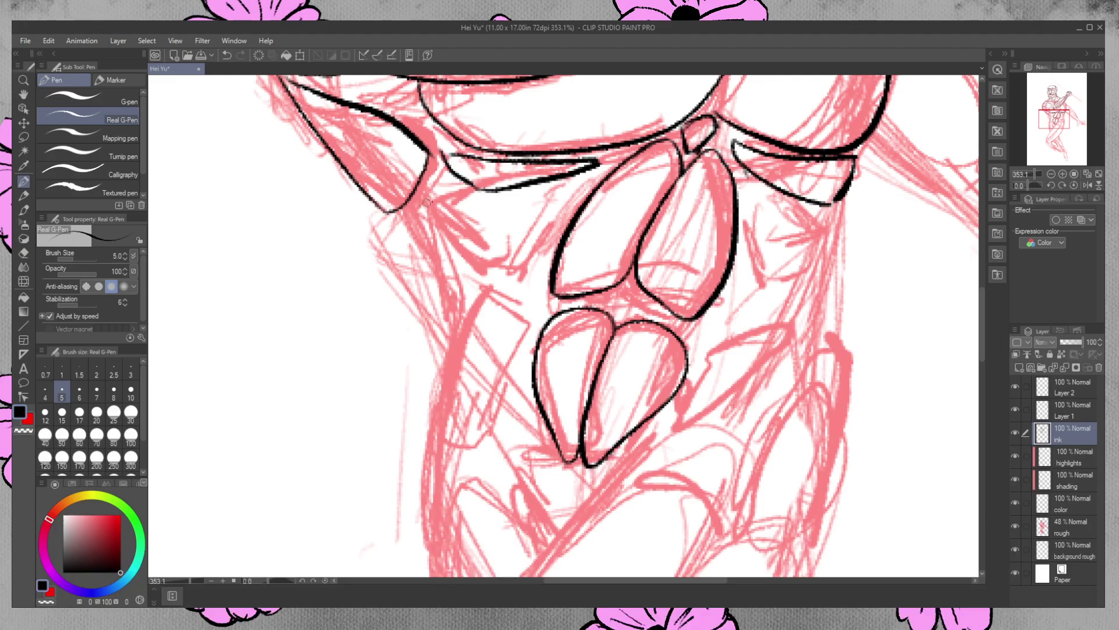
Ink curved rib lines below the left top rib plate and a first rib line on the right side
{"action": "left_click_drag", "start_coordinate": [405, 214], "coordinate": [563, 194]}
{"action": "mouse_move", "coordinate": [411, 233]}
{"action": "left_mouse_down"}
{"action": "mouse_move", "coordinate": [548, 209]}
{"action": "mouse_move", "coordinate": [563, 196]}
{"action": "left_mouse_up"}
{"action": "left_click_drag", "start_coordinate": [754, 198], "coordinate": [852, 214]}
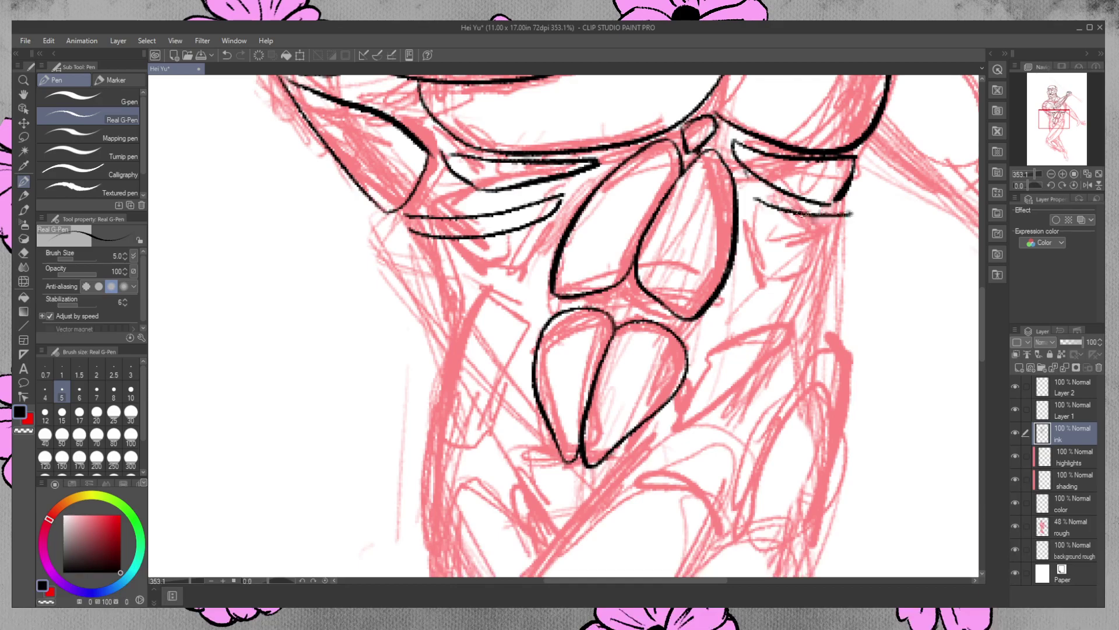
{"action": "left_click_drag", "start_coordinate": [430, 252], "coordinate": [536, 231]}
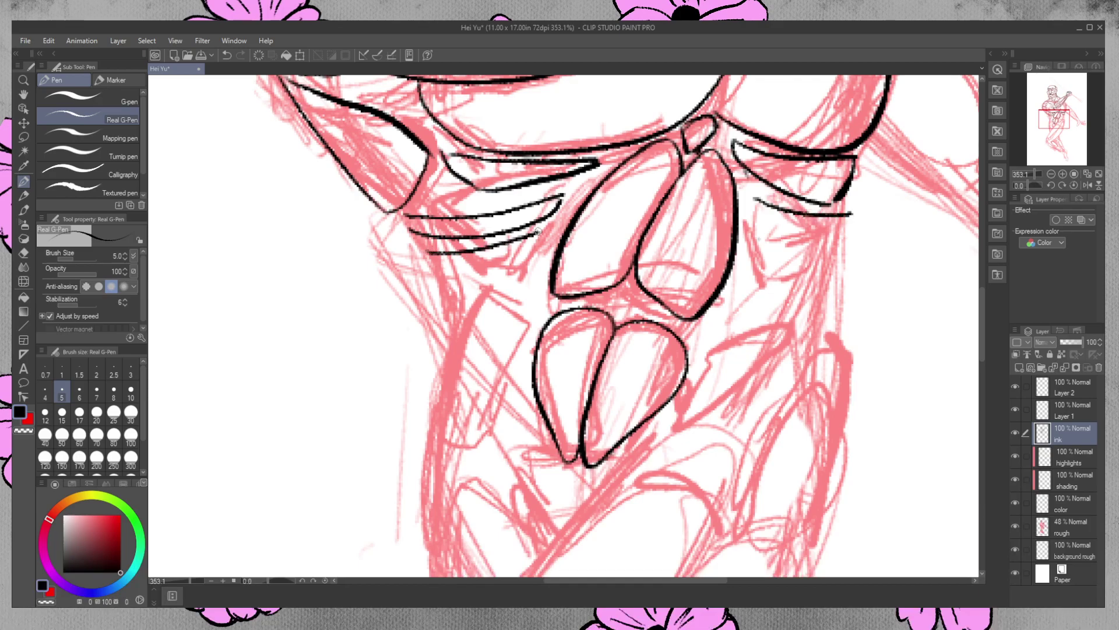
{"action": "left_click_drag", "start_coordinate": [753, 222], "coordinate": [853, 240]}
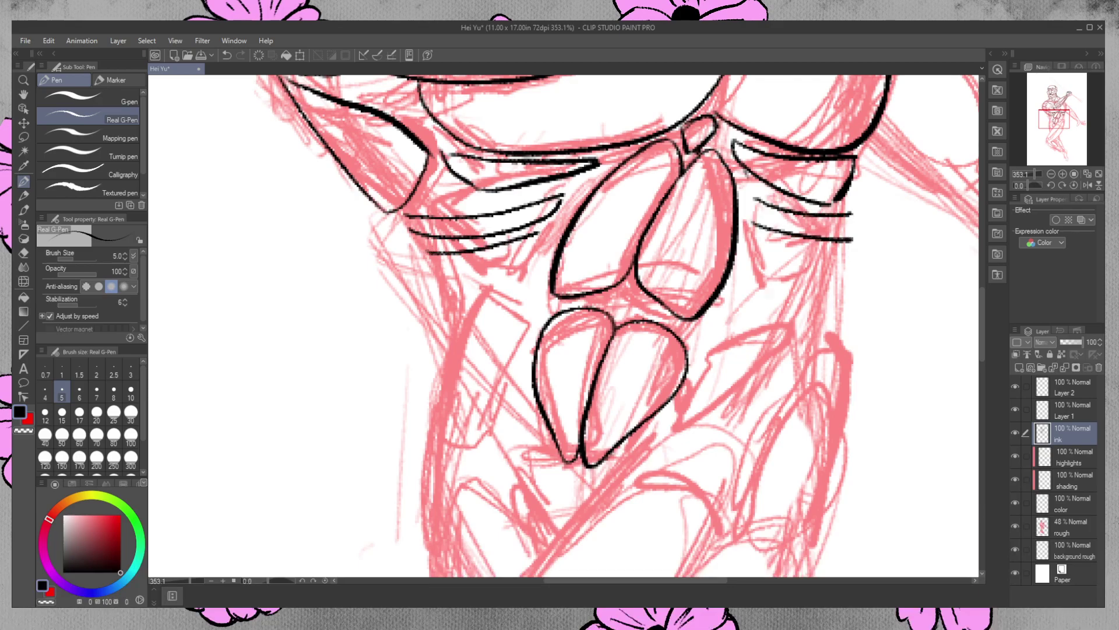
{"action": "key", "text": "ctrl+z"}
Close the left rib lines into rounded plates and add a third, shorter rib plate beneath them
{"action": "left_click_drag", "start_coordinate": [438, 270], "coordinate": [535, 238]}
{"action": "left_click_drag", "start_coordinate": [428, 251], "coordinate": [446, 272]}
{"action": "left_click_drag", "start_coordinate": [402, 216], "coordinate": [536, 240]}
{"action": "mouse_move", "coordinate": [444, 283]}
{"action": "left_mouse_down"}
{"action": "mouse_move", "coordinate": [465, 291]}
{"action": "mouse_move", "coordinate": [524, 268]}
{"action": "left_mouse_up"}
{"action": "left_click_drag", "start_coordinate": [448, 282], "coordinate": [532, 260]}
{"action": "left_click_drag", "start_coordinate": [460, 280], "coordinate": [492, 268]}
Ink the lower edge of the second rib plate on the right side and close both of its ends
{"action": "left_click_drag", "start_coordinate": [755, 207], "coordinate": [860, 234]}
{"action": "key", "text": "ctrl+z"}
{"action": "left_click_drag", "start_coordinate": [753, 205], "coordinate": [844, 239]}
{"action": "key", "text": "ctrl+z"}
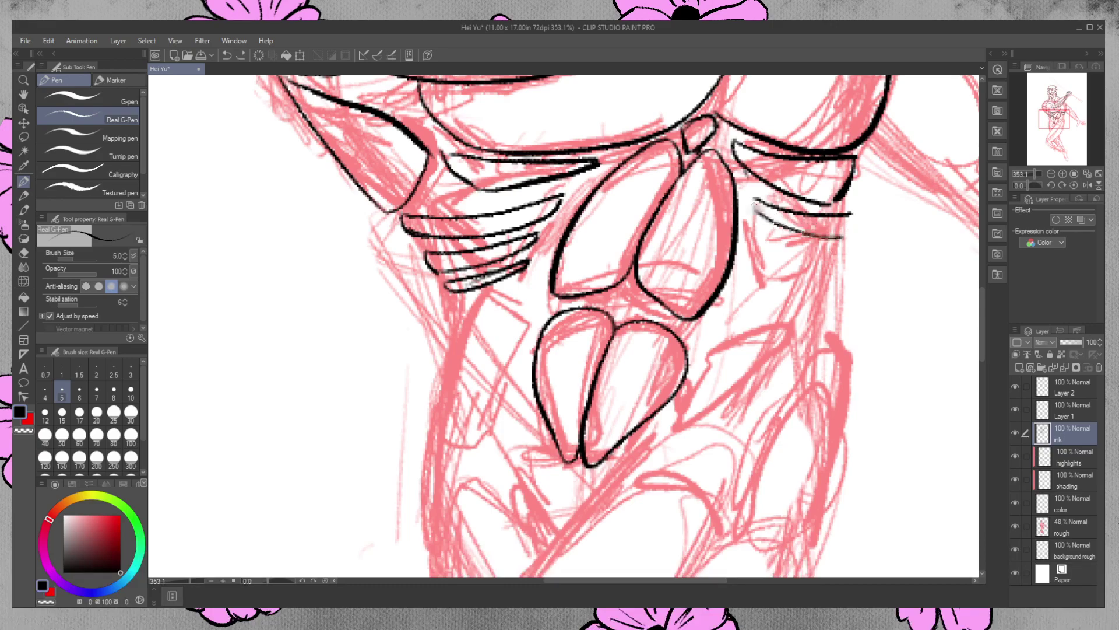
{"action": "key", "text": "ctrl+z"}
{"action": "left_click_drag", "start_coordinate": [755, 204], "coordinate": [833, 227]}
{"action": "key", "text": "ctrl+z"}
{"action": "mouse_move", "coordinate": [755, 208]}
{"action": "left_mouse_down"}
{"action": "mouse_move", "coordinate": [797, 230]}
{"action": "mouse_move", "coordinate": [850, 220]}
{"action": "left_mouse_up"}
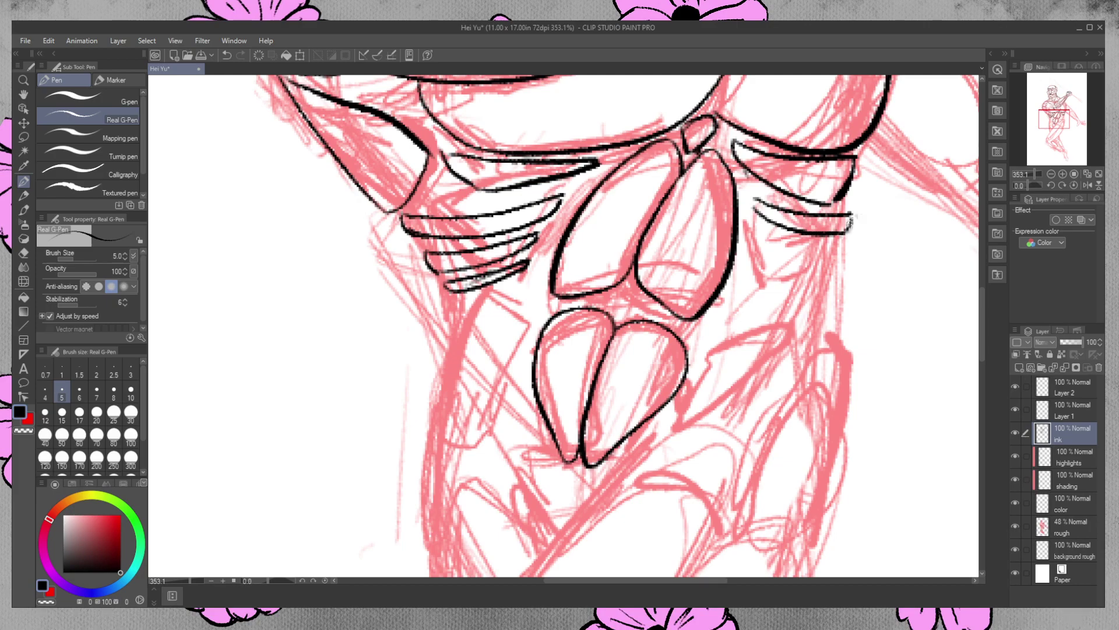
{"action": "left_click_drag", "start_coordinate": [756, 199], "coordinate": [764, 213]}
{"action": "left_click_drag", "start_coordinate": [841, 203], "coordinate": [852, 214]}
Ink a third rib plate on the right side of the abdomen, directly beneath the second, and close its outer end
{"action": "left_click_drag", "start_coordinate": [761, 234], "coordinate": [842, 251]}
{"action": "key", "text": "ctrl+z"}
{"action": "left_click_drag", "start_coordinate": [761, 229], "coordinate": [851, 250]}
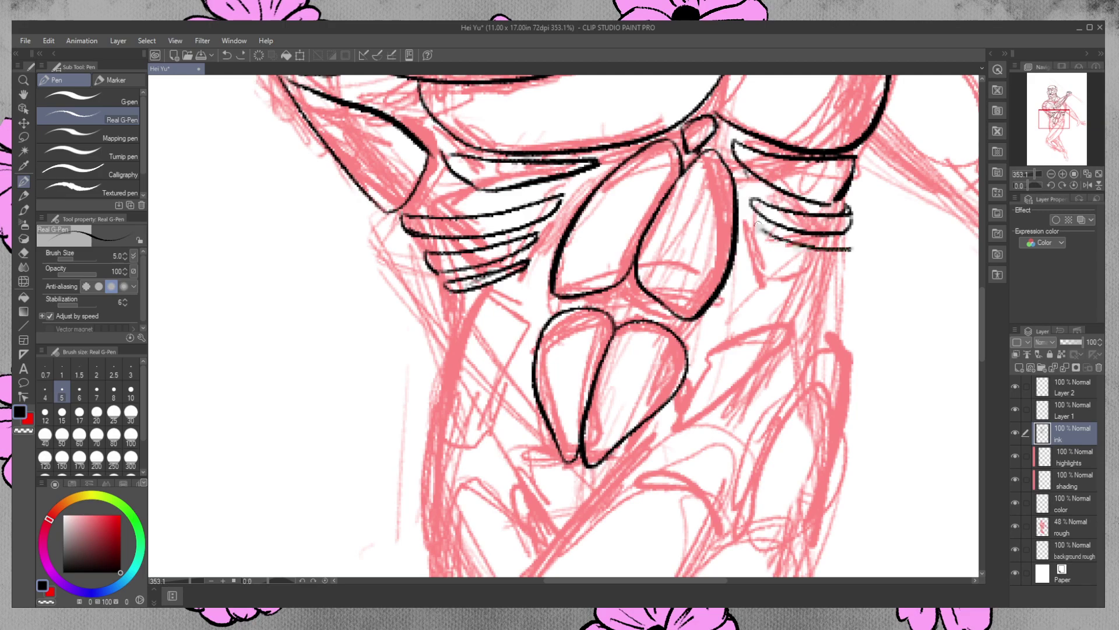
{"action": "mouse_move", "coordinate": [752, 234]}
{"action": "left_mouse_down"}
{"action": "mouse_move", "coordinate": [819, 267]}
{"action": "mouse_move", "coordinate": [766, 240]}
{"action": "mouse_move", "coordinate": [837, 261]}
{"action": "left_mouse_up"}
{"action": "key", "text": "ctrl+z"}
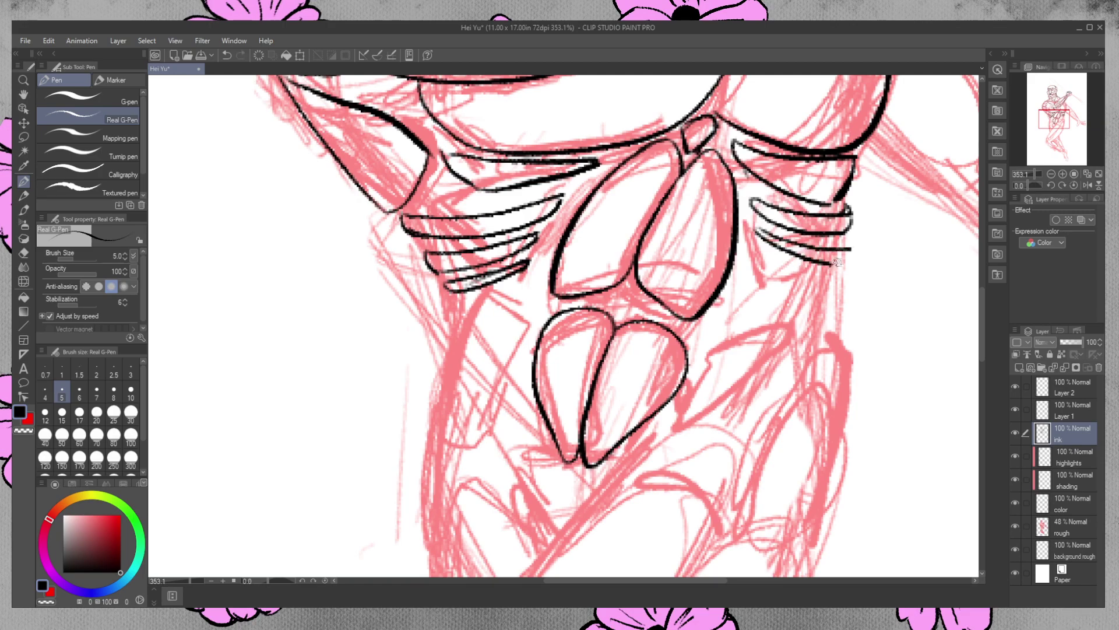
{"action": "left_click_drag", "start_coordinate": [833, 247], "coordinate": [852, 249]}
{"action": "key", "text": "e"}
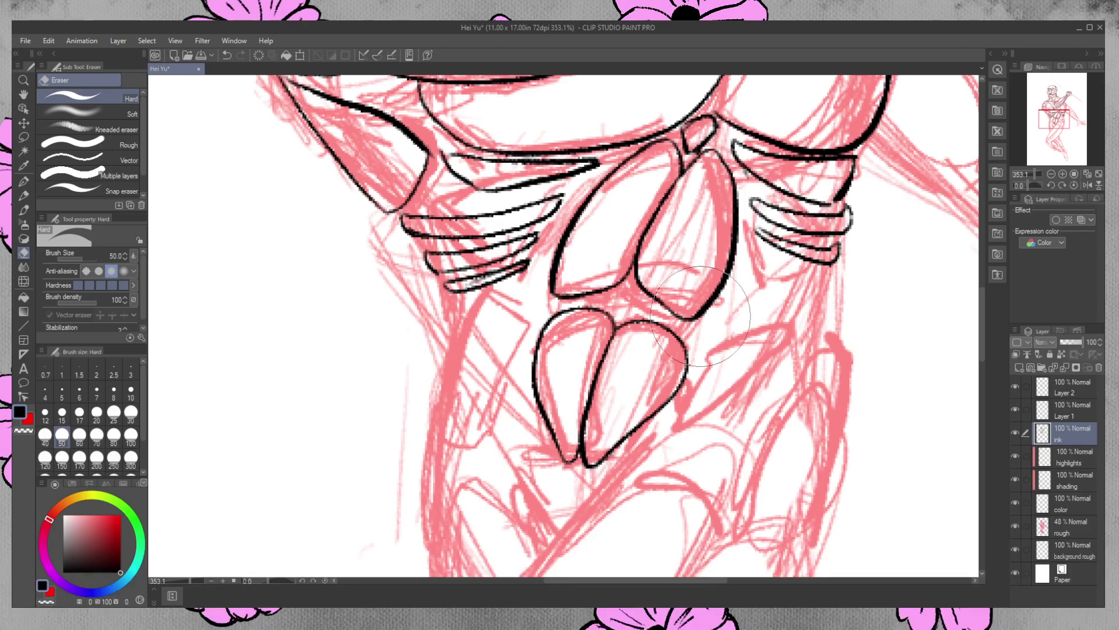
Ink a fourth, shorter rib plate with rounded ends beneath the third one on the right side of the abdomen
{"action": "left_click", "coordinate": [23, 181]}
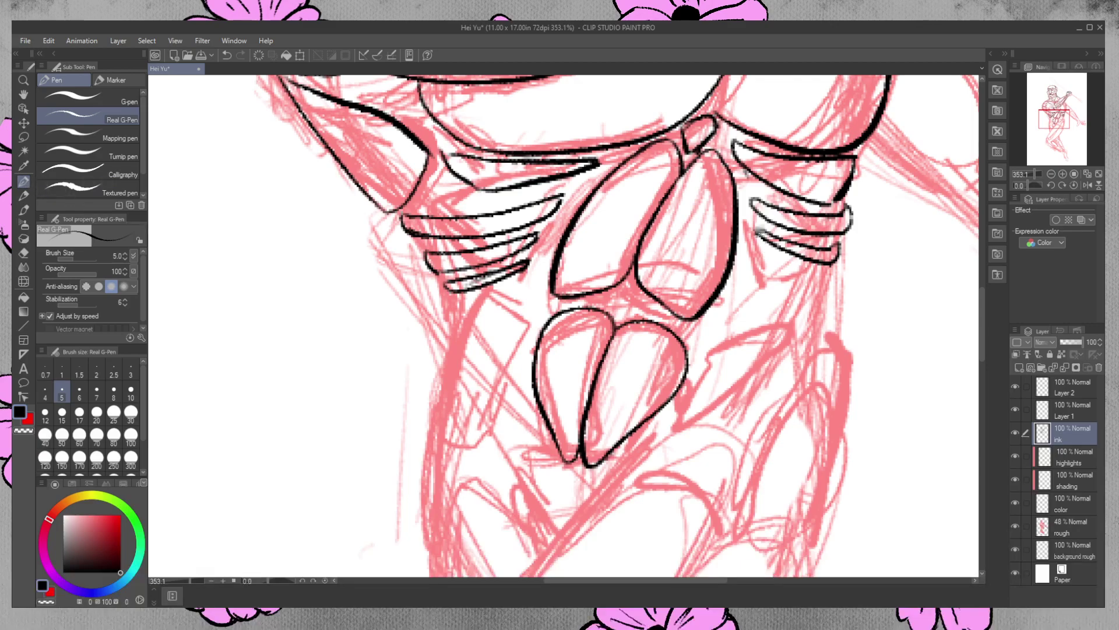
{"action": "left_click_drag", "start_coordinate": [760, 252], "coordinate": [831, 275]}
{"action": "left_click_drag", "start_coordinate": [761, 263], "coordinate": [819, 291]}
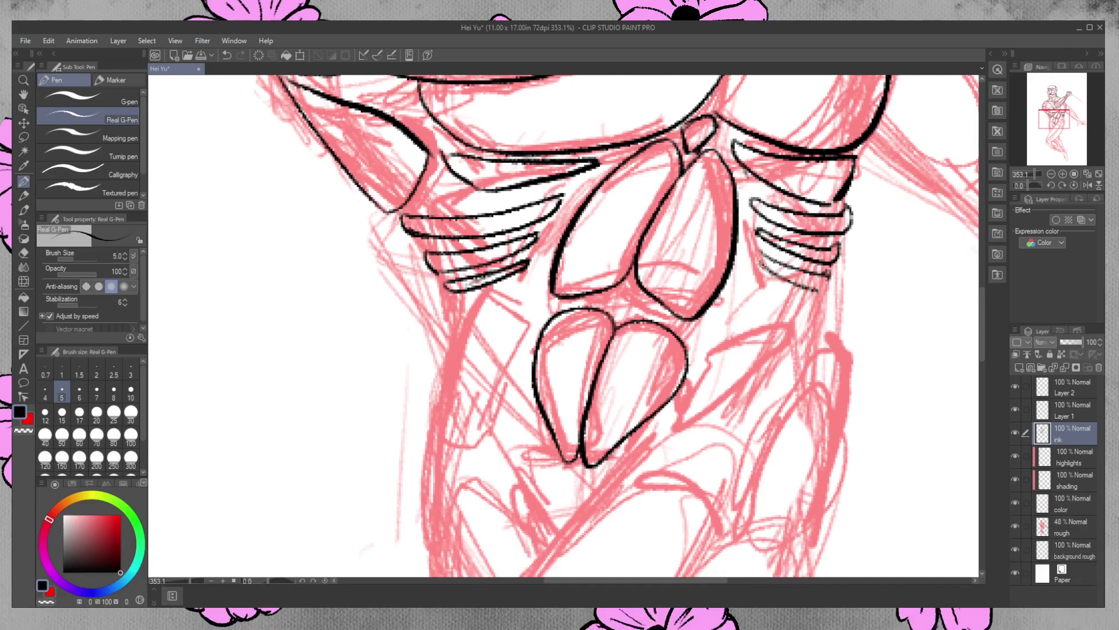
{"action": "key", "text": "ctrl+z"}
{"action": "key", "text": "ctrl+y"}
{"action": "key", "text": "ctrl+z"}
{"action": "left_click_drag", "start_coordinate": [762, 264], "coordinate": [822, 286]}
{"action": "key", "text": "ctrl+z"}
{"action": "left_click_drag", "start_coordinate": [760, 260], "coordinate": [834, 286]}
{"action": "left_click_drag", "start_coordinate": [772, 259], "coordinate": [814, 273]}
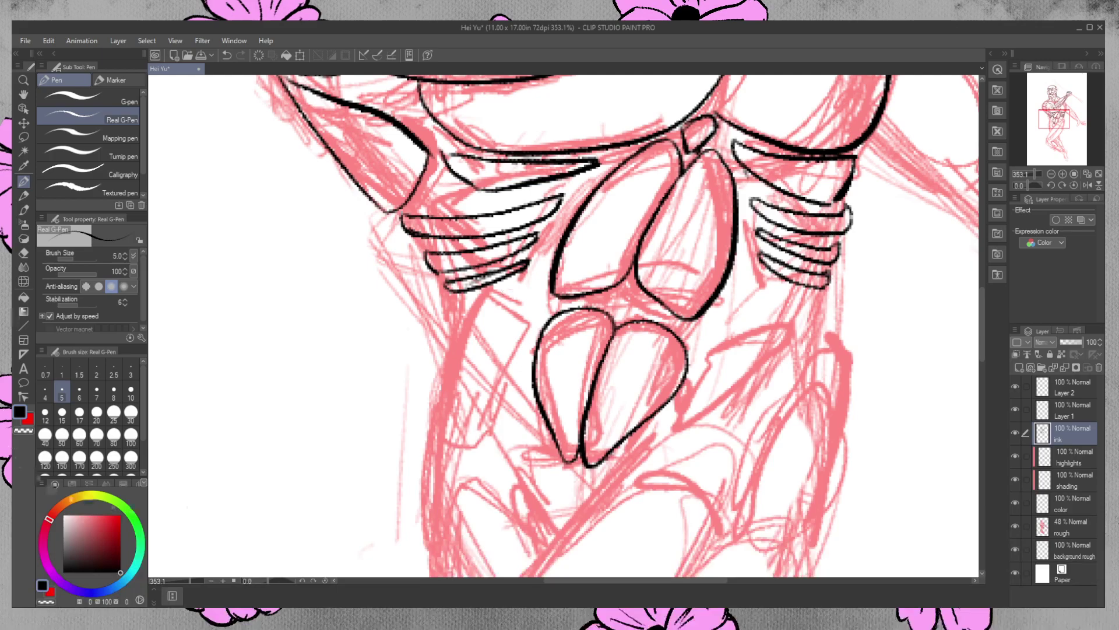
Touch up the upper edge of the top rib plate on the left side of the abdomen
{"action": "left_click", "coordinate": [23, 253]}
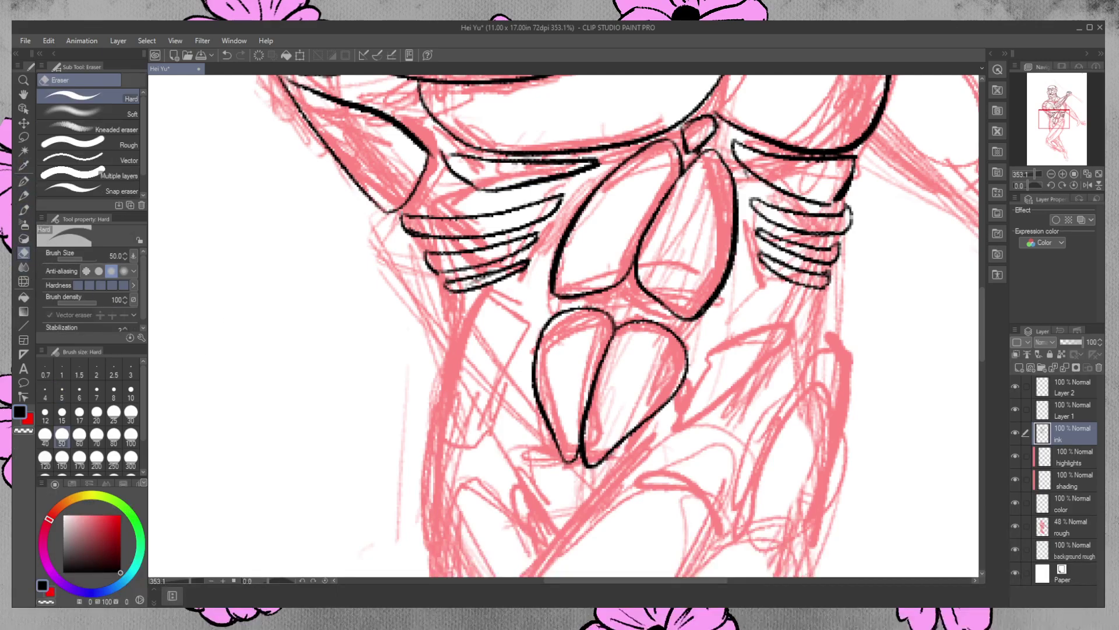
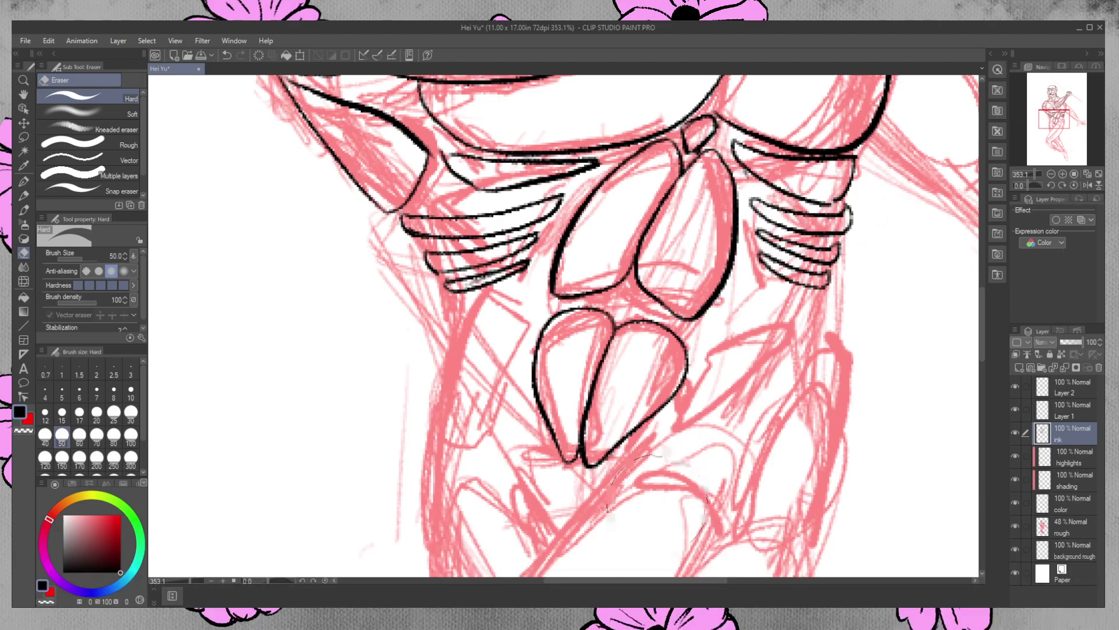
{"action": "left_click", "coordinate": [23, 182]}
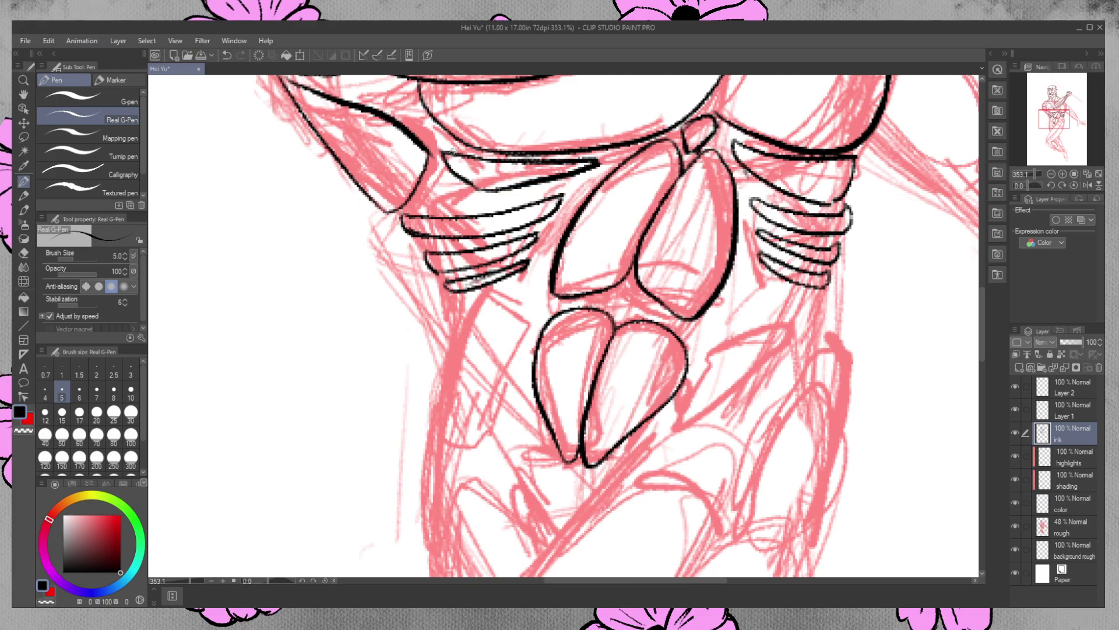
{"action": "mouse_move", "coordinate": [453, 153]}
{"action": "left_mouse_down"}
{"action": "mouse_move", "coordinate": [479, 187]}
{"action": "mouse_move", "coordinate": [599, 164]}
{"action": "left_mouse_up"}
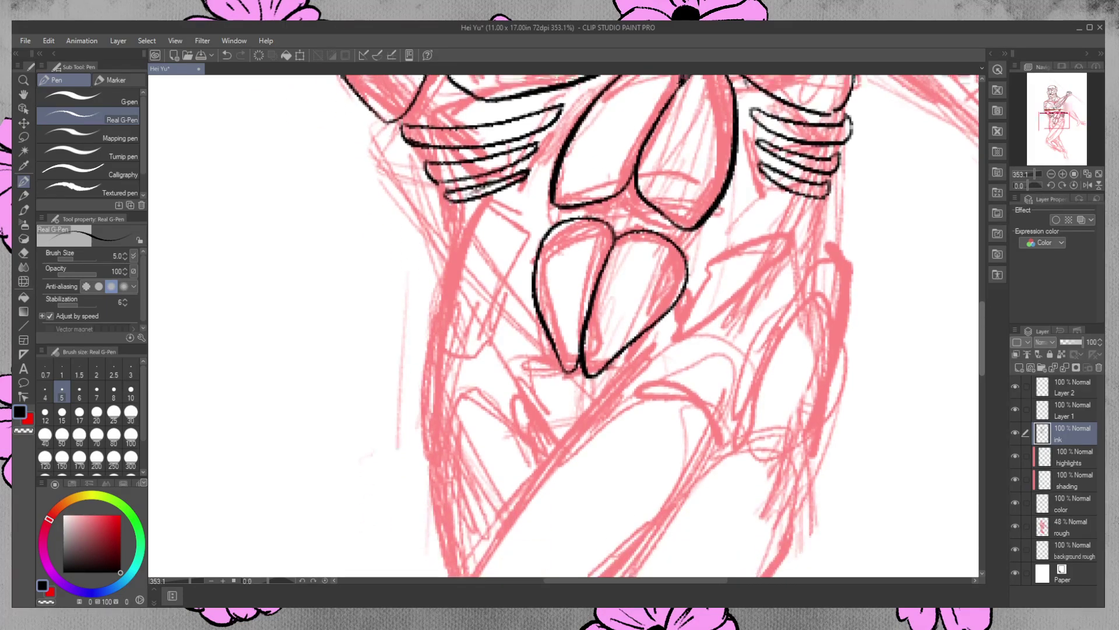
Ink a narrow, elongated plate on each side of the lower abdominal pair: a slanted one right, an upright one left
{"action": "mouse_move", "coordinate": [783, 217]}
{"action": "left_mouse_down"}
{"action": "mouse_move", "coordinate": [759, 222]}
{"action": "mouse_move", "coordinate": [670, 328]}
{"action": "mouse_move", "coordinate": [788, 244]}
{"action": "mouse_move", "coordinate": [782, 218]}
{"action": "left_mouse_up"}
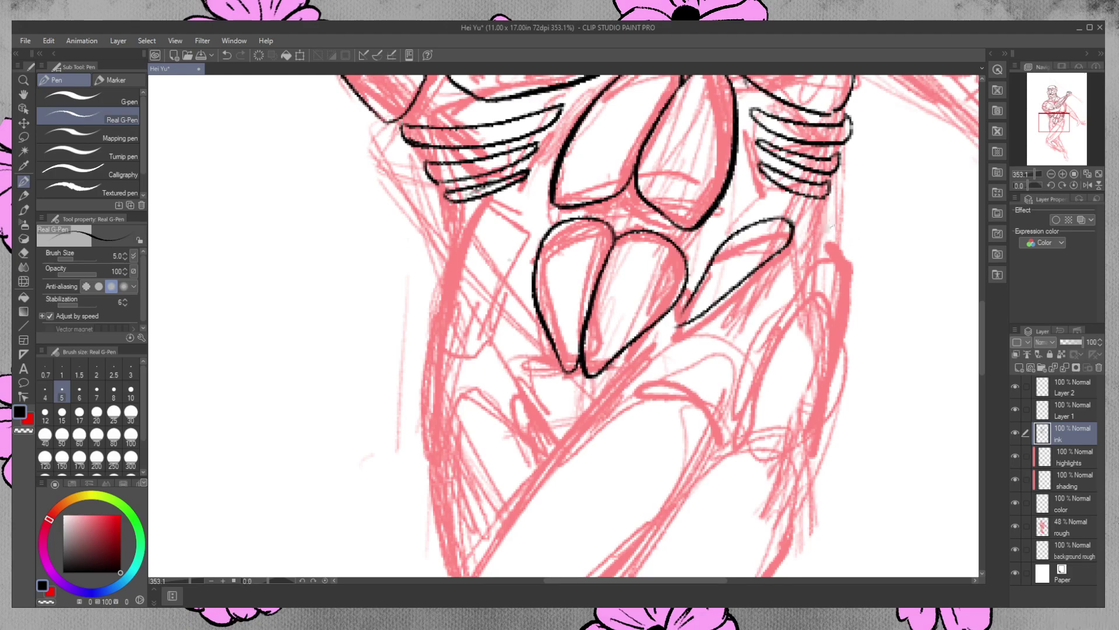
{"action": "left_click_drag", "start_coordinate": [500, 218], "coordinate": [535, 352]}
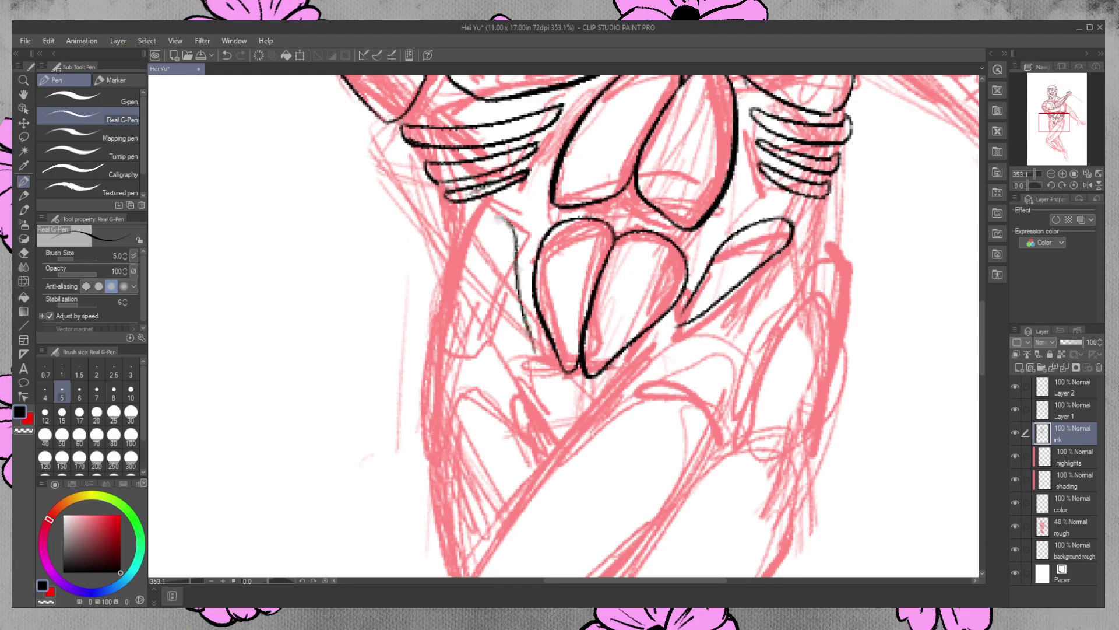
{"action": "mouse_move", "coordinate": [484, 214]}
{"action": "left_mouse_down"}
{"action": "mouse_move", "coordinate": [477, 283]}
{"action": "mouse_move", "coordinate": [506, 361]}
{"action": "left_mouse_up"}
{"action": "mouse_move", "coordinate": [476, 258]}
{"action": "left_mouse_down"}
{"action": "mouse_move", "coordinate": [512, 367]}
{"action": "mouse_move", "coordinate": [494, 220]}
{"action": "left_mouse_up"}
{"action": "key", "text": "ctrl+z"}
{"action": "key", "text": "ctrl+z"}
{"action": "key", "text": "ctrl+z"}
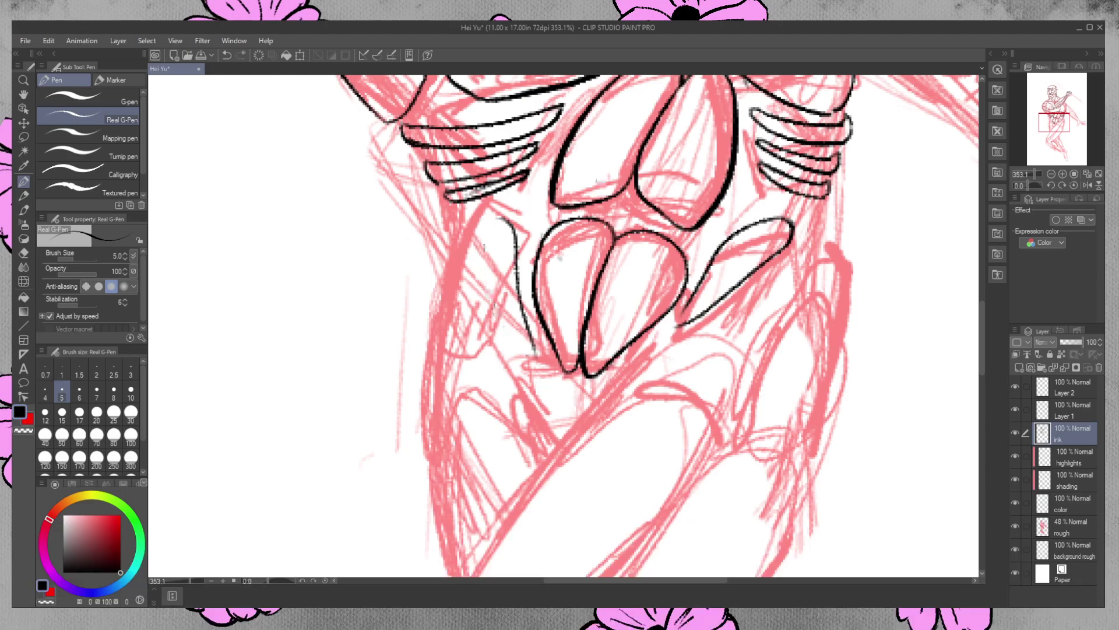
{"action": "left_click_drag", "start_coordinate": [495, 219], "coordinate": [528, 353]}
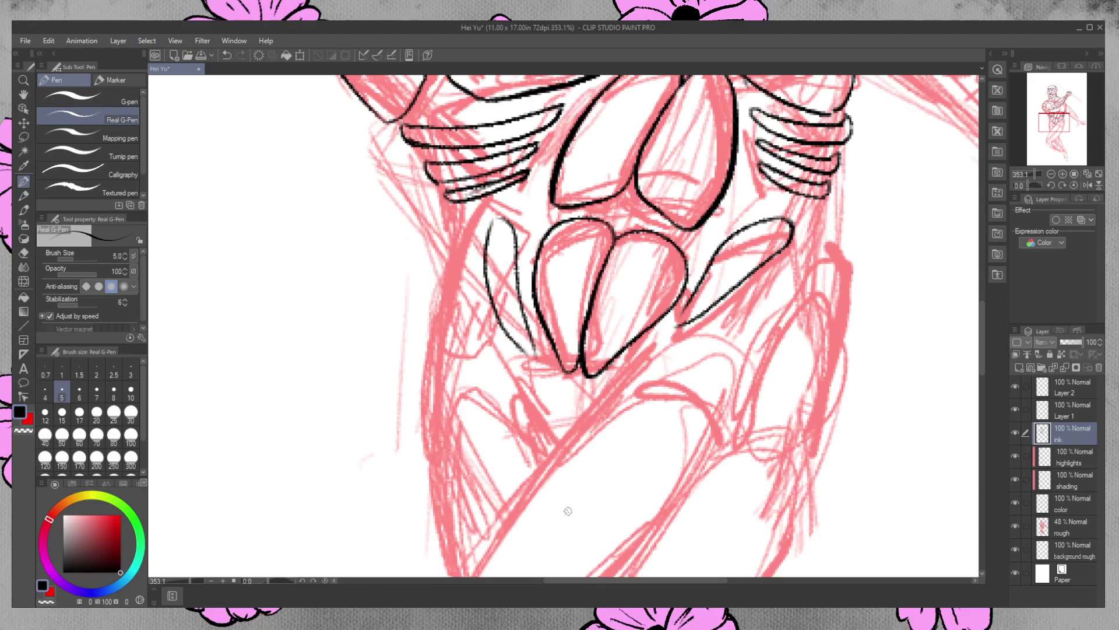
{"action": "left_click_drag", "start_coordinate": [504, 219], "coordinate": [489, 231]}
{"action": "mouse_move", "coordinate": [533, 341]}
{"action": "left_mouse_down"}
{"action": "mouse_move", "coordinate": [536, 358]}
{"action": "mouse_move", "coordinate": [524, 351]}
{"action": "left_mouse_up"}
Ink the top edge and left side of the pelvic plate directly below the lower abdominal pair
{"action": "mouse_move", "coordinate": [536, 417]}
{"action": "left_mouse_down"}
{"action": "mouse_move", "coordinate": [534, 377]}
{"action": "mouse_move", "coordinate": [597, 380]}
{"action": "mouse_move", "coordinate": [643, 363]}
{"action": "mouse_move", "coordinate": [534, 380]}
{"action": "mouse_move", "coordinate": [593, 418]}
{"action": "mouse_move", "coordinate": [546, 430]}
{"action": "mouse_move", "coordinate": [532, 404]}
{"action": "mouse_move", "coordinate": [561, 440]}
{"action": "left_mouse_up"}
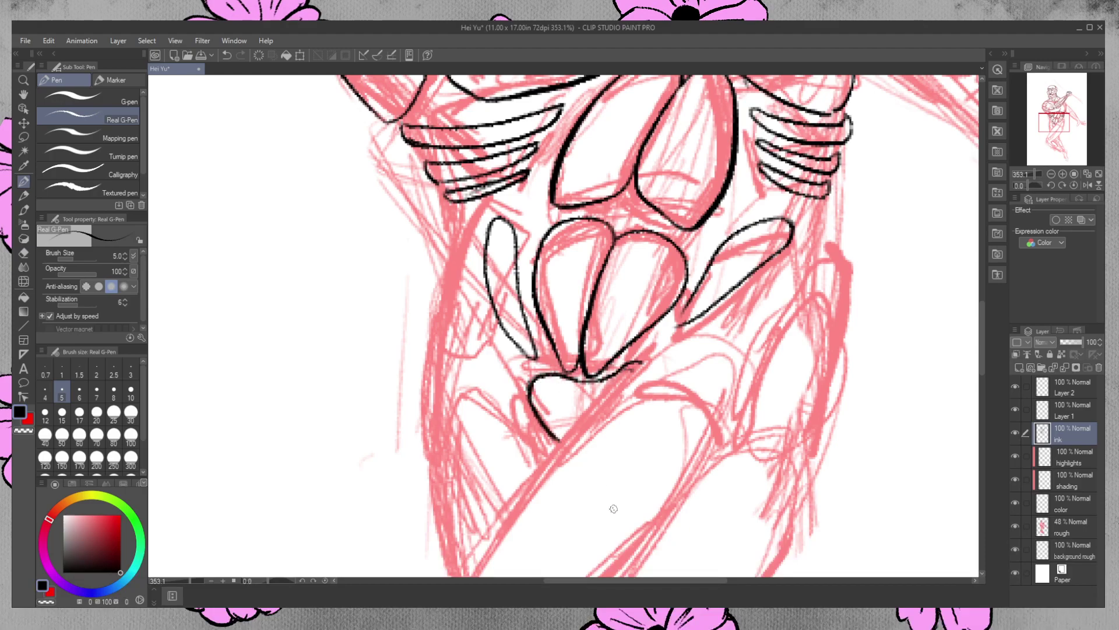
{"action": "left_click", "coordinate": [23, 252]}
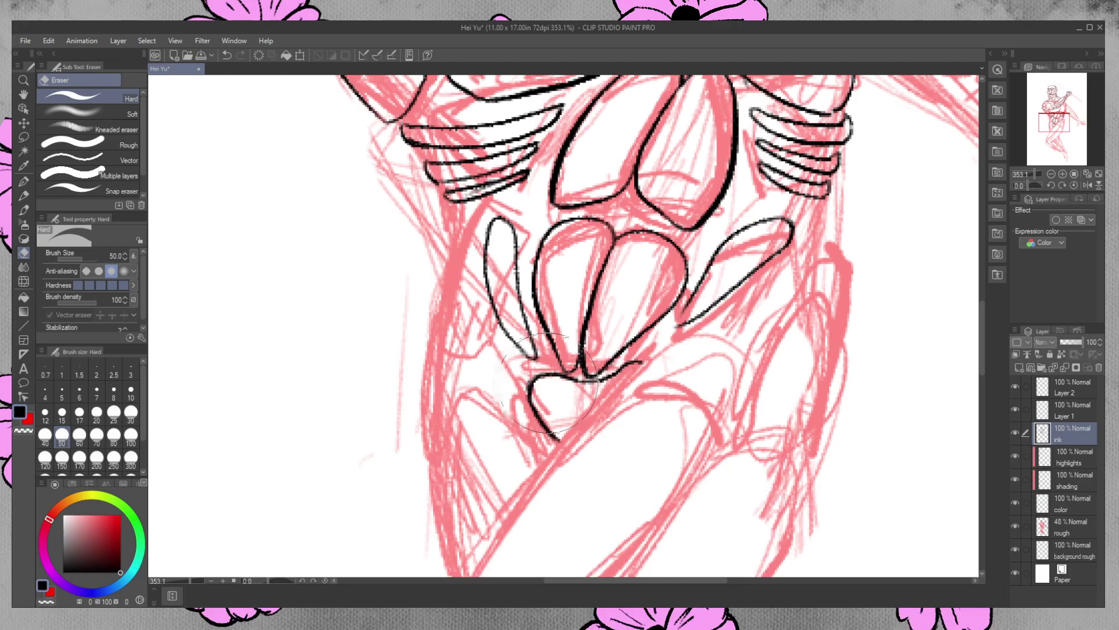
{"action": "left_click", "coordinate": [24, 182]}
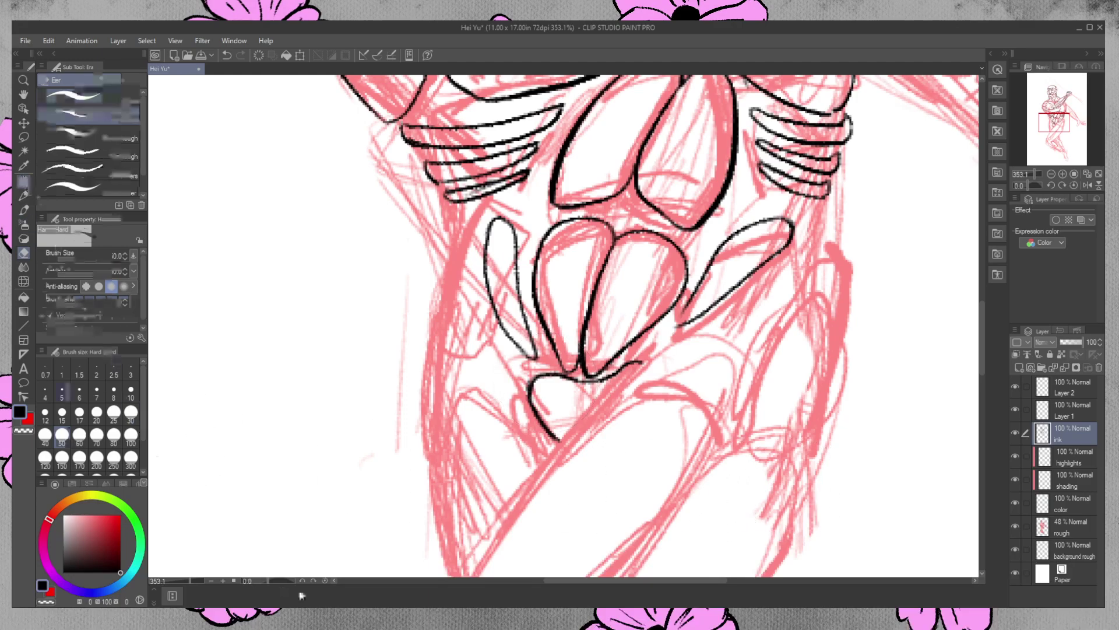
Ink the large left hip plate with a rounded top, a pointed lower tip and a curved lower edge
{"action": "mouse_move", "coordinate": [450, 240]}
{"action": "left_mouse_down"}
{"action": "mouse_move", "coordinate": [473, 230]}
{"action": "mouse_move", "coordinate": [475, 274]}
{"action": "mouse_move", "coordinate": [513, 350]}
{"action": "mouse_move", "coordinate": [531, 357]}
{"action": "left_mouse_up"}
{"action": "left_click_drag", "start_coordinate": [454, 234], "coordinate": [417, 357]}
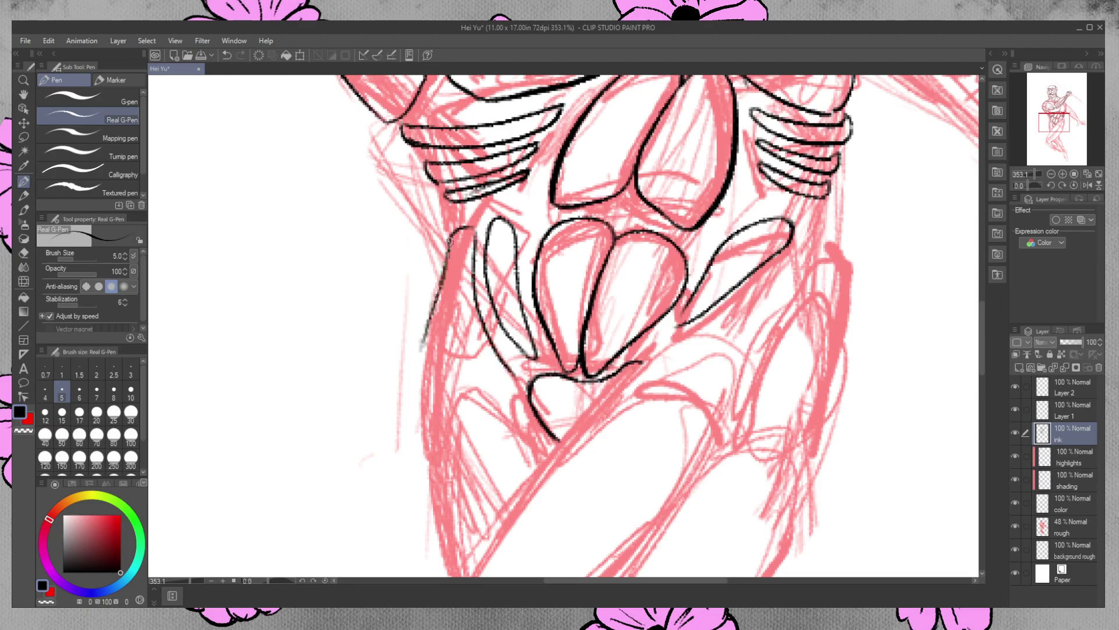
{"action": "mouse_move", "coordinate": [436, 309]}
{"action": "left_mouse_down"}
{"action": "mouse_move", "coordinate": [421, 352]}
{"action": "mouse_move", "coordinate": [432, 436]}
{"action": "mouse_move", "coordinate": [467, 396]}
{"action": "mouse_move", "coordinate": [502, 393]}
{"action": "mouse_move", "coordinate": [520, 375]}
{"action": "left_mouse_up"}
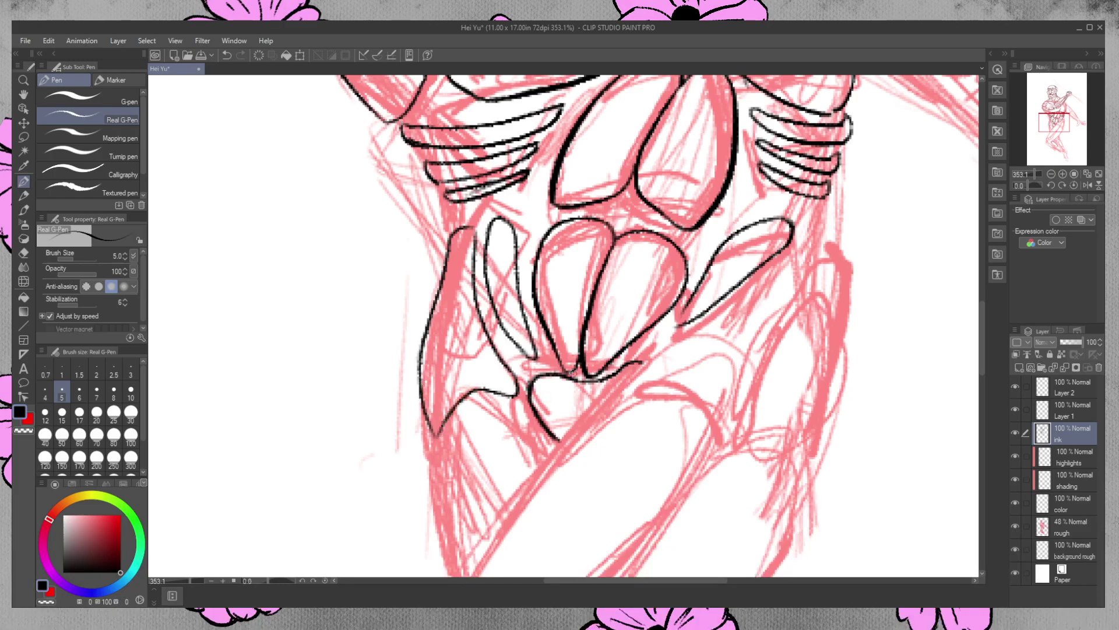
Ink the matching right hip plate, with a rounded top, an inward point and a tapered lower end
{"action": "left_click_drag", "start_coordinate": [835, 250], "coordinate": [705, 367]}
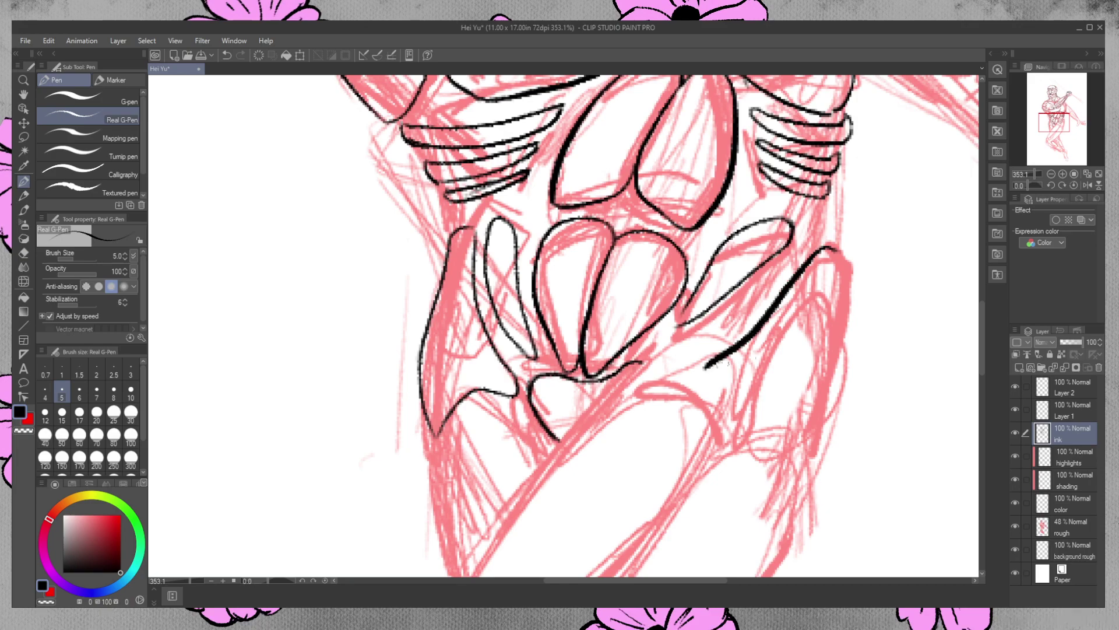
{"action": "key", "text": "ctrl+z"}
{"action": "mouse_move", "coordinate": [837, 248]}
{"action": "left_mouse_down"}
{"action": "mouse_move", "coordinate": [816, 248]}
{"action": "mouse_move", "coordinate": [705, 360]}
{"action": "left_mouse_up"}
{"action": "key", "text": "ctrl+z"}
{"action": "mouse_move", "coordinate": [844, 220]}
{"action": "left_mouse_down"}
{"action": "mouse_move", "coordinate": [822, 216]}
{"action": "mouse_move", "coordinate": [720, 359]}
{"action": "mouse_move", "coordinate": [788, 416]}
{"action": "left_mouse_up"}
{"action": "mouse_move", "coordinate": [849, 242]}
{"action": "left_mouse_down"}
{"action": "mouse_move", "coordinate": [835, 363]}
{"action": "mouse_move", "coordinate": [794, 420]}
{"action": "left_mouse_up"}
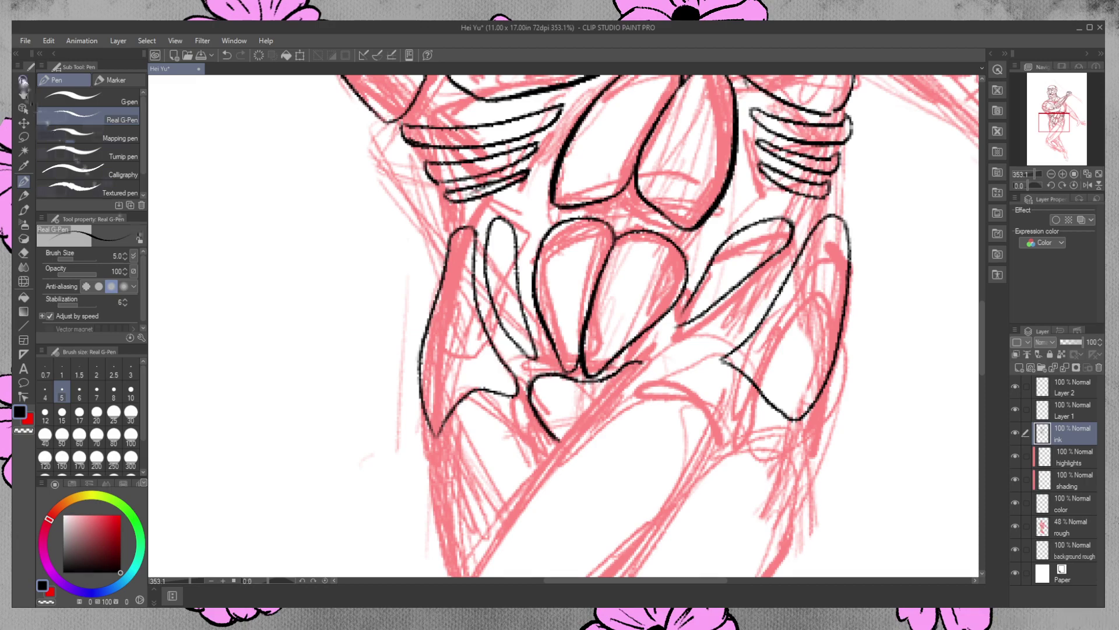
Ink the arched upper thigh shape below the left hip plate, running its outer edge down to the crossing leg
{"action": "left_click", "coordinate": [24, 80]}
{"action": "left_click_drag", "start_coordinate": [721, 294], "coordinate": [702, 246]}
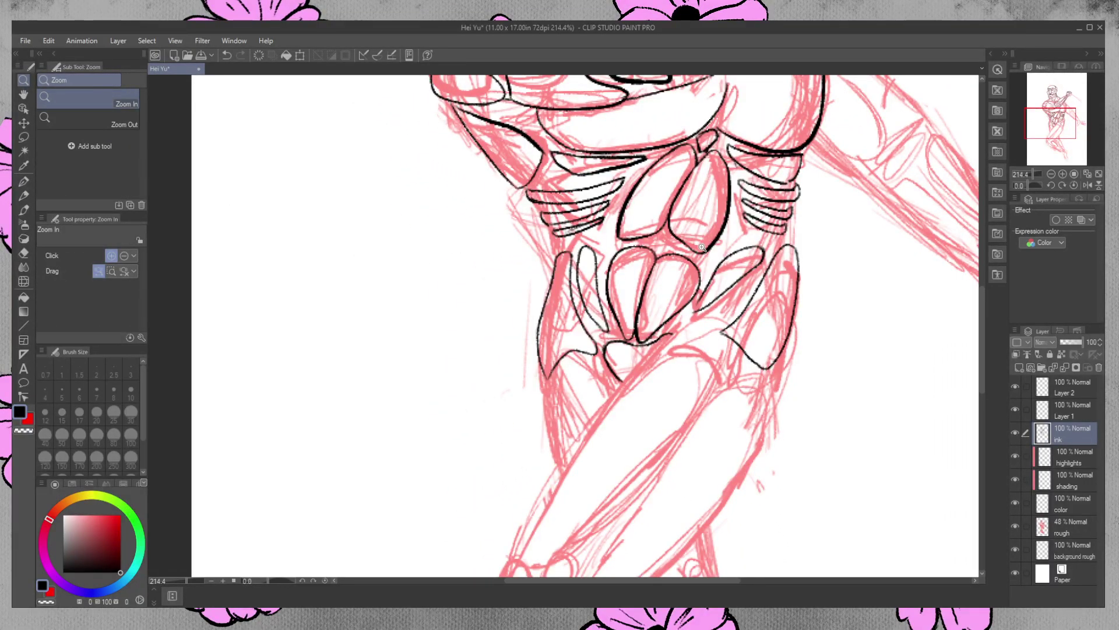
{"action": "left_click", "coordinate": [23, 182]}
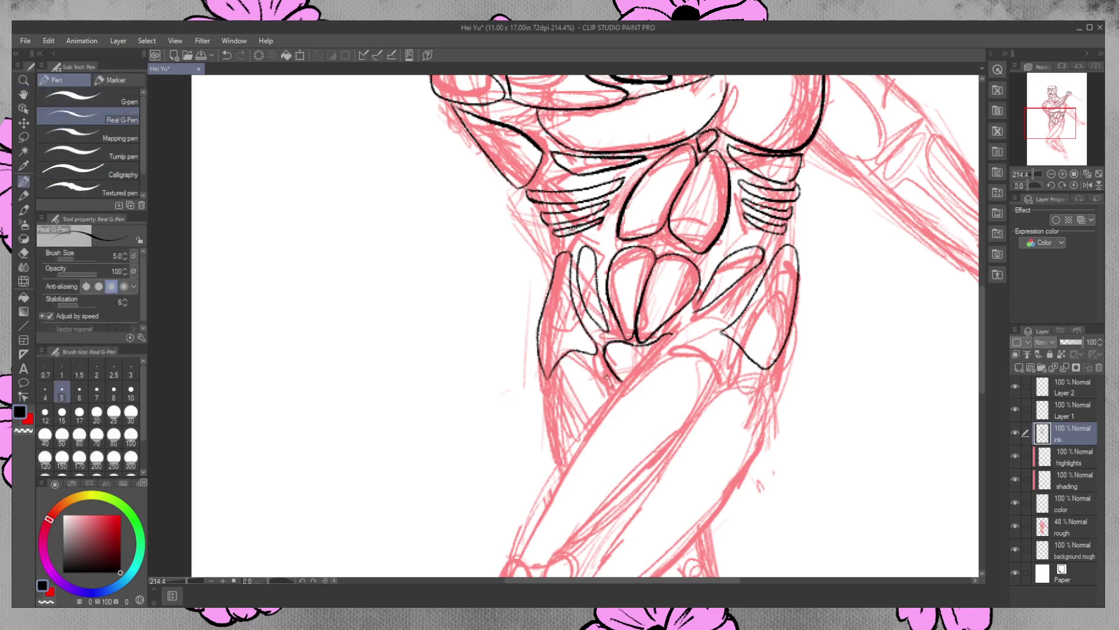
{"action": "mouse_move", "coordinate": [611, 382]}
{"action": "left_mouse_down"}
{"action": "mouse_move", "coordinate": [583, 366]}
{"action": "mouse_move", "coordinate": [563, 379]}
{"action": "mouse_move", "coordinate": [563, 480]}
{"action": "left_mouse_up"}
{"action": "key", "text": "ctrl+z"}
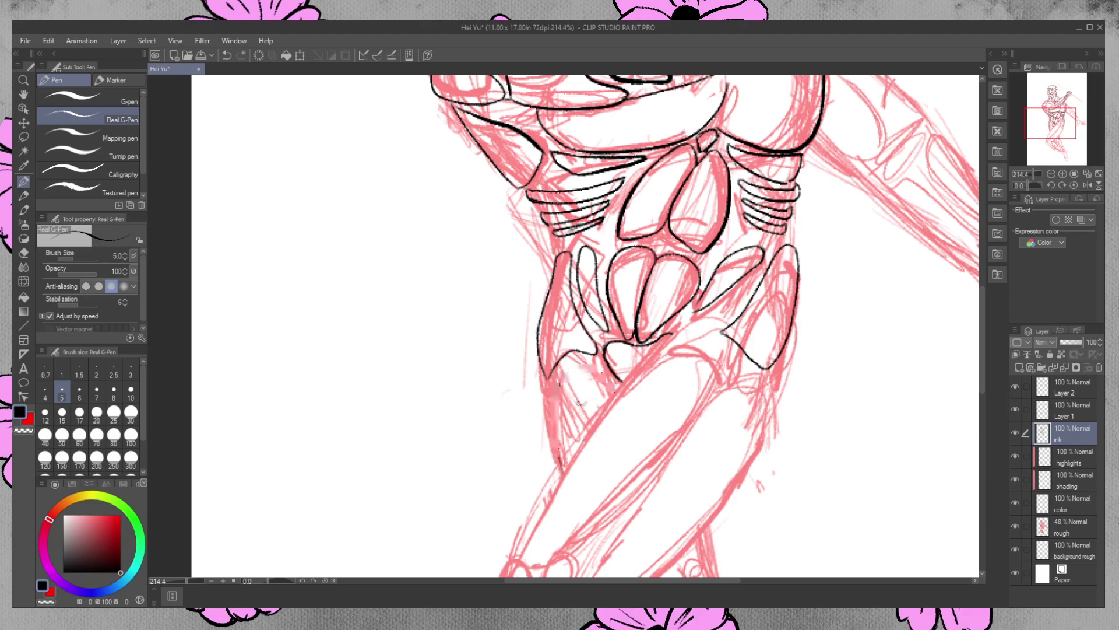
{"action": "mouse_move", "coordinate": [610, 384]}
{"action": "left_mouse_down"}
{"action": "mouse_move", "coordinate": [563, 372]}
{"action": "mouse_move", "coordinate": [554, 475]}
{"action": "left_mouse_up"}
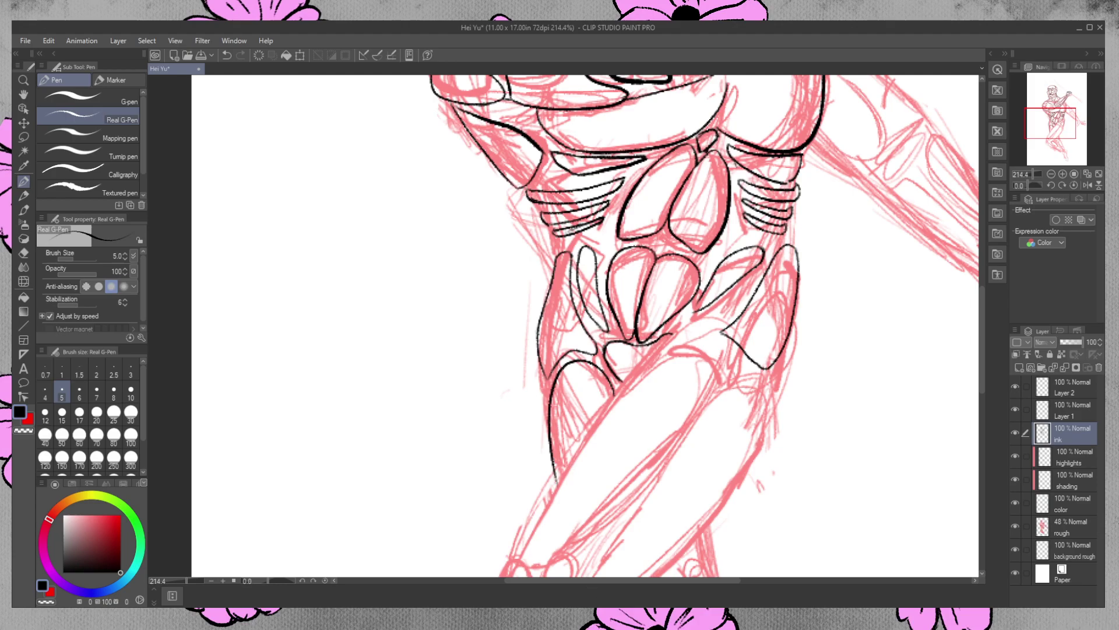
Ink the outer contour lines of the thighs running down from the left and right hip plates
{"action": "mouse_move", "coordinate": [538, 365]}
{"action": "left_mouse_down"}
{"action": "mouse_move", "coordinate": [555, 428]}
{"action": "mouse_move", "coordinate": [543, 389]}
{"action": "left_mouse_up"}
{"action": "mouse_move", "coordinate": [784, 359]}
{"action": "left_mouse_down"}
{"action": "mouse_move", "coordinate": [768, 411]}
{"action": "mouse_move", "coordinate": [791, 347]}
{"action": "mouse_move", "coordinate": [768, 421]}
{"action": "left_mouse_up"}
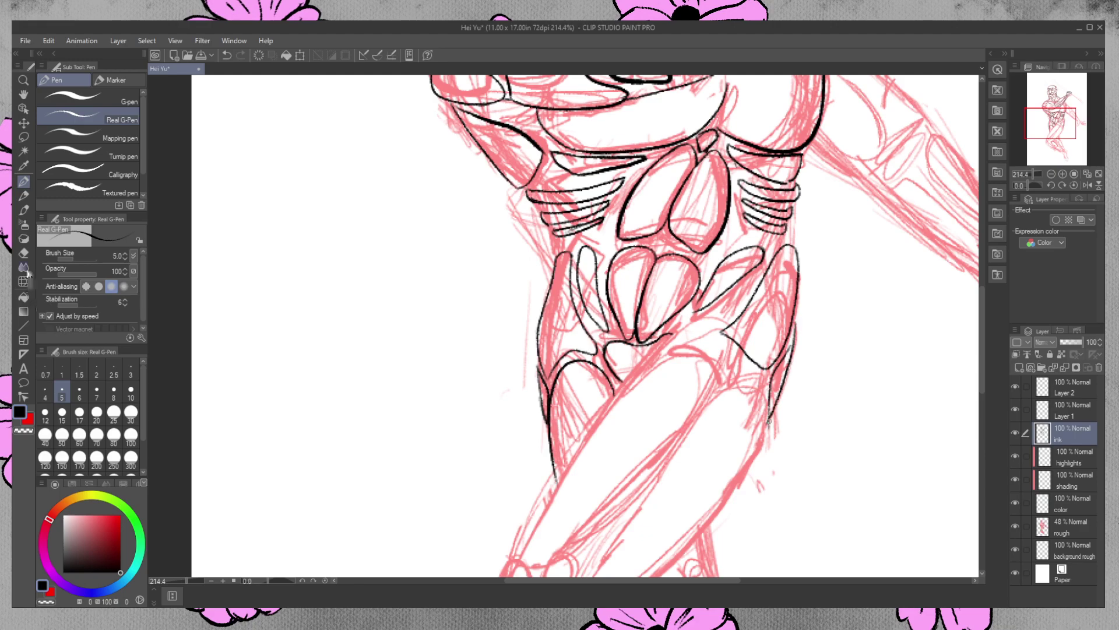
{"action": "left_click", "coordinate": [23, 253]}
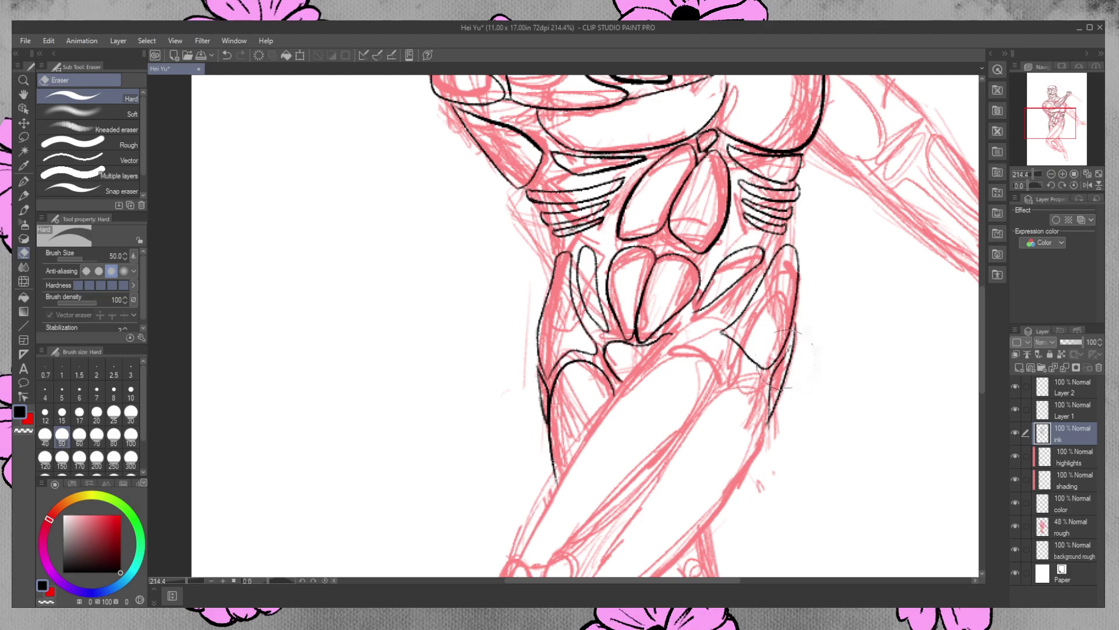
{"action": "left_click", "coordinate": [23, 181]}
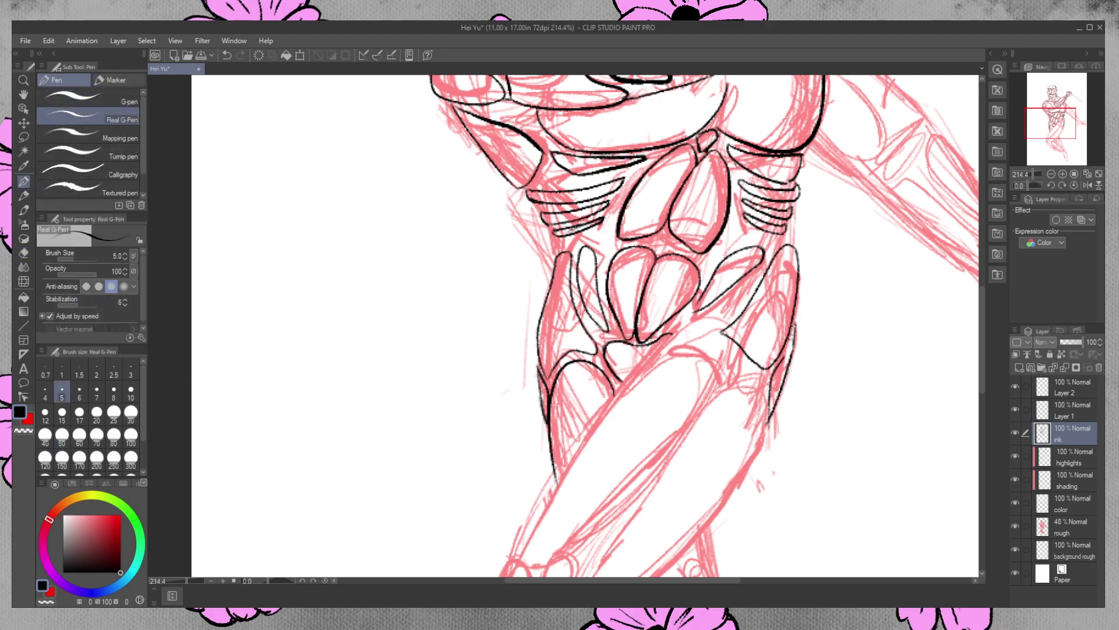
{"action": "left_click_drag", "start_coordinate": [794, 326], "coordinate": [787, 350]}
Clean up the outer contour beside the right hip plate and re-ink it as a smoother, bolder line
{"action": "left_click", "coordinate": [23, 80]}
{"action": "left_click", "coordinate": [834, 349]}
{"action": "left_click", "coordinate": [850, 318]}
{"action": "left_click", "coordinate": [23, 252]}
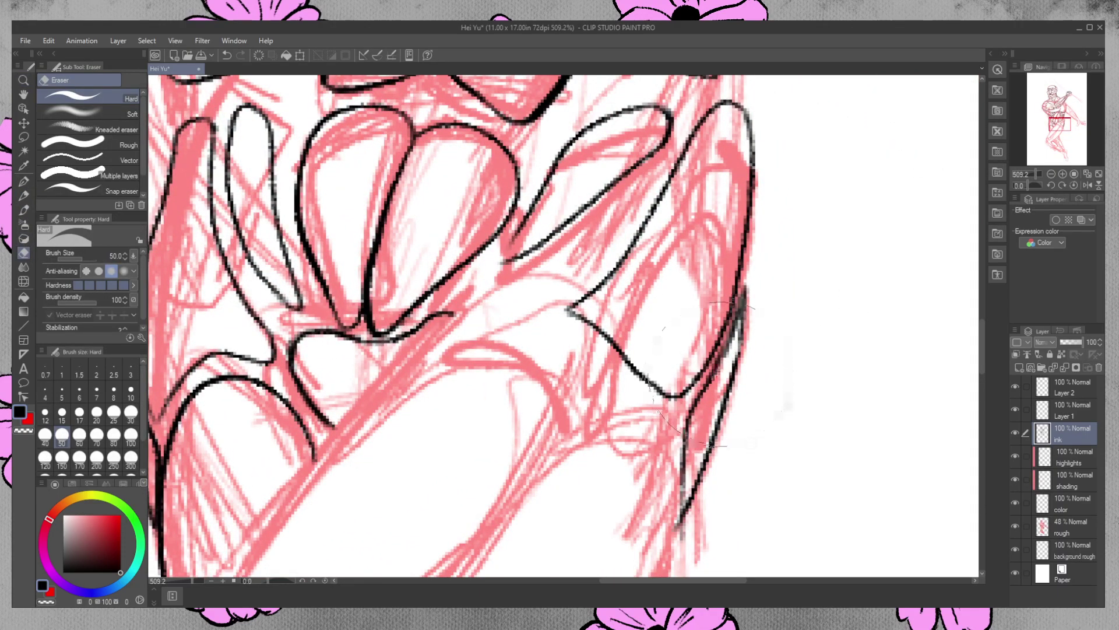
{"action": "left_click_drag", "start_coordinate": [729, 362], "coordinate": [741, 299]}
{"action": "left_click", "coordinate": [24, 183]}
{"action": "mouse_move", "coordinate": [745, 288]}
{"action": "left_mouse_down"}
{"action": "mouse_move", "coordinate": [728, 350]}
{"action": "mouse_move", "coordinate": [706, 380]}
{"action": "left_mouse_up"}
{"action": "left_click_drag", "start_coordinate": [745, 300], "coordinate": [738, 360]}
{"action": "left_click_drag", "start_coordinate": [744, 296], "coordinate": [723, 405]}
{"action": "left_click_drag", "start_coordinate": [739, 355], "coordinate": [724, 411]}
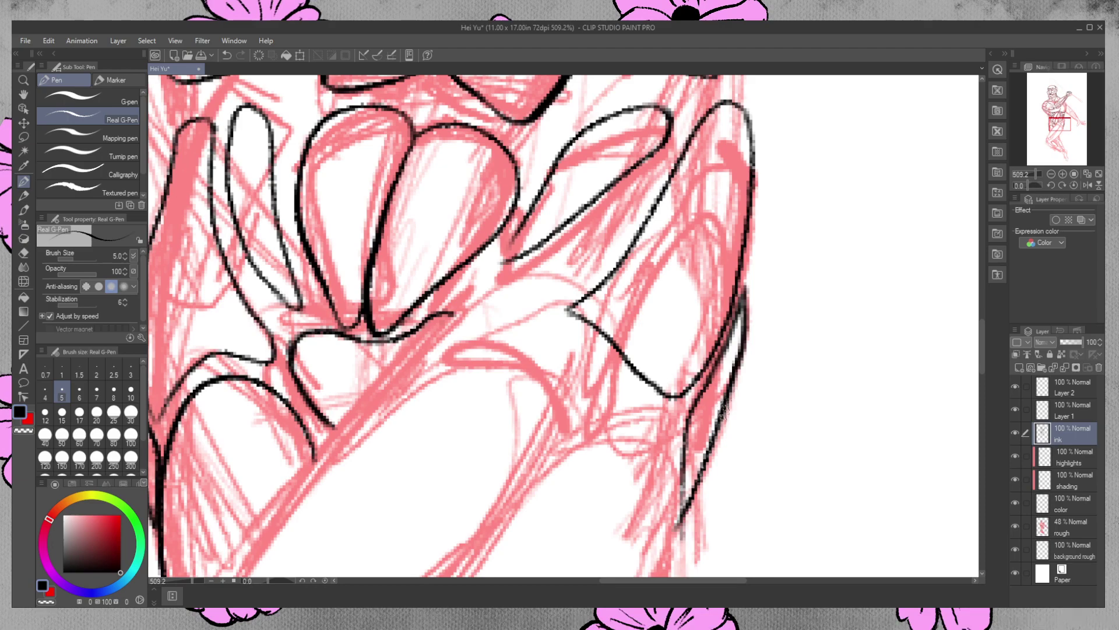
Ink the long upper edge of the crossing thigh and its rounded inner edge from the hip toward the knee
{"action": "left_click", "coordinate": [25, 82]}
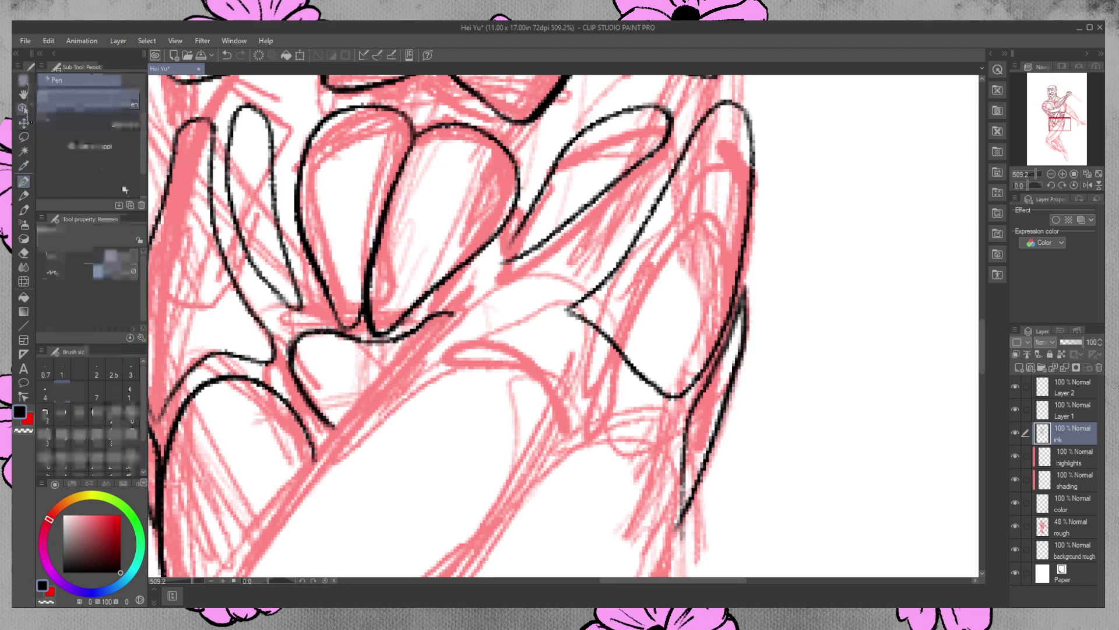
{"action": "left_click_drag", "start_coordinate": [521, 326], "coordinate": [493, 239]}
{"action": "left_click_drag", "start_coordinate": [982, 313], "coordinate": [984, 346]}
{"action": "left_click", "coordinate": [23, 181]}
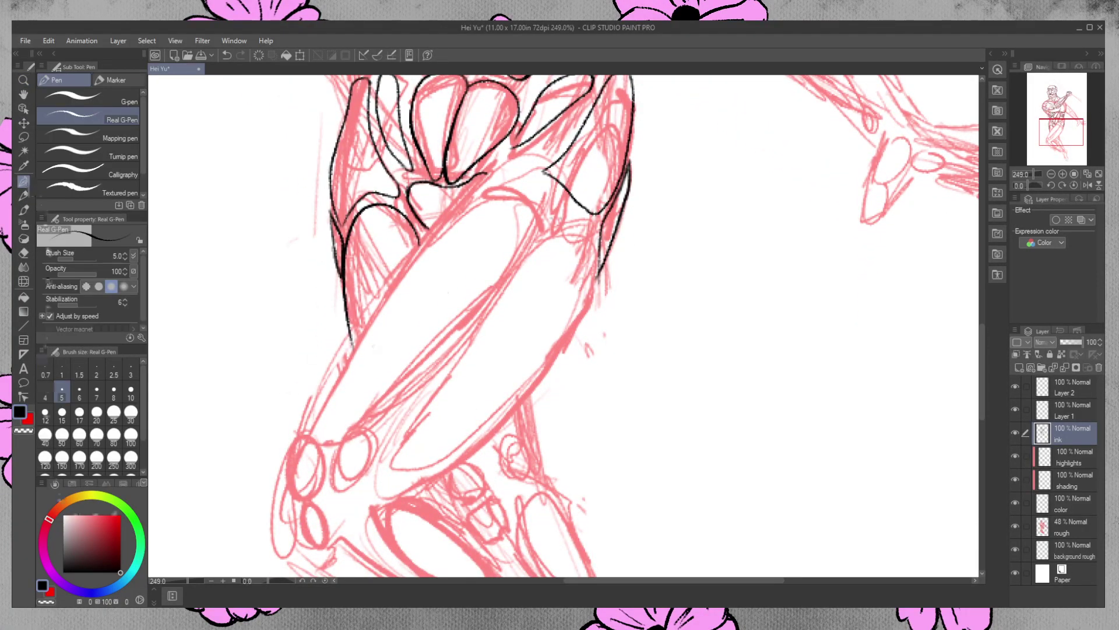
{"action": "mouse_move", "coordinate": [534, 191]}
{"action": "left_mouse_down"}
{"action": "mouse_move", "coordinate": [501, 187]}
{"action": "mouse_move", "coordinate": [301, 442]}
{"action": "mouse_move", "coordinate": [329, 432]}
{"action": "mouse_move", "coordinate": [548, 245]}
{"action": "left_mouse_up"}
{"action": "key", "text": "ctrl+z"}
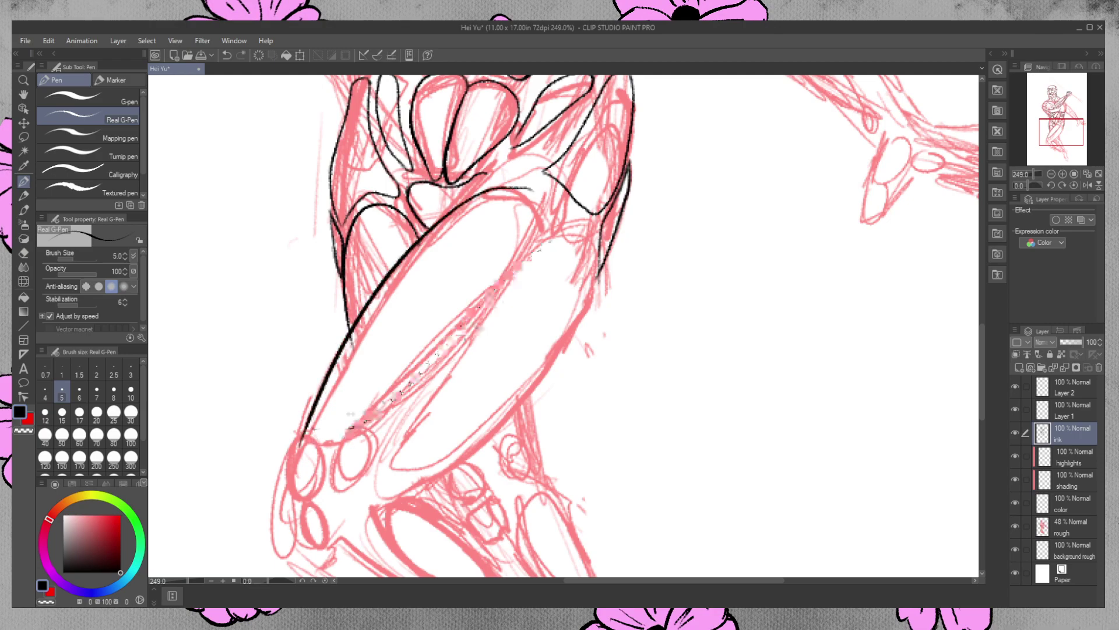
{"action": "mouse_move", "coordinate": [312, 432]}
{"action": "left_mouse_down"}
{"action": "mouse_move", "coordinate": [409, 375]}
{"action": "mouse_move", "coordinate": [549, 215]}
{"action": "mouse_move", "coordinate": [549, 242]}
{"action": "mouse_move", "coordinate": [357, 419]}
{"action": "left_mouse_up"}
{"action": "key", "text": "ctrl+z"}
{"action": "key", "text": "ctrl+z"}
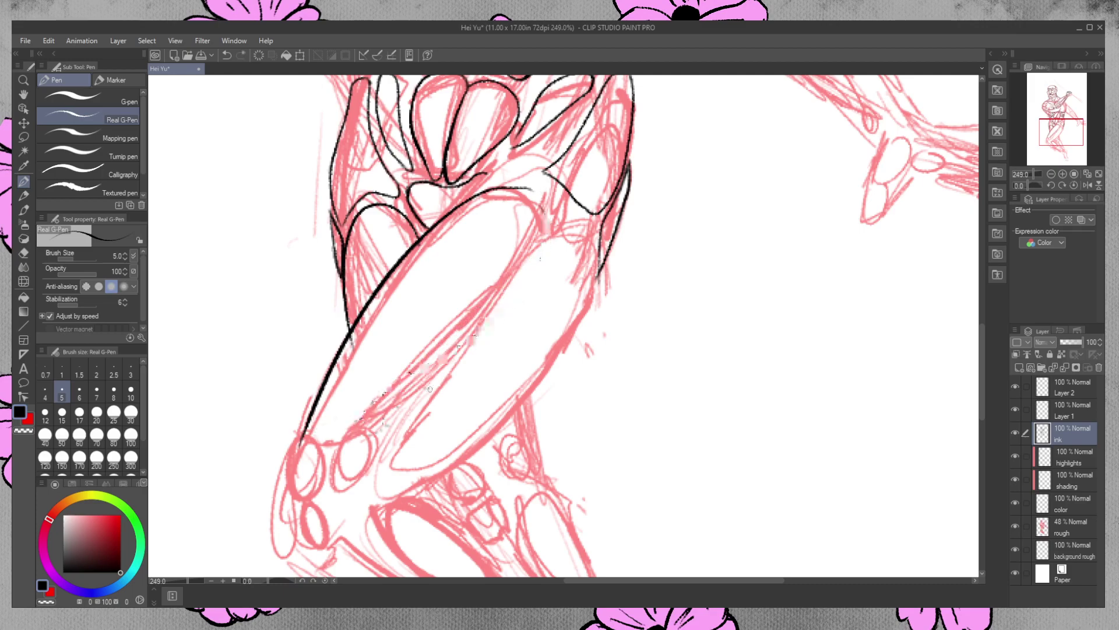
{"action": "key", "text": "ctrl+y"}
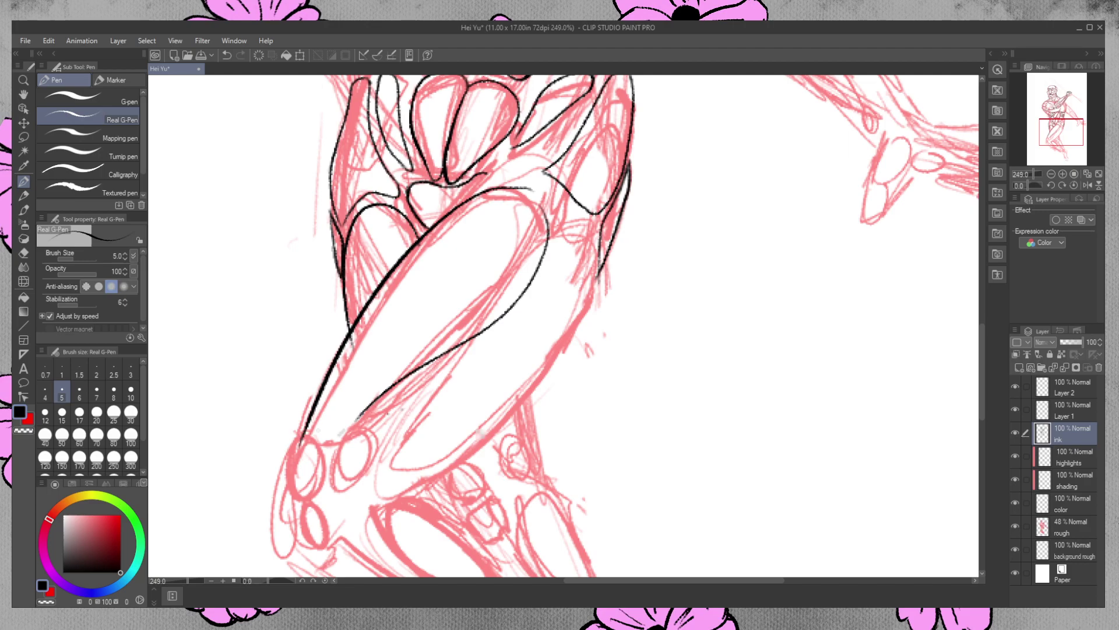
Ink the curved knee end of the long thigh muscle and erase the line overshooting its lower tip
{"action": "mouse_move", "coordinate": [307, 432]}
{"action": "left_mouse_down"}
{"action": "mouse_move", "coordinate": [334, 432]}
{"action": "mouse_move", "coordinate": [364, 412]}
{"action": "left_mouse_up"}
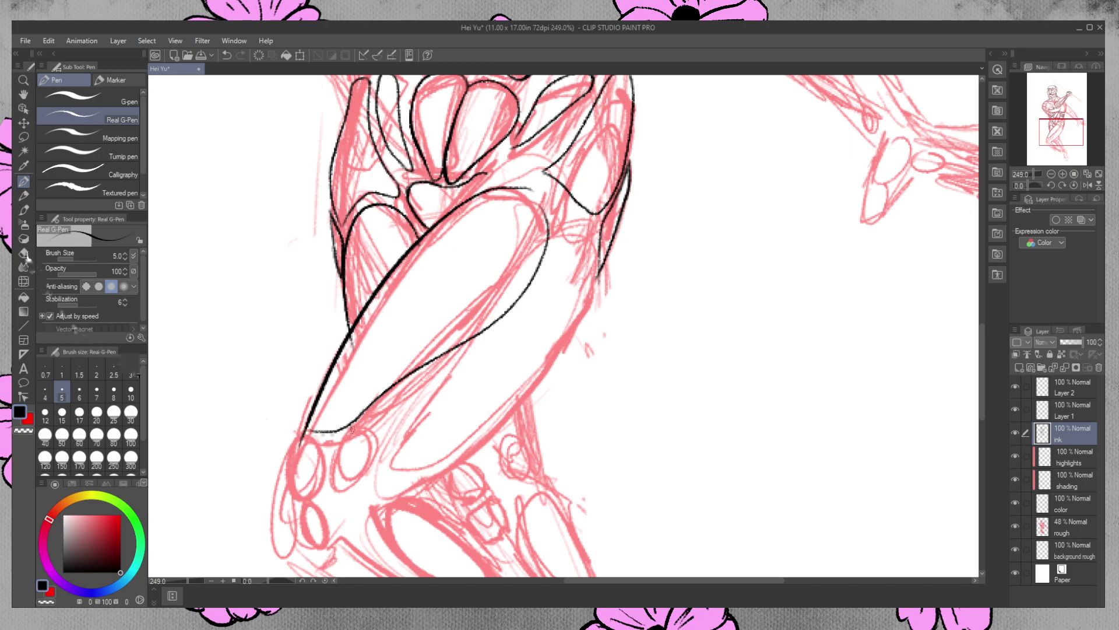
{"action": "left_click", "coordinate": [23, 253]}
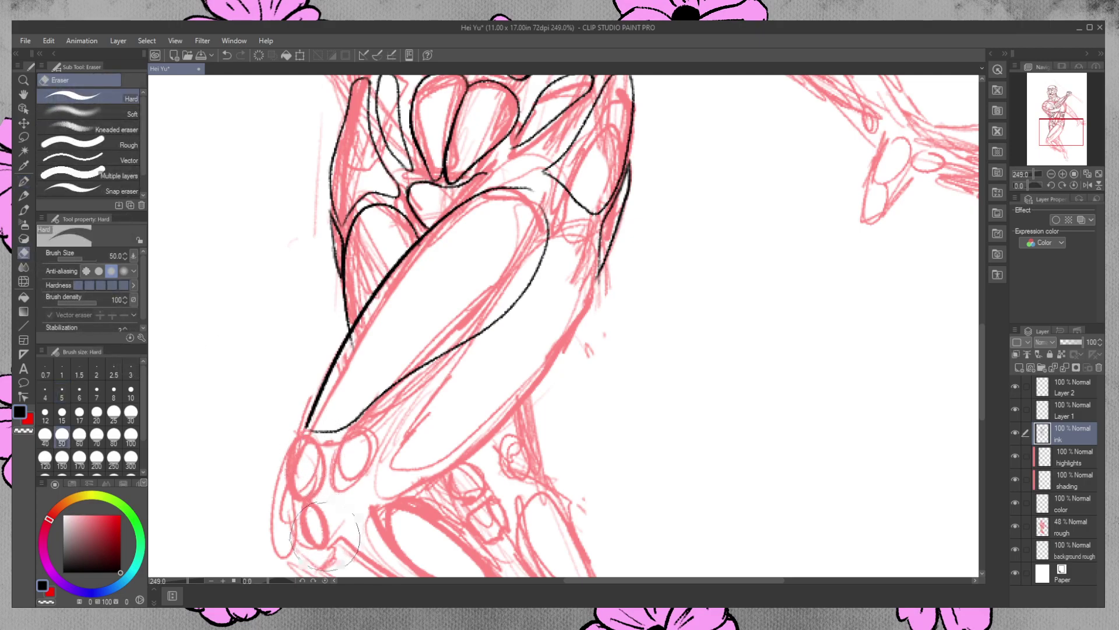
{"action": "left_click", "coordinate": [24, 181]}
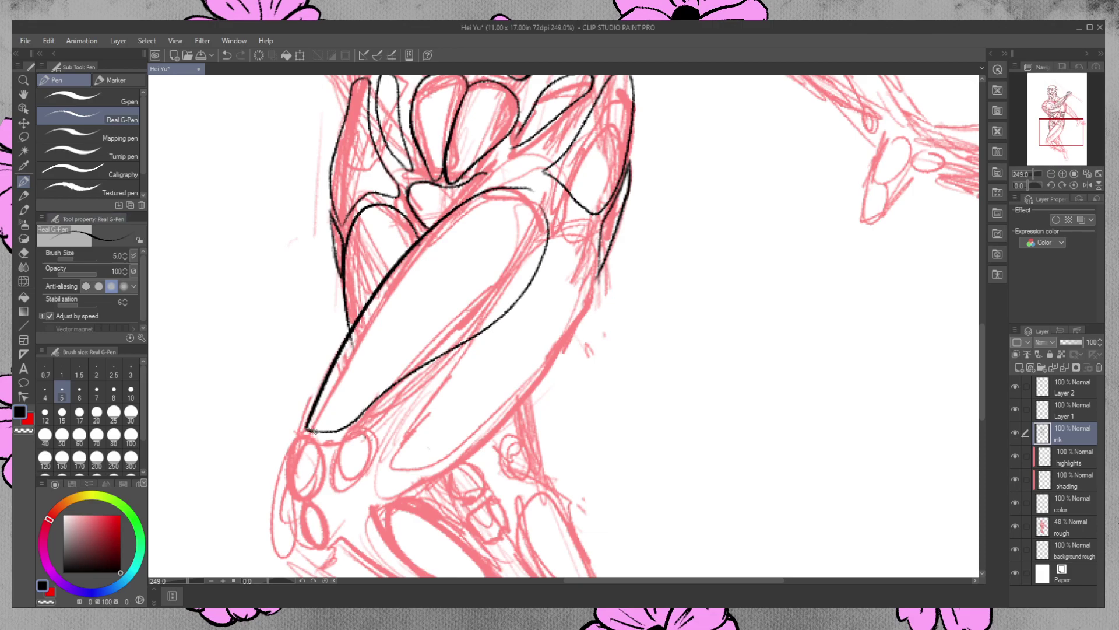
Ink the rounded upper end of the long thigh muscle to join its top and inner edges
{"action": "left_click_drag", "start_coordinate": [531, 200], "coordinate": [550, 231]}
{"action": "key", "text": "e"}
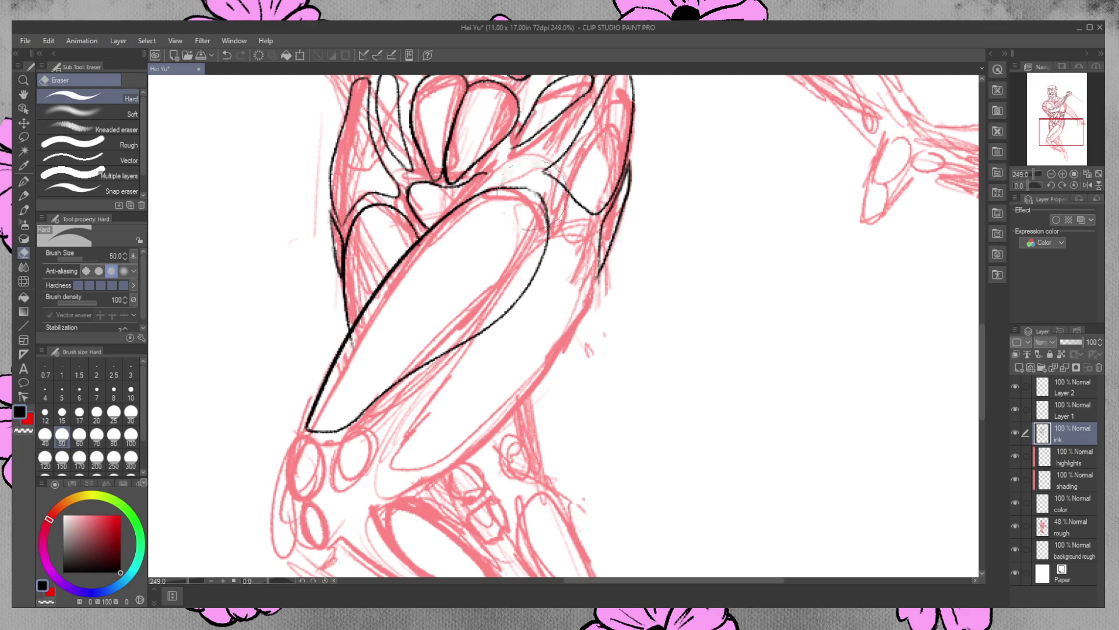
{"action": "left_click", "coordinate": [23, 181]}
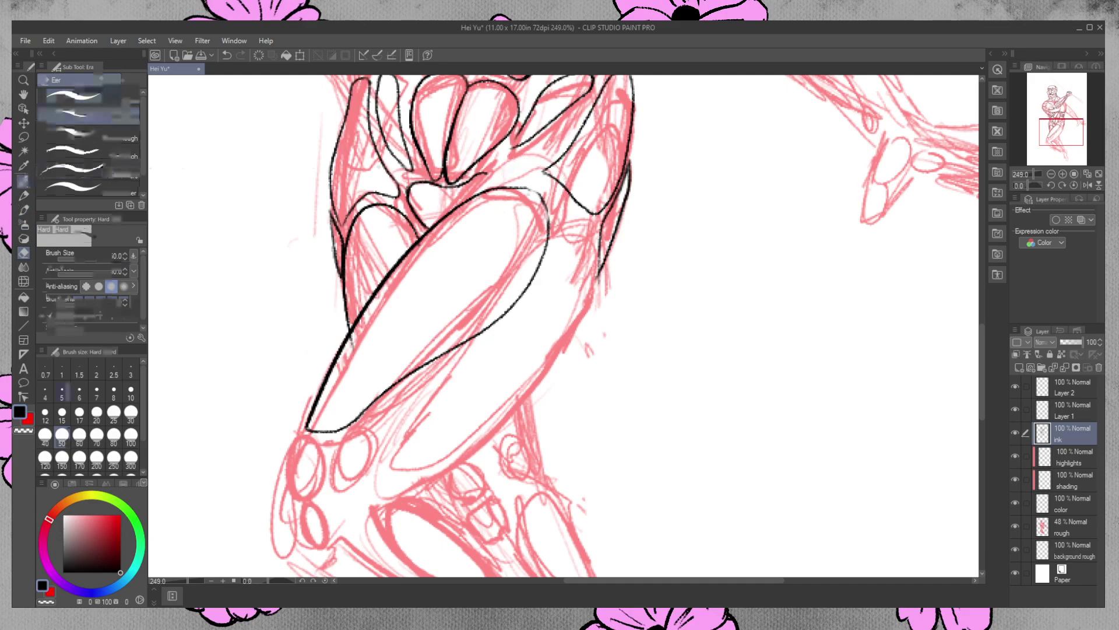
{"action": "left_click_drag", "start_coordinate": [533, 190], "coordinate": [544, 198]}
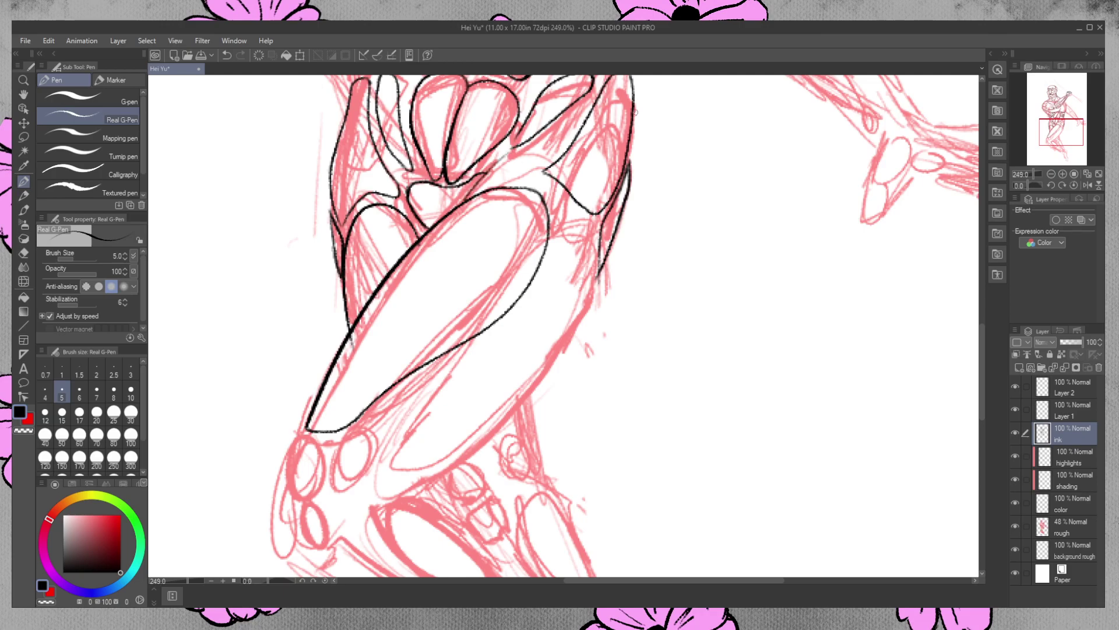
Erase the end of the rear thigh's contour where it overshoots into the crossing thigh
{"action": "left_click", "coordinate": [23, 252]}
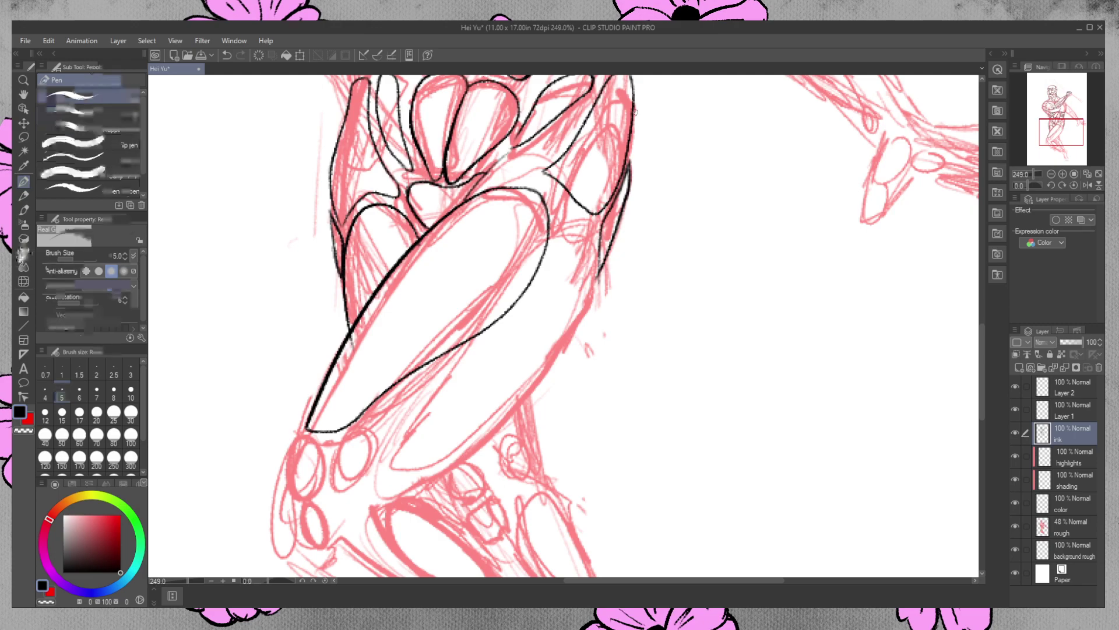
{"action": "left_click_drag", "start_coordinate": [355, 351], "coordinate": [357, 342]}
{"action": "left_click", "coordinate": [357, 339]}
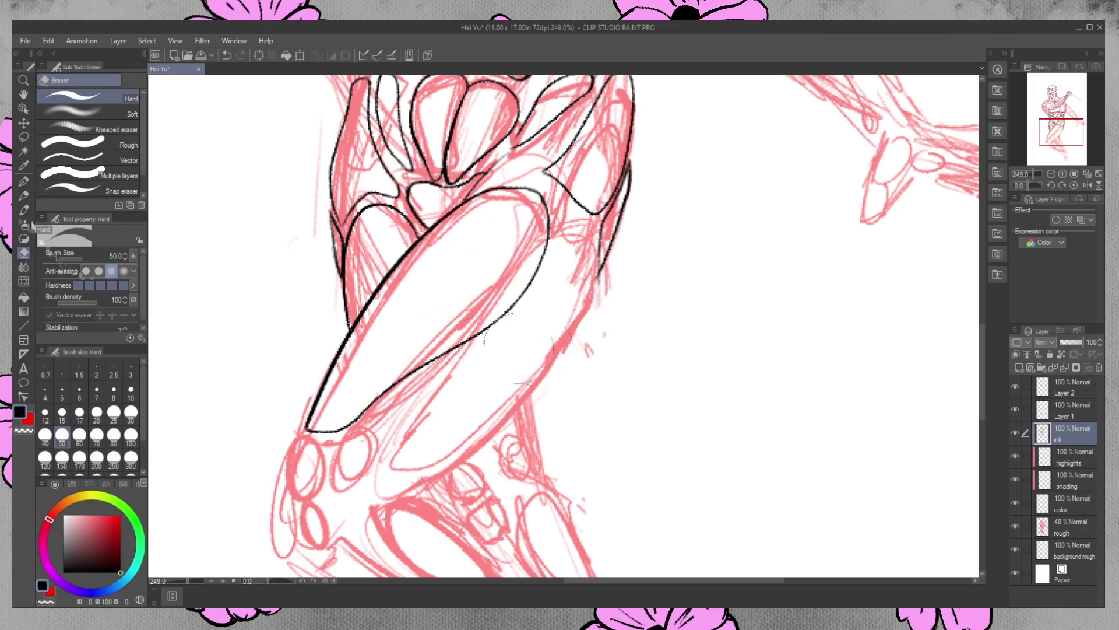
Ink the second long muscle along the underside of the crossing thigh, including its rounded top near the hip
{"action": "left_click", "coordinate": [24, 181]}
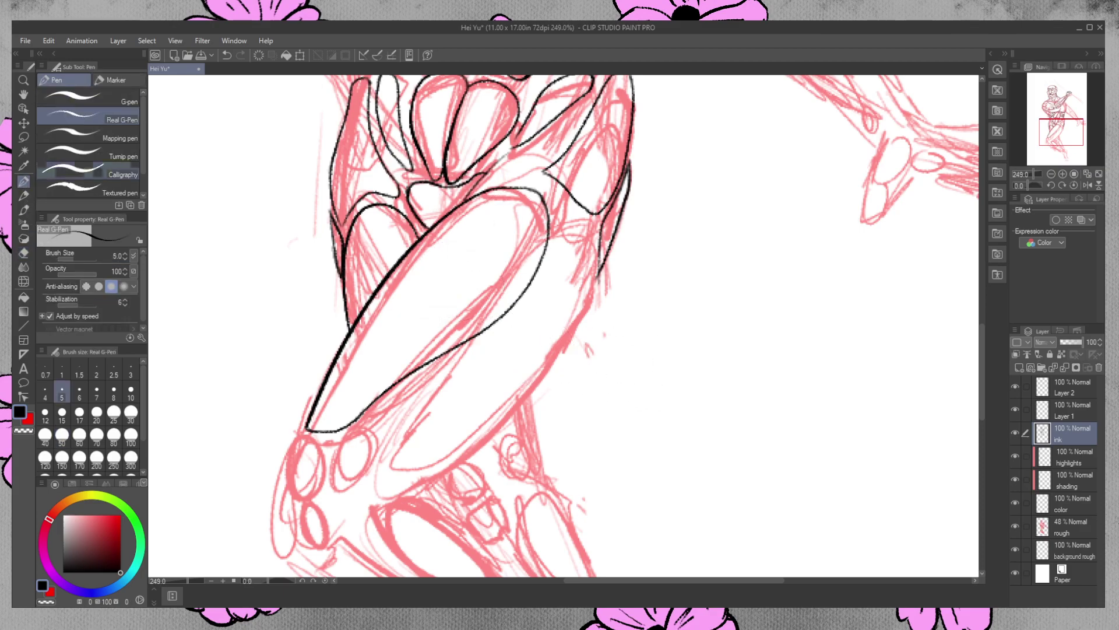
{"action": "left_click_drag", "start_coordinate": [981, 341], "coordinate": [984, 368]}
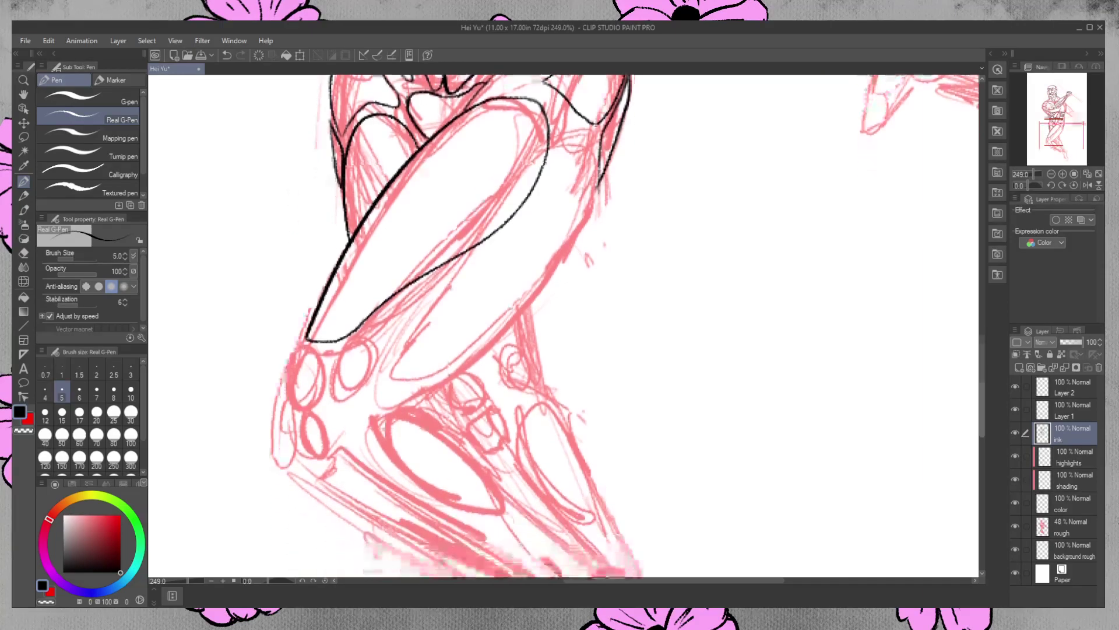
{"action": "mouse_move", "coordinate": [558, 151]}
{"action": "left_mouse_down"}
{"action": "mouse_move", "coordinate": [523, 221]}
{"action": "mouse_move", "coordinate": [394, 366]}
{"action": "mouse_move", "coordinate": [434, 372]}
{"action": "mouse_move", "coordinate": [585, 214]}
{"action": "left_mouse_up"}
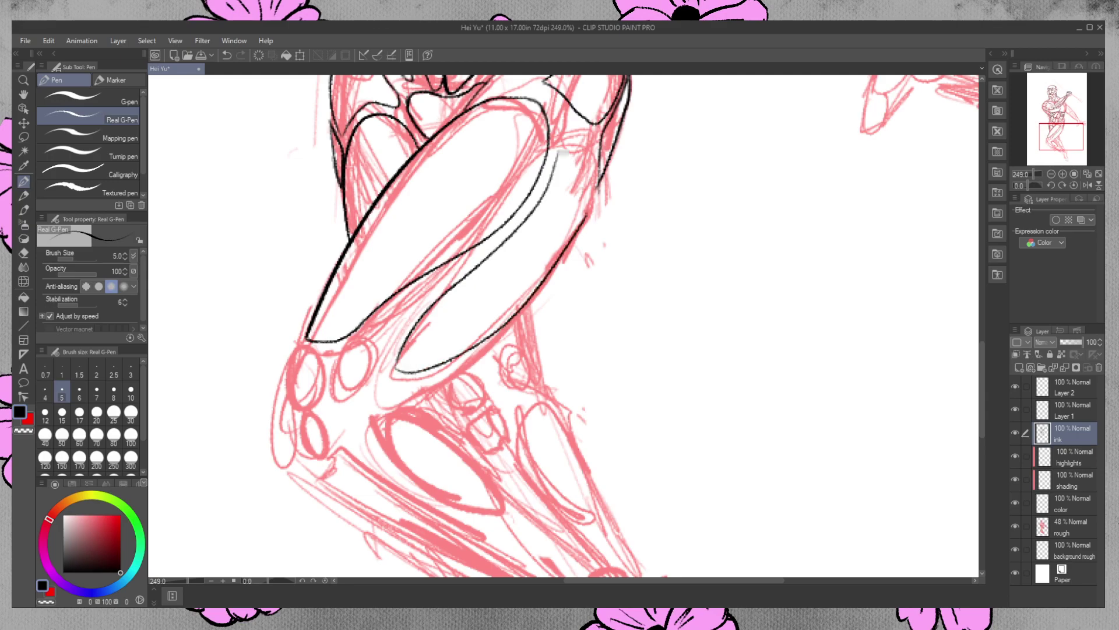
{"action": "left_click_drag", "start_coordinate": [580, 138], "coordinate": [554, 175]}
{"action": "left_click_drag", "start_coordinate": [591, 134], "coordinate": [585, 229]}
{"action": "mouse_move", "coordinate": [585, 138]}
{"action": "left_mouse_down"}
{"action": "mouse_move", "coordinate": [555, 153]}
{"action": "mouse_move", "coordinate": [585, 229]}
{"action": "left_mouse_up"}
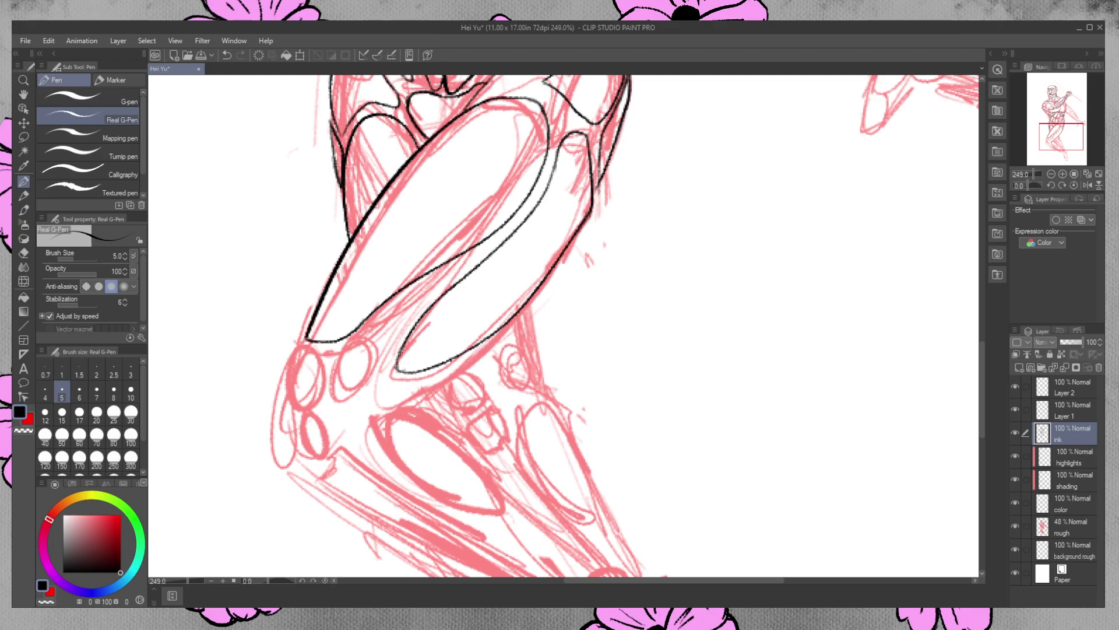
{"action": "left_click", "coordinate": [24, 253]}
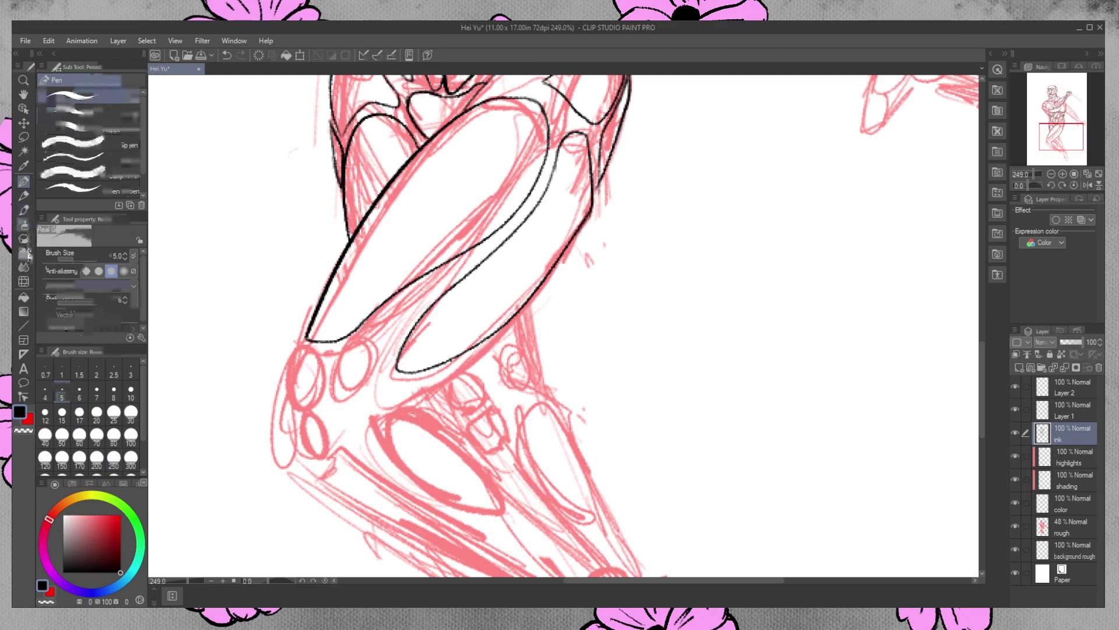
{"action": "key", "text": "ctrl+z"}
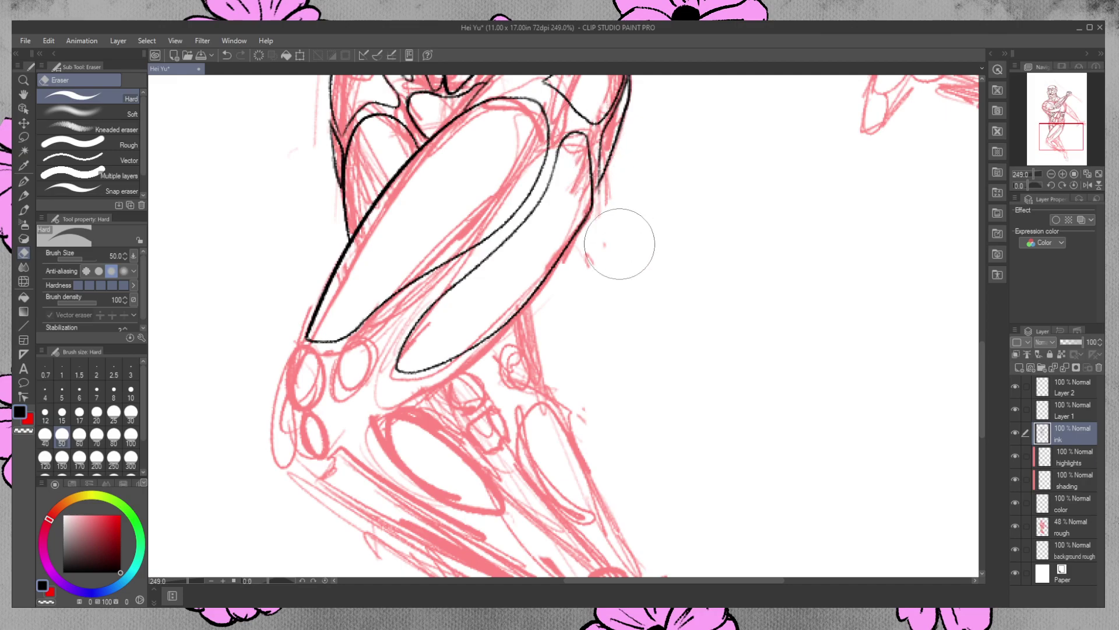
Ink the narrow teardrop shape between the two thigh muscles, with its rounded end above the knee
{"action": "left_click", "coordinate": [25, 181]}
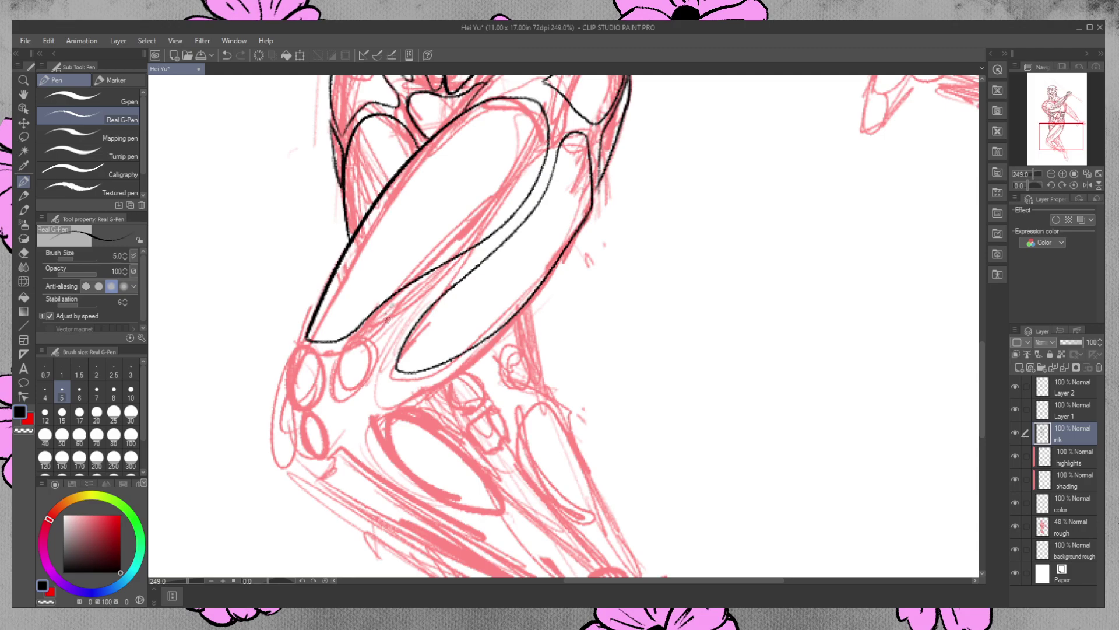
{"action": "mouse_move", "coordinate": [429, 280]}
{"action": "left_mouse_down"}
{"action": "mouse_move", "coordinate": [368, 326]}
{"action": "mouse_move", "coordinate": [340, 386]}
{"action": "left_mouse_up"}
{"action": "mouse_move", "coordinate": [430, 279]}
{"action": "left_mouse_down"}
{"action": "mouse_move", "coordinate": [449, 270]}
{"action": "mouse_move", "coordinate": [436, 302]}
{"action": "mouse_move", "coordinate": [437, 274]}
{"action": "mouse_move", "coordinate": [392, 305]}
{"action": "mouse_move", "coordinate": [410, 324]}
{"action": "mouse_move", "coordinate": [351, 386]}
{"action": "mouse_move", "coordinate": [362, 384]}
{"action": "left_mouse_up"}
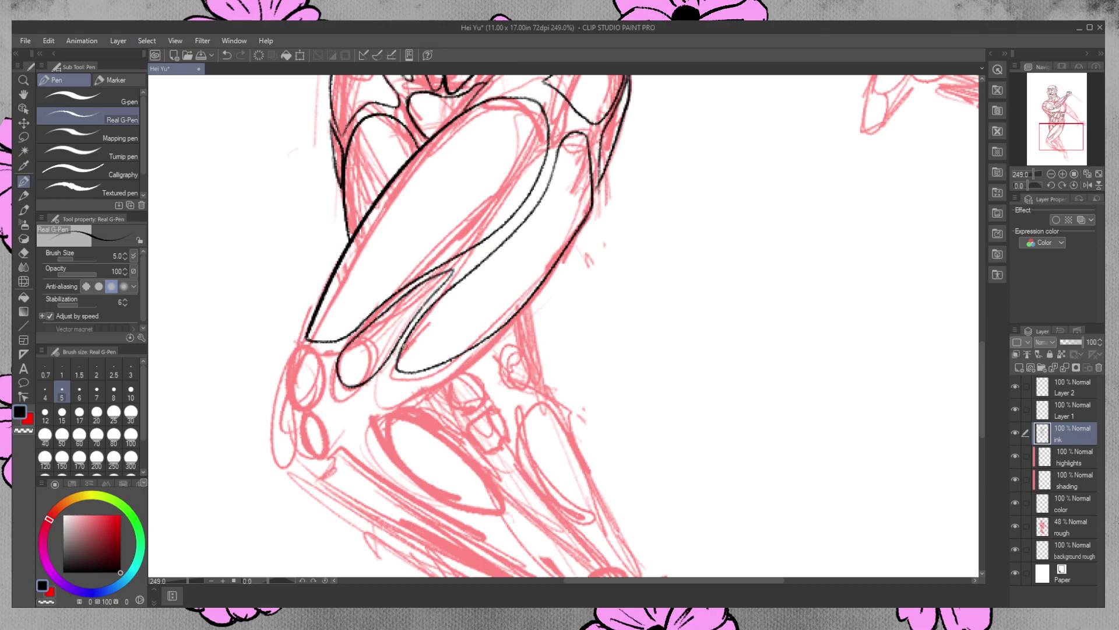
Ink the kneecap ovals of the front leg, with a small oval beside the upper one and a pointed one below
{"action": "mouse_move", "coordinate": [299, 352]}
{"action": "left_mouse_down"}
{"action": "mouse_move", "coordinate": [295, 412]}
{"action": "mouse_move", "coordinate": [313, 411]}
{"action": "mouse_move", "coordinate": [295, 411]}
{"action": "mouse_move", "coordinate": [311, 350]}
{"action": "mouse_move", "coordinate": [316, 410]}
{"action": "left_mouse_up"}
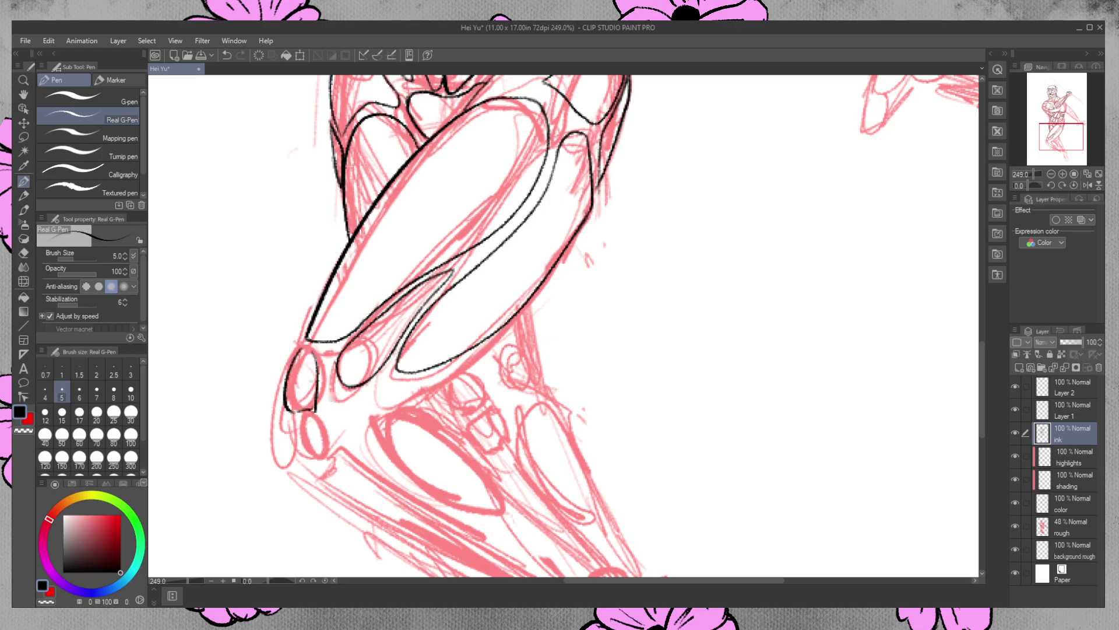
{"action": "key", "text": "ctrl+z"}
{"action": "mouse_move", "coordinate": [305, 349]}
{"action": "left_mouse_down"}
{"action": "mouse_move", "coordinate": [313, 407]}
{"action": "mouse_move", "coordinate": [327, 381]}
{"action": "left_mouse_up"}
{"action": "left_click_drag", "start_coordinate": [982, 356], "coordinate": [982, 387]}
{"action": "mouse_move", "coordinate": [286, 274]}
{"action": "left_mouse_down"}
{"action": "mouse_move", "coordinate": [315, 268]}
{"action": "mouse_move", "coordinate": [288, 274]}
{"action": "mouse_move", "coordinate": [322, 321]}
{"action": "mouse_move", "coordinate": [318, 282]}
{"action": "left_mouse_up"}
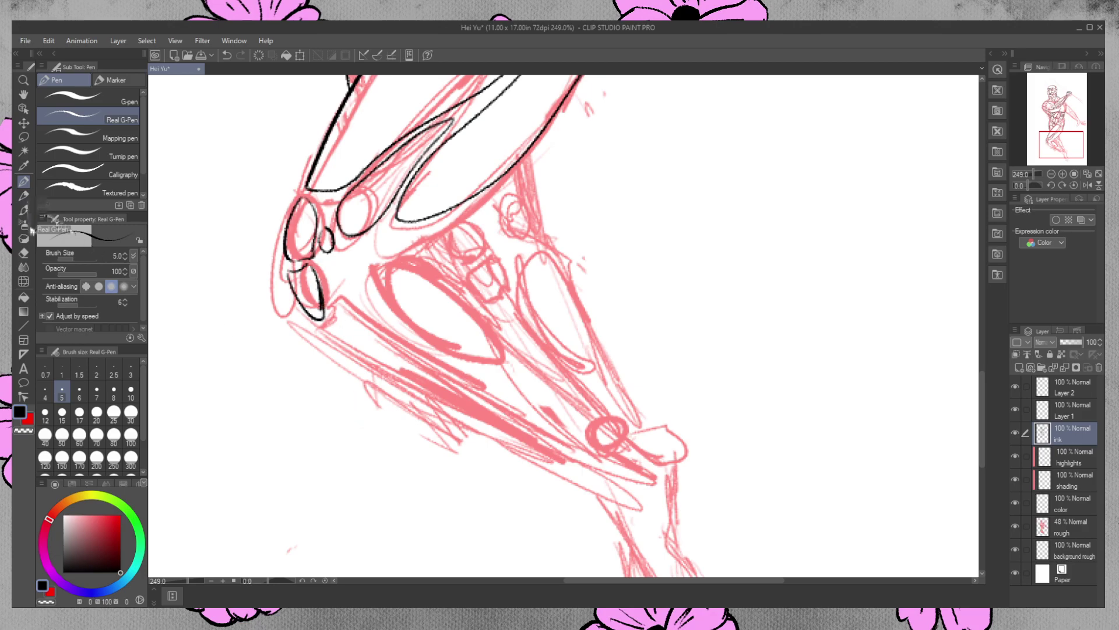
{"action": "left_click", "coordinate": [24, 253]}
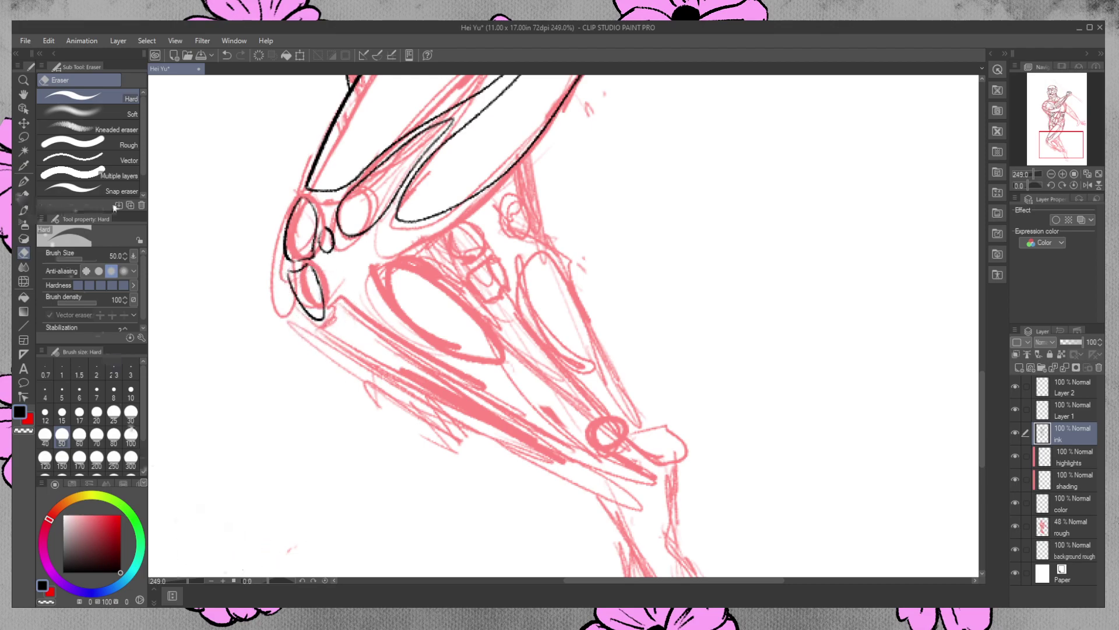
{"action": "left_click", "coordinate": [25, 183]}
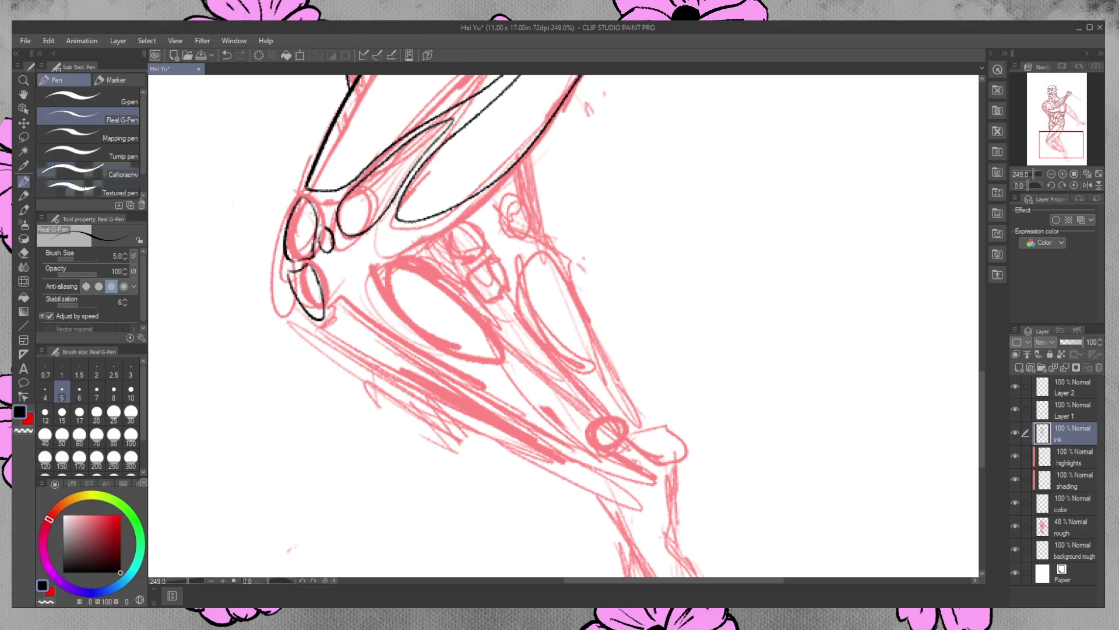
{"action": "left_click_drag", "start_coordinate": [309, 258], "coordinate": [321, 229]}
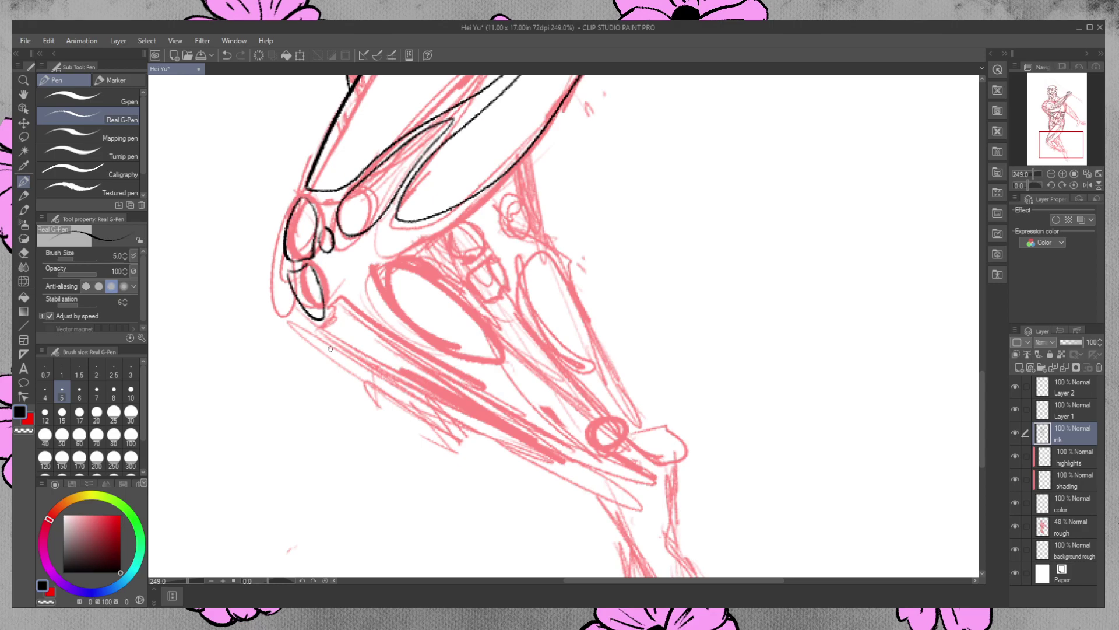
Ink the thin tapered muscle along the underside of the crossing thigh, just behind the knee
{"action": "mouse_move", "coordinate": [982, 435]}
{"action": "left_mouse_down"}
{"action": "mouse_move", "coordinate": [980, 347]}
{"action": "mouse_move", "coordinate": [980, 357]}
{"action": "left_mouse_up"}
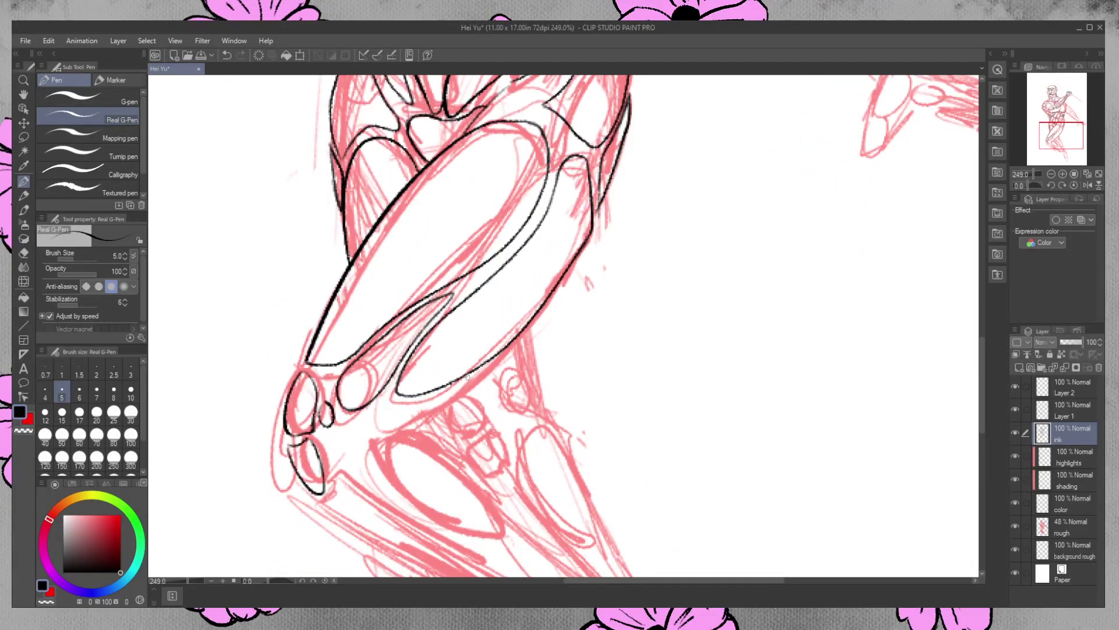
{"action": "mouse_move", "coordinate": [449, 385]}
{"action": "left_mouse_down"}
{"action": "mouse_move", "coordinate": [410, 420]}
{"action": "mouse_move", "coordinate": [467, 378]}
{"action": "left_mouse_up"}
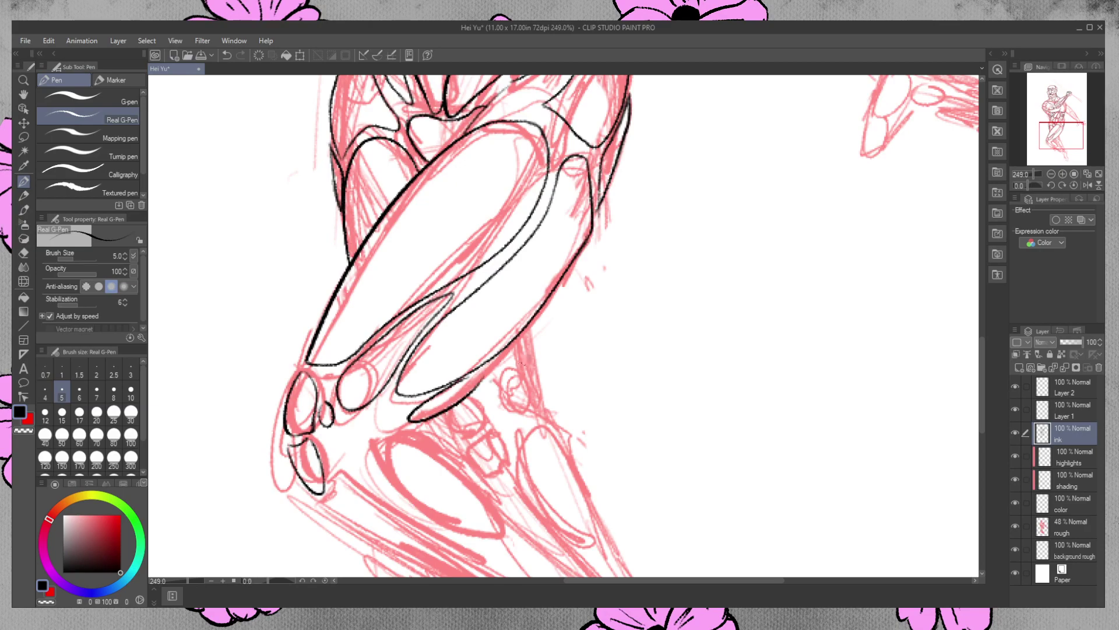
{"action": "left_click_drag", "start_coordinate": [463, 379], "coordinate": [522, 330]}
{"action": "scroll", "coordinate": [666, 433], "scroll_direction": "down", "scroll_amount": 5}
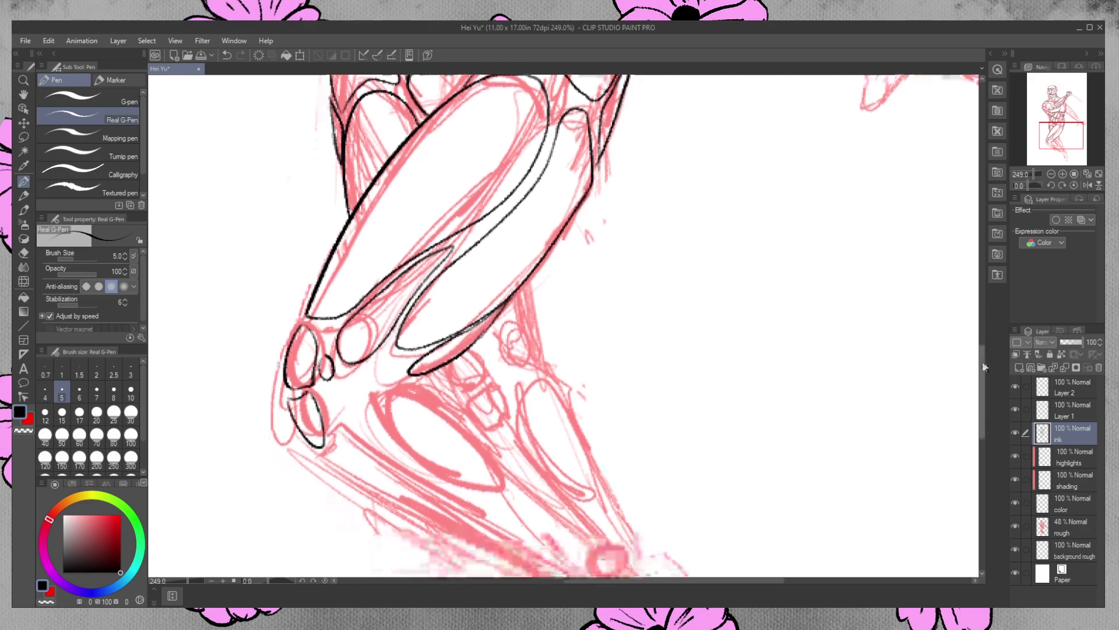
{"action": "mouse_move", "coordinate": [460, 297]}
{"action": "left_mouse_down"}
{"action": "mouse_move", "coordinate": [397, 269]}
{"action": "mouse_move", "coordinate": [400, 331]}
{"action": "mouse_move", "coordinate": [513, 374]}
{"action": "mouse_move", "coordinate": [441, 282]}
{"action": "left_mouse_up"}
{"action": "key", "text": "ctrl+z"}
{"action": "key", "text": "ctrl+z"}
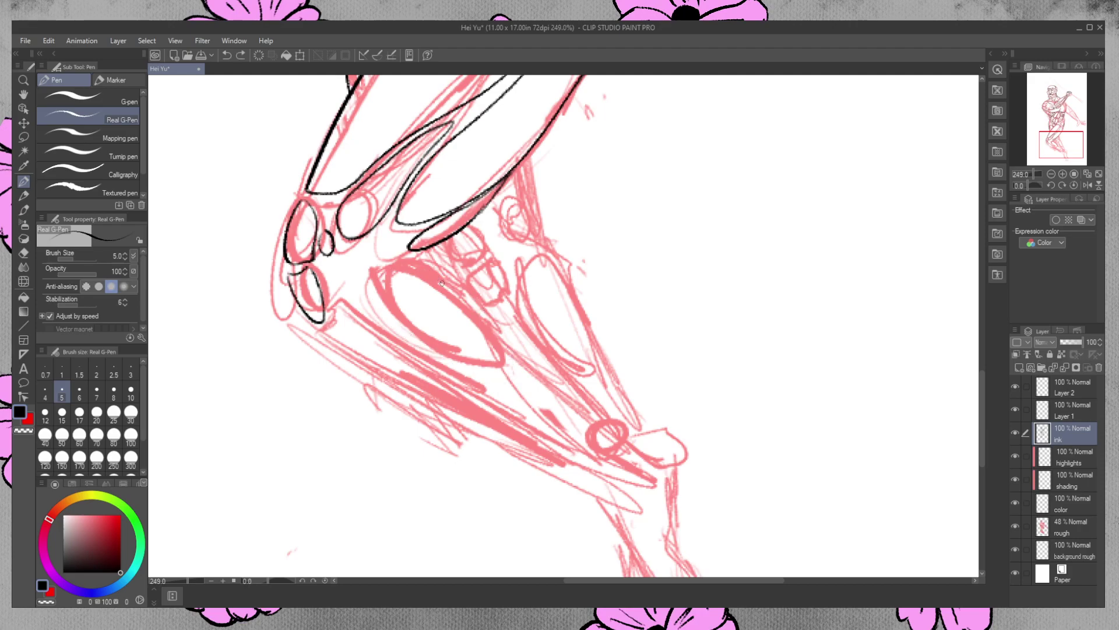
{"action": "left_click", "coordinate": [26, 82]}
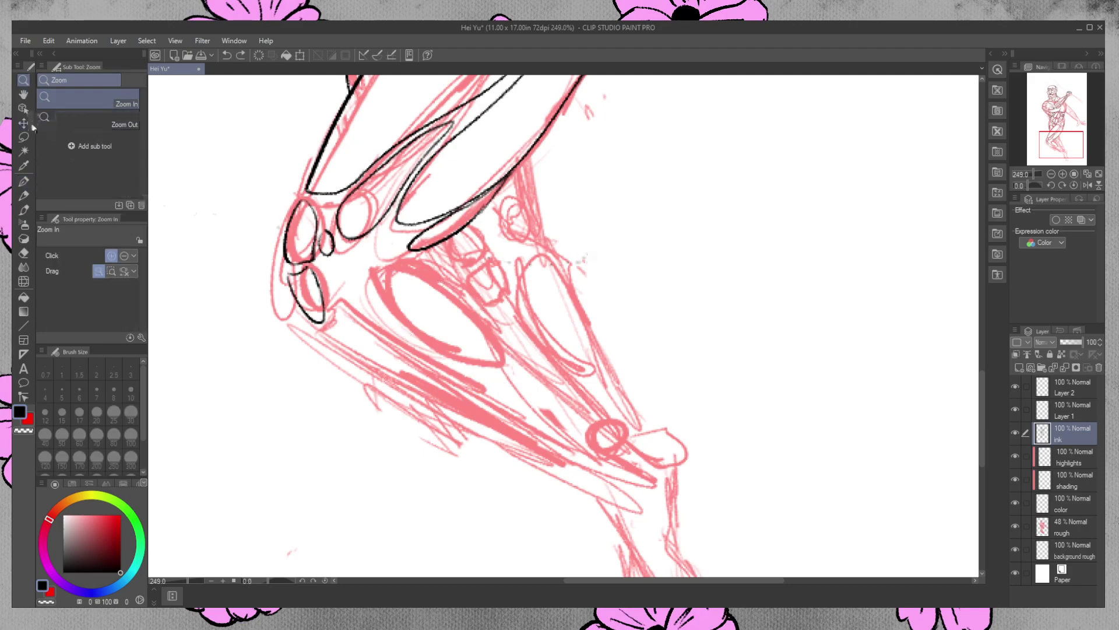
{"action": "left_click", "coordinate": [23, 182]}
Ink the almond-shaped calf muscle and the line running from its lower tip to the ankle
{"action": "left_click_drag", "start_coordinate": [653, 583], "coordinate": [698, 583]}
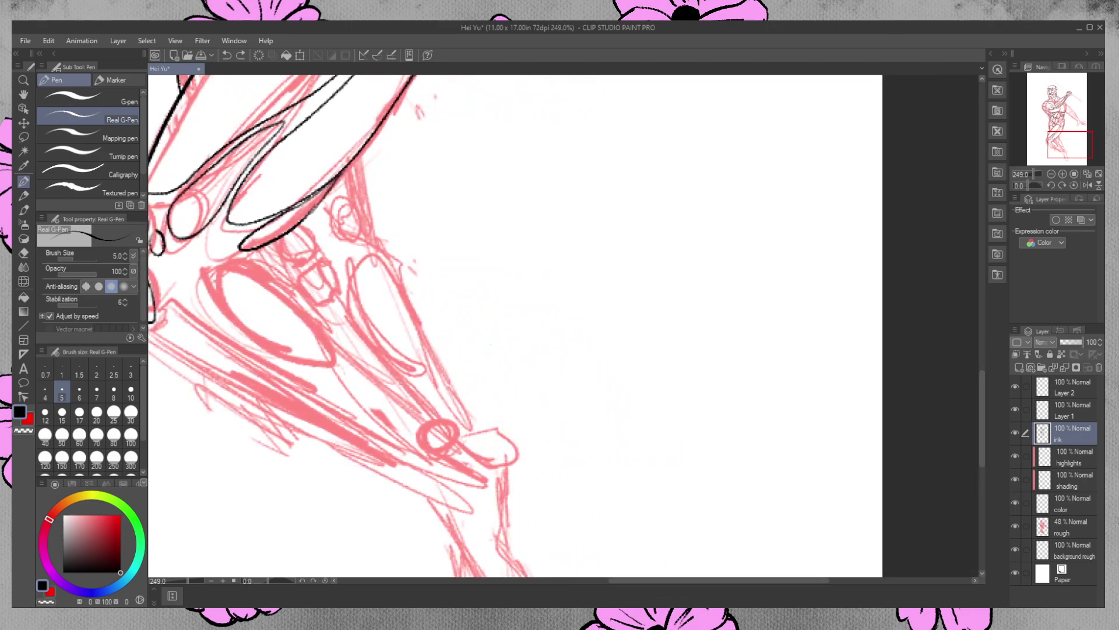
{"action": "mouse_move", "coordinate": [337, 356]}
{"action": "left_mouse_down"}
{"action": "mouse_move", "coordinate": [271, 274]}
{"action": "mouse_move", "coordinate": [230, 260]}
{"action": "mouse_move", "coordinate": [219, 268]}
{"action": "mouse_move", "coordinate": [216, 294]}
{"action": "mouse_move", "coordinate": [237, 329]}
{"action": "mouse_move", "coordinate": [270, 350]}
{"action": "mouse_move", "coordinate": [312, 362]}
{"action": "mouse_move", "coordinate": [309, 311]}
{"action": "left_mouse_up"}
{"action": "left_click_drag", "start_coordinate": [335, 372], "coordinate": [413, 422]}
{"action": "key", "text": "ctrl+z"}
{"action": "left_click_drag", "start_coordinate": [335, 345], "coordinate": [428, 416]}
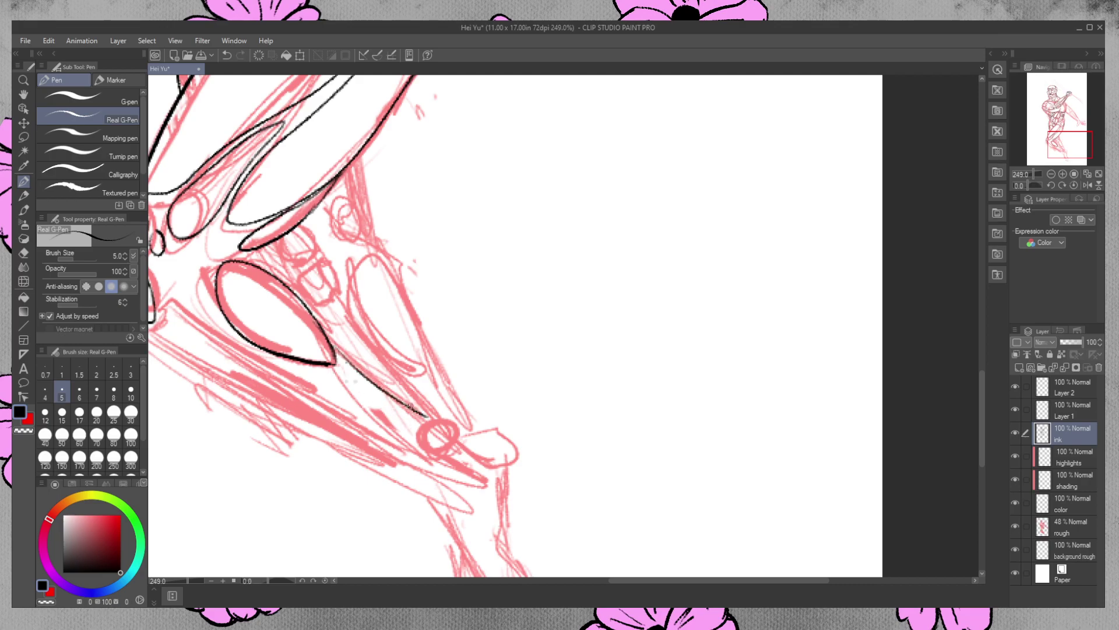
Ink the lower edge and upper end of the narrow tendon between the calf muscle and ankle
{"action": "left_click_drag", "start_coordinate": [331, 378], "coordinate": [411, 419]}
{"action": "key", "text": "ctrl+z"}
{"action": "mouse_move", "coordinate": [326, 373]}
{"action": "left_mouse_down"}
{"action": "mouse_move", "coordinate": [416, 422]}
{"action": "mouse_move", "coordinate": [426, 415]}
{"action": "mouse_move", "coordinate": [416, 421]}
{"action": "left_mouse_up"}
{"action": "left_click_drag", "start_coordinate": [341, 352], "coordinate": [326, 376]}
{"action": "left_click", "coordinate": [23, 253]}
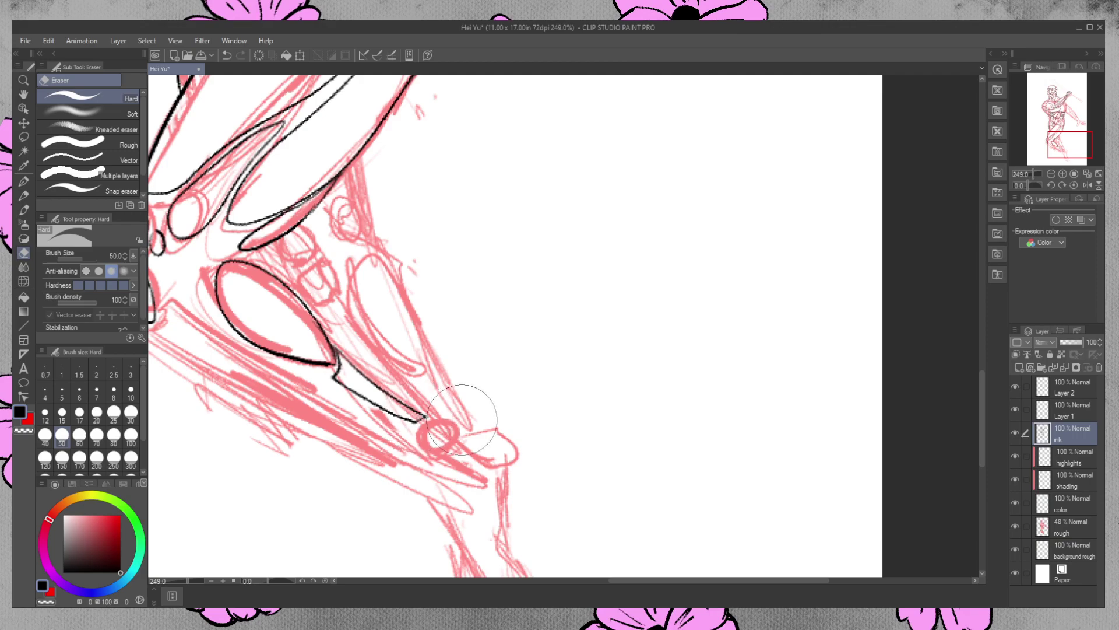
{"action": "key", "text": "p"}
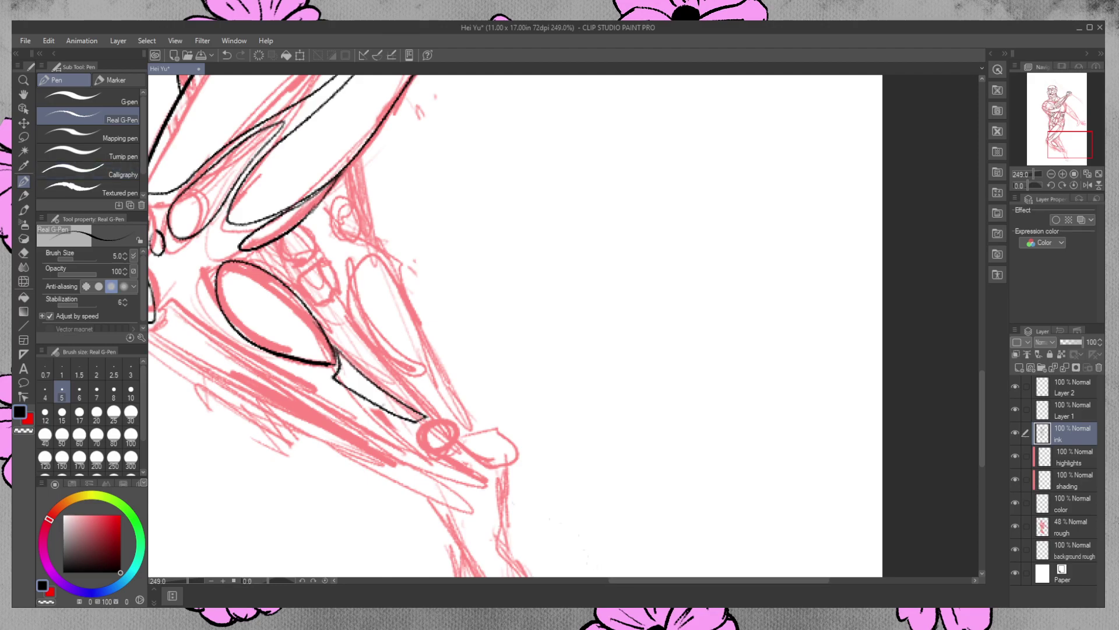
Ink the long outer edge of the shin from below the kneecap toward the ankle, redoing it as a cleaner line
{"action": "left_click_drag", "start_coordinate": [631, 582], "coordinate": [600, 583]}
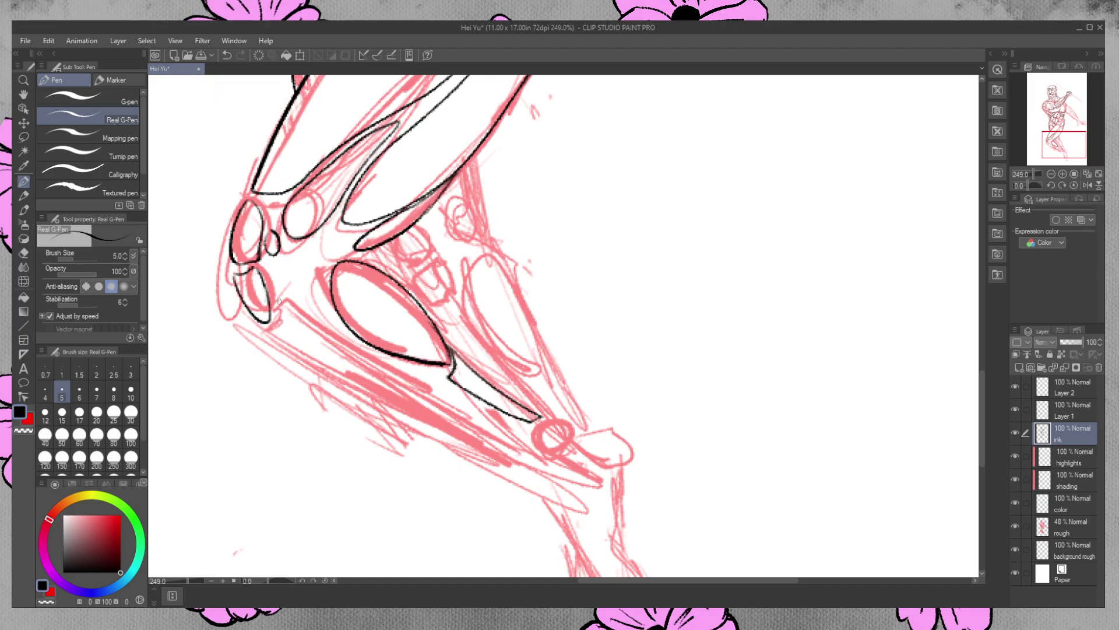
{"action": "mouse_move", "coordinate": [270, 284]}
{"action": "left_mouse_down"}
{"action": "mouse_move", "coordinate": [274, 330]}
{"action": "mouse_move", "coordinate": [528, 473]}
{"action": "left_mouse_up"}
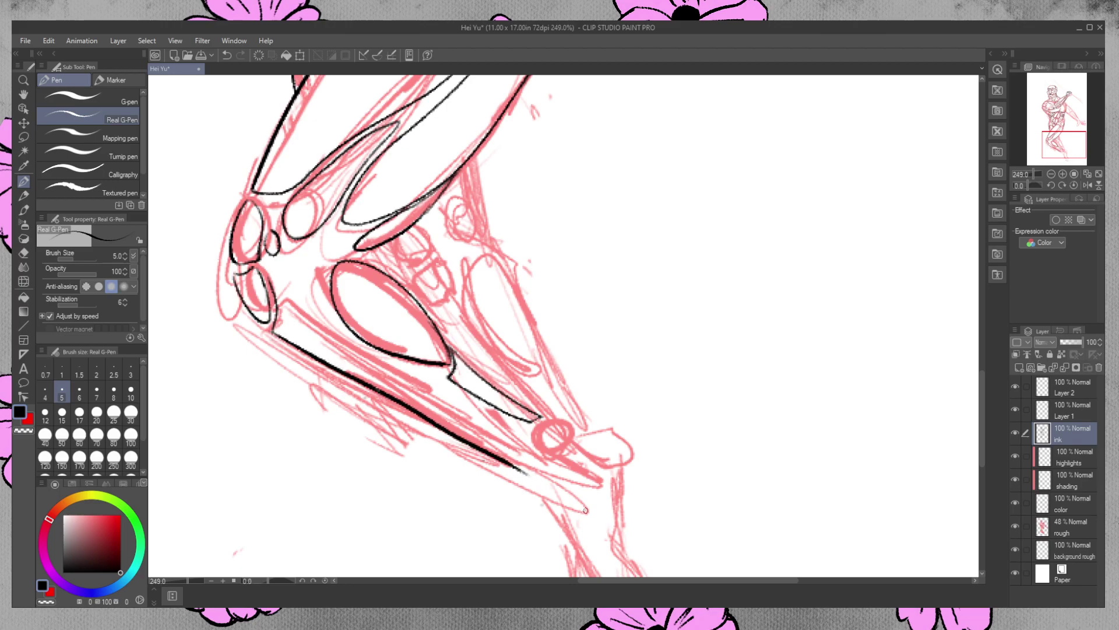
{"action": "key", "text": "ctrl+z"}
{"action": "left_click_drag", "start_coordinate": [269, 334], "coordinate": [535, 475]}
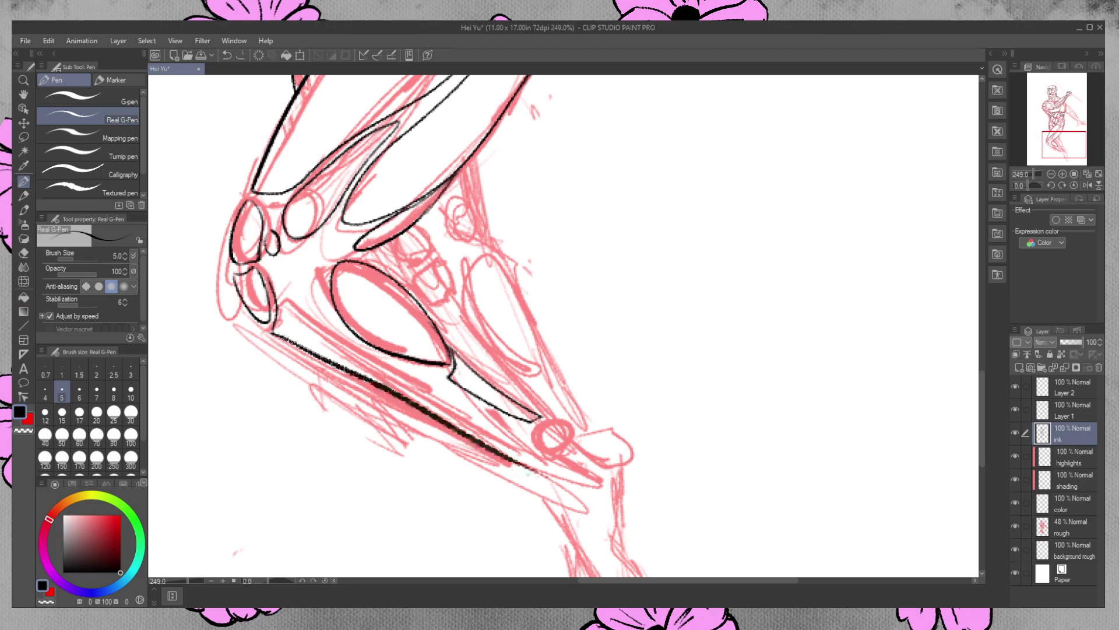
{"action": "key", "text": "ctrl+z"}
{"action": "left_click_drag", "start_coordinate": [270, 334], "coordinate": [548, 489]}
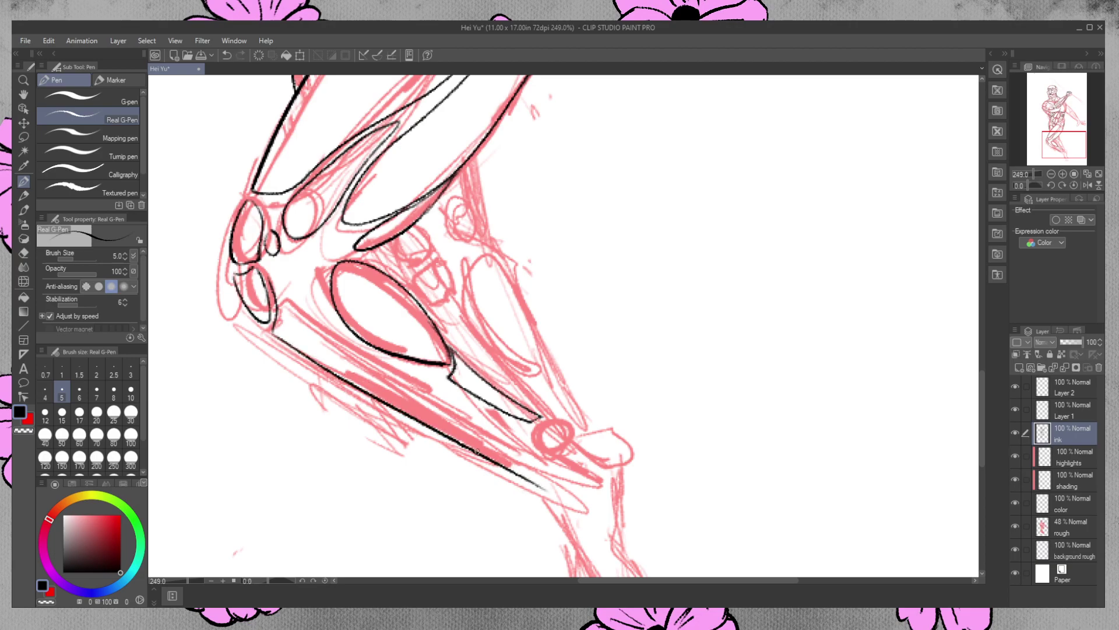
Ink the inner edge of the long shin shape from beside the lower kneecap oval to its pointed ankle end
{"action": "mouse_move", "coordinate": [277, 274]}
{"action": "left_mouse_down"}
{"action": "mouse_move", "coordinate": [373, 379]}
{"action": "mouse_move", "coordinate": [454, 438]}
{"action": "left_mouse_up"}
{"action": "key", "text": "ctrl+z"}
{"action": "left_click_drag", "start_coordinate": [271, 279], "coordinate": [358, 357]}
{"action": "left_click_drag", "start_coordinate": [329, 322], "coordinate": [558, 502]}
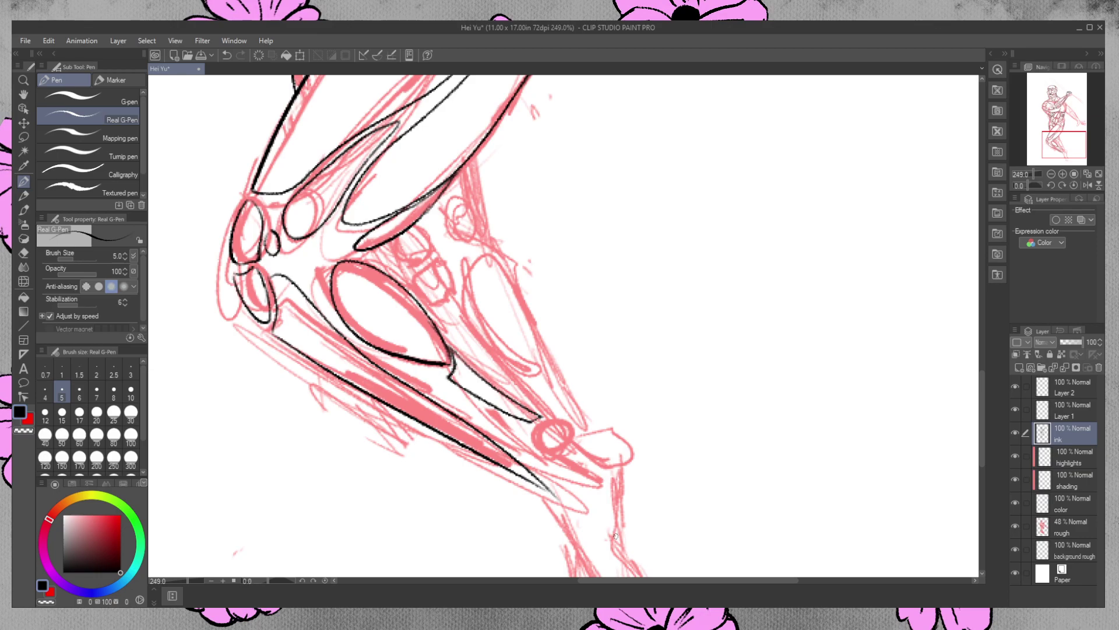
Trim the overshooting pointed tip of the long shin shape and close it with a short rounded end
{"action": "left_click", "coordinate": [23, 252]}
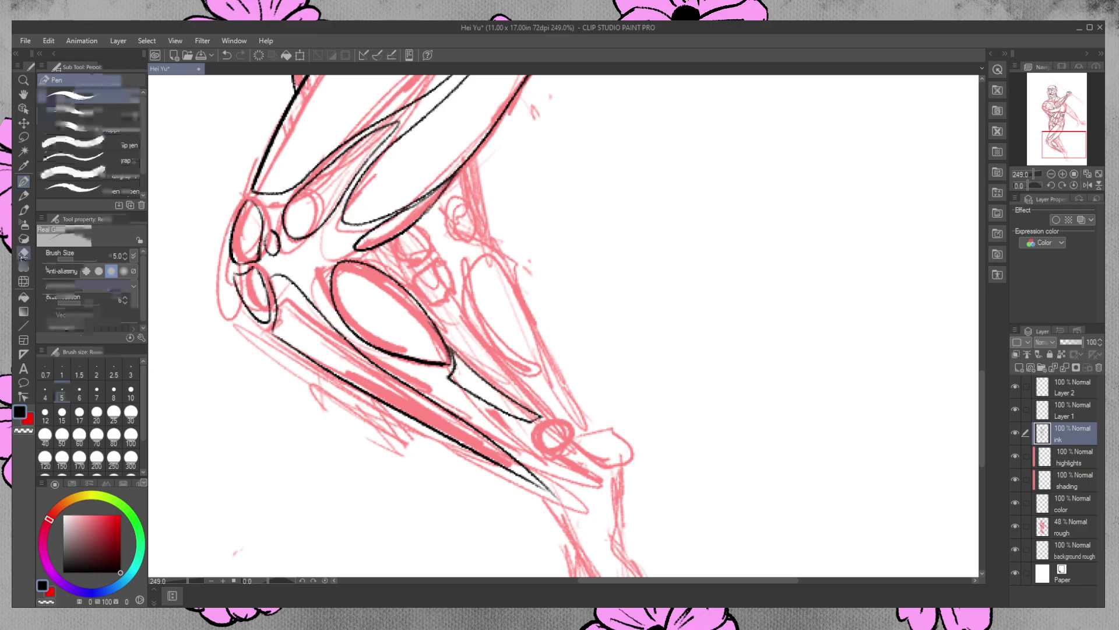
{"action": "left_click_drag", "start_coordinate": [553, 493], "coordinate": [543, 481]}
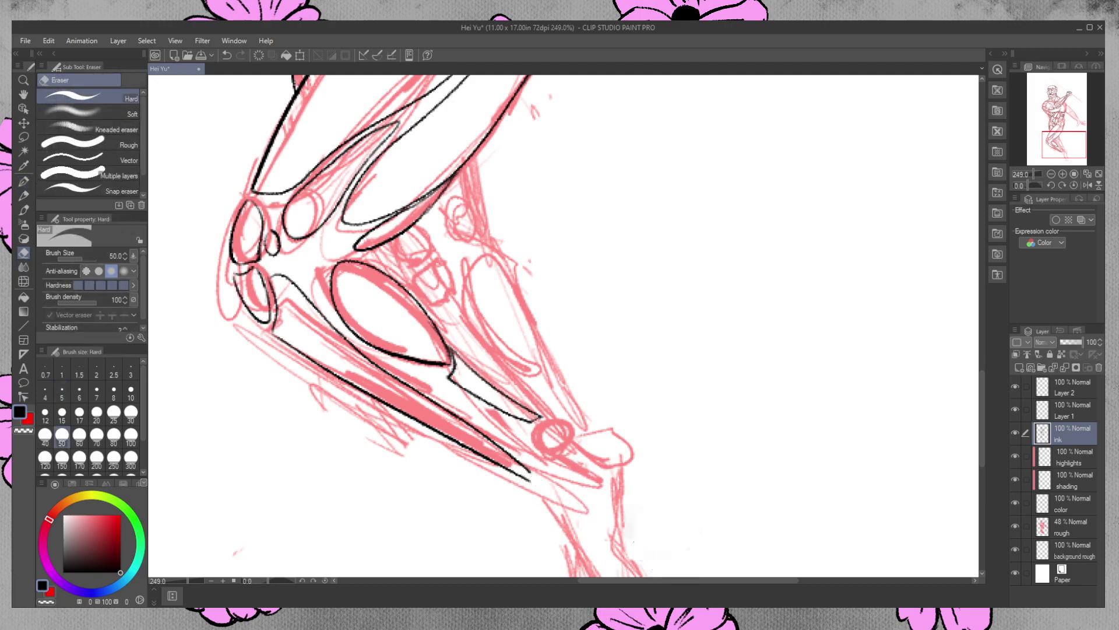
{"action": "left_click", "coordinate": [24, 181]}
{"action": "mouse_move", "coordinate": [542, 472]}
{"action": "left_mouse_down"}
{"action": "mouse_move", "coordinate": [531, 484]}
{"action": "mouse_move", "coordinate": [527, 471]}
{"action": "left_mouse_up"}
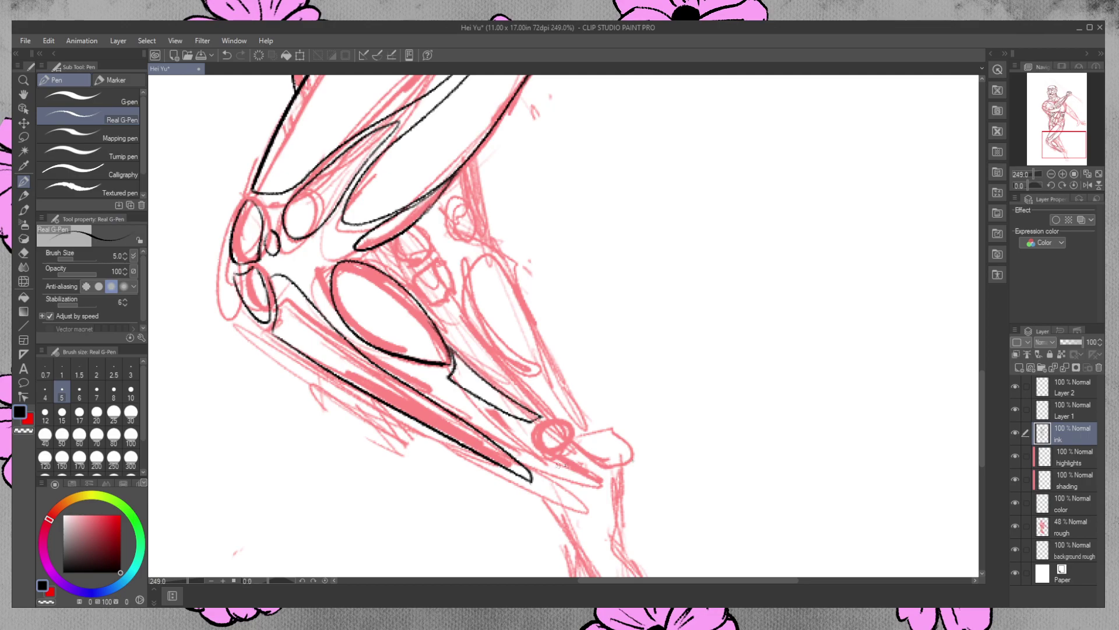
Ink the round ankle bone and the wedge-shaped heel piece beside it
{"action": "mouse_move", "coordinate": [552, 422]}
{"action": "left_mouse_down"}
{"action": "mouse_move", "coordinate": [543, 447]}
{"action": "mouse_move", "coordinate": [563, 442]}
{"action": "mouse_move", "coordinate": [565, 428]}
{"action": "mouse_move", "coordinate": [606, 430]}
{"action": "mouse_move", "coordinate": [641, 445]}
{"action": "mouse_move", "coordinate": [614, 434]}
{"action": "mouse_move", "coordinate": [624, 458]}
{"action": "mouse_move", "coordinate": [625, 470]}
{"action": "left_mouse_up"}
{"action": "mouse_move", "coordinate": [578, 434]}
{"action": "left_mouse_down"}
{"action": "mouse_move", "coordinate": [615, 477]}
{"action": "mouse_move", "coordinate": [626, 459]}
{"action": "mouse_move", "coordinate": [616, 434]}
{"action": "mouse_move", "coordinate": [574, 445]}
{"action": "mouse_move", "coordinate": [588, 453]}
{"action": "mouse_move", "coordinate": [608, 432]}
{"action": "left_mouse_up"}
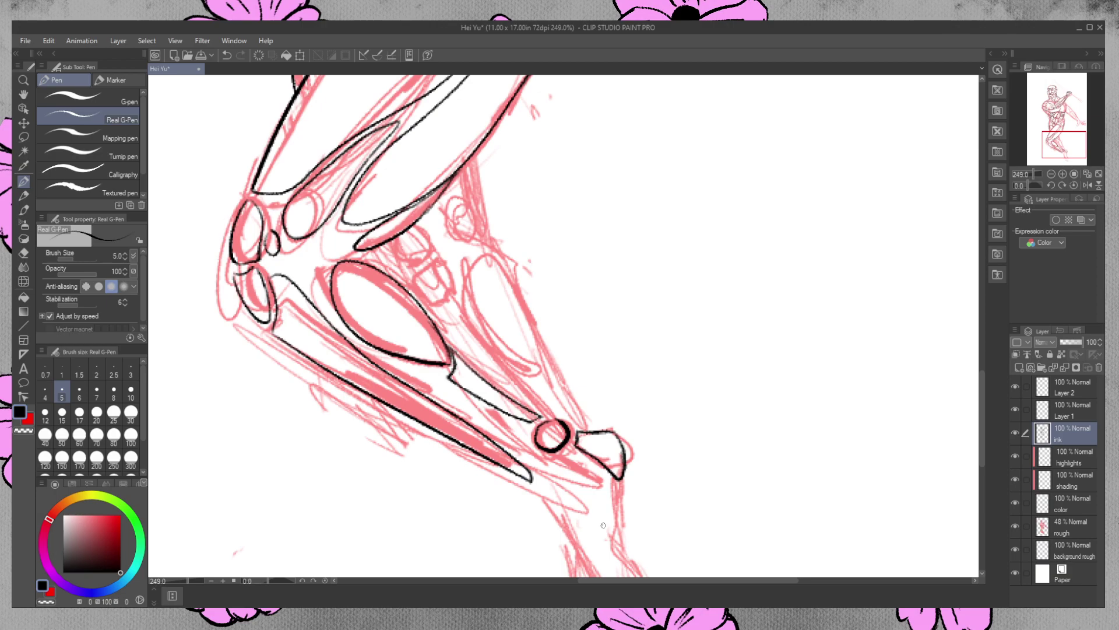
Ink the long narrow shape along the instep and the small oval near the ball of the foot
{"action": "left_click_drag", "start_coordinate": [983, 390], "coordinate": [982, 426]}
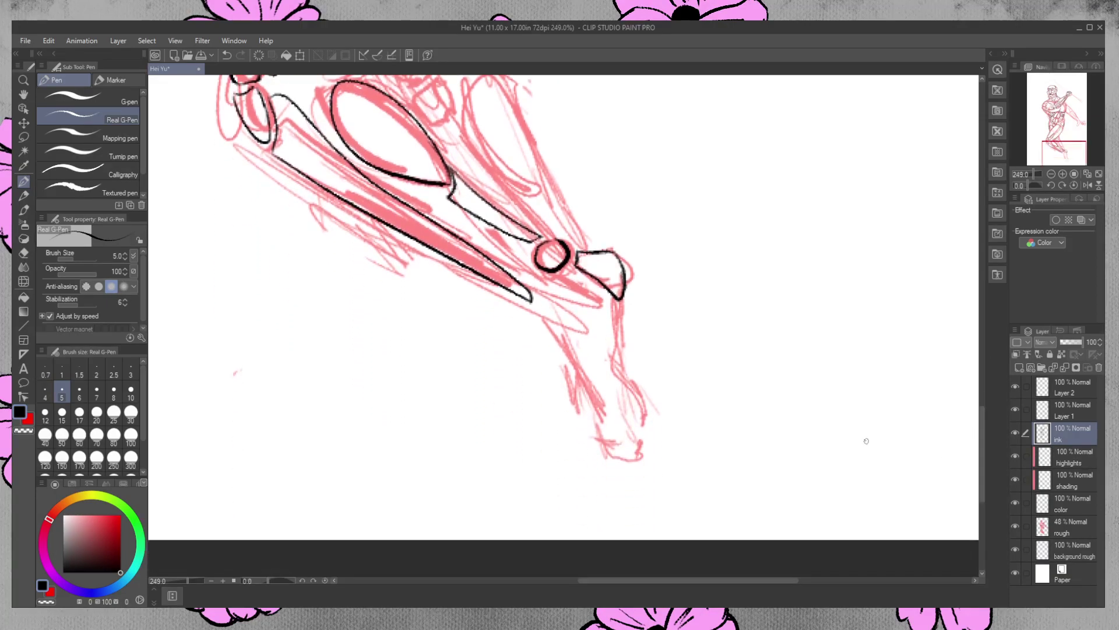
{"action": "mouse_move", "coordinate": [546, 297]}
{"action": "left_mouse_down"}
{"action": "mouse_move", "coordinate": [540, 309]}
{"action": "mouse_move", "coordinate": [577, 339]}
{"action": "mouse_move", "coordinate": [608, 415]}
{"action": "left_mouse_up"}
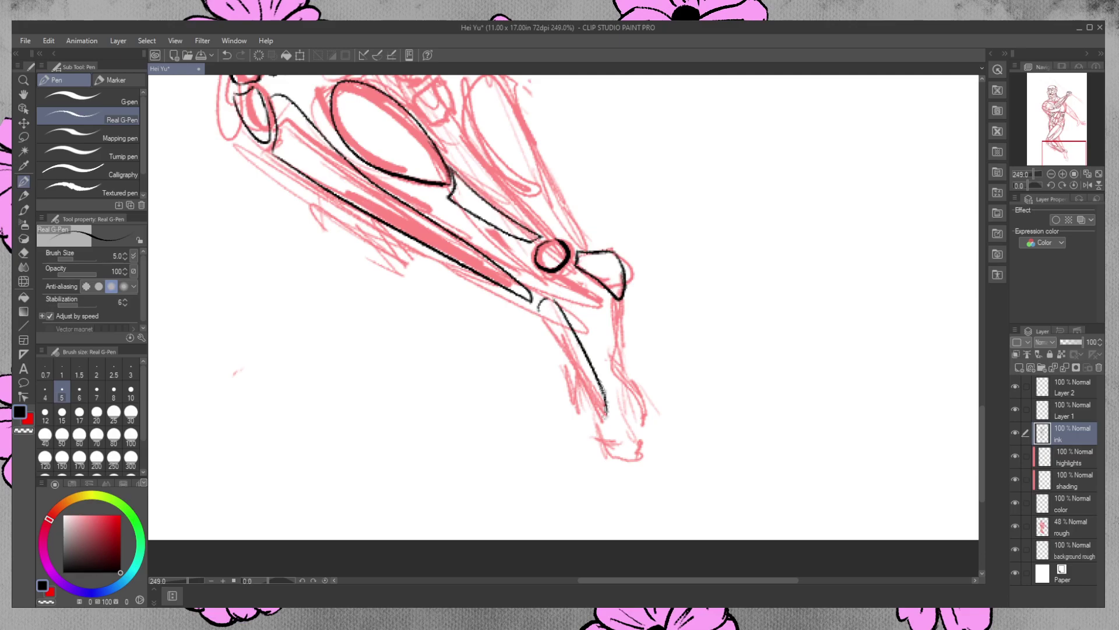
{"action": "mouse_move", "coordinate": [542, 318]}
{"action": "left_mouse_down"}
{"action": "mouse_move", "coordinate": [590, 410]}
{"action": "mouse_move", "coordinate": [605, 412]}
{"action": "left_mouse_up"}
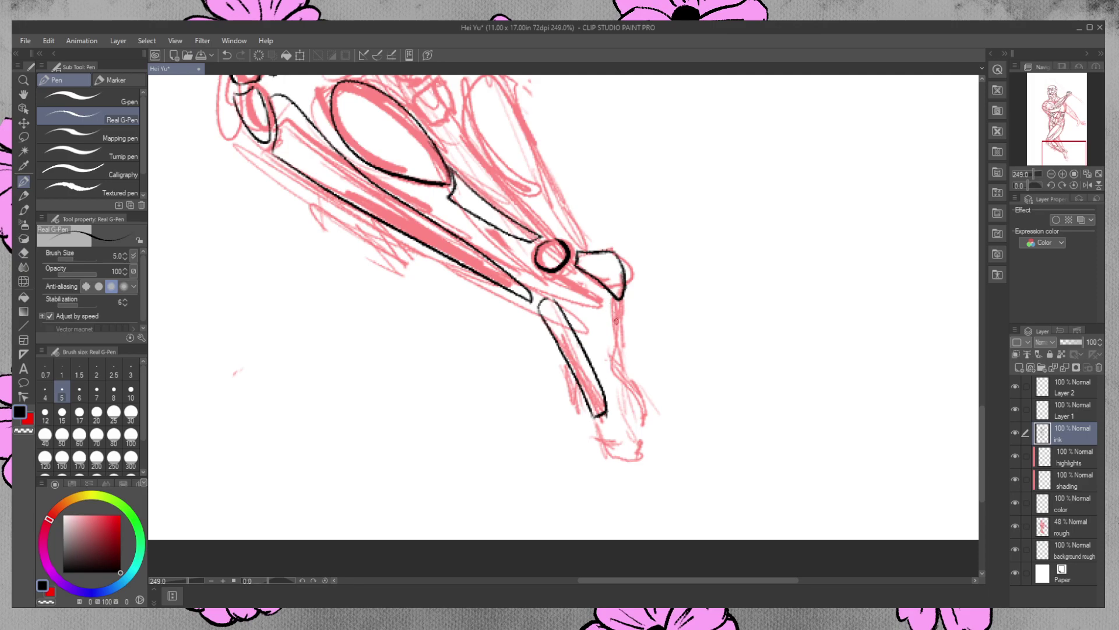
{"action": "mouse_move", "coordinate": [619, 369]}
{"action": "left_mouse_down"}
{"action": "mouse_move", "coordinate": [628, 415]}
{"action": "mouse_move", "coordinate": [641, 411]}
{"action": "mouse_move", "coordinate": [619, 377]}
{"action": "left_mouse_up"}
Try inking a cluster of toes at the end of the foot and undo the strokes back to the oval
{"action": "mouse_move", "coordinate": [639, 421]}
{"action": "left_mouse_down"}
{"action": "mouse_move", "coordinate": [644, 445]}
{"action": "mouse_move", "coordinate": [620, 462]}
{"action": "left_mouse_up"}
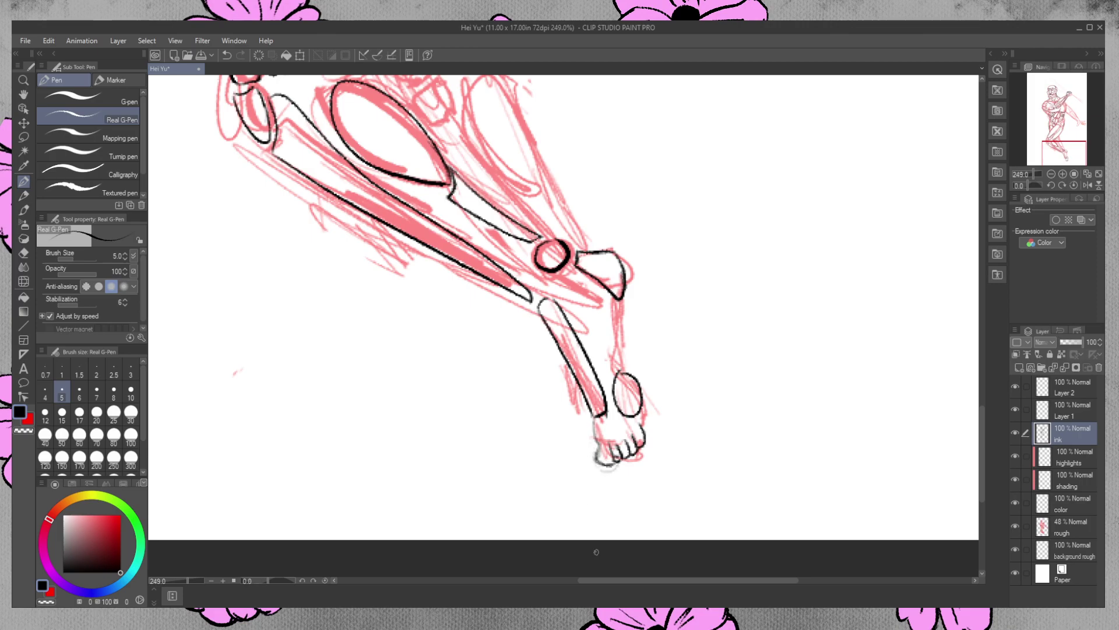
{"action": "key", "text": "ctrl+z"}
{"action": "key", "text": "ctrl+z"}
{"action": "key", "text": "ctrl+z"}
{"action": "key", "text": "ctrl+z"}
{"action": "key", "text": "ctrl+z"}
{"action": "key", "text": "ctrl+z"}
{"action": "key", "text": "ctrl+z"}
{"action": "key", "text": "ctrl+z"}
{"action": "key", "text": "ctrl+z"}
{"action": "key", "text": "ctrl+z"}
{"action": "key", "text": "ctrl+z"}
{"action": "key", "text": "ctrl+z"}
{"action": "key", "text": "ctrl+z"}
{"action": "key", "text": "ctrl+z"}
{"action": "key", "text": "ctrl+z"}
{"action": "key", "text": "ctrl+z"}
{"action": "key", "text": "ctrl+y"}
{"action": "key", "text": "ctrl+y"}
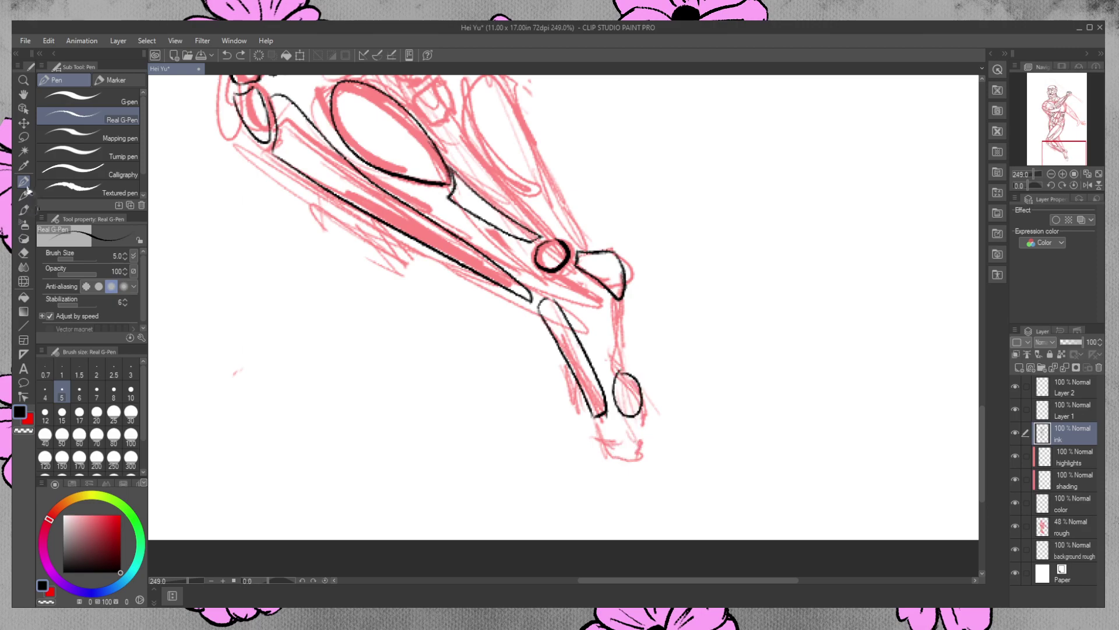
Rough in guide lines around the toe area and ink the foot's upper contour from the ankle toward the toes
{"action": "mouse_move", "coordinate": [581, 397]}
{"action": "left_mouse_down"}
{"action": "mouse_move", "coordinate": [583, 468]}
{"action": "mouse_move", "coordinate": [581, 447]}
{"action": "mouse_move", "coordinate": [640, 452]}
{"action": "left_mouse_up"}
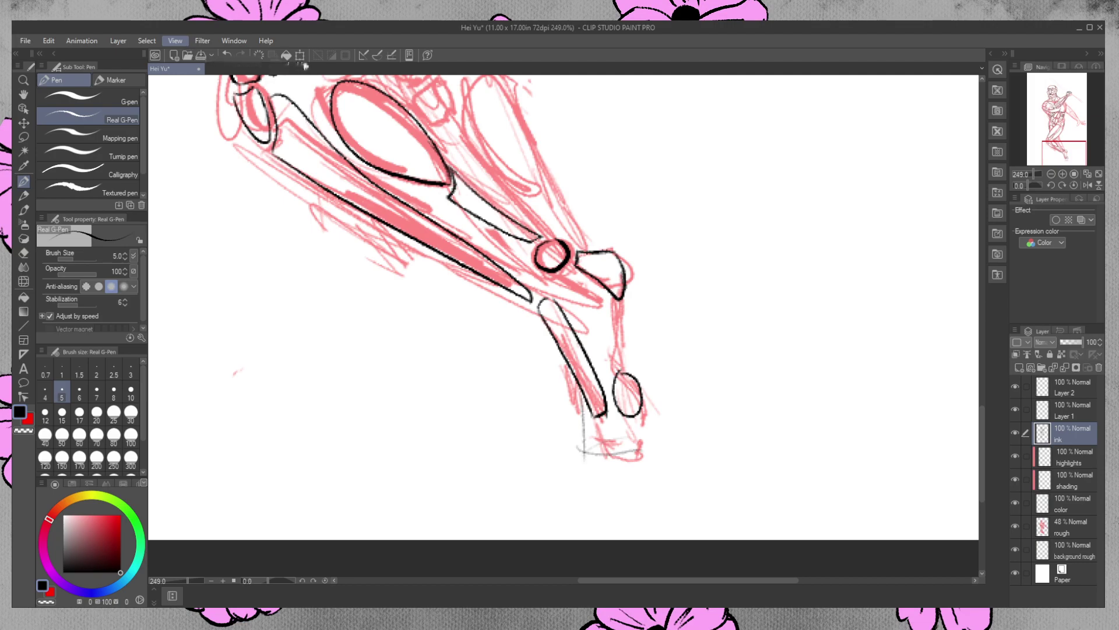
{"action": "left_click", "coordinate": [388, 82]}
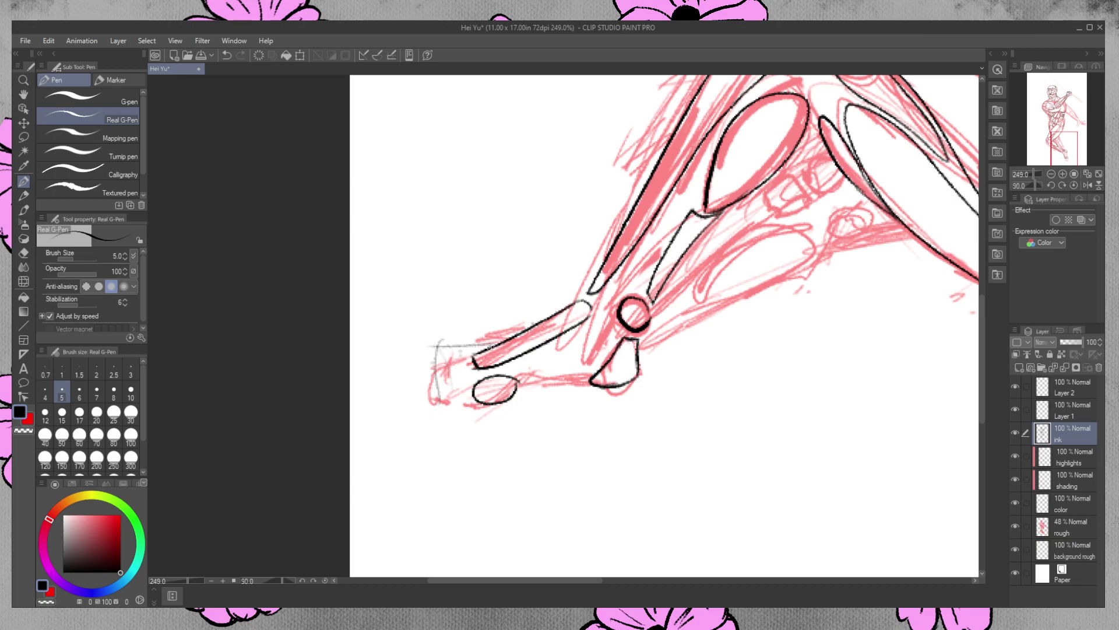
{"action": "mouse_move", "coordinate": [583, 299]}
{"action": "left_mouse_down"}
{"action": "mouse_move", "coordinate": [428, 349]}
{"action": "mouse_move", "coordinate": [412, 396]}
{"action": "left_mouse_up"}
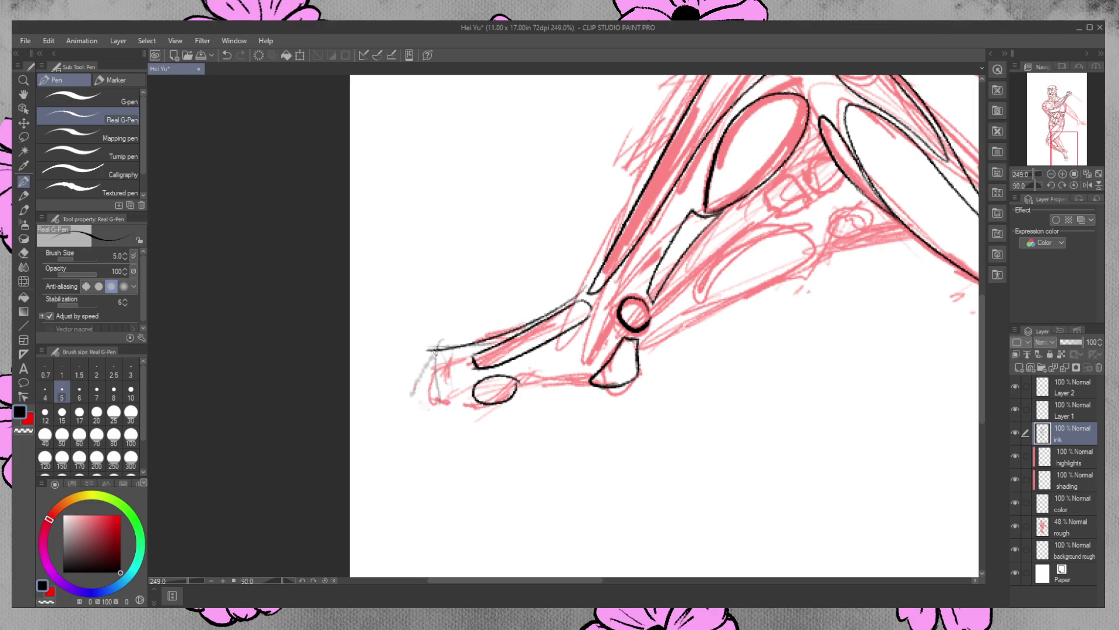
Try inking the toes and front end of the foot, continuing from the upper contour
{"action": "mouse_move", "coordinate": [434, 357]}
{"action": "left_mouse_down"}
{"action": "mouse_move", "coordinate": [418, 410]}
{"action": "mouse_move", "coordinate": [464, 401]}
{"action": "mouse_move", "coordinate": [419, 411]}
{"action": "mouse_move", "coordinate": [440, 396]}
{"action": "mouse_move", "coordinate": [417, 399]}
{"action": "left_mouse_up"}
{"action": "left_click_drag", "start_coordinate": [455, 347], "coordinate": [418, 349]}
{"action": "left_click_drag", "start_coordinate": [422, 353], "coordinate": [414, 380]}
{"action": "mouse_move", "coordinate": [451, 370]}
{"action": "left_mouse_down"}
{"action": "mouse_move", "coordinate": [417, 376]}
{"action": "mouse_move", "coordinate": [437, 374]}
{"action": "mouse_move", "coordinate": [426, 376]}
{"action": "mouse_move", "coordinate": [418, 407]}
{"action": "mouse_move", "coordinate": [422, 378]}
{"action": "left_mouse_up"}
{"action": "mouse_move", "coordinate": [444, 371]}
{"action": "left_mouse_down"}
{"action": "mouse_move", "coordinate": [421, 373]}
{"action": "mouse_move", "coordinate": [433, 367]}
{"action": "left_mouse_up"}
{"action": "left_click_drag", "start_coordinate": [428, 365], "coordinate": [415, 412]}
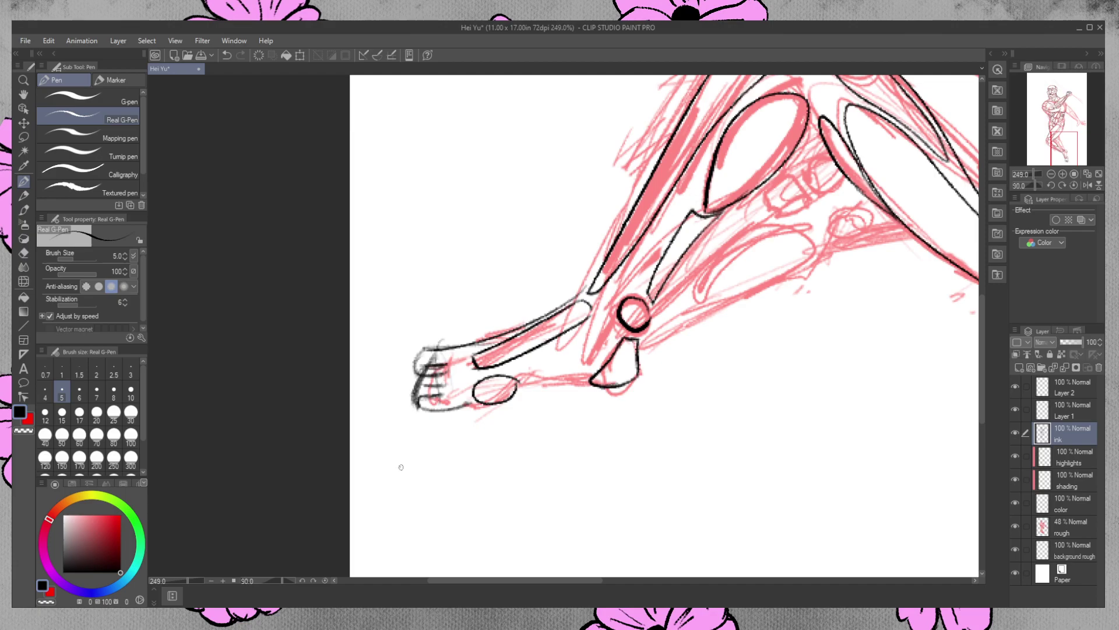
Erase the toes, the oval near the ball of the foot and the front end of the upper contour
{"action": "key", "text": "e"}
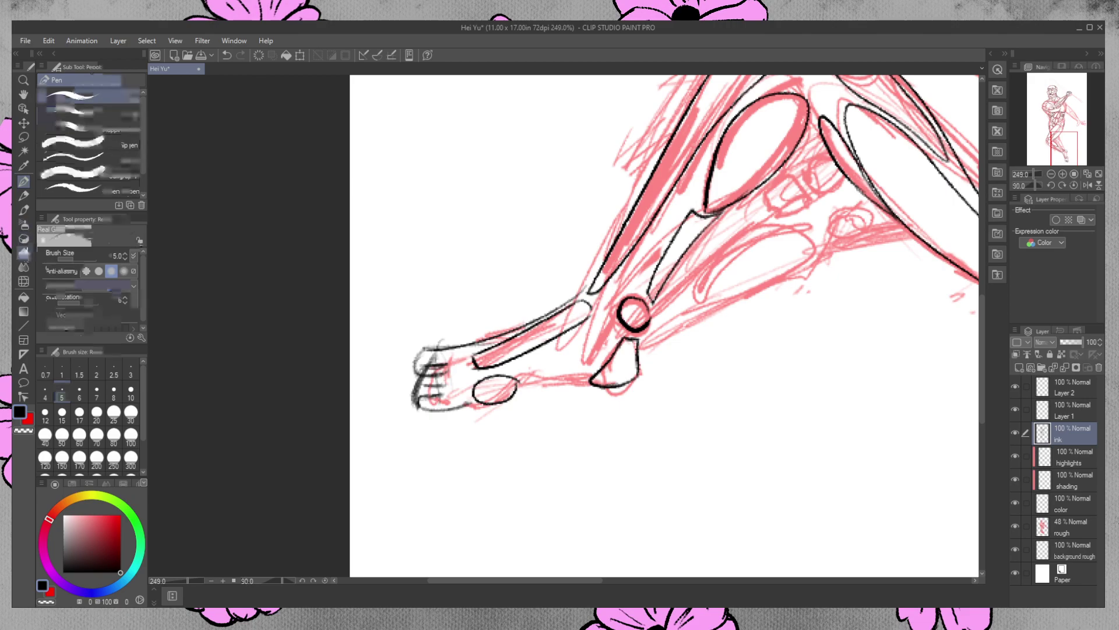
{"action": "mouse_move", "coordinate": [437, 338]}
{"action": "left_mouse_down"}
{"action": "mouse_move", "coordinate": [412, 409]}
{"action": "mouse_move", "coordinate": [446, 403]}
{"action": "mouse_move", "coordinate": [461, 385]}
{"action": "mouse_move", "coordinate": [462, 409]}
{"action": "left_mouse_up"}
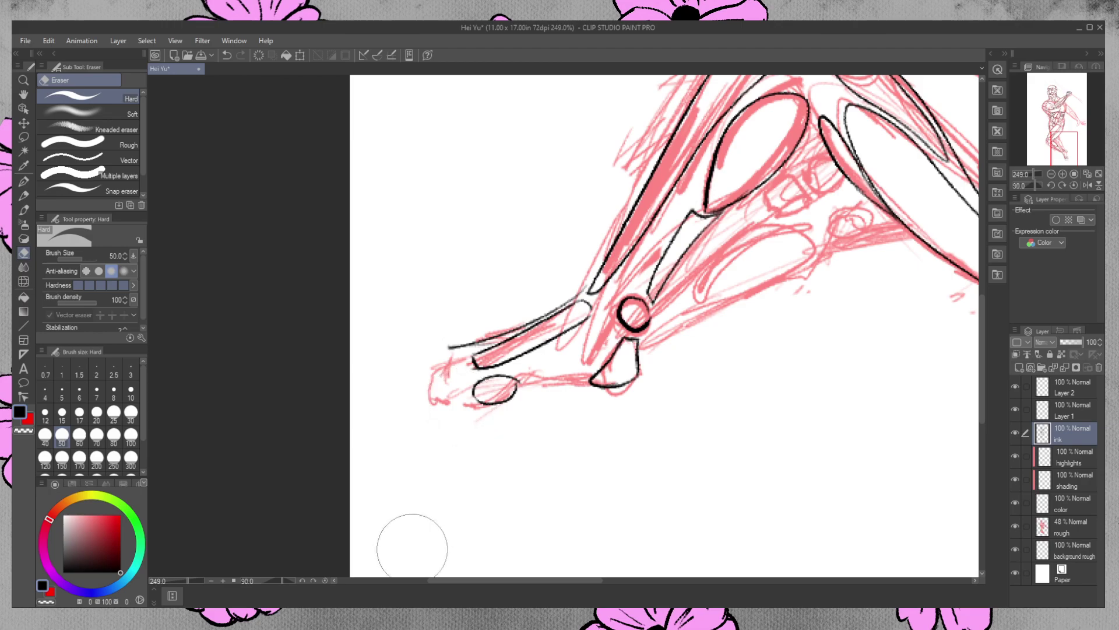
{"action": "mouse_move", "coordinate": [512, 400]}
{"action": "left_mouse_down"}
{"action": "mouse_move", "coordinate": [405, 408]}
{"action": "mouse_move", "coordinate": [477, 408]}
{"action": "left_mouse_up"}
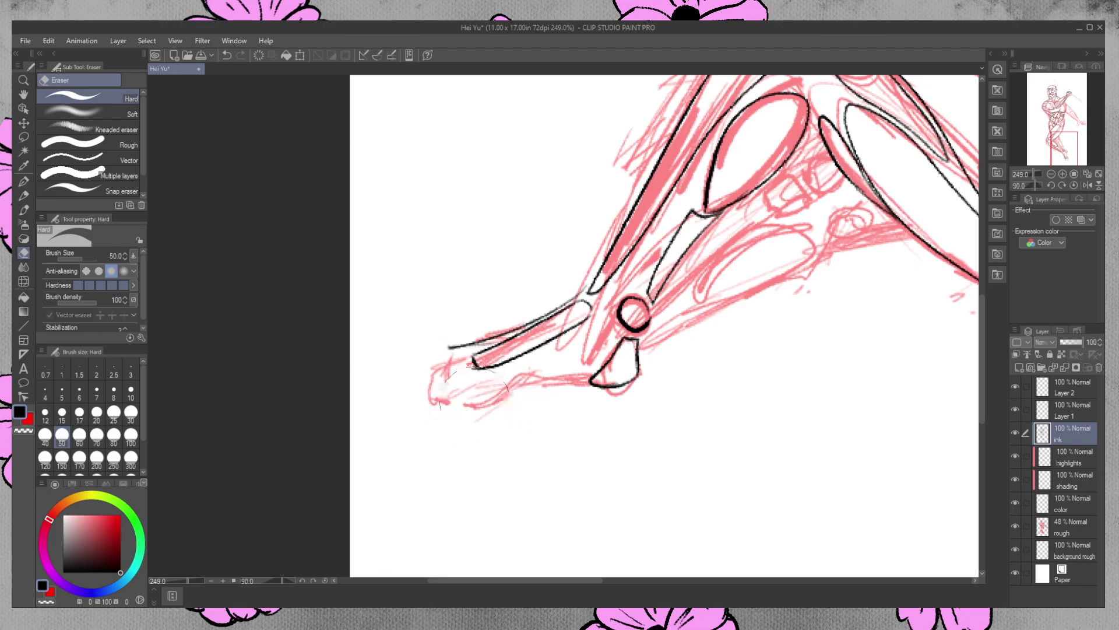
{"action": "left_click", "coordinate": [458, 345]}
Ink the sole line from the heel to the ball of the foot and outline the first toe at the upper contour
{"action": "left_click", "coordinate": [23, 182]}
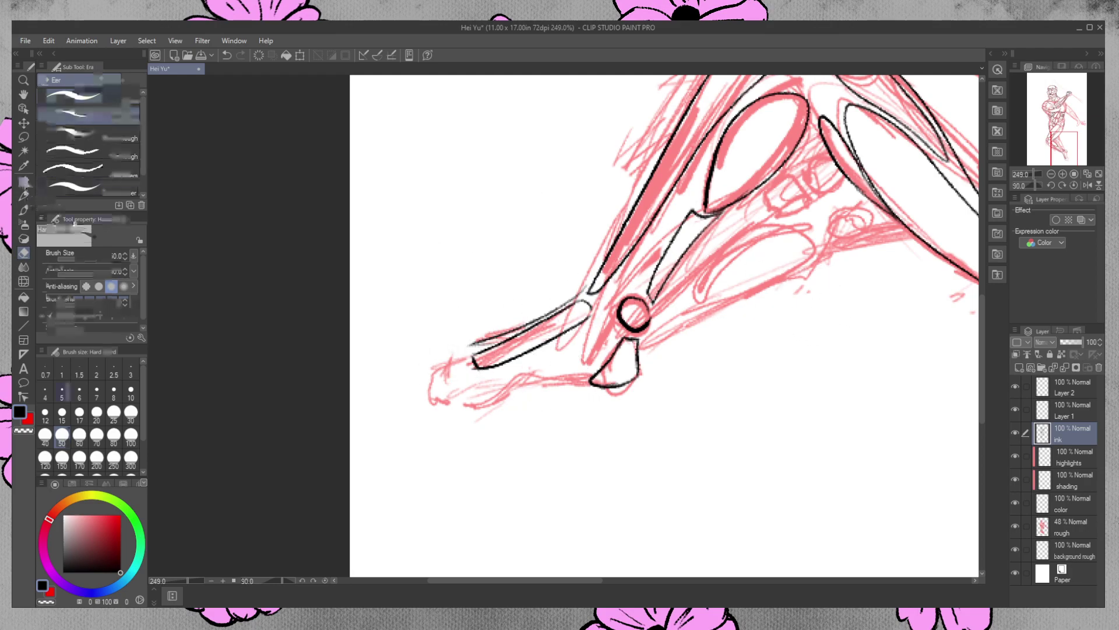
{"action": "mouse_move", "coordinate": [476, 401]}
{"action": "left_mouse_down"}
{"action": "mouse_move", "coordinate": [592, 381]}
{"action": "mouse_move", "coordinate": [475, 396]}
{"action": "left_mouse_up"}
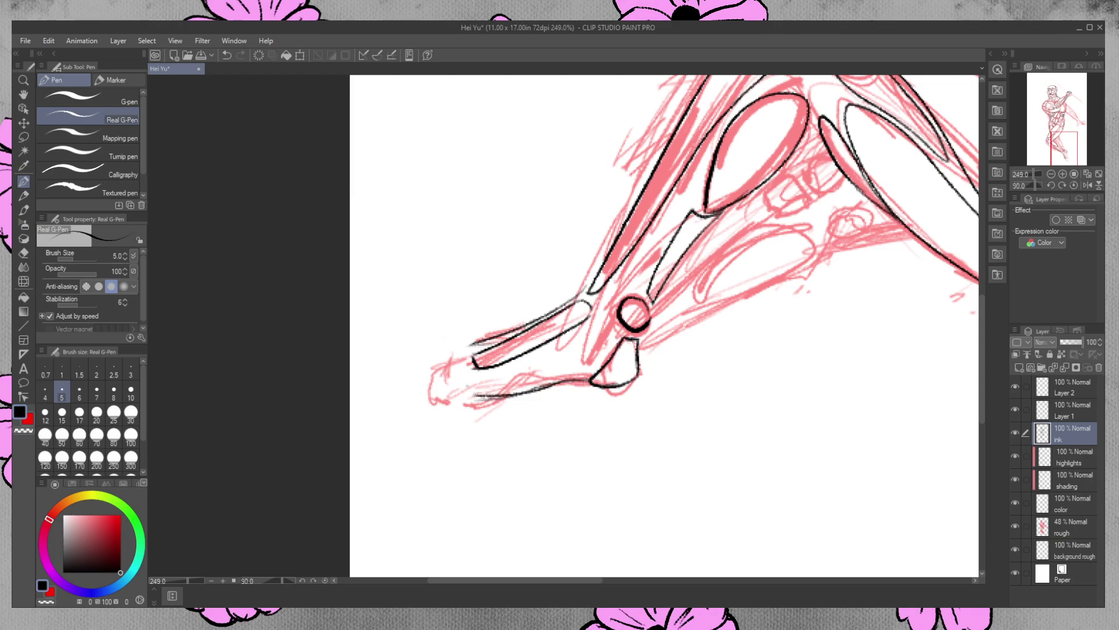
{"action": "mouse_move", "coordinate": [473, 343]}
{"action": "left_mouse_down"}
{"action": "mouse_move", "coordinate": [454, 374]}
{"action": "mouse_move", "coordinate": [465, 392]}
{"action": "left_mouse_up"}
{"action": "left_click_drag", "start_coordinate": [476, 342], "coordinate": [463, 394]}
{"action": "mouse_move", "coordinate": [534, 318]}
{"action": "left_mouse_down"}
{"action": "mouse_move", "coordinate": [456, 332]}
{"action": "mouse_move", "coordinate": [444, 350]}
{"action": "mouse_move", "coordinate": [474, 333]}
{"action": "mouse_move", "coordinate": [455, 332]}
{"action": "mouse_move", "coordinate": [442, 356]}
{"action": "mouse_move", "coordinate": [454, 358]}
{"action": "mouse_move", "coordinate": [431, 354]}
{"action": "mouse_move", "coordinate": [450, 359]}
{"action": "mouse_move", "coordinate": [430, 338]}
{"action": "mouse_move", "coordinate": [452, 333]}
{"action": "mouse_move", "coordinate": [434, 335]}
{"action": "mouse_move", "coordinate": [439, 354]}
{"action": "mouse_move", "coordinate": [457, 333]}
{"action": "mouse_move", "coordinate": [428, 352]}
{"action": "mouse_move", "coordinate": [456, 358]}
{"action": "left_mouse_up"}
{"action": "key", "text": "ctrl+z"}
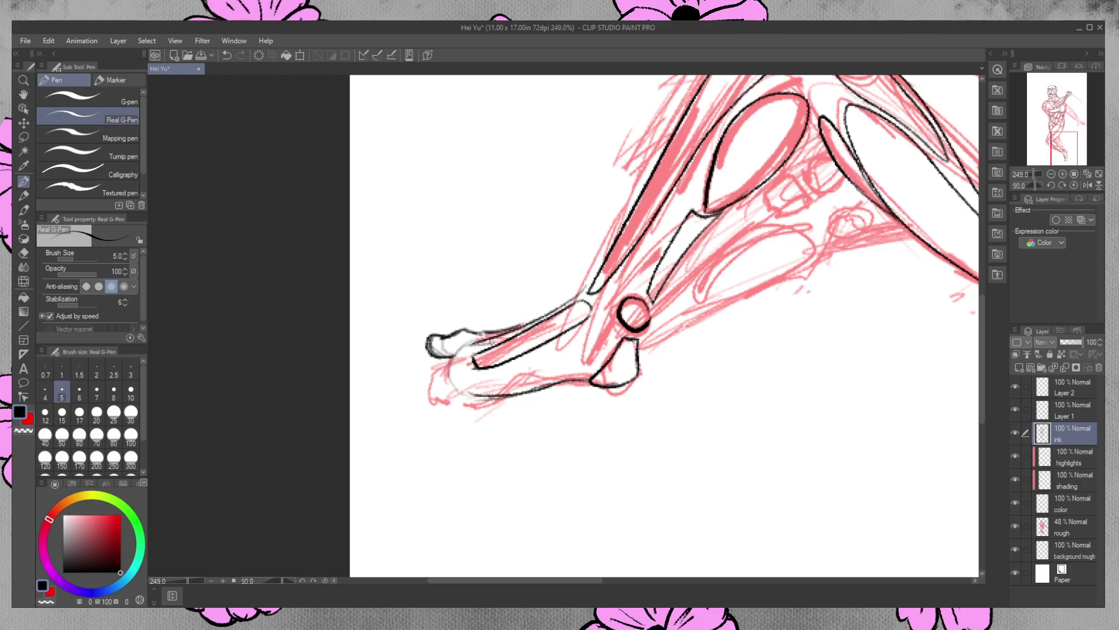
Erase the long instep shape together with most of the contour line running above it
{"action": "left_click", "coordinate": [23, 253]}
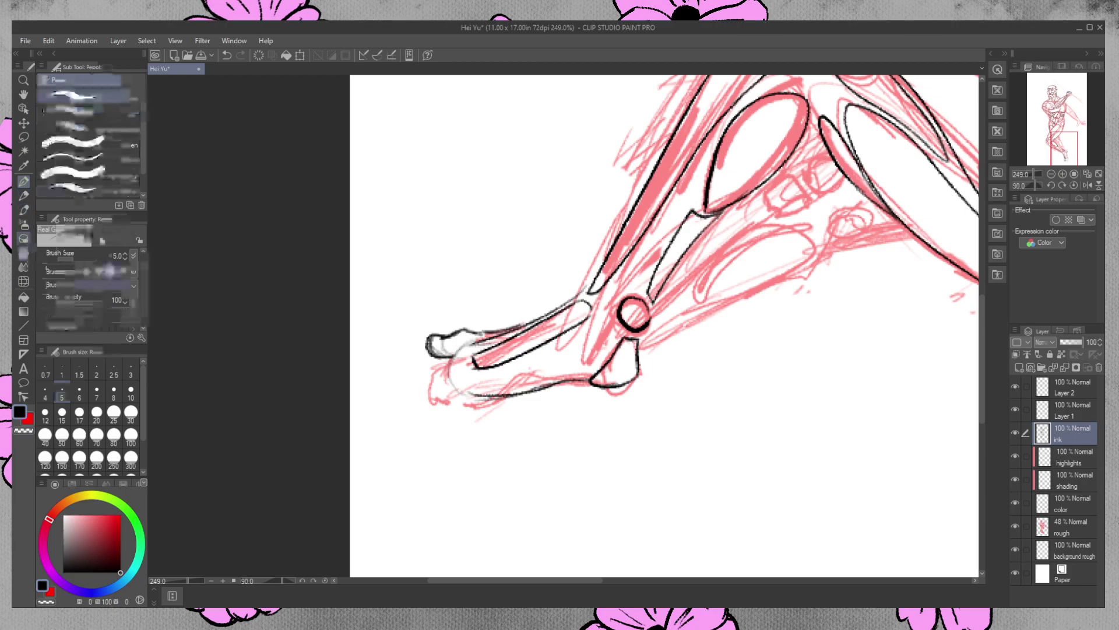
{"action": "mouse_move", "coordinate": [489, 341]}
{"action": "left_mouse_down"}
{"action": "mouse_move", "coordinate": [481, 365]}
{"action": "mouse_move", "coordinate": [544, 319]}
{"action": "mouse_move", "coordinate": [559, 327]}
{"action": "mouse_move", "coordinate": [536, 329]}
{"action": "mouse_move", "coordinate": [501, 362]}
{"action": "mouse_move", "coordinate": [563, 332]}
{"action": "mouse_move", "coordinate": [583, 317]}
{"action": "mouse_move", "coordinate": [580, 303]}
{"action": "mouse_move", "coordinate": [578, 327]}
{"action": "left_mouse_up"}
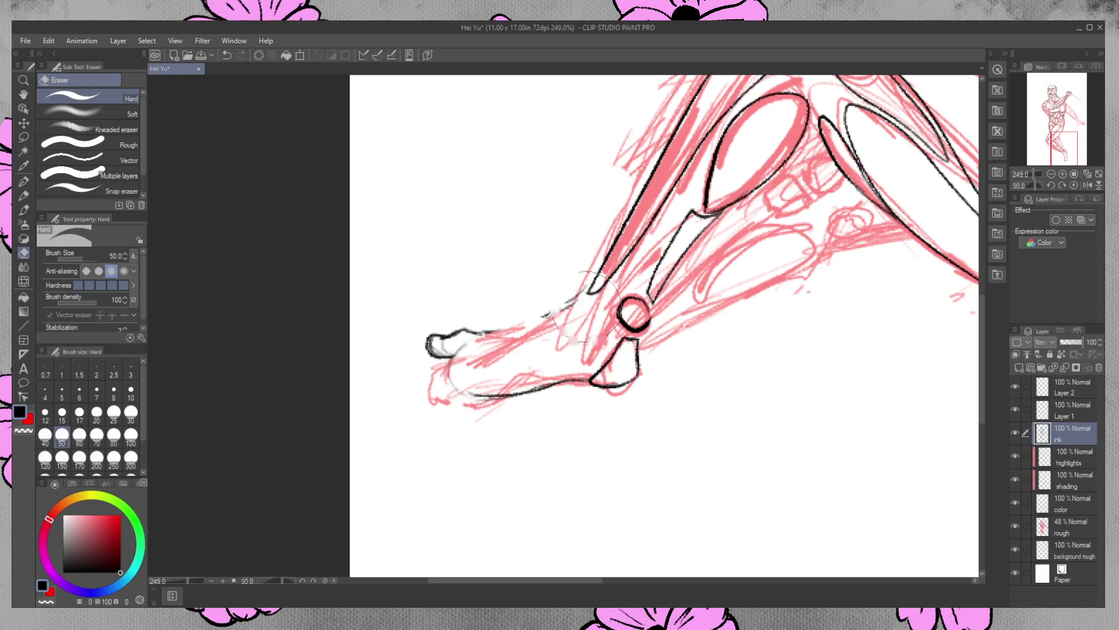
{"action": "left_click_drag", "start_coordinate": [585, 376], "coordinate": [605, 396]}
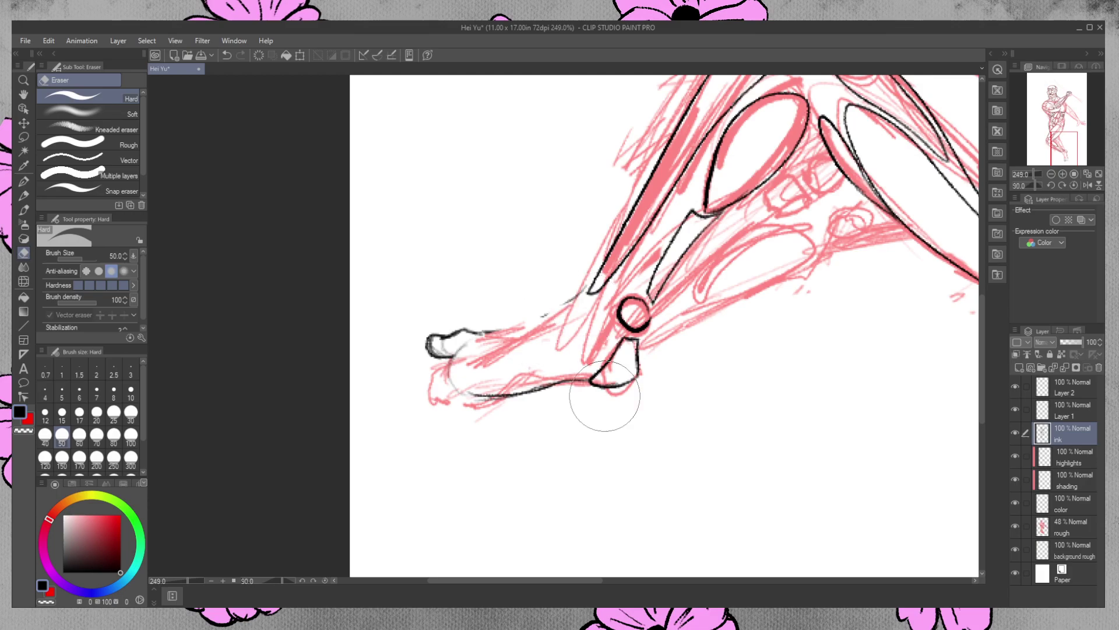
Sketch light guide lines for the toe joints and a long curve along the side of the foot to the ankle
{"action": "key", "text": "p"}
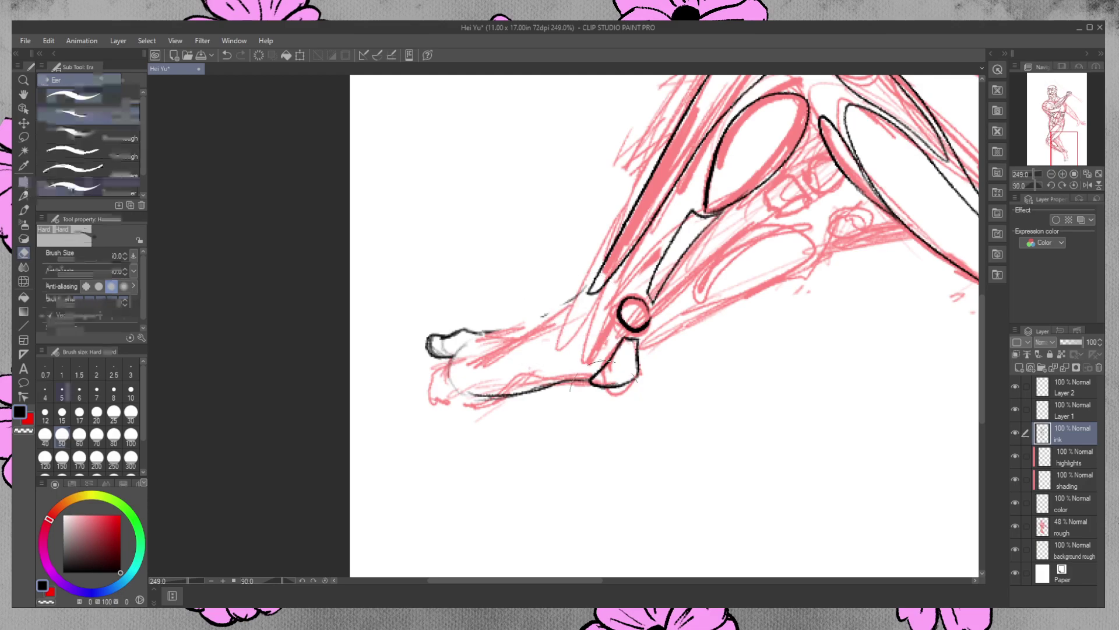
{"action": "mouse_move", "coordinate": [475, 343]}
{"action": "left_mouse_down"}
{"action": "mouse_move", "coordinate": [493, 408]}
{"action": "mouse_move", "coordinate": [434, 338]}
{"action": "left_mouse_up"}
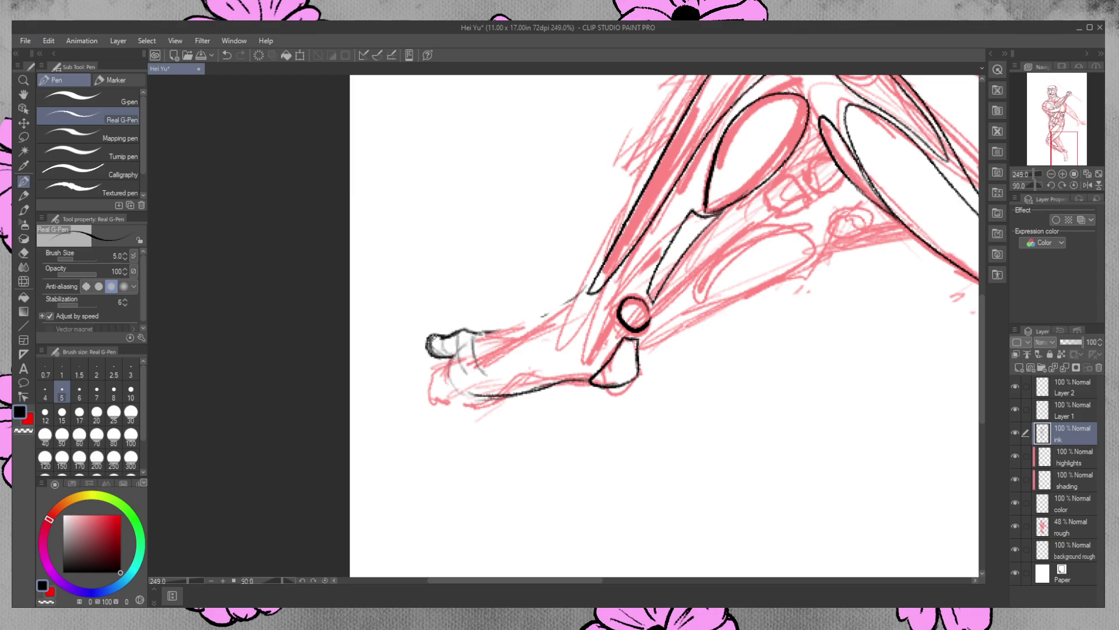
{"action": "mouse_move", "coordinate": [438, 398]}
{"action": "left_mouse_down"}
{"action": "mouse_move", "coordinate": [429, 353]}
{"action": "mouse_move", "coordinate": [497, 376]}
{"action": "mouse_move", "coordinate": [583, 351]}
{"action": "mouse_move", "coordinate": [525, 375]}
{"action": "mouse_move", "coordinate": [466, 380]}
{"action": "mouse_move", "coordinate": [598, 343]}
{"action": "mouse_move", "coordinate": [602, 301]}
{"action": "mouse_move", "coordinate": [579, 297]}
{"action": "mouse_move", "coordinate": [548, 321]}
{"action": "left_mouse_up"}
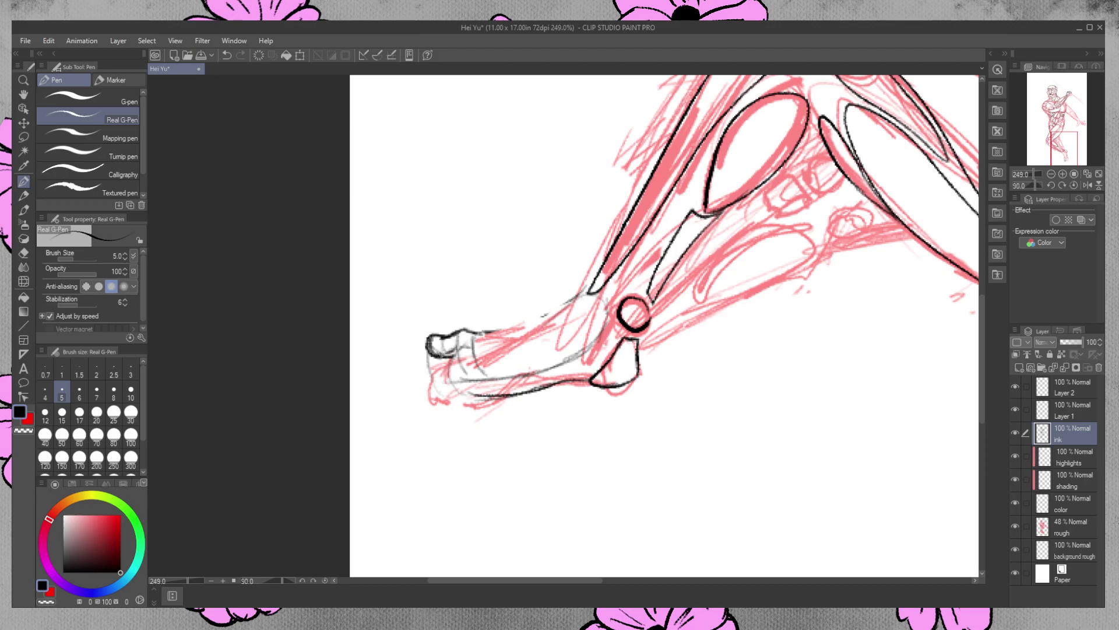
Ink the second toe beneath the first, erasing the rough stroke and redrawing its outline more cleanly
{"action": "left_click_drag", "start_coordinate": [429, 357], "coordinate": [449, 352]}
{"action": "key", "text": "e"}
{"action": "left_click_drag", "start_coordinate": [434, 356], "coordinate": [464, 352]}
{"action": "left_click", "coordinate": [23, 181]}
{"action": "left_click_drag", "start_coordinate": [429, 355], "coordinate": [436, 371]}
{"action": "left_click_drag", "start_coordinate": [433, 363], "coordinate": [428, 371]}
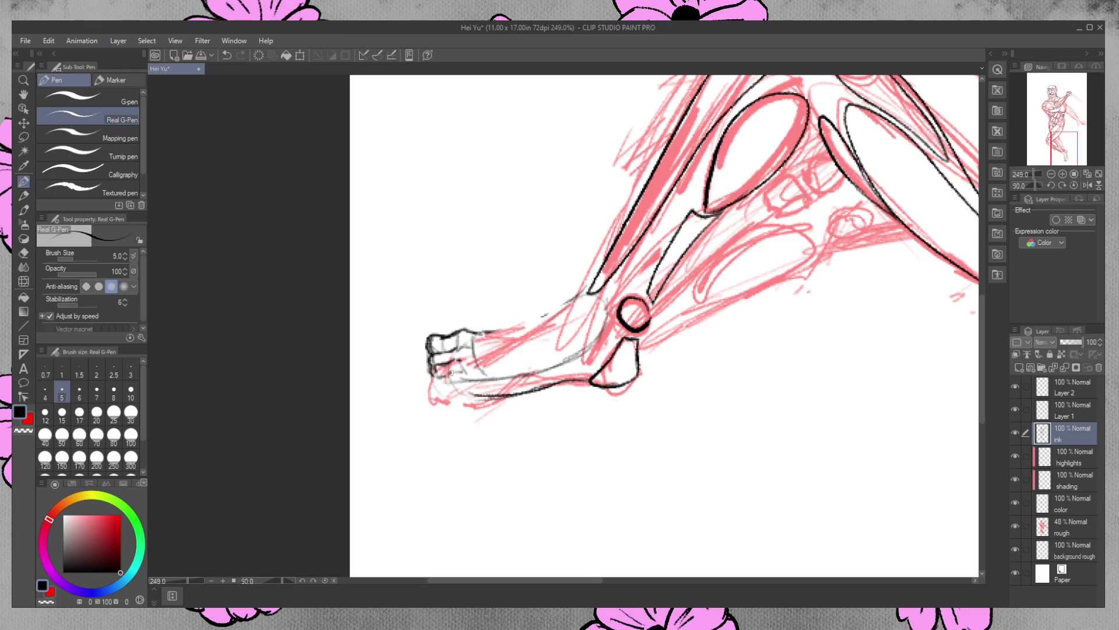
Ink the remaining smaller toes and undo the strokes joining the last toe to the sole
{"action": "mouse_move", "coordinate": [460, 371]}
{"action": "left_mouse_down"}
{"action": "mouse_move", "coordinate": [435, 378]}
{"action": "mouse_move", "coordinate": [438, 388]}
{"action": "left_mouse_up"}
{"action": "left_click_drag", "start_coordinate": [439, 395], "coordinate": [517, 397]}
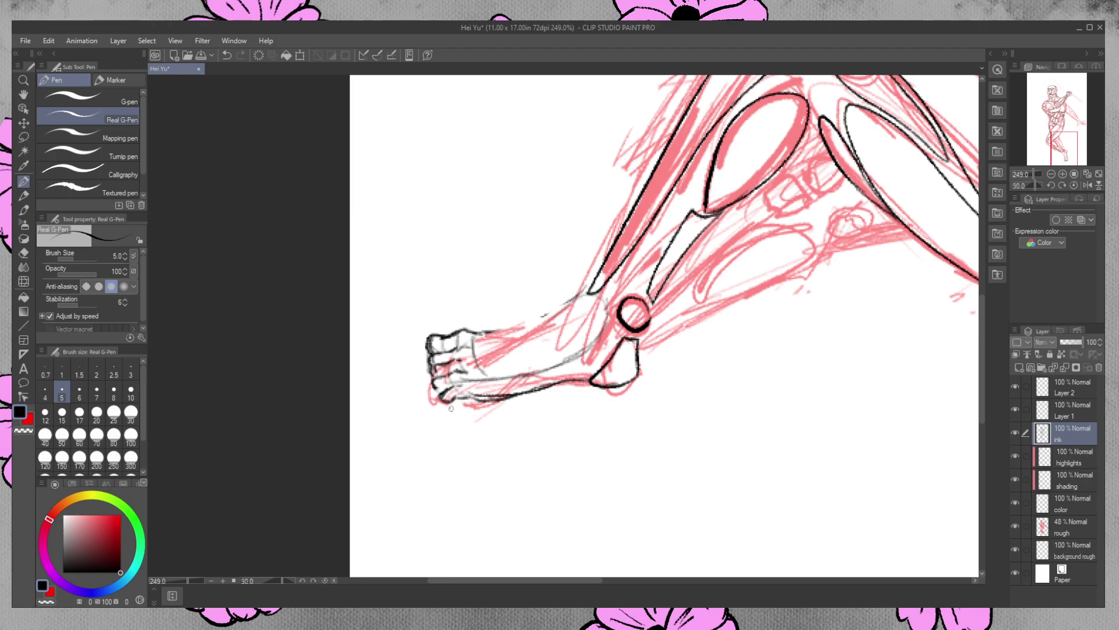
{"action": "key", "text": "ctrl+z"}
{"action": "key", "text": "ctrl+z"}
{"action": "key", "text": "ctrl+z"}
{"action": "left_click_drag", "start_coordinate": [468, 394], "coordinate": [454, 408]}
{"action": "key", "text": "ctrl+z"}
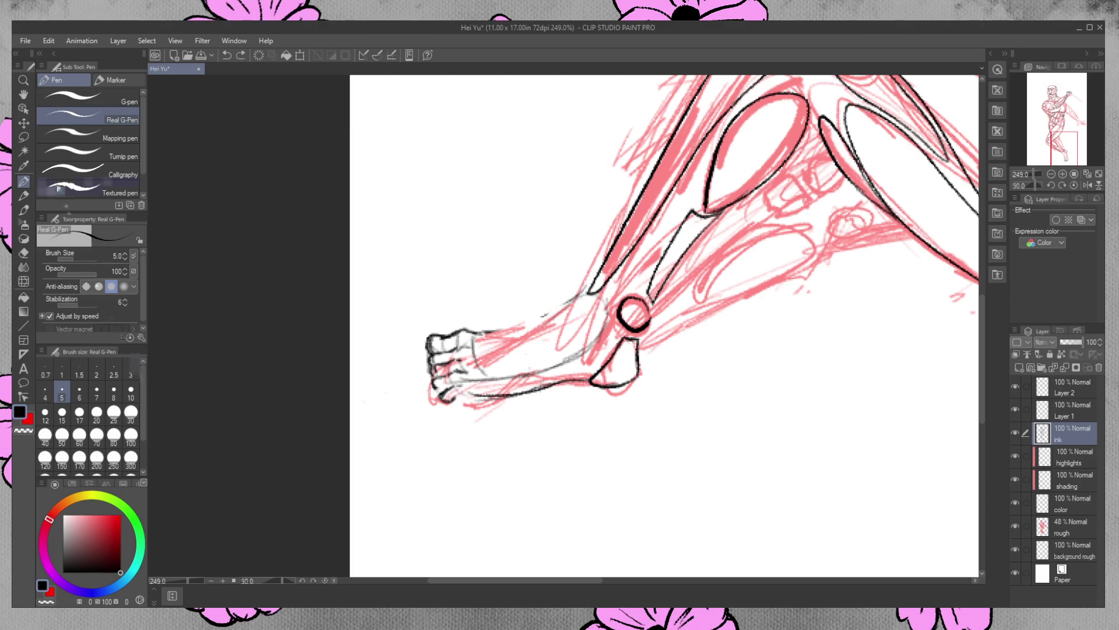
{"action": "left_click", "coordinate": [24, 138]}
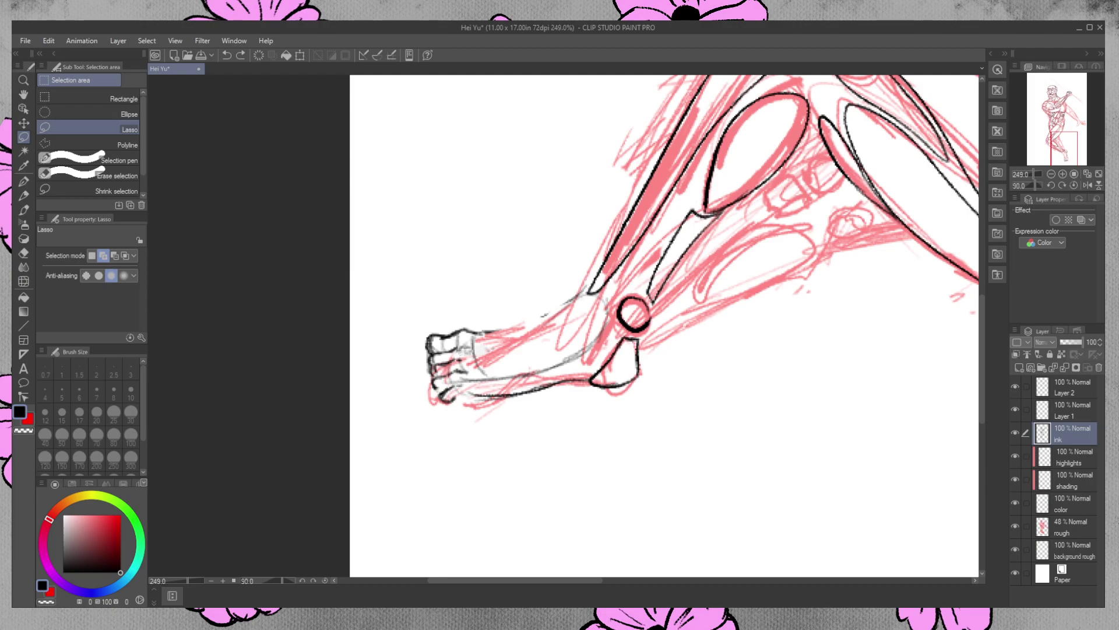
{"action": "mouse_move", "coordinate": [451, 345]}
{"action": "left_mouse_down"}
{"action": "mouse_move", "coordinate": [433, 341]}
{"action": "mouse_move", "coordinate": [431, 354]}
{"action": "mouse_move", "coordinate": [430, 345]}
{"action": "left_mouse_up"}
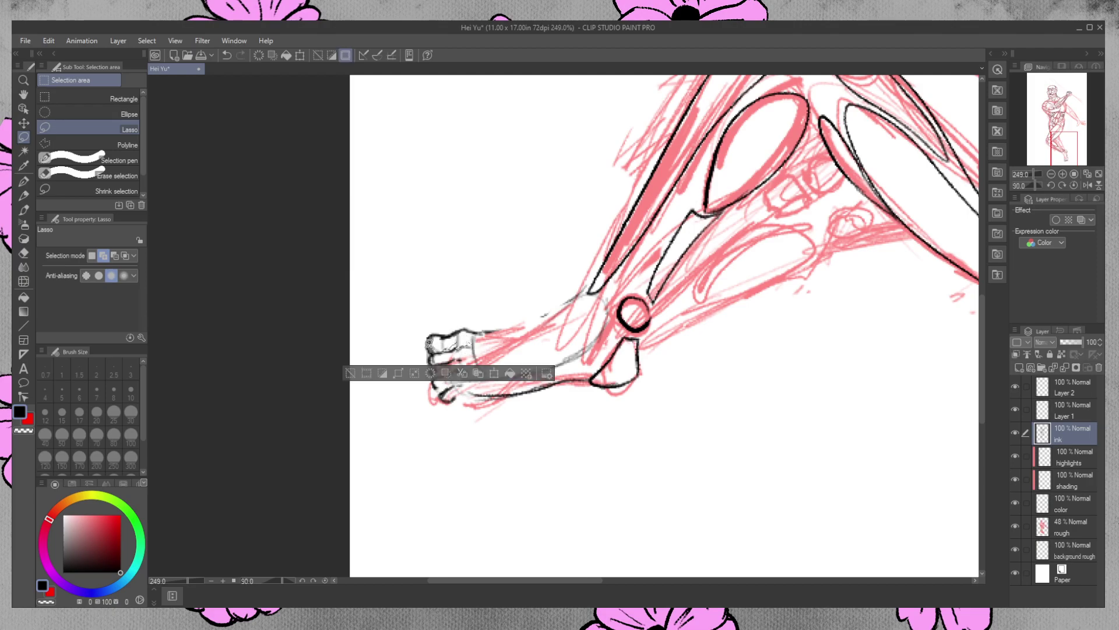
{"action": "key", "text": "ctrl+d"}
{"action": "mouse_move", "coordinate": [466, 354]}
{"action": "left_mouse_down"}
{"action": "mouse_move", "coordinate": [430, 369]}
{"action": "mouse_move", "coordinate": [471, 356]}
{"action": "left_mouse_up"}
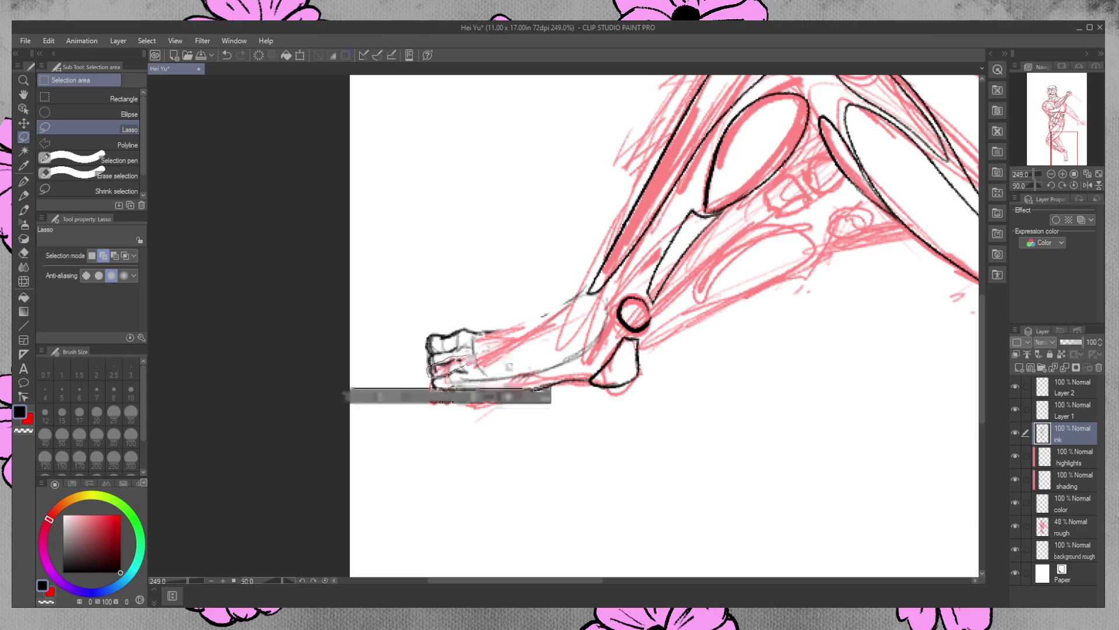
{"action": "key", "text": "ctrl+d"}
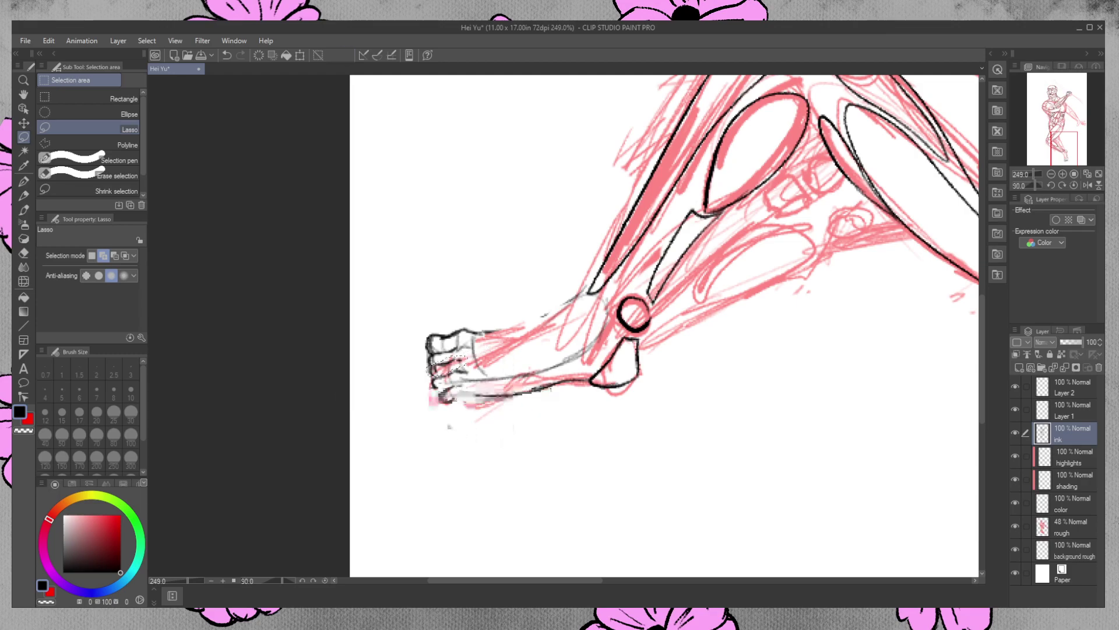
Lasso the lowest toe, move it slightly away from its neighbour with a transform, and clear the selection
{"action": "mouse_move", "coordinate": [454, 381]}
{"action": "left_mouse_down"}
{"action": "mouse_move", "coordinate": [438, 396]}
{"action": "mouse_move", "coordinate": [458, 404]}
{"action": "mouse_move", "coordinate": [478, 376]}
{"action": "left_mouse_up"}
{"action": "left_click", "coordinate": [497, 425]}
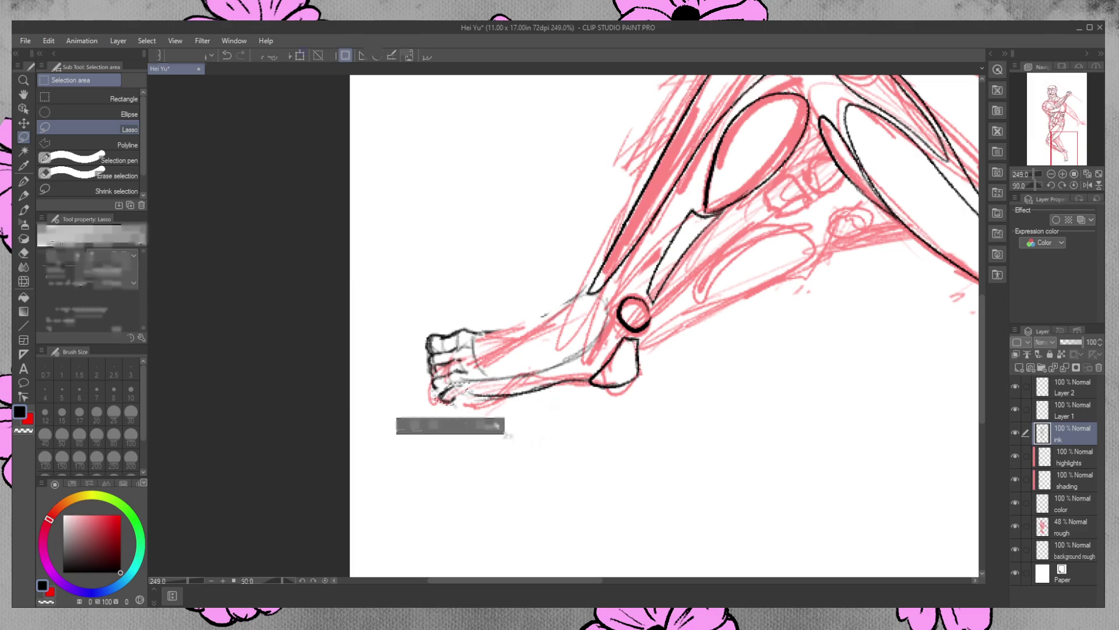
{"action": "left_click_drag", "start_coordinate": [467, 400], "coordinate": [465, 405]}
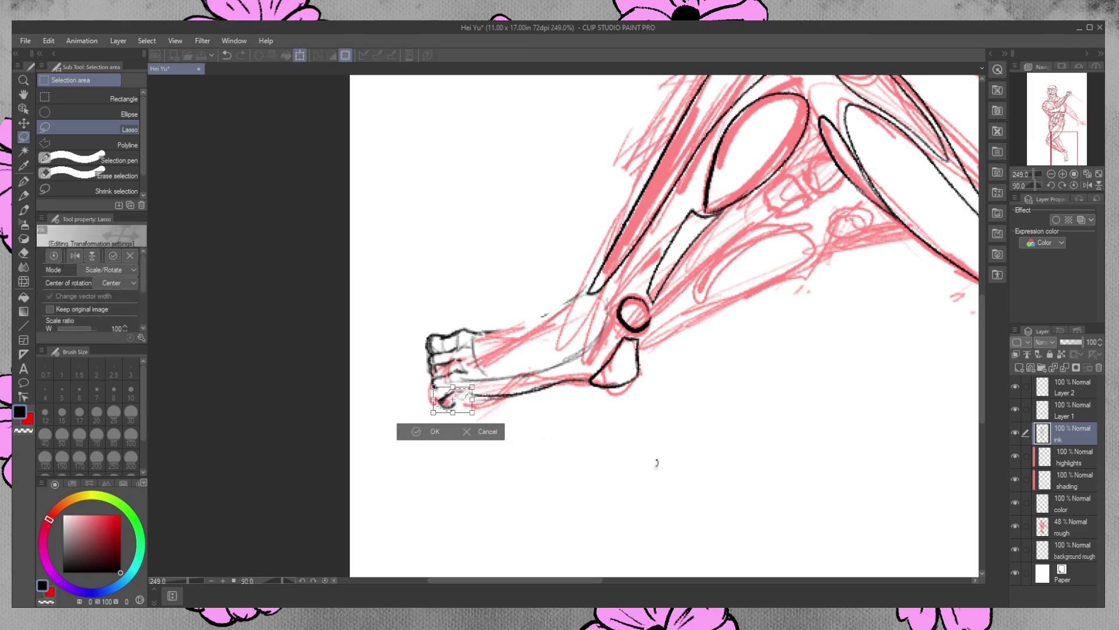
{"action": "key", "text": "Return"}
{"action": "key", "text": "ctrl+d"}
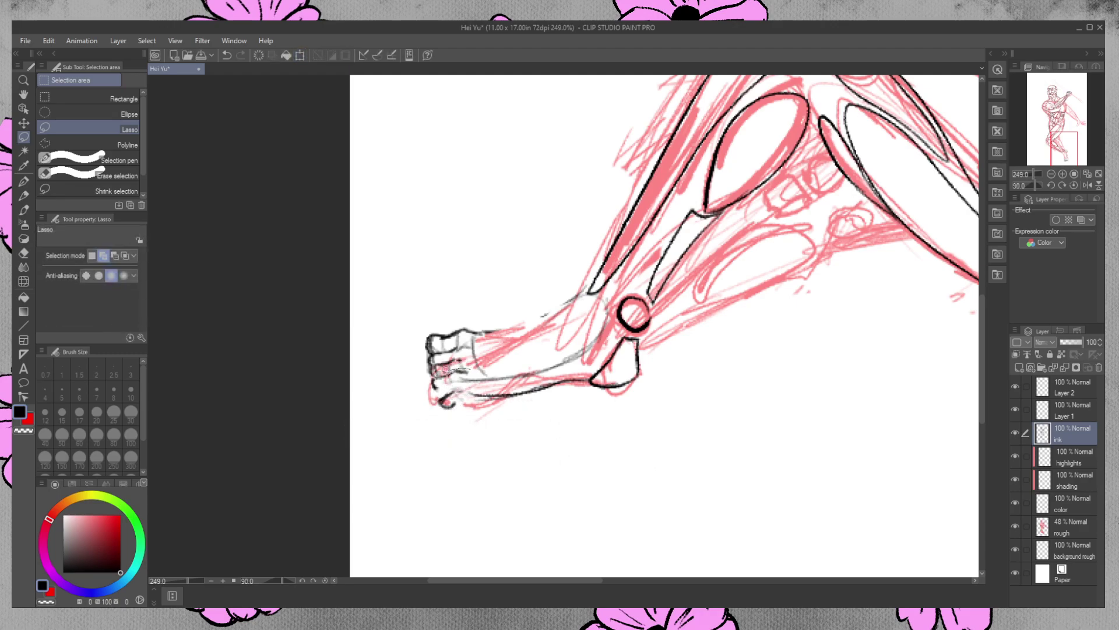
Lasso the lower toes, adjust their placement with a transform, and clear the selection
{"action": "left_click_drag", "start_coordinate": [476, 369], "coordinate": [462, 385]}
{"action": "key", "text": "ctrl+t"}
{"action": "key", "text": "Return"}
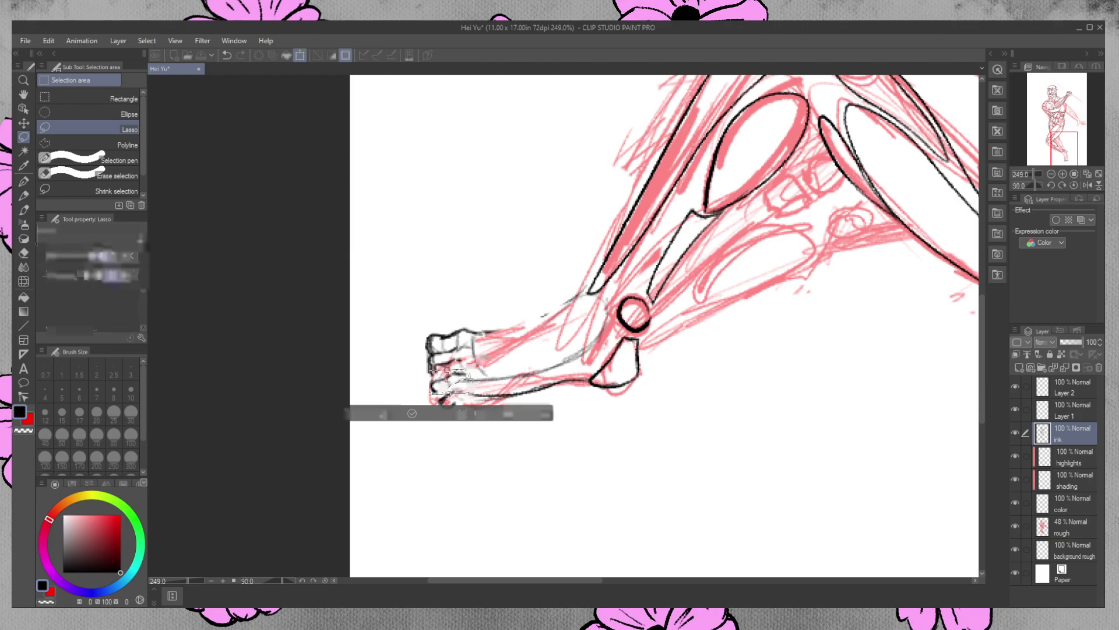
{"action": "key", "text": "ctrl+d"}
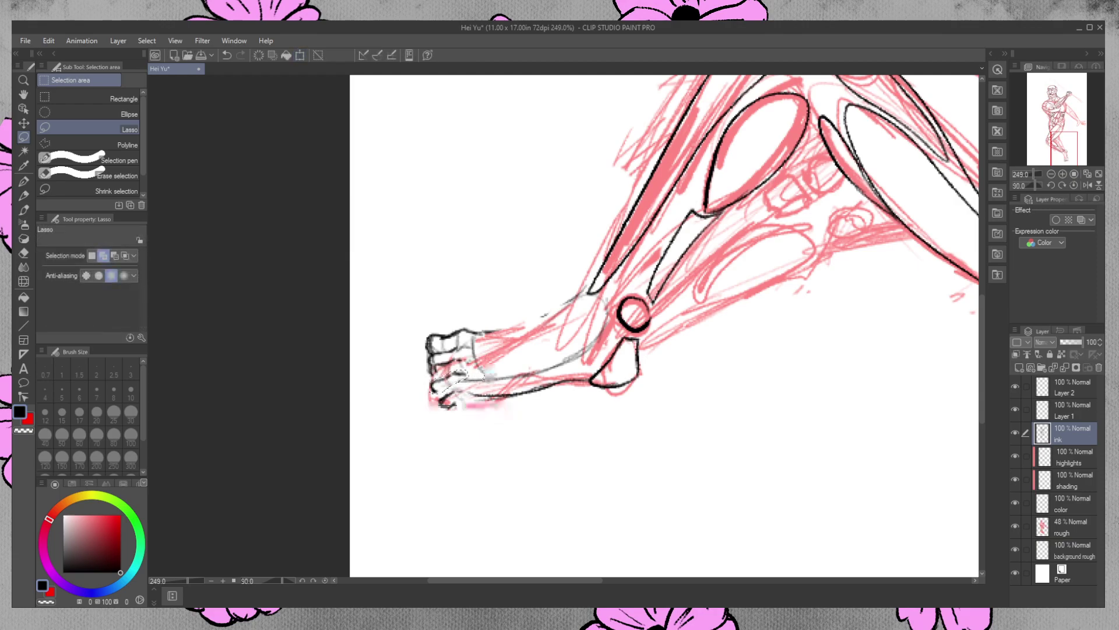
Lasso the middle toes, nudge them with a Scale/Rotate transform to even the spacing, and clear the selection
{"action": "mouse_move", "coordinate": [460, 356]}
{"action": "left_mouse_down"}
{"action": "mouse_move", "coordinate": [429, 370]}
{"action": "mouse_move", "coordinate": [464, 365]}
{"action": "left_mouse_up"}
{"action": "key", "text": "ctrl+t"}
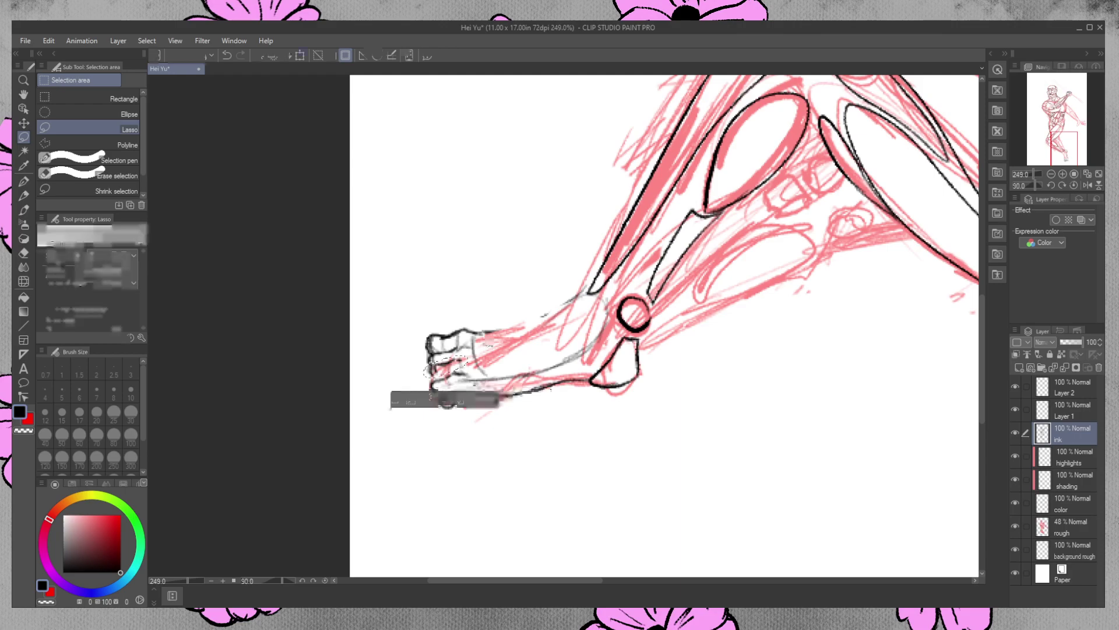
{"action": "left_click_drag", "start_coordinate": [458, 374], "coordinate": [473, 358]}
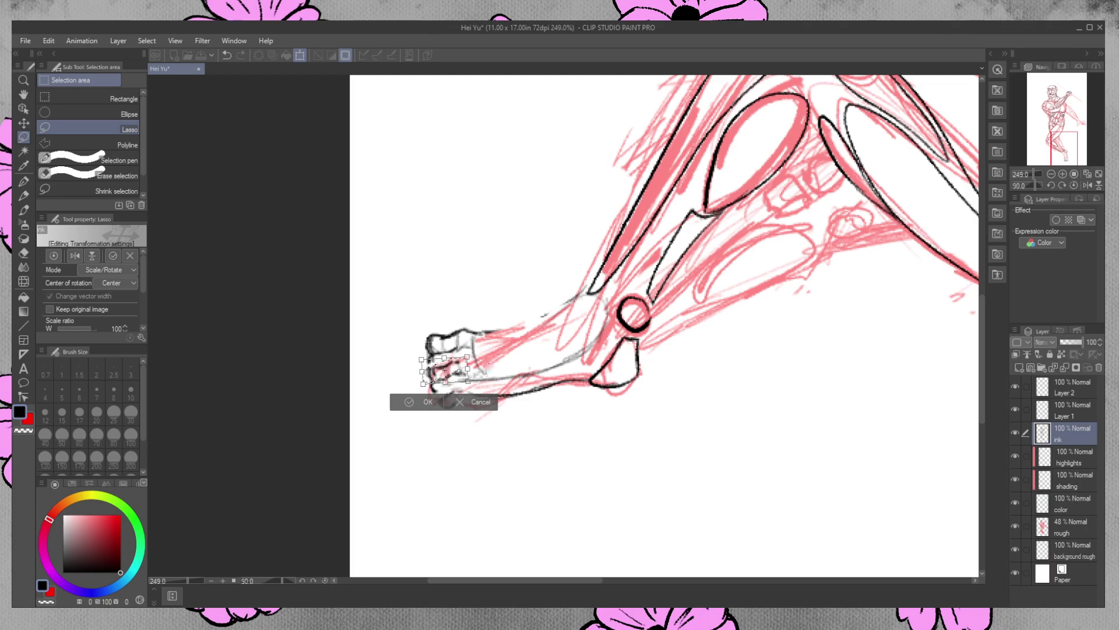
{"action": "key", "text": "Return"}
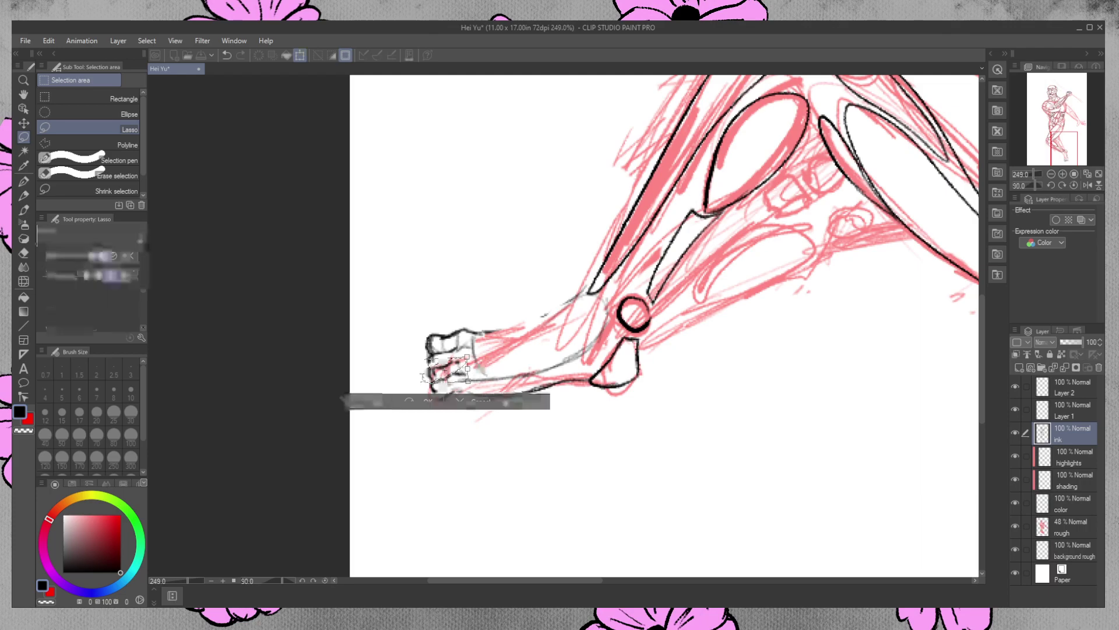
{"action": "key", "text": "ctrl+d"}
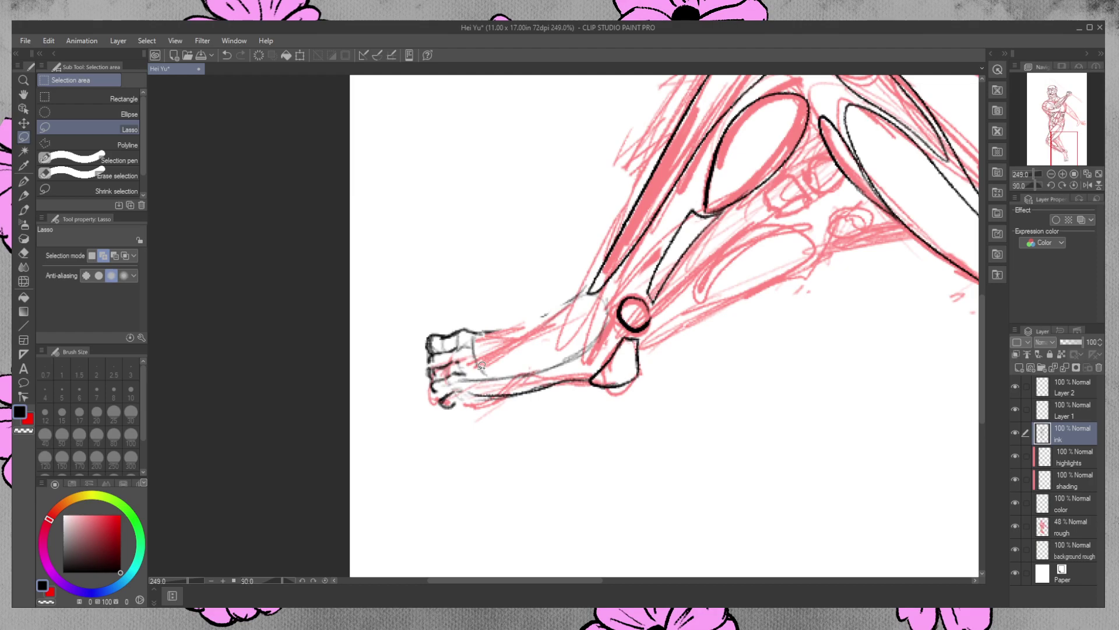
Erase the old inked sole line between the smallest toe and the heel with the Hard eraser
{"action": "left_click", "coordinate": [23, 182]}
{"action": "left_click", "coordinate": [24, 253]}
{"action": "left_click_drag", "start_coordinate": [475, 398], "coordinate": [554, 404]}
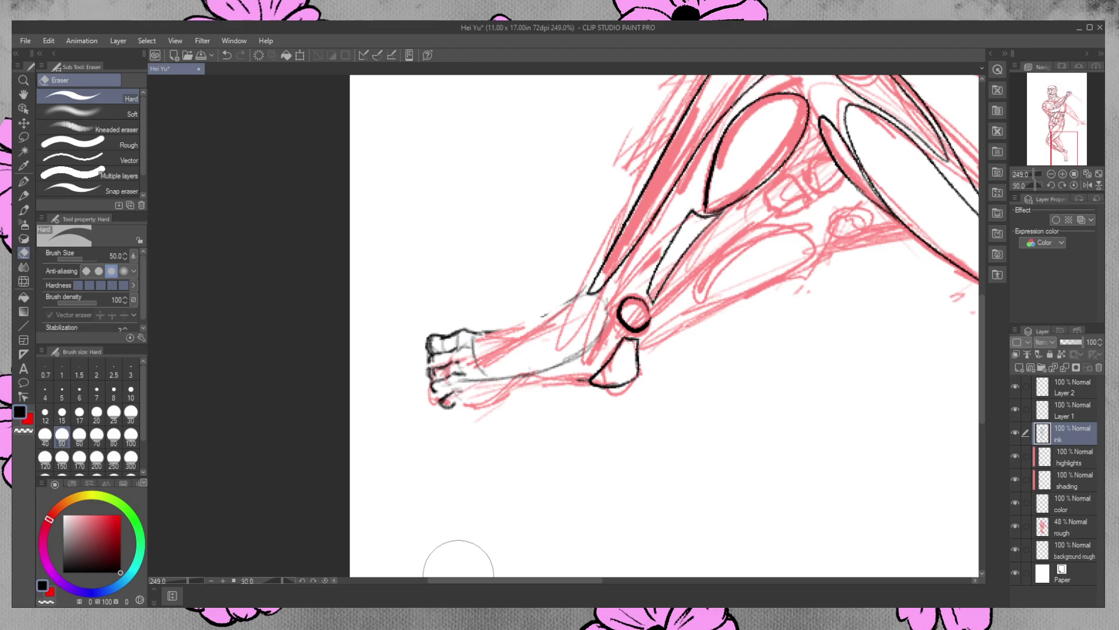
Hide the rough layer and draw the foot's upper contour and the rounded heel with the Real G-Pen
{"action": "left_click", "coordinate": [23, 181]}
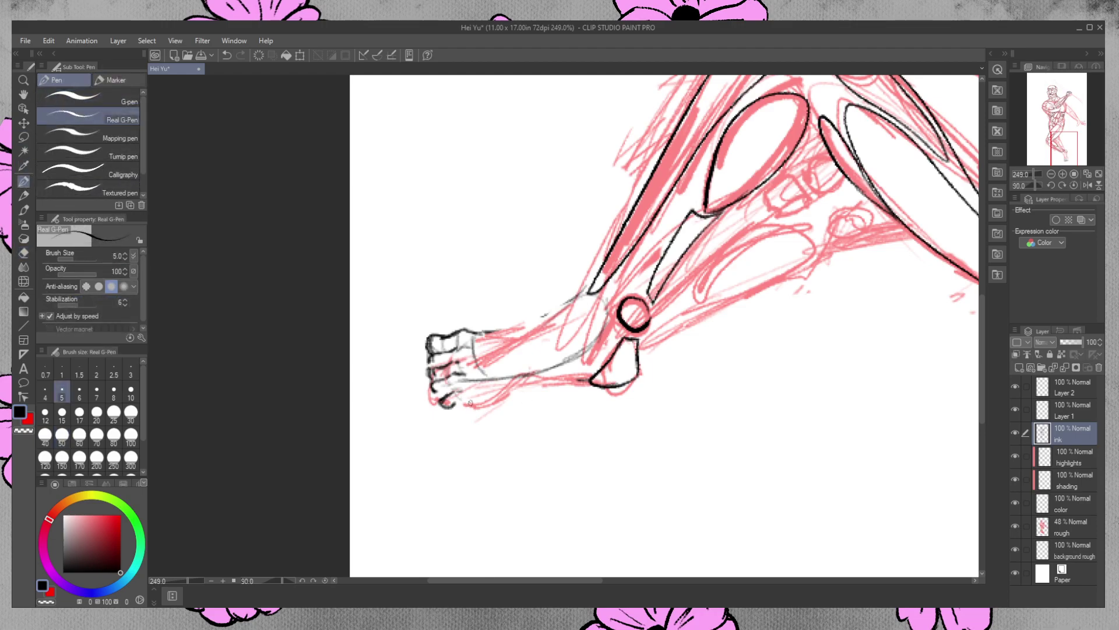
{"action": "left_click", "coordinate": [1016, 525]}
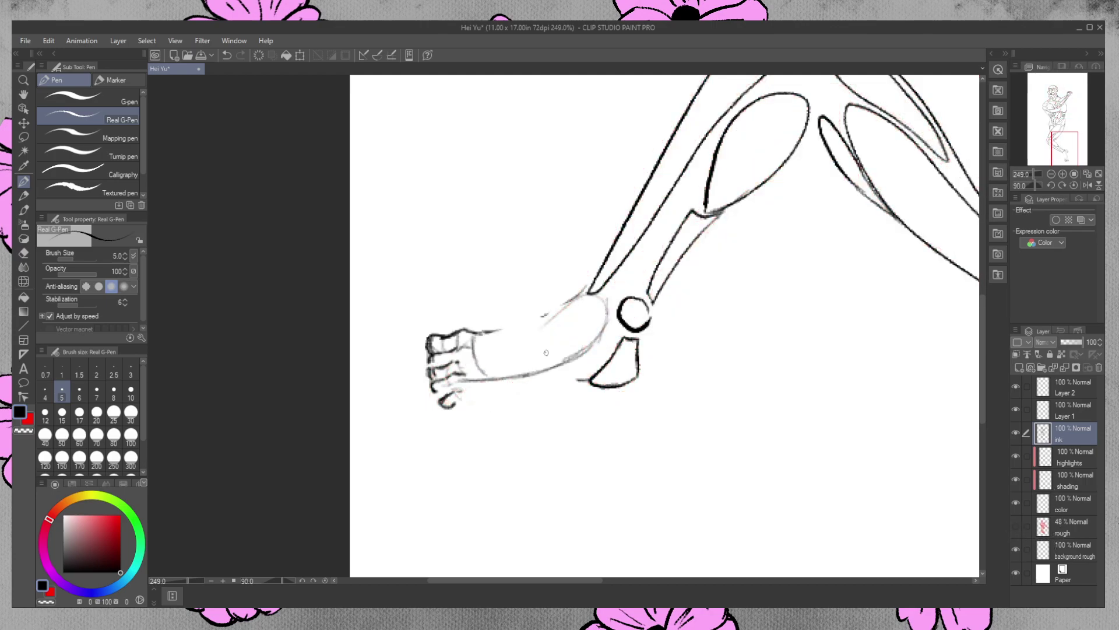
{"action": "left_click_drag", "start_coordinate": [590, 281], "coordinate": [492, 330]}
{"action": "mouse_move", "coordinate": [567, 300]}
{"action": "left_mouse_down"}
{"action": "mouse_move", "coordinate": [531, 319]}
{"action": "mouse_move", "coordinate": [588, 281]}
{"action": "mouse_move", "coordinate": [549, 316]}
{"action": "mouse_move", "coordinate": [479, 332]}
{"action": "left_mouse_up"}
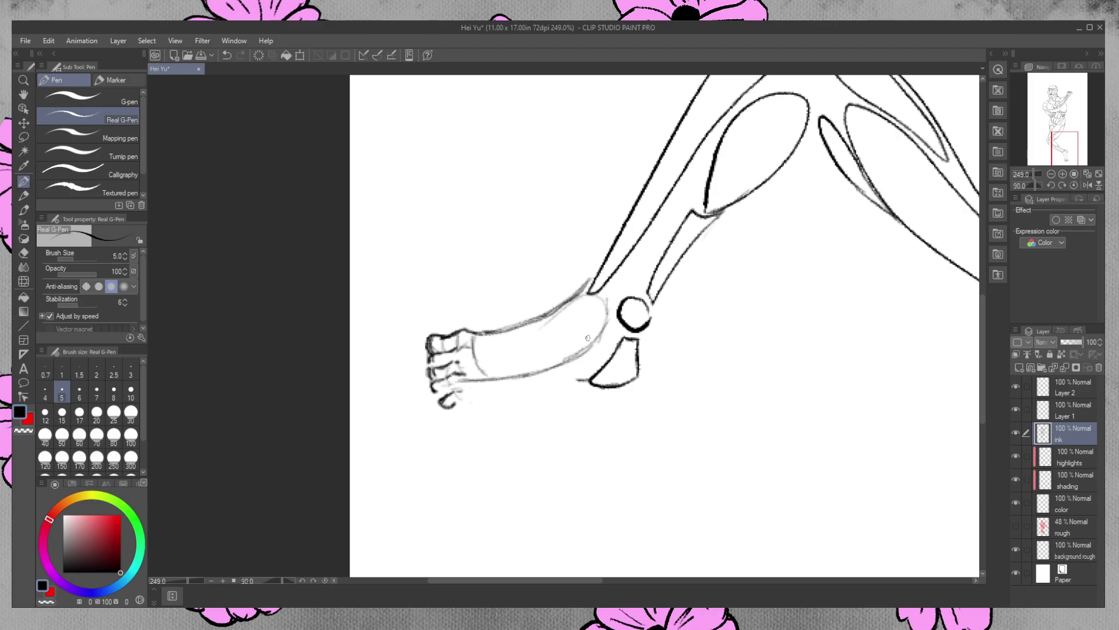
{"action": "left_click_drag", "start_coordinate": [595, 398], "coordinate": [633, 380]}
{"action": "mouse_move", "coordinate": [641, 335]}
{"action": "left_mouse_down"}
{"action": "mouse_move", "coordinate": [631, 392]}
{"action": "mouse_move", "coordinate": [605, 399]}
{"action": "mouse_move", "coordinate": [630, 394]}
{"action": "mouse_move", "coordinate": [576, 380]}
{"action": "mouse_move", "coordinate": [597, 395]}
{"action": "mouse_move", "coordinate": [635, 382]}
{"action": "left_mouse_up"}
{"action": "left_click_drag", "start_coordinate": [480, 411], "coordinate": [560, 382]}
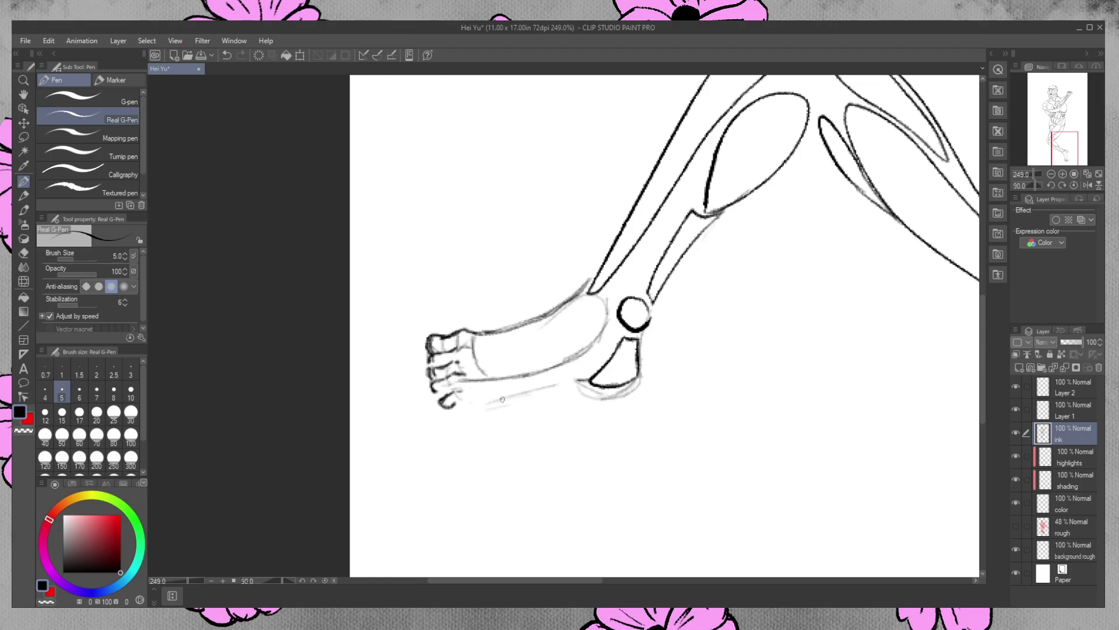
{"action": "mouse_move", "coordinate": [489, 401]}
{"action": "left_mouse_down"}
{"action": "mouse_move", "coordinate": [553, 395]}
{"action": "mouse_move", "coordinate": [470, 400]}
{"action": "mouse_move", "coordinate": [551, 394]}
{"action": "left_mouse_up"}
{"action": "left_click_drag", "start_coordinate": [513, 395], "coordinate": [581, 396]}
{"action": "key", "text": "ctrl+z"}
{"action": "key", "text": "ctrl+z"}
{"action": "key", "text": "ctrl+z"}
{"action": "key", "text": "ctrl+z"}
Draw the ball of the foot behind the smallest toe and sketch the sole line back to the heel
{"action": "mouse_move", "coordinate": [475, 397]}
{"action": "left_mouse_down"}
{"action": "mouse_move", "coordinate": [484, 402]}
{"action": "mouse_move", "coordinate": [492, 374]}
{"action": "mouse_move", "coordinate": [489, 400]}
{"action": "left_mouse_up"}
{"action": "mouse_move", "coordinate": [466, 400]}
{"action": "left_mouse_down"}
{"action": "mouse_move", "coordinate": [480, 408]}
{"action": "mouse_move", "coordinate": [498, 386]}
{"action": "mouse_move", "coordinate": [496, 400]}
{"action": "mouse_move", "coordinate": [466, 405]}
{"action": "left_mouse_up"}
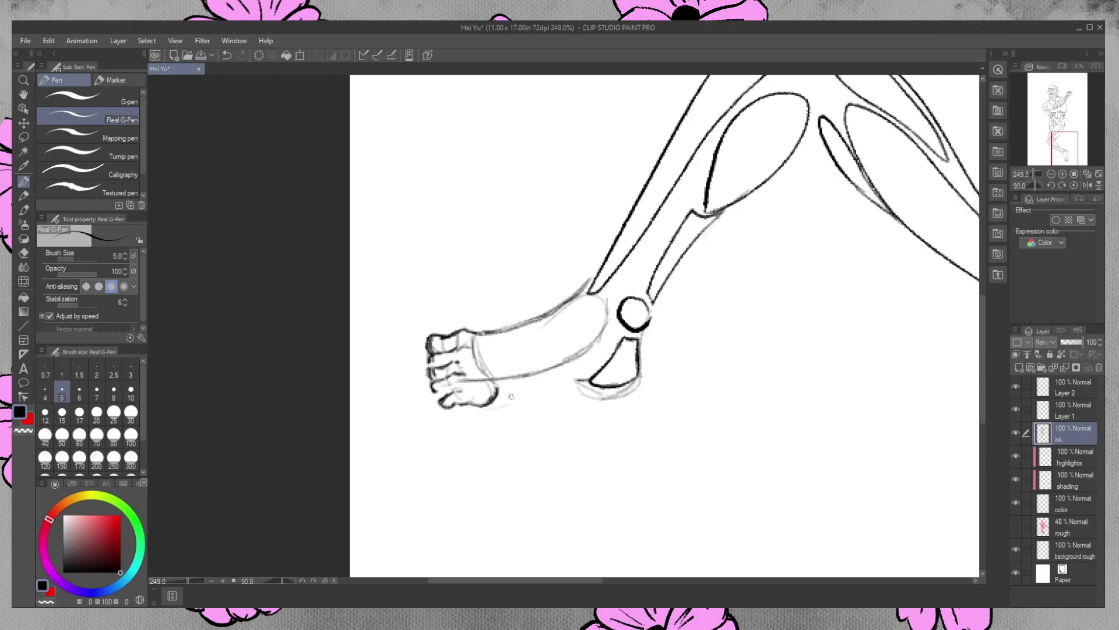
{"action": "left_click_drag", "start_coordinate": [493, 401], "coordinate": [618, 379]}
{"action": "mouse_move", "coordinate": [500, 397]}
{"action": "left_mouse_down"}
{"action": "mouse_move", "coordinate": [599, 386]}
{"action": "mouse_move", "coordinate": [582, 387]}
{"action": "mouse_move", "coordinate": [632, 397]}
{"action": "left_mouse_up"}
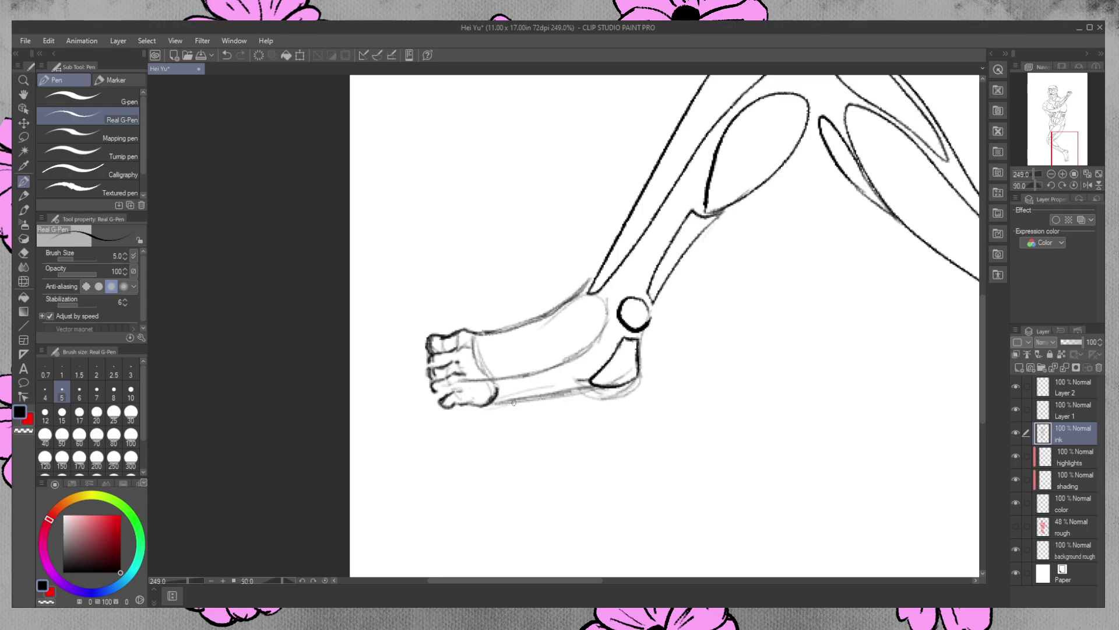
Darken the sole line and the curve around the heel with heavier ink strokes
{"action": "mouse_move", "coordinate": [492, 405]}
{"action": "left_mouse_down"}
{"action": "mouse_move", "coordinate": [588, 383]}
{"action": "mouse_move", "coordinate": [577, 388]}
{"action": "mouse_move", "coordinate": [627, 395]}
{"action": "mouse_move", "coordinate": [633, 382]}
{"action": "mouse_move", "coordinate": [617, 395]}
{"action": "mouse_move", "coordinate": [597, 392]}
{"action": "mouse_move", "coordinate": [641, 372]}
{"action": "mouse_move", "coordinate": [596, 392]}
{"action": "mouse_move", "coordinate": [619, 395]}
{"action": "mouse_move", "coordinate": [642, 368]}
{"action": "left_mouse_up"}
{"action": "left_click_drag", "start_coordinate": [646, 330], "coordinate": [632, 374]}
{"action": "mouse_move", "coordinate": [641, 342]}
{"action": "left_mouse_down"}
{"action": "mouse_move", "coordinate": [626, 388]}
{"action": "mouse_move", "coordinate": [551, 398]}
{"action": "mouse_move", "coordinate": [617, 396]}
{"action": "left_mouse_up"}
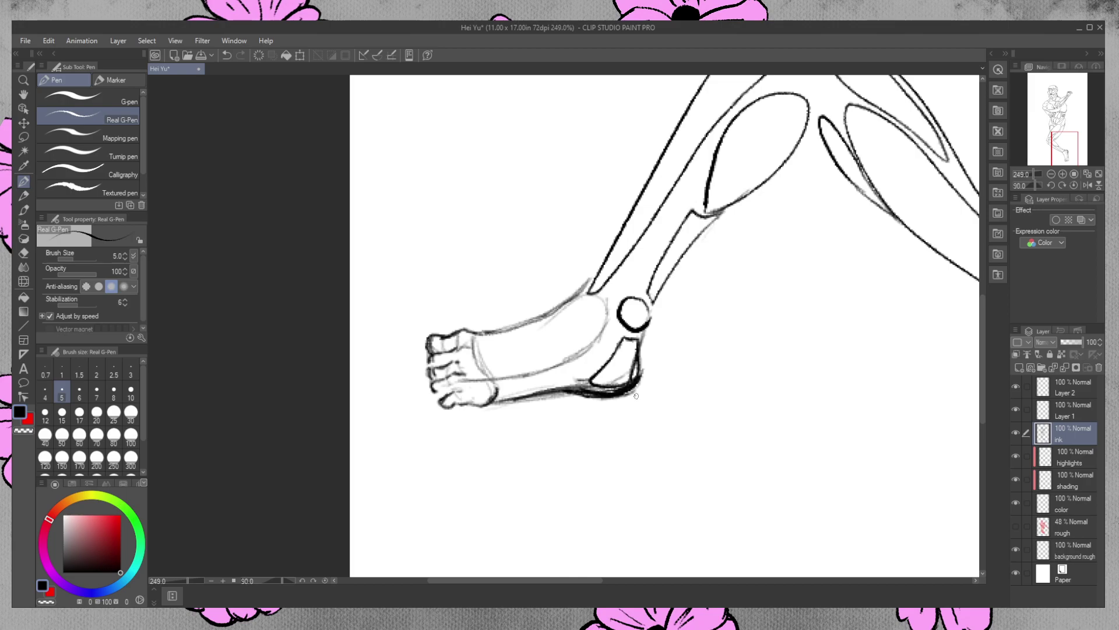
{"action": "mouse_move", "coordinate": [583, 291]}
{"action": "left_mouse_down"}
{"action": "mouse_move", "coordinate": [498, 334]}
{"action": "mouse_move", "coordinate": [578, 302]}
{"action": "left_mouse_up"}
Erase the inner heel pad outline and the stray strokes beneath the sole
{"action": "key", "text": "e"}
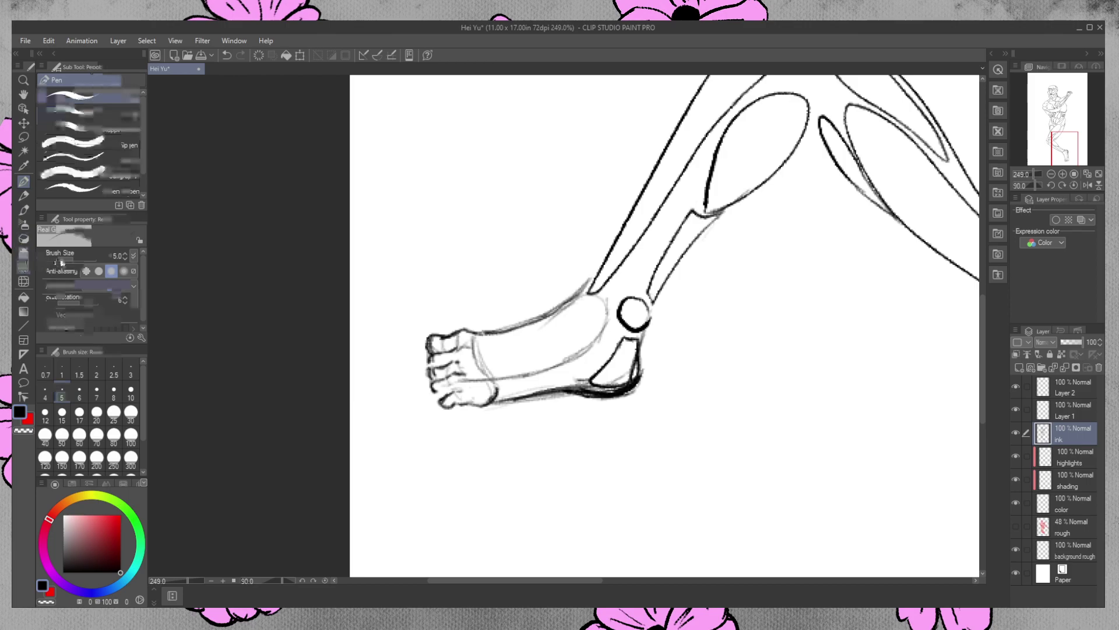
{"action": "mouse_move", "coordinate": [631, 371]}
{"action": "left_mouse_down"}
{"action": "mouse_move", "coordinate": [633, 339]}
{"action": "mouse_move", "coordinate": [601, 349]}
{"action": "mouse_move", "coordinate": [579, 383]}
{"action": "mouse_move", "coordinate": [606, 396]}
{"action": "mouse_move", "coordinate": [612, 375]}
{"action": "mouse_move", "coordinate": [646, 359]}
{"action": "mouse_move", "coordinate": [637, 400]}
{"action": "mouse_move", "coordinate": [625, 397]}
{"action": "left_mouse_up"}
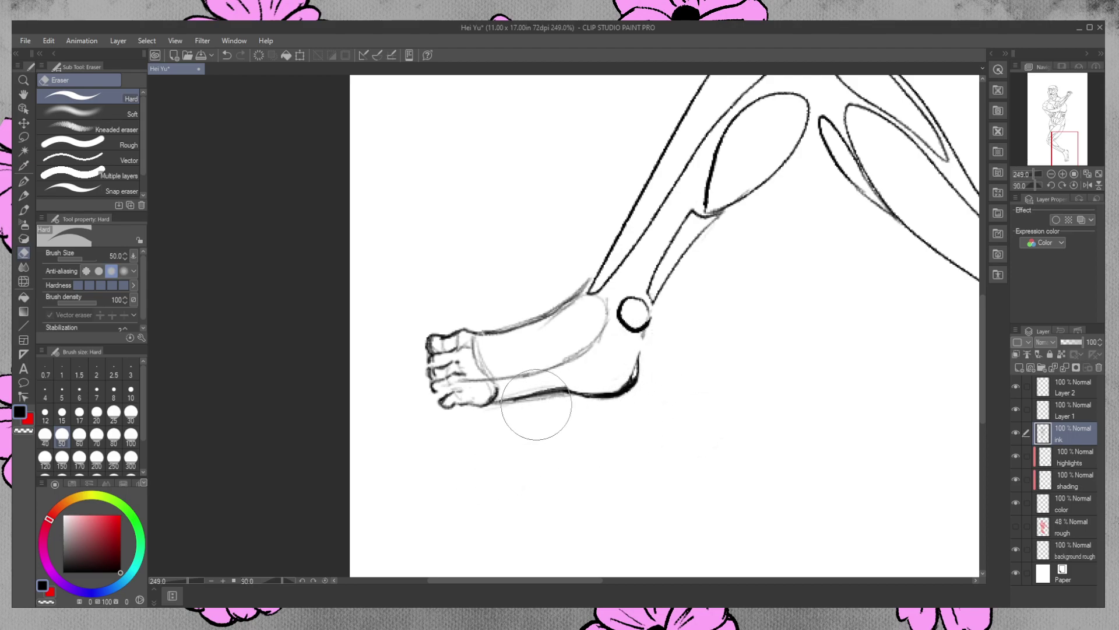
{"action": "left_click_drag", "start_coordinate": [552, 397], "coordinate": [502, 411]}
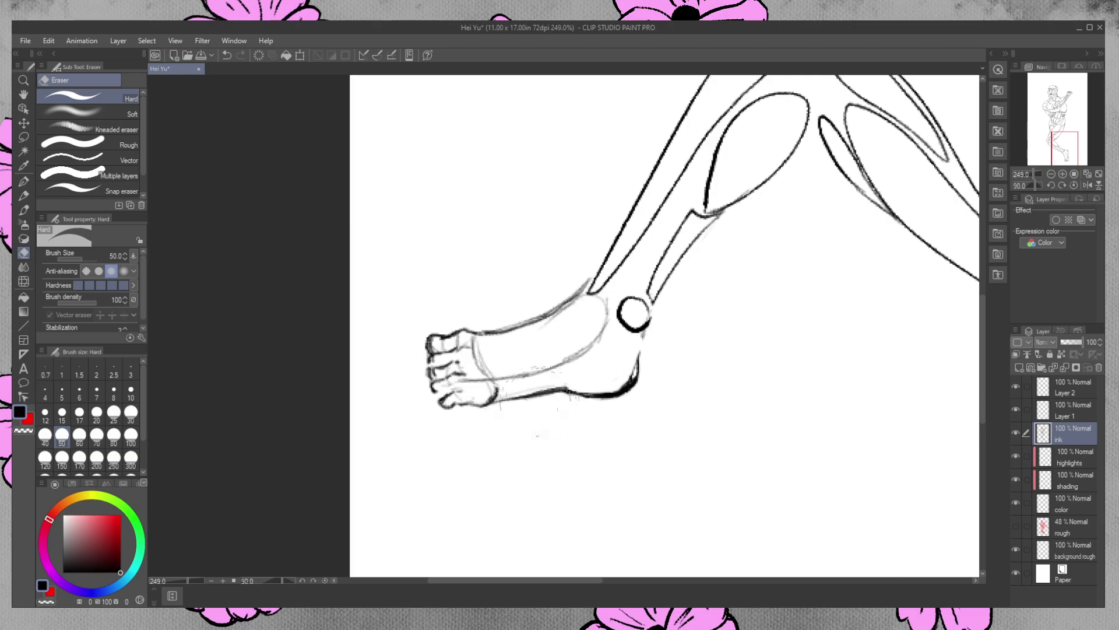
{"action": "left_click_drag", "start_coordinate": [523, 395], "coordinate": [552, 388]}
Erase the guide lines inside the foot and thin the instep, heel and ankle circle lines
{"action": "left_click_drag", "start_coordinate": [499, 389], "coordinate": [457, 385]}
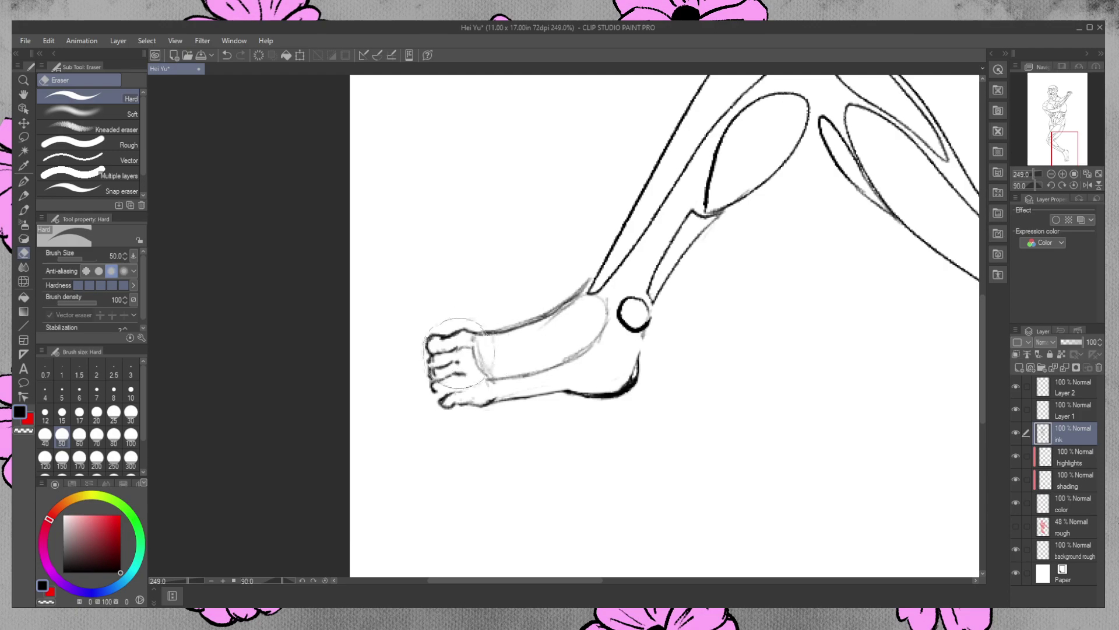
{"action": "mouse_move", "coordinate": [487, 350]}
{"action": "left_mouse_down"}
{"action": "mouse_move", "coordinate": [519, 383]}
{"action": "mouse_move", "coordinate": [488, 371]}
{"action": "mouse_move", "coordinate": [509, 380]}
{"action": "mouse_move", "coordinate": [493, 386]}
{"action": "mouse_move", "coordinate": [517, 376]}
{"action": "mouse_move", "coordinate": [490, 363]}
{"action": "mouse_move", "coordinate": [495, 399]}
{"action": "mouse_move", "coordinate": [458, 398]}
{"action": "mouse_move", "coordinate": [553, 392]}
{"action": "mouse_move", "coordinate": [568, 355]}
{"action": "mouse_move", "coordinate": [514, 376]}
{"action": "mouse_move", "coordinate": [545, 371]}
{"action": "mouse_move", "coordinate": [499, 398]}
{"action": "mouse_move", "coordinate": [630, 360]}
{"action": "mouse_move", "coordinate": [539, 376]}
{"action": "mouse_move", "coordinate": [573, 358]}
{"action": "mouse_move", "coordinate": [606, 313]}
{"action": "mouse_move", "coordinate": [603, 332]}
{"action": "mouse_move", "coordinate": [614, 297]}
{"action": "mouse_move", "coordinate": [591, 315]}
{"action": "mouse_move", "coordinate": [612, 299]}
{"action": "mouse_move", "coordinate": [577, 310]}
{"action": "mouse_move", "coordinate": [583, 300]}
{"action": "mouse_move", "coordinate": [545, 327]}
{"action": "mouse_move", "coordinate": [577, 302]}
{"action": "mouse_move", "coordinate": [544, 330]}
{"action": "mouse_move", "coordinate": [592, 291]}
{"action": "mouse_move", "coordinate": [586, 284]}
{"action": "mouse_move", "coordinate": [537, 325]}
{"action": "left_mouse_up"}
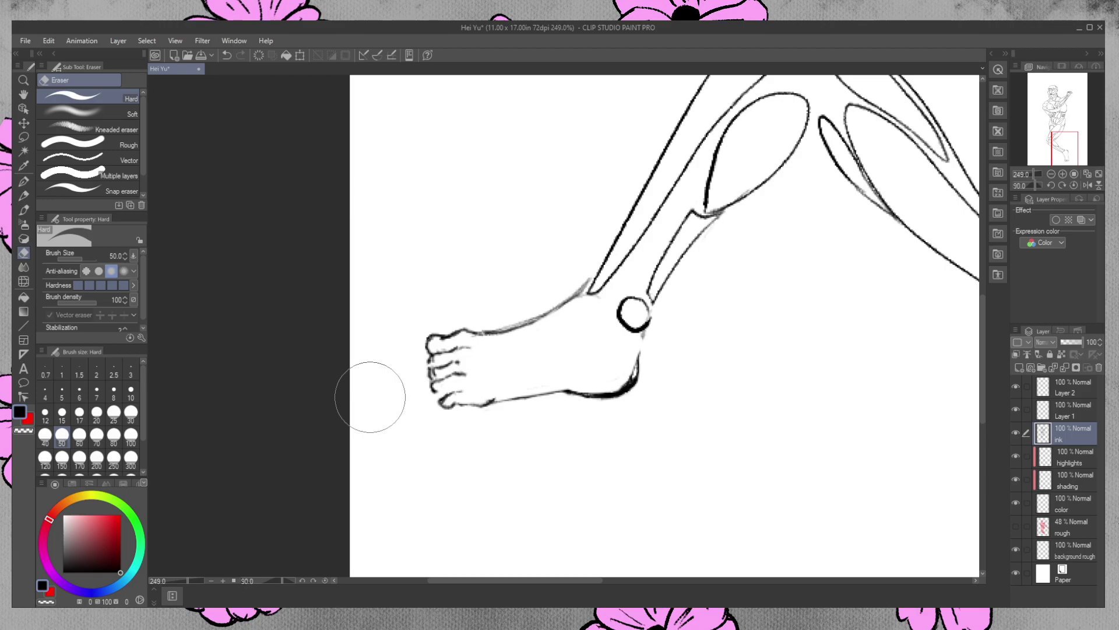
{"action": "mouse_move", "coordinate": [633, 368]}
{"action": "left_mouse_down"}
{"action": "mouse_move", "coordinate": [614, 390]}
{"action": "mouse_move", "coordinate": [663, 378]}
{"action": "mouse_move", "coordinate": [586, 388]}
{"action": "mouse_move", "coordinate": [610, 388]}
{"action": "mouse_move", "coordinate": [699, 312]}
{"action": "mouse_move", "coordinate": [650, 351]}
{"action": "mouse_move", "coordinate": [652, 326]}
{"action": "mouse_move", "coordinate": [631, 381]}
{"action": "mouse_move", "coordinate": [640, 382]}
{"action": "mouse_move", "coordinate": [589, 391]}
{"action": "left_mouse_up"}
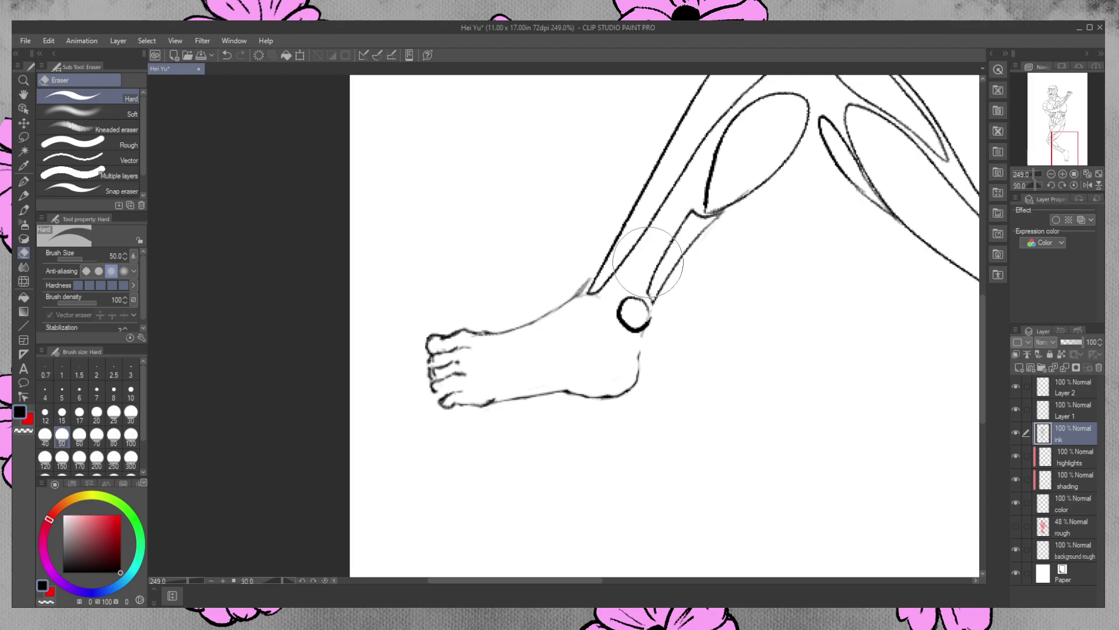
{"action": "left_click_drag", "start_coordinate": [568, 295], "coordinate": [590, 275]}
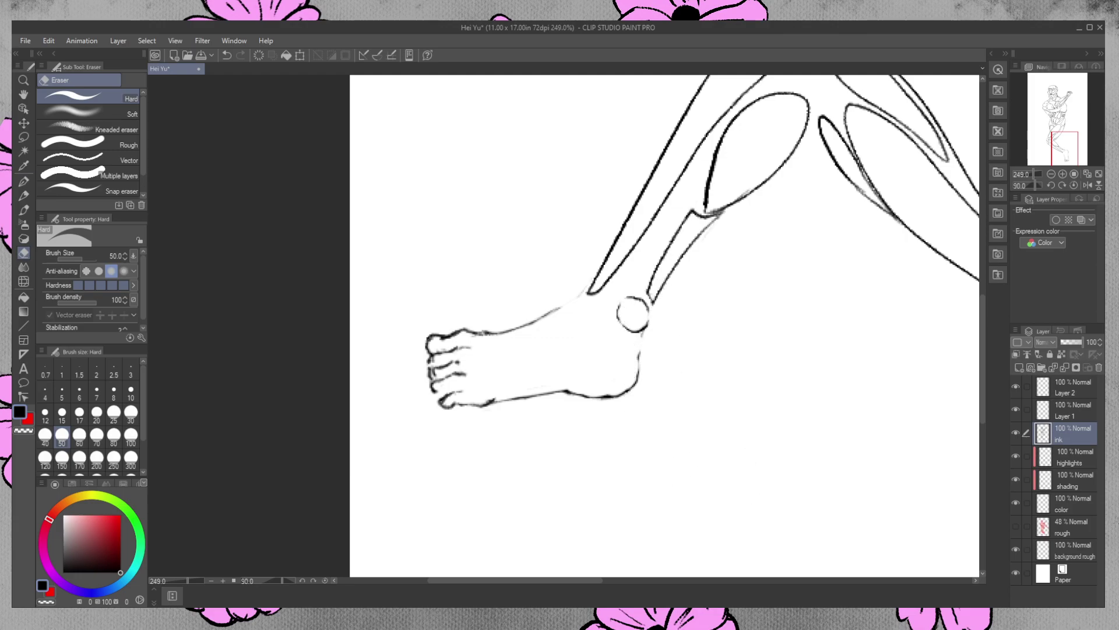
Re-ink the ankle circle and a closed heel shape joined to the ankle, erasing the overshoot behind the heel
{"action": "left_click", "coordinate": [23, 182]}
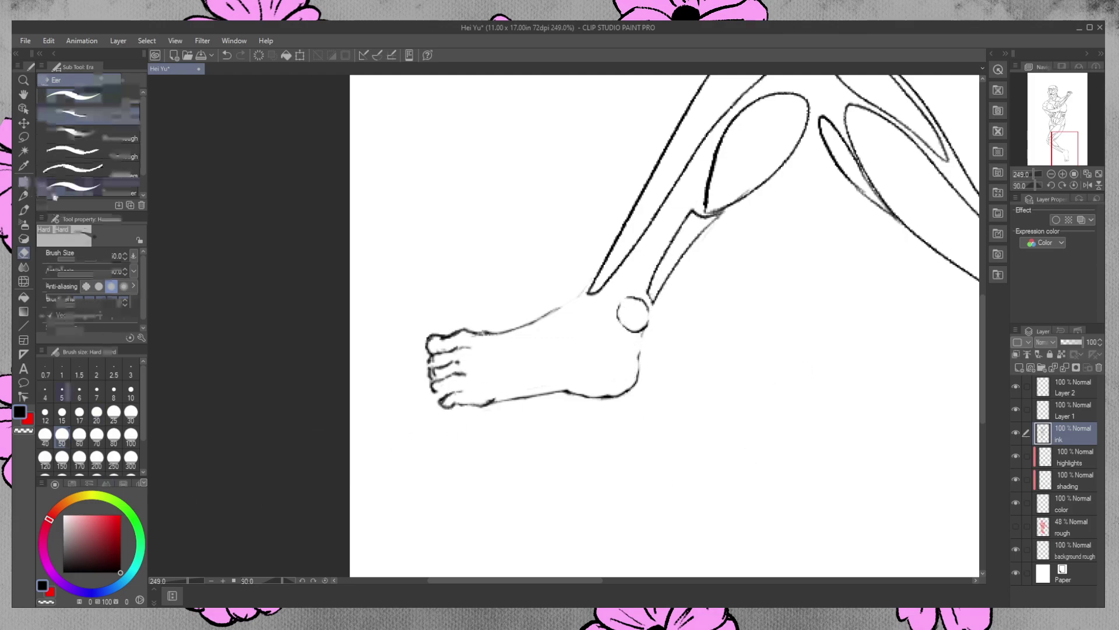
{"action": "left_click_drag", "start_coordinate": [618, 308], "coordinate": [643, 302]}
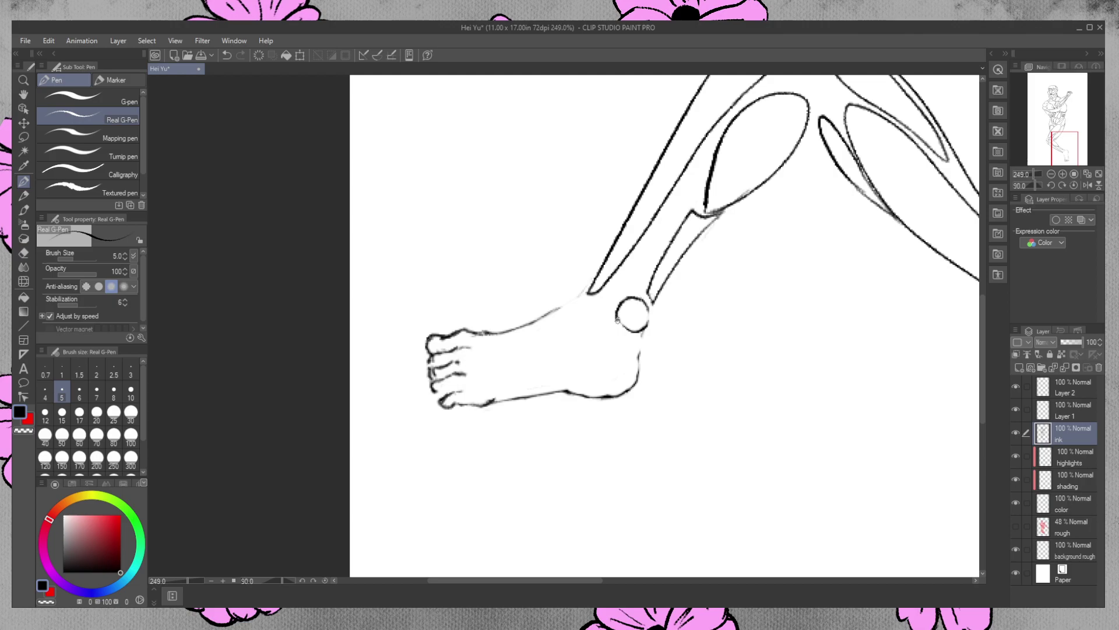
{"action": "mouse_move", "coordinate": [647, 321]}
{"action": "left_mouse_down"}
{"action": "mouse_move", "coordinate": [651, 300]}
{"action": "mouse_move", "coordinate": [641, 338]}
{"action": "left_mouse_up"}
{"action": "mouse_move", "coordinate": [654, 302]}
{"action": "left_mouse_down"}
{"action": "mouse_move", "coordinate": [639, 371]}
{"action": "mouse_move", "coordinate": [625, 338]}
{"action": "mouse_move", "coordinate": [568, 387]}
{"action": "mouse_move", "coordinate": [641, 337]}
{"action": "left_mouse_up"}
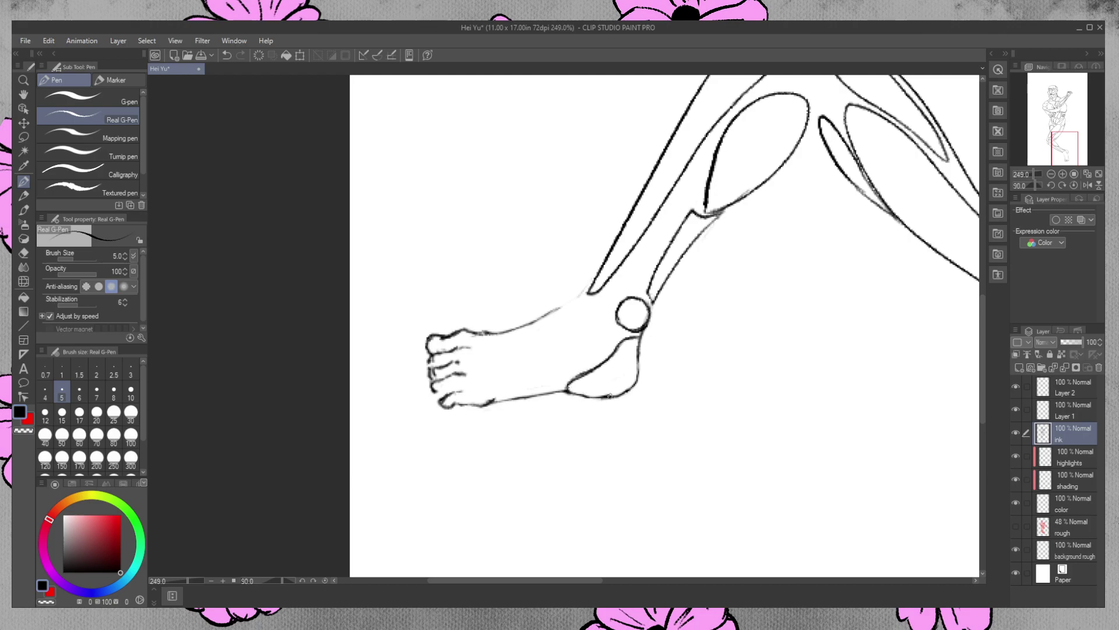
{"action": "mouse_move", "coordinate": [582, 396]}
{"action": "left_mouse_down"}
{"action": "mouse_move", "coordinate": [612, 396]}
{"action": "mouse_move", "coordinate": [640, 338]}
{"action": "mouse_move", "coordinate": [638, 373]}
{"action": "left_mouse_up"}
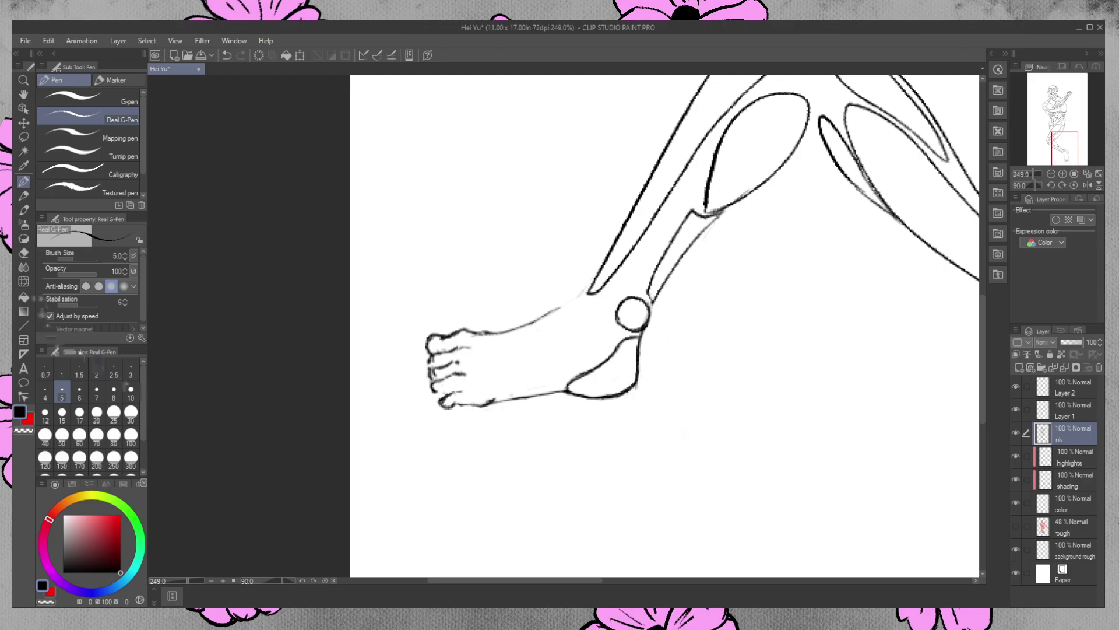
{"action": "left_click", "coordinate": [23, 253]}
{"action": "left_click", "coordinate": [644, 385]}
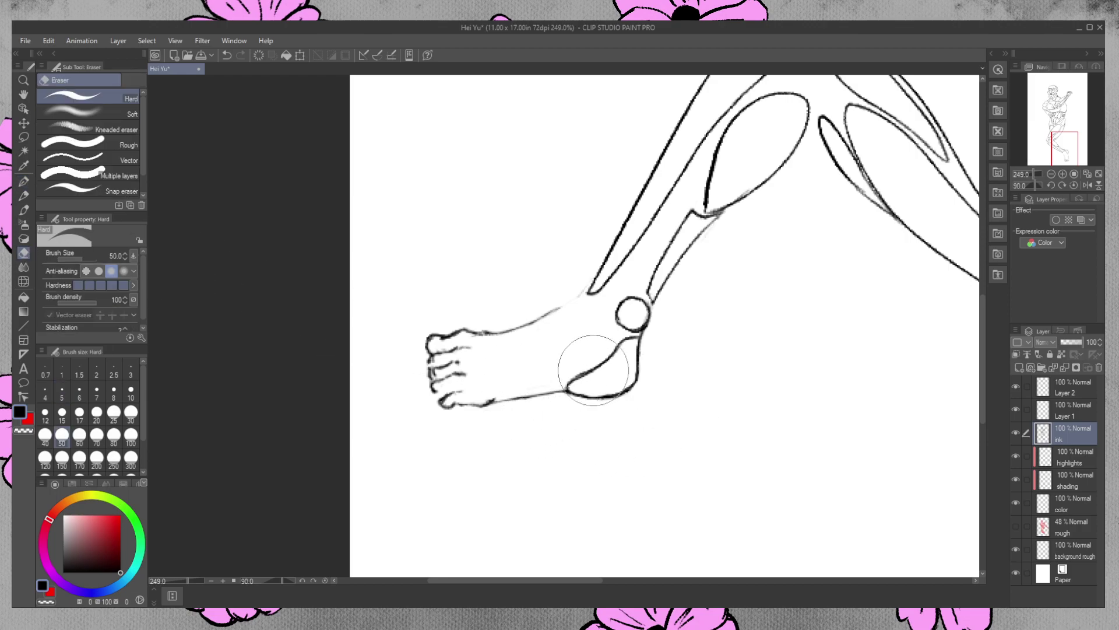
Ink a row of small oval knuckles at the base of the toes
{"action": "left_click", "coordinate": [24, 181]}
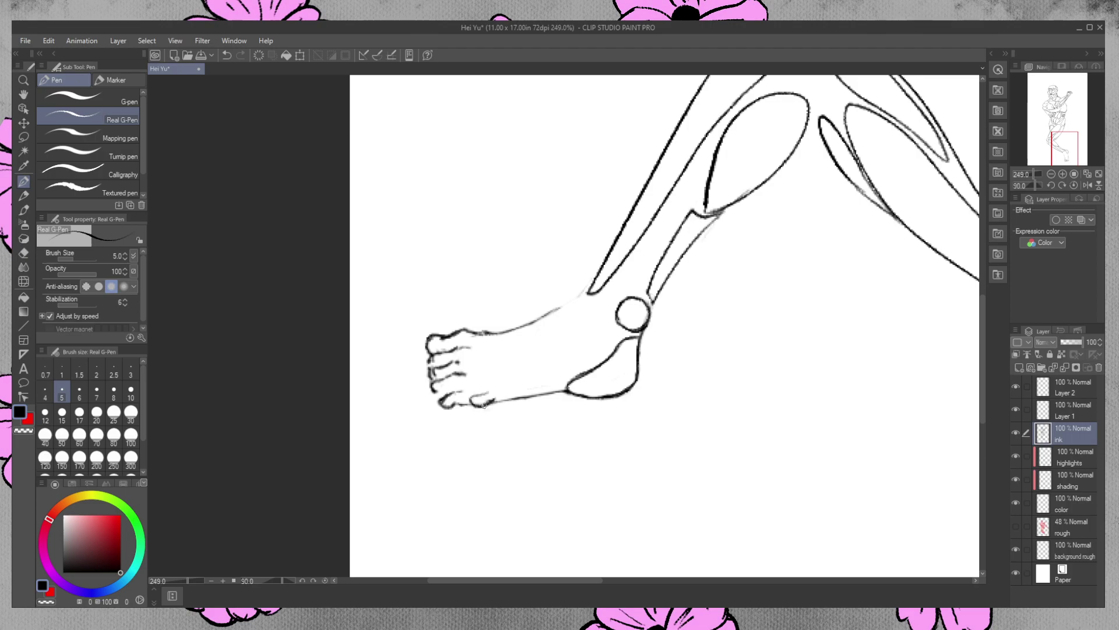
{"action": "left_click_drag", "start_coordinate": [488, 395], "coordinate": [465, 377]}
{"action": "left_click_drag", "start_coordinate": [467, 367], "coordinate": [467, 348]}
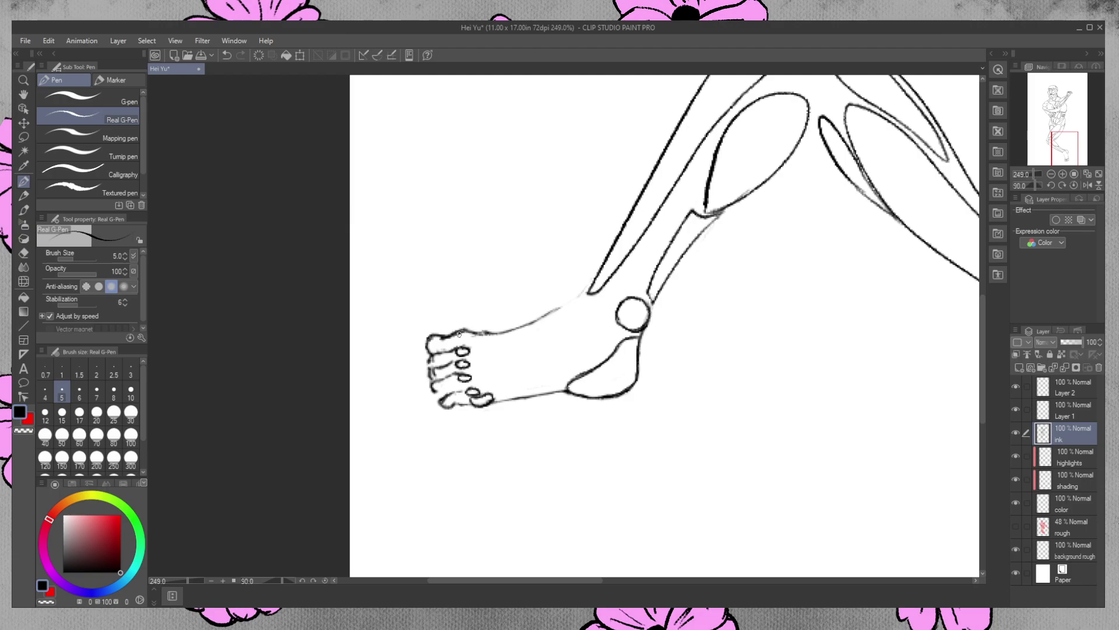
{"action": "mouse_move", "coordinate": [459, 342]}
{"action": "left_mouse_down"}
{"action": "mouse_move", "coordinate": [472, 343]}
{"action": "mouse_move", "coordinate": [476, 330]}
{"action": "left_mouse_up"}
Ink the long rounded panel along the top of the foot and a second line along the sole
{"action": "left_click_drag", "start_coordinate": [579, 298], "coordinate": [597, 306]}
{"action": "mouse_move", "coordinate": [478, 338]}
{"action": "left_mouse_down"}
{"action": "mouse_move", "coordinate": [490, 385]}
{"action": "mouse_move", "coordinate": [577, 352]}
{"action": "mouse_move", "coordinate": [599, 326]}
{"action": "mouse_move", "coordinate": [591, 302]}
{"action": "mouse_move", "coordinate": [599, 310]}
{"action": "mouse_move", "coordinate": [583, 298]}
{"action": "mouse_move", "coordinate": [506, 333]}
{"action": "mouse_move", "coordinate": [487, 371]}
{"action": "left_mouse_up"}
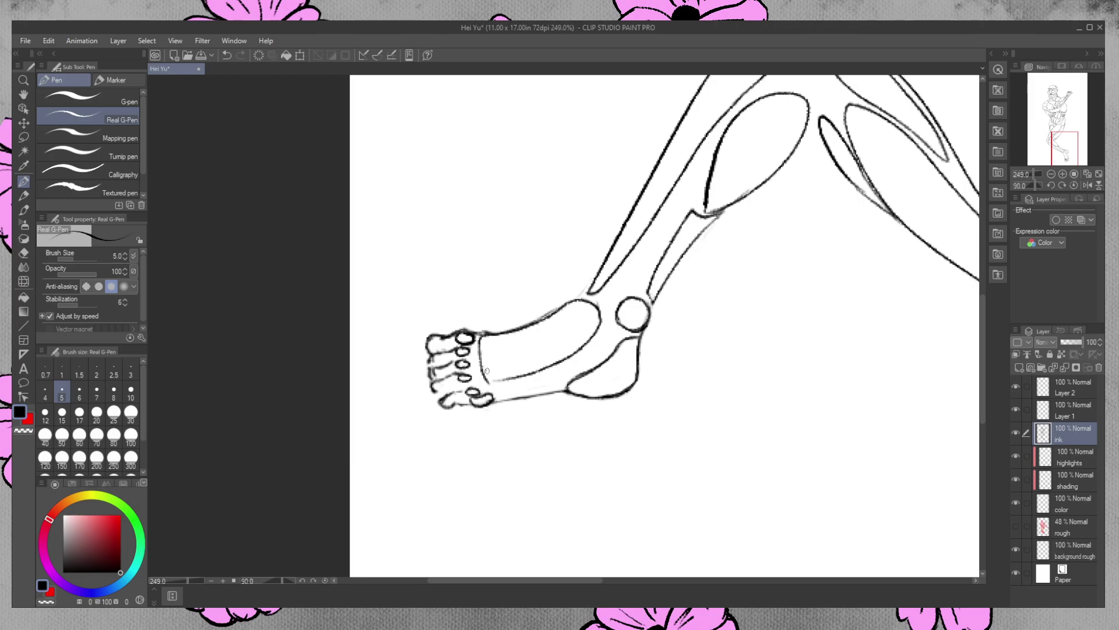
{"action": "mouse_move", "coordinate": [513, 377]}
{"action": "left_mouse_down"}
{"action": "mouse_move", "coordinate": [484, 383]}
{"action": "mouse_move", "coordinate": [509, 397]}
{"action": "mouse_move", "coordinate": [558, 388]}
{"action": "mouse_move", "coordinate": [442, 405]}
{"action": "left_mouse_up"}
Ink short joint lines across the toes, undoing the first strokes and redrawing them
{"action": "left_click_drag", "start_coordinate": [470, 387], "coordinate": [443, 390]}
{"action": "key", "text": "ctrl+z"}
{"action": "key", "text": "ctrl+z"}
{"action": "left_click_drag", "start_coordinate": [456, 377], "coordinate": [458, 385]}
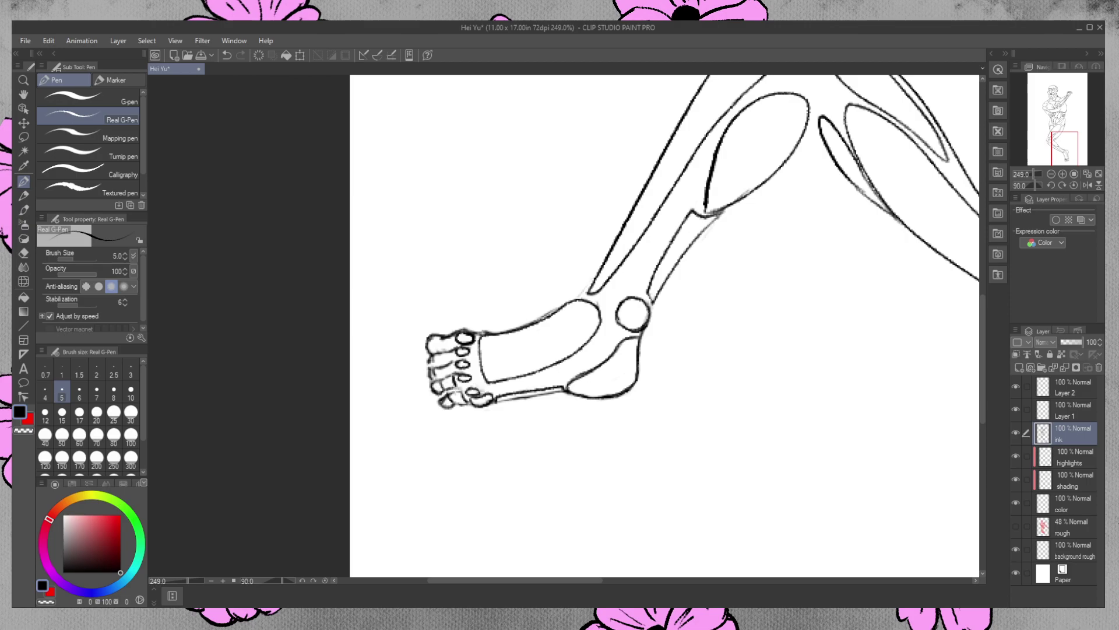
{"action": "mouse_move", "coordinate": [460, 387]}
{"action": "left_mouse_down"}
{"action": "mouse_move", "coordinate": [449, 394]}
{"action": "mouse_move", "coordinate": [443, 365]}
{"action": "mouse_move", "coordinate": [435, 381]}
{"action": "left_mouse_up"}
{"action": "mouse_move", "coordinate": [430, 376]}
{"action": "left_mouse_down"}
{"action": "mouse_move", "coordinate": [455, 377]}
{"action": "mouse_move", "coordinate": [428, 360]}
{"action": "mouse_move", "coordinate": [453, 362]}
{"action": "mouse_move", "coordinate": [441, 352]}
{"action": "mouse_move", "coordinate": [452, 352]}
{"action": "left_mouse_up"}
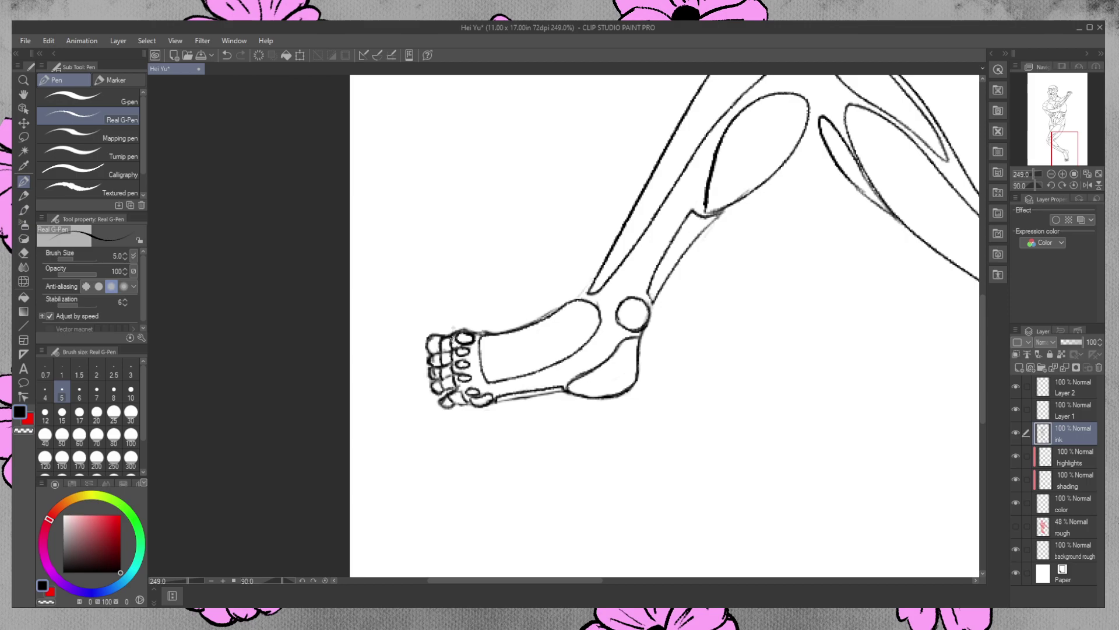
Erase the rough edges around the smallest toe, the top of the foot and the front of the ankle
{"action": "key", "text": "e"}
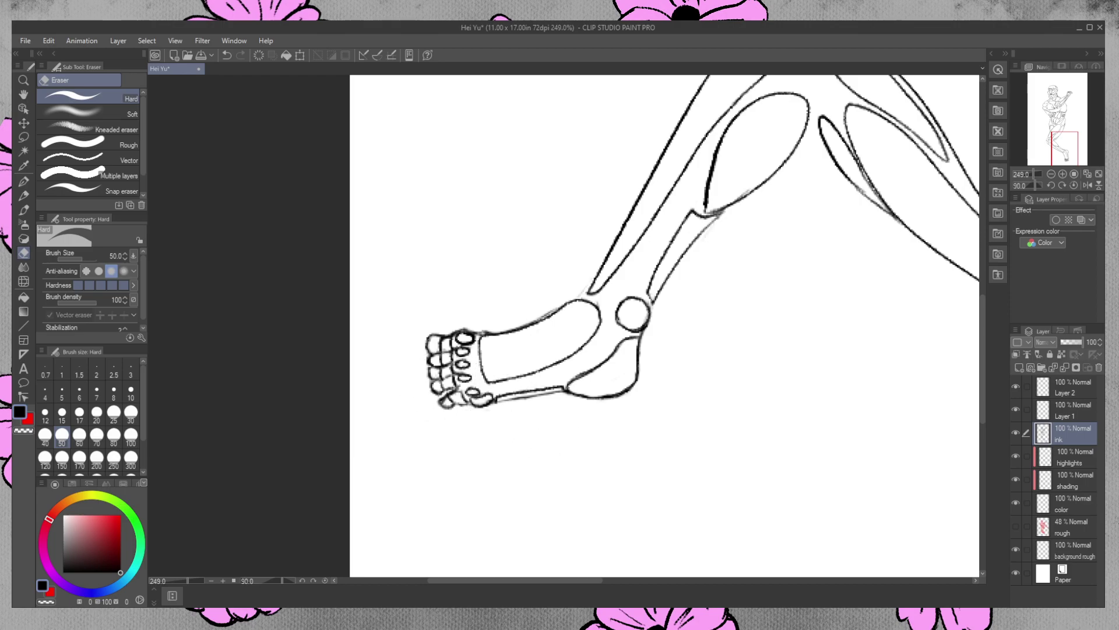
{"action": "left_click_drag", "start_coordinate": [445, 403], "coordinate": [437, 413]}
{"action": "left_click_drag", "start_coordinate": [584, 292], "coordinate": [533, 285]}
{"action": "left_click_drag", "start_coordinate": [604, 311], "coordinate": [592, 313]}
Zoom out to the whole leg and show the rough layer again
{"action": "left_click", "coordinate": [23, 80]}
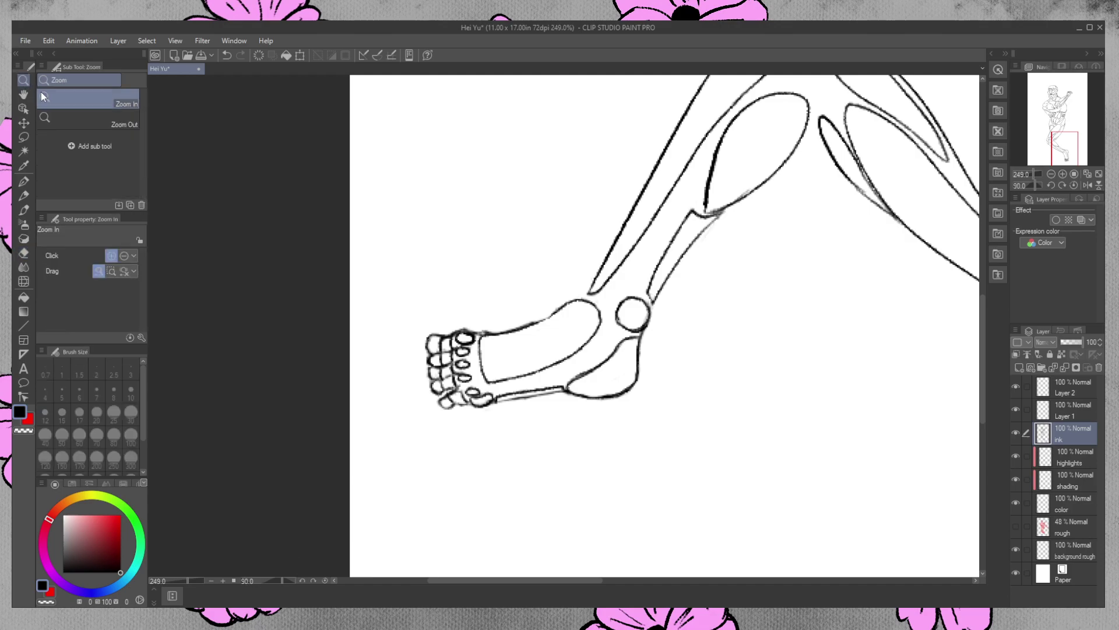
{"action": "left_click_drag", "start_coordinate": [543, 273], "coordinate": [508, 273]}
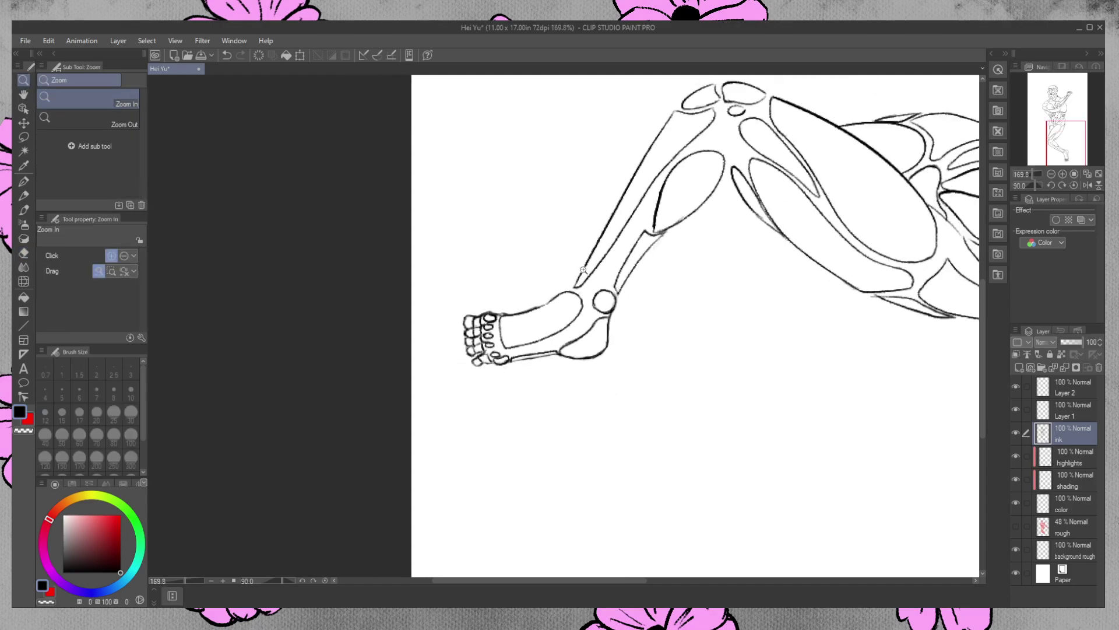
{"action": "left_click", "coordinate": [1016, 525]}
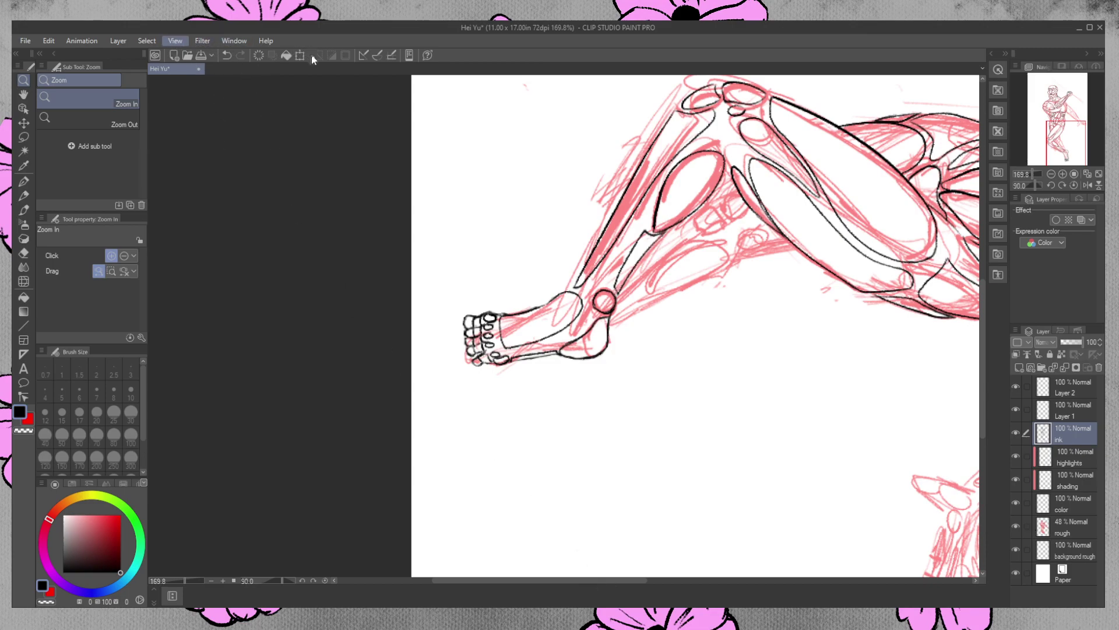
Return the canvas to upright and ink the rear leg's knee ovals, pointed calf muscle and the line down to the ankle
{"action": "left_click", "coordinate": [397, 110]}
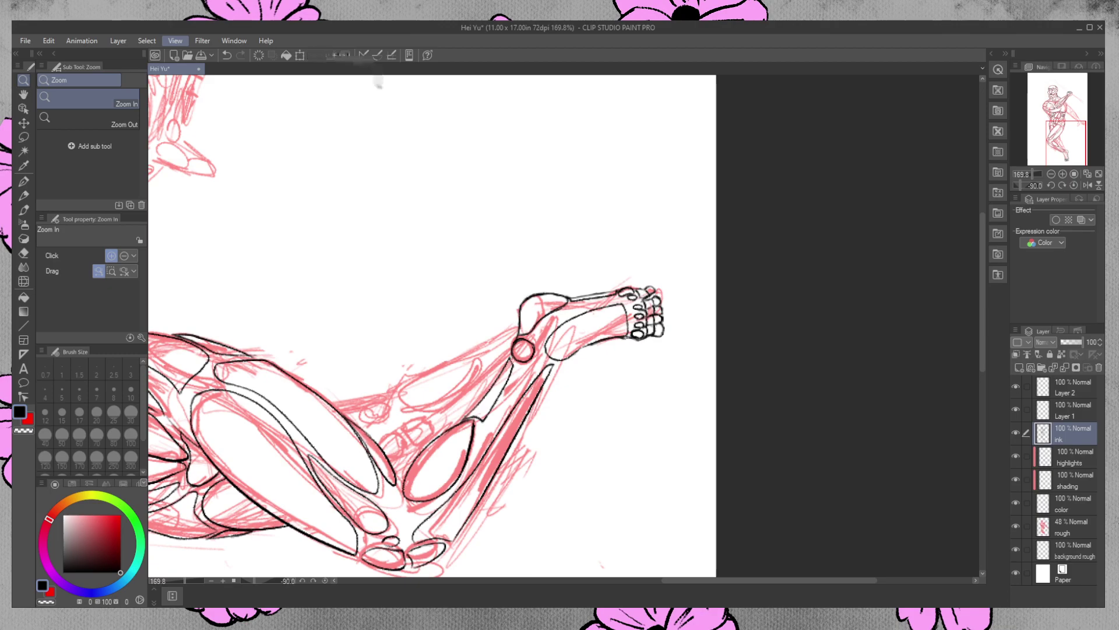
{"action": "key", "text": "h"}
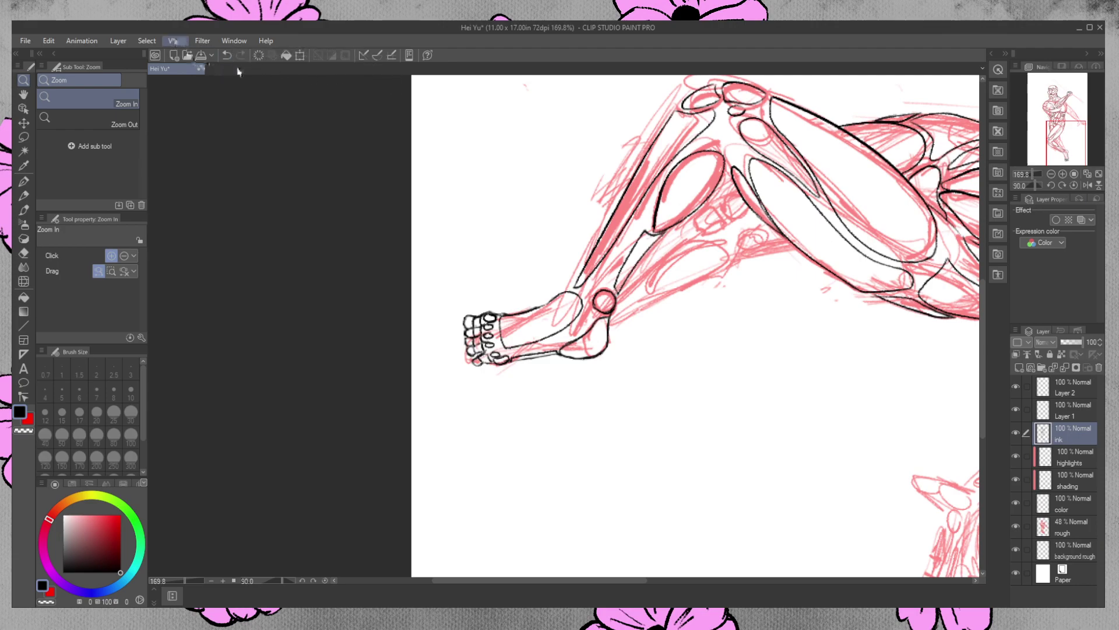
{"action": "left_click", "coordinate": [387, 56]}
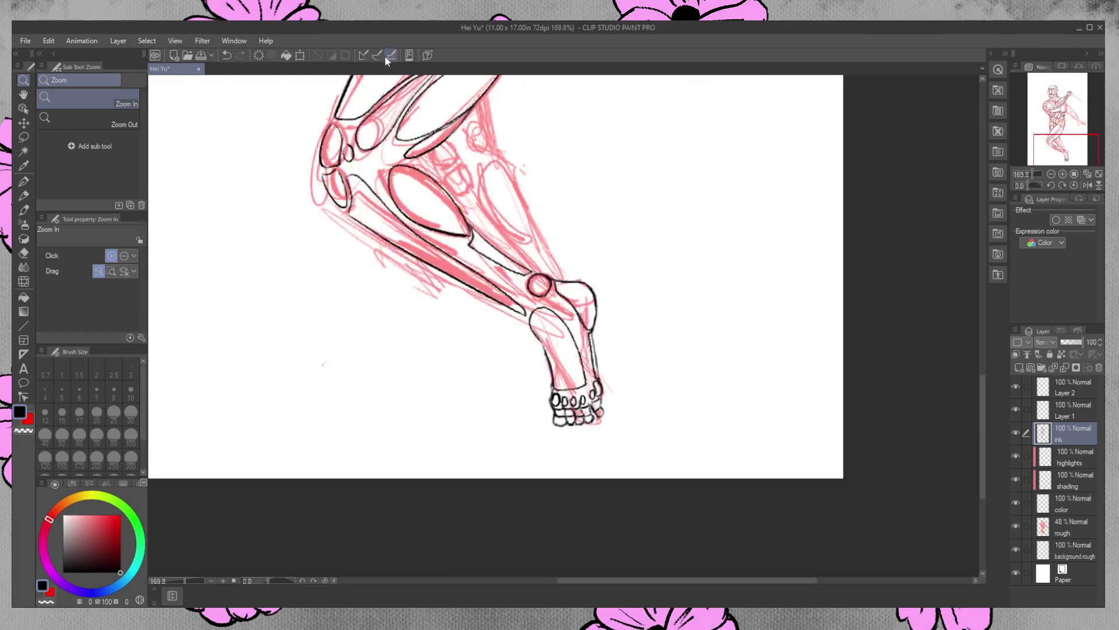
{"action": "left_click_drag", "start_coordinate": [705, 579], "coordinate": [662, 562]}
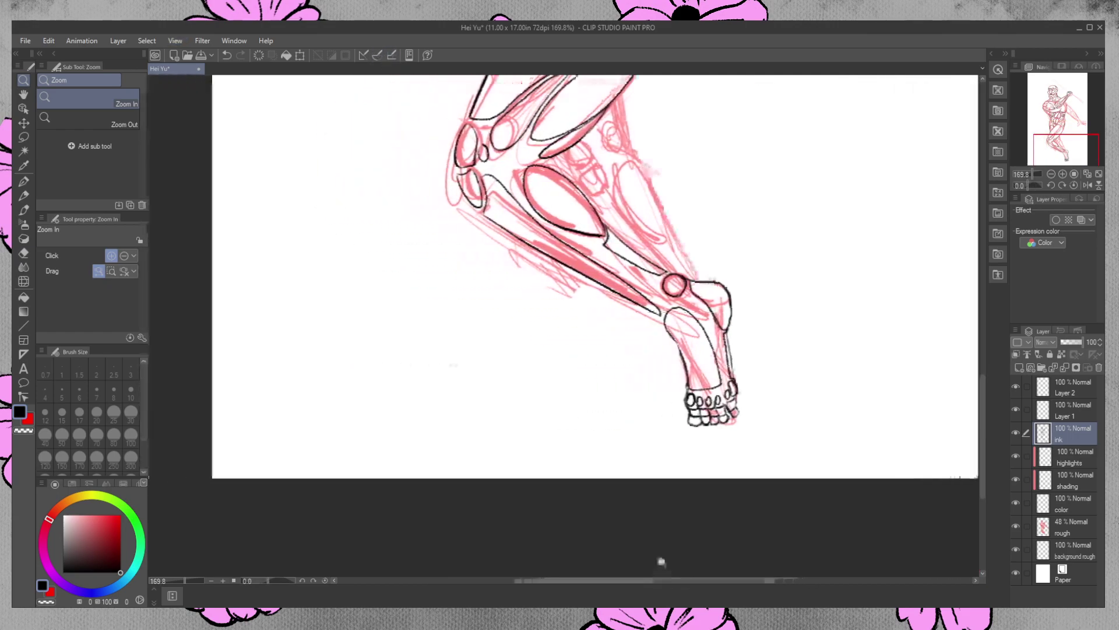
{"action": "left_click_drag", "start_coordinate": [987, 388], "coordinate": [972, 350]}
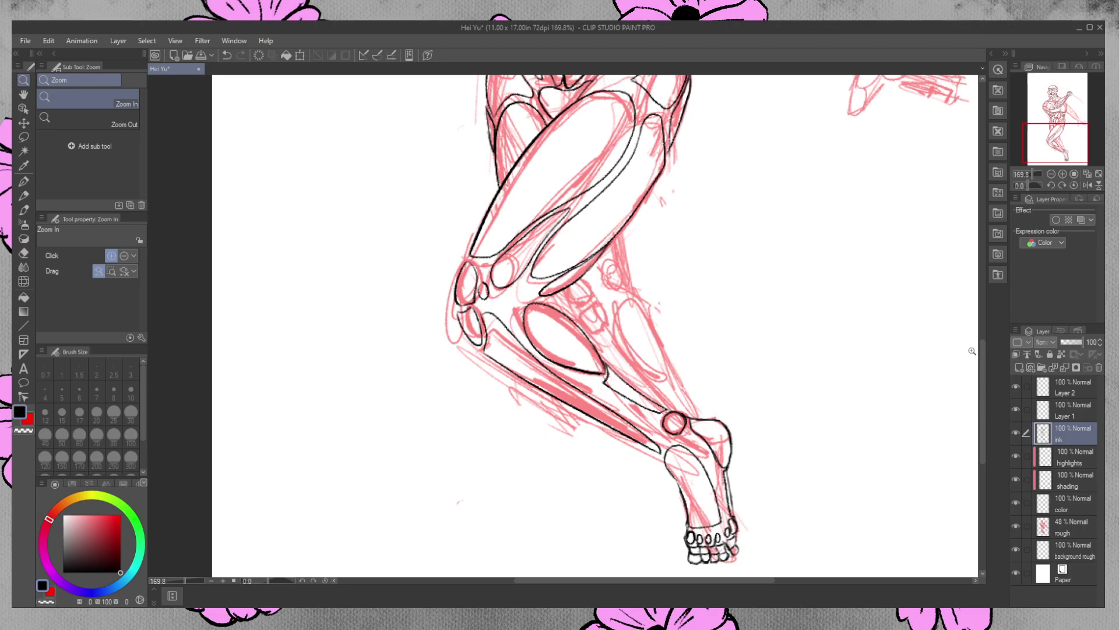
{"action": "key", "text": "p"}
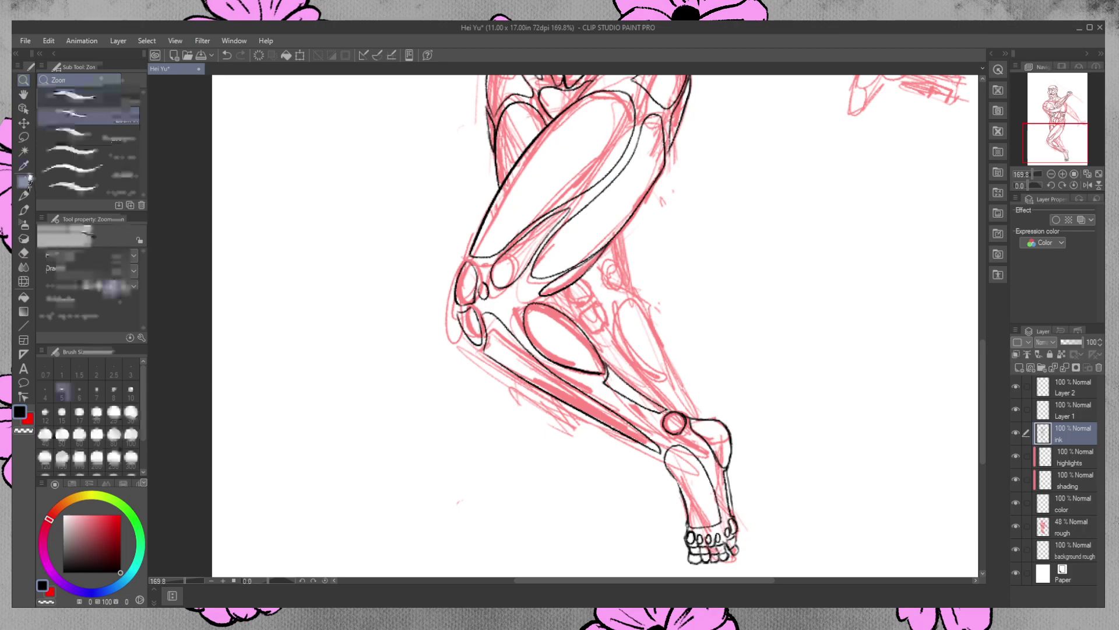
{"action": "mouse_move", "coordinate": [620, 242]}
{"action": "left_mouse_down"}
{"action": "mouse_move", "coordinate": [627, 270]}
{"action": "mouse_move", "coordinate": [607, 255]}
{"action": "mouse_move", "coordinate": [611, 287]}
{"action": "mouse_move", "coordinate": [617, 273]}
{"action": "mouse_move", "coordinate": [588, 300]}
{"action": "mouse_move", "coordinate": [564, 294]}
{"action": "mouse_move", "coordinate": [578, 312]}
{"action": "mouse_move", "coordinate": [602, 309]}
{"action": "mouse_move", "coordinate": [598, 332]}
{"action": "mouse_move", "coordinate": [577, 314]}
{"action": "mouse_move", "coordinate": [586, 326]}
{"action": "mouse_move", "coordinate": [620, 302]}
{"action": "mouse_move", "coordinate": [617, 340]}
{"action": "mouse_move", "coordinate": [670, 382]}
{"action": "left_mouse_up"}
{"action": "left_click_drag", "start_coordinate": [641, 300], "coordinate": [670, 376]}
{"action": "left_click_drag", "start_coordinate": [658, 338], "coordinate": [694, 416]}
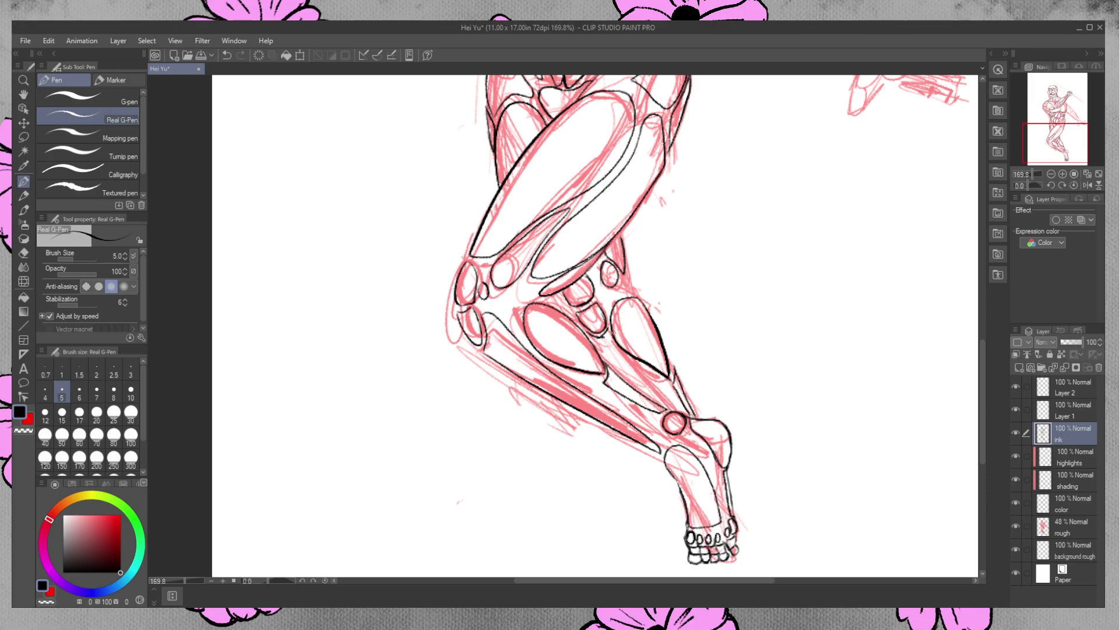
Ink the rear leg's shin line between the two calves, tidy its upper end, and add a small oval behind the knee
{"action": "left_click_drag", "start_coordinate": [605, 327], "coordinate": [670, 405]}
{"action": "key", "text": "e"}
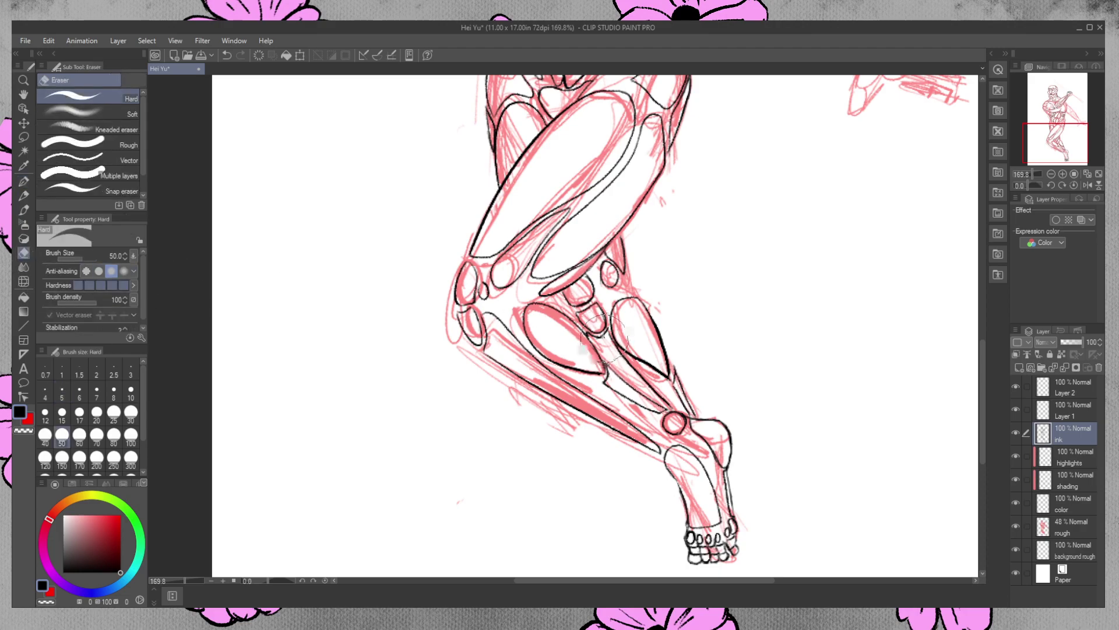
{"action": "key", "text": "p"}
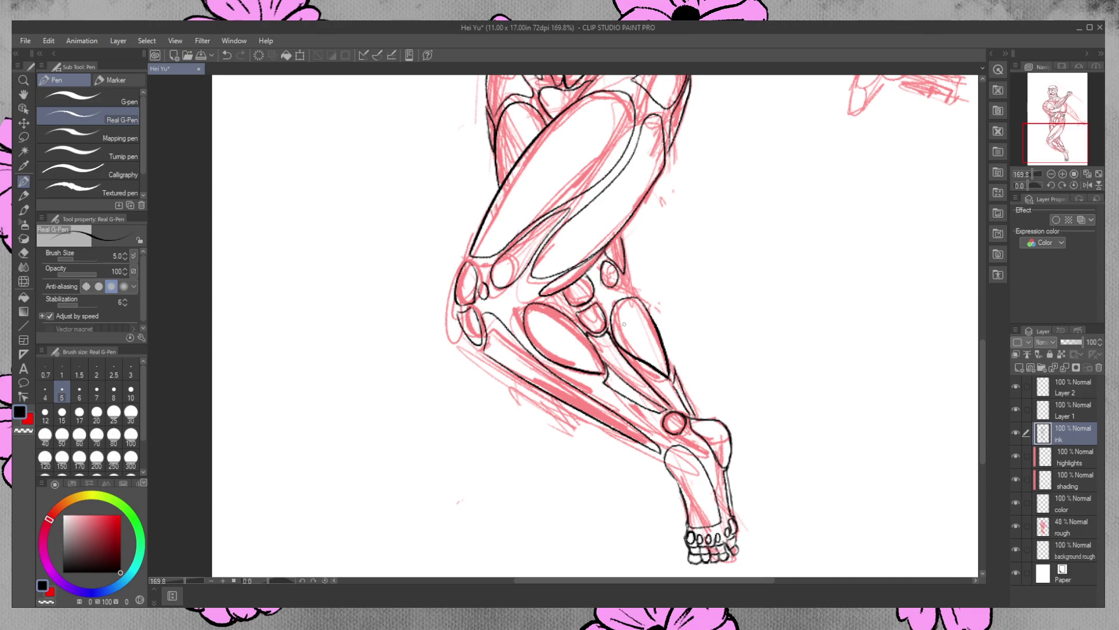
{"action": "left_click_drag", "start_coordinate": [627, 272], "coordinate": [636, 299]}
{"action": "key", "text": "e"}
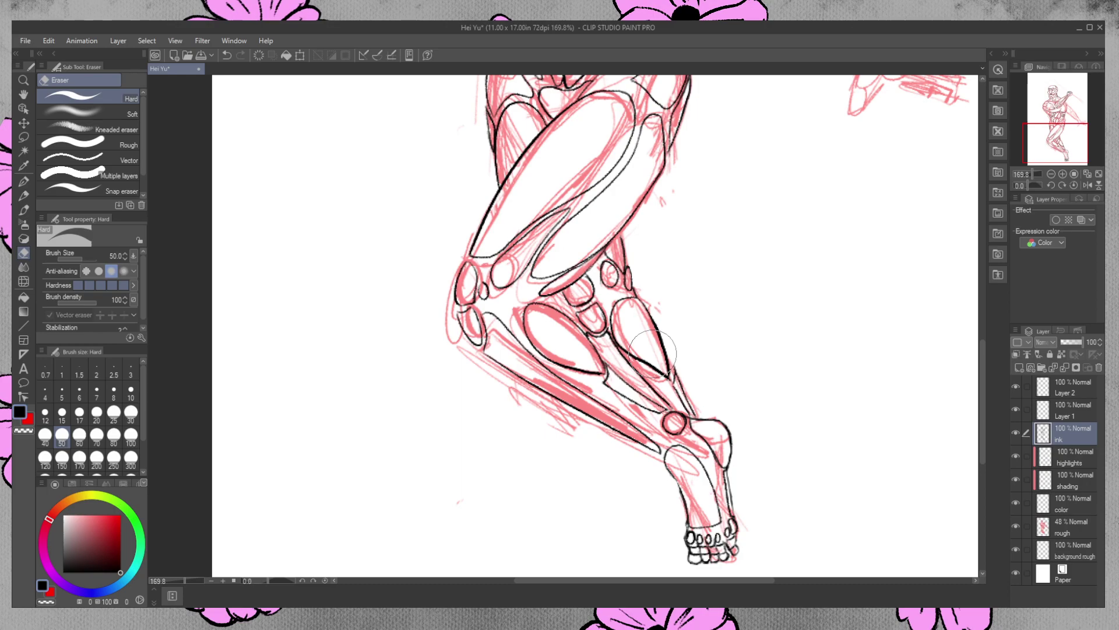
Ink the rounded inner muscle of the lowered arm's upper arm and start the outer muscle beside it
{"action": "left_click_drag", "start_coordinate": [981, 369], "coordinate": [981, 304]}
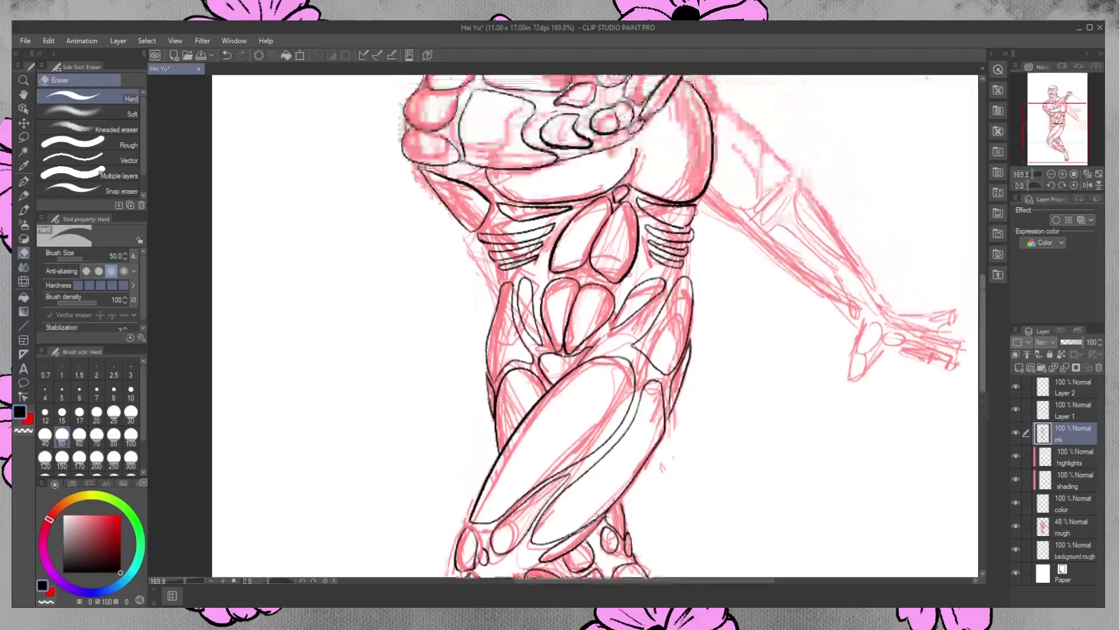
{"action": "left_click_drag", "start_coordinate": [694, 581], "coordinate": [784, 580]}
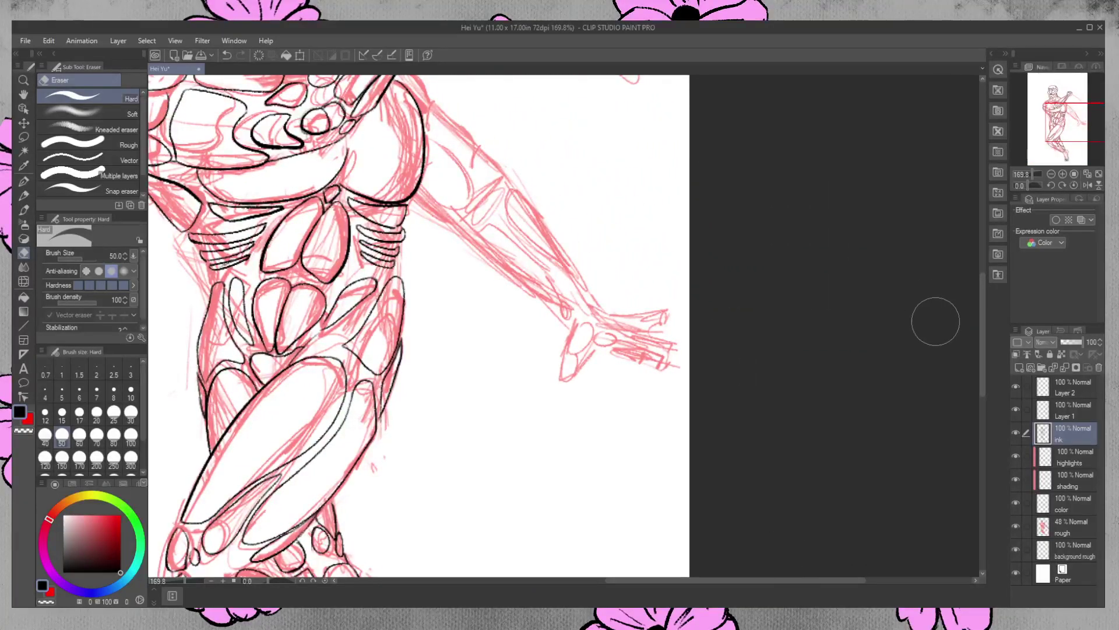
{"action": "left_click_drag", "start_coordinate": [980, 320], "coordinate": [979, 266]}
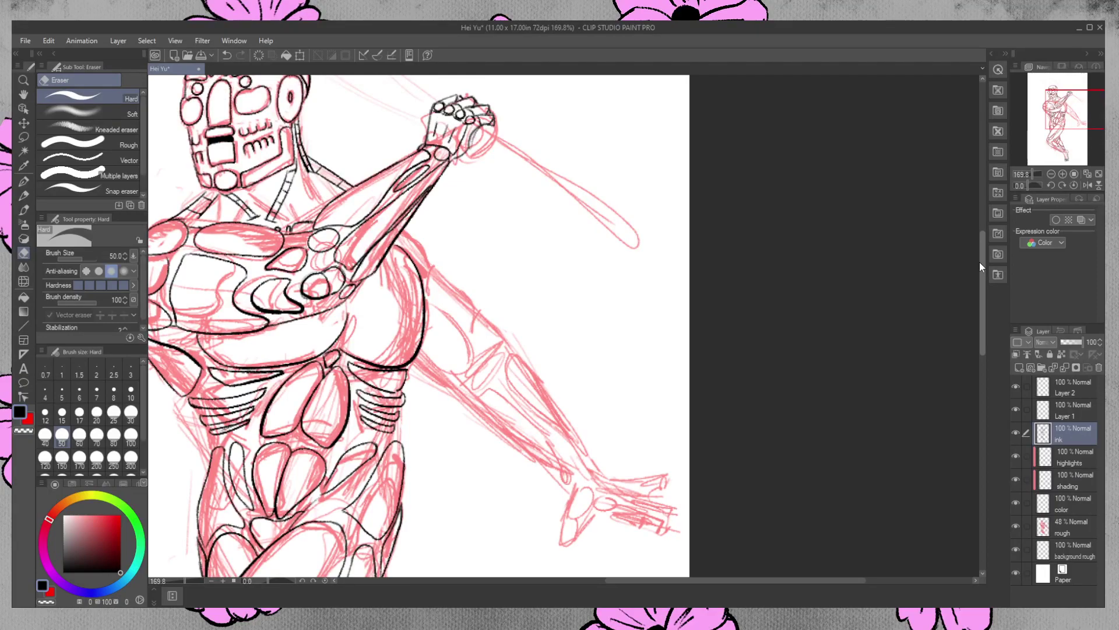
{"action": "left_click", "coordinate": [24, 79]}
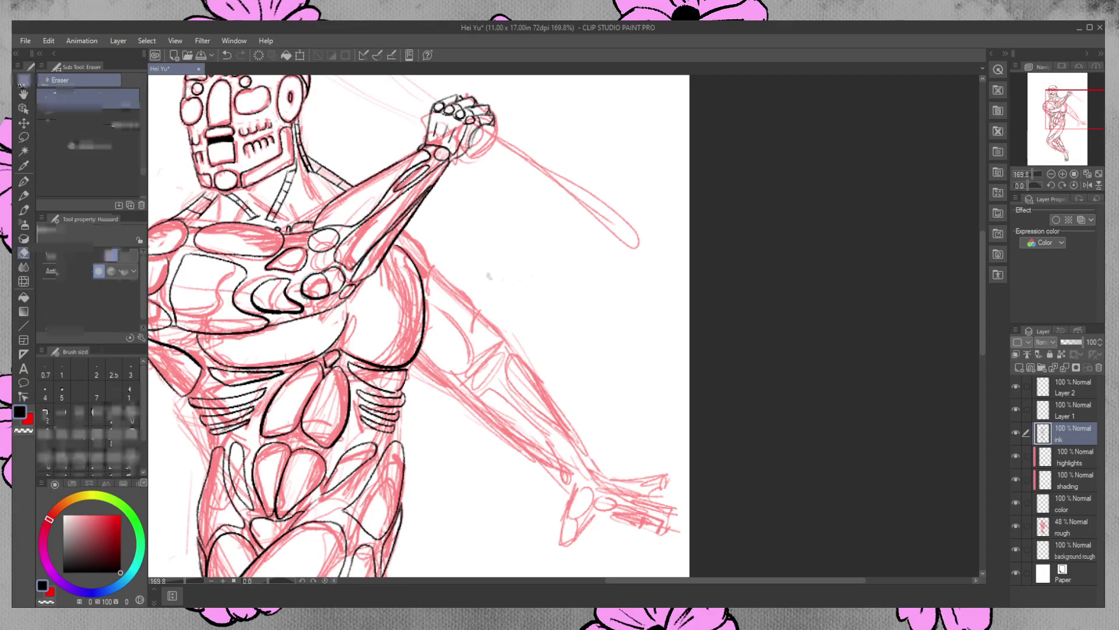
{"action": "left_click", "coordinate": [457, 273]}
{"action": "left_click", "coordinate": [464, 266]}
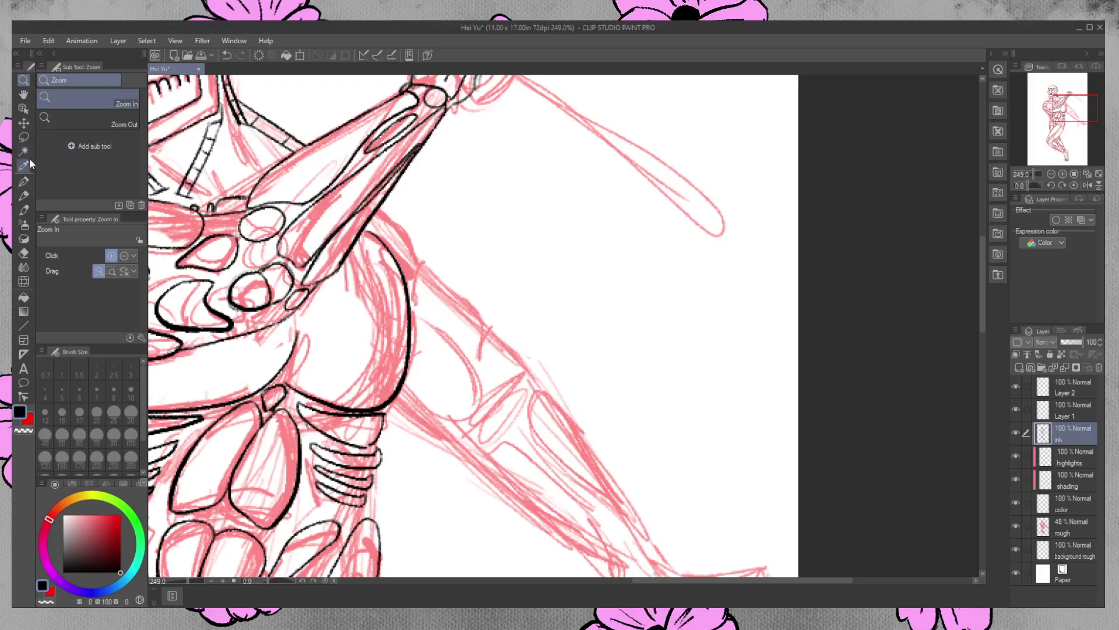
{"action": "left_click", "coordinate": [23, 181]}
{"action": "left_click_drag", "start_coordinate": [983, 275], "coordinate": [983, 292]}
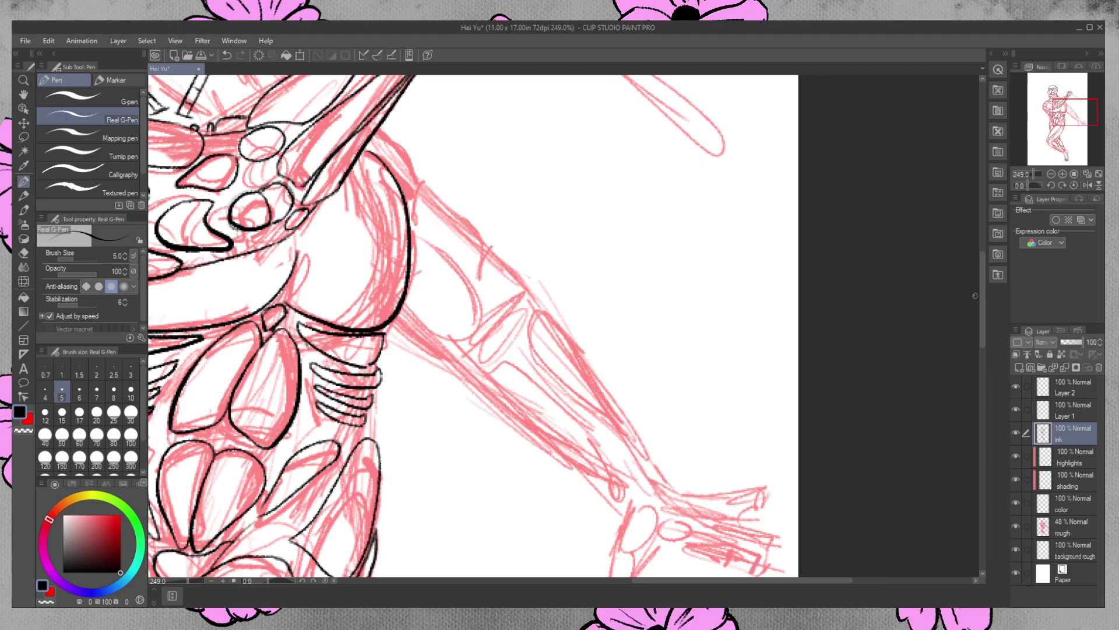
{"action": "mouse_move", "coordinate": [416, 226]}
{"action": "left_mouse_down"}
{"action": "mouse_move", "coordinate": [446, 252]}
{"action": "mouse_move", "coordinate": [468, 301]}
{"action": "mouse_move", "coordinate": [456, 324]}
{"action": "mouse_move", "coordinate": [411, 302]}
{"action": "mouse_move", "coordinate": [446, 324]}
{"action": "mouse_move", "coordinate": [463, 309]}
{"action": "left_mouse_up"}
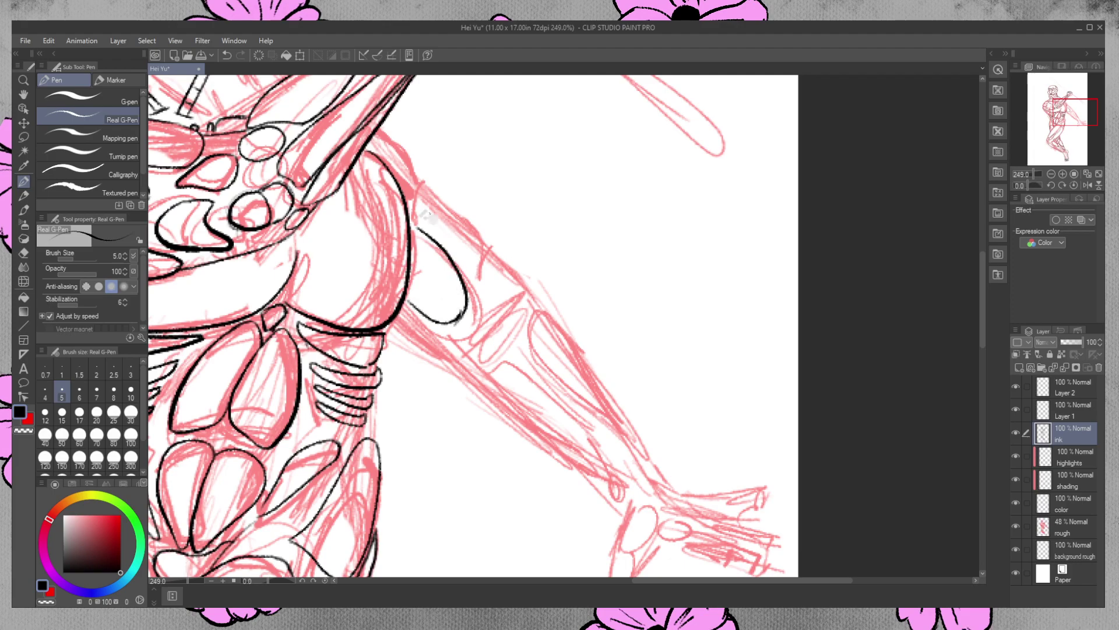
{"action": "mouse_move", "coordinate": [426, 179]}
{"action": "left_mouse_down"}
{"action": "mouse_move", "coordinate": [416, 217]}
{"action": "mouse_move", "coordinate": [471, 277]}
{"action": "left_mouse_up"}
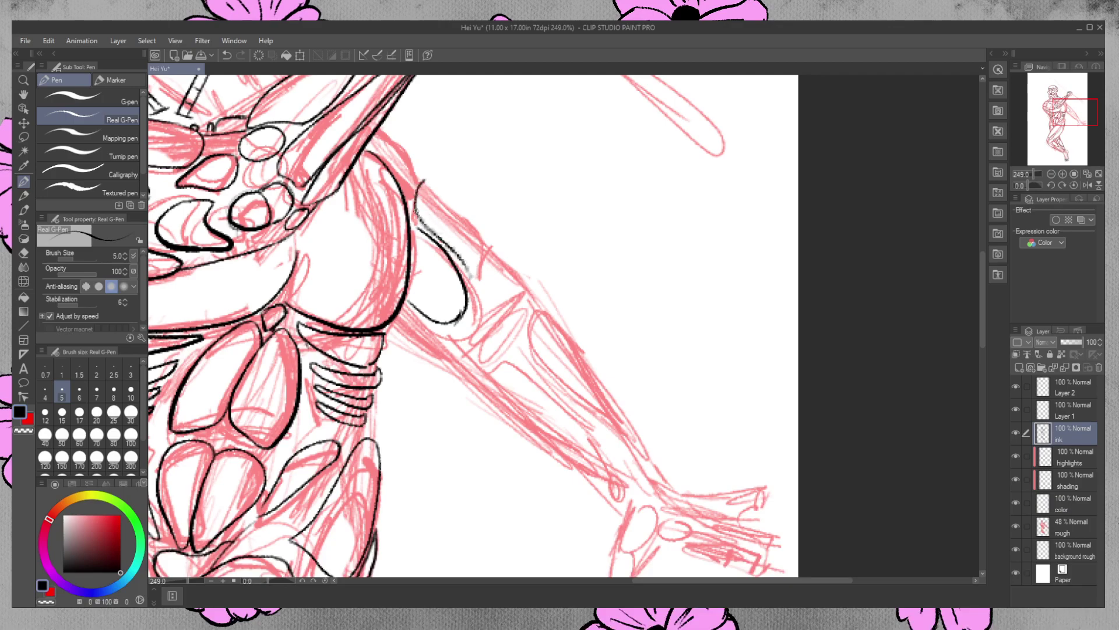
Ink the outer upper-arm muscle and elbow oval, plus the narrow shoulder and underarm shapes of the lowered arm
{"action": "mouse_move", "coordinate": [424, 181]}
{"action": "left_mouse_down"}
{"action": "mouse_move", "coordinate": [452, 200]}
{"action": "mouse_move", "coordinate": [471, 273]}
{"action": "mouse_move", "coordinate": [482, 248]}
{"action": "mouse_move", "coordinate": [507, 281]}
{"action": "mouse_move", "coordinate": [516, 267]}
{"action": "mouse_move", "coordinate": [487, 241]}
{"action": "mouse_move", "coordinate": [496, 268]}
{"action": "left_mouse_up"}
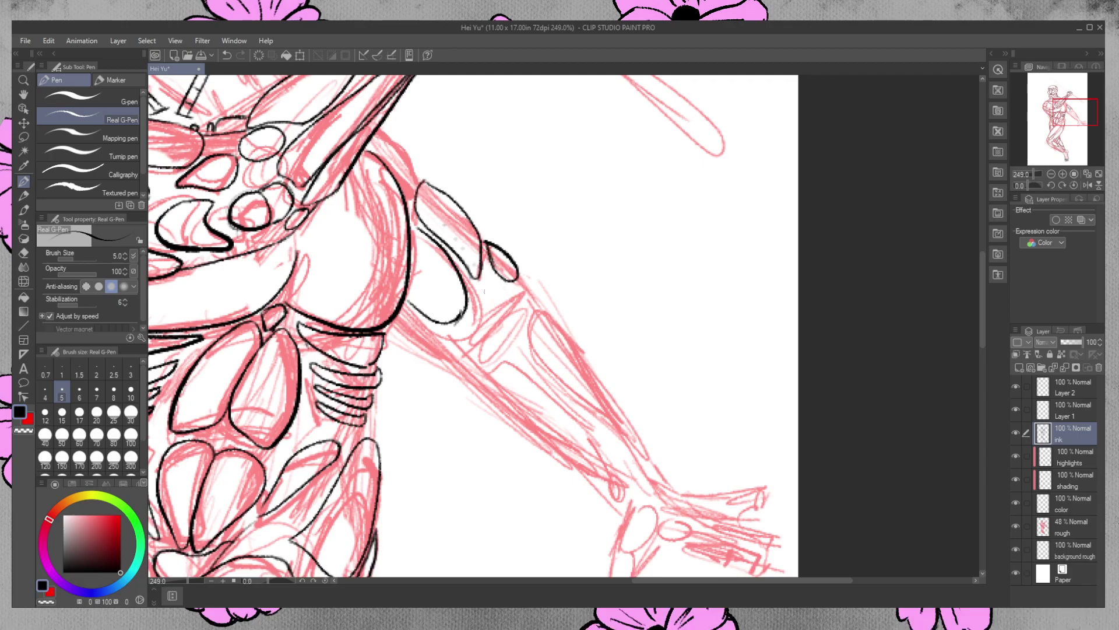
{"action": "mouse_move", "coordinate": [382, 128]}
{"action": "left_mouse_down"}
{"action": "mouse_move", "coordinate": [412, 162]}
{"action": "mouse_move", "coordinate": [406, 193]}
{"action": "mouse_move", "coordinate": [413, 153]}
{"action": "left_mouse_up"}
{"action": "left_click_drag", "start_coordinate": [407, 308], "coordinate": [444, 341]}
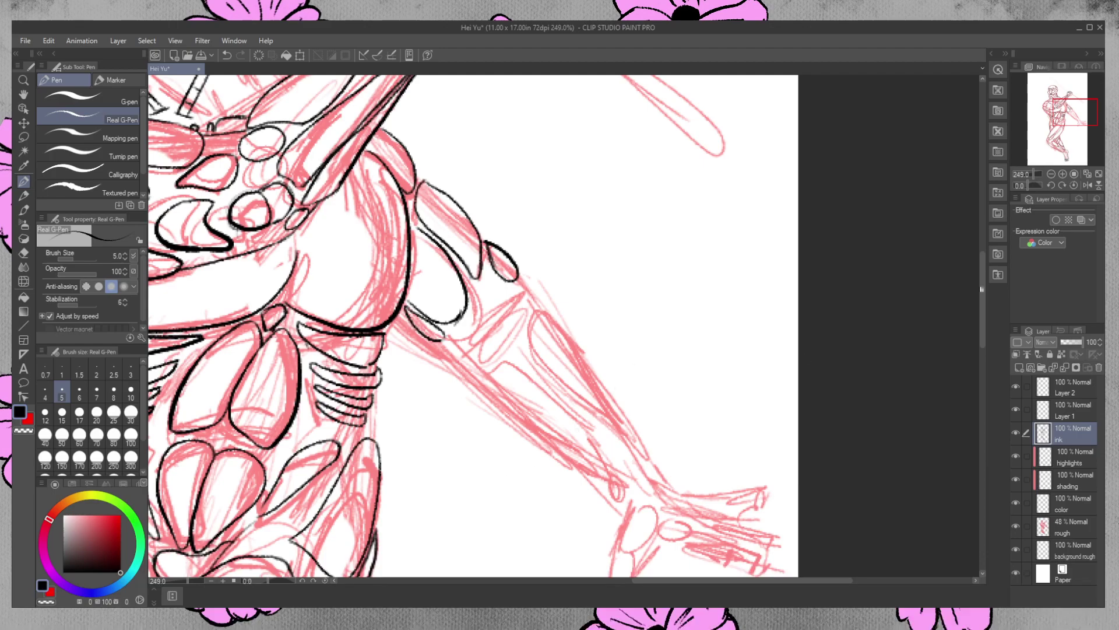
Ink the long outer forearm muscle from elbow to wrist, redrawing its edge, and outline the wrist piece
{"action": "scroll", "coordinate": [980, 298], "scroll_direction": "down", "scroll_amount": 5}
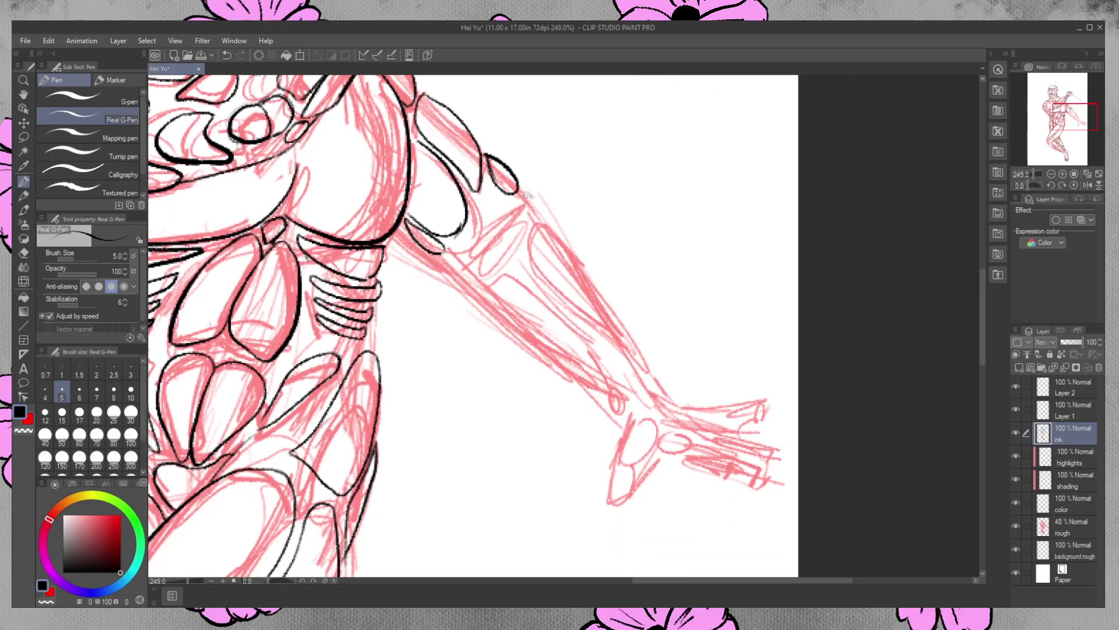
{"action": "mouse_move", "coordinate": [523, 192]}
{"action": "left_mouse_down"}
{"action": "mouse_move", "coordinate": [516, 201]}
{"action": "mouse_move", "coordinate": [536, 272]}
{"action": "mouse_move", "coordinate": [657, 395]}
{"action": "left_mouse_up"}
{"action": "mouse_move", "coordinate": [528, 189]}
{"action": "left_mouse_down"}
{"action": "mouse_move", "coordinate": [596, 281]}
{"action": "mouse_move", "coordinate": [651, 394]}
{"action": "left_mouse_up"}
{"action": "key", "text": "ctrl+z"}
{"action": "mouse_move", "coordinate": [528, 190]}
{"action": "left_mouse_down"}
{"action": "mouse_move", "coordinate": [621, 305]}
{"action": "mouse_move", "coordinate": [664, 397]}
{"action": "mouse_move", "coordinate": [662, 387]}
{"action": "mouse_move", "coordinate": [690, 402]}
{"action": "mouse_move", "coordinate": [688, 426]}
{"action": "mouse_move", "coordinate": [662, 419]}
{"action": "mouse_move", "coordinate": [684, 428]}
{"action": "mouse_move", "coordinate": [691, 412]}
{"action": "mouse_move", "coordinate": [674, 398]}
{"action": "mouse_move", "coordinate": [690, 415]}
{"action": "mouse_move", "coordinate": [669, 403]}
{"action": "mouse_move", "coordinate": [644, 410]}
{"action": "mouse_move", "coordinate": [666, 387]}
{"action": "left_mouse_up"}
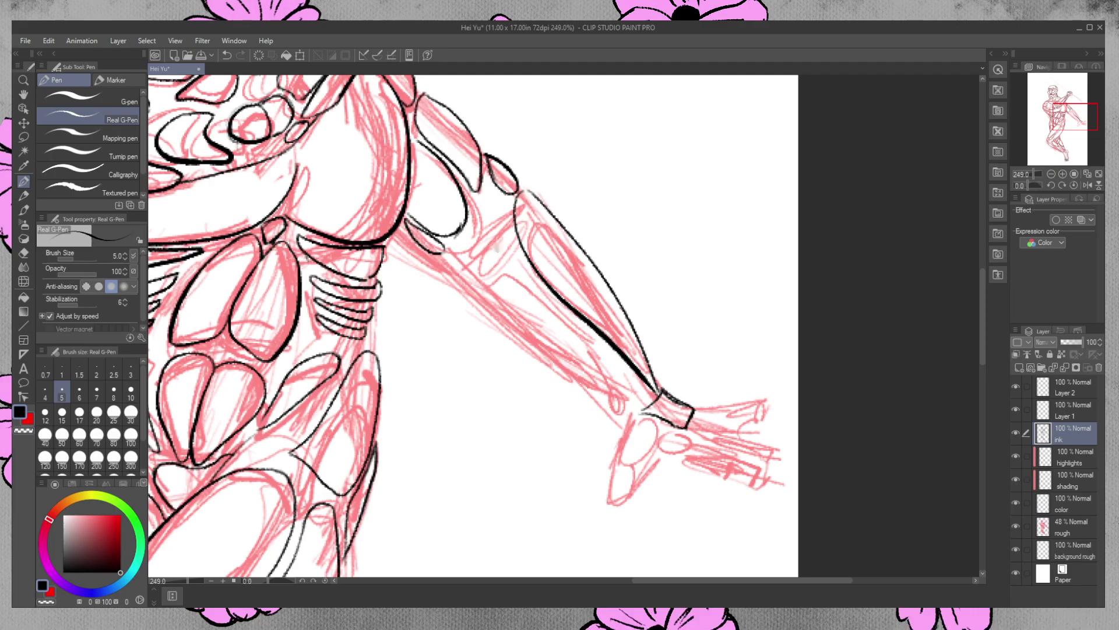
Ink the lower forearm muscle with its round wrist knob, and redraw the narrow wedge between the two forearm muscles
{"action": "mouse_move", "coordinate": [479, 246]}
{"action": "left_mouse_down"}
{"action": "mouse_move", "coordinate": [459, 279]}
{"action": "mouse_move", "coordinate": [507, 336]}
{"action": "mouse_move", "coordinate": [606, 392]}
{"action": "left_mouse_up"}
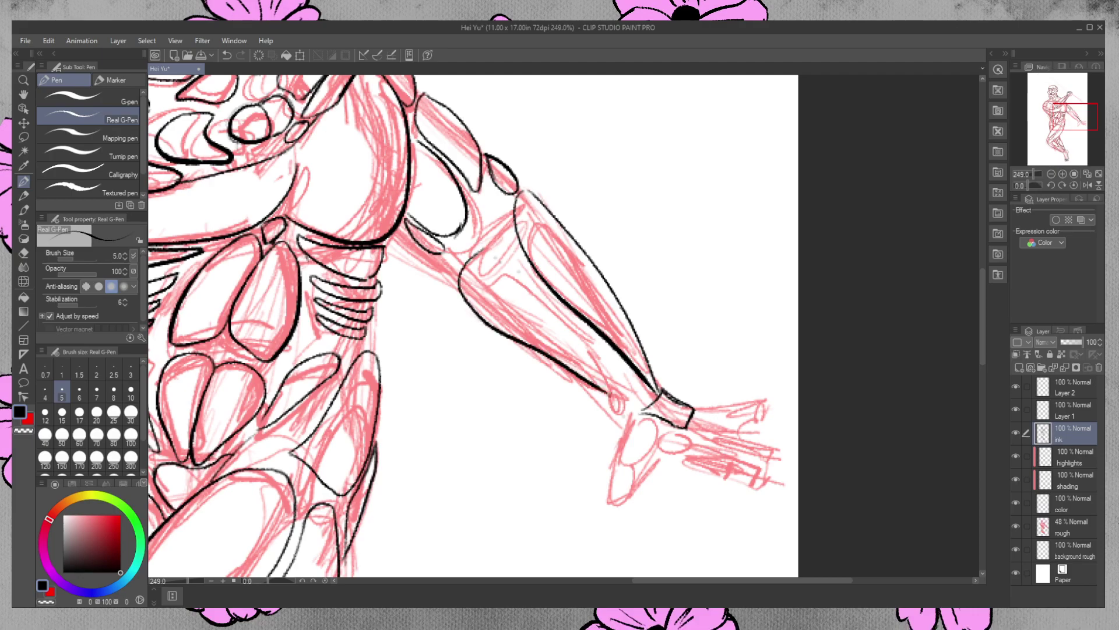
{"action": "mouse_move", "coordinate": [493, 250]}
{"action": "left_mouse_down"}
{"action": "mouse_move", "coordinate": [629, 406]}
{"action": "mouse_move", "coordinate": [617, 399]}
{"action": "left_mouse_up"}
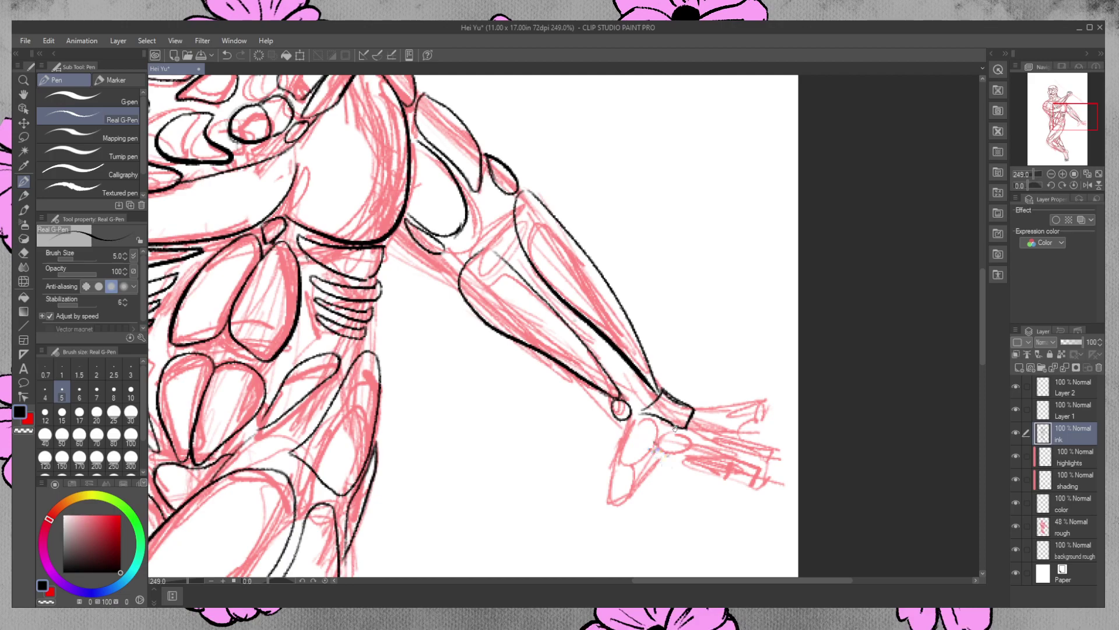
{"action": "mouse_move", "coordinate": [564, 312]}
{"action": "left_mouse_down"}
{"action": "mouse_move", "coordinate": [629, 395]}
{"action": "mouse_move", "coordinate": [622, 365]}
{"action": "mouse_move", "coordinate": [564, 309]}
{"action": "left_mouse_up"}
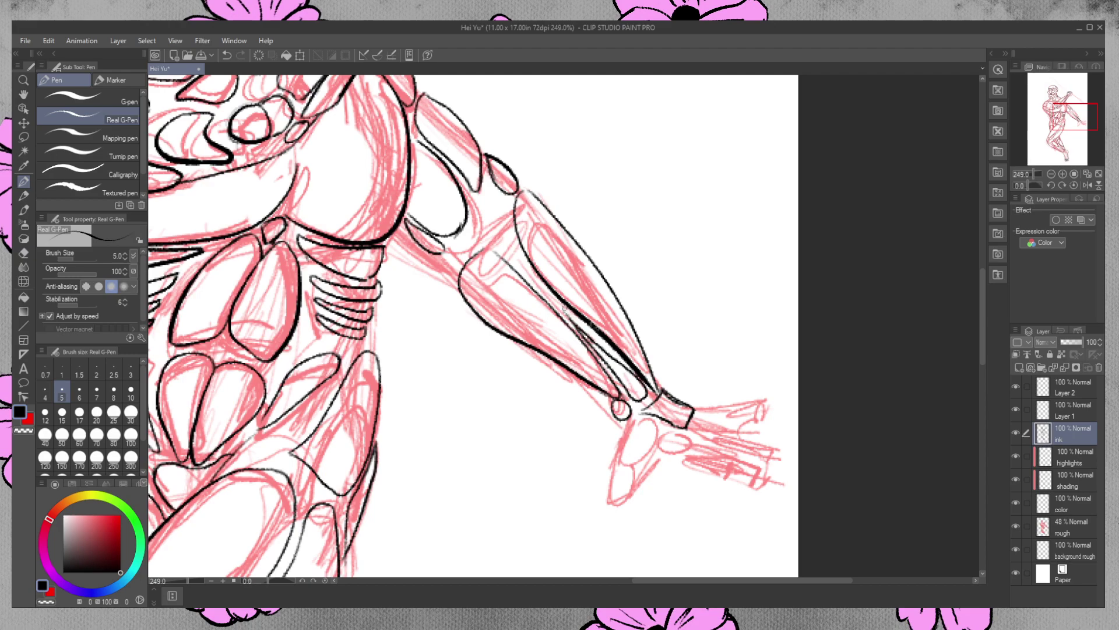
{"action": "key", "text": "ctrl+z"}
{"action": "key", "text": "ctrl+z"}
{"action": "left_click_drag", "start_coordinate": [569, 317], "coordinate": [640, 402]}
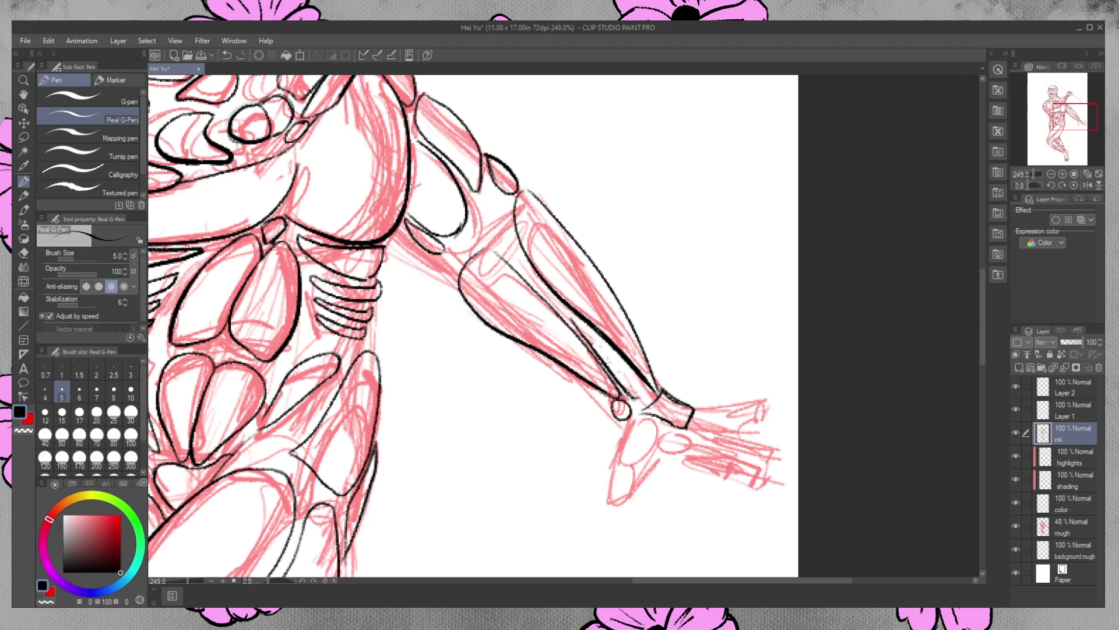
{"action": "left_click_drag", "start_coordinate": [569, 315], "coordinate": [649, 408]}
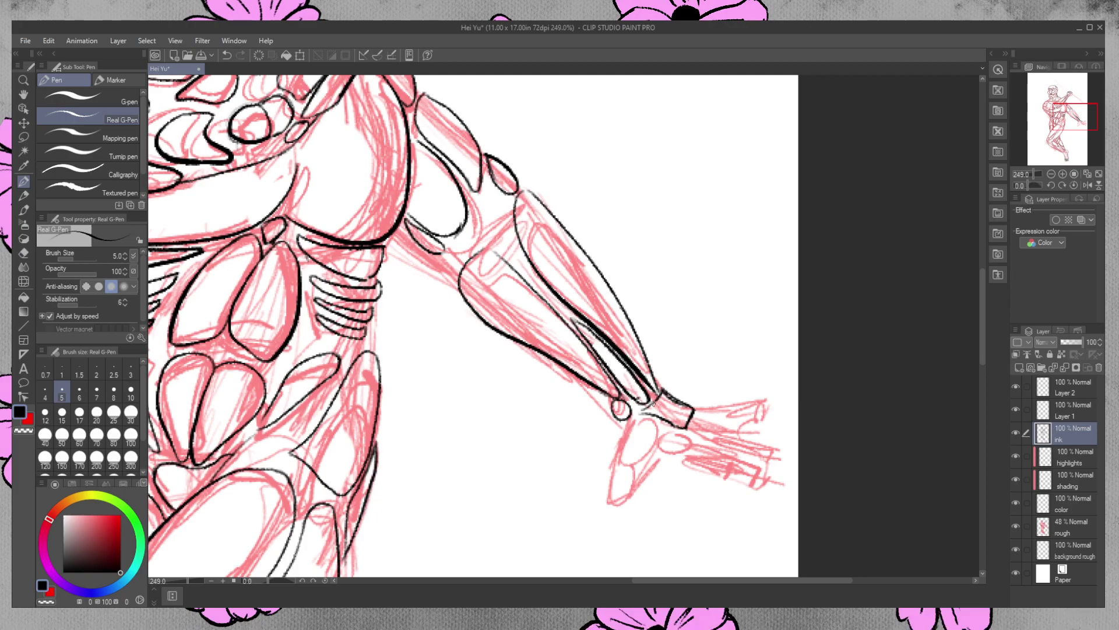
Erase the stray ends above the narrow forearm wedge and re-ink its pointed tip
{"action": "left_click", "coordinate": [23, 252]}
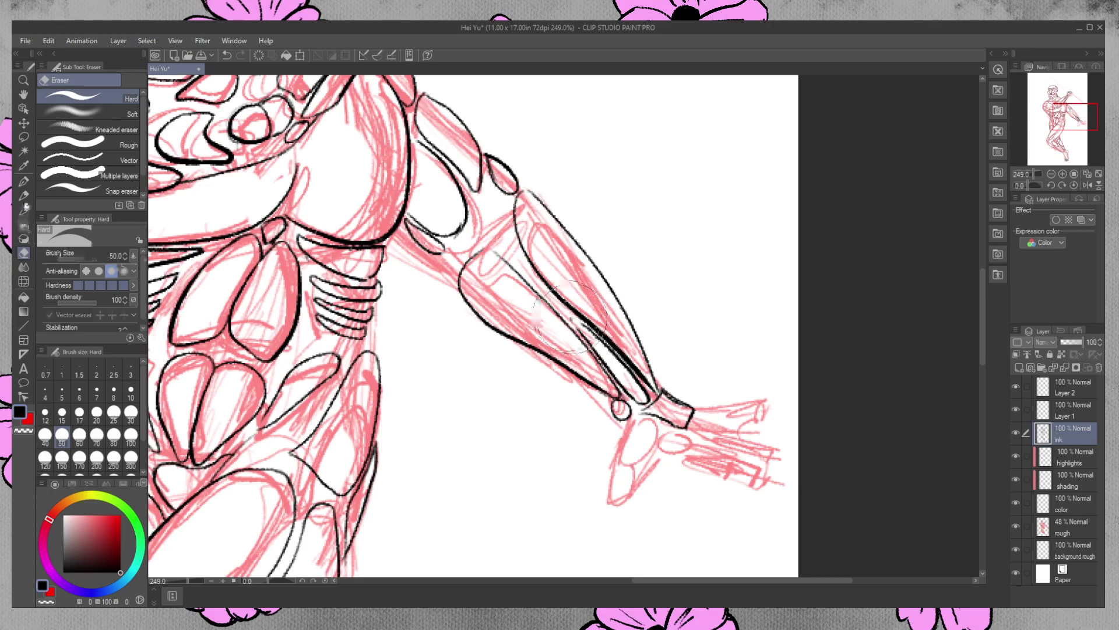
{"action": "key", "text": "p"}
{"action": "mouse_move", "coordinate": [572, 321]}
{"action": "left_mouse_down"}
{"action": "mouse_move", "coordinate": [582, 335]}
{"action": "mouse_move", "coordinate": [583, 325]}
{"action": "left_mouse_up"}
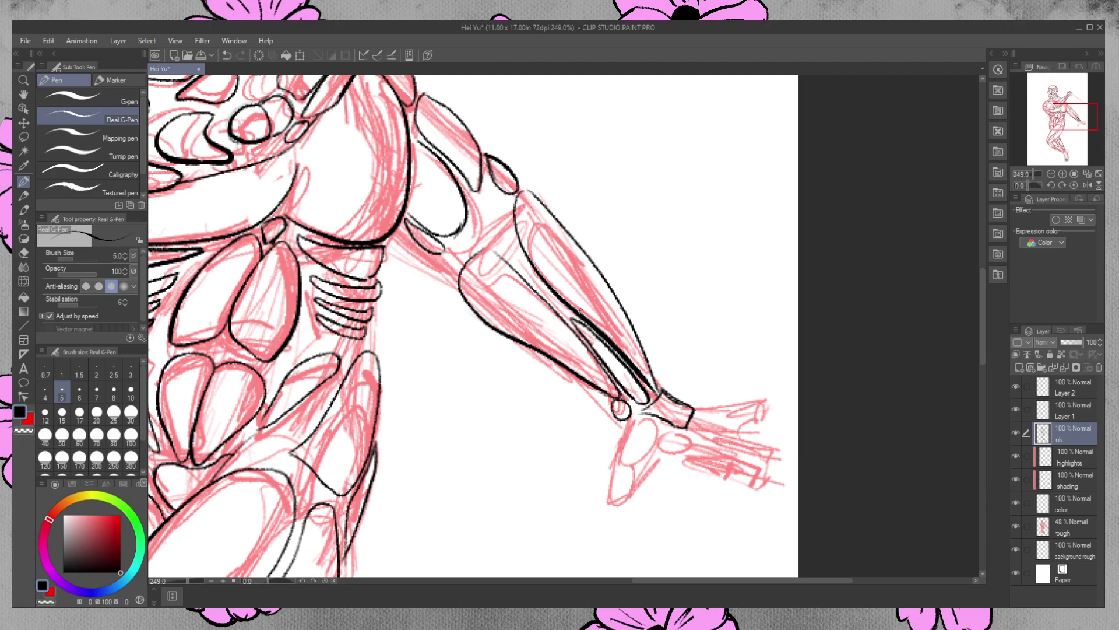
Ink the long thin strip running from the elbow down the middle of the forearm, undoing and redrawing the first strokes
{"action": "left_click_drag", "start_coordinate": [499, 237], "coordinate": [550, 309]}
{"action": "key", "text": "ctrl+z"}
{"action": "key", "text": "ctrl+z"}
{"action": "left_click_drag", "start_coordinate": [498, 232], "coordinate": [579, 336]}
{"action": "key", "text": "ctrl+z"}
{"action": "left_click_drag", "start_coordinate": [499, 234], "coordinate": [574, 327]}
{"action": "left_click_drag", "start_coordinate": [507, 233], "coordinate": [601, 348]}
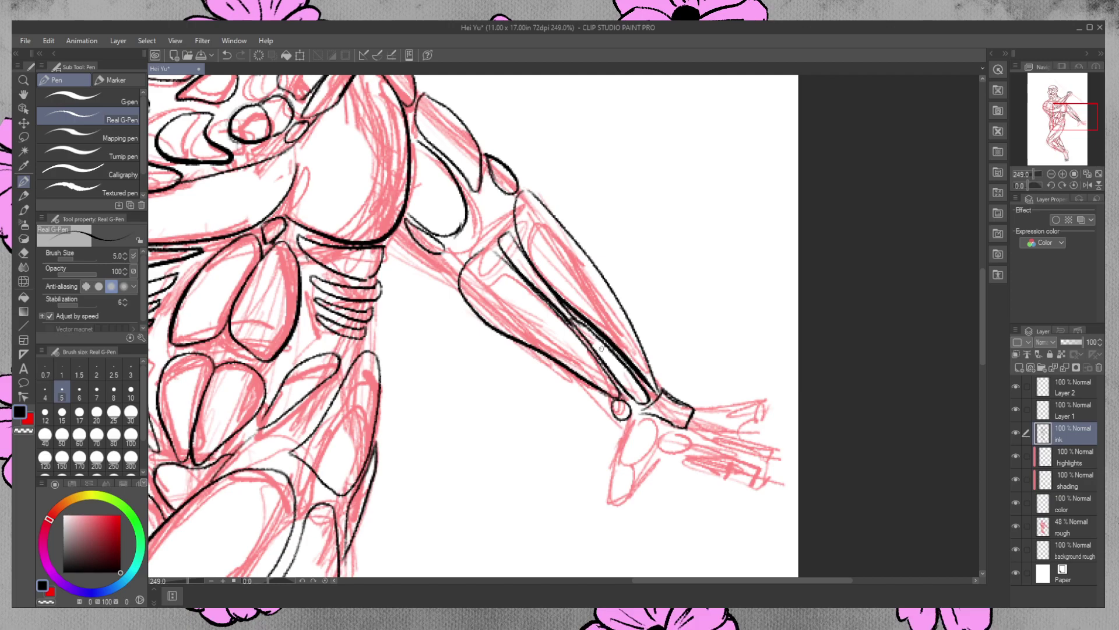
Erase the overlapping lines where the thin forearm strip meets the wedge near the wrist
{"action": "left_click", "coordinate": [24, 253]}
{"action": "mouse_move", "coordinate": [568, 316]}
{"action": "left_mouse_down"}
{"action": "mouse_move", "coordinate": [542, 291]}
{"action": "mouse_move", "coordinate": [586, 327]}
{"action": "left_mouse_up"}
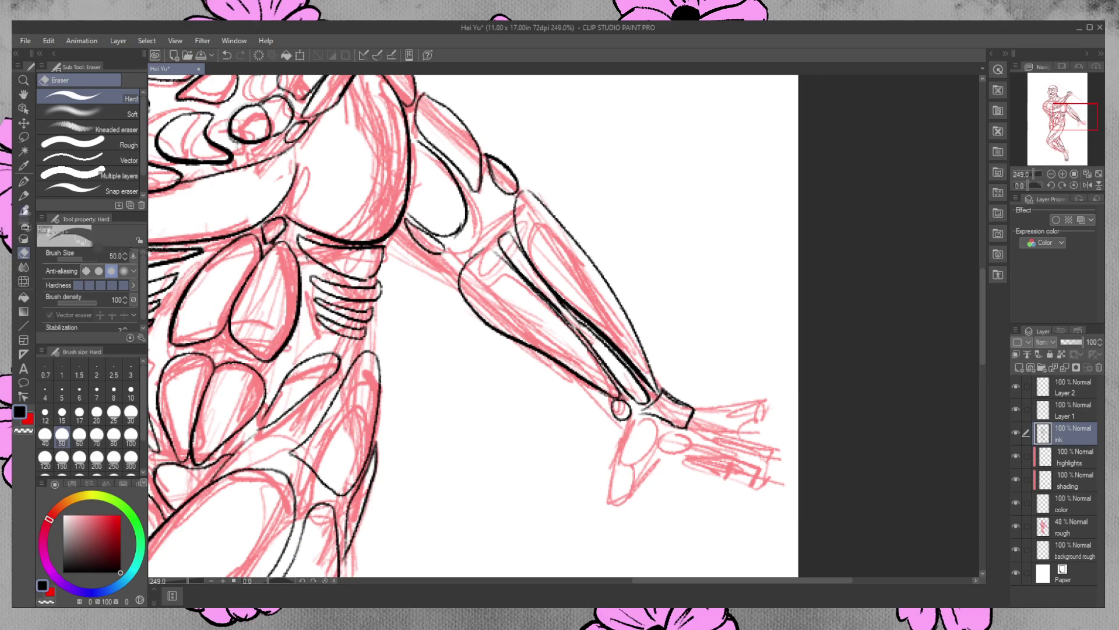
{"action": "left_click", "coordinate": [23, 181]}
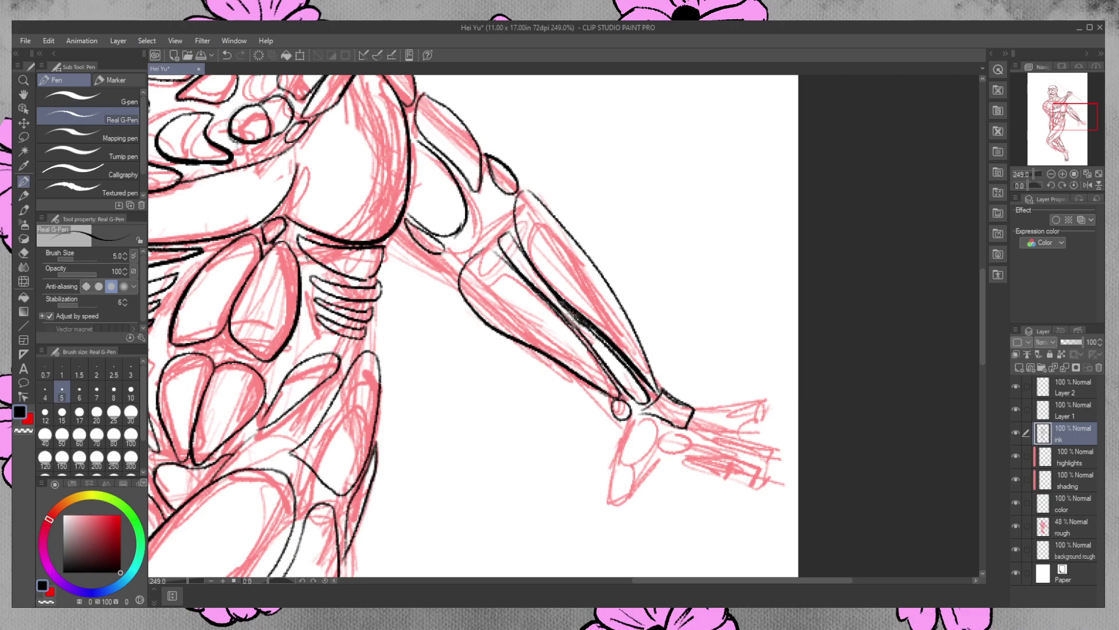
{"action": "key", "text": "e"}
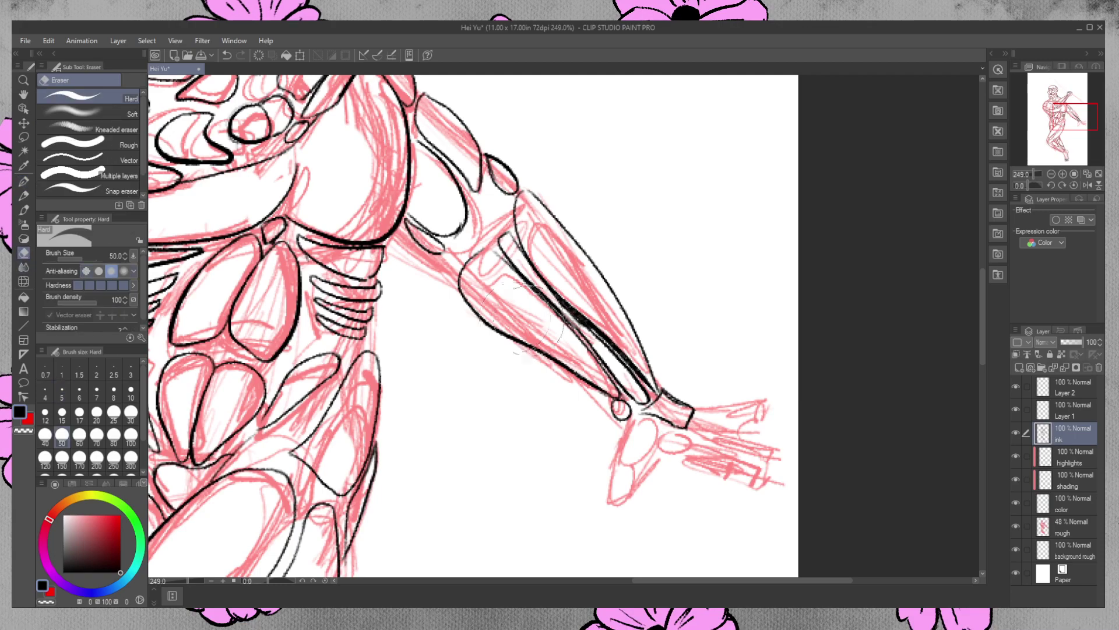
{"action": "mouse_move", "coordinate": [573, 319]}
{"action": "left_mouse_down"}
{"action": "mouse_move", "coordinate": [554, 294]}
{"action": "mouse_move", "coordinate": [566, 310]}
{"action": "mouse_move", "coordinate": [569, 290]}
{"action": "mouse_move", "coordinate": [552, 295]}
{"action": "mouse_move", "coordinate": [594, 342]}
{"action": "mouse_move", "coordinate": [587, 332]}
{"action": "mouse_move", "coordinate": [625, 358]}
{"action": "left_mouse_up"}
Ink the elbow ends of the lower forearm muscle and thin strip, and add a small oval under the elbow
{"action": "left_click", "coordinate": [23, 183]}
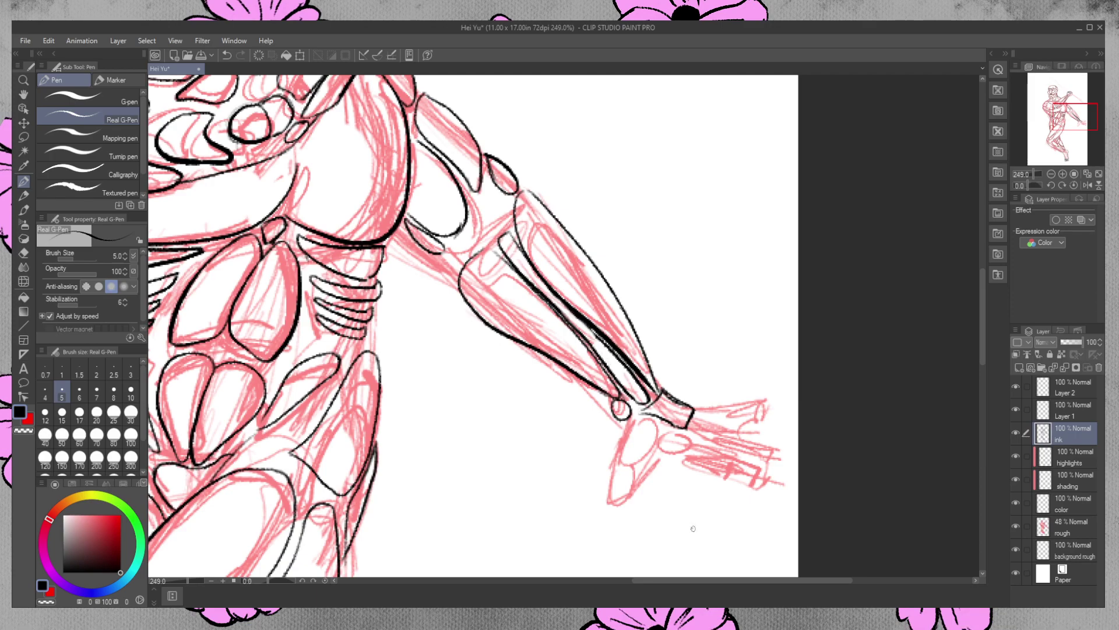
{"action": "mouse_move", "coordinate": [484, 249]}
{"action": "left_mouse_down"}
{"action": "mouse_move", "coordinate": [519, 265]}
{"action": "mouse_move", "coordinate": [506, 240]}
{"action": "mouse_move", "coordinate": [546, 226]}
{"action": "mouse_move", "coordinate": [512, 240]}
{"action": "left_mouse_up"}
{"action": "left_click_drag", "start_coordinate": [509, 235], "coordinate": [523, 252]}
{"action": "mouse_move", "coordinate": [442, 263]}
{"action": "left_mouse_down"}
{"action": "mouse_move", "coordinate": [447, 273]}
{"action": "mouse_move", "coordinate": [455, 259]}
{"action": "left_mouse_up"}
{"action": "left_click_drag", "start_coordinate": [440, 256], "coordinate": [454, 263]}
{"action": "key", "text": "e"}
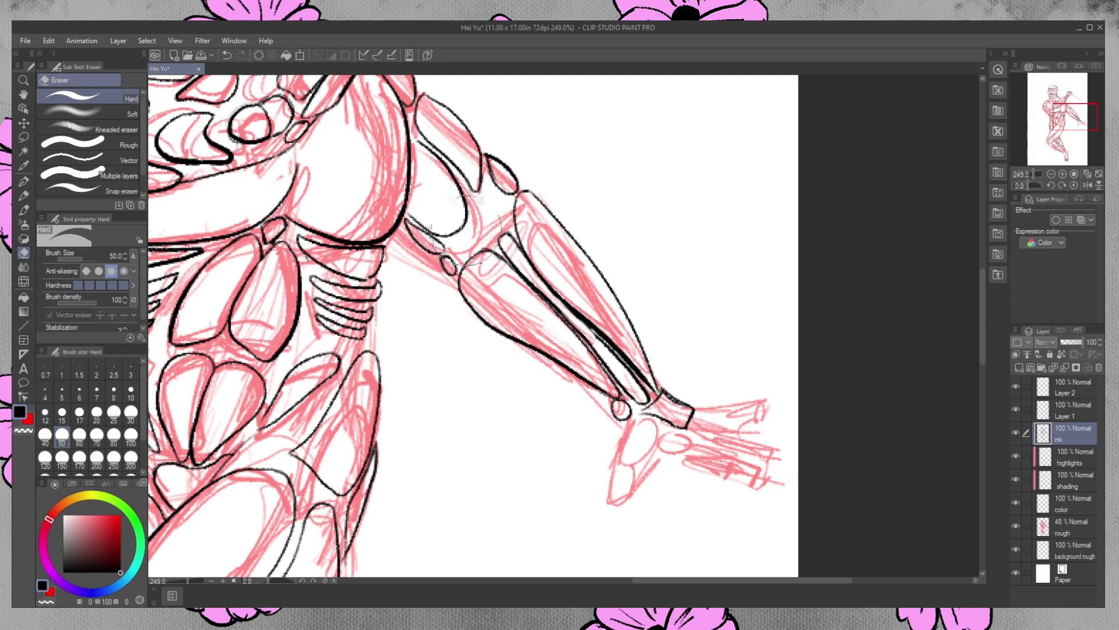
Ink the two segments of the splayed thumb over the rough sketch and clean up the stray ends around them
{"action": "key", "text": "p"}
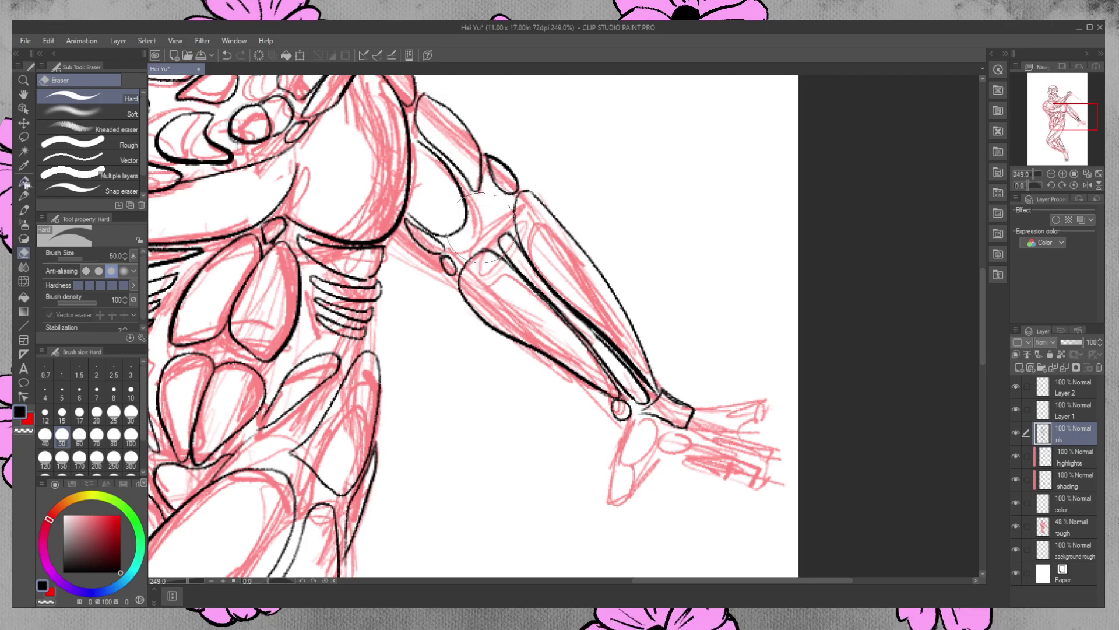
{"action": "mouse_move", "coordinate": [628, 427]}
{"action": "left_mouse_down"}
{"action": "mouse_move", "coordinate": [652, 425]}
{"action": "mouse_move", "coordinate": [665, 449]}
{"action": "mouse_move", "coordinate": [639, 475]}
{"action": "left_mouse_up"}
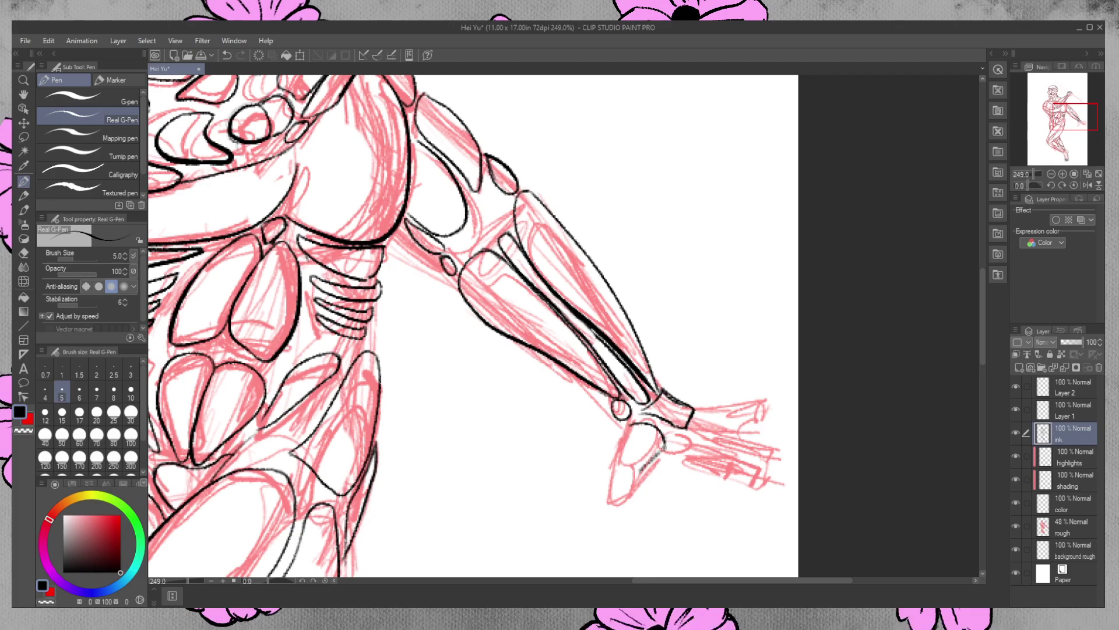
{"action": "mouse_move", "coordinate": [629, 436]}
{"action": "left_mouse_down"}
{"action": "mouse_move", "coordinate": [620, 461]}
{"action": "mouse_move", "coordinate": [635, 465]}
{"action": "left_mouse_up"}
{"action": "left_click_drag", "start_coordinate": [619, 464], "coordinate": [617, 502]}
{"action": "mouse_move", "coordinate": [643, 471]}
{"action": "left_mouse_down"}
{"action": "mouse_move", "coordinate": [638, 505]}
{"action": "mouse_move", "coordinate": [642, 473]}
{"action": "mouse_move", "coordinate": [621, 471]}
{"action": "mouse_move", "coordinate": [621, 505]}
{"action": "left_mouse_up"}
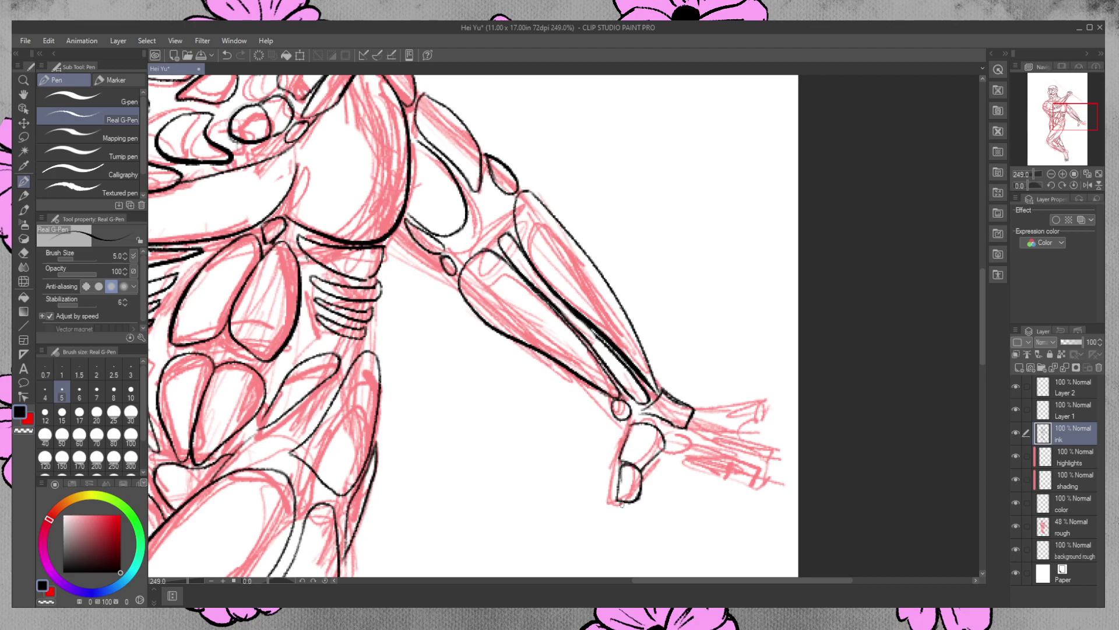
{"action": "key", "text": "e"}
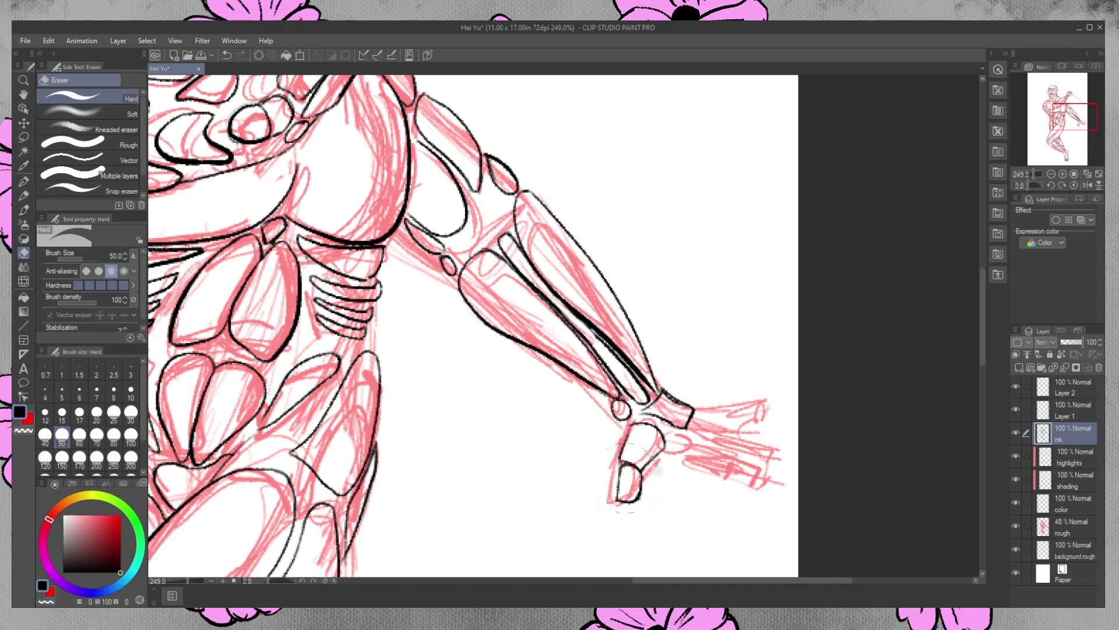
Ink the row of small rounded knuckles between the back of the hand and the fingers
{"action": "left_click", "coordinate": [24, 182]}
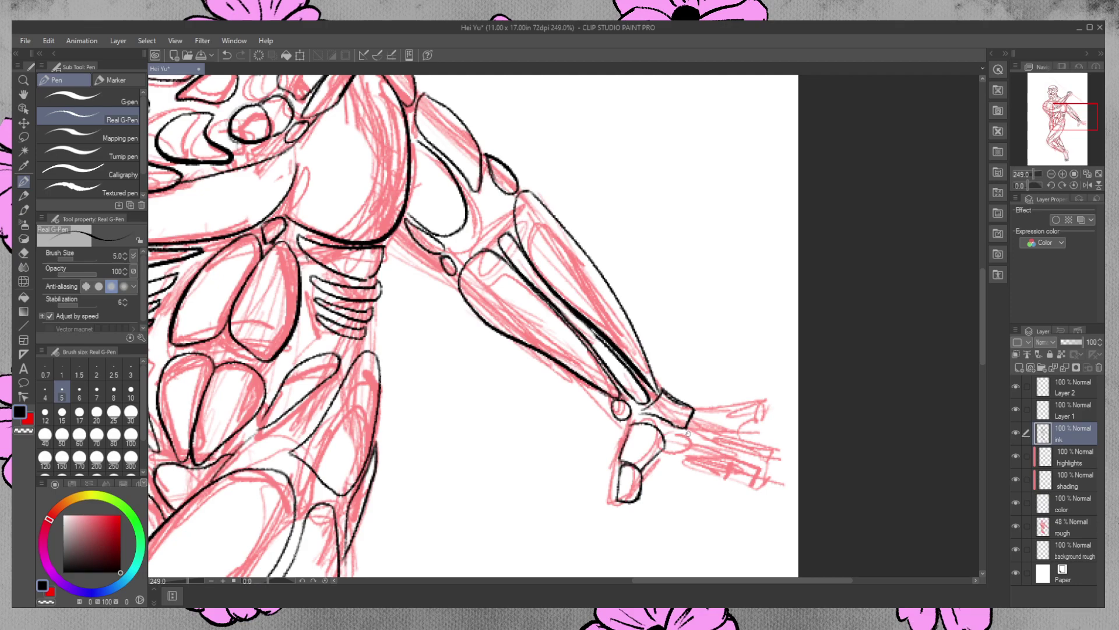
{"action": "left_click_drag", "start_coordinate": [692, 438], "coordinate": [698, 434]}
{"action": "mouse_move", "coordinate": [702, 429]}
{"action": "left_mouse_down"}
{"action": "mouse_move", "coordinate": [694, 426]}
{"action": "mouse_move", "coordinate": [707, 415]}
{"action": "left_mouse_up"}
Ink the long edges and tips of the extended fingers, undoing and redrawing the first stroke of the lowest finger
{"action": "mouse_move", "coordinate": [700, 445]}
{"action": "left_mouse_down"}
{"action": "mouse_move", "coordinate": [687, 458]}
{"action": "mouse_move", "coordinate": [756, 471]}
{"action": "left_mouse_up"}
{"action": "key", "text": "ctrl+z"}
{"action": "mouse_move", "coordinate": [704, 447]}
{"action": "left_mouse_down"}
{"action": "mouse_move", "coordinate": [743, 475]}
{"action": "mouse_move", "coordinate": [714, 479]}
{"action": "mouse_move", "coordinate": [748, 483]}
{"action": "left_mouse_up"}
{"action": "mouse_move", "coordinate": [709, 440]}
{"action": "left_mouse_down"}
{"action": "mouse_move", "coordinate": [746, 455]}
{"action": "mouse_move", "coordinate": [710, 433]}
{"action": "mouse_move", "coordinate": [765, 463]}
{"action": "left_mouse_up"}
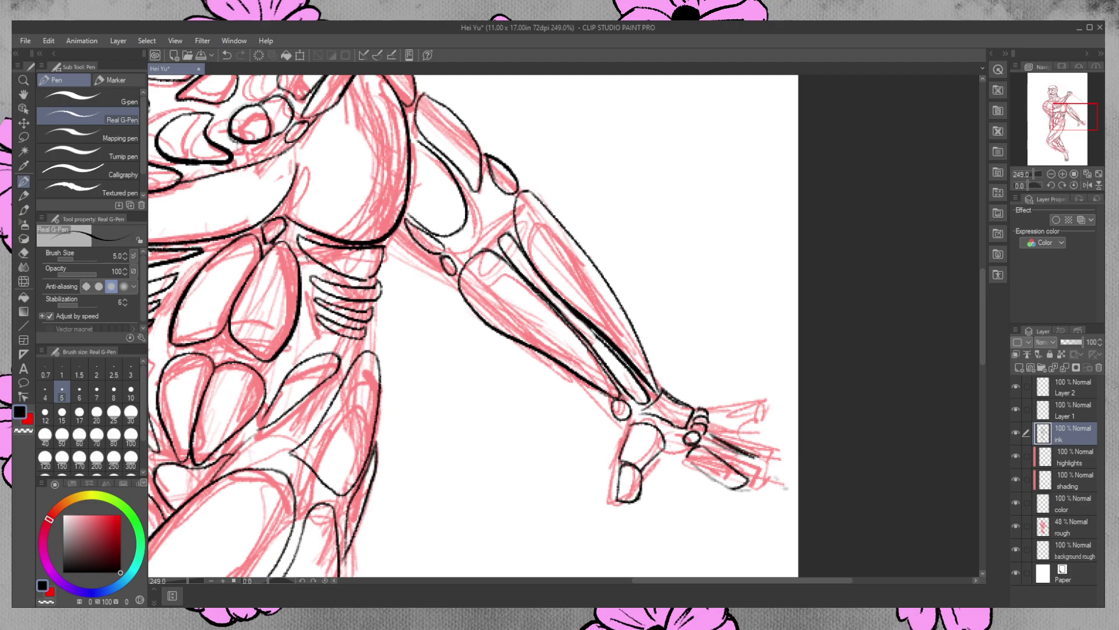
{"action": "left_click_drag", "start_coordinate": [763, 466], "coordinate": [758, 474]}
{"action": "left_click_drag", "start_coordinate": [714, 425], "coordinate": [766, 436]}
{"action": "mouse_move", "coordinate": [767, 445]}
{"action": "left_mouse_down"}
{"action": "mouse_move", "coordinate": [775, 440]}
{"action": "mouse_move", "coordinate": [764, 450]}
{"action": "mouse_move", "coordinate": [718, 417]}
{"action": "mouse_move", "coordinate": [764, 416]}
{"action": "mouse_move", "coordinate": [758, 434]}
{"action": "left_mouse_up"}
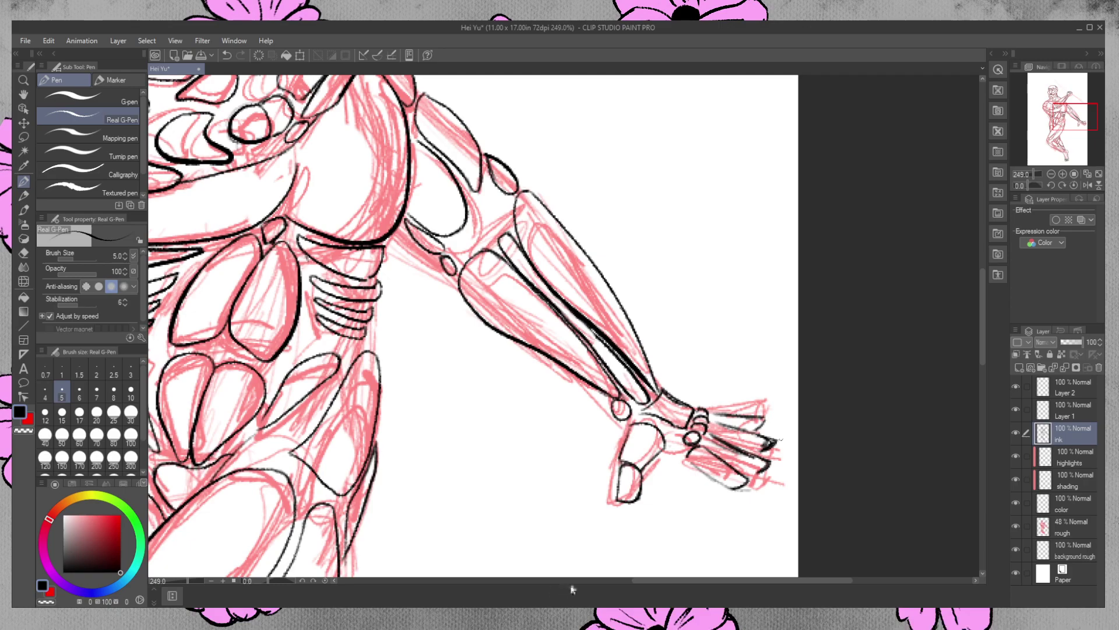
Ink the lowest finger's joint lines and underside, dividing it into three closed segments
{"action": "left_click_drag", "start_coordinate": [687, 581], "coordinate": [745, 574]}
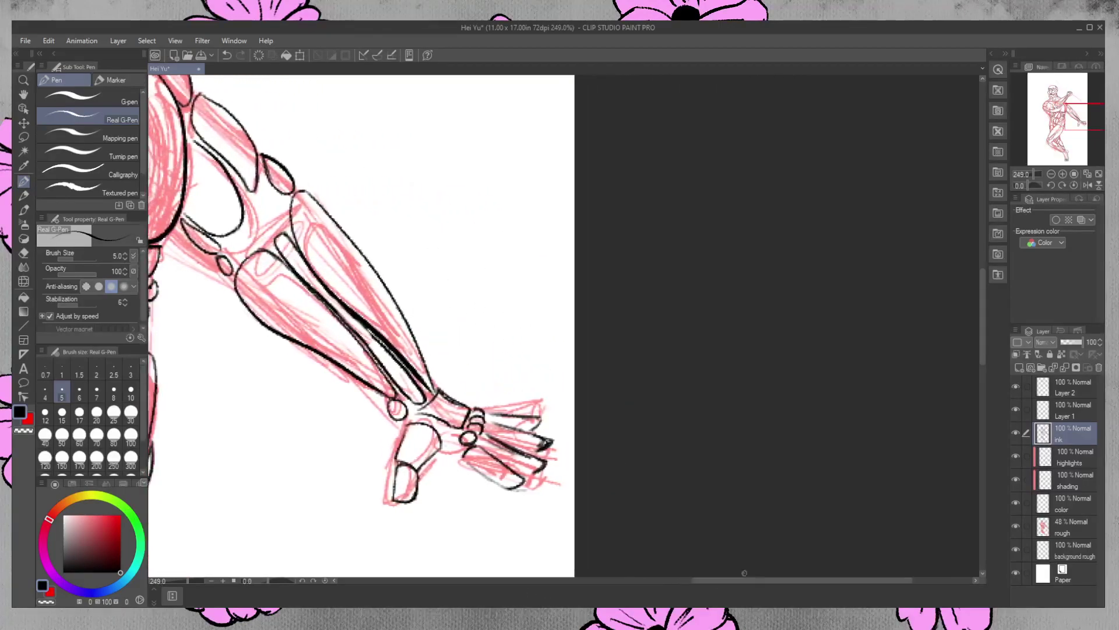
{"action": "left_click", "coordinate": [23, 80]}
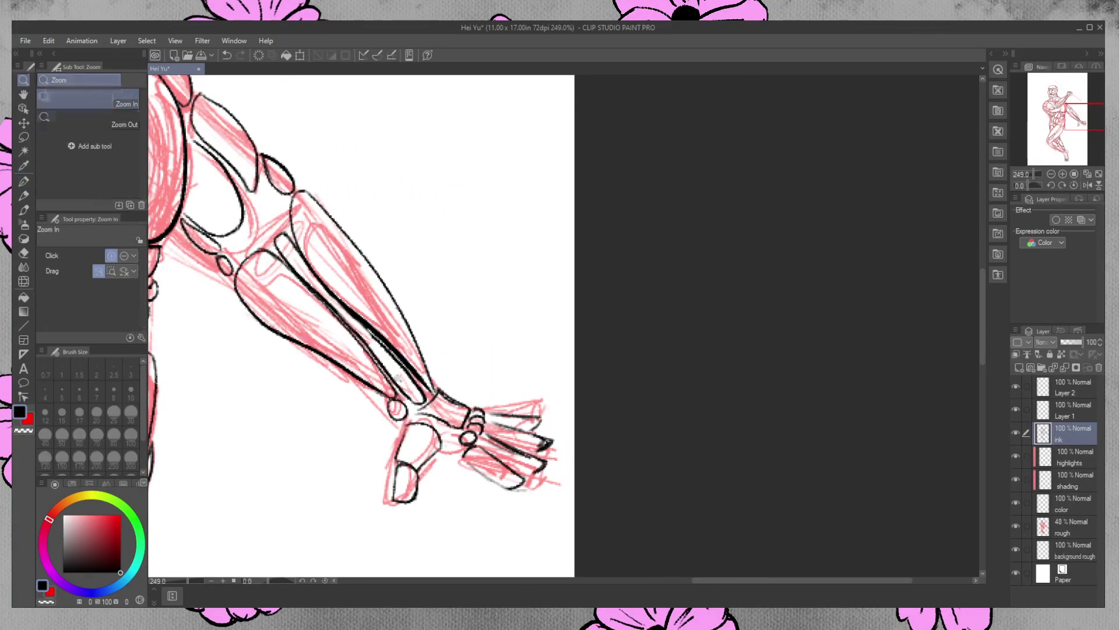
{"action": "left_click_drag", "start_coordinate": [484, 490], "coordinate": [508, 471]}
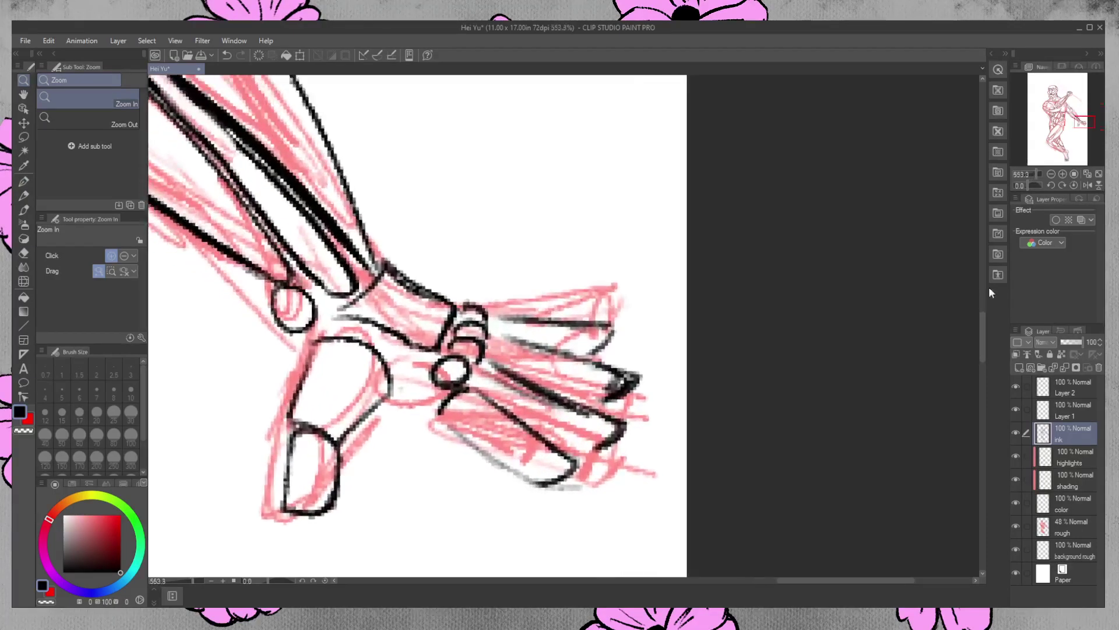
{"action": "left_click_drag", "start_coordinate": [981, 320], "coordinate": [981, 330]}
{"action": "left_click", "coordinate": [23, 181]}
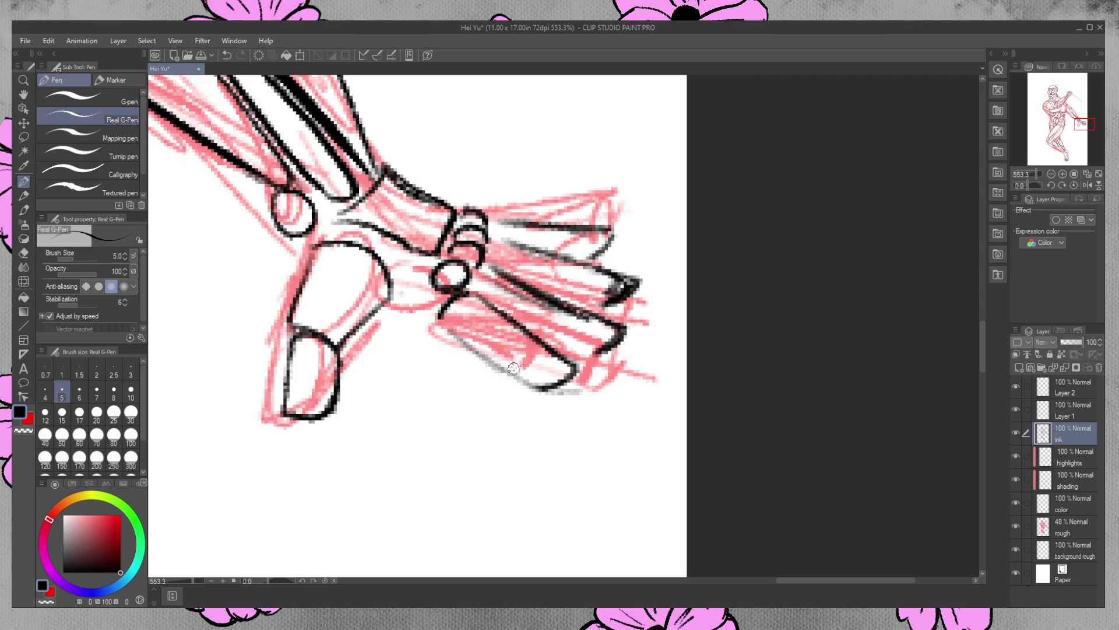
{"action": "mouse_move", "coordinate": [513, 371]}
{"action": "left_mouse_down"}
{"action": "mouse_move", "coordinate": [543, 345]}
{"action": "mouse_move", "coordinate": [516, 363]}
{"action": "mouse_move", "coordinate": [535, 390]}
{"action": "mouse_move", "coordinate": [514, 370]}
{"action": "mouse_move", "coordinate": [529, 382]}
{"action": "mouse_move", "coordinate": [578, 365]}
{"action": "left_mouse_up"}
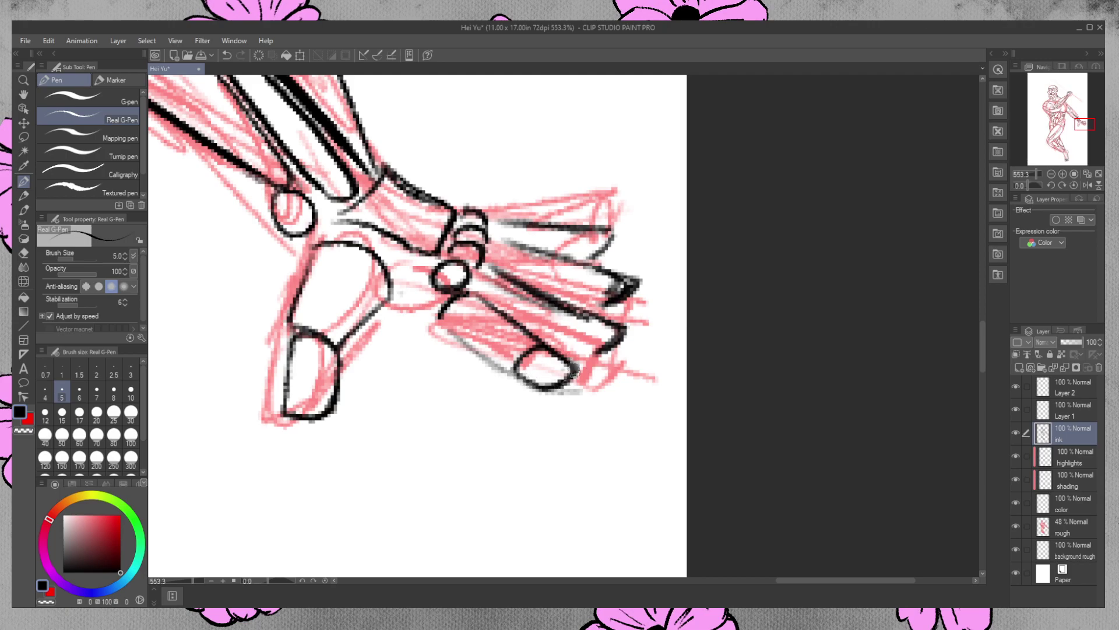
{"action": "left_click_drag", "start_coordinate": [466, 334], "coordinate": [515, 375]}
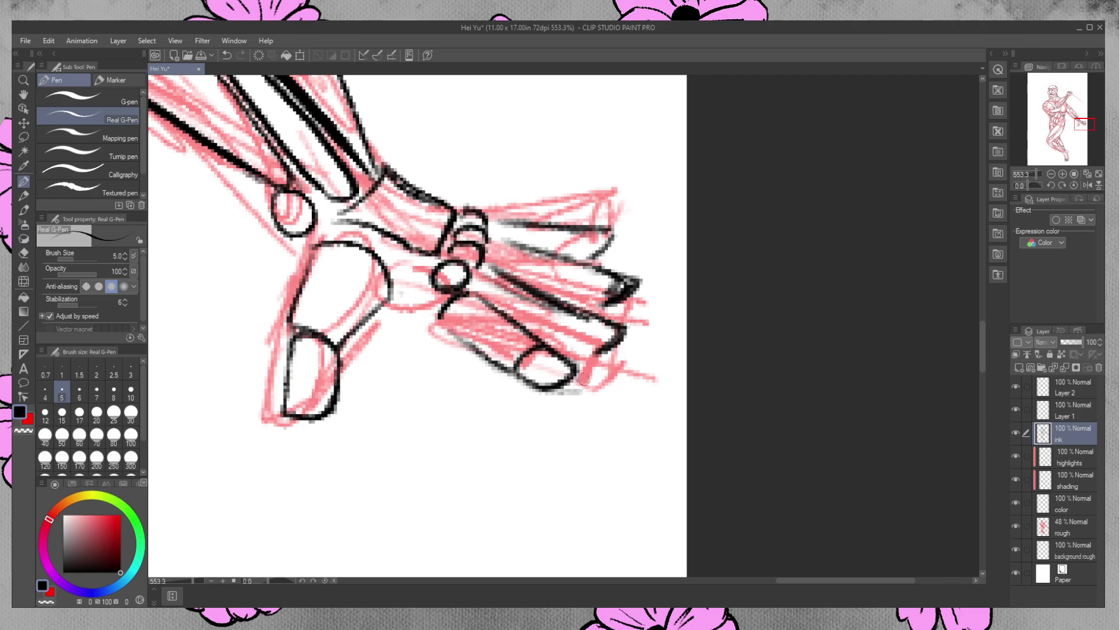
{"action": "mouse_move", "coordinate": [506, 313]}
{"action": "left_mouse_down"}
{"action": "mouse_move", "coordinate": [471, 348]}
{"action": "mouse_move", "coordinate": [505, 315]}
{"action": "mouse_move", "coordinate": [461, 335]}
{"action": "mouse_move", "coordinate": [474, 346]}
{"action": "mouse_move", "coordinate": [438, 315]}
{"action": "mouse_move", "coordinate": [497, 310]}
{"action": "left_mouse_up"}
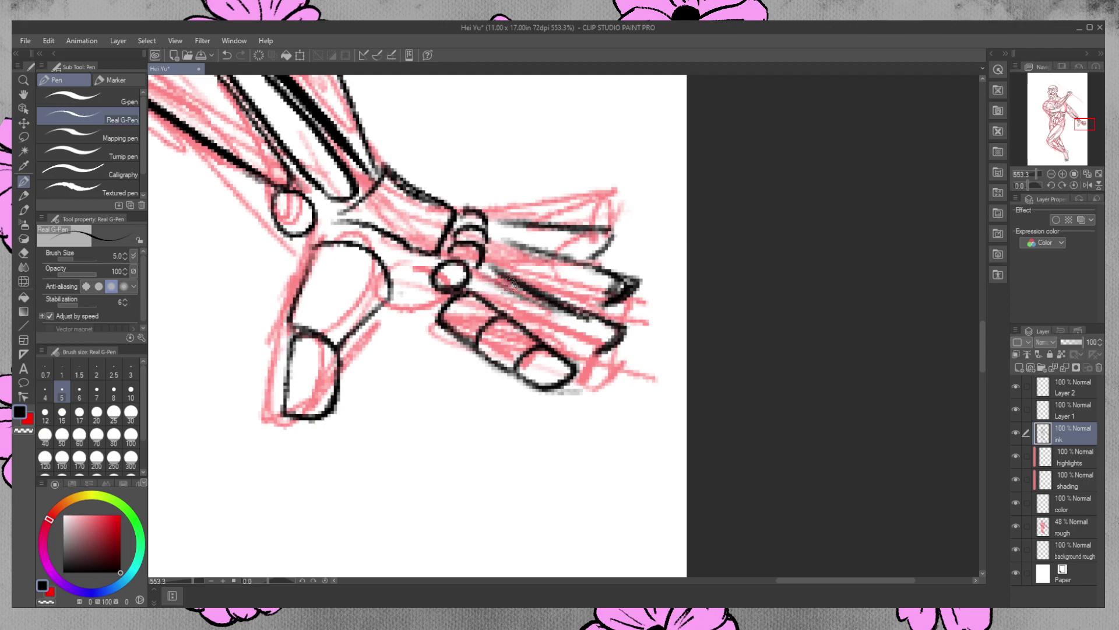
Ink the joint lines and remaining edges of the two middle fingers to divide them into segments
{"action": "left_click_drag", "start_coordinate": [518, 290], "coordinate": [502, 312]}
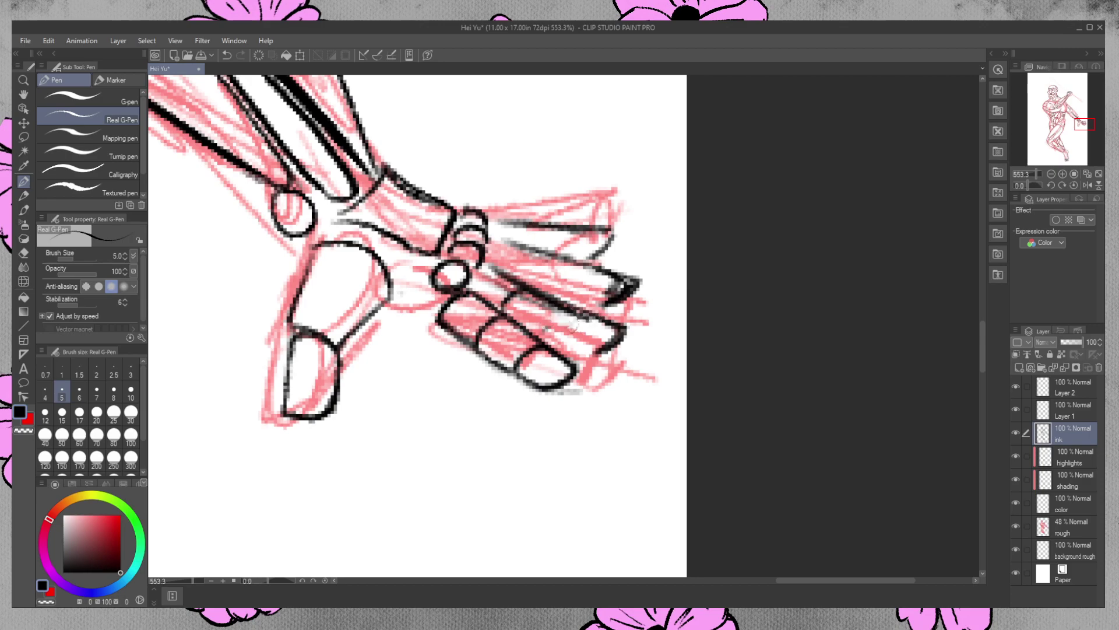
{"action": "mouse_move", "coordinate": [560, 321]}
{"action": "left_mouse_down"}
{"action": "mouse_move", "coordinate": [557, 337]}
{"action": "mouse_move", "coordinate": [596, 353]}
{"action": "left_mouse_up"}
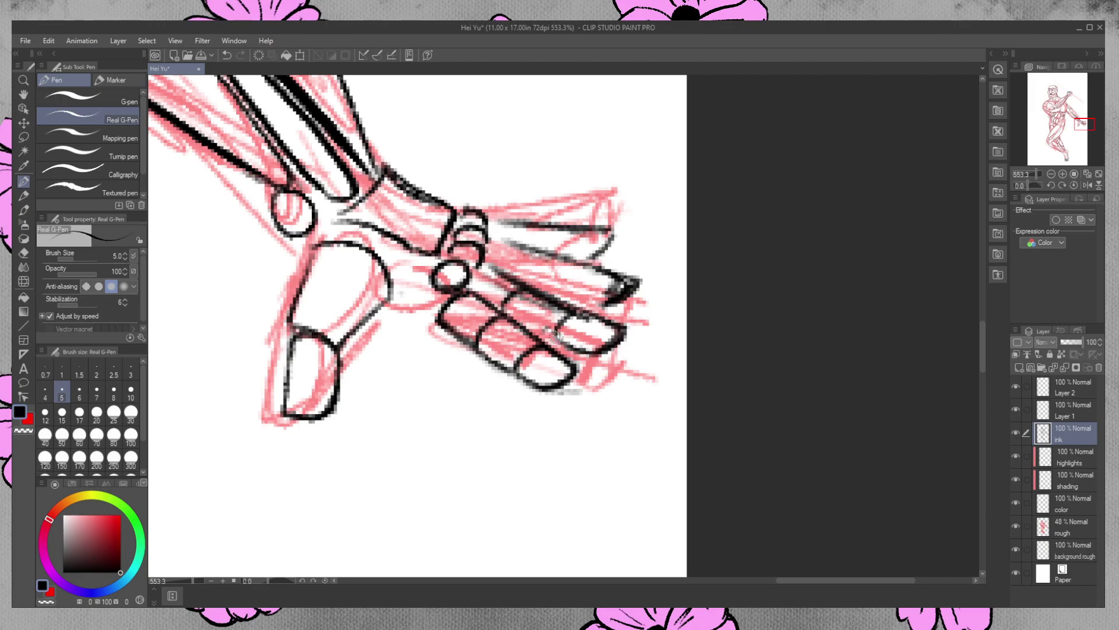
{"action": "mouse_move", "coordinate": [529, 328]}
{"action": "left_mouse_down"}
{"action": "mouse_move", "coordinate": [553, 337]}
{"action": "mouse_move", "coordinate": [545, 331]}
{"action": "left_mouse_up"}
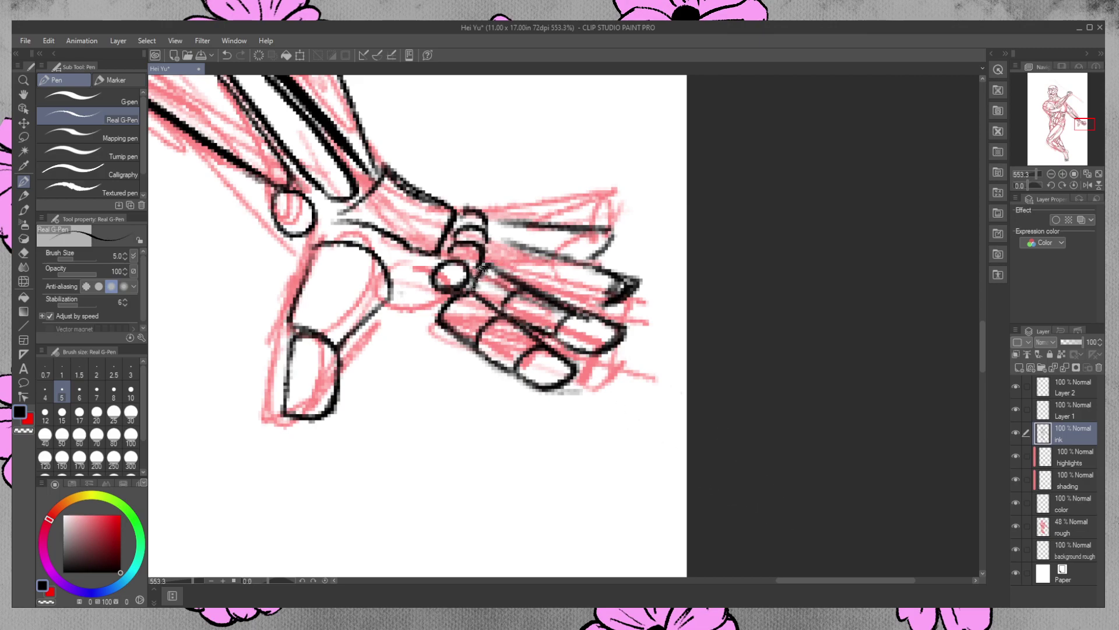
{"action": "mouse_move", "coordinate": [499, 239]}
{"action": "left_mouse_down"}
{"action": "mouse_move", "coordinate": [555, 275]}
{"action": "mouse_move", "coordinate": [536, 260]}
{"action": "mouse_move", "coordinate": [535, 271]}
{"action": "mouse_move", "coordinate": [564, 248]}
{"action": "mouse_move", "coordinate": [601, 270]}
{"action": "left_mouse_up"}
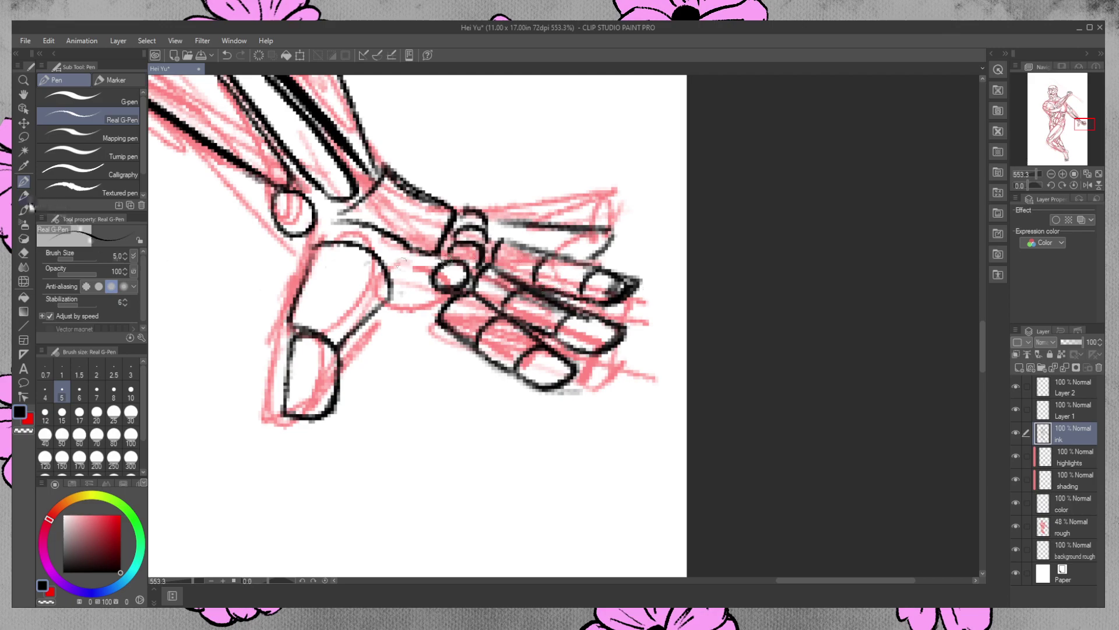
Erase the heavy dark tip of the upper middle finger, then re-ink its rounded tip and upper edge
{"action": "left_click", "coordinate": [24, 252]}
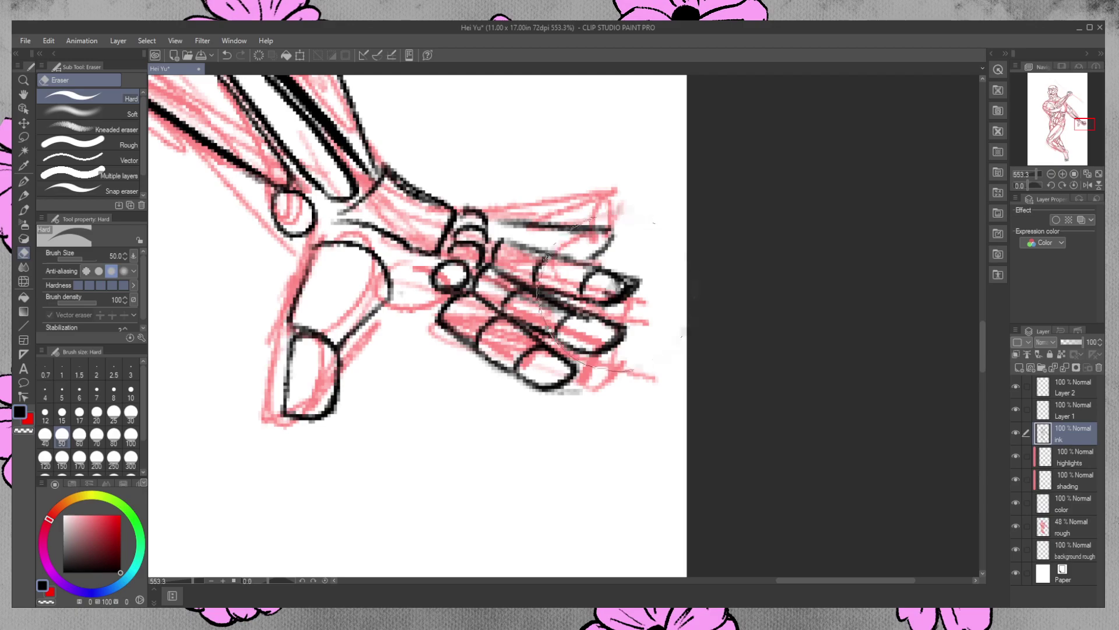
{"action": "left_click_drag", "start_coordinate": [628, 286], "coordinate": [636, 278]}
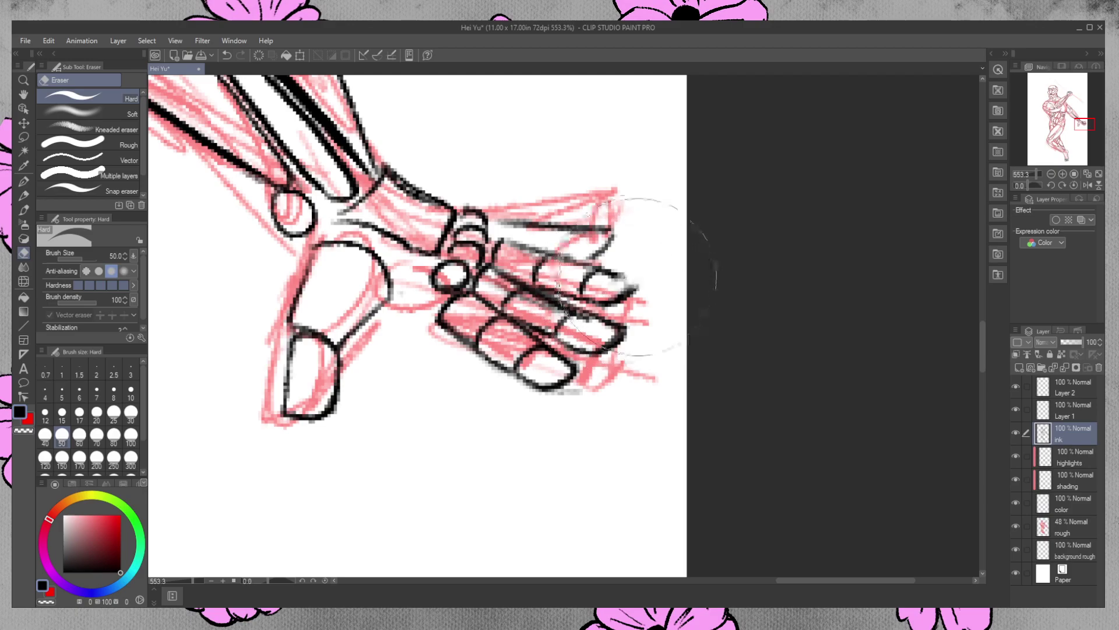
{"action": "left_click", "coordinate": [23, 181]}
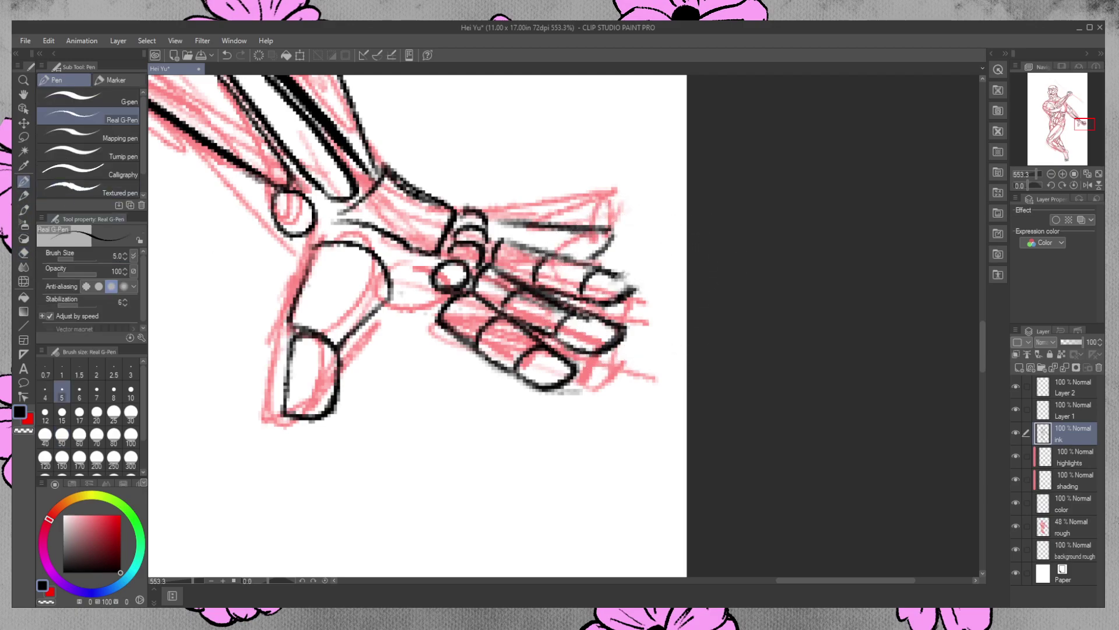
{"action": "left_click_drag", "start_coordinate": [628, 281], "coordinate": [638, 288]}
{"action": "left_click_drag", "start_coordinate": [501, 239], "coordinate": [534, 250]}
Ink the topmost finger's two joint lines, underside and rounded tip
{"action": "left_click_drag", "start_coordinate": [577, 227], "coordinate": [566, 256]}
{"action": "left_click_drag", "start_coordinate": [535, 223], "coordinate": [529, 246]}
{"action": "left_click_drag", "start_coordinate": [609, 245], "coordinate": [566, 262]}
{"action": "left_click_drag", "start_coordinate": [613, 224], "coordinate": [606, 240]}
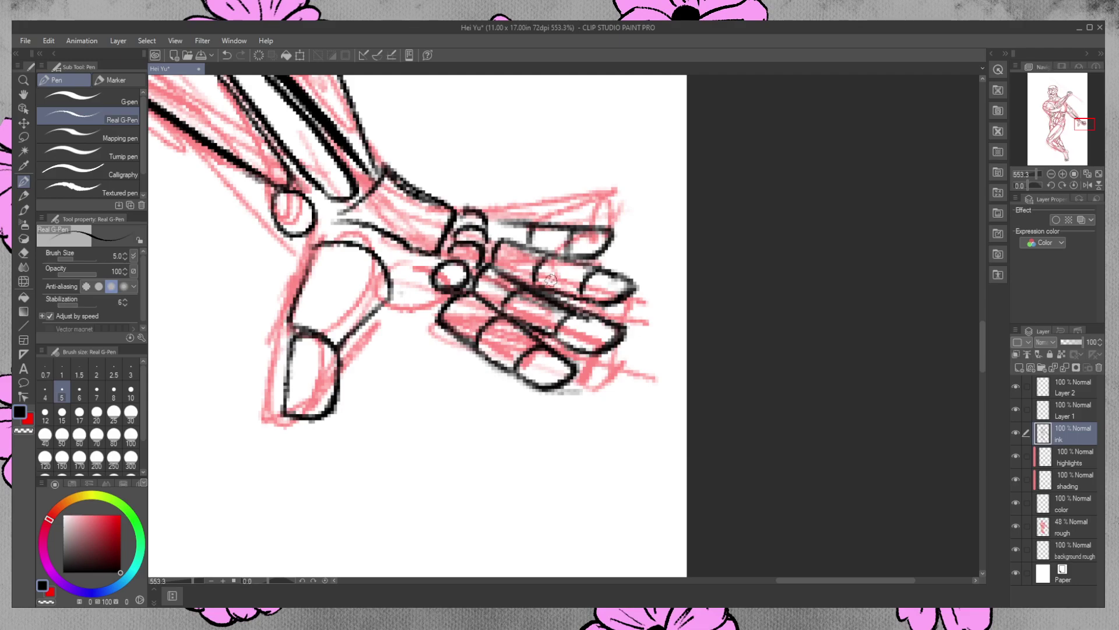
Tidy the ends of the middle fingertips and ink the short lower edge of the palm between thumb and fingers
{"action": "left_click_drag", "start_coordinate": [631, 274], "coordinate": [629, 293]}
{"action": "left_click", "coordinate": [24, 252]}
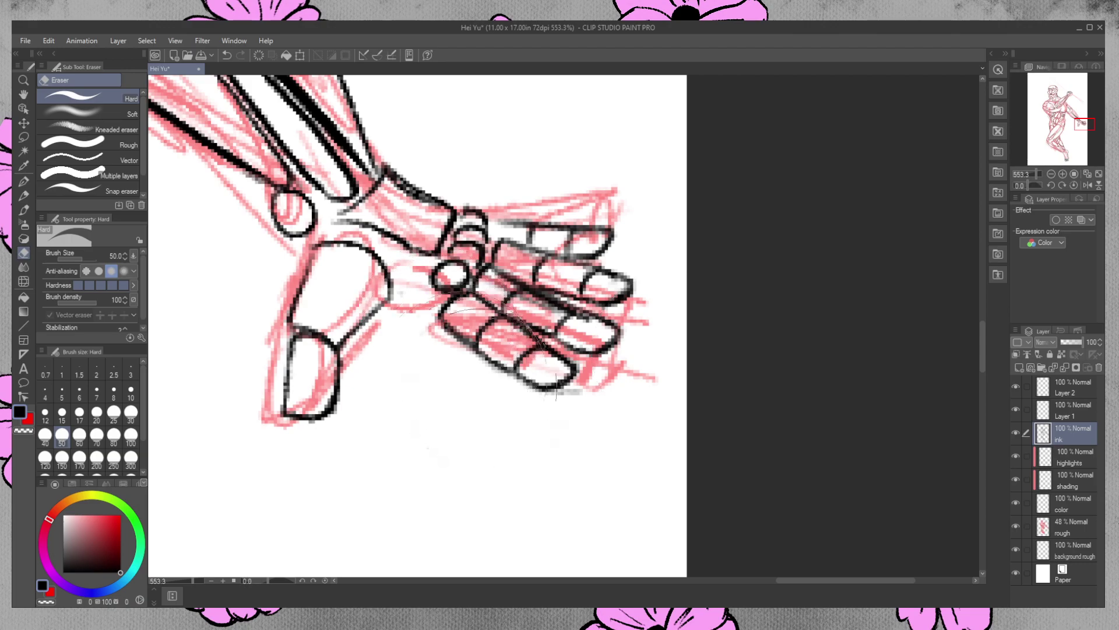
{"action": "left_click", "coordinate": [27, 184]}
{"action": "left_click_drag", "start_coordinate": [391, 309], "coordinate": [430, 318]}
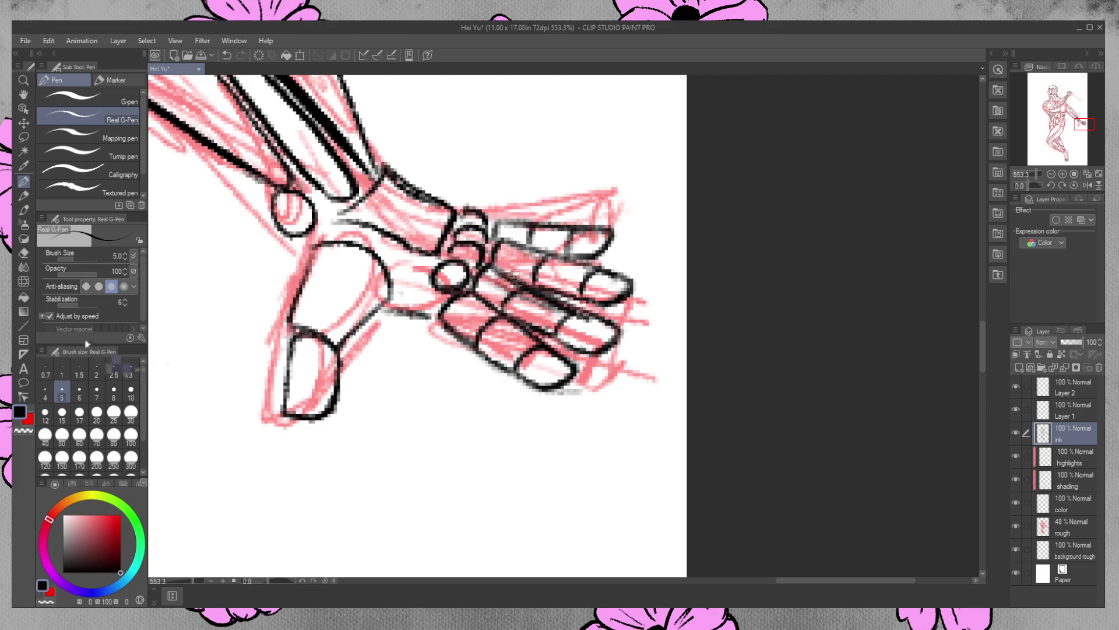
Hide the rough layer so only the black ink line art shows
{"action": "left_click", "coordinate": [23, 81]}
{"action": "left_click_drag", "start_coordinate": [467, 357], "coordinate": [434, 357]}
{"action": "left_click_drag", "start_coordinate": [745, 580], "coordinate": [686, 580]}
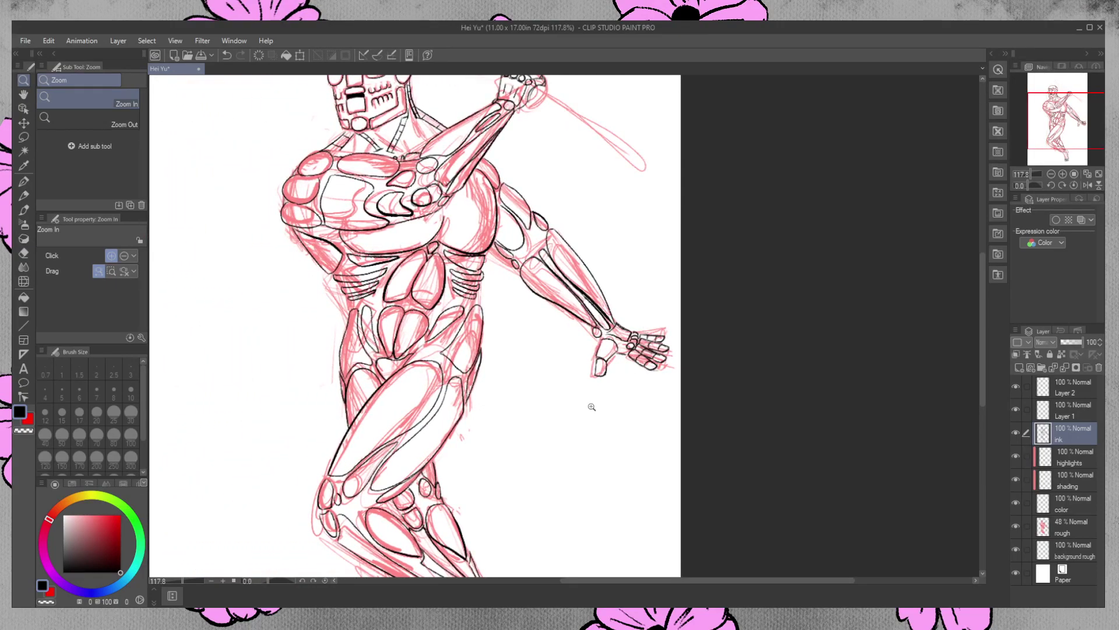
{"action": "left_click", "coordinate": [1016, 525]}
Lasso the topmost finger of the lowered hand, then rotate it slightly upward and reposition it next to the knuckles
{"action": "left_click", "coordinate": [663, 324]}
{"action": "left_click_drag", "start_coordinate": [696, 285], "coordinate": [743, 220]}
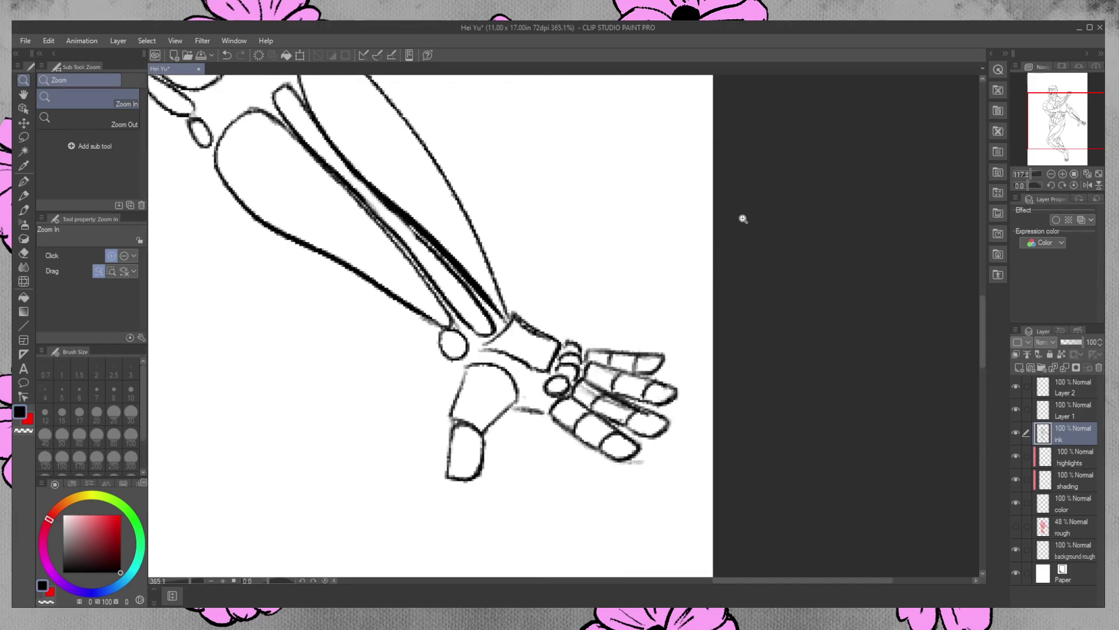
{"action": "left_click", "coordinate": [23, 137]}
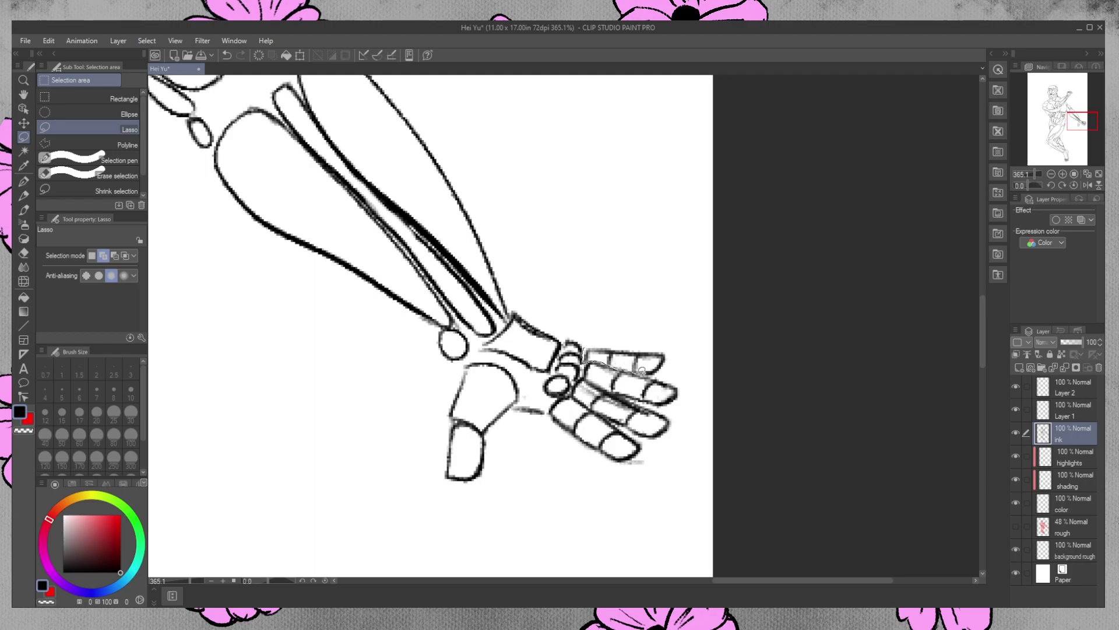
{"action": "left_click_drag", "start_coordinate": [585, 341], "coordinate": [598, 333]}
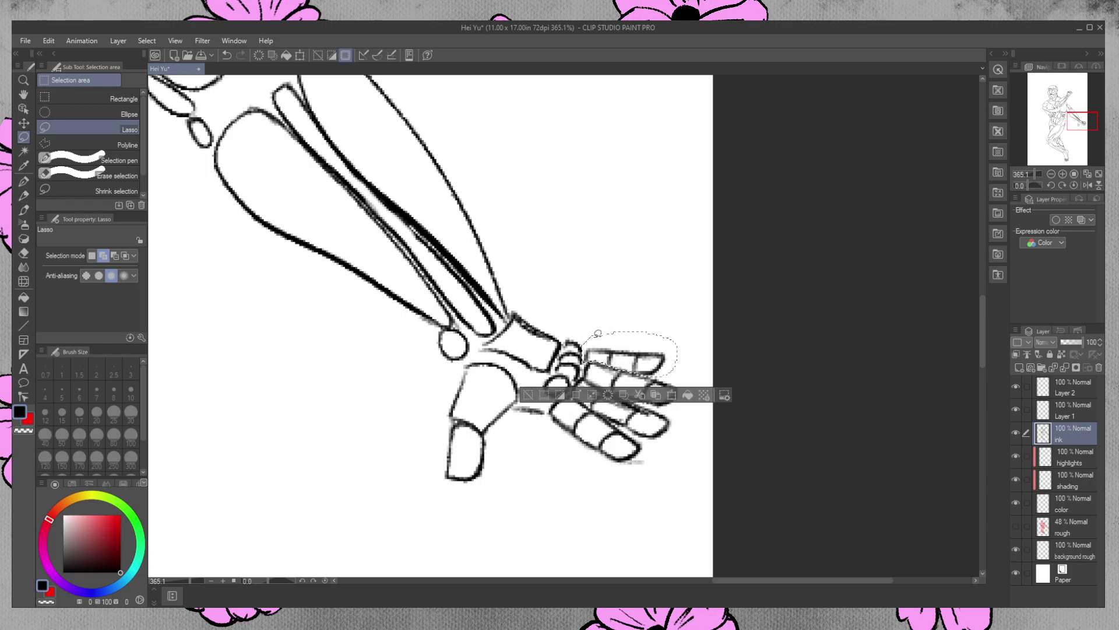
{"action": "key", "text": "ctrl+t"}
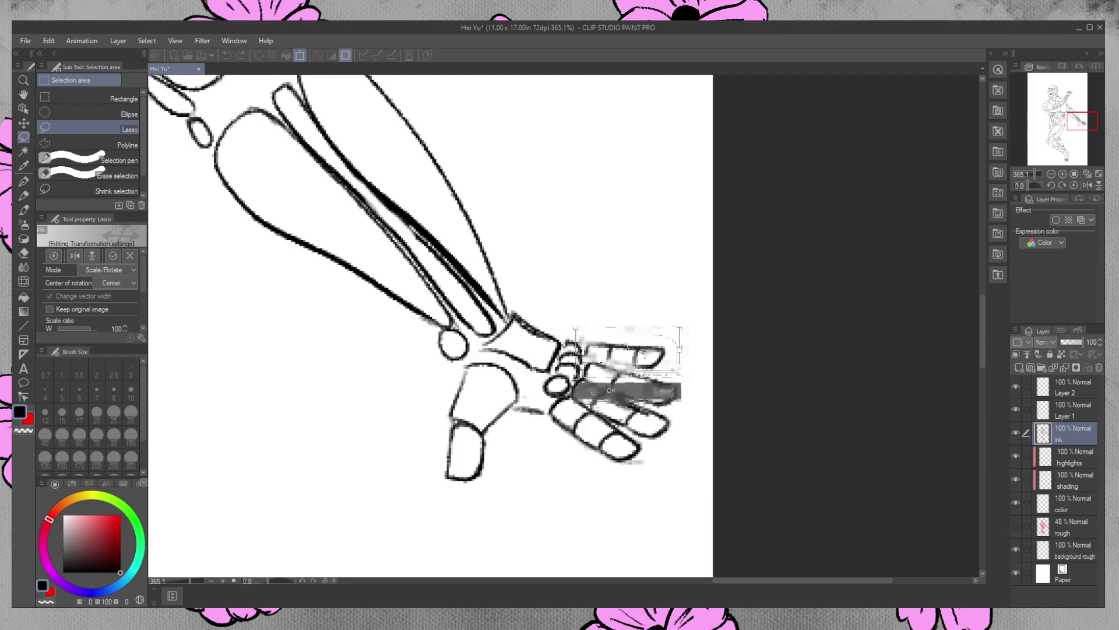
{"action": "left_click_drag", "start_coordinate": [692, 326], "coordinate": [690, 320]}
{"action": "left_click_drag", "start_coordinate": [650, 354], "coordinate": [654, 349]}
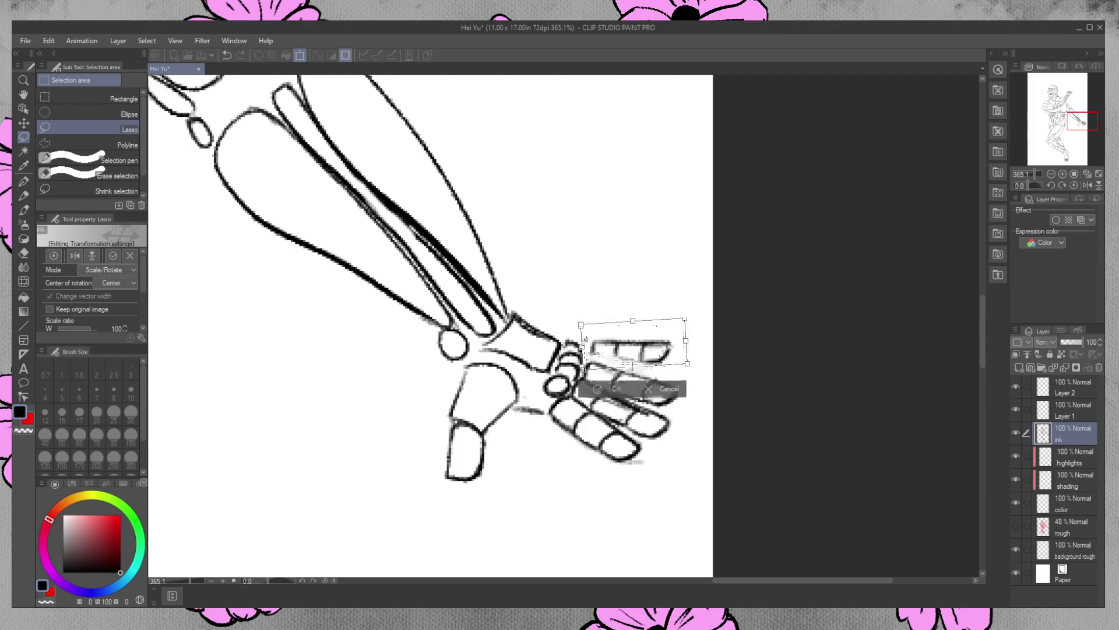
{"action": "left_click_drag", "start_coordinate": [659, 349], "coordinate": [655, 350]}
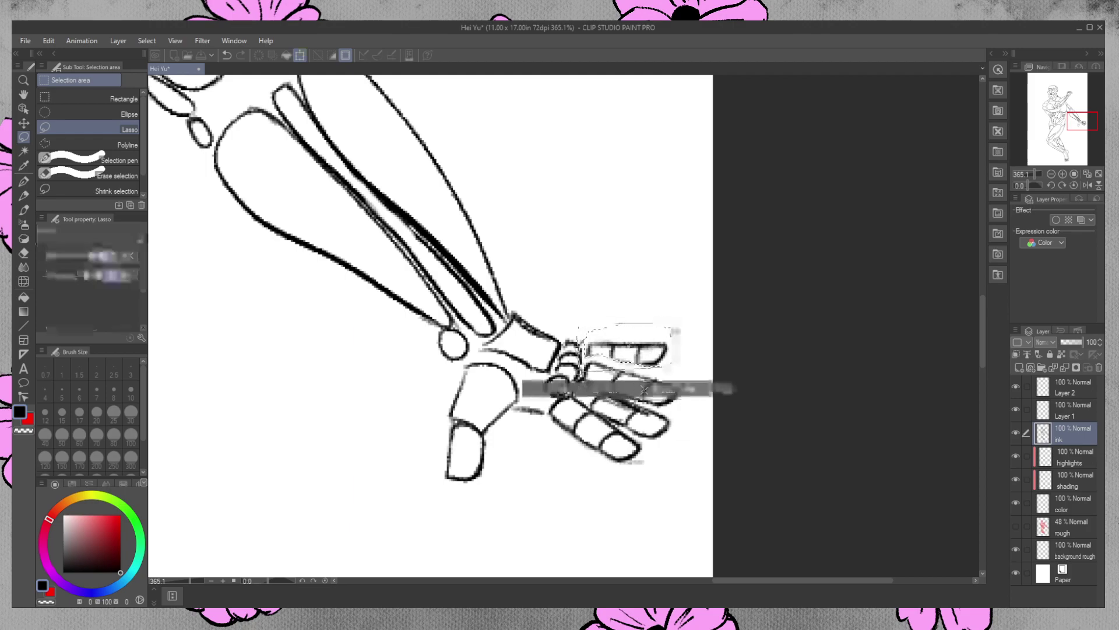
{"action": "key", "text": "Return"}
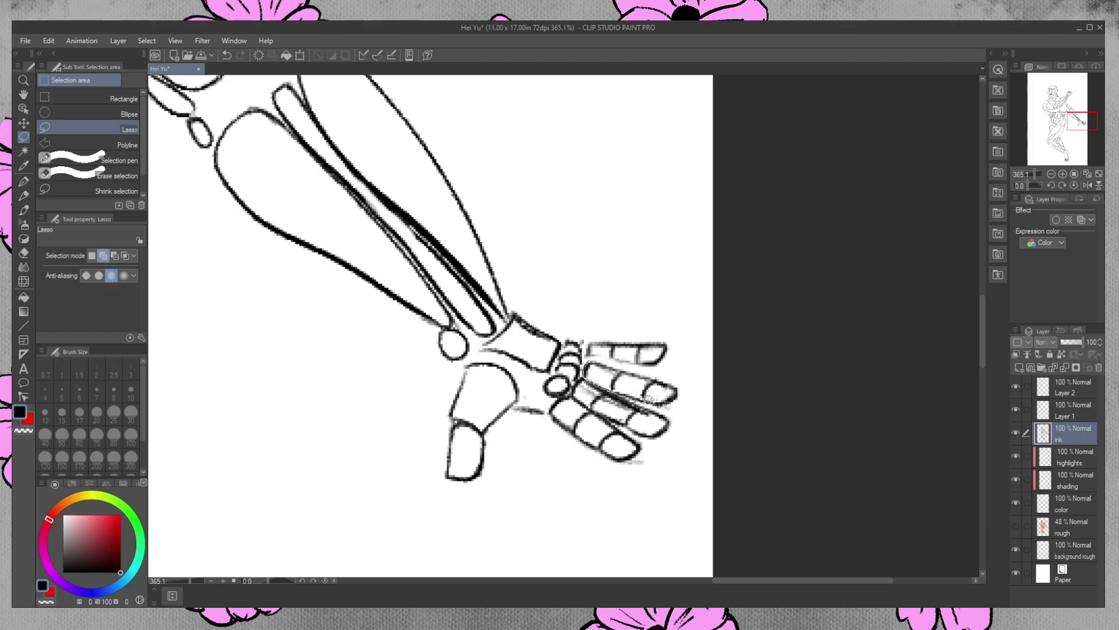
Lasso the second finger from the top of the lowered hand, rotate it slightly upward and reposition it beneath the topmost finger
{"action": "left_click_drag", "start_coordinate": [603, 356], "coordinate": [603, 354]}
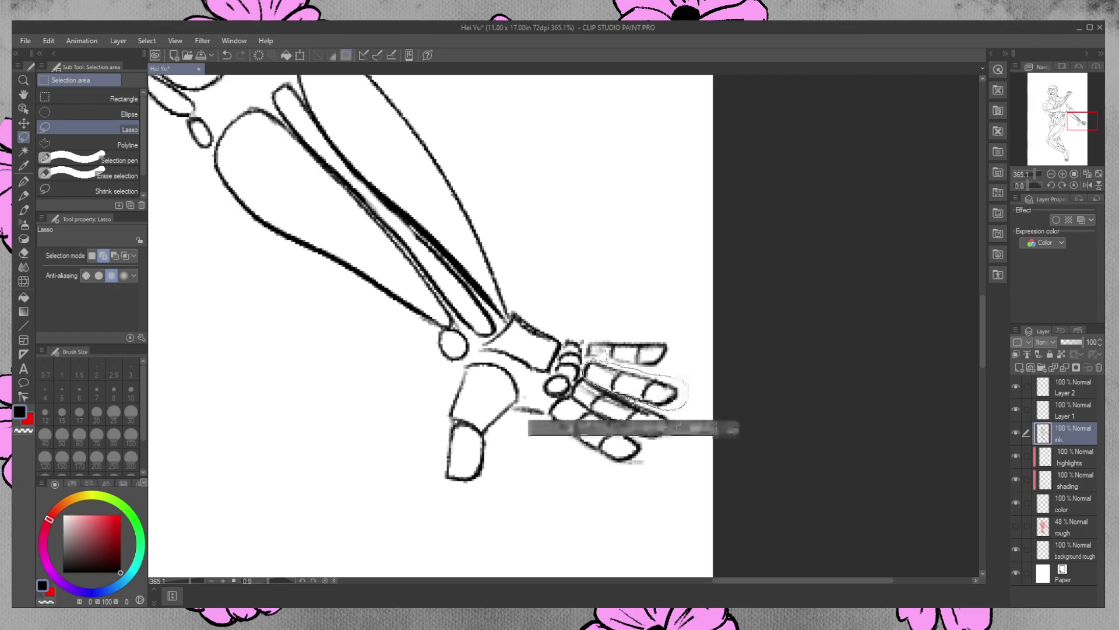
{"action": "key", "text": "ctrl+t"}
{"action": "mouse_move", "coordinate": [672, 397]}
{"action": "left_mouse_down"}
{"action": "mouse_move", "coordinate": [703, 381]}
{"action": "mouse_move", "coordinate": [674, 387]}
{"action": "left_mouse_up"}
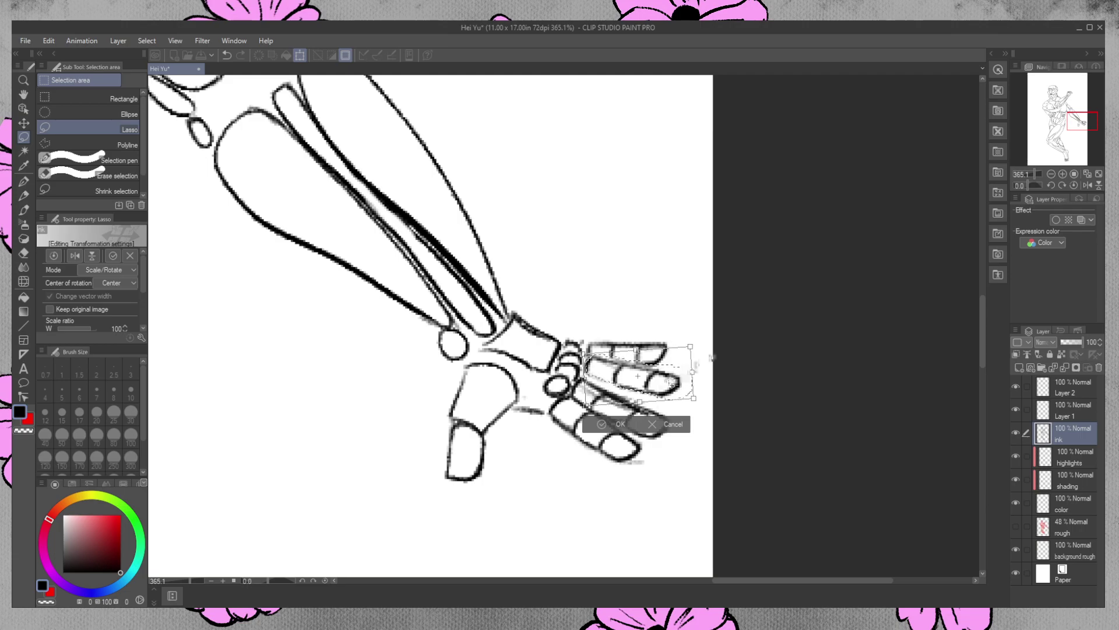
{"action": "left_click_drag", "start_coordinate": [700, 366], "coordinate": [657, 382]}
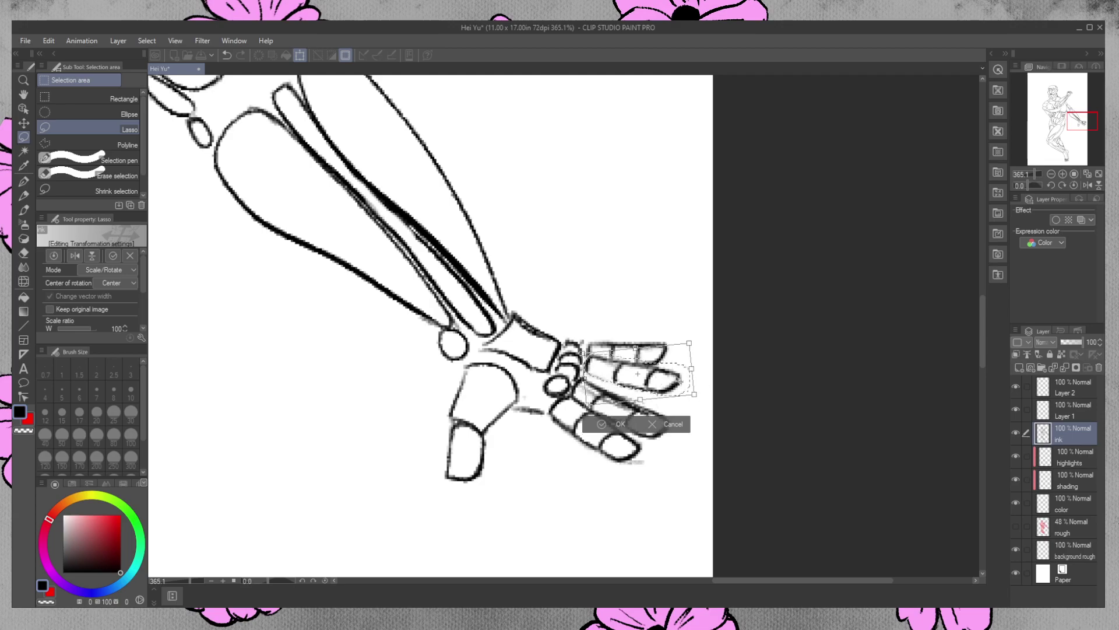
{"action": "key", "text": "Return"}
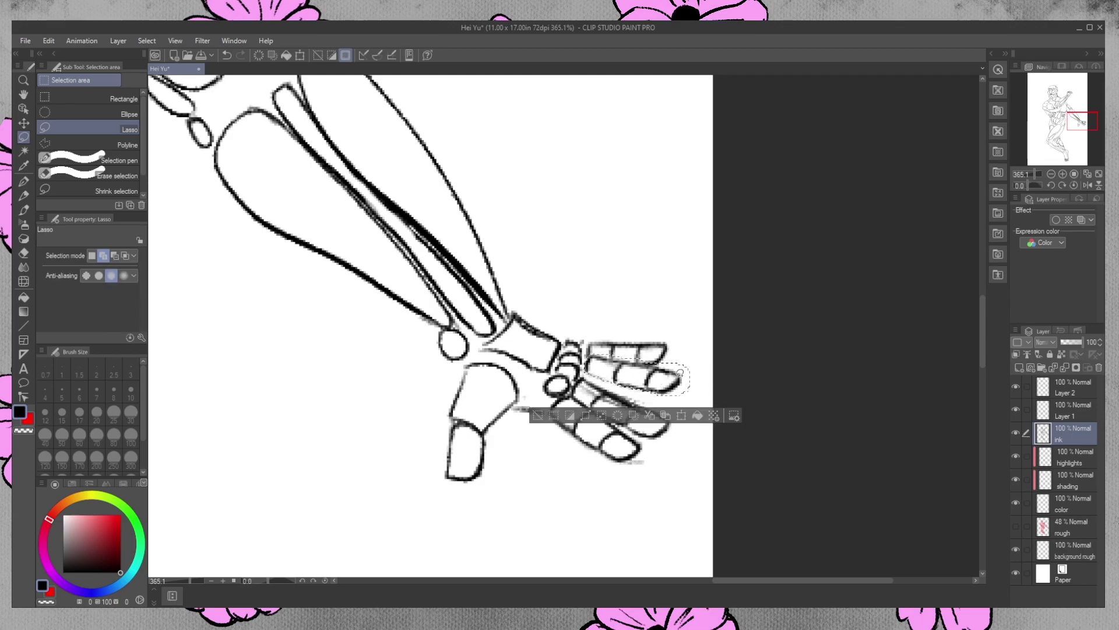
{"action": "key", "text": "ctrl+t"}
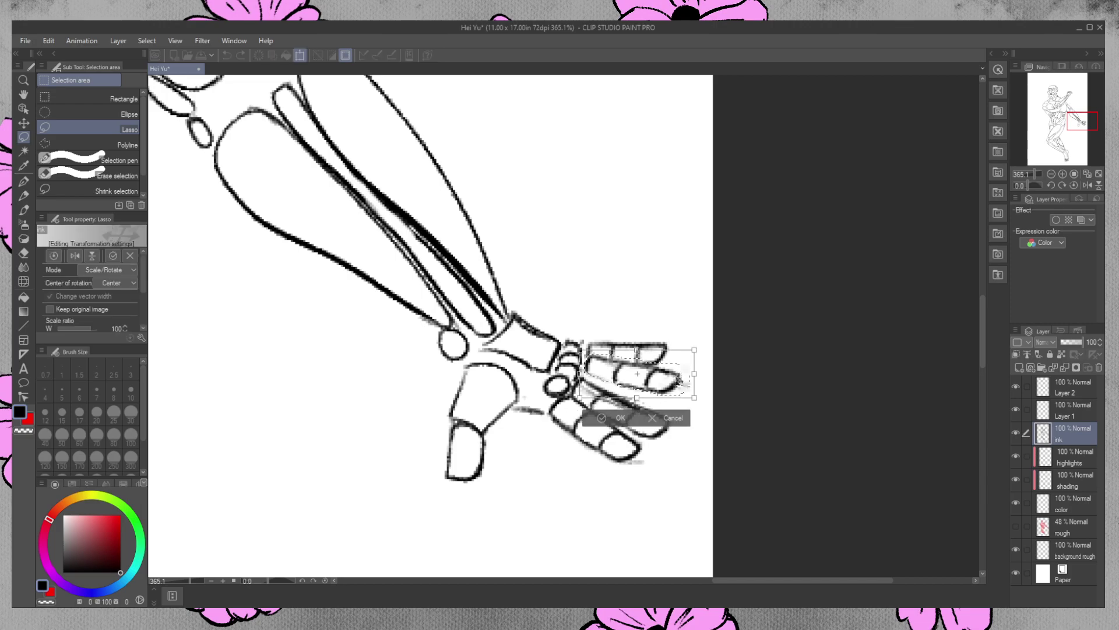
{"action": "left_click_drag", "start_coordinate": [704, 378], "coordinate": [660, 394]}
{"action": "key", "text": "Return"}
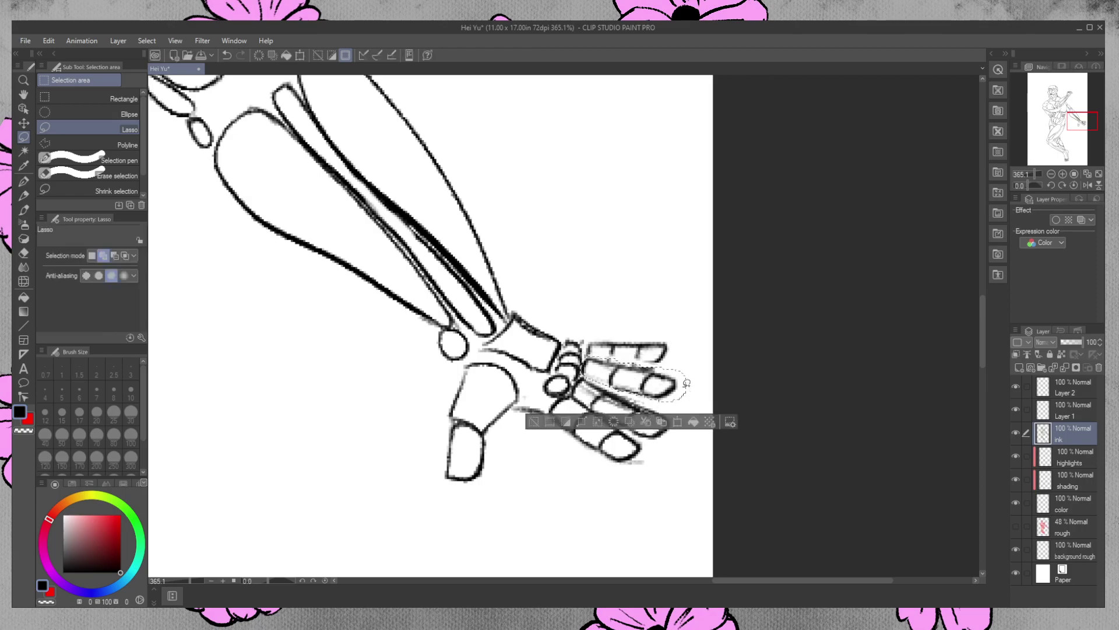
{"action": "key", "text": "ctrl+d"}
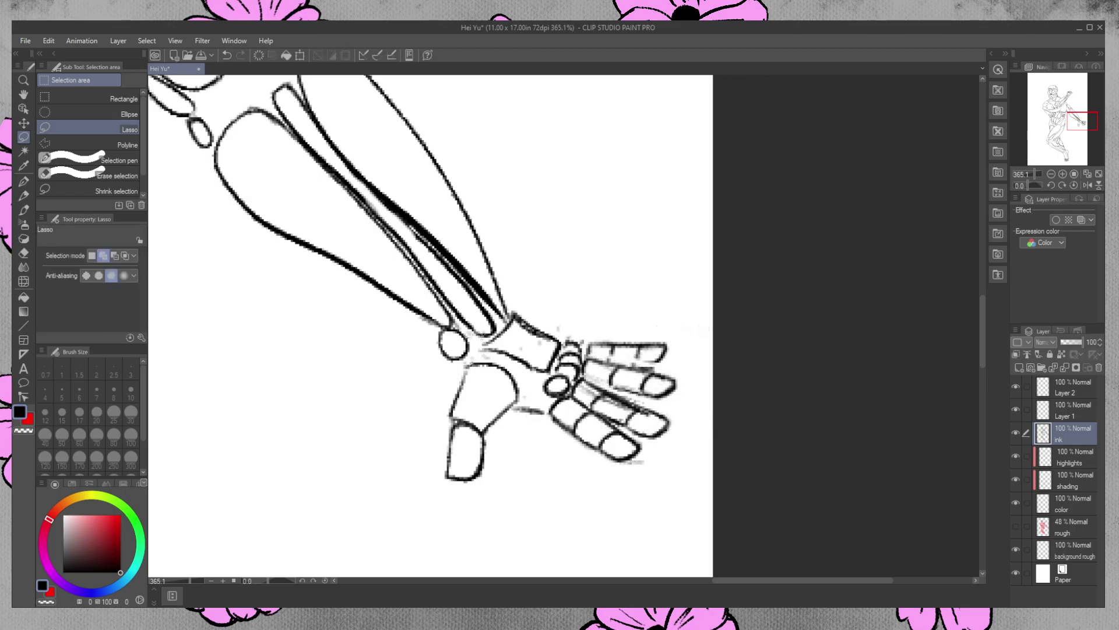
Try straight guide lines across the lowered hand's fingers and palm with the Real G-Pen, and undo them
{"action": "left_click", "coordinate": [23, 181]}
{"action": "mouse_move", "coordinate": [506, 338]}
{"action": "left_mouse_down"}
{"action": "mouse_move", "coordinate": [649, 345]}
{"action": "mouse_move", "coordinate": [525, 349]}
{"action": "mouse_move", "coordinate": [662, 405]}
{"action": "left_mouse_up"}
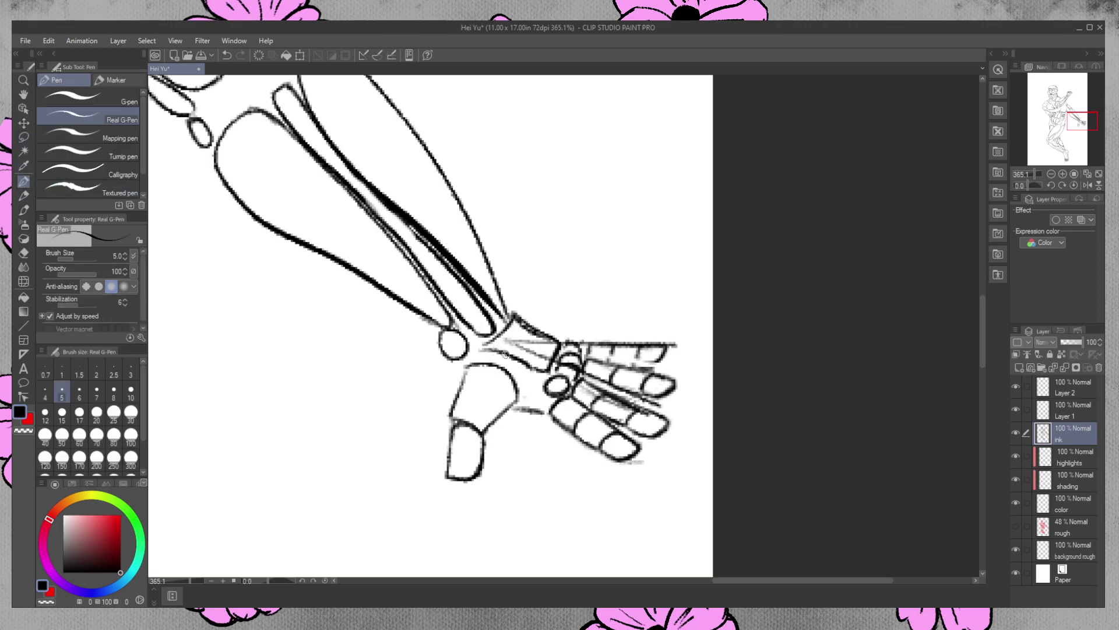
{"action": "left_click_drag", "start_coordinate": [498, 365], "coordinate": [581, 481]}
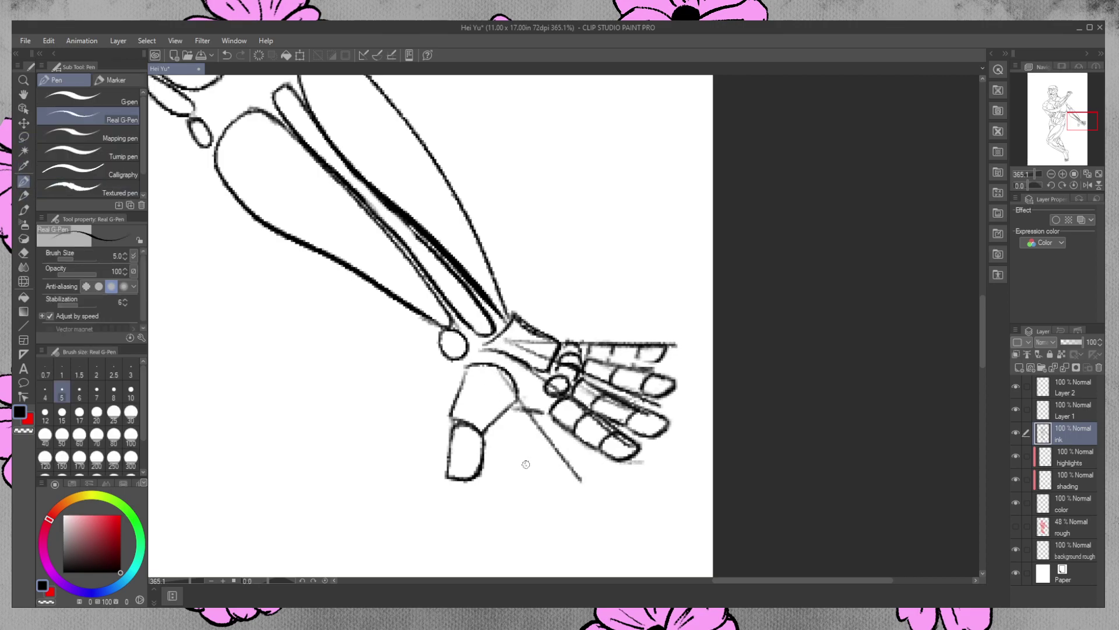
{"action": "key", "text": "ctrl+z"}
{"action": "key", "text": "ctrl+z"}
{"action": "key", "text": "ctrl+z"}
{"action": "key", "text": "ctrl+z"}
{"action": "key", "text": "ctrl+z"}
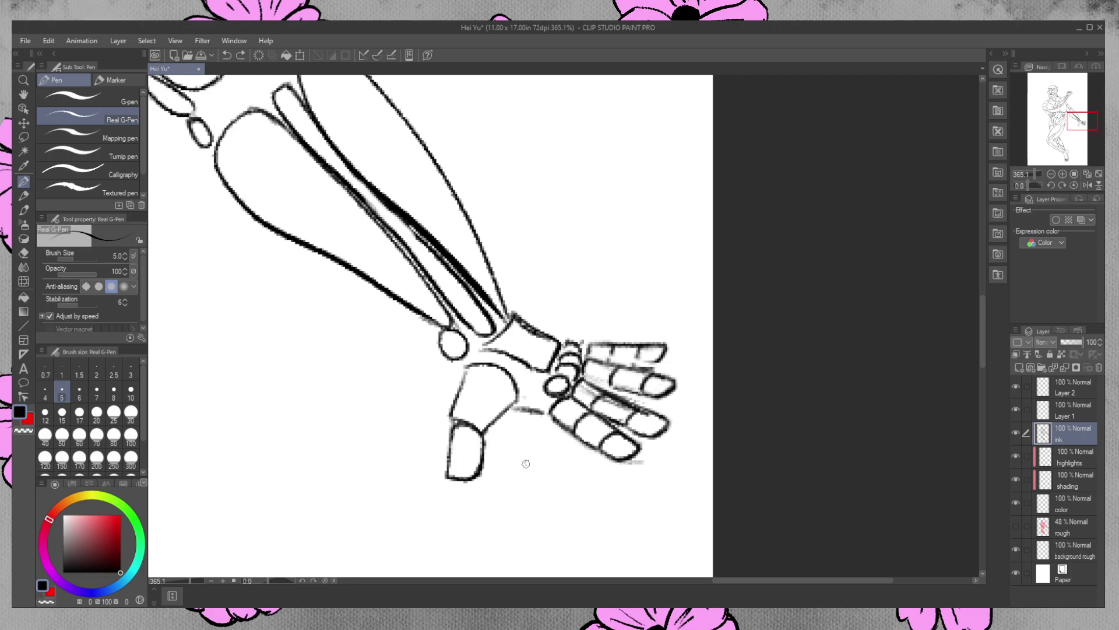
Lasso the third finger from the top, rotate it slightly upward and shift it outward, away from the lowest finger
{"action": "left_click", "coordinate": [23, 80]}
{"action": "left_click_drag", "start_coordinate": [498, 324], "coordinate": [458, 286]}
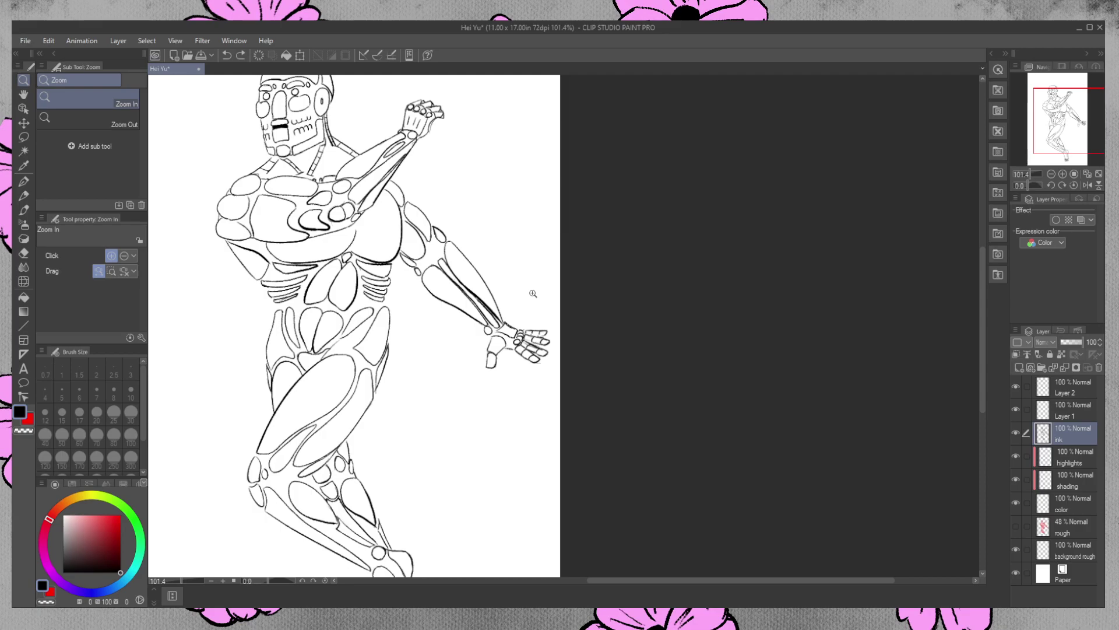
{"action": "left_click_drag", "start_coordinate": [527, 288], "coordinate": [575, 237]}
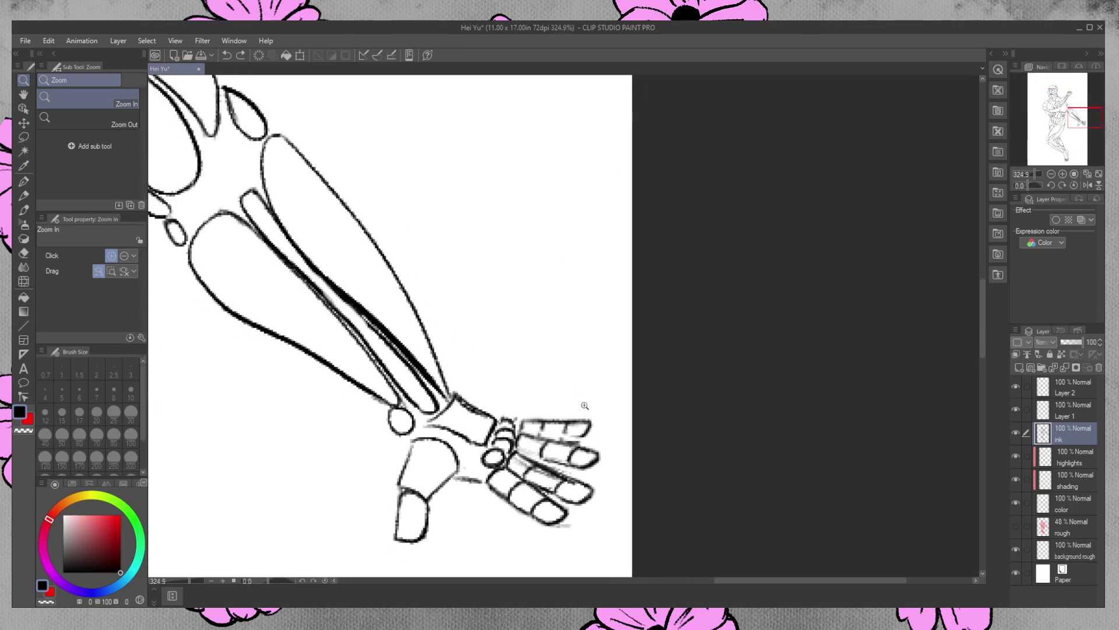
{"action": "left_click_drag", "start_coordinate": [590, 390], "coordinate": [604, 378]}
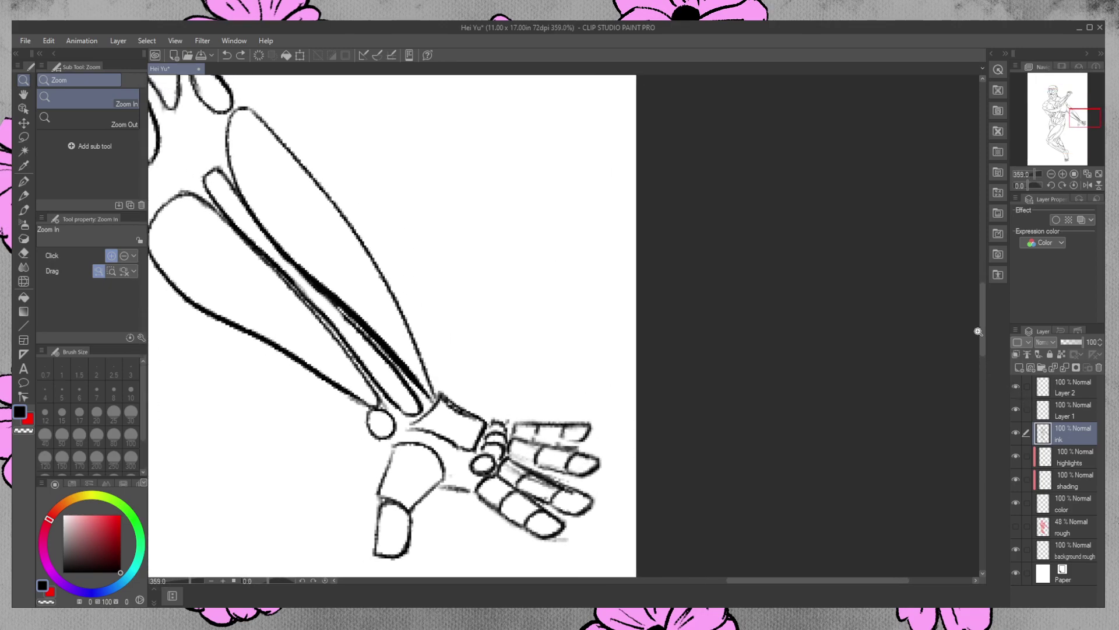
{"action": "scroll", "coordinate": [980, 334], "scroll_direction": "down", "scroll_amount": 4}
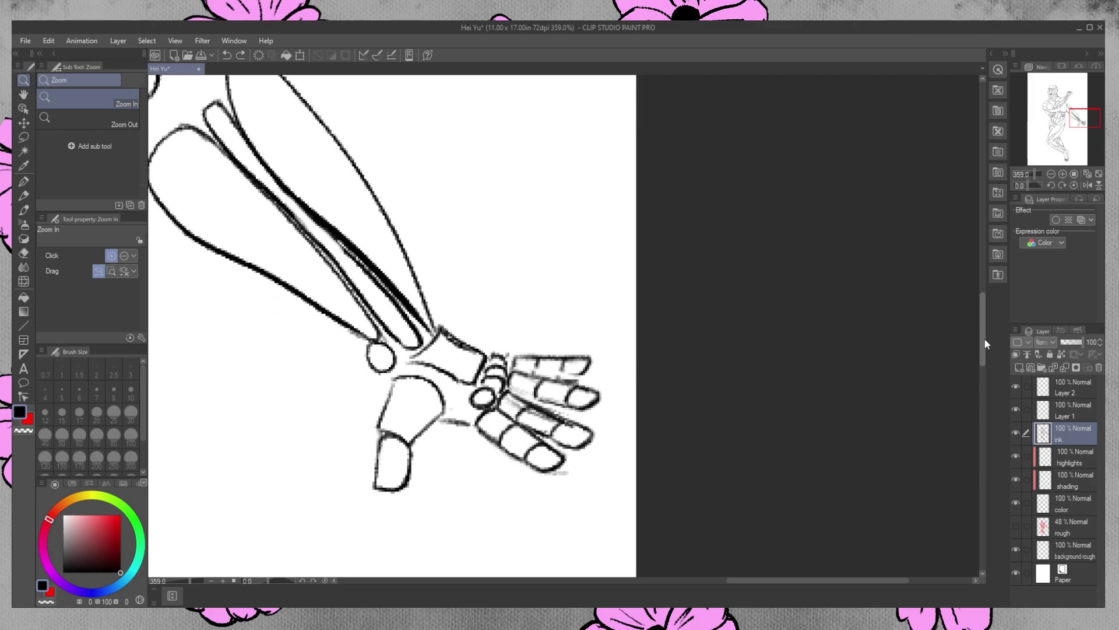
{"action": "left_click", "coordinate": [23, 138]}
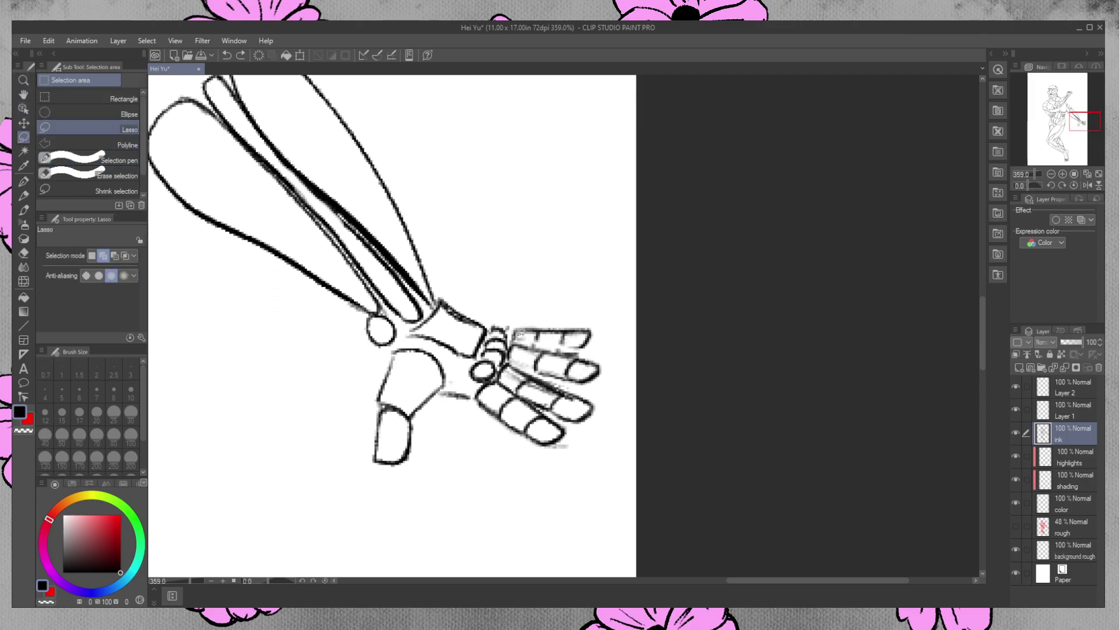
{"action": "mouse_move", "coordinate": [525, 365]}
{"action": "left_mouse_down"}
{"action": "mouse_move", "coordinate": [599, 409]}
{"action": "mouse_move", "coordinate": [587, 424]}
{"action": "mouse_move", "coordinate": [506, 386]}
{"action": "left_mouse_up"}
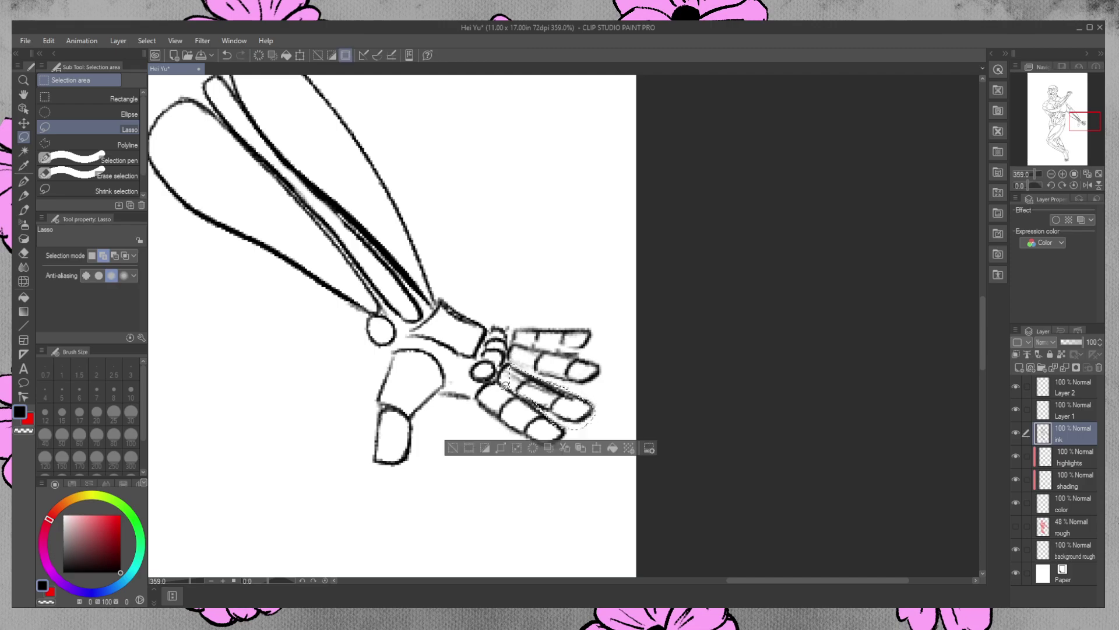
{"action": "key", "text": "ctrl+d"}
{"action": "mouse_move", "coordinate": [509, 356]}
{"action": "left_mouse_down"}
{"action": "mouse_move", "coordinate": [588, 394]}
{"action": "mouse_move", "coordinate": [602, 415]}
{"action": "mouse_move", "coordinate": [569, 420]}
{"action": "mouse_move", "coordinate": [544, 405]}
{"action": "left_mouse_up"}
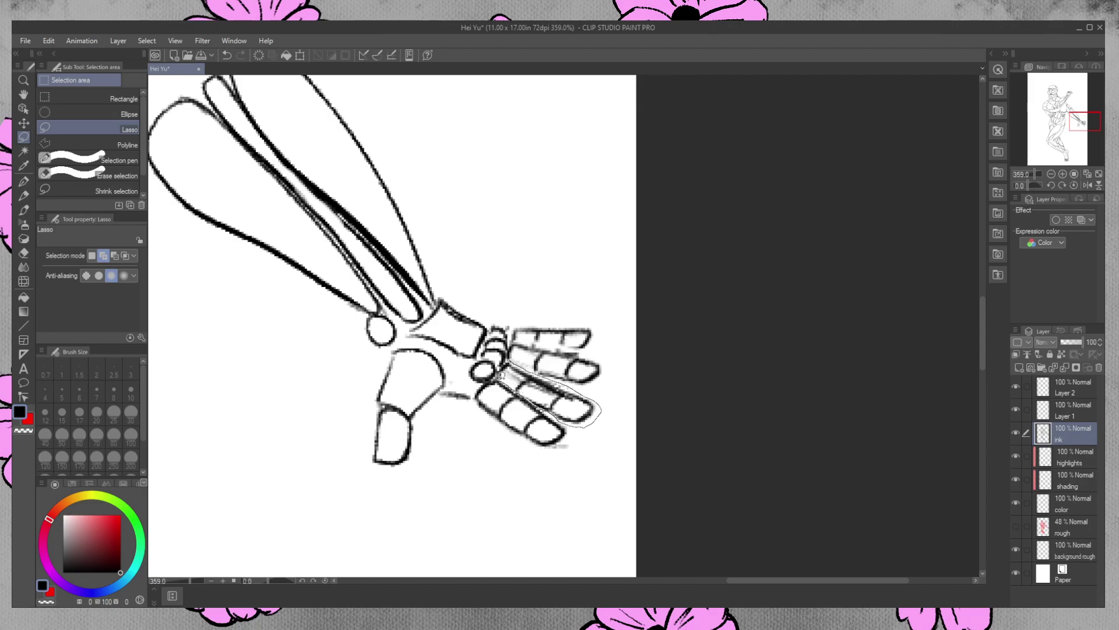
{"action": "left_click_drag", "start_coordinate": [507, 359], "coordinate": [505, 357]}
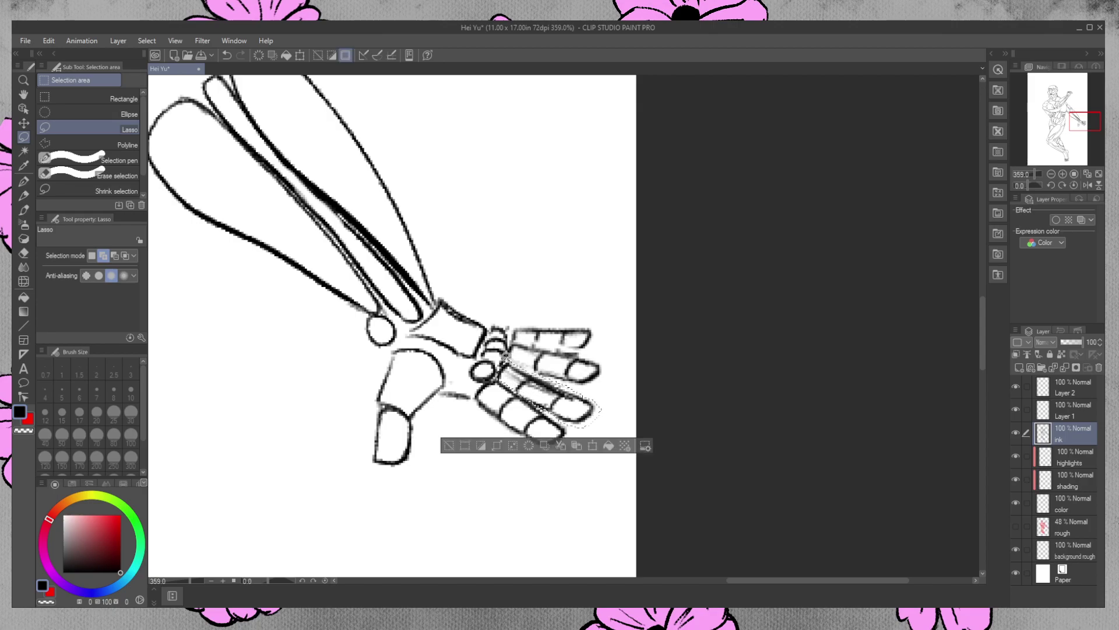
{"action": "key", "text": "ctrl+t"}
{"action": "mouse_move", "coordinate": [593, 417]}
{"action": "left_mouse_down"}
{"action": "mouse_move", "coordinate": [618, 401]}
{"action": "mouse_move", "coordinate": [585, 409]}
{"action": "mouse_move", "coordinate": [622, 386]}
{"action": "mouse_move", "coordinate": [584, 407]}
{"action": "left_mouse_up"}
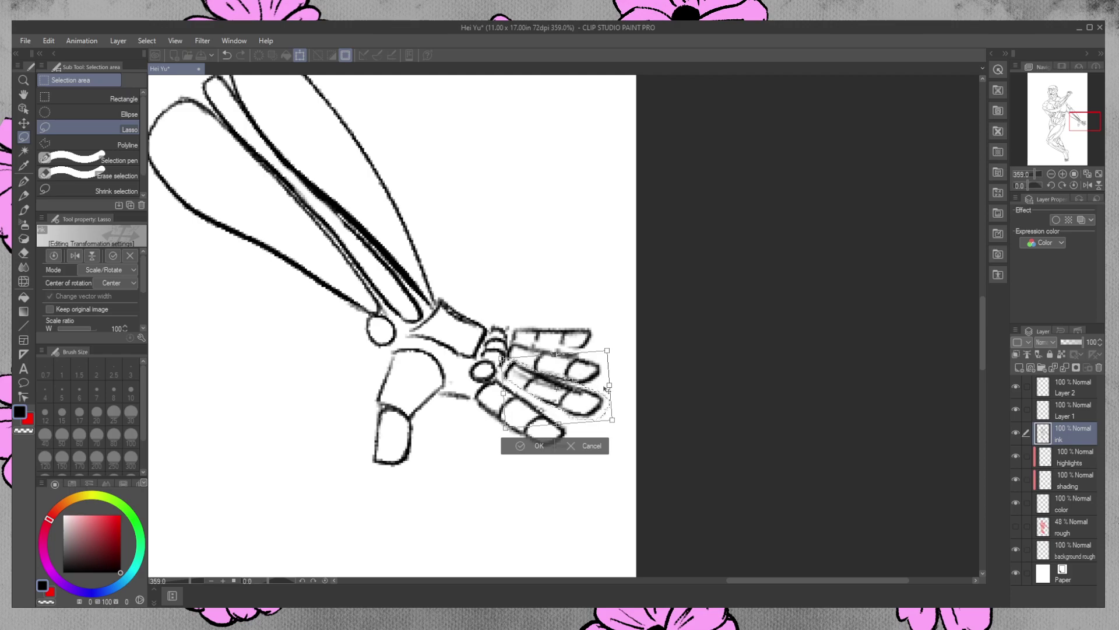
{"action": "key", "text": "Return"}
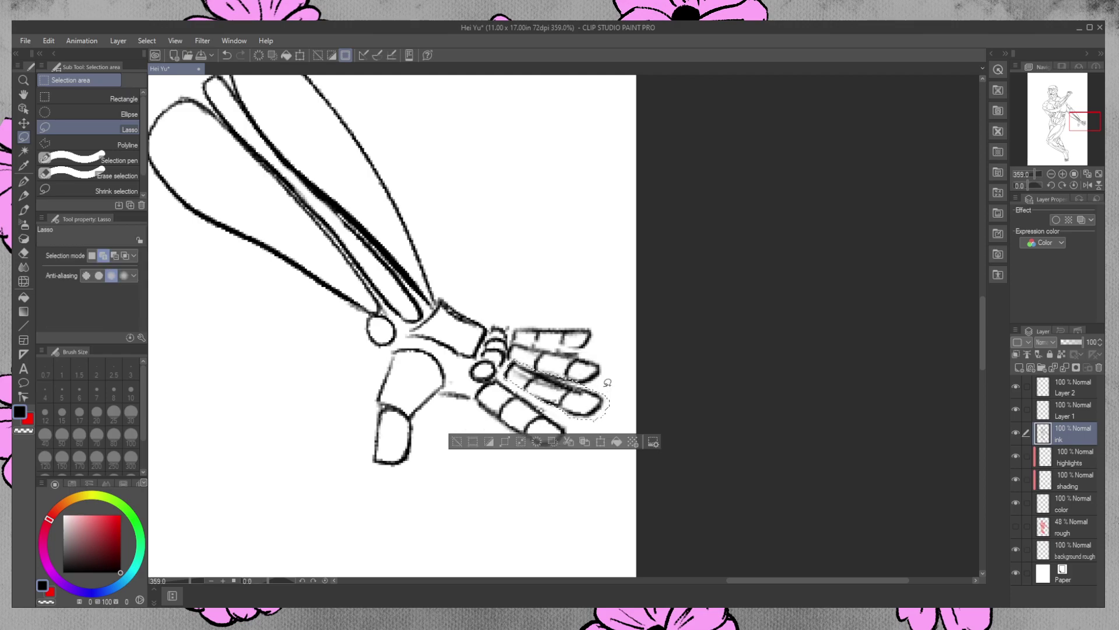
{"action": "key", "text": "ctrl+d"}
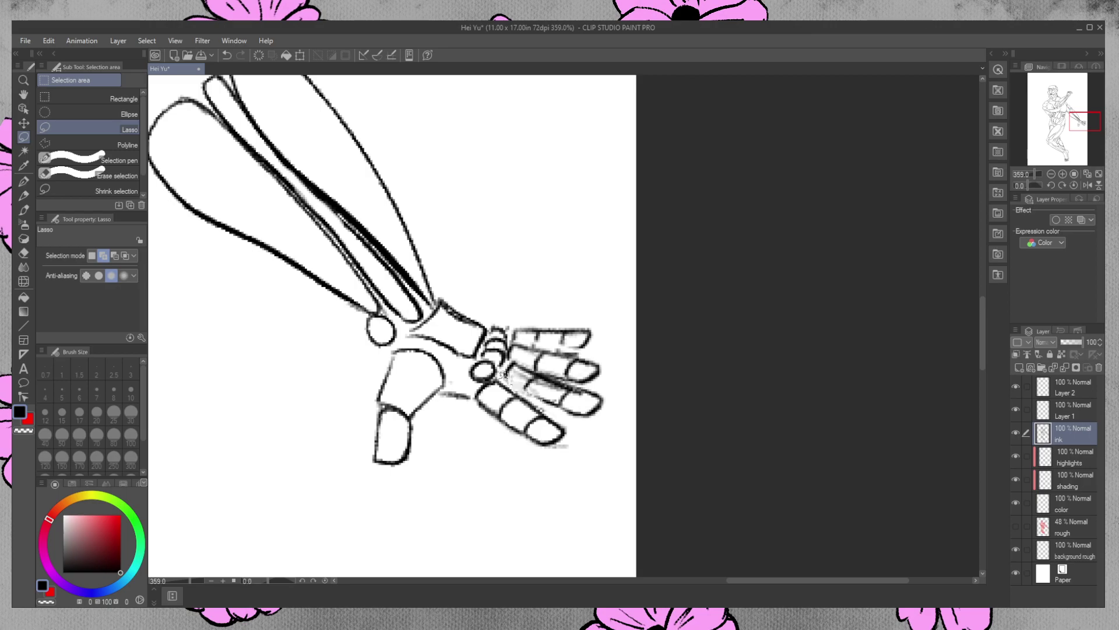
Lasso the lowest finger of the lowered hand and move it slightly outward from its knuckle
{"action": "mouse_move", "coordinate": [574, 422]}
{"action": "left_mouse_down"}
{"action": "mouse_move", "coordinate": [523, 442]}
{"action": "mouse_move", "coordinate": [477, 401]}
{"action": "mouse_move", "coordinate": [492, 379]}
{"action": "left_mouse_up"}
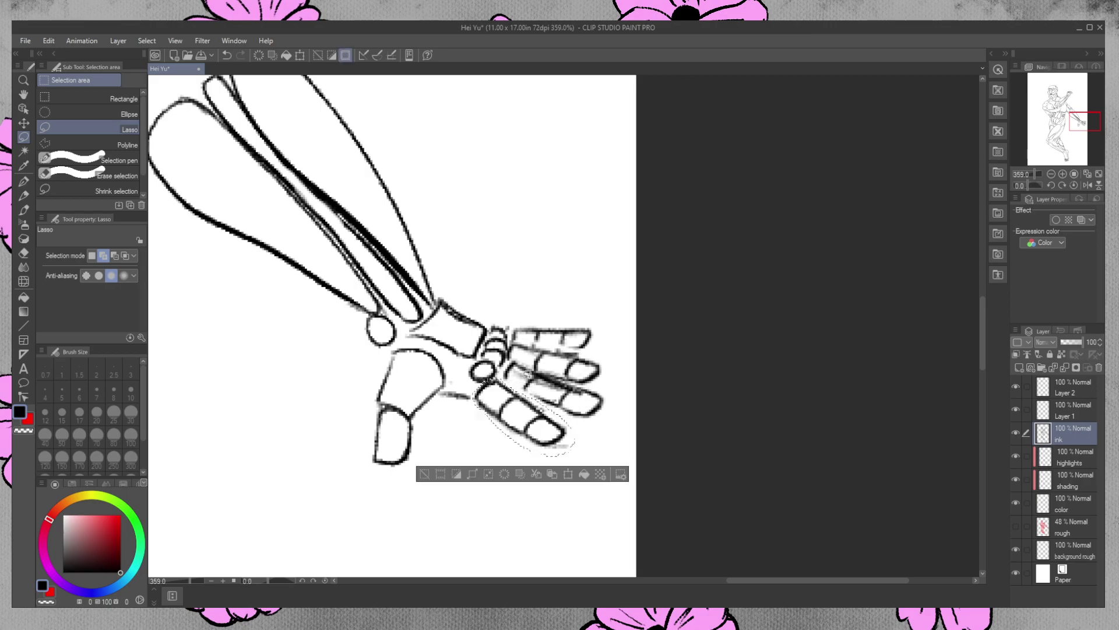
{"action": "key", "text": "ctrl+t"}
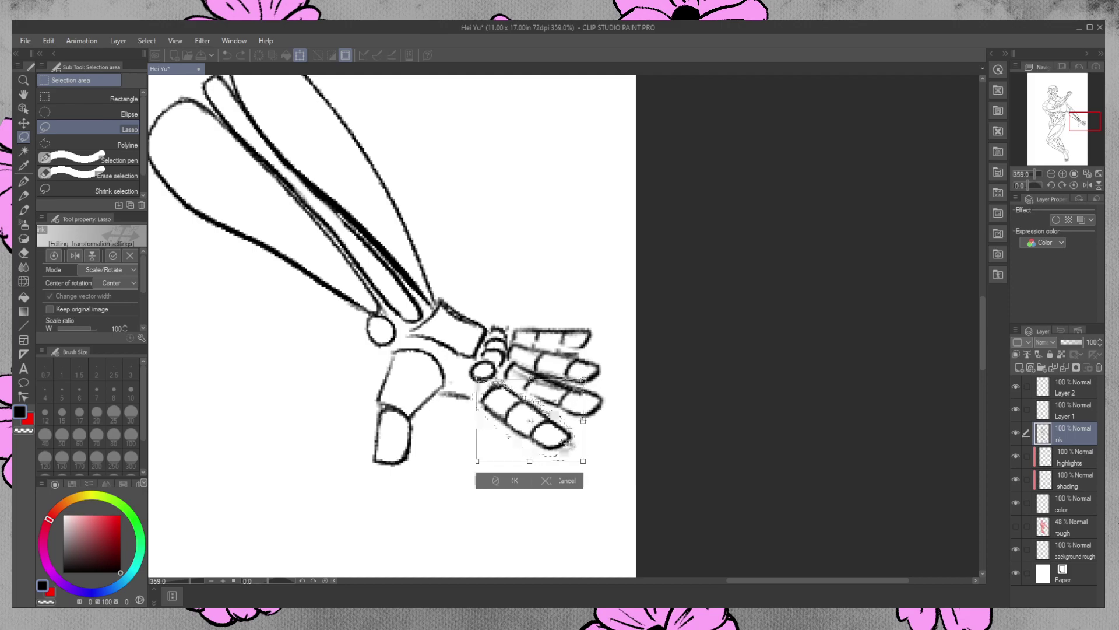
{"action": "left_click_drag", "start_coordinate": [559, 430], "coordinate": [561, 428]}
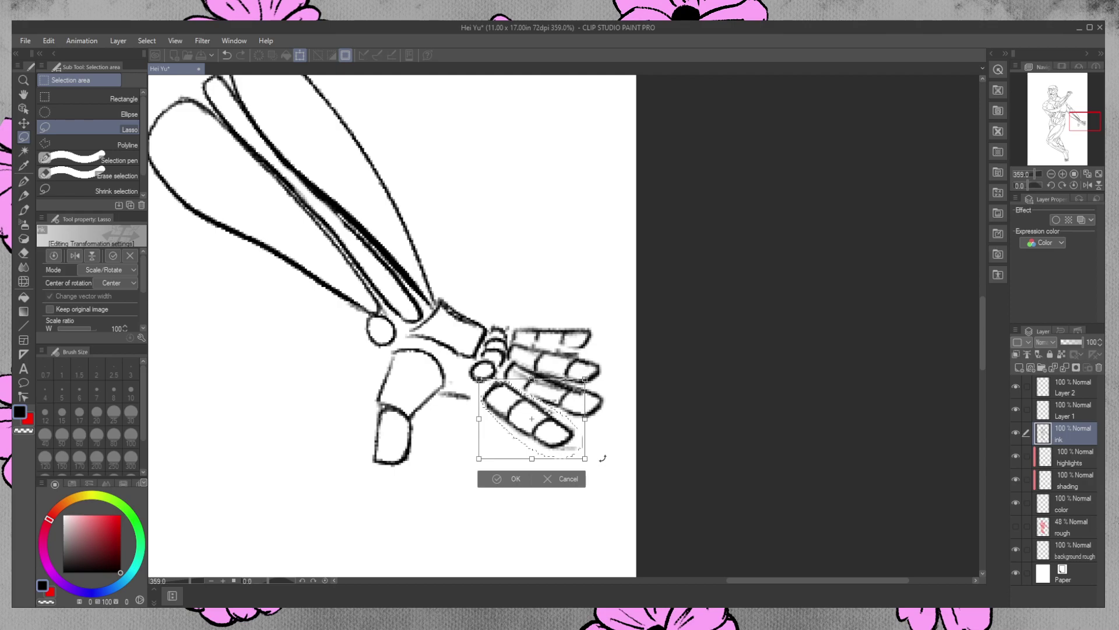
{"action": "key", "text": "Return"}
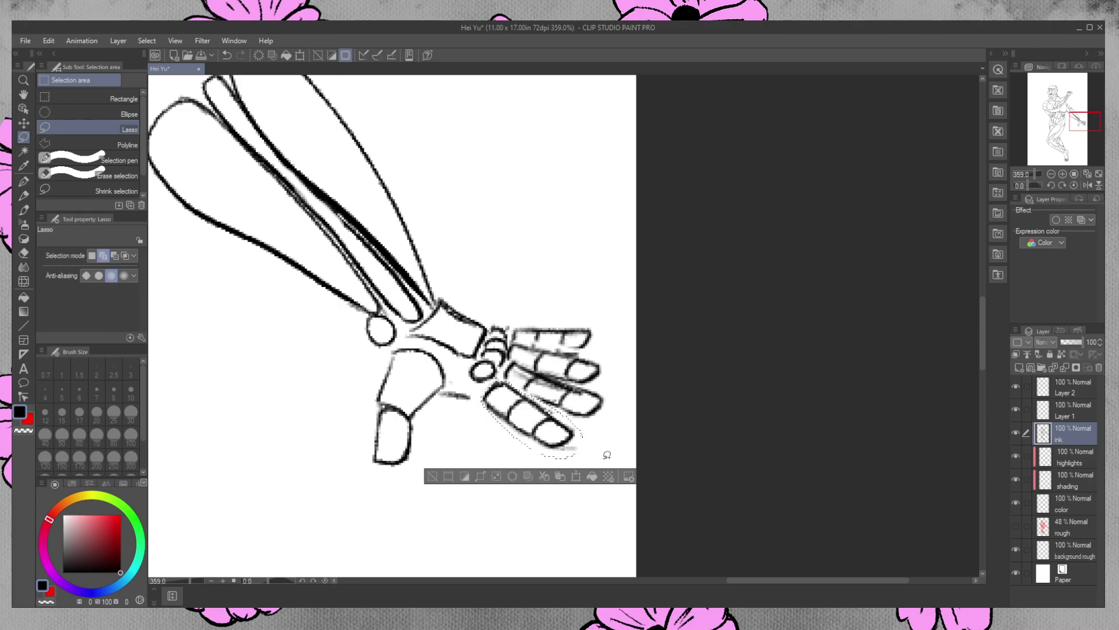
{"action": "key", "text": "ctrl+d"}
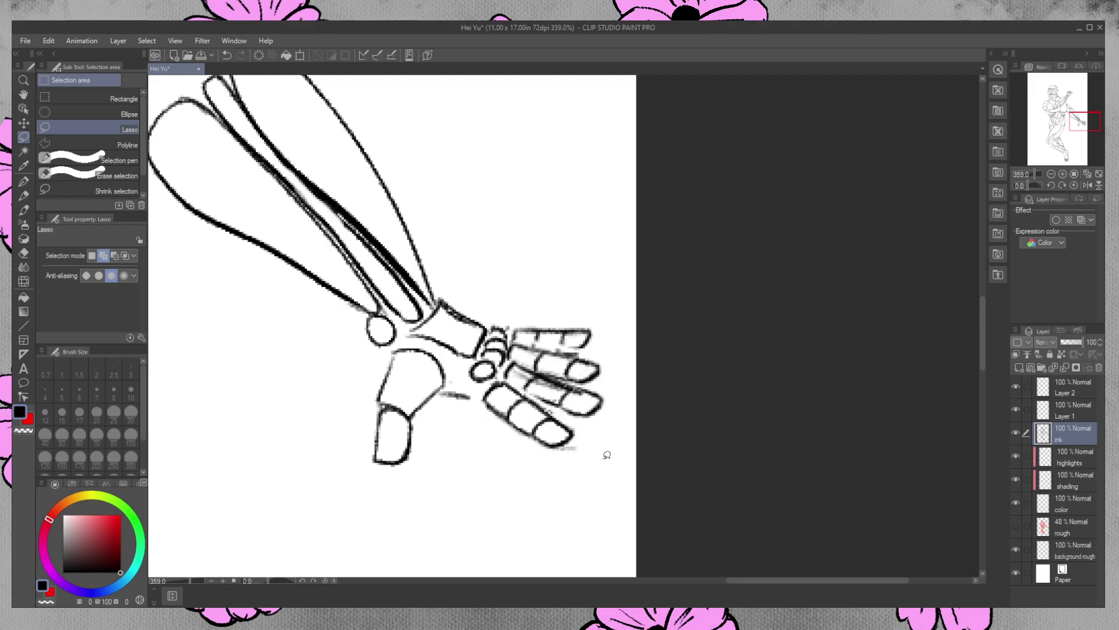
Erase the overlapping lines between the moved fingers and re-ink the third finger's upper edge and tip
{"action": "left_click", "coordinate": [23, 253]}
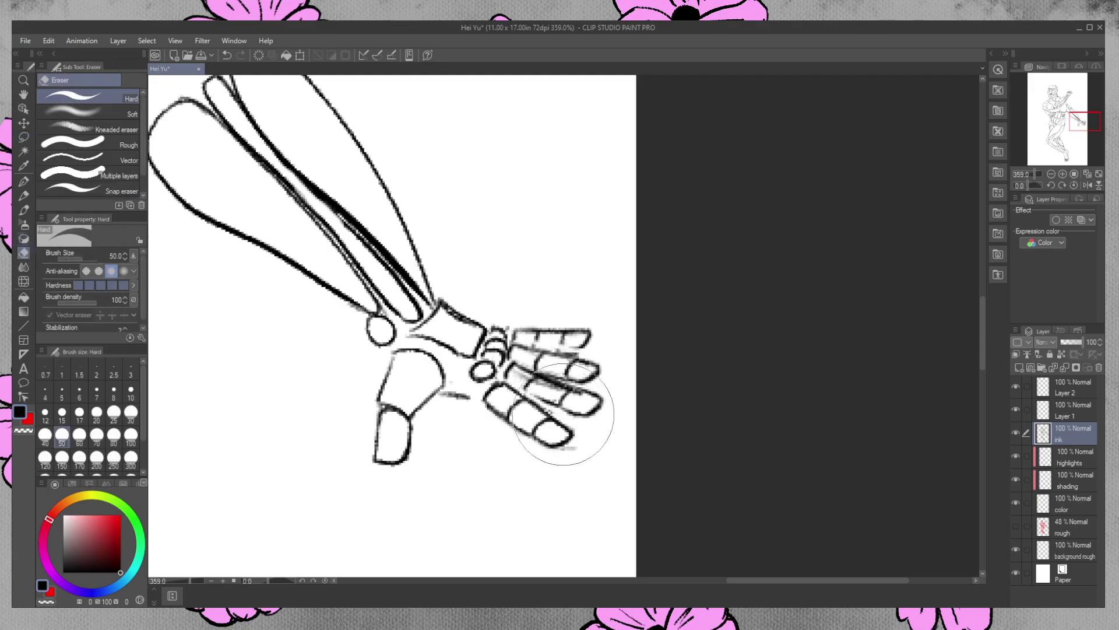
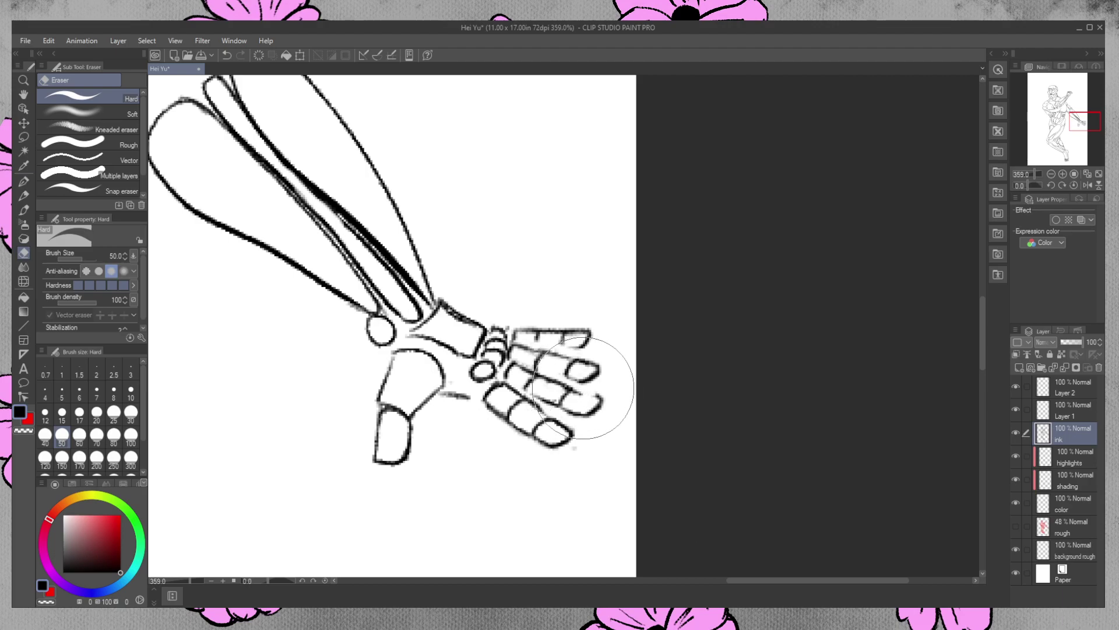
{"action": "left_click_drag", "start_coordinate": [596, 394], "coordinate": [601, 405]}
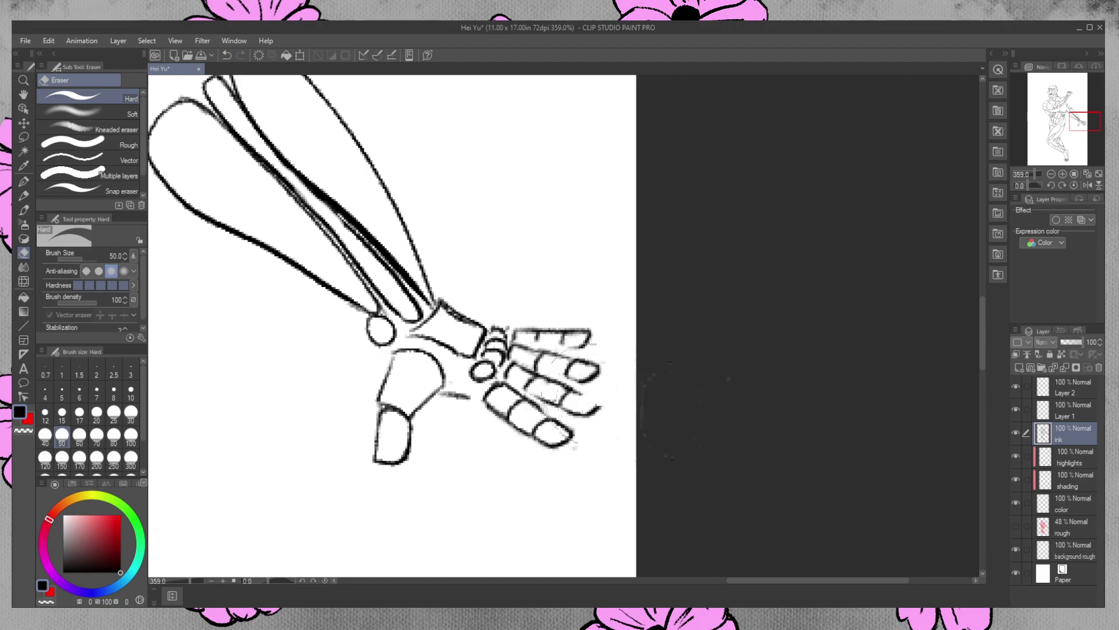
{"action": "left_click", "coordinate": [23, 182]}
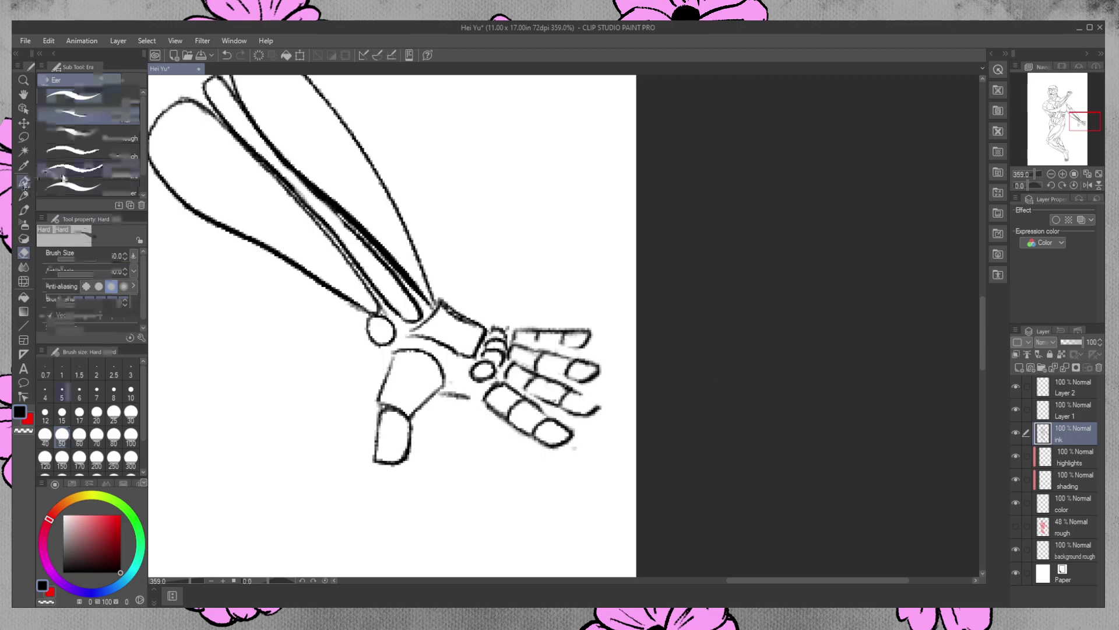
{"action": "left_click_drag", "start_coordinate": [576, 389], "coordinate": [599, 406]}
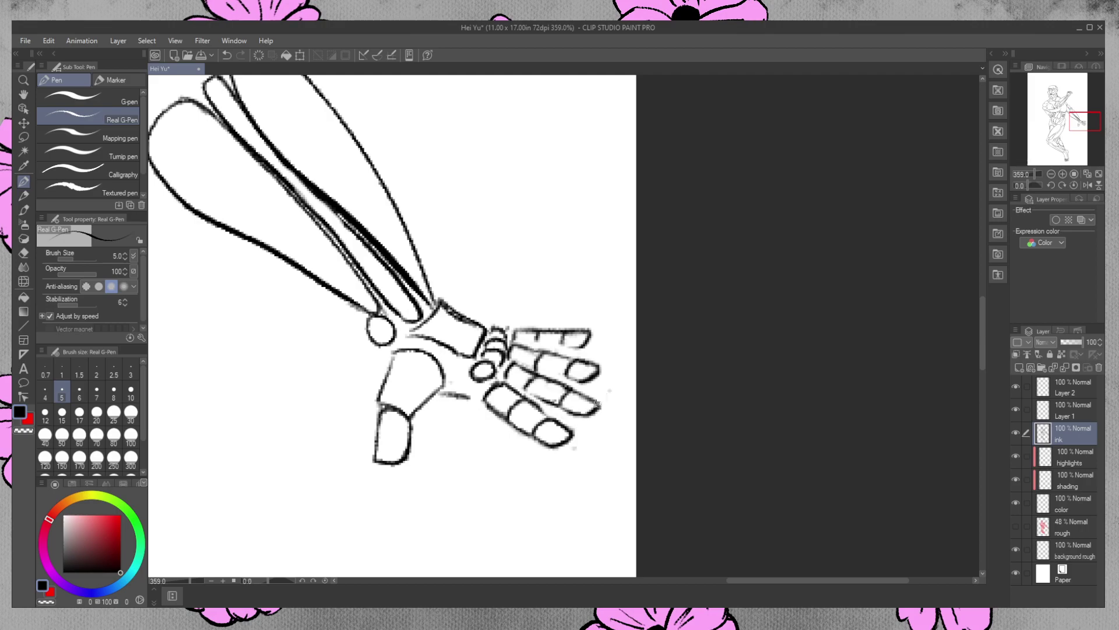
{"action": "mouse_move", "coordinate": [535, 369]}
{"action": "left_mouse_down"}
{"action": "mouse_move", "coordinate": [580, 384]}
{"action": "mouse_move", "coordinate": [563, 389]}
{"action": "left_mouse_up"}
{"action": "left_click_drag", "start_coordinate": [519, 387], "coordinate": [553, 425]}
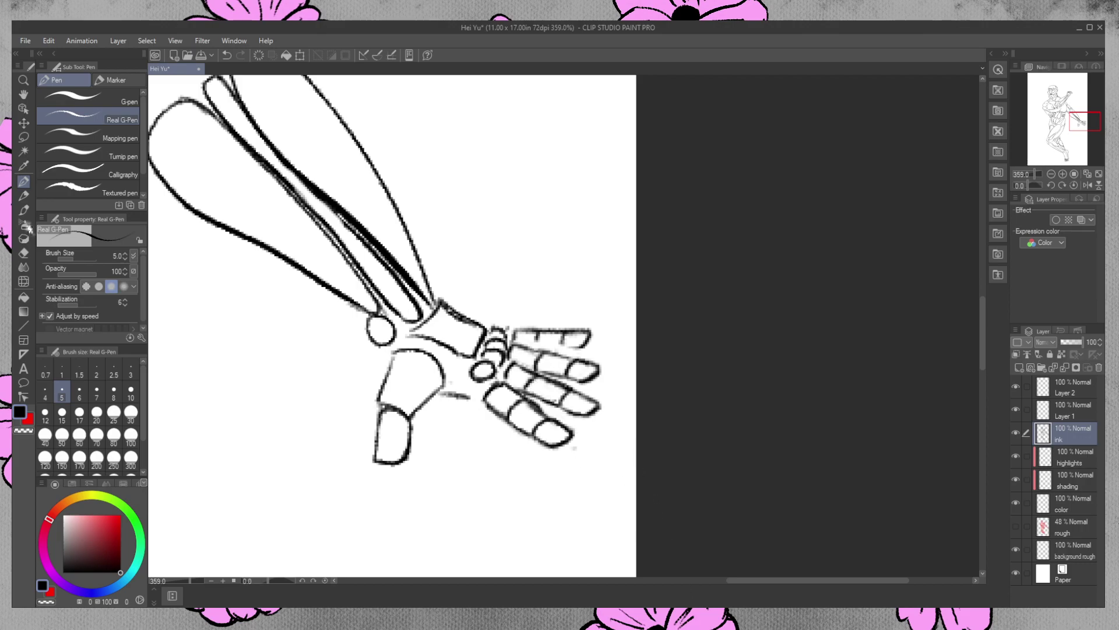
Extend the palm's lower edge to the lowest finger, complete the topmost finger's joint lines and close the top knuckle's outline
{"action": "key", "text": "e"}
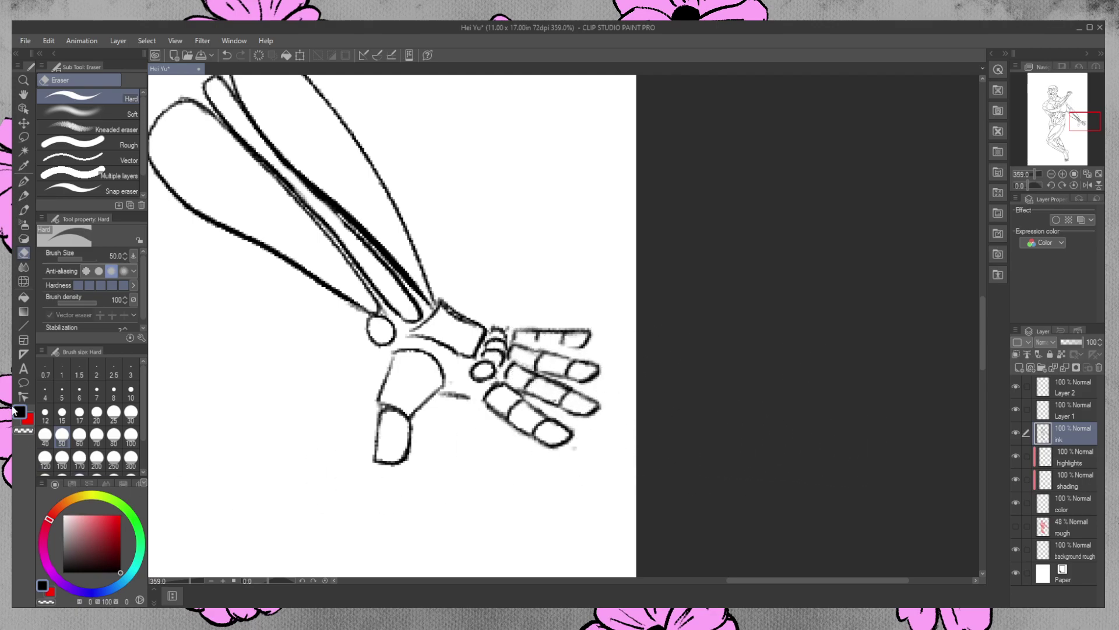
{"action": "key", "text": "p"}
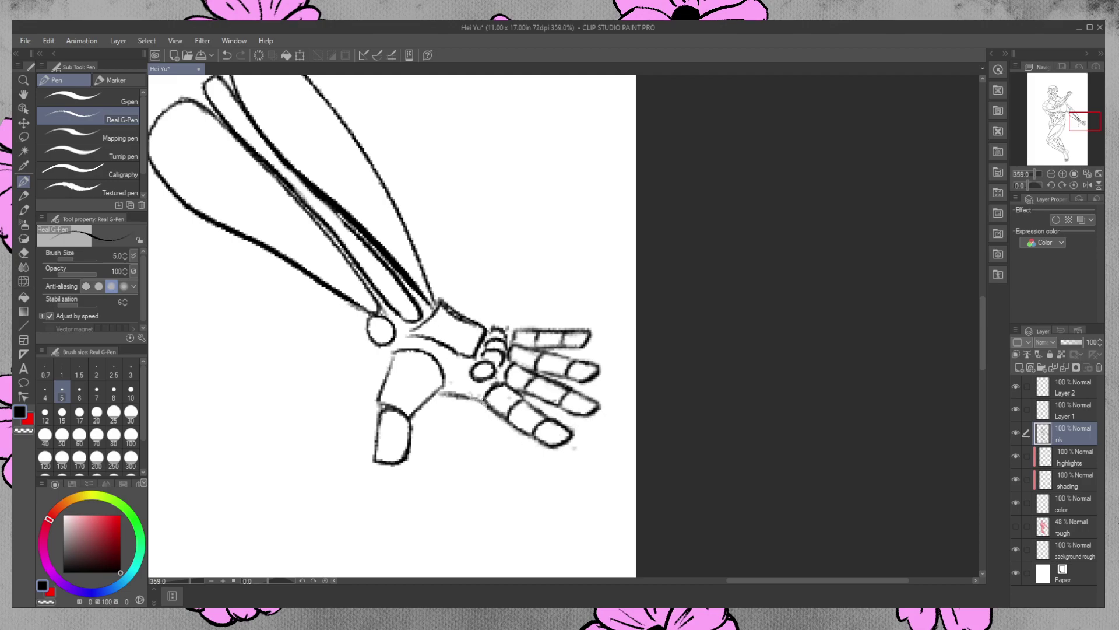
{"action": "left_click_drag", "start_coordinate": [508, 331], "coordinate": [493, 328]}
{"action": "left_click", "coordinate": [24, 252]}
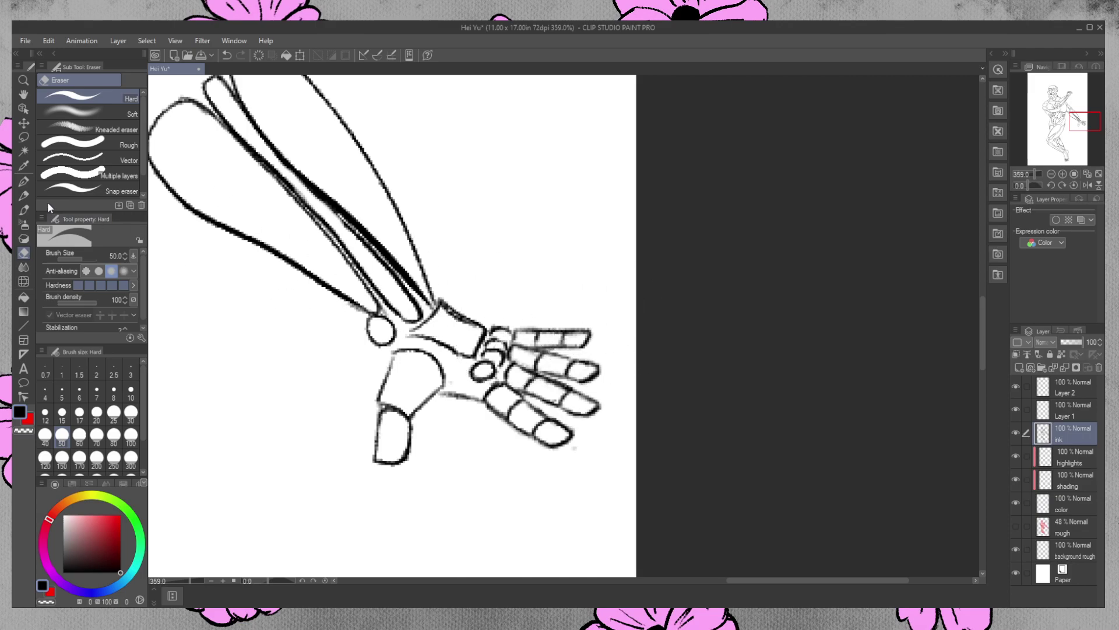
Erase the stray speck just below the tip of the lowered hand's lowest finger
{"action": "left_click", "coordinate": [24, 182]}
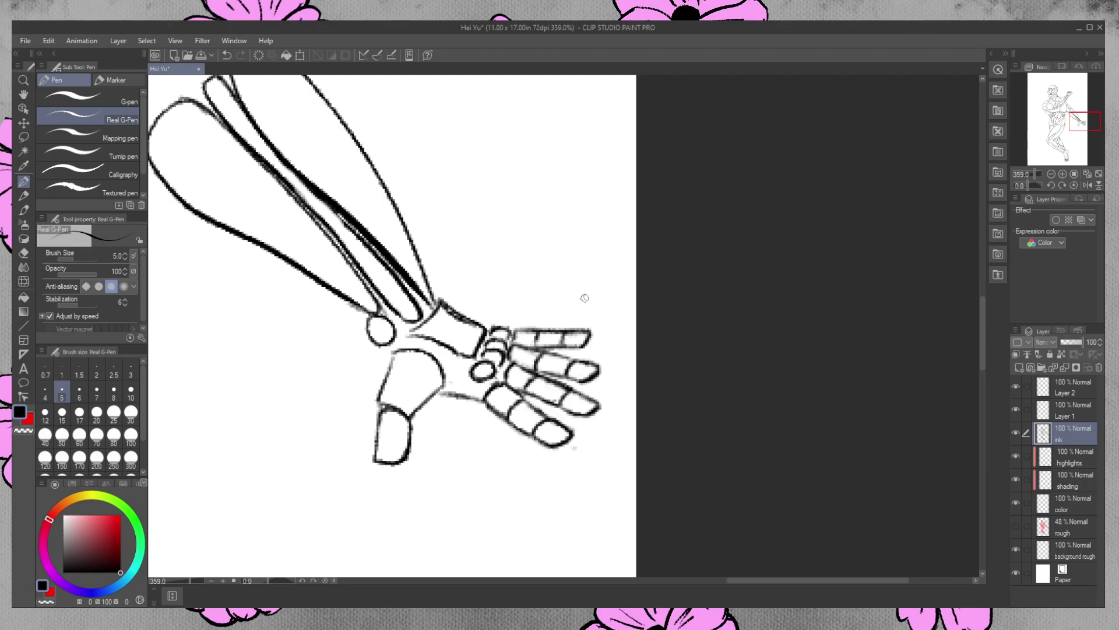
{"action": "left_click", "coordinate": [23, 253]}
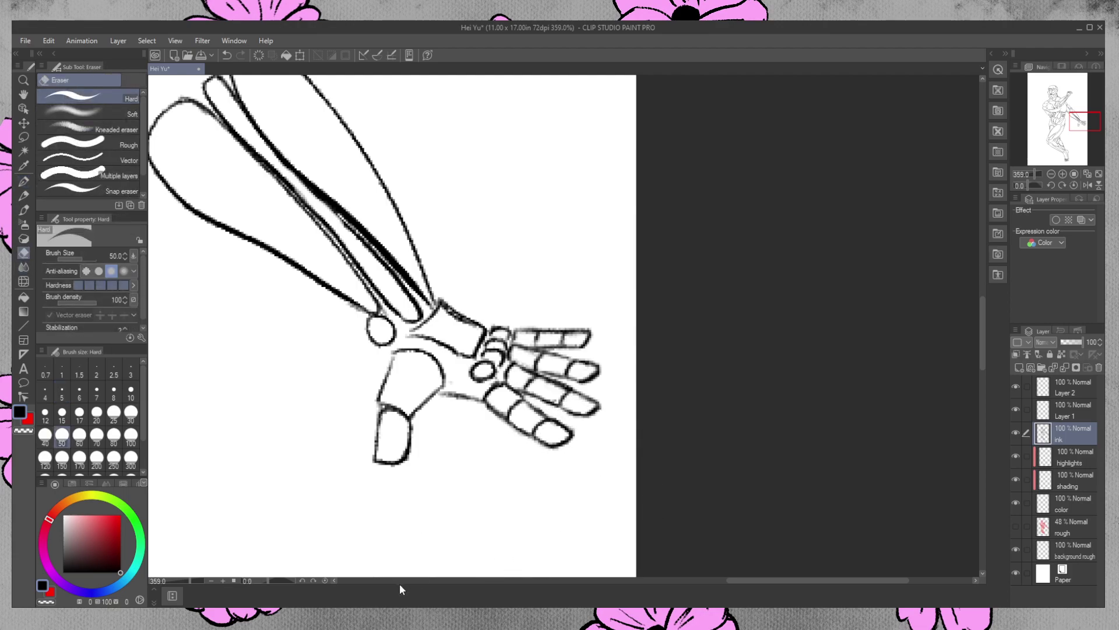
Inspect the inked line art from the lowered arm across the torso and shoulders up to the head
{"action": "left_click", "coordinate": [24, 81]}
{"action": "mouse_move", "coordinate": [338, 313]}
{"action": "left_mouse_down"}
{"action": "mouse_move", "coordinate": [303, 291]}
{"action": "mouse_move", "coordinate": [330, 275]}
{"action": "left_mouse_up"}
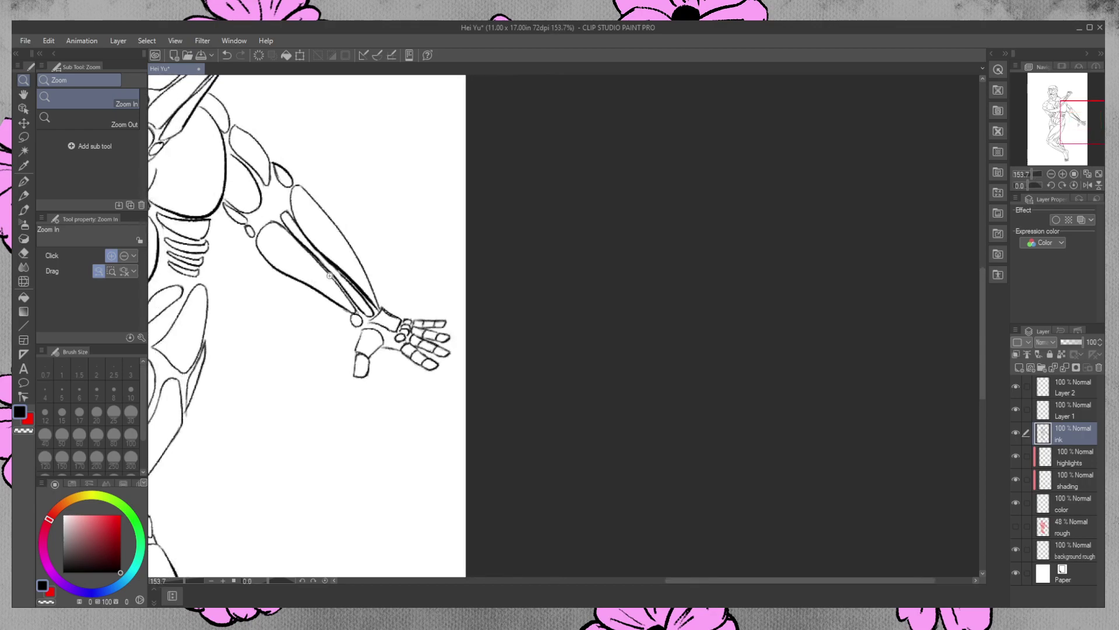
{"action": "left_click_drag", "start_coordinate": [219, 216], "coordinate": [330, 217]}
{"action": "left_click_drag", "start_coordinate": [711, 580], "coordinate": [653, 580]}
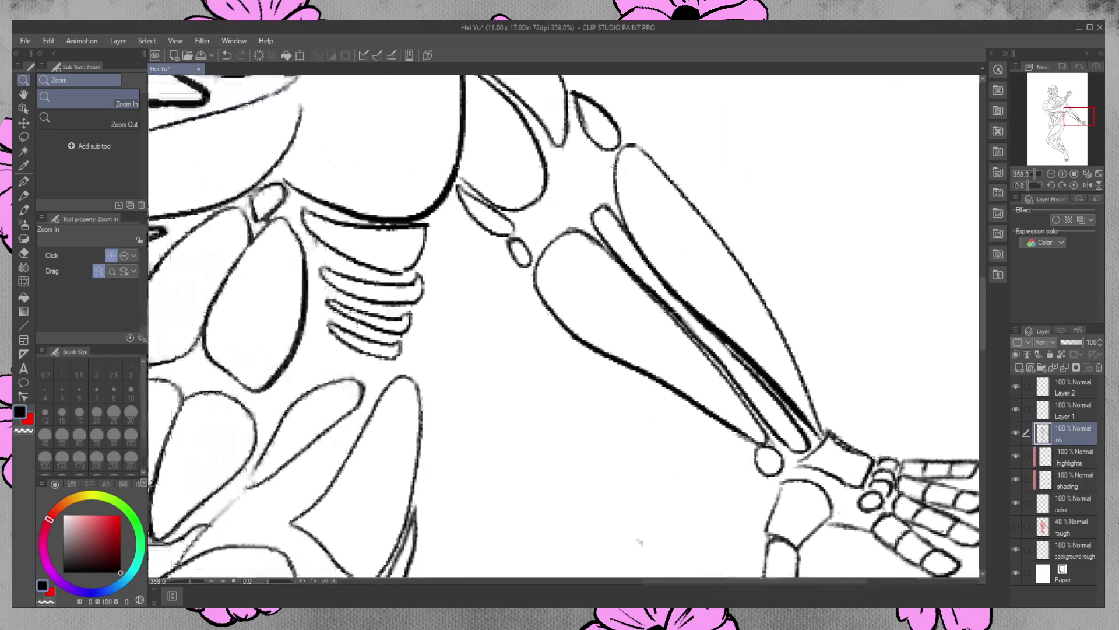
{"action": "left_click_drag", "start_coordinate": [981, 333], "coordinate": [982, 312]}
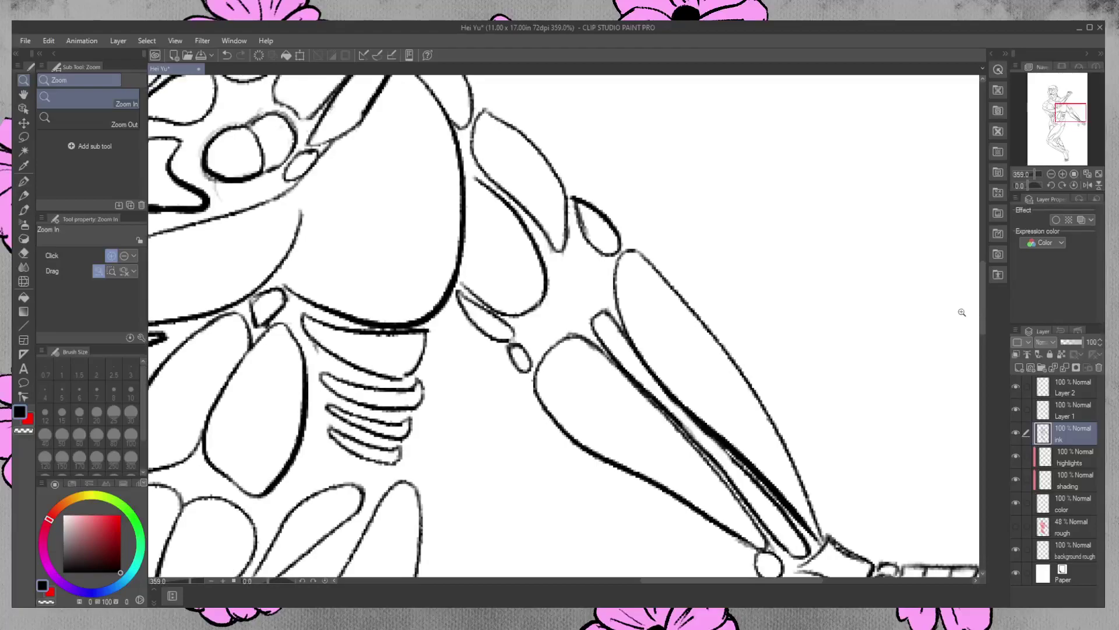
{"action": "left_click_drag", "start_coordinate": [753, 581], "coordinate": [627, 586]}
{"action": "left_click_drag", "start_coordinate": [981, 317], "coordinate": [984, 268]}
{"action": "left_click", "coordinate": [24, 253]}
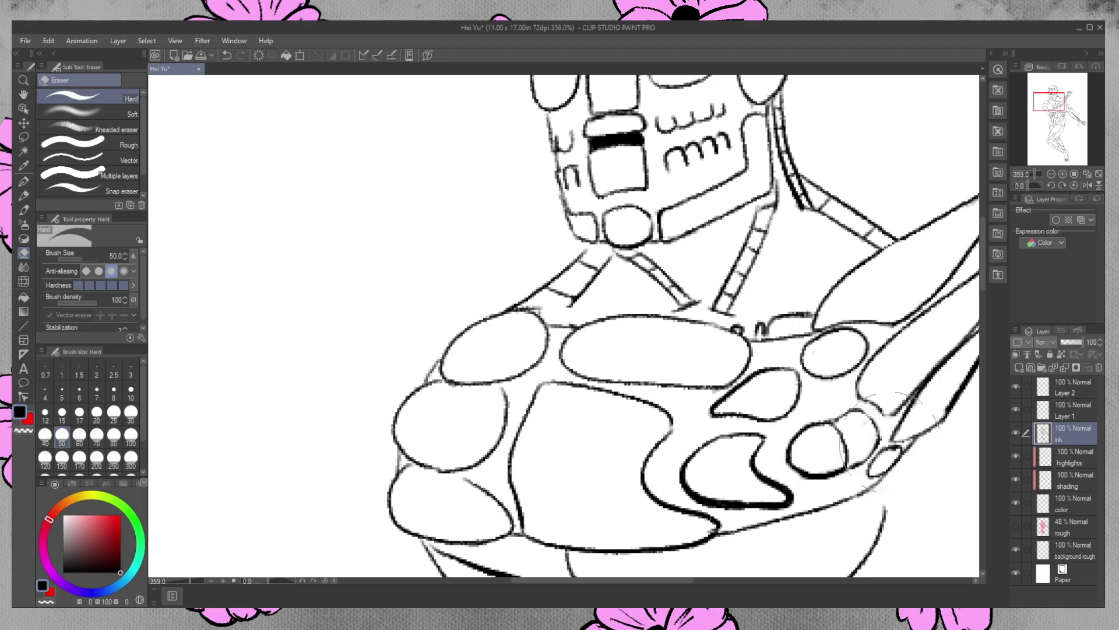
{"action": "left_click_drag", "start_coordinate": [983, 266], "coordinate": [987, 234]}
Set the Real G-Pen's brush size to 3 for finer inking on the head
{"action": "left_click", "coordinate": [24, 182]}
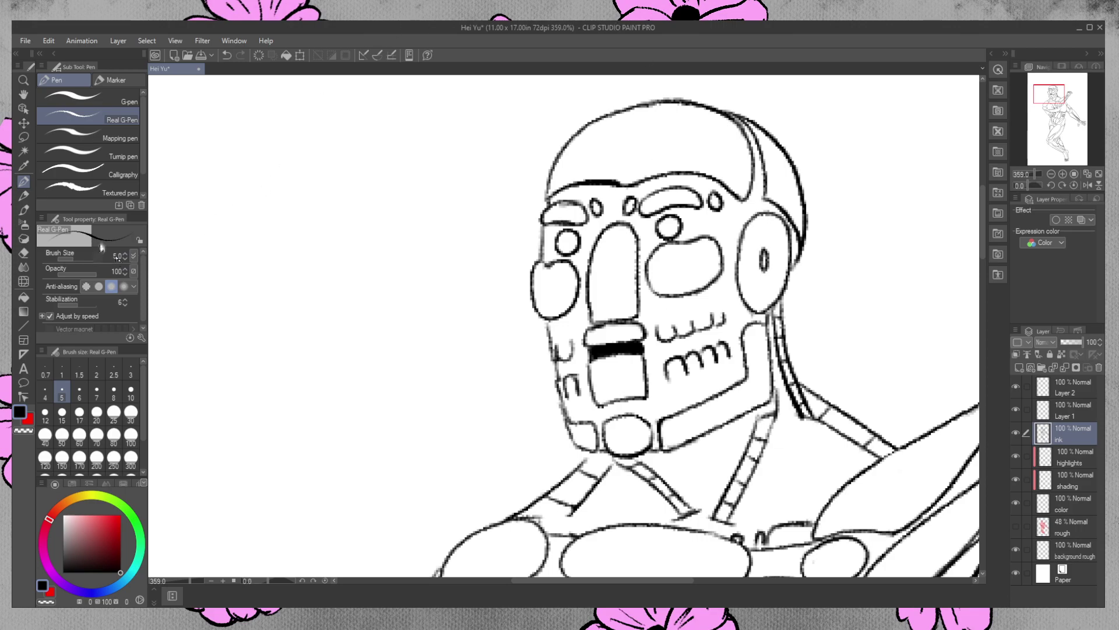
{"action": "key", "text": "bracketleft"}
{"action": "key", "text": "bracketleft"}
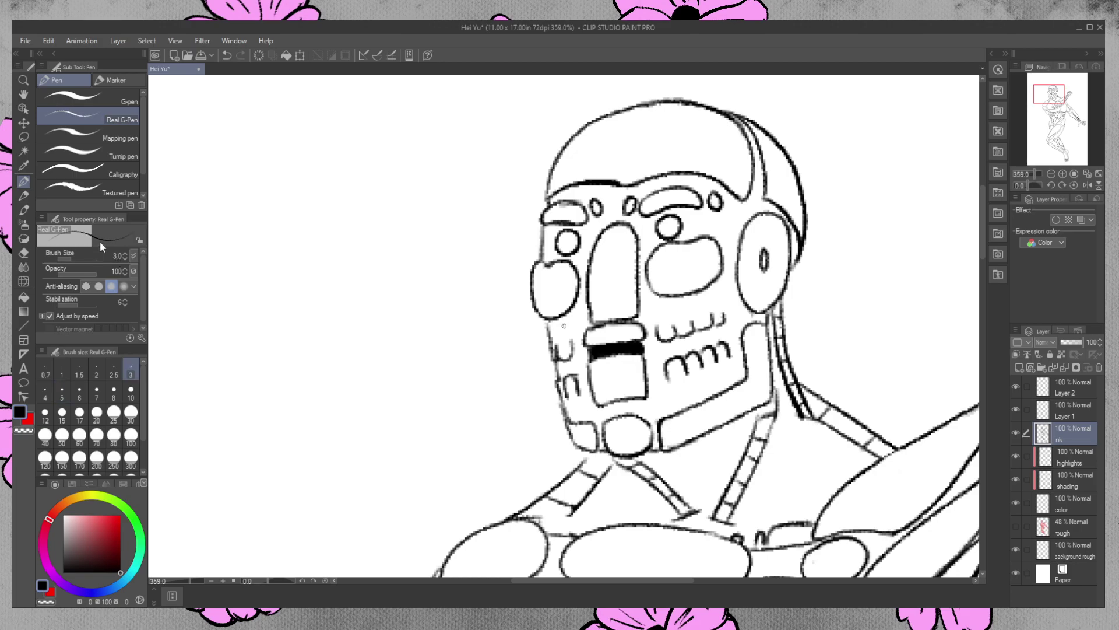
Pick a dark grey drawing colour and make Layer 1 active for the Real G-Pen
{"action": "left_click_drag", "start_coordinate": [73, 528], "coordinate": [62, 557]}
{"action": "left_click", "coordinate": [28, 419]}
{"action": "left_click_drag", "start_coordinate": [92, 541], "coordinate": [146, 596]}
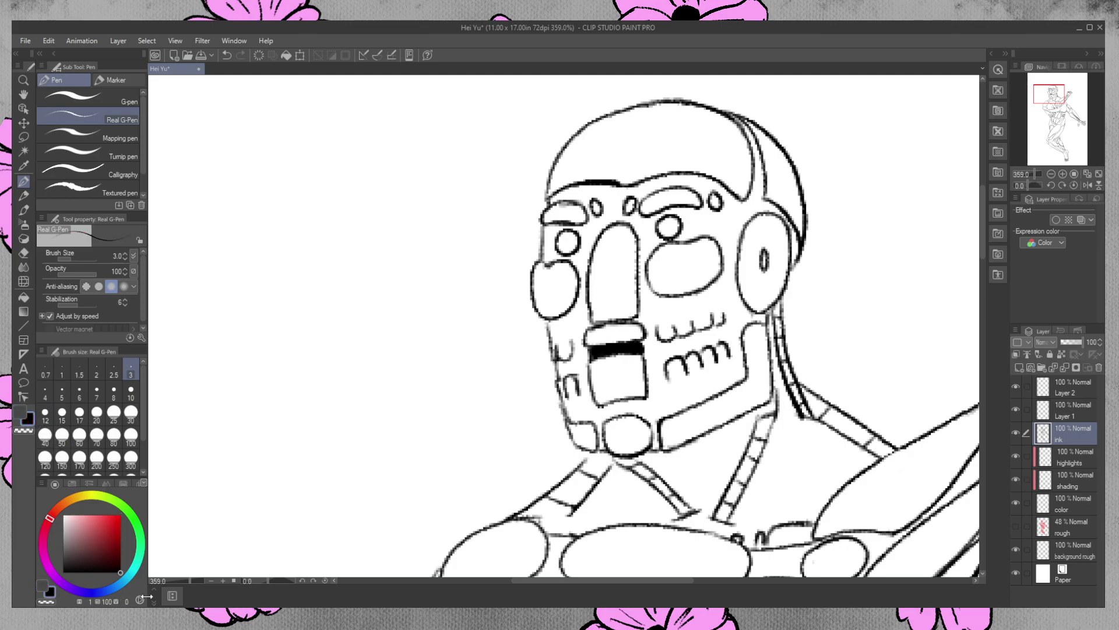
{"action": "left_click", "coordinate": [24, 255]}
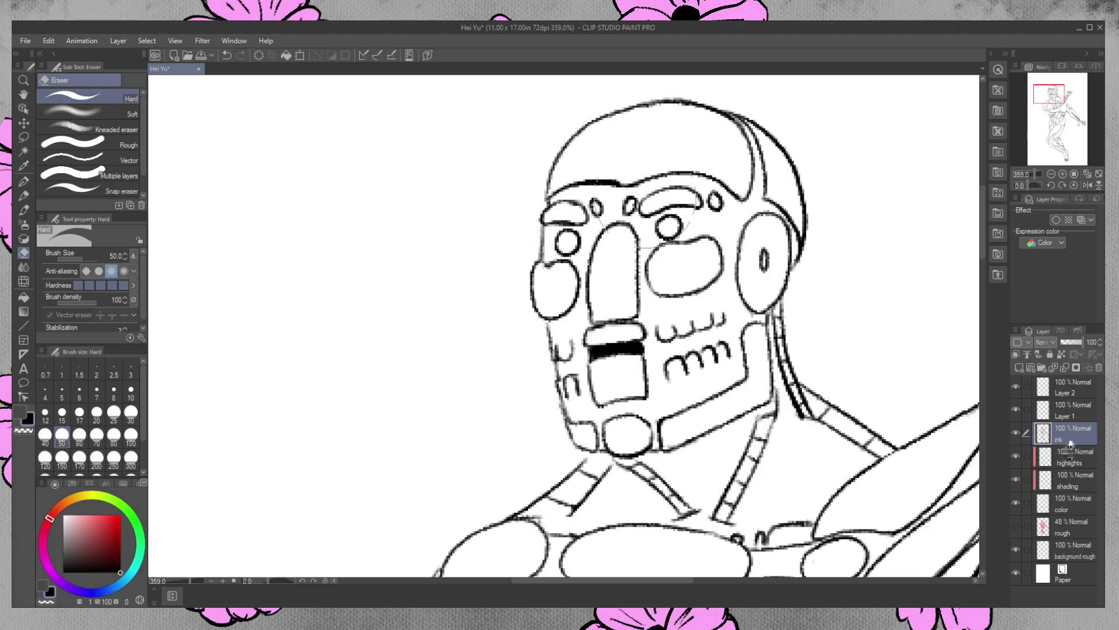
{"action": "left_click", "coordinate": [1064, 417]}
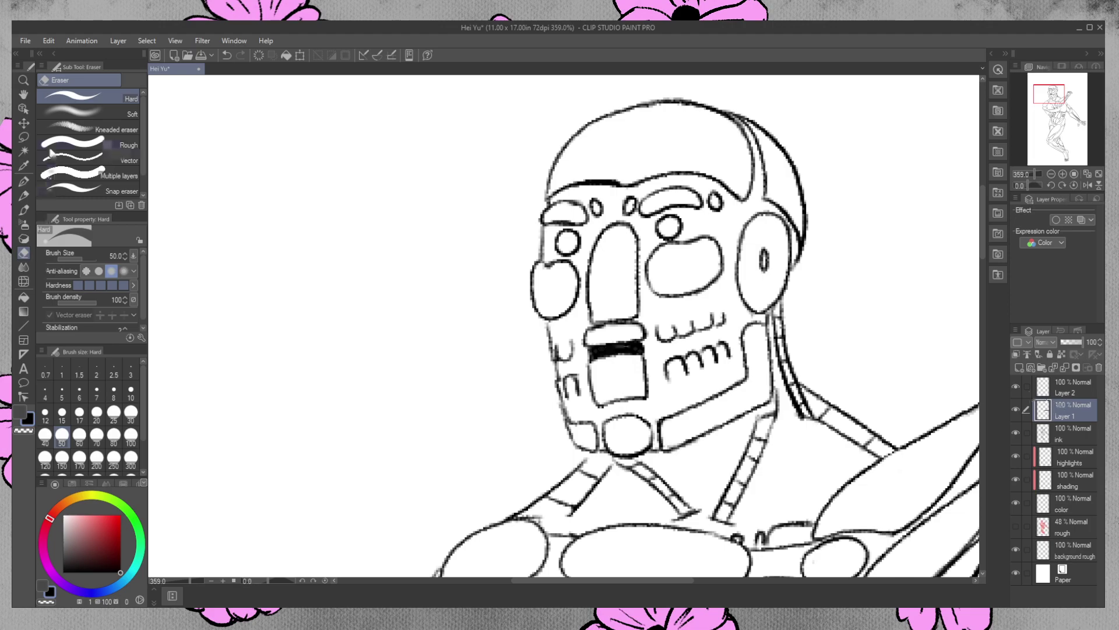
{"action": "key", "text": "p"}
{"action": "left_click", "coordinate": [19, 411]}
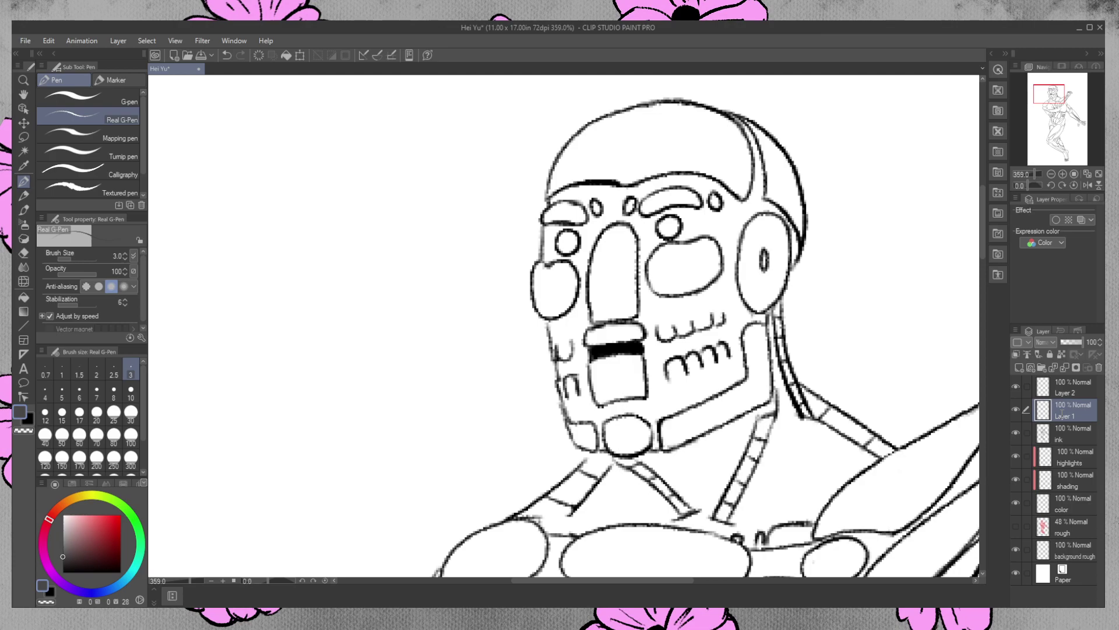
Rename Layer 1 as in-betweens
{"action": "double_click", "coordinate": [1062, 415]}
{"action": "type", "text": "in-betweens"}
{"action": "key", "text": "Return"}
Hatch the forehead below the skull cap and the areas around both eyes with fine vertical Real G-Pen strokes
{"action": "mouse_move", "coordinate": [561, 188]}
{"action": "left_mouse_down"}
{"action": "mouse_move", "coordinate": [591, 181]}
{"action": "mouse_move", "coordinate": [598, 202]}
{"action": "mouse_move", "coordinate": [601, 182]}
{"action": "mouse_move", "coordinate": [608, 210]}
{"action": "mouse_move", "coordinate": [611, 185]}
{"action": "mouse_move", "coordinate": [608, 220]}
{"action": "mouse_move", "coordinate": [626, 187]}
{"action": "mouse_move", "coordinate": [692, 183]}
{"action": "mouse_move", "coordinate": [712, 170]}
{"action": "mouse_move", "coordinate": [723, 200]}
{"action": "left_mouse_up"}
{"action": "left_click_drag", "start_coordinate": [554, 226], "coordinate": [548, 248]}
{"action": "left_click_drag", "start_coordinate": [548, 252], "coordinate": [547, 265]}
{"action": "left_click_drag", "start_coordinate": [555, 226], "coordinate": [544, 265]}
{"action": "mouse_move", "coordinate": [558, 223]}
{"action": "left_mouse_down"}
{"action": "mouse_move", "coordinate": [550, 256]}
{"action": "mouse_move", "coordinate": [576, 234]}
{"action": "left_mouse_up"}
{"action": "left_click_drag", "start_coordinate": [574, 223], "coordinate": [569, 232]}
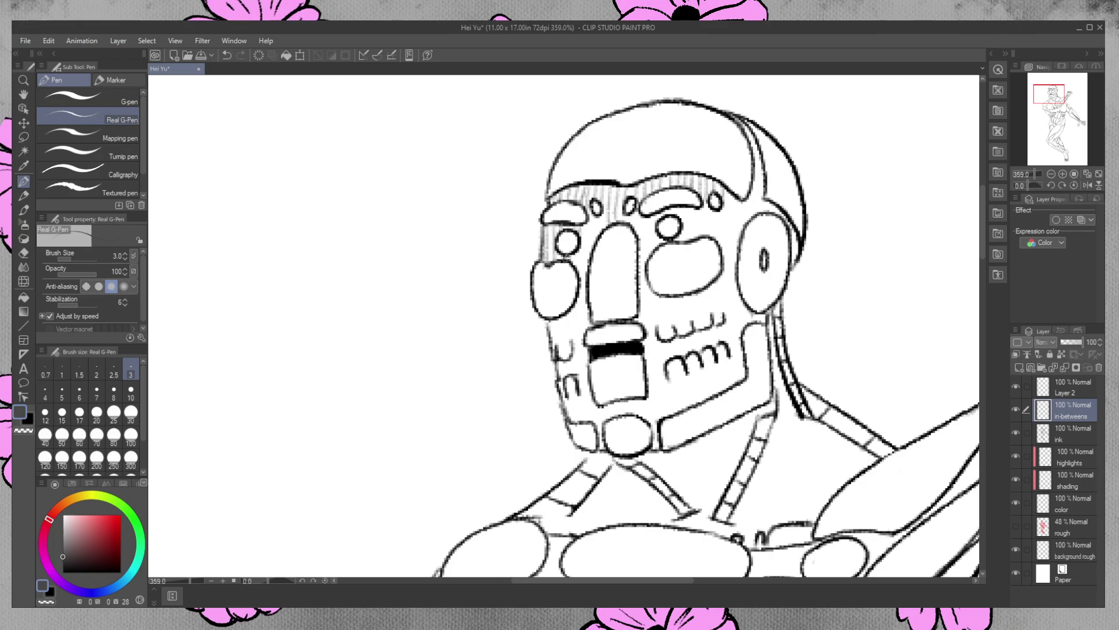
{"action": "left_click_drag", "start_coordinate": [579, 246], "coordinate": [576, 269]}
{"action": "left_click_drag", "start_coordinate": [651, 217], "coordinate": [653, 244]}
{"action": "mouse_move", "coordinate": [673, 207]}
{"action": "left_mouse_down"}
{"action": "mouse_move", "coordinate": [691, 237]}
{"action": "mouse_move", "coordinate": [712, 223]}
{"action": "mouse_move", "coordinate": [707, 205]}
{"action": "mouse_move", "coordinate": [709, 238]}
{"action": "mouse_move", "coordinate": [715, 212]}
{"action": "mouse_move", "coordinate": [720, 241]}
{"action": "left_mouse_up"}
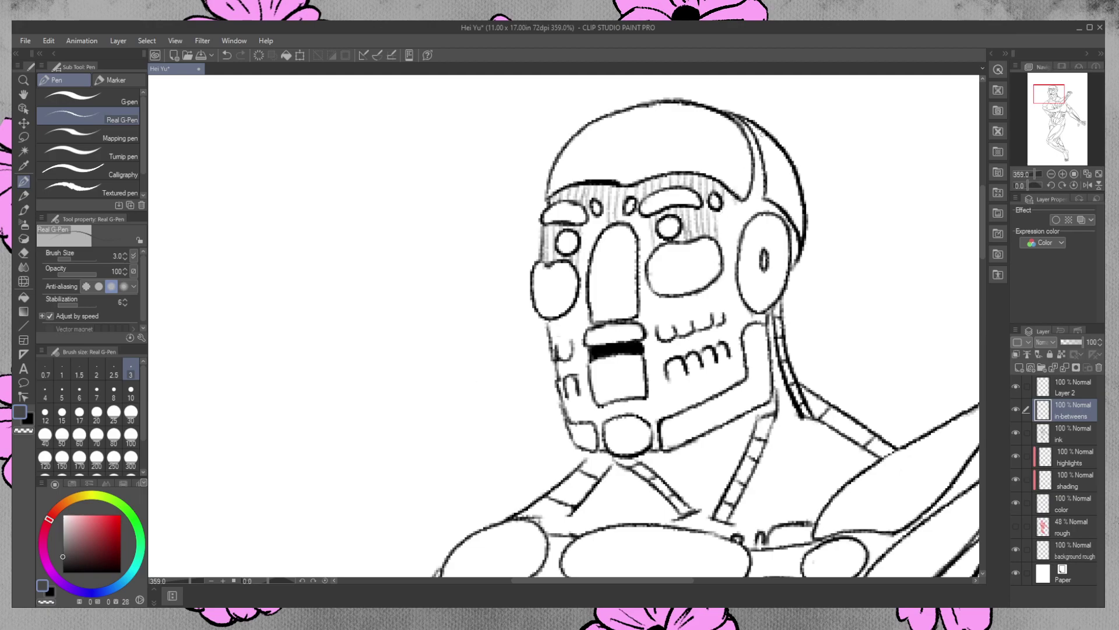
Hatch the narrow band along the side of the skull and the temple in front of the ear plate
{"action": "left_click_drag", "start_coordinate": [743, 135], "coordinate": [752, 131]}
{"action": "left_click_drag", "start_coordinate": [751, 153], "coordinate": [760, 157]}
{"action": "left_click_drag", "start_coordinate": [755, 171], "coordinate": [761, 186]}
{"action": "left_click_drag", "start_coordinate": [764, 192], "coordinate": [773, 195]}
{"action": "mouse_move", "coordinate": [780, 199]}
{"action": "left_mouse_down"}
{"action": "mouse_move", "coordinate": [787, 204]}
{"action": "mouse_move", "coordinate": [768, 207]}
{"action": "left_mouse_up"}
{"action": "mouse_move", "coordinate": [767, 203]}
{"action": "left_mouse_down"}
{"action": "mouse_move", "coordinate": [780, 212]}
{"action": "mouse_move", "coordinate": [757, 212]}
{"action": "left_mouse_up"}
{"action": "mouse_move", "coordinate": [744, 204]}
{"action": "left_mouse_down"}
{"action": "mouse_move", "coordinate": [746, 228]}
{"action": "mouse_move", "coordinate": [728, 194]}
{"action": "mouse_move", "coordinate": [731, 247]}
{"action": "left_mouse_up"}
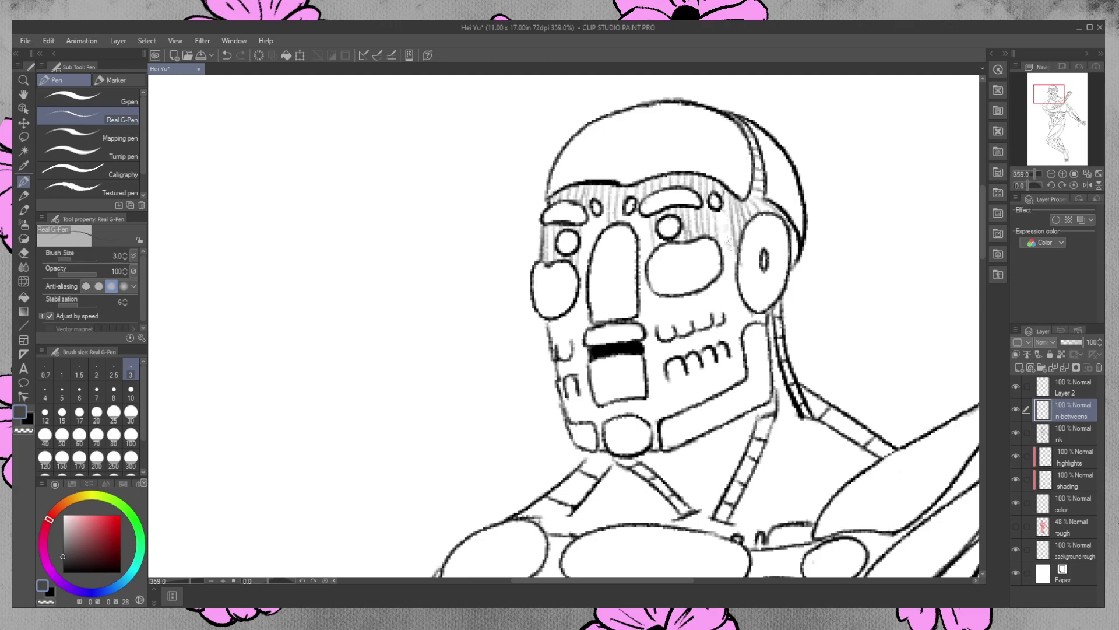
Hatch beside the nose plate and across the near cheek, from the temple down to the upper teeth
{"action": "left_click_drag", "start_coordinate": [725, 204], "coordinate": [740, 293]}
{"action": "left_click_drag", "start_coordinate": [586, 222], "coordinate": [587, 278]}
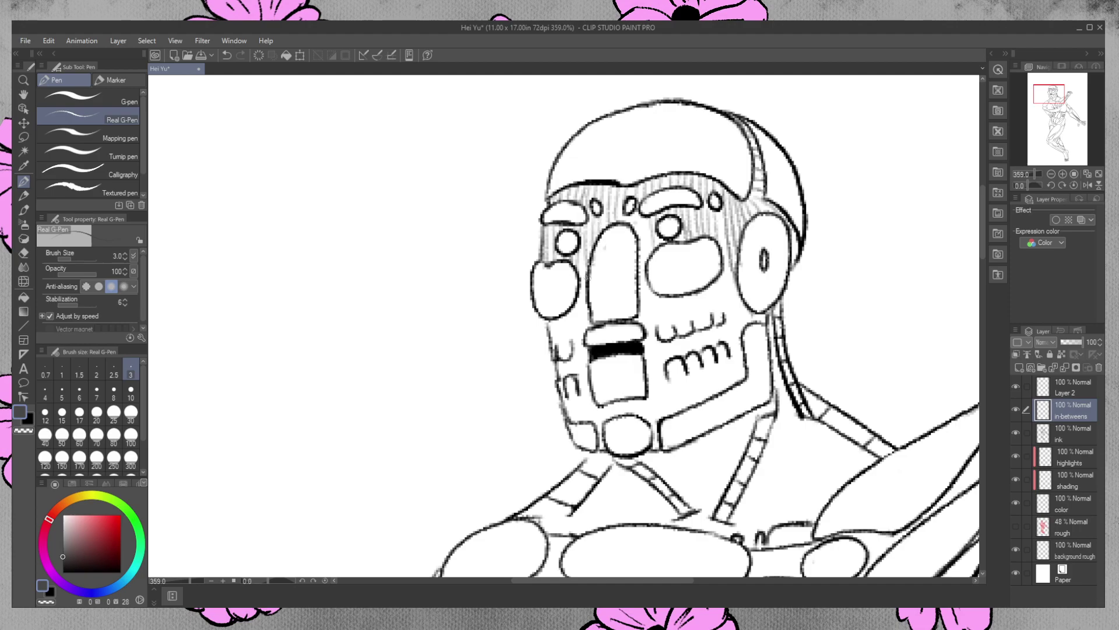
{"action": "mouse_move", "coordinate": [637, 215]}
{"action": "left_mouse_down"}
{"action": "mouse_move", "coordinate": [646, 327]}
{"action": "mouse_move", "coordinate": [698, 312]}
{"action": "left_mouse_up"}
{"action": "mouse_move", "coordinate": [710, 288]}
{"action": "left_mouse_down"}
{"action": "mouse_move", "coordinate": [705, 315]}
{"action": "mouse_move", "coordinate": [721, 292]}
{"action": "left_mouse_up"}
{"action": "mouse_move", "coordinate": [726, 286]}
{"action": "left_mouse_down"}
{"action": "mouse_move", "coordinate": [717, 310]}
{"action": "mouse_move", "coordinate": [737, 319]}
{"action": "left_mouse_up"}
{"action": "left_click_drag", "start_coordinate": [736, 298], "coordinate": [751, 330]}
{"action": "left_click_drag", "start_coordinate": [751, 315], "coordinate": [758, 324]}
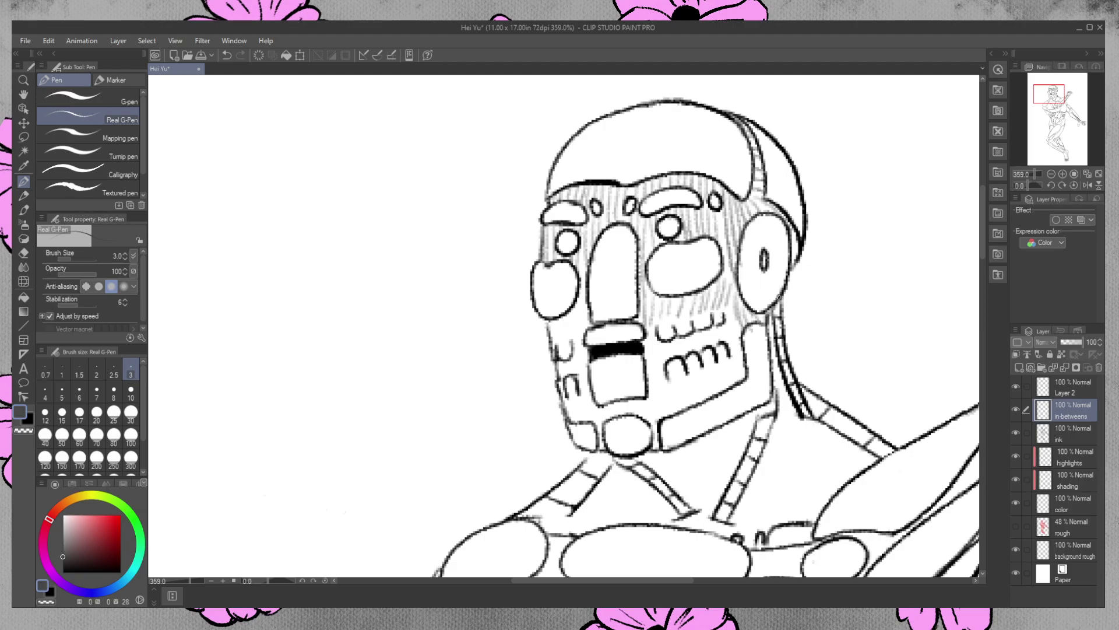
Set the Hard eraser to size 20 and tidy the cheek hatching, switching back to the Real G-Pen when done
{"action": "left_click", "coordinate": [24, 253]}
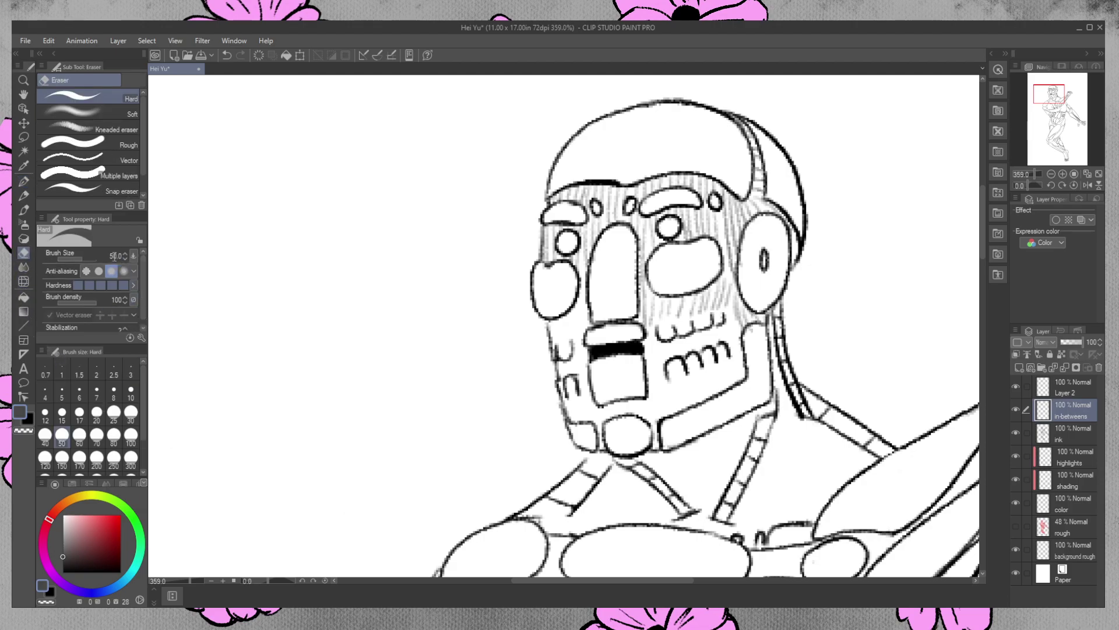
{"action": "key", "text": "bracketleft"}
{"action": "key", "text": "bracketleft"}
{"action": "key", "text": "bracketleft"}
{"action": "key", "text": "bracketleft"}
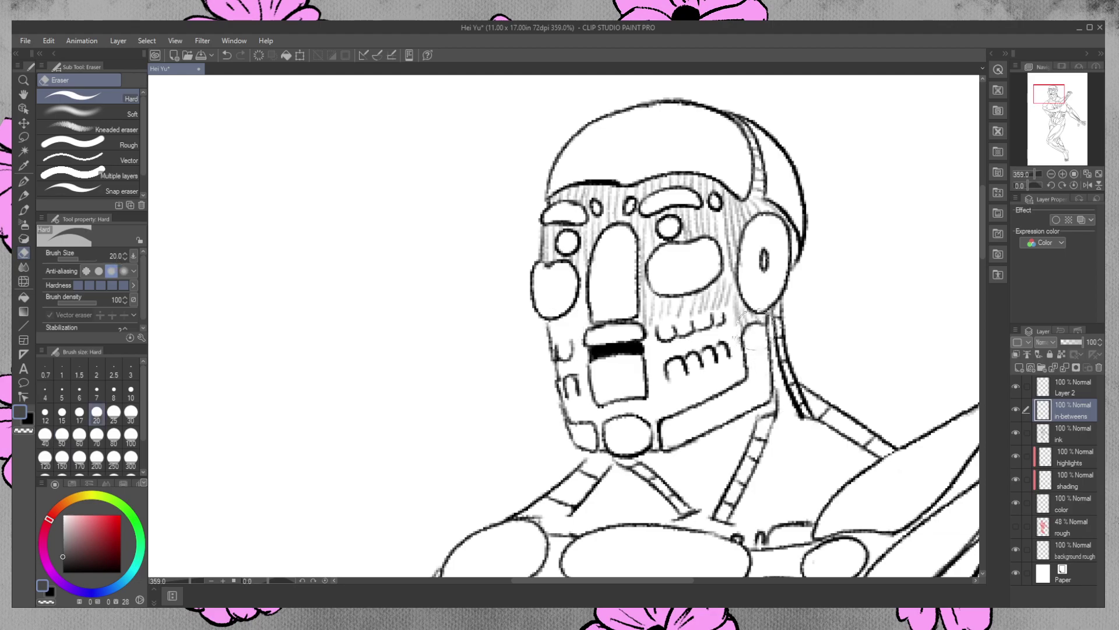
{"action": "left_click", "coordinate": [24, 181]}
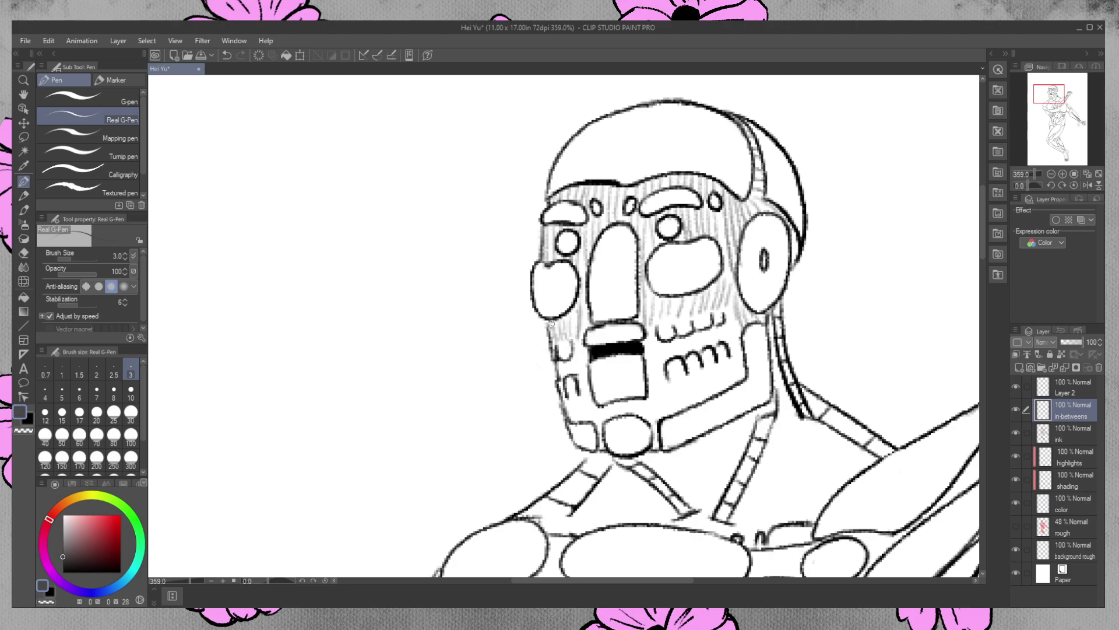
Hatch the far cheek between the cheek plate and the mouth, erasing stray marks beside the nose
{"action": "left_click_drag", "start_coordinate": [585, 303], "coordinate": [587, 329]}
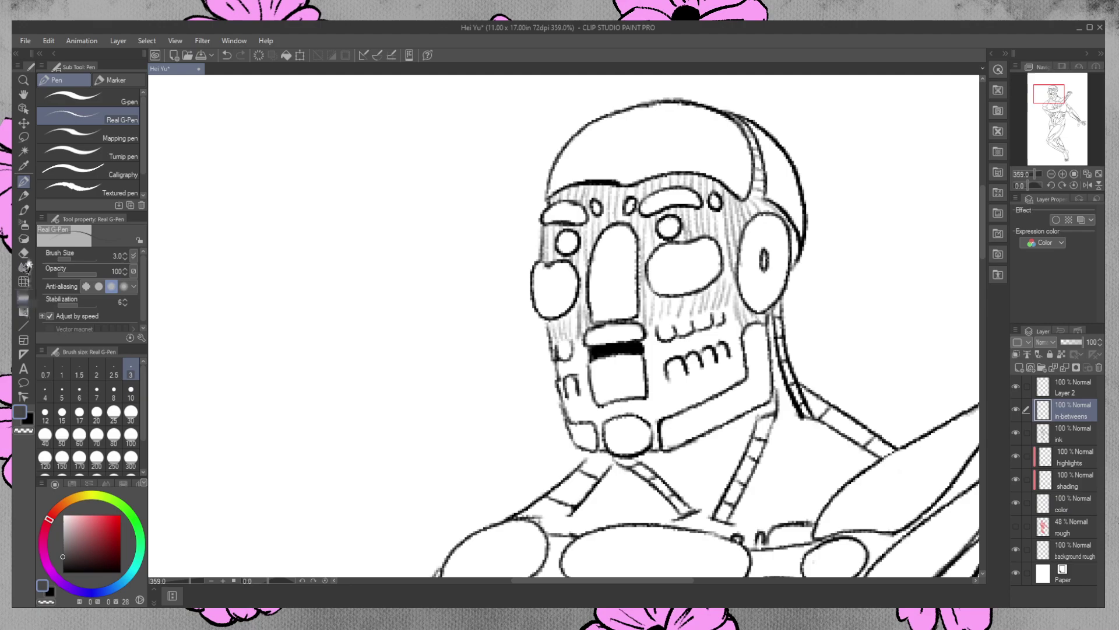
{"action": "left_click", "coordinate": [23, 253]}
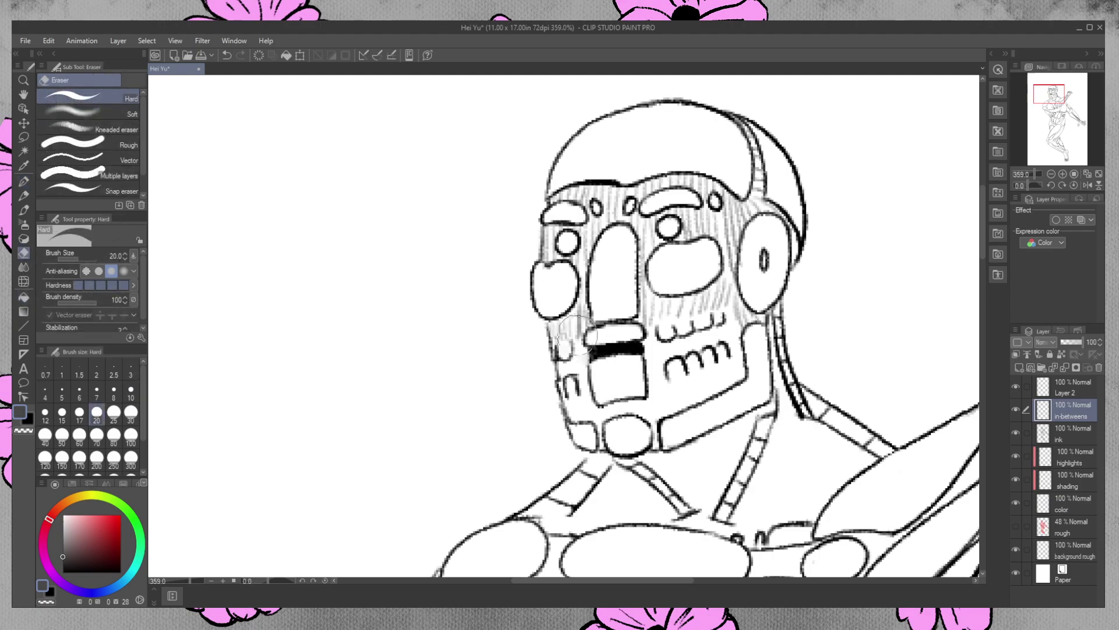
{"action": "left_click_drag", "start_coordinate": [575, 322], "coordinate": [574, 324]}
{"action": "left_click", "coordinate": [24, 181]}
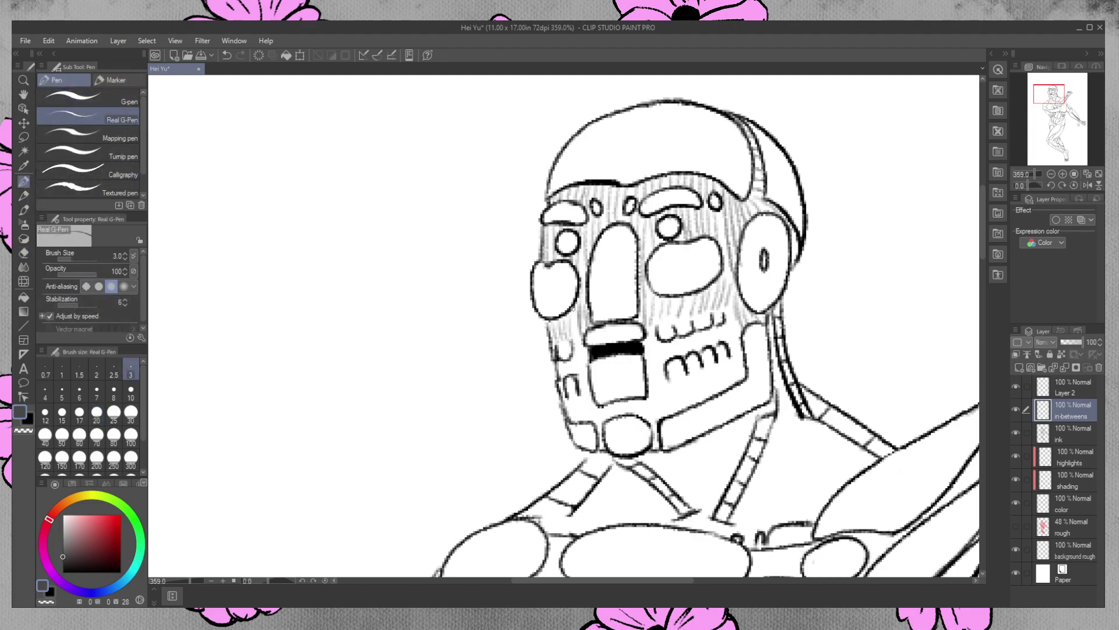
{"action": "mouse_move", "coordinate": [573, 309]}
{"action": "left_mouse_down"}
{"action": "mouse_move", "coordinate": [574, 376]}
{"action": "mouse_move", "coordinate": [563, 379]}
{"action": "left_mouse_up"}
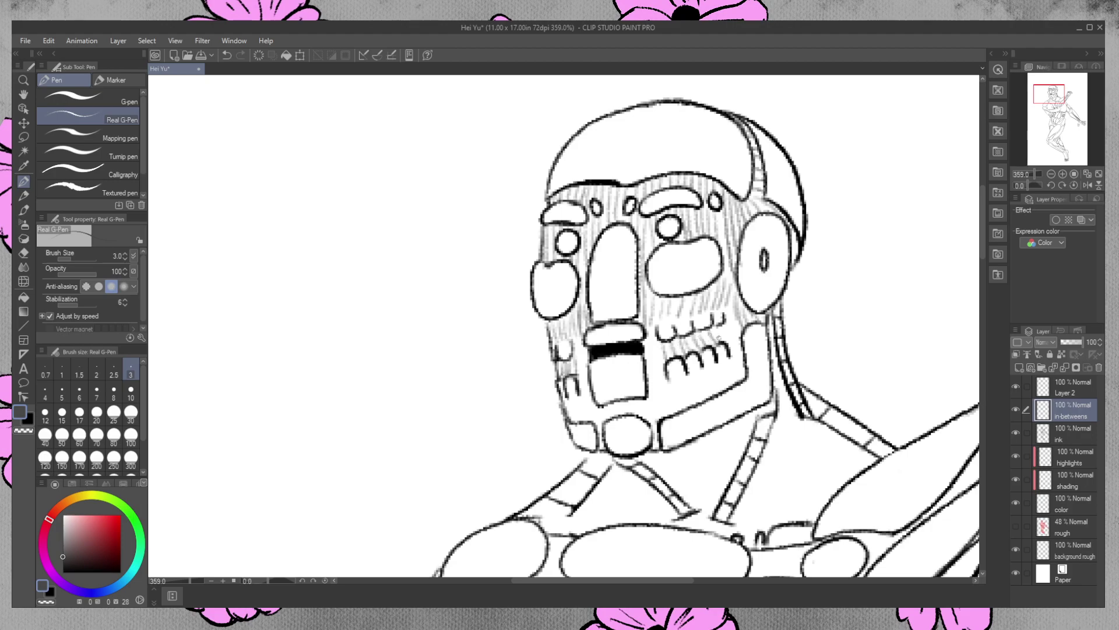
Hatch both sides of the mouth plate and the strip between it and the chin plates
{"action": "left_click_drag", "start_coordinate": [651, 330], "coordinate": [664, 411]}
{"action": "left_click_drag", "start_coordinate": [647, 348], "coordinate": [660, 409]}
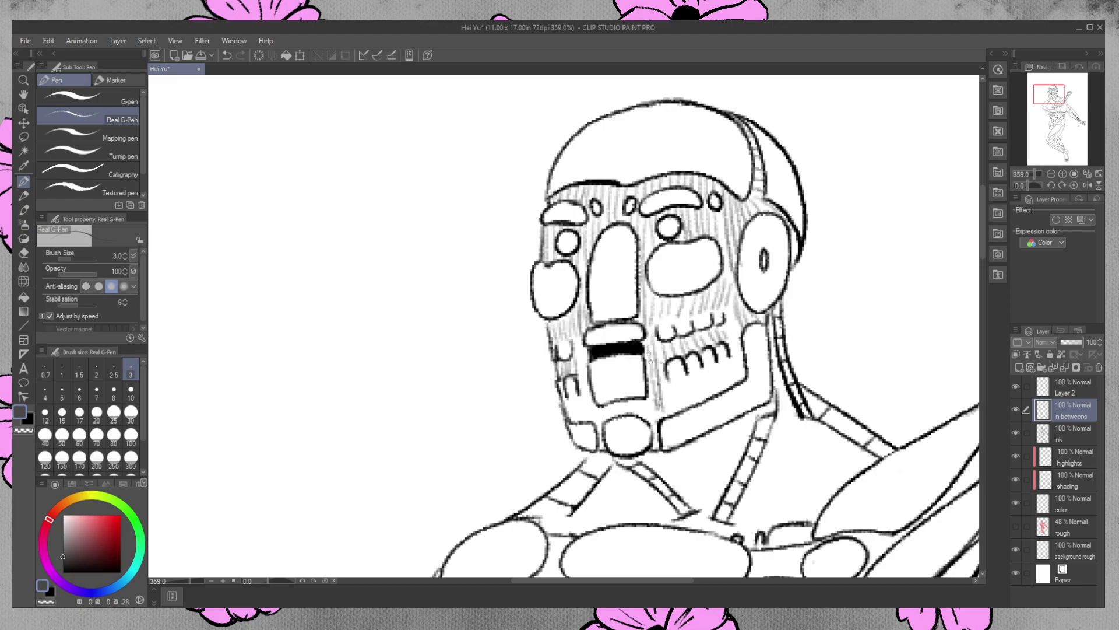
{"action": "left_click_drag", "start_coordinate": [581, 346], "coordinate": [590, 420]}
{"action": "mouse_move", "coordinate": [586, 382]}
{"action": "left_mouse_down"}
{"action": "mouse_move", "coordinate": [582, 414]}
{"action": "mouse_move", "coordinate": [570, 420]}
{"action": "mouse_move", "coordinate": [610, 418]}
{"action": "left_mouse_up"}
{"action": "left_click_drag", "start_coordinate": [614, 402], "coordinate": [622, 413]}
{"action": "left_click_drag", "start_coordinate": [628, 400], "coordinate": [641, 416]}
{"action": "left_click_drag", "start_coordinate": [641, 404], "coordinate": [654, 424]}
Hatch the near side of the face below the teeth and along the inner edge of the jaw plate
{"action": "mouse_move", "coordinate": [671, 387]}
{"action": "left_mouse_down"}
{"action": "mouse_move", "coordinate": [674, 415]}
{"action": "mouse_move", "coordinate": [697, 404]}
{"action": "left_mouse_up"}
{"action": "mouse_move", "coordinate": [703, 368]}
{"action": "left_mouse_down"}
{"action": "mouse_move", "coordinate": [707, 399]}
{"action": "mouse_move", "coordinate": [696, 405]}
{"action": "left_mouse_up"}
{"action": "mouse_move", "coordinate": [710, 368]}
{"action": "left_mouse_down"}
{"action": "mouse_move", "coordinate": [714, 395]}
{"action": "mouse_move", "coordinate": [725, 391]}
{"action": "left_mouse_up"}
{"action": "left_click_drag", "start_coordinate": [729, 365], "coordinate": [739, 382]}
{"action": "left_click_drag", "start_coordinate": [734, 326], "coordinate": [738, 354]}
{"action": "left_click_drag", "start_coordinate": [732, 311], "coordinate": [739, 363]}
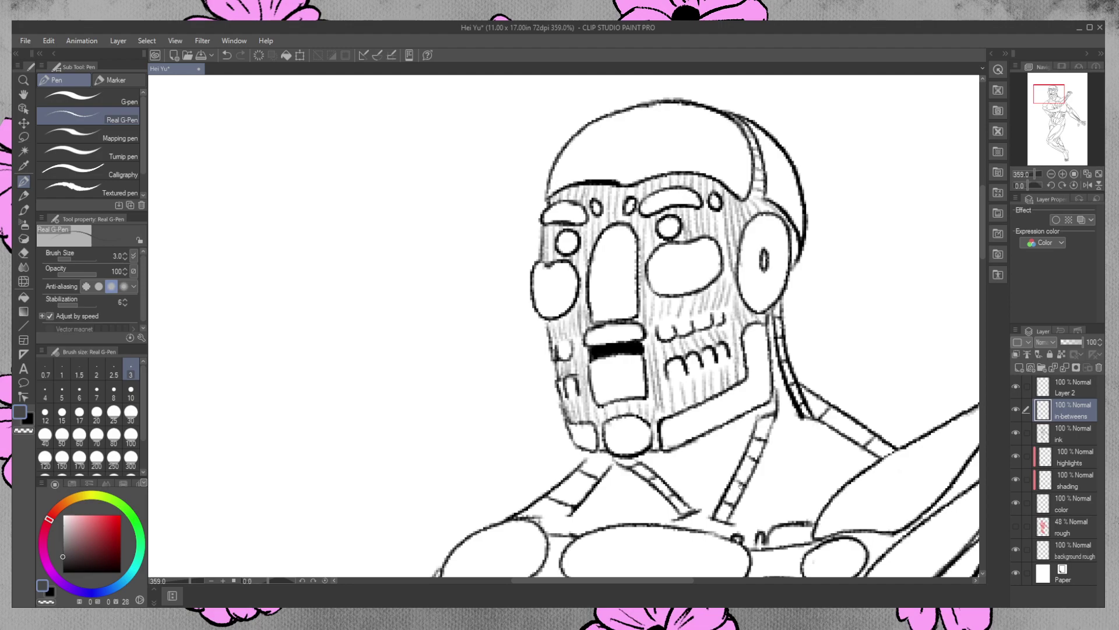
Erase the hatching that overshoots onto the chin plates with the Hard eraser
{"action": "left_click", "coordinate": [23, 252]}
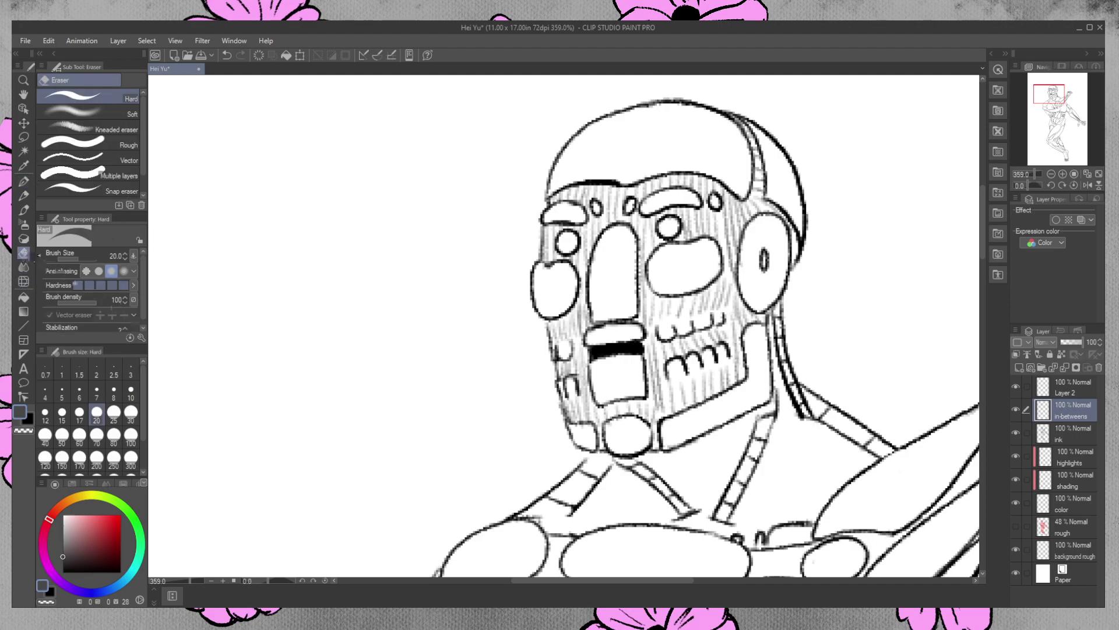
{"action": "mouse_move", "coordinate": [578, 426]}
{"action": "left_mouse_down"}
{"action": "mouse_move", "coordinate": [569, 434]}
{"action": "mouse_move", "coordinate": [626, 431]}
{"action": "mouse_move", "coordinate": [610, 428]}
{"action": "mouse_move", "coordinate": [629, 408]}
{"action": "mouse_move", "coordinate": [613, 432]}
{"action": "mouse_move", "coordinate": [636, 419]}
{"action": "mouse_move", "coordinate": [627, 415]}
{"action": "left_mouse_up"}
{"action": "left_click", "coordinate": [29, 181]}
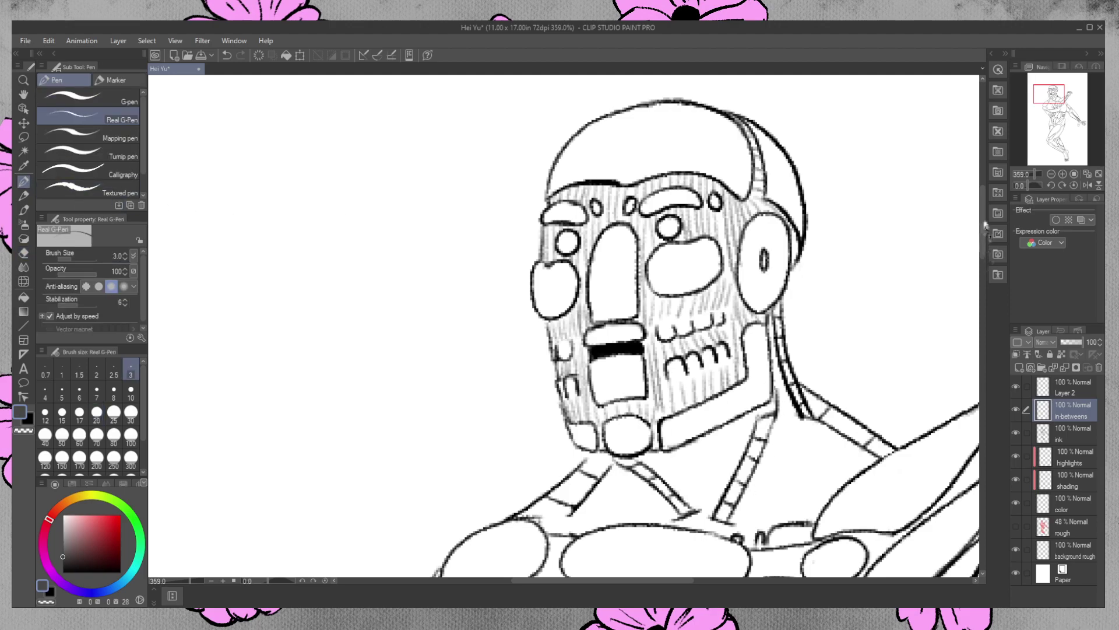
Hatch the front of the throat under the jaw, between the two segmented neck cords
{"action": "scroll", "coordinate": [986, 244], "scroll_direction": "down", "scroll_amount": 3}
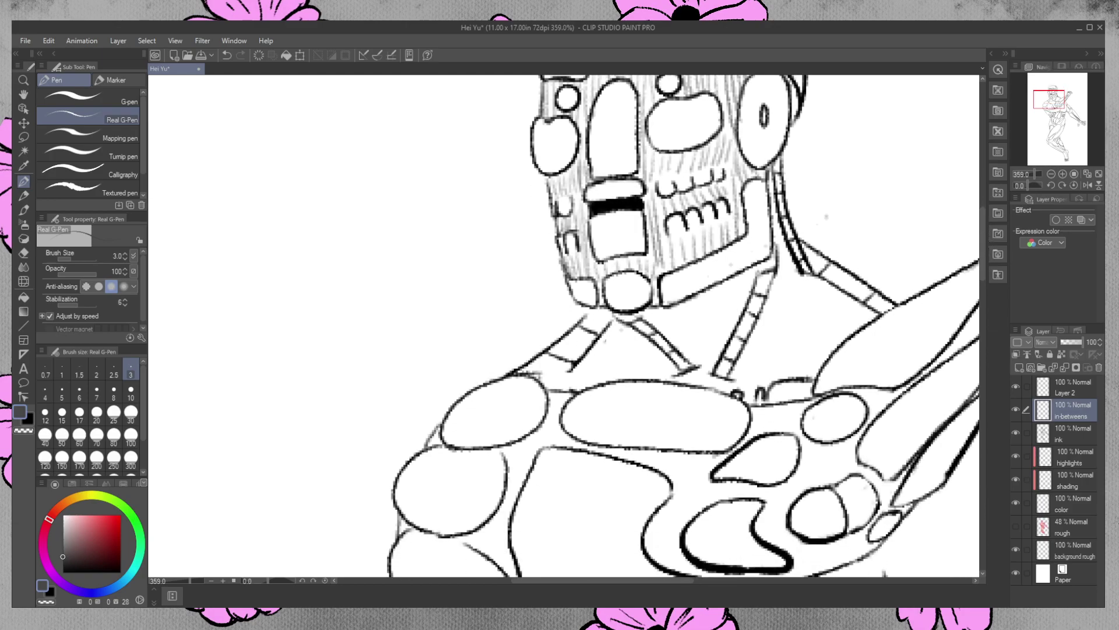
{"action": "left_click_drag", "start_coordinate": [749, 274], "coordinate": [713, 364]}
{"action": "left_click_drag", "start_coordinate": [740, 296], "coordinate": [709, 347]}
{"action": "mouse_move", "coordinate": [710, 292]}
{"action": "left_mouse_down"}
{"action": "mouse_move", "coordinate": [701, 360]}
{"action": "mouse_move", "coordinate": [682, 349]}
{"action": "mouse_move", "coordinate": [697, 351]}
{"action": "left_mouse_up"}
{"action": "left_click_drag", "start_coordinate": [657, 315], "coordinate": [691, 353]}
{"action": "left_click_drag", "start_coordinate": [648, 305], "coordinate": [695, 349]}
Hatch the side of the neck from behind the jaw down to the collar and shoulder with long fanned strokes
{"action": "mouse_move", "coordinate": [780, 228]}
{"action": "left_mouse_down"}
{"action": "mouse_move", "coordinate": [787, 269]}
{"action": "mouse_move", "coordinate": [758, 372]}
{"action": "left_mouse_up"}
{"action": "left_click_drag", "start_coordinate": [780, 302], "coordinate": [752, 369]}
{"action": "mouse_move", "coordinate": [798, 278]}
{"action": "left_mouse_down"}
{"action": "mouse_move", "coordinate": [782, 362]}
{"action": "mouse_move", "coordinate": [799, 362]}
{"action": "left_mouse_up"}
{"action": "mouse_move", "coordinate": [812, 283]}
{"action": "left_mouse_down"}
{"action": "mouse_move", "coordinate": [837, 313]}
{"action": "mouse_move", "coordinate": [861, 328]}
{"action": "left_mouse_up"}
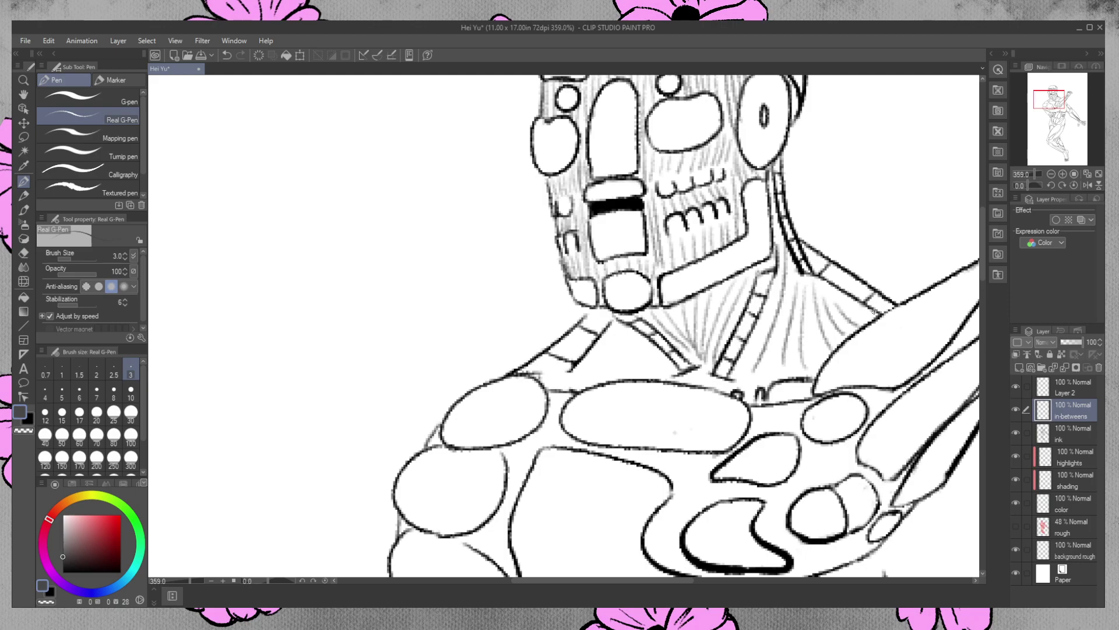
{"action": "left_click_drag", "start_coordinate": [779, 278], "coordinate": [735, 378]}
{"action": "left_click_drag", "start_coordinate": [795, 279], "coordinate": [782, 384]}
{"action": "left_click_drag", "start_coordinate": [797, 299], "coordinate": [780, 384]}
{"action": "left_click_drag", "start_coordinate": [794, 274], "coordinate": [765, 390]}
{"action": "left_click_drag", "start_coordinate": [796, 293], "coordinate": [813, 322]}
{"action": "key", "text": "ctrl+z"}
{"action": "left_click_drag", "start_coordinate": [807, 281], "coordinate": [822, 363]}
{"action": "mouse_move", "coordinate": [810, 323]}
{"action": "left_mouse_down"}
{"action": "mouse_move", "coordinate": [805, 284]}
{"action": "mouse_move", "coordinate": [806, 342]}
{"action": "left_mouse_up"}
{"action": "key", "text": "ctrl+z"}
{"action": "key", "text": "ctrl+z"}
{"action": "left_click_drag", "start_coordinate": [805, 274], "coordinate": [809, 376]}
{"action": "key", "text": "ctrl+z"}
Add finer hatch lines to the side of the neck, behind the jaw and along the rear cord toward the shoulder
{"action": "left_click_drag", "start_coordinate": [800, 315], "coordinate": [805, 373]}
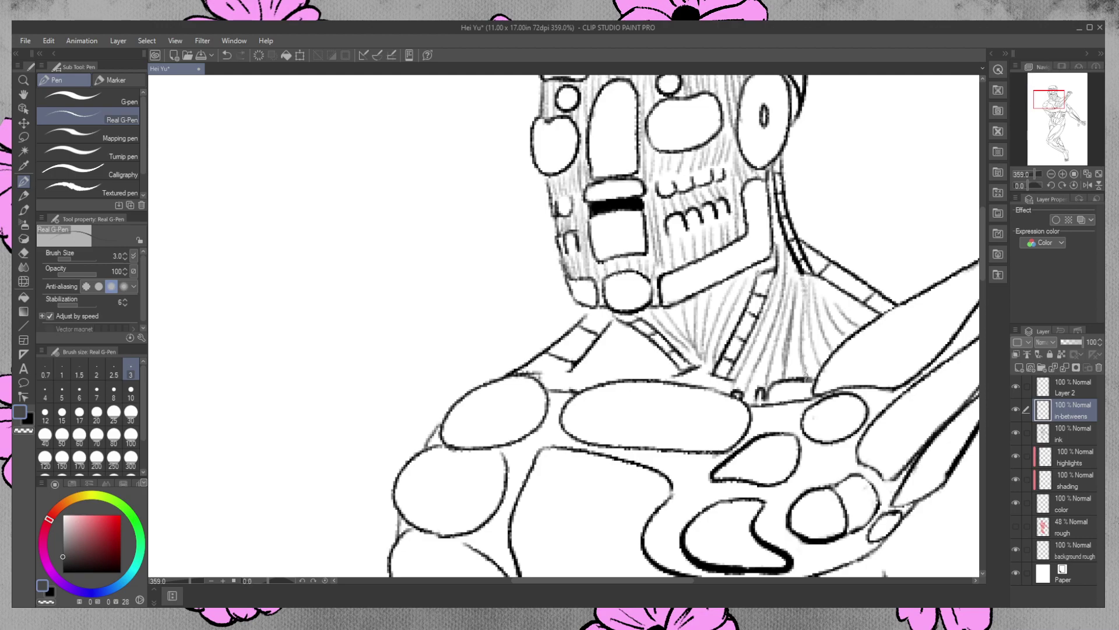
{"action": "left_click_drag", "start_coordinate": [779, 235], "coordinate": [787, 265]}
{"action": "left_click_drag", "start_coordinate": [776, 216], "coordinate": [783, 235]}
{"action": "mouse_move", "coordinate": [816, 277]}
{"action": "left_mouse_down"}
{"action": "mouse_move", "coordinate": [855, 318]}
{"action": "mouse_move", "coordinate": [840, 293]}
{"action": "mouse_move", "coordinate": [874, 319]}
{"action": "mouse_move", "coordinate": [836, 308]}
{"action": "left_mouse_up"}
{"action": "mouse_move", "coordinate": [835, 311]}
{"action": "left_mouse_down"}
{"action": "mouse_move", "coordinate": [857, 331]}
{"action": "mouse_move", "coordinate": [838, 336]}
{"action": "left_mouse_up"}
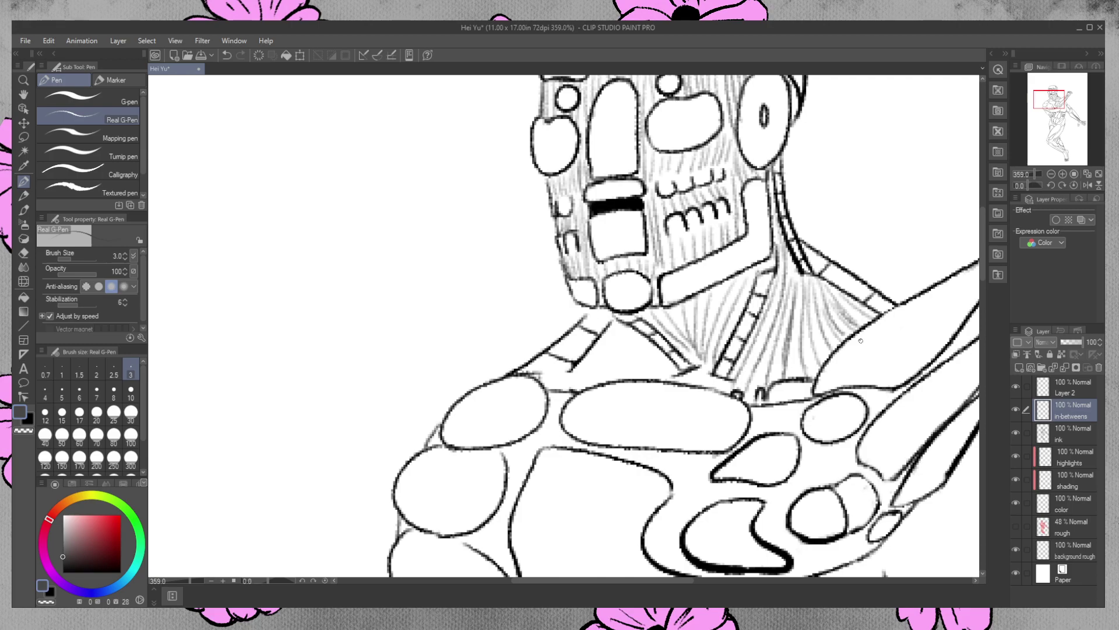
Hatch the far side of the neck base between the segmented cords and the collar plate
{"action": "mouse_move", "coordinate": [620, 335]}
{"action": "left_mouse_down"}
{"action": "mouse_move", "coordinate": [674, 373]}
{"action": "mouse_move", "coordinate": [622, 345]}
{"action": "mouse_move", "coordinate": [668, 375]}
{"action": "mouse_move", "coordinate": [660, 378]}
{"action": "left_mouse_up"}
{"action": "left_click_drag", "start_coordinate": [585, 357], "coordinate": [633, 380]}
{"action": "mouse_move", "coordinate": [577, 365]}
{"action": "left_mouse_down"}
{"action": "mouse_move", "coordinate": [618, 381]}
{"action": "mouse_move", "coordinate": [568, 388]}
{"action": "left_mouse_up"}
{"action": "left_click_drag", "start_coordinate": [553, 379], "coordinate": [574, 392]}
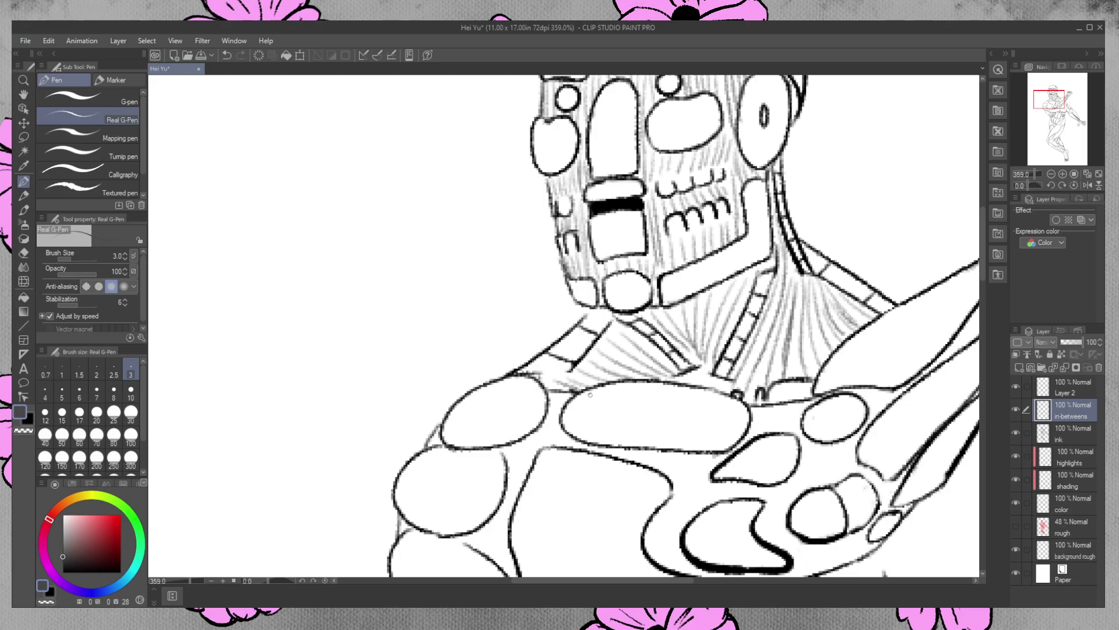
Undo the latest throat strokes and hatch the small gap at the throat's base above the collar plate
{"action": "mouse_move", "coordinate": [703, 362]}
{"action": "left_mouse_down"}
{"action": "mouse_move", "coordinate": [708, 385]}
{"action": "mouse_move", "coordinate": [711, 368]}
{"action": "left_mouse_up"}
{"action": "key", "text": "ctrl+z"}
{"action": "key", "text": "ctrl+z"}
{"action": "key", "text": "ctrl+z"}
{"action": "left_click_drag", "start_coordinate": [685, 374], "coordinate": [724, 387]}
Hatch the gaps between the three rounded shoulder plates and the large chest plate
{"action": "scroll", "coordinate": [982, 247], "scroll_direction": "down", "scroll_amount": 5}
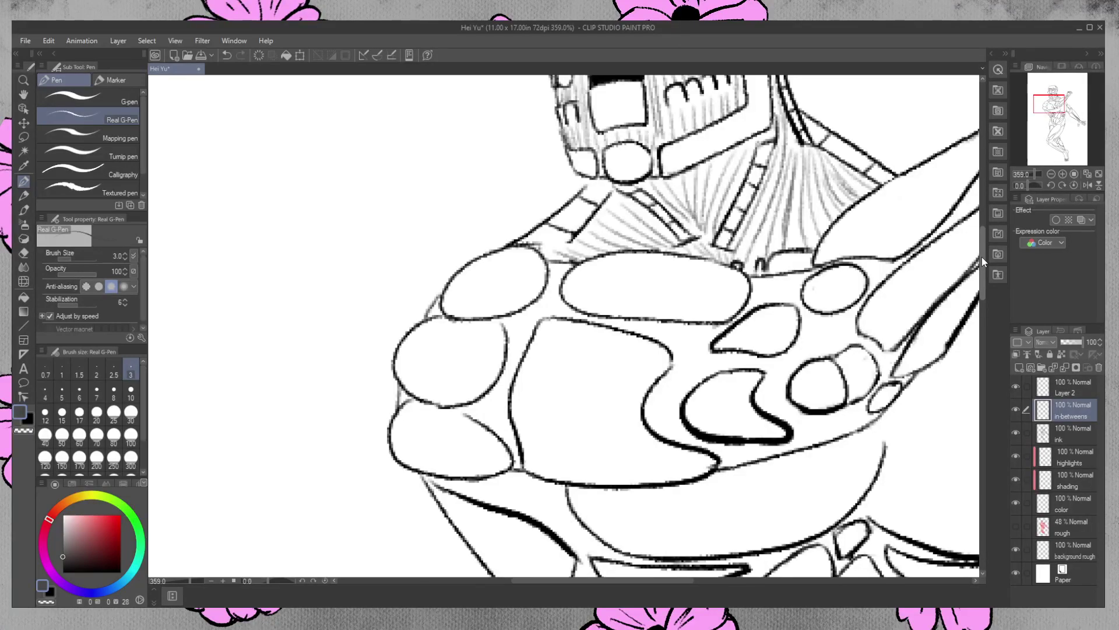
{"action": "mouse_move", "coordinate": [434, 318]}
{"action": "left_mouse_down"}
{"action": "mouse_move", "coordinate": [441, 299]}
{"action": "mouse_move", "coordinate": [436, 311]}
{"action": "left_mouse_up"}
{"action": "left_click_drag", "start_coordinate": [409, 393], "coordinate": [402, 397]}
{"action": "left_click_drag", "start_coordinate": [410, 399], "coordinate": [399, 405]}
{"action": "mouse_move", "coordinate": [565, 266]}
{"action": "left_mouse_down"}
{"action": "mouse_move", "coordinate": [548, 267]}
{"action": "mouse_move", "coordinate": [545, 294]}
{"action": "left_mouse_up"}
{"action": "mouse_move", "coordinate": [554, 296]}
{"action": "left_mouse_down"}
{"action": "mouse_move", "coordinate": [512, 323]}
{"action": "mouse_move", "coordinate": [510, 345]}
{"action": "left_mouse_up"}
{"action": "left_click_drag", "start_coordinate": [521, 344], "coordinate": [505, 359]}
{"action": "left_click_drag", "start_coordinate": [520, 357], "coordinate": [494, 389]}
{"action": "left_click_drag", "start_coordinate": [507, 393], "coordinate": [472, 409]}
{"action": "mouse_move", "coordinate": [522, 435]}
{"action": "left_mouse_down"}
{"action": "mouse_move", "coordinate": [484, 415]}
{"action": "mouse_move", "coordinate": [523, 464]}
{"action": "left_mouse_up"}
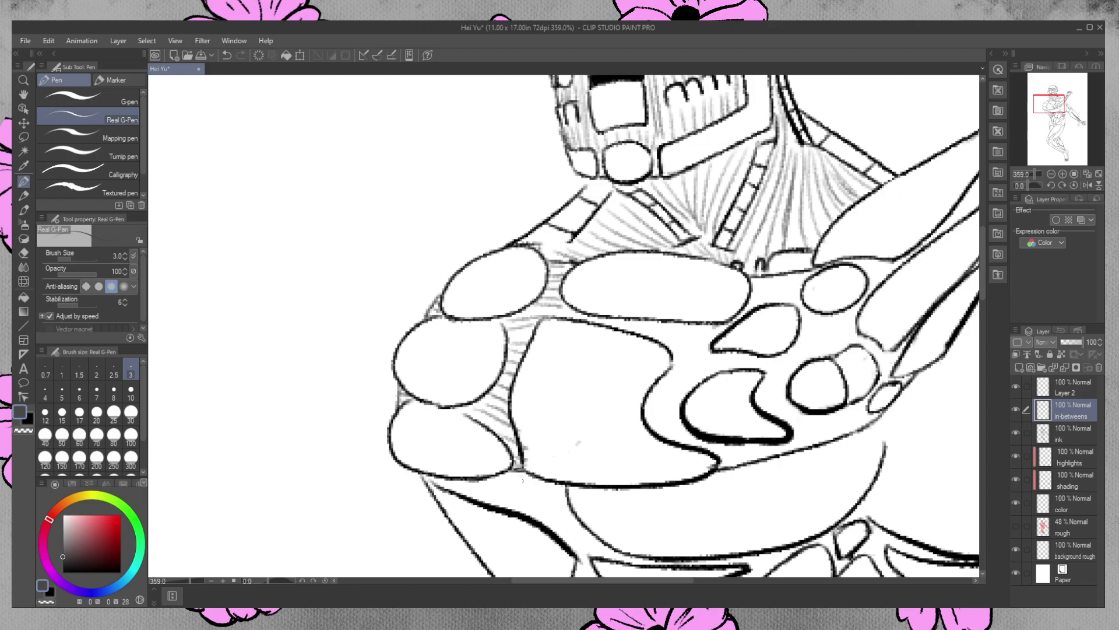
Erase stray hatching at the lower corner of the large chest plate with the Hard eraser
{"action": "left_click", "coordinate": [23, 252]}
{"action": "left_click_drag", "start_coordinate": [537, 471], "coordinate": [541, 452]}
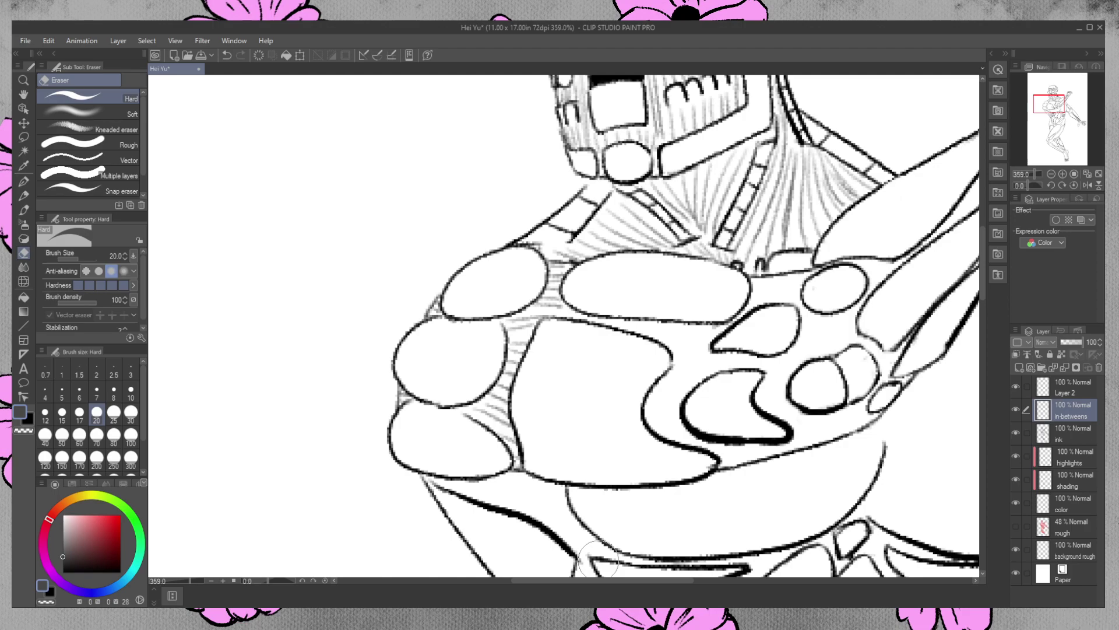
{"action": "left_click", "coordinate": [24, 182]}
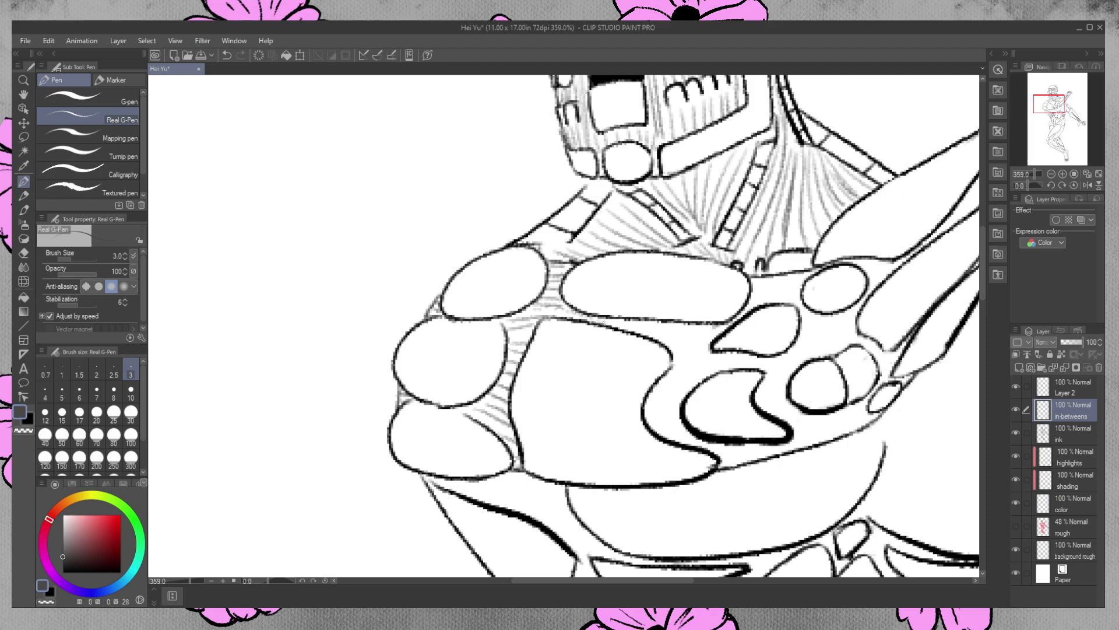
Hatch the chest gaps below the collar plate and around the curved plate, down to the lower chest edge
{"action": "mouse_move", "coordinate": [533, 311]}
{"action": "left_mouse_down"}
{"action": "mouse_move", "coordinate": [723, 328]}
{"action": "mouse_move", "coordinate": [654, 337]}
{"action": "mouse_move", "coordinate": [723, 331]}
{"action": "mouse_move", "coordinate": [653, 347]}
{"action": "mouse_move", "coordinate": [753, 361]}
{"action": "left_mouse_up"}
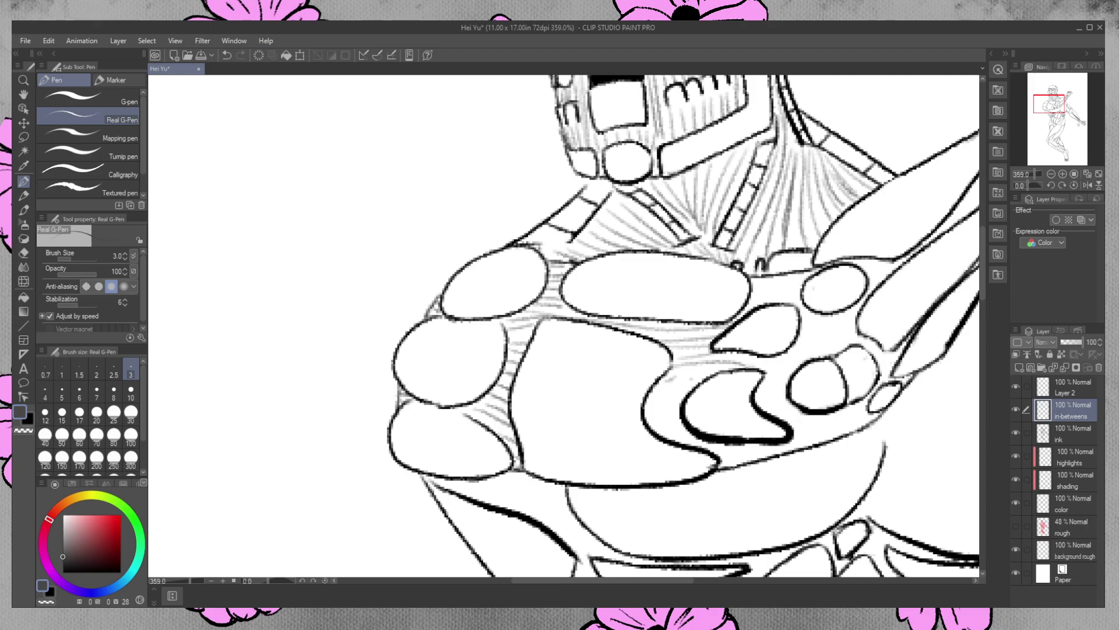
{"action": "mouse_move", "coordinate": [672, 376]}
{"action": "left_mouse_down"}
{"action": "mouse_move", "coordinate": [710, 370]}
{"action": "mouse_move", "coordinate": [680, 402]}
{"action": "mouse_move", "coordinate": [687, 421]}
{"action": "mouse_move", "coordinate": [758, 445]}
{"action": "mouse_move", "coordinate": [743, 455]}
{"action": "mouse_move", "coordinate": [758, 457]}
{"action": "left_mouse_up"}
{"action": "left_click_drag", "start_coordinate": [751, 461], "coordinate": [876, 414]}
{"action": "mouse_move", "coordinate": [794, 439]}
{"action": "left_mouse_down"}
{"action": "mouse_move", "coordinate": [870, 414]}
{"action": "mouse_move", "coordinate": [860, 410]}
{"action": "left_mouse_up"}
Hatch around the small rounded plates on the near side of the chest, up to the raised arm's joint
{"action": "mouse_move", "coordinate": [767, 419]}
{"action": "left_mouse_down"}
{"action": "mouse_move", "coordinate": [799, 410]}
{"action": "mouse_move", "coordinate": [786, 384]}
{"action": "mouse_move", "coordinate": [809, 363]}
{"action": "mouse_move", "coordinate": [774, 373]}
{"action": "mouse_move", "coordinate": [812, 354]}
{"action": "left_mouse_up"}
{"action": "key", "text": "ctrl+z"}
{"action": "left_click_drag", "start_coordinate": [807, 358], "coordinate": [834, 352]}
{"action": "mouse_move", "coordinate": [860, 336]}
{"action": "left_mouse_down"}
{"action": "mouse_move", "coordinate": [829, 353]}
{"action": "mouse_move", "coordinate": [853, 327]}
{"action": "mouse_move", "coordinate": [800, 333]}
{"action": "mouse_move", "coordinate": [816, 330]}
{"action": "mouse_move", "coordinate": [803, 324]}
{"action": "left_mouse_up"}
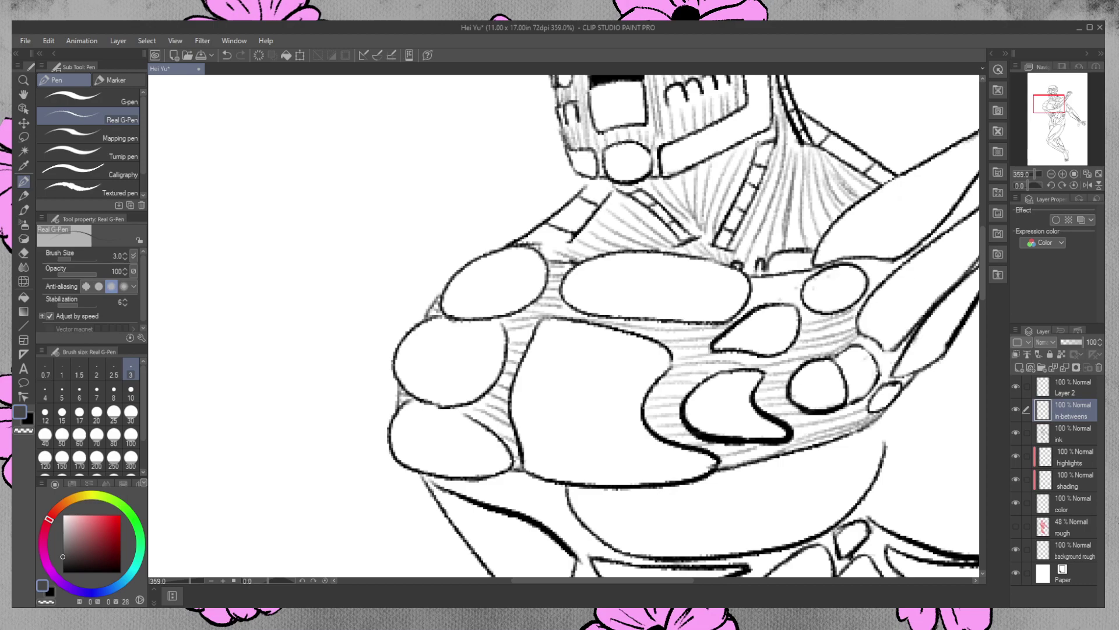
{"action": "mouse_move", "coordinate": [803, 286]}
{"action": "left_mouse_down"}
{"action": "mouse_move", "coordinate": [749, 297]}
{"action": "mouse_move", "coordinate": [760, 287]}
{"action": "left_mouse_up"}
{"action": "mouse_move", "coordinate": [863, 259]}
{"action": "left_mouse_down"}
{"action": "mouse_move", "coordinate": [844, 266]}
{"action": "mouse_move", "coordinate": [866, 268]}
{"action": "mouse_move", "coordinate": [870, 286]}
{"action": "left_mouse_up"}
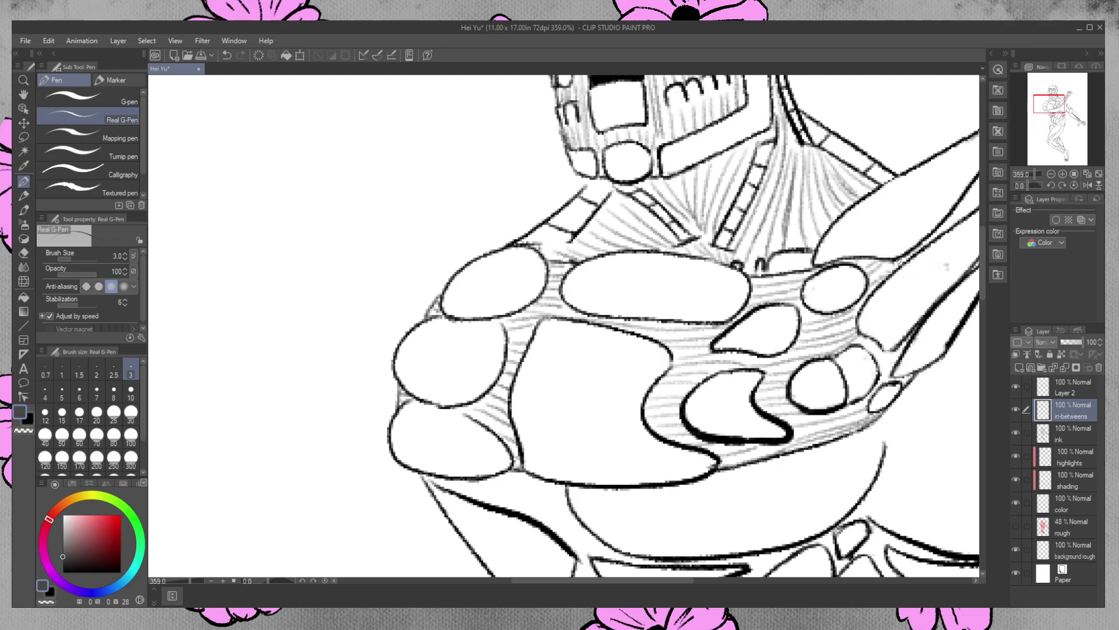
{"action": "mouse_move", "coordinate": [879, 339]}
{"action": "left_mouse_down"}
{"action": "mouse_move", "coordinate": [867, 350]}
{"action": "mouse_move", "coordinate": [874, 366]}
{"action": "left_mouse_up"}
{"action": "mouse_move", "coordinate": [902, 366]}
{"action": "left_mouse_down"}
{"action": "mouse_move", "coordinate": [877, 379]}
{"action": "mouse_move", "coordinate": [892, 386]}
{"action": "left_mouse_up"}
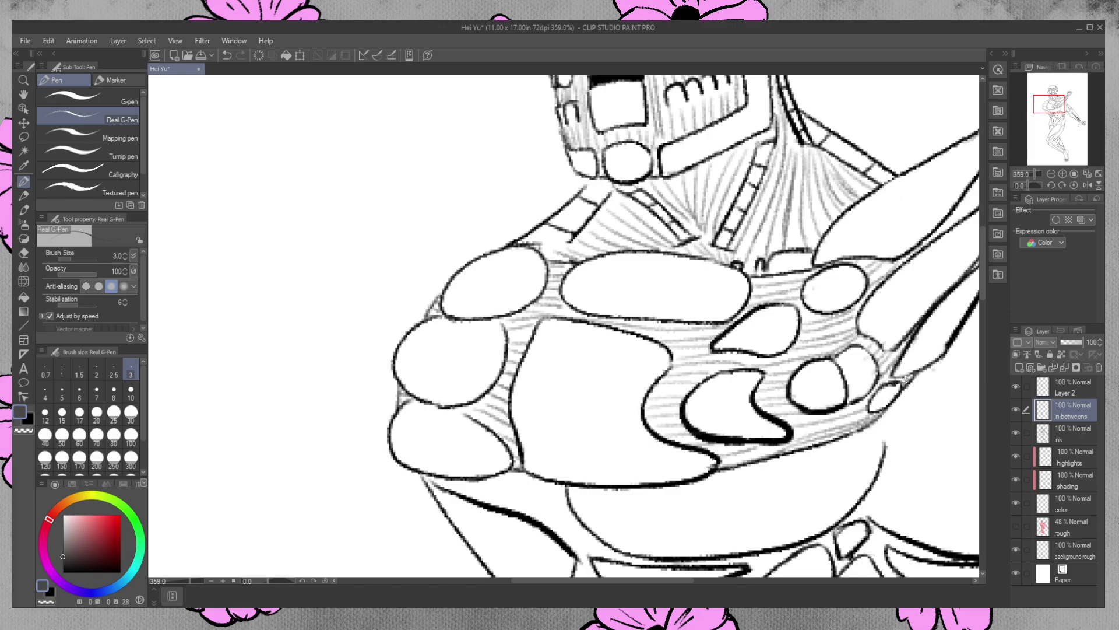
Erase hatching that overlaps the small rounded chest plates, and return to the Real G-Pen at the raised arm
{"action": "left_click", "coordinate": [24, 253]}
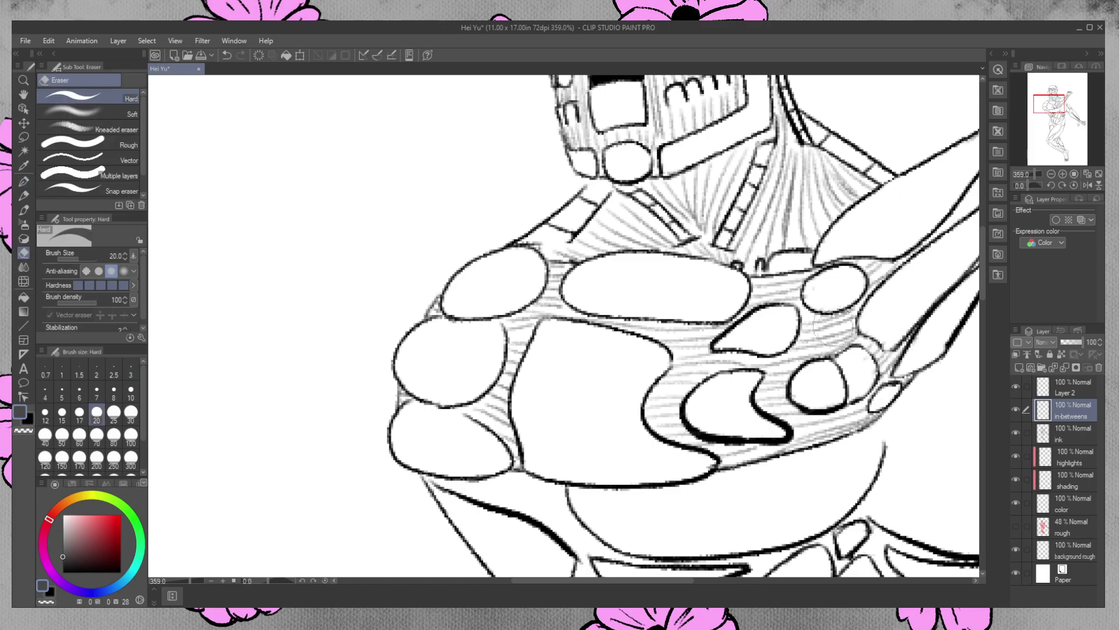
{"action": "left_click_drag", "start_coordinate": [819, 287], "coordinate": [811, 292]}
{"action": "mouse_move", "coordinate": [833, 385]}
{"action": "left_mouse_down"}
{"action": "mouse_move", "coordinate": [798, 394]}
{"action": "mouse_move", "coordinate": [822, 370]}
{"action": "left_mouse_up"}
{"action": "left_click_drag", "start_coordinate": [681, 580], "coordinate": [768, 583]}
{"action": "key", "text": "p"}
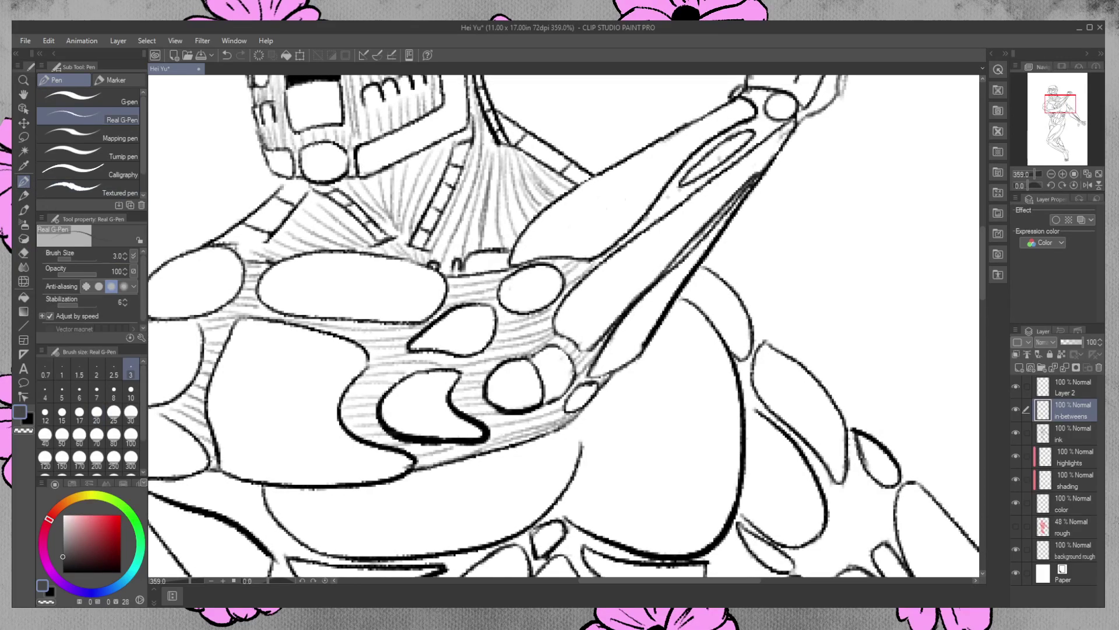
Hatch the gaps between the raised forearm's plates and along the outer edge of the raised hand down to the wrist
{"action": "left_click_drag", "start_coordinate": [609, 252], "coordinate": [699, 180]}
{"action": "mouse_move", "coordinate": [652, 212]}
{"action": "left_mouse_down"}
{"action": "mouse_move", "coordinate": [685, 169]}
{"action": "mouse_move", "coordinate": [747, 119]}
{"action": "mouse_move", "coordinate": [779, 103]}
{"action": "mouse_move", "coordinate": [764, 125]}
{"action": "mouse_move", "coordinate": [779, 119]}
{"action": "mouse_move", "coordinate": [767, 129]}
{"action": "mouse_move", "coordinate": [766, 85]}
{"action": "left_mouse_up"}
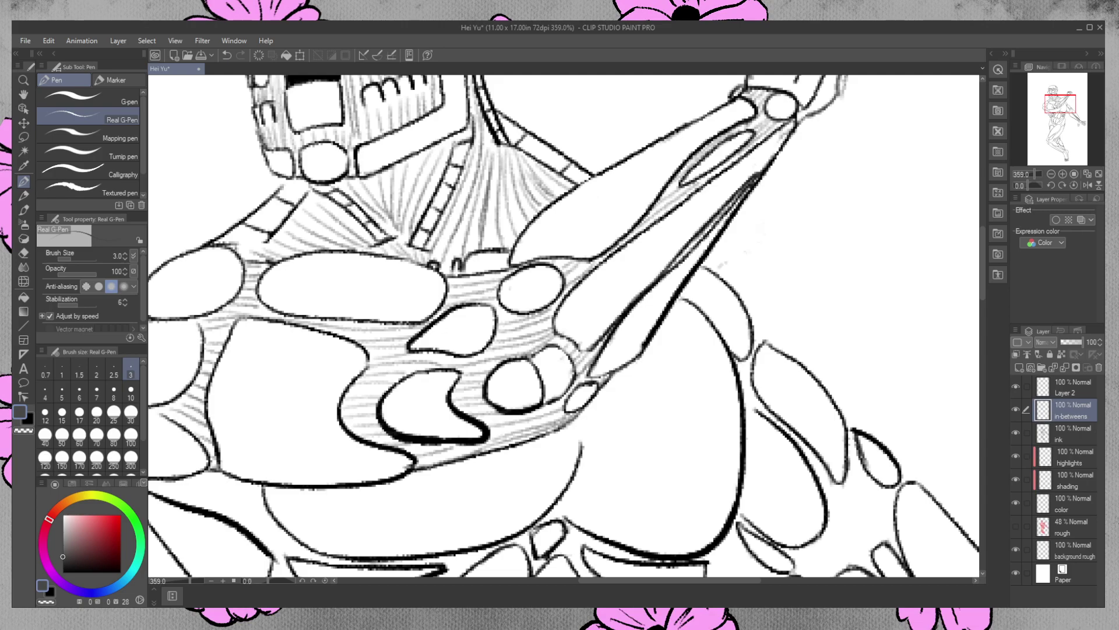
{"action": "left_click_drag", "start_coordinate": [985, 288], "coordinate": [984, 256]}
{"action": "left_click_drag", "start_coordinate": [838, 252], "coordinate": [804, 316]}
{"action": "left_click_drag", "start_coordinate": [844, 250], "coordinate": [814, 312]}
{"action": "left_click_drag", "start_coordinate": [850, 247], "coordinate": [816, 313]}
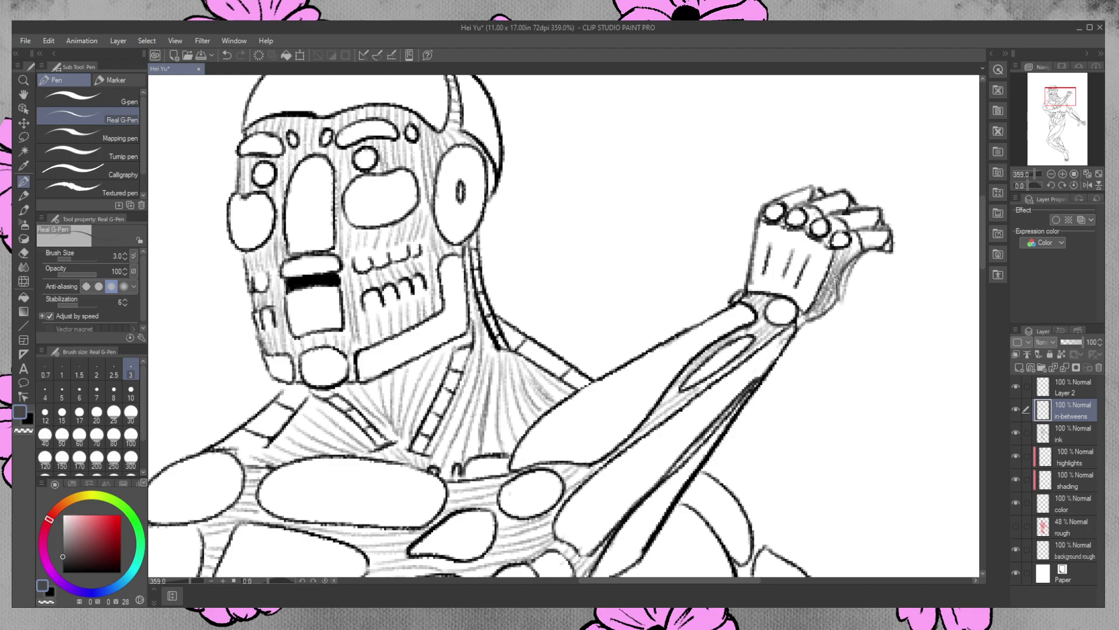
{"action": "left_click_drag", "start_coordinate": [859, 245], "coordinate": [841, 260]}
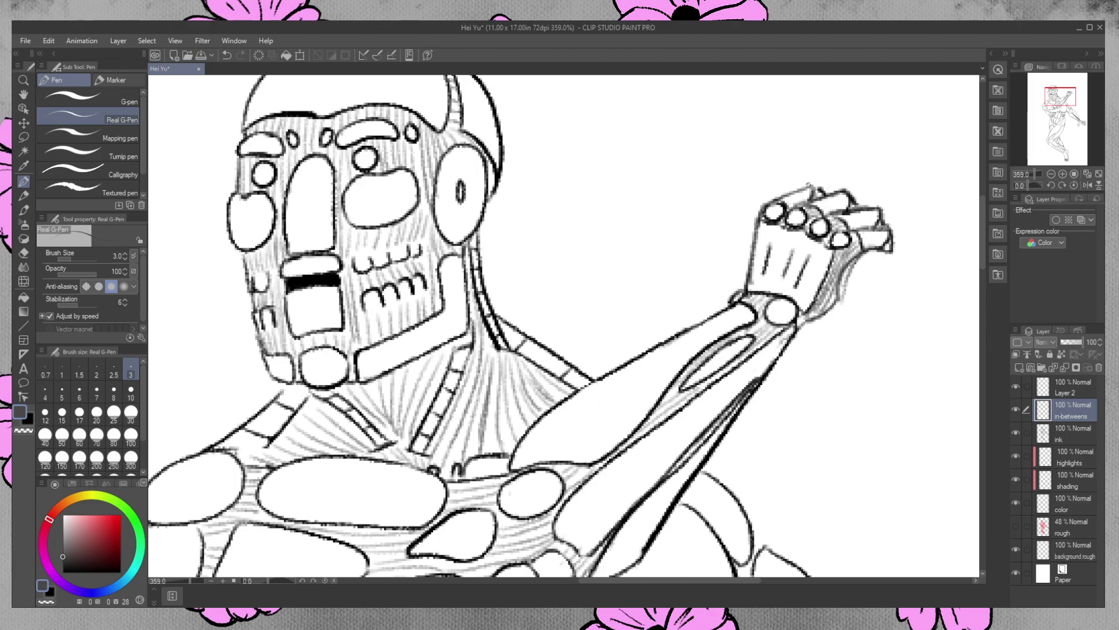
Erase stray marks beside the raised hand on the ink layer with the Hard eraser, and return to the Real G-Pen on the in-betweens layer
{"action": "left_click", "coordinate": [1067, 434]}
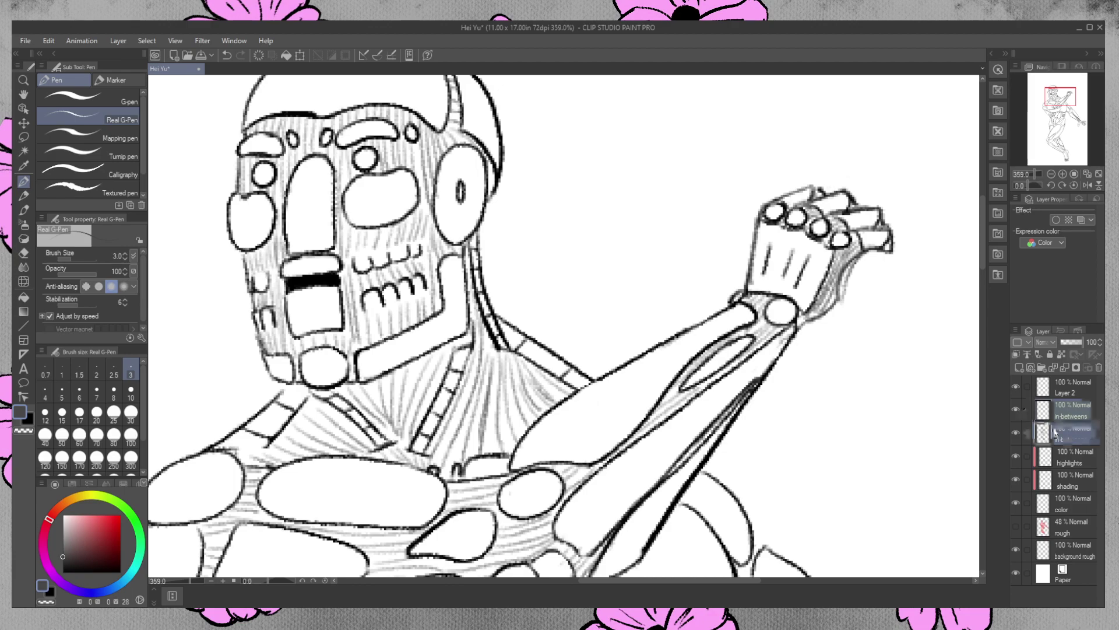
{"action": "left_click", "coordinate": [24, 239]}
{"action": "left_click", "coordinate": [24, 252]}
{"action": "mouse_move", "coordinate": [862, 275]}
{"action": "left_mouse_down"}
{"action": "mouse_move", "coordinate": [845, 305]}
{"action": "mouse_move", "coordinate": [866, 260]}
{"action": "mouse_move", "coordinate": [846, 287]}
{"action": "mouse_move", "coordinate": [869, 302]}
{"action": "left_mouse_up"}
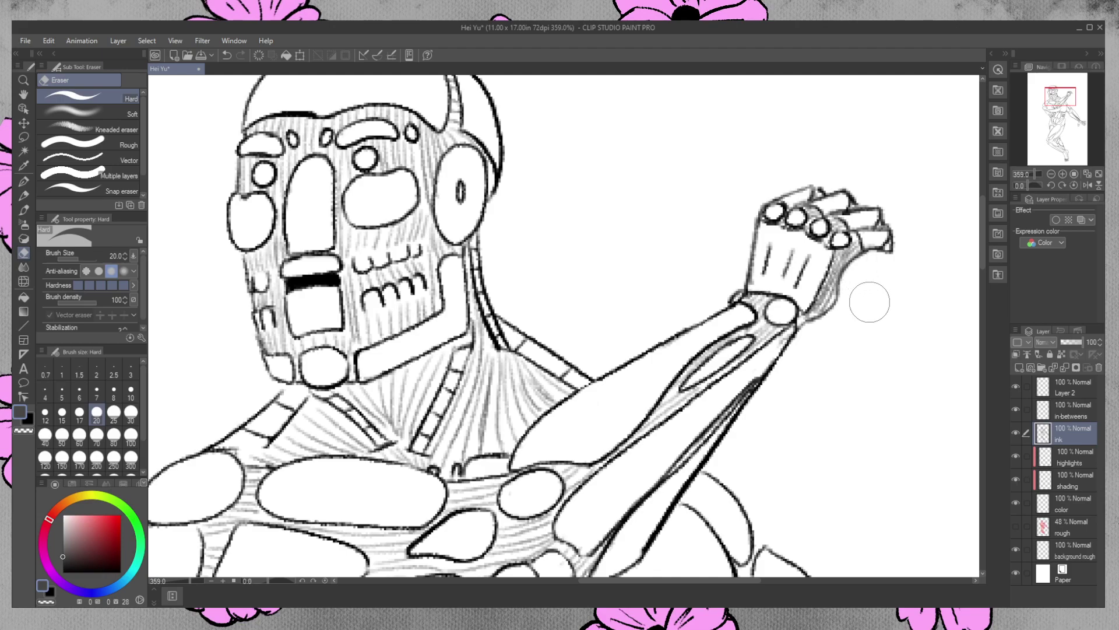
{"action": "left_click", "coordinate": [1073, 413]}
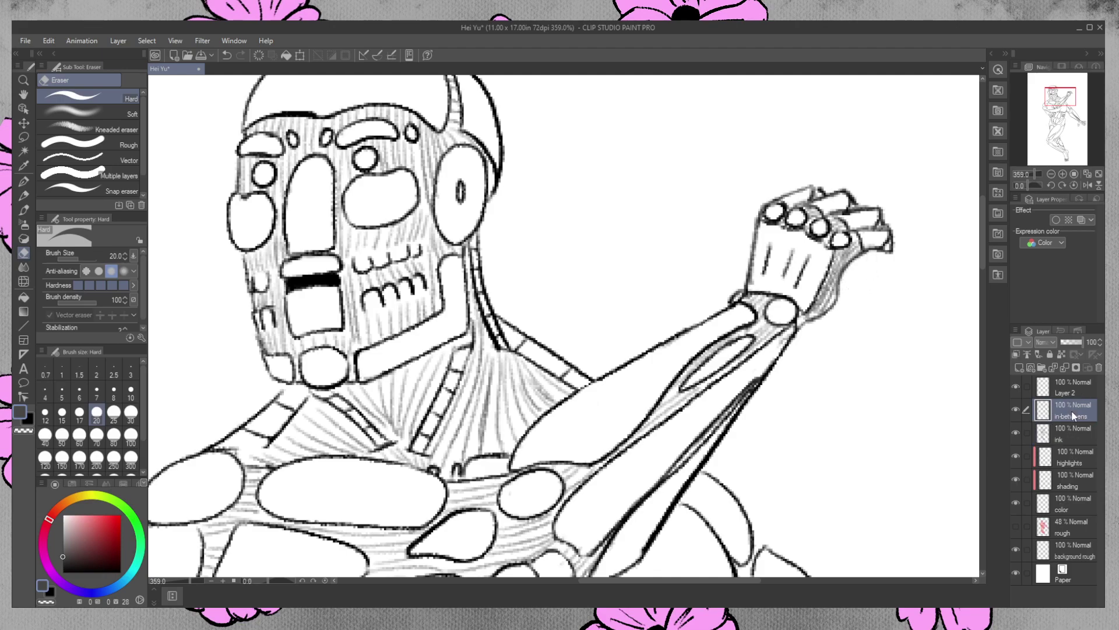
{"action": "left_click", "coordinate": [23, 181]}
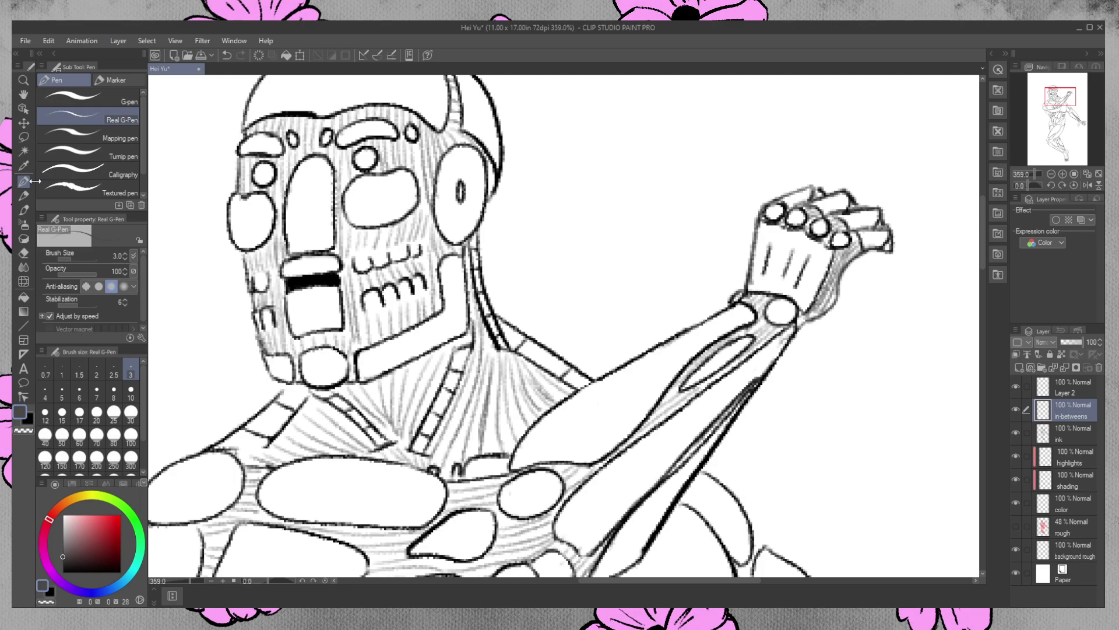
Hatch the narrow gaps between the shoulder plate, the chest and the upper-arm plates of the outstretched arm
{"action": "left_click_drag", "start_coordinate": [982, 231], "coordinate": [984, 335]}
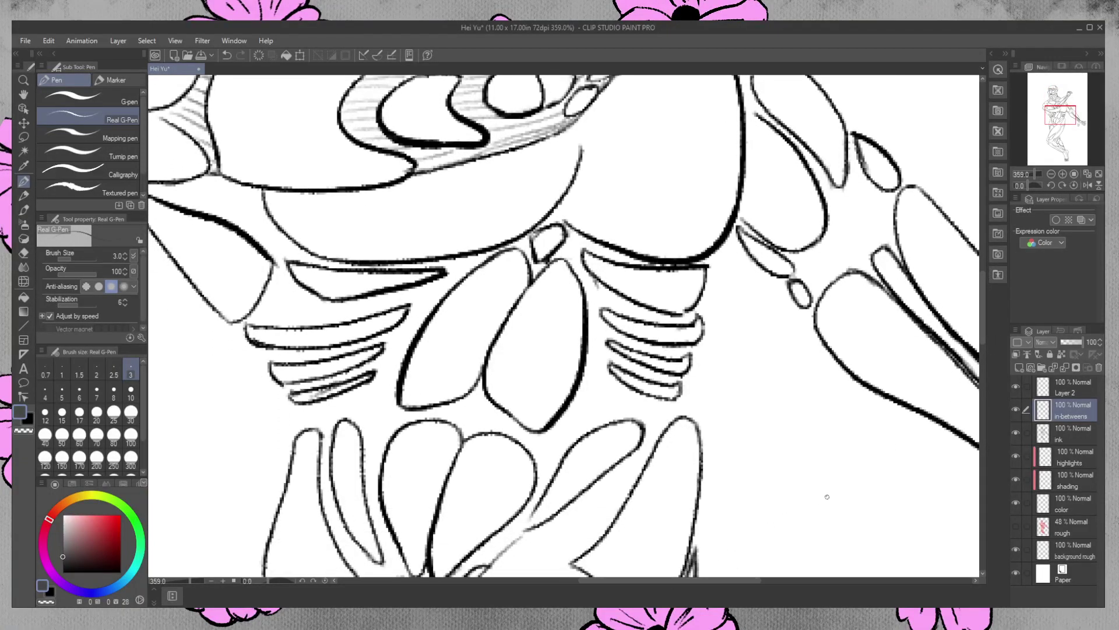
{"action": "left_click_drag", "start_coordinate": [713, 580], "coordinate": [804, 579]}
{"action": "left_click_drag", "start_coordinate": [983, 288], "coordinate": [989, 258]}
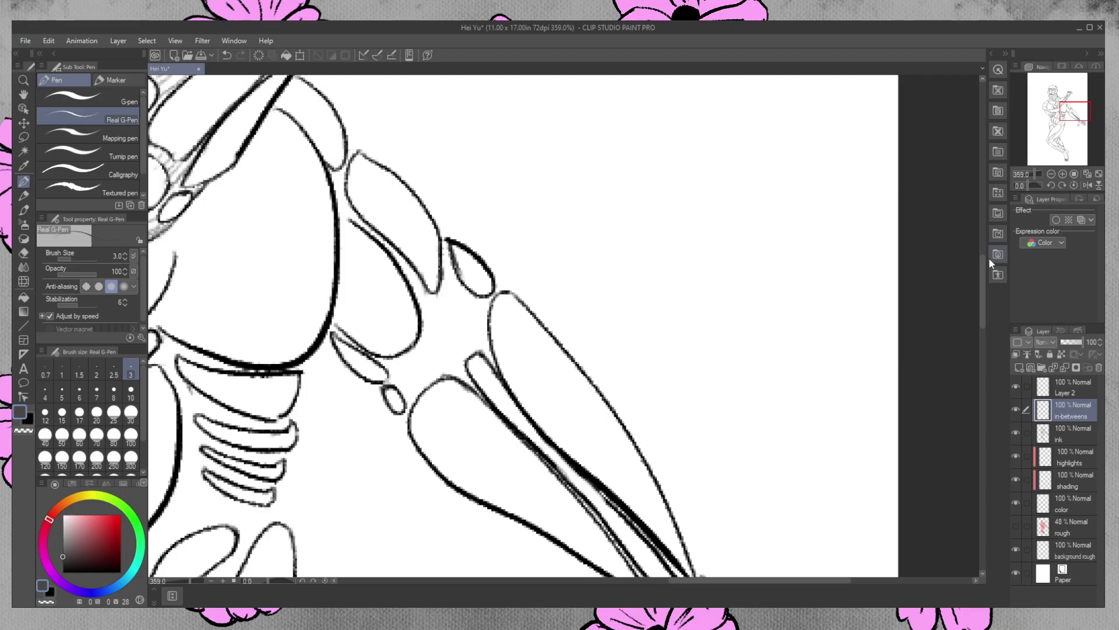
{"action": "mouse_move", "coordinate": [348, 139]}
{"action": "left_mouse_down"}
{"action": "mouse_move", "coordinate": [359, 151]}
{"action": "mouse_move", "coordinate": [348, 159]}
{"action": "left_mouse_up"}
{"action": "mouse_move", "coordinate": [337, 144]}
{"action": "left_mouse_down"}
{"action": "mouse_move", "coordinate": [353, 154]}
{"action": "mouse_move", "coordinate": [353, 213]}
{"action": "left_mouse_up"}
{"action": "mouse_move", "coordinate": [351, 209]}
{"action": "left_mouse_down"}
{"action": "mouse_move", "coordinate": [361, 219]}
{"action": "mouse_move", "coordinate": [348, 205]}
{"action": "left_mouse_up"}
{"action": "mouse_move", "coordinate": [330, 173]}
{"action": "left_mouse_down"}
{"action": "mouse_move", "coordinate": [359, 222]}
{"action": "mouse_move", "coordinate": [349, 216]}
{"action": "left_mouse_up"}
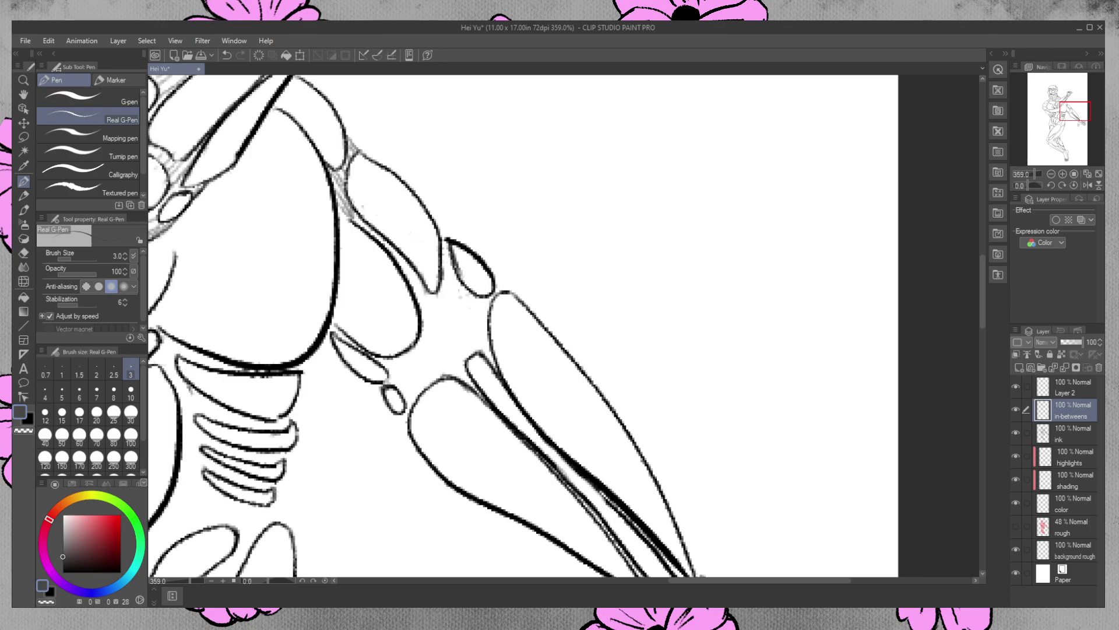
Hatch the elbow area of the outstretched arm, from the upper-arm plates and small elbow plate to the tops of the forearm plates
{"action": "mouse_move", "coordinate": [444, 236]}
{"action": "left_mouse_down"}
{"action": "mouse_move", "coordinate": [487, 313]}
{"action": "mouse_move", "coordinate": [477, 297]}
{"action": "mouse_move", "coordinate": [487, 337]}
{"action": "left_mouse_up"}
{"action": "mouse_move", "coordinate": [436, 284]}
{"action": "left_mouse_down"}
{"action": "mouse_move", "coordinate": [481, 355]}
{"action": "mouse_move", "coordinate": [448, 313]}
{"action": "mouse_move", "coordinate": [472, 351]}
{"action": "mouse_move", "coordinate": [464, 337]}
{"action": "left_mouse_up"}
{"action": "left_click_drag", "start_coordinate": [403, 260], "coordinate": [465, 357]}
{"action": "left_click_drag", "start_coordinate": [414, 288], "coordinate": [461, 372]}
{"action": "left_click_drag", "start_coordinate": [418, 322], "coordinate": [455, 378]}
{"action": "mouse_move", "coordinate": [415, 338]}
{"action": "left_mouse_down"}
{"action": "mouse_move", "coordinate": [427, 367]}
{"action": "mouse_move", "coordinate": [411, 344]}
{"action": "mouse_move", "coordinate": [430, 384]}
{"action": "mouse_move", "coordinate": [407, 350]}
{"action": "mouse_move", "coordinate": [426, 383]}
{"action": "mouse_move", "coordinate": [389, 367]}
{"action": "mouse_move", "coordinate": [412, 400]}
{"action": "left_mouse_up"}
{"action": "left_click_drag", "start_coordinate": [327, 331], "coordinate": [335, 344]}
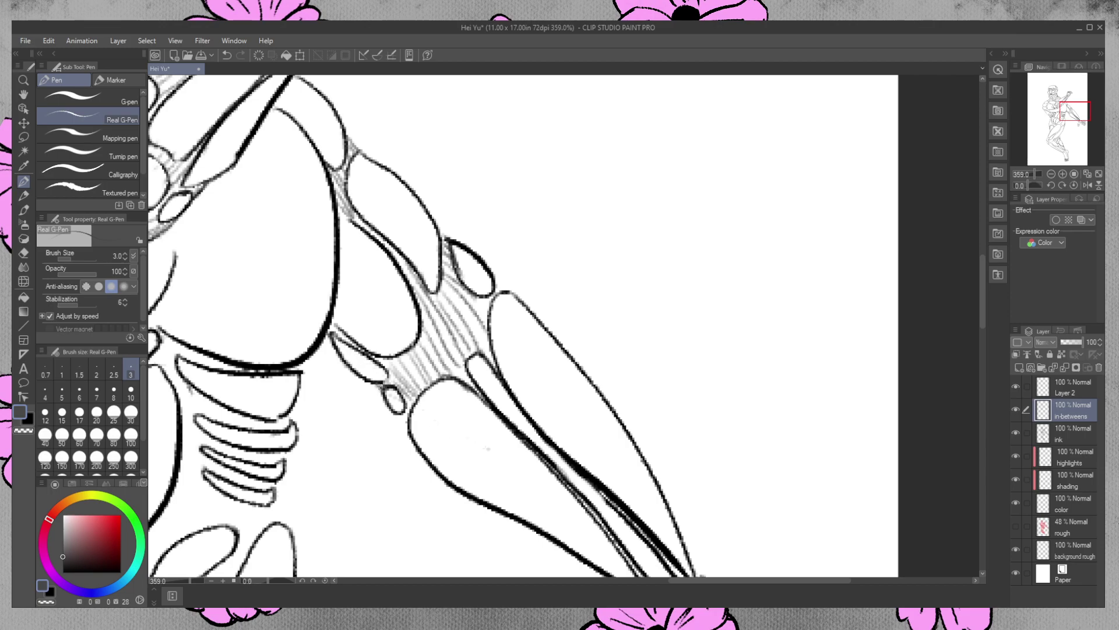
Check the arm against the rough layer, hide it again, and hatch the underside and small plates around the elbow
{"action": "left_click", "coordinate": [1017, 525]}
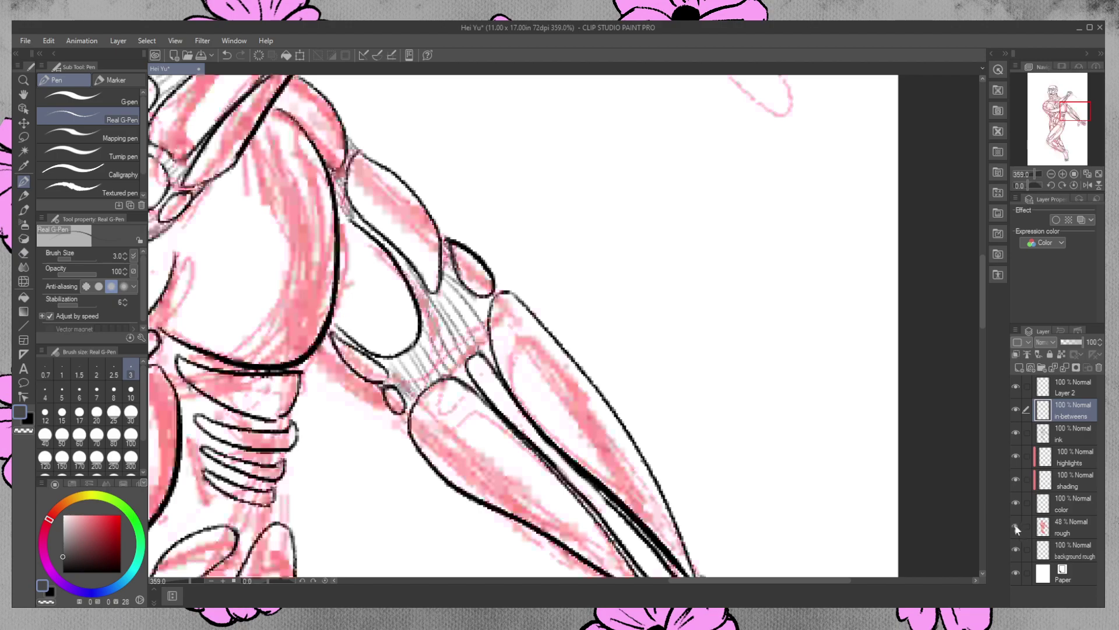
{"action": "left_click", "coordinate": [1015, 526]}
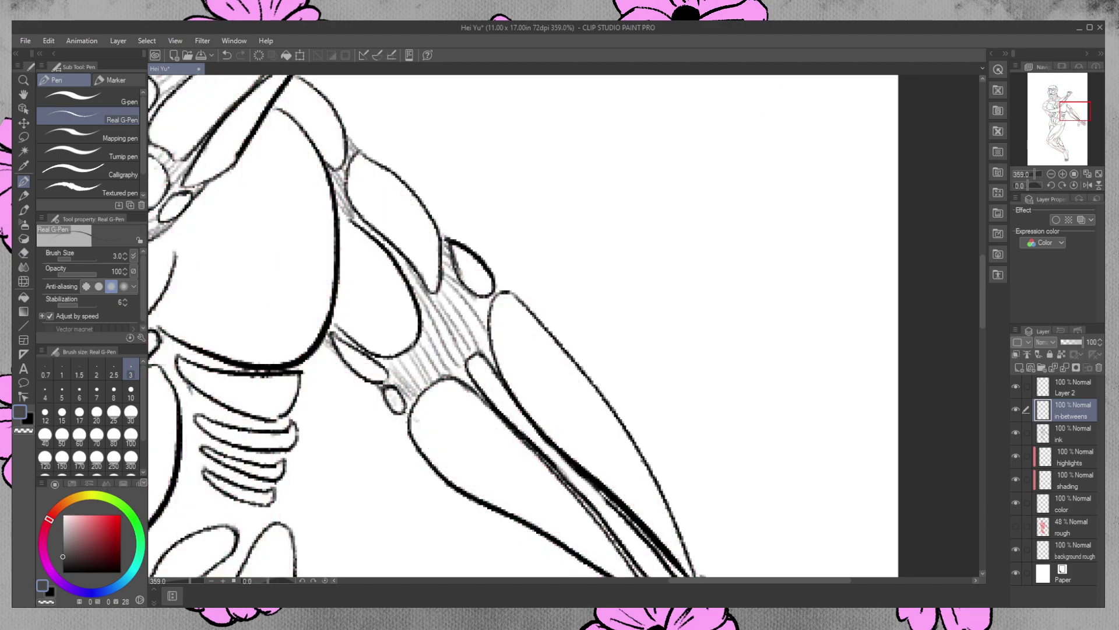
{"action": "left_click_drag", "start_coordinate": [359, 381], "coordinate": [408, 430]}
{"action": "mouse_move", "coordinate": [337, 362]}
{"action": "left_mouse_down"}
{"action": "mouse_move", "coordinate": [321, 349]}
{"action": "mouse_move", "coordinate": [383, 401]}
{"action": "left_mouse_up"}
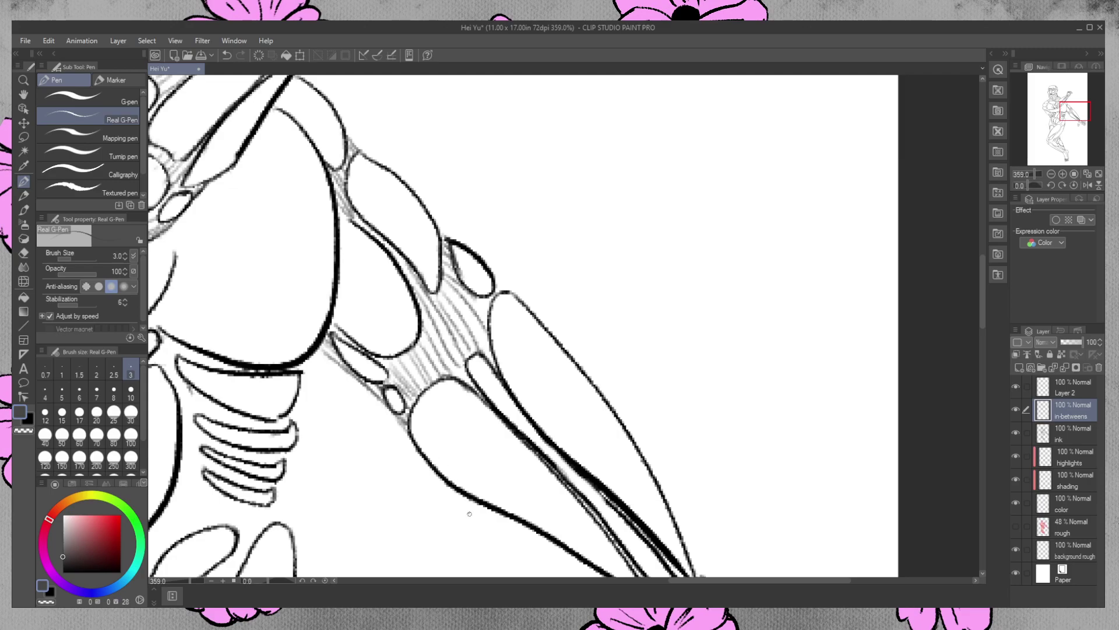
{"action": "mouse_move", "coordinate": [480, 302]}
{"action": "left_mouse_down"}
{"action": "mouse_move", "coordinate": [488, 313]}
{"action": "mouse_move", "coordinate": [507, 289]}
{"action": "left_mouse_up"}
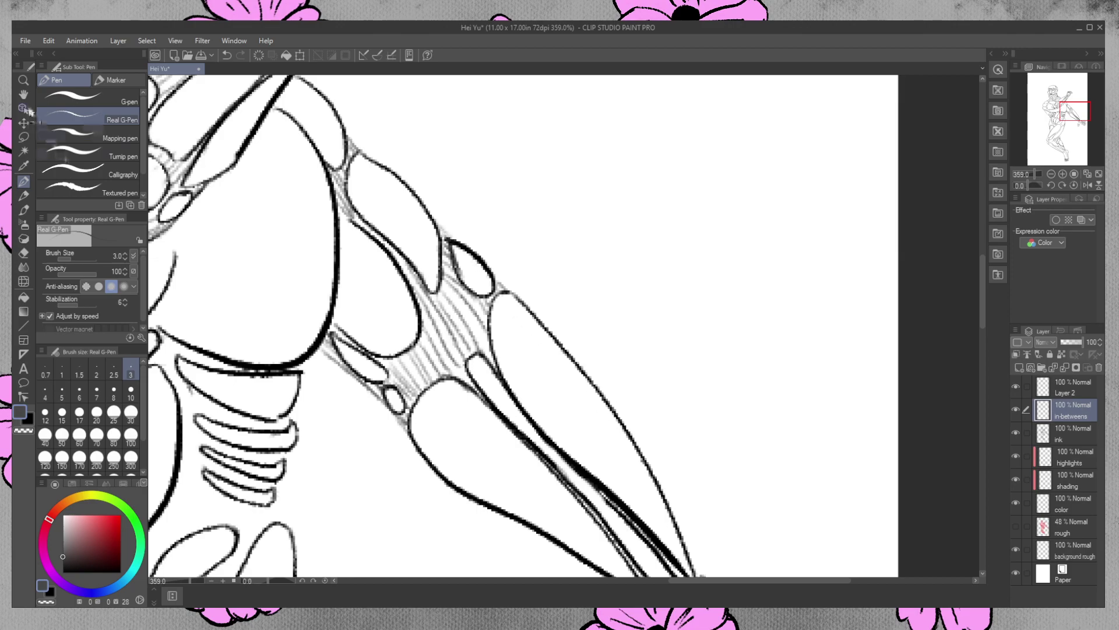
Hatch the outstretched arm's lower forearm edge, wrist and palm gaps between the hand plates
{"action": "left_click", "coordinate": [23, 80]}
{"action": "left_click_drag", "start_coordinate": [352, 329], "coordinate": [339, 289]}
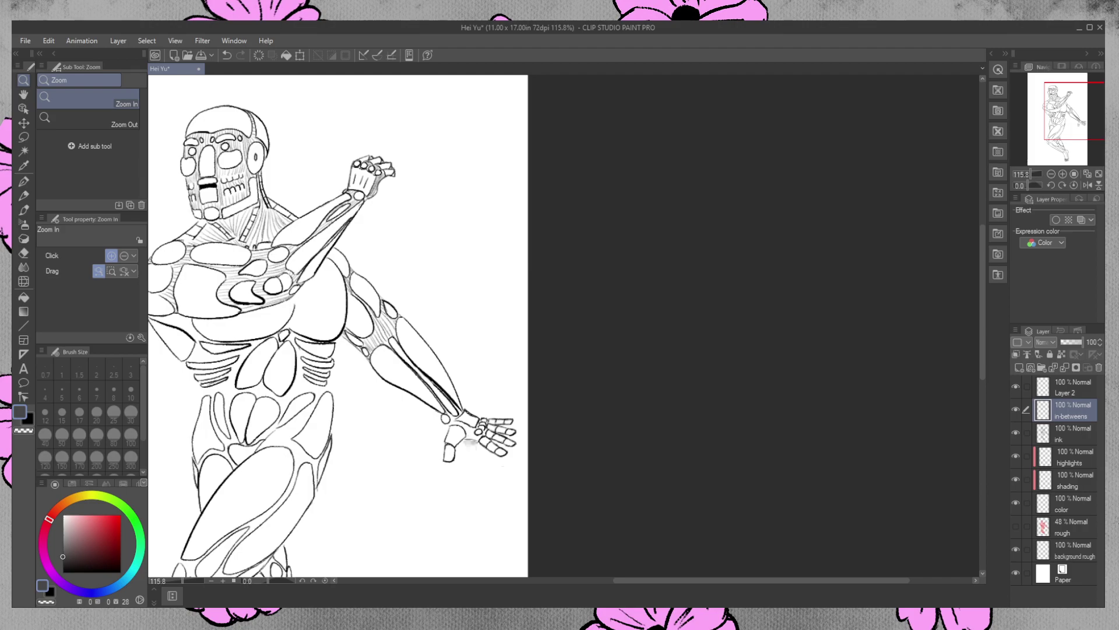
{"action": "left_click", "coordinate": [469, 442]}
{"action": "left_click", "coordinate": [25, 183]}
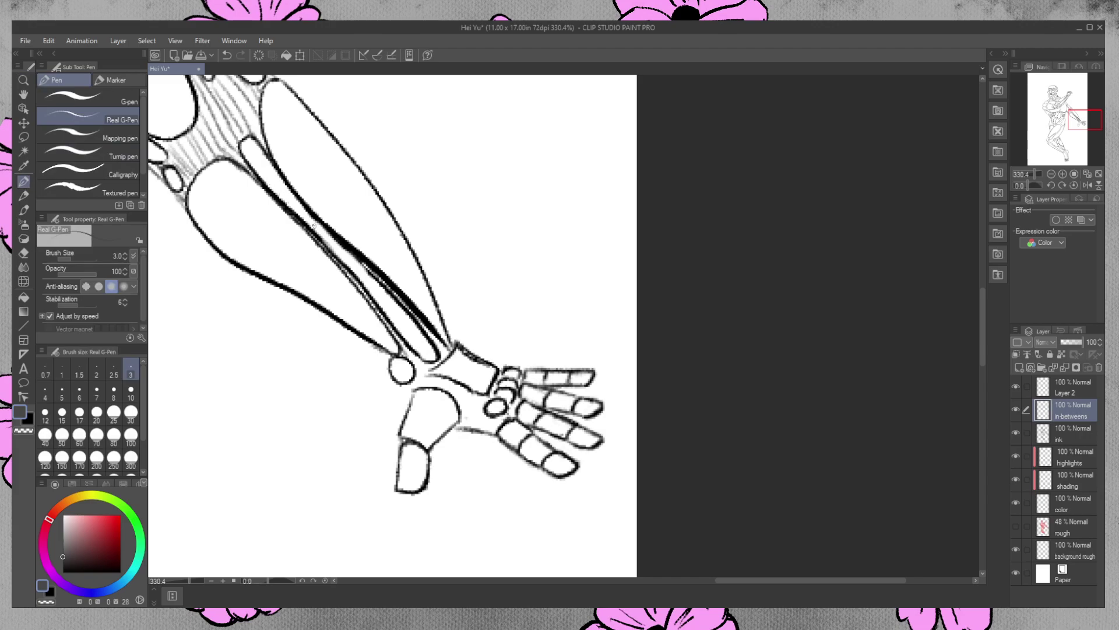
{"action": "mouse_move", "coordinate": [400, 348]}
{"action": "left_mouse_down"}
{"action": "mouse_move", "coordinate": [426, 368]}
{"action": "mouse_move", "coordinate": [411, 364]}
{"action": "mouse_move", "coordinate": [422, 397]}
{"action": "mouse_move", "coordinate": [399, 381]}
{"action": "left_mouse_up"}
{"action": "left_click_drag", "start_coordinate": [292, 295], "coordinate": [391, 362]}
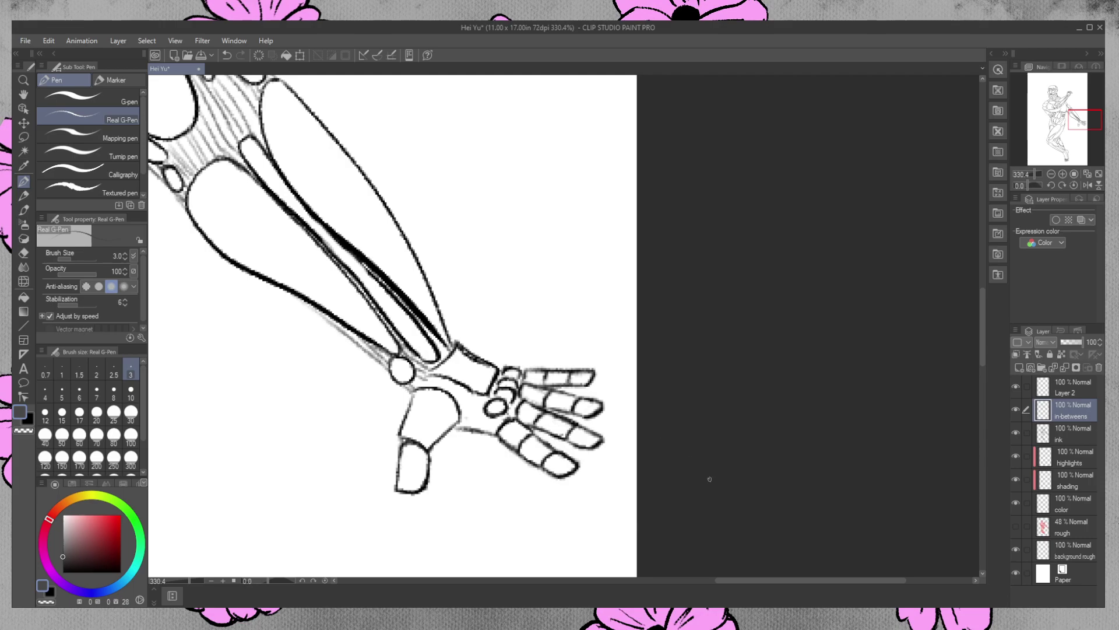
{"action": "mouse_move", "coordinate": [416, 379]}
{"action": "left_mouse_down"}
{"action": "mouse_move", "coordinate": [462, 399]}
{"action": "mouse_move", "coordinate": [467, 427]}
{"action": "mouse_move", "coordinate": [477, 415]}
{"action": "mouse_move", "coordinate": [488, 428]}
{"action": "mouse_move", "coordinate": [478, 392]}
{"action": "left_mouse_up"}
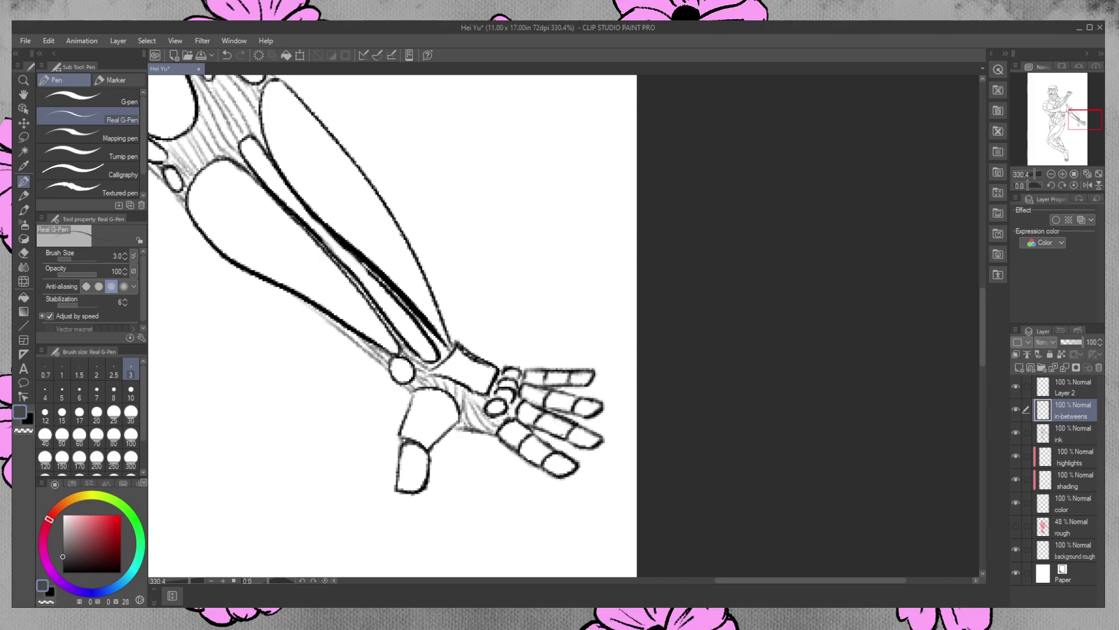
{"action": "left_click_drag", "start_coordinate": [438, 340], "coordinate": [450, 354]}
{"action": "left_click_drag", "start_coordinate": [400, 438], "coordinate": [399, 449]}
Hatch the gap under the chest beside the bent arm, down to the uppermost rib plates
{"action": "left_click", "coordinate": [23, 81]}
{"action": "left_click_drag", "start_coordinate": [232, 218], "coordinate": [192, 217]}
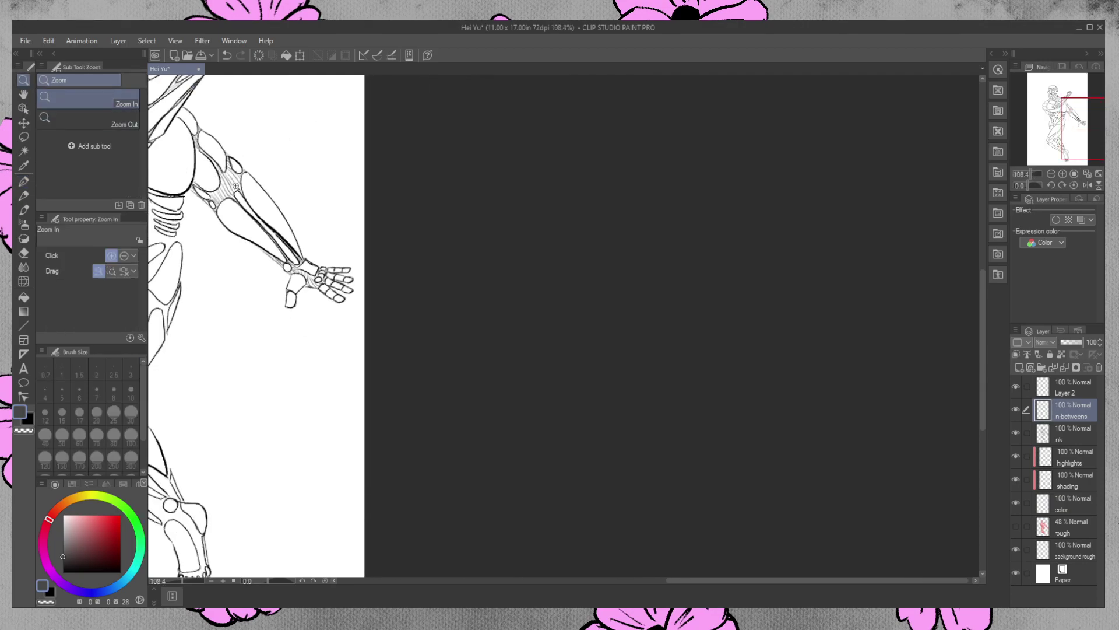
{"action": "left_click_drag", "start_coordinate": [779, 579], "coordinate": [614, 582]}
{"action": "left_click_drag", "start_coordinate": [574, 182], "coordinate": [662, 135]}
{"action": "scroll", "coordinate": [981, 308], "scroll_direction": "up", "scroll_amount": 5}
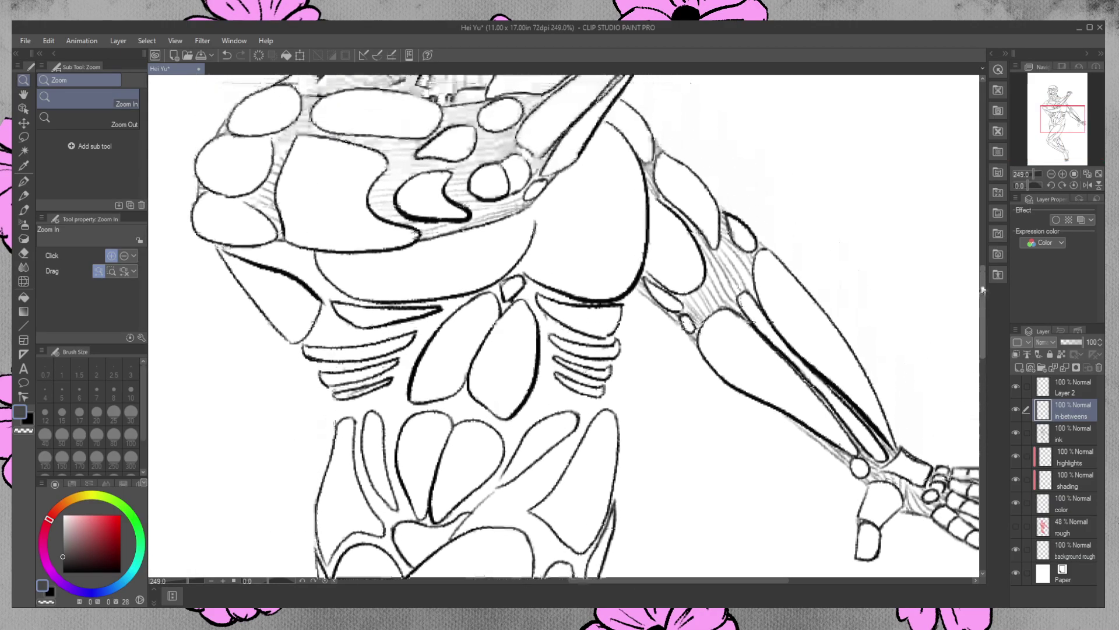
{"action": "left_click", "coordinate": [23, 182]}
{"action": "left_click_drag", "start_coordinate": [237, 309], "coordinate": [343, 359]}
{"action": "left_click_drag", "start_coordinate": [302, 314], "coordinate": [340, 379]}
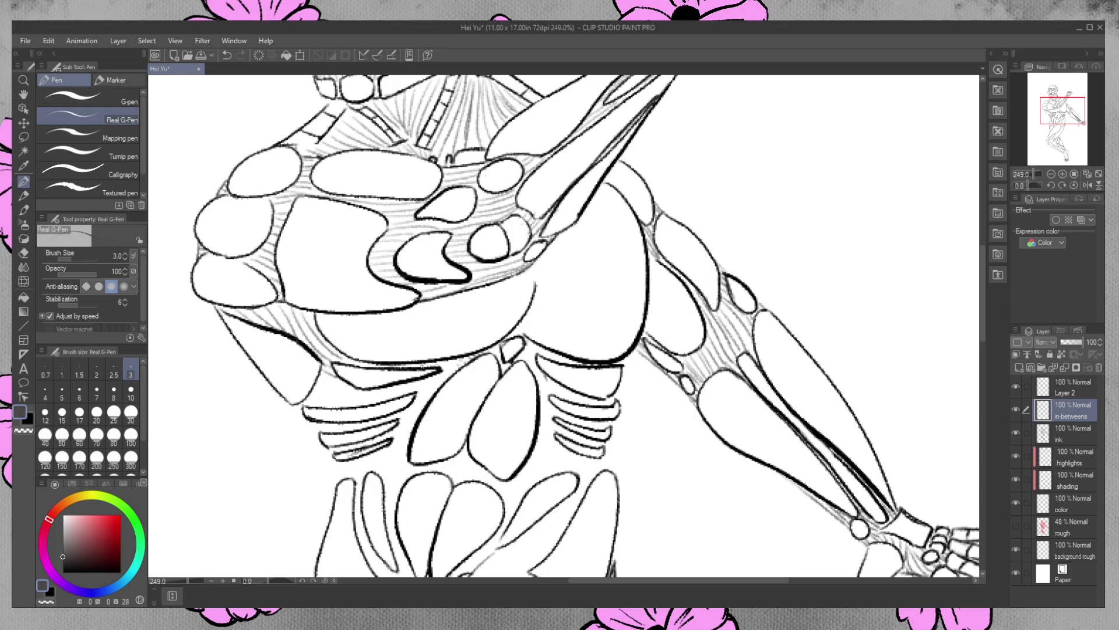
{"action": "mouse_move", "coordinate": [321, 386]}
{"action": "left_mouse_down"}
{"action": "mouse_move", "coordinate": [389, 398]}
{"action": "mouse_move", "coordinate": [434, 384]}
{"action": "mouse_move", "coordinate": [331, 408]}
{"action": "left_mouse_up"}
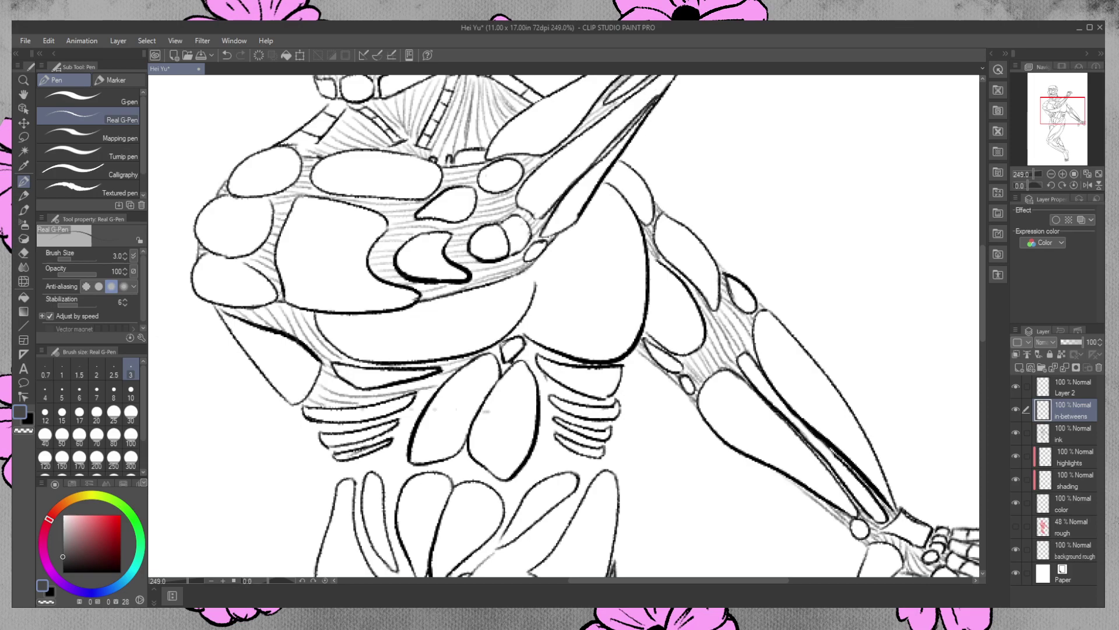
Undo and redo the latest hatching strokes around the uppermost rib plate
{"action": "key", "text": "ctrl+z"}
{"action": "key", "text": "ctrl+z"}
{"action": "key", "text": "ctrl+z"}
{"action": "key", "text": "ctrl+y"}
{"action": "key", "text": "ctrl+y"}
{"action": "key", "text": "ctrl+y"}
{"action": "key", "text": "ctrl+y"}
{"action": "key", "text": "ctrl+y"}
{"action": "key", "text": "ctrl+y"}
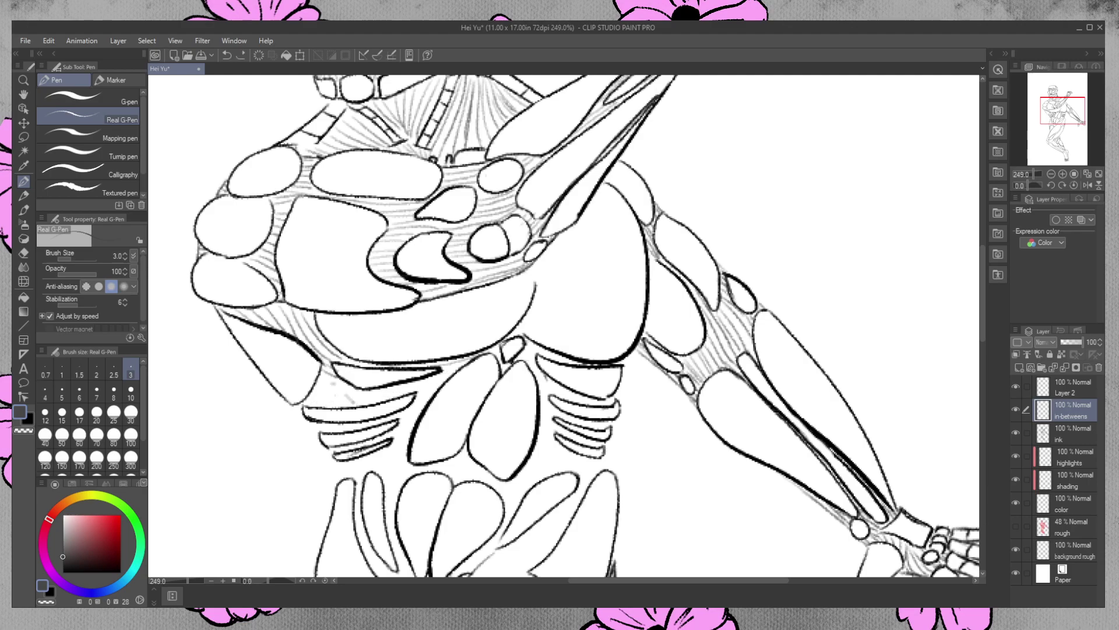
Hatch from the bent-arm-side ribs along the upper abdominal plate and around the small plate below the chest centre
{"action": "mouse_move", "coordinate": [305, 399]}
{"action": "left_mouse_down"}
{"action": "mouse_move", "coordinate": [319, 408]}
{"action": "mouse_move", "coordinate": [415, 391]}
{"action": "mouse_move", "coordinate": [383, 494]}
{"action": "left_mouse_up"}
{"action": "left_click_drag", "start_coordinate": [435, 382], "coordinate": [403, 499]}
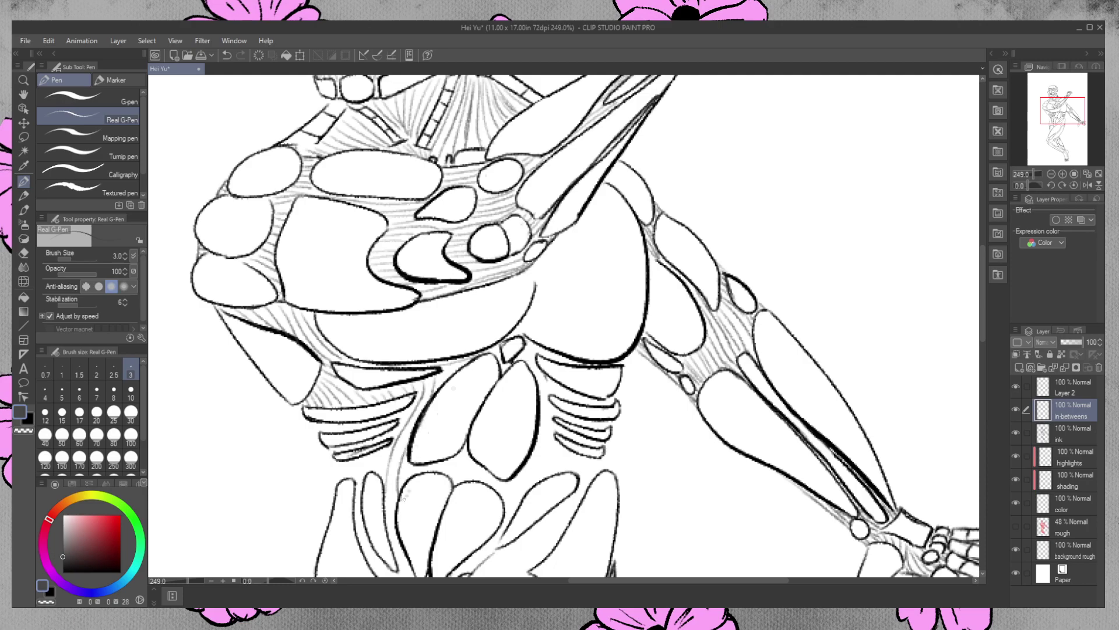
{"action": "mouse_move", "coordinate": [452, 364]}
{"action": "left_mouse_down"}
{"action": "mouse_move", "coordinate": [439, 389]}
{"action": "mouse_move", "coordinate": [451, 376]}
{"action": "left_mouse_up"}
{"action": "mouse_move", "coordinate": [499, 347]}
{"action": "left_mouse_down"}
{"action": "mouse_move", "coordinate": [507, 371]}
{"action": "mouse_move", "coordinate": [528, 360]}
{"action": "mouse_move", "coordinate": [537, 373]}
{"action": "left_mouse_up"}
Hatch the gap between the upper and lower pairs of abdominal plates with short strokes
{"action": "mouse_move", "coordinate": [407, 464]}
{"action": "left_mouse_down"}
{"action": "mouse_move", "coordinate": [410, 484]}
{"action": "mouse_move", "coordinate": [480, 481]}
{"action": "left_mouse_up"}
{"action": "left_click_drag", "start_coordinate": [493, 480], "coordinate": [506, 494]}
{"action": "left_click_drag", "start_coordinate": [485, 473], "coordinate": [491, 489]}
{"action": "left_click_drag", "start_coordinate": [499, 485], "coordinate": [512, 501]}
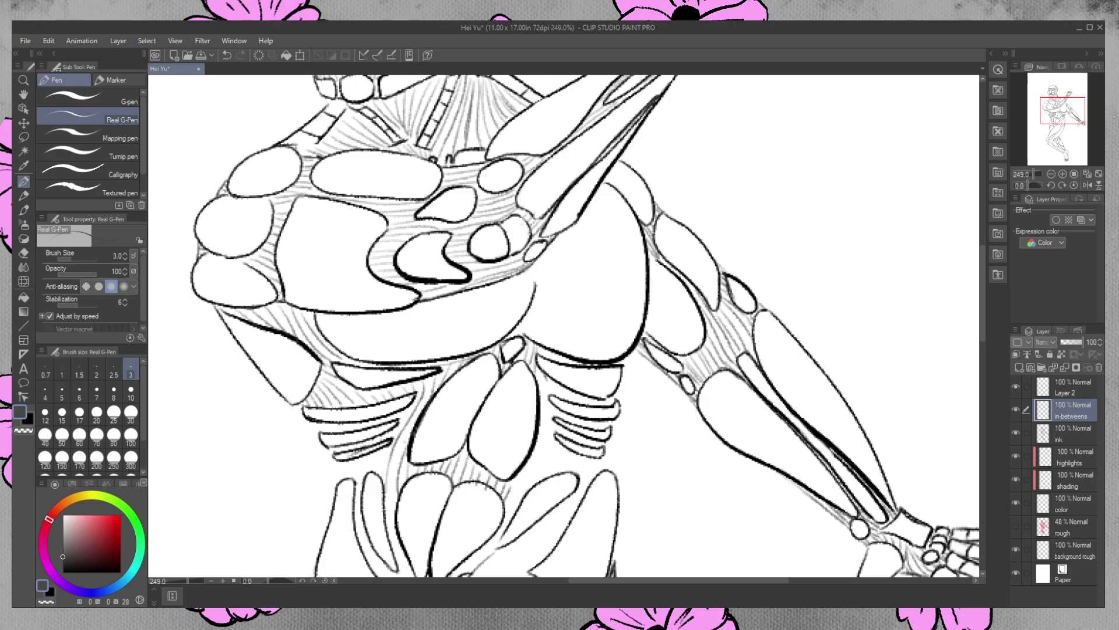
Add denser hatching beside the upper abdominal plate, between the bent-arm-side ribs, and down the waist to the narrow hip plates
{"action": "left_click_drag", "start_coordinate": [410, 402], "coordinate": [402, 425]}
{"action": "mouse_move", "coordinate": [400, 424]}
{"action": "left_mouse_down"}
{"action": "mouse_move", "coordinate": [380, 478]}
{"action": "mouse_move", "coordinate": [416, 419]}
{"action": "left_mouse_up"}
{"action": "mouse_move", "coordinate": [431, 386]}
{"action": "left_mouse_down"}
{"action": "mouse_move", "coordinate": [392, 478]}
{"action": "mouse_move", "coordinate": [395, 501]}
{"action": "left_mouse_up"}
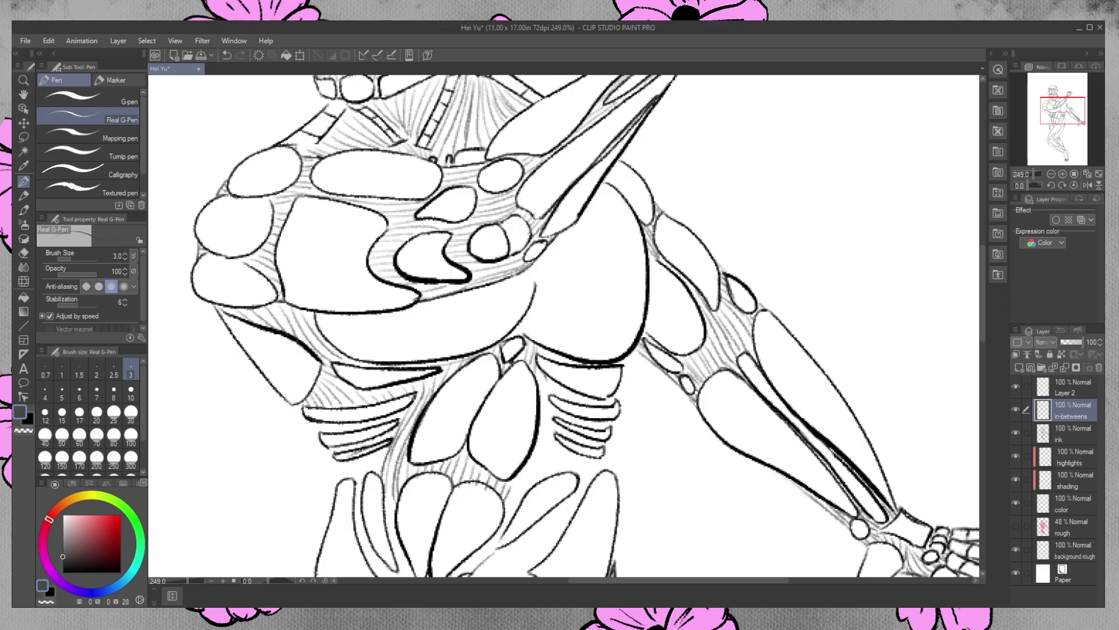
{"action": "mouse_move", "coordinate": [383, 452]}
{"action": "left_mouse_down"}
{"action": "mouse_move", "coordinate": [373, 480]}
{"action": "mouse_move", "coordinate": [360, 468]}
{"action": "mouse_move", "coordinate": [354, 519]}
{"action": "left_mouse_up"}
{"action": "mouse_move", "coordinate": [355, 469]}
{"action": "left_mouse_down"}
{"action": "mouse_move", "coordinate": [335, 486]}
{"action": "mouse_move", "coordinate": [336, 449]}
{"action": "mouse_move", "coordinate": [299, 414]}
{"action": "mouse_move", "coordinate": [329, 432]}
{"action": "left_mouse_up"}
{"action": "mouse_move", "coordinate": [346, 423]}
{"action": "left_mouse_down"}
{"action": "mouse_move", "coordinate": [341, 431]}
{"action": "mouse_move", "coordinate": [396, 414]}
{"action": "left_mouse_up"}
{"action": "left_click_drag", "start_coordinate": [339, 455], "coordinate": [356, 442]}
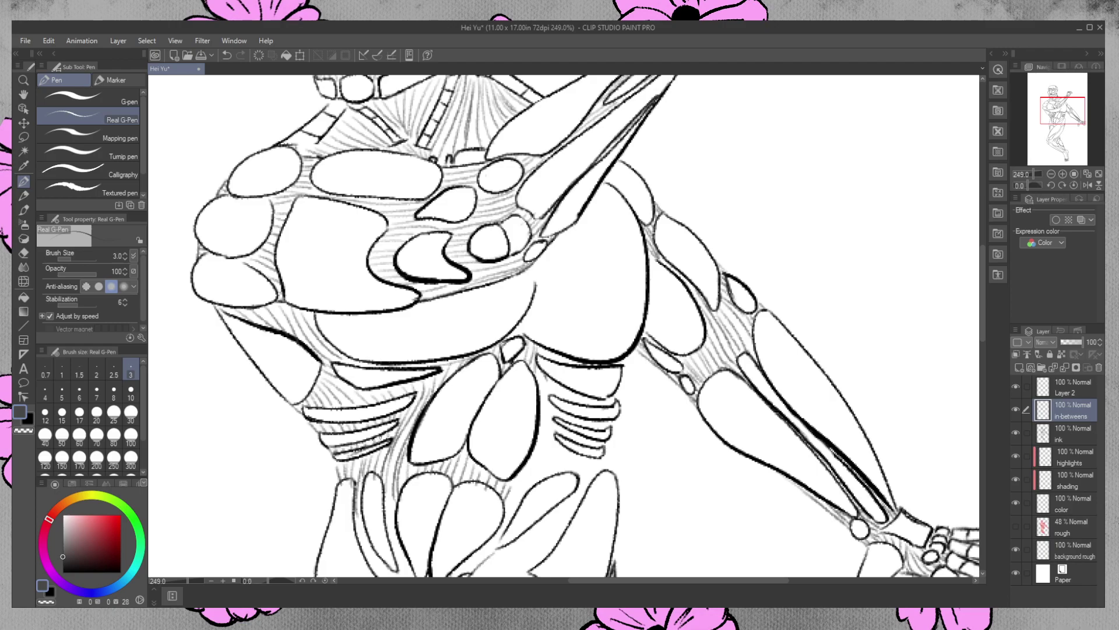
Touch up hatching overlapping the rib and abdominal plates on the in-betweens layer with the Hard eraser, undoing unwanted passes
{"action": "left_click", "coordinate": [24, 238]}
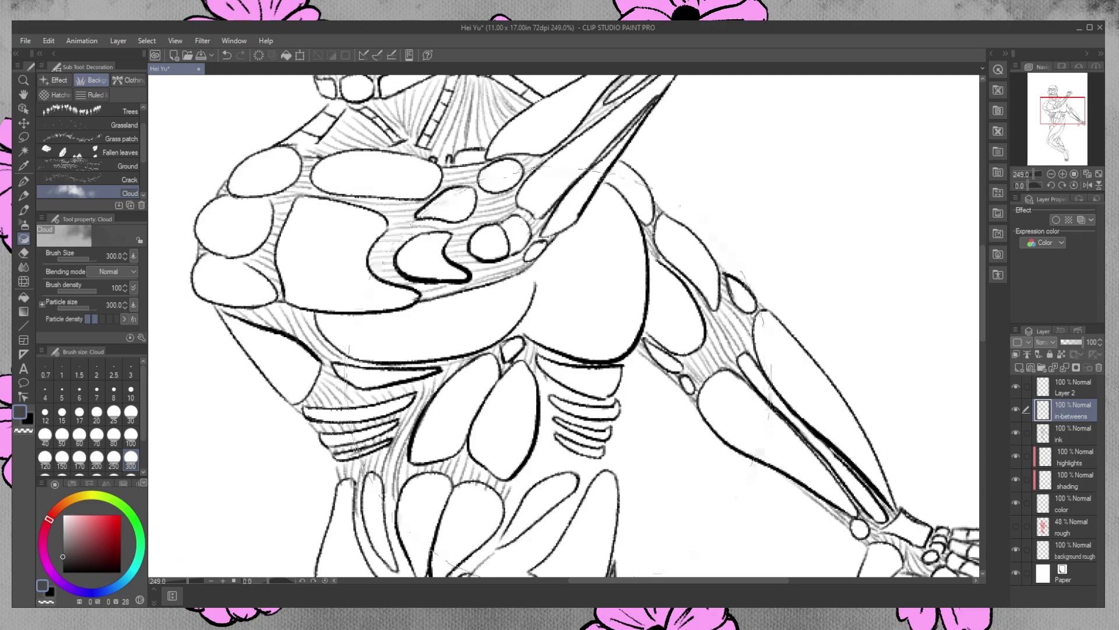
{"action": "left_click", "coordinate": [23, 252]}
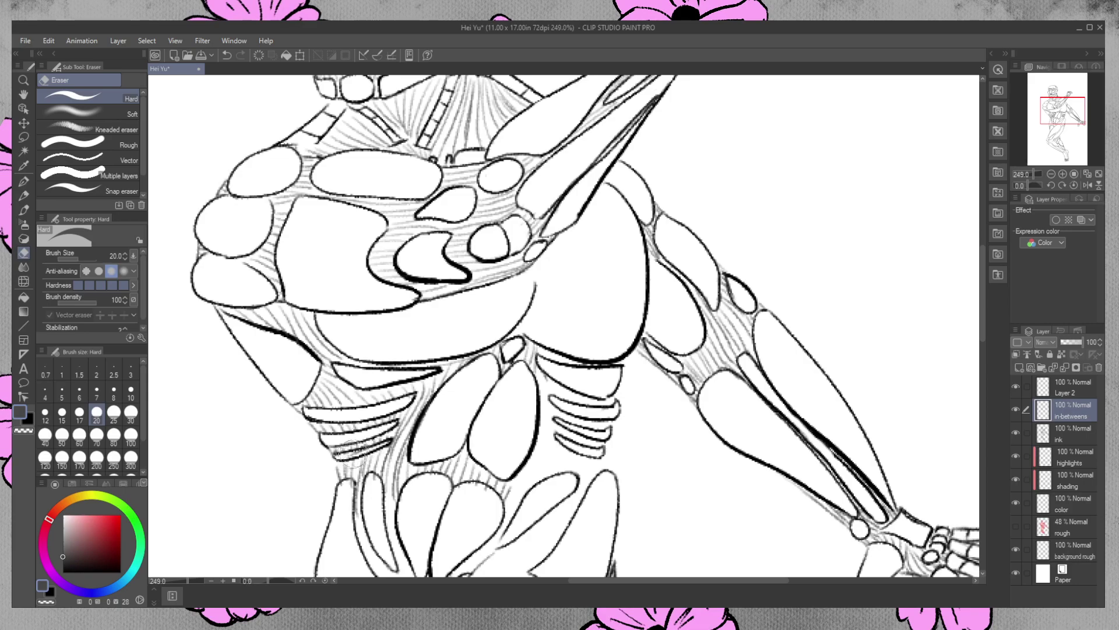
{"action": "left_click", "coordinate": [1058, 439]}
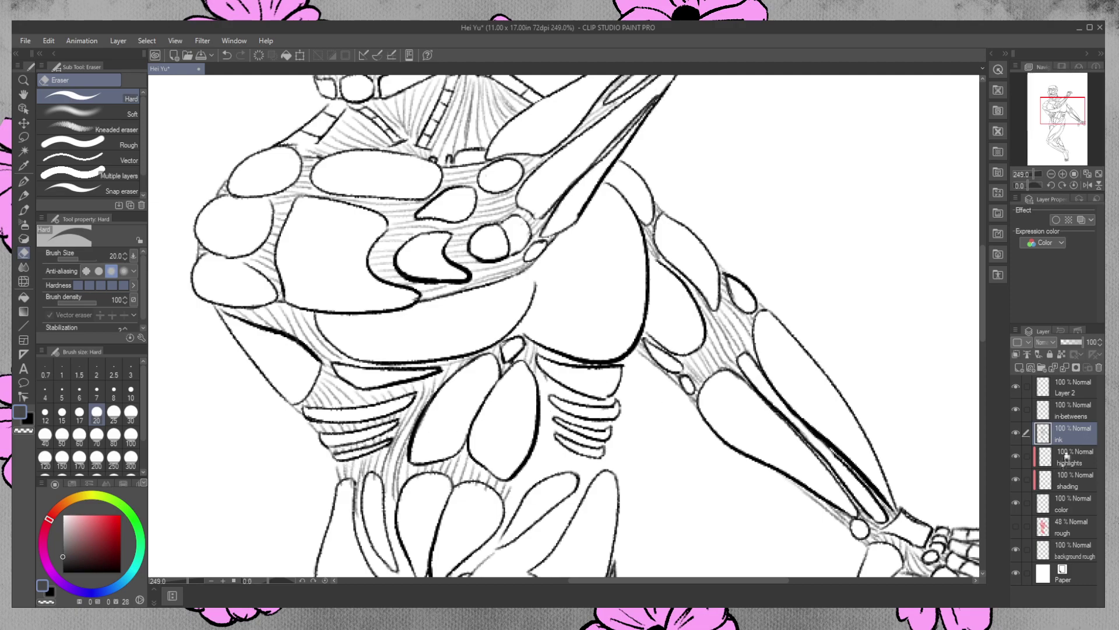
{"action": "left_click", "coordinate": [1070, 410]}
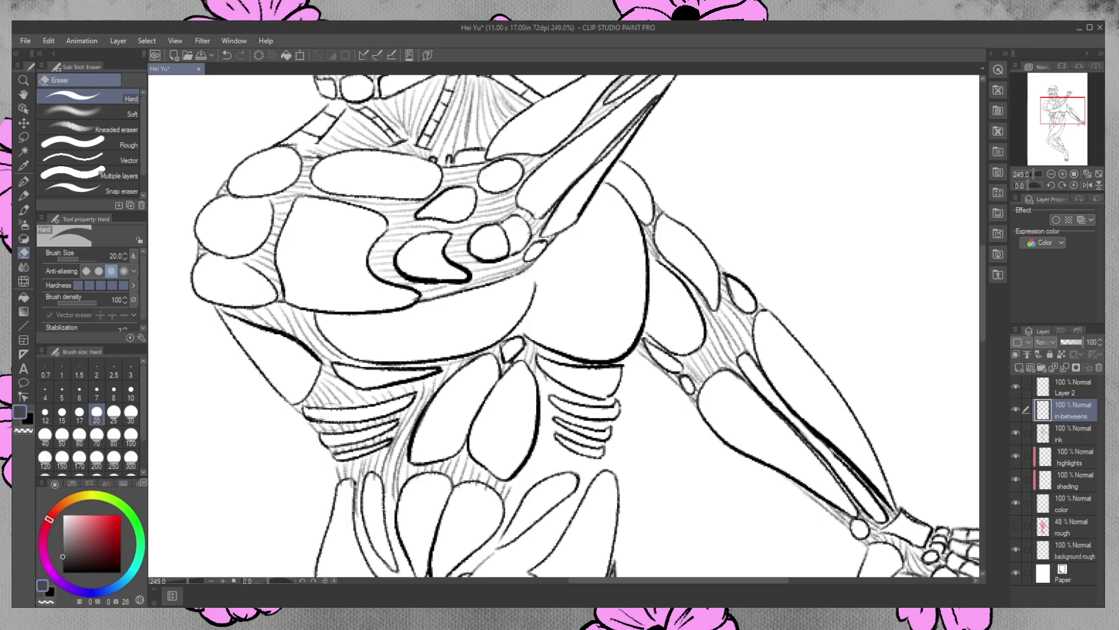
{"action": "key", "text": "ctrl+z"}
{"action": "left_click", "coordinate": [455, 434]}
{"action": "left_click", "coordinate": [335, 413]}
{"action": "key", "text": "ctrl+z"}
{"action": "left_click", "coordinate": [352, 486]}
{"action": "mouse_move", "coordinate": [487, 489]}
{"action": "left_mouse_down"}
{"action": "mouse_move", "coordinate": [478, 496]}
{"action": "mouse_move", "coordinate": [472, 483]}
{"action": "left_mouse_up"}
{"action": "key", "text": "ctrl+z"}
Hatch with the Real G-Pen between the abdominal plates and the ribs on the outstretched-arm side, down to the slanted hip plate
{"action": "left_click", "coordinate": [23, 181]}
{"action": "mouse_move", "coordinate": [557, 352]}
{"action": "left_mouse_down"}
{"action": "mouse_move", "coordinate": [548, 360]}
{"action": "mouse_move", "coordinate": [582, 367]}
{"action": "mouse_move", "coordinate": [538, 433]}
{"action": "left_mouse_up"}
{"action": "left_click_drag", "start_coordinate": [546, 381], "coordinate": [543, 454]}
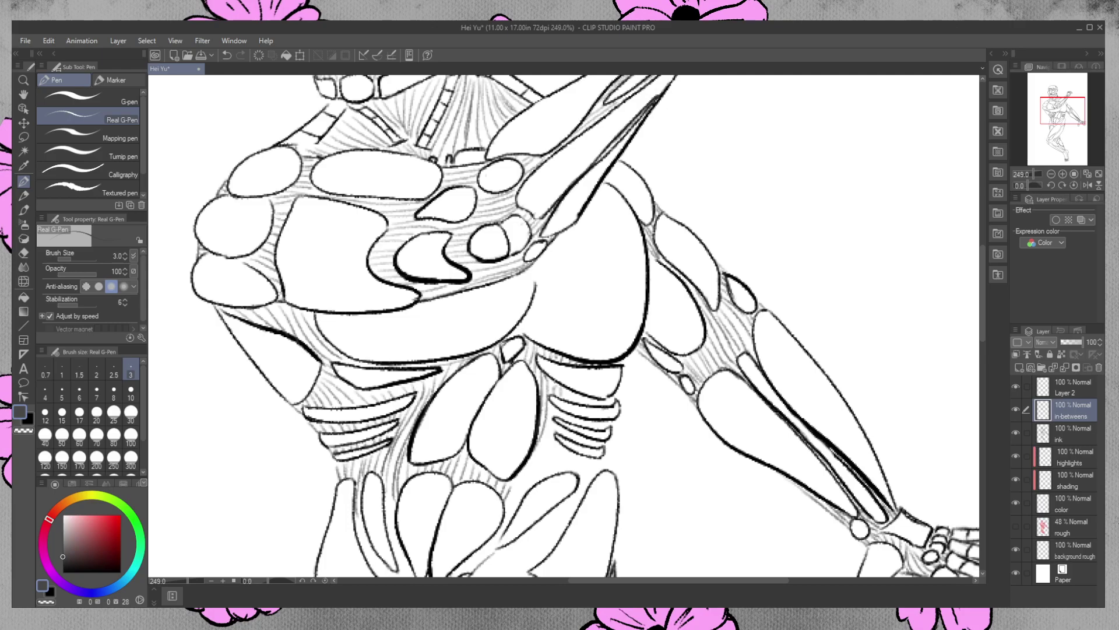
{"action": "mouse_move", "coordinate": [612, 395]}
{"action": "left_mouse_down"}
{"action": "mouse_move", "coordinate": [609, 406]}
{"action": "mouse_move", "coordinate": [550, 419]}
{"action": "mouse_move", "coordinate": [512, 495]}
{"action": "left_mouse_up"}
{"action": "left_click_drag", "start_coordinate": [557, 422], "coordinate": [502, 528]}
Hatch between the rib plates on the outstretched-arm side and in the waist gap above the hip plates
{"action": "mouse_move", "coordinate": [557, 445]}
{"action": "left_mouse_down"}
{"action": "mouse_move", "coordinate": [537, 481]}
{"action": "mouse_move", "coordinate": [570, 474]}
{"action": "left_mouse_up"}
{"action": "mouse_move", "coordinate": [560, 466]}
{"action": "left_mouse_down"}
{"action": "mouse_move", "coordinate": [548, 477]}
{"action": "mouse_move", "coordinate": [580, 475]}
{"action": "left_mouse_up"}
{"action": "mouse_move", "coordinate": [596, 459]}
{"action": "left_mouse_down"}
{"action": "mouse_move", "coordinate": [580, 484]}
{"action": "mouse_move", "coordinate": [593, 474]}
{"action": "left_mouse_up"}
{"action": "left_click_drag", "start_coordinate": [600, 469], "coordinate": [589, 482]}
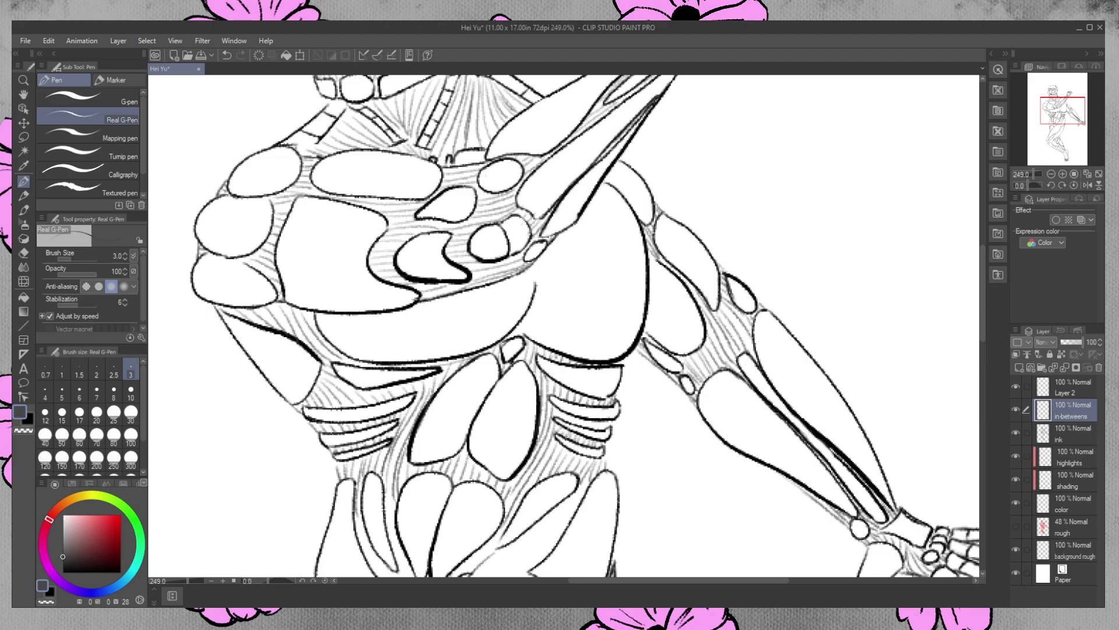
{"action": "mouse_move", "coordinate": [557, 405]}
{"action": "left_mouse_down"}
{"action": "mouse_move", "coordinate": [575, 424]}
{"action": "mouse_move", "coordinate": [611, 430]}
{"action": "left_mouse_up"}
{"action": "left_click_drag", "start_coordinate": [982, 281], "coordinate": [982, 344]}
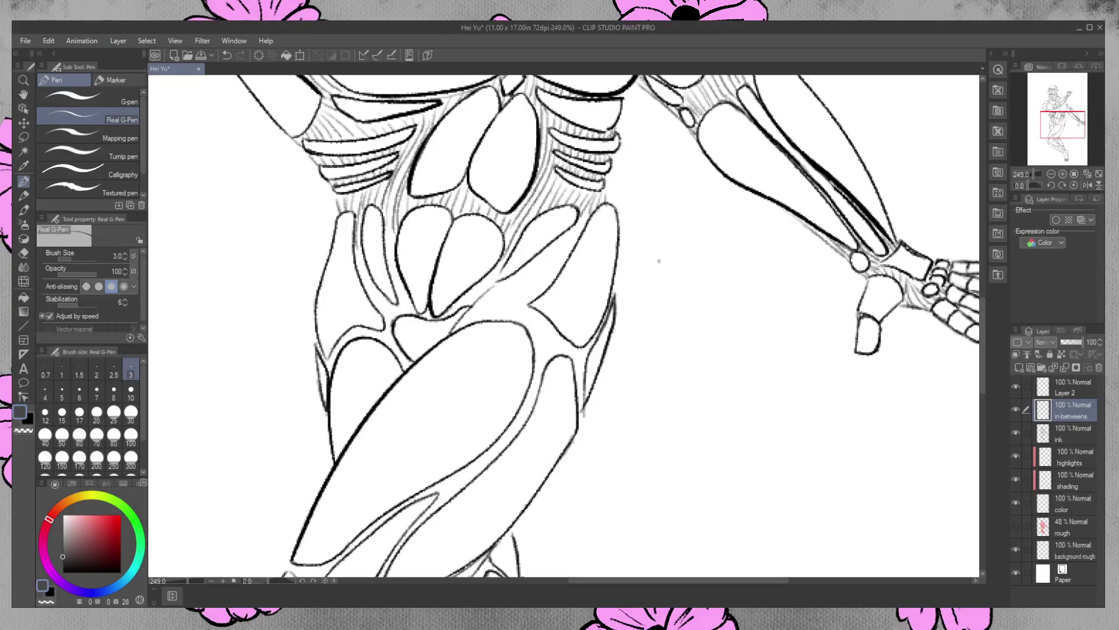
Hatch the gaps around the narrow hip plate on the bent-arm side, undoing unwanted strokes
{"action": "left_click_drag", "start_coordinate": [355, 241], "coordinate": [373, 301]}
{"action": "left_click_drag", "start_coordinate": [369, 302], "coordinate": [392, 318]}
{"action": "left_click_drag", "start_coordinate": [386, 219], "coordinate": [392, 285]}
{"action": "left_click_drag", "start_coordinate": [395, 230], "coordinate": [400, 291]}
{"action": "key", "text": "ctrl+z"}
{"action": "key", "text": "ctrl+z"}
{"action": "left_click_drag", "start_coordinate": [388, 228], "coordinate": [412, 319]}
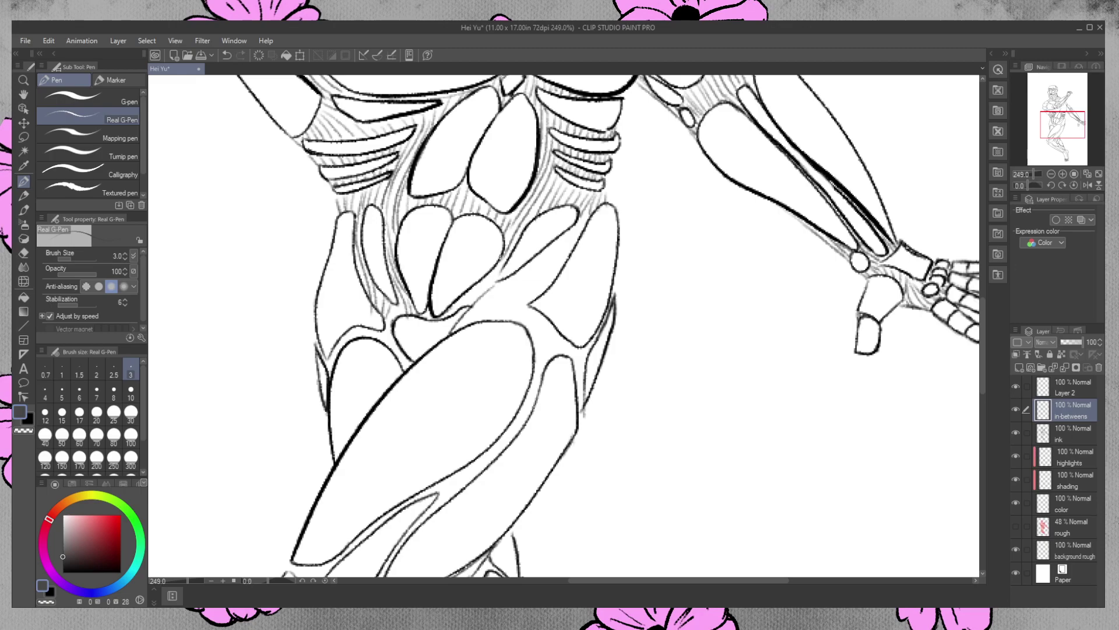
Hatch below the lower abdominal plate on the outstretched-arm side and erase strokes overlapping the bent-arm-side hip plate
{"action": "left_click_drag", "start_coordinate": [464, 301], "coordinate": [453, 310]}
{"action": "mouse_move", "coordinate": [493, 272]}
{"action": "left_mouse_down"}
{"action": "mouse_move", "coordinate": [456, 311]}
{"action": "mouse_move", "coordinate": [483, 294]}
{"action": "left_mouse_up"}
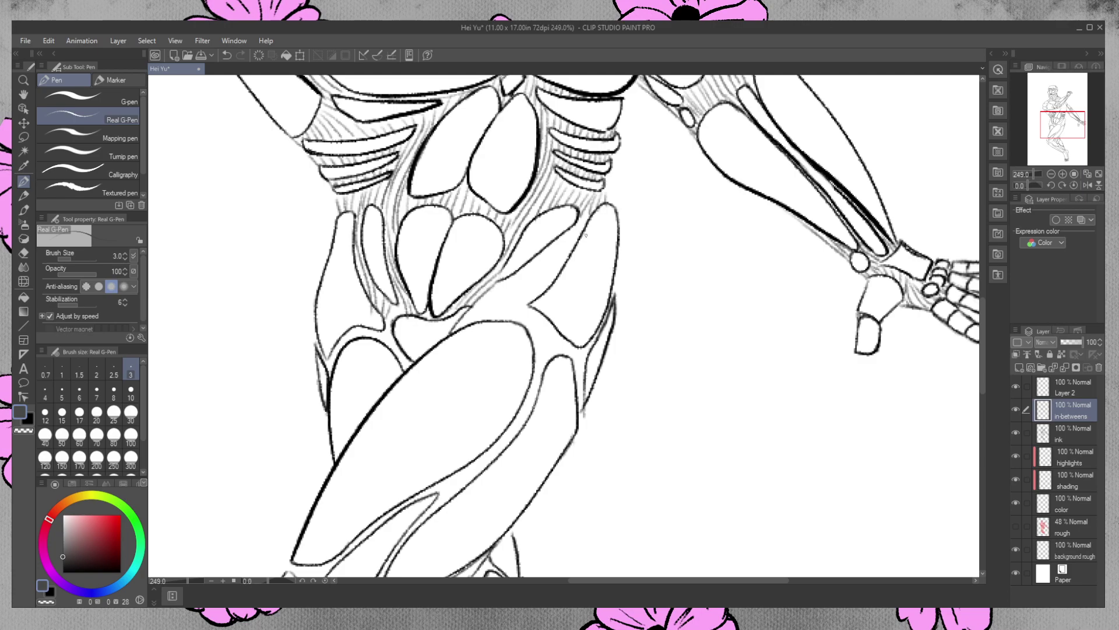
{"action": "left_click", "coordinate": [23, 252]}
{"action": "left_click_drag", "start_coordinate": [365, 313], "coordinate": [376, 314]}
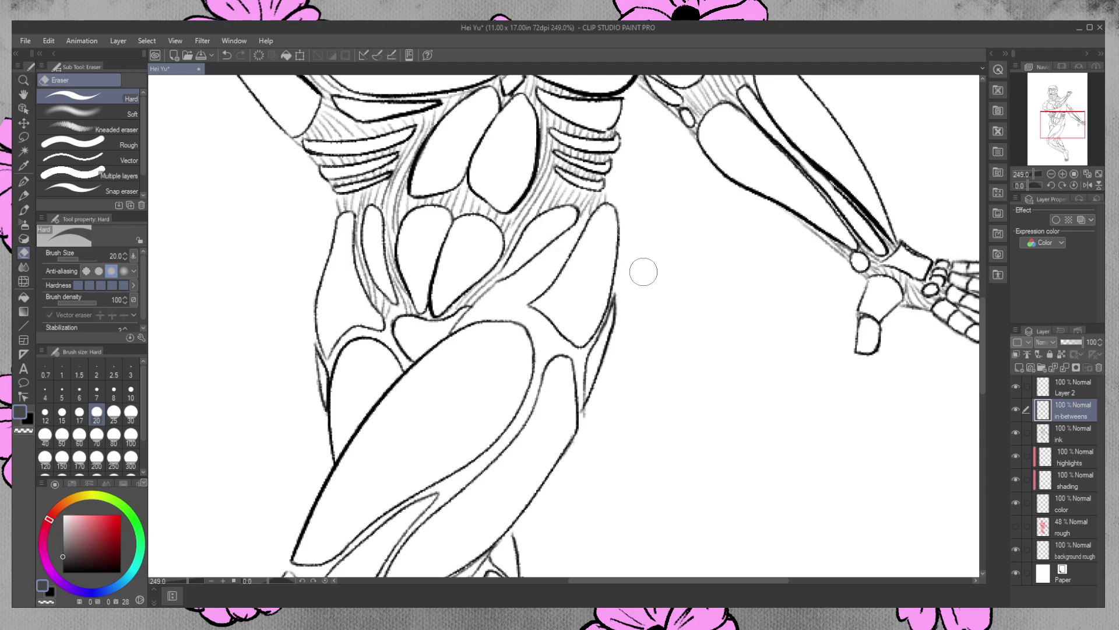
Hatch with the Real G-Pen around the pelvic plate and down the outer hip on the bent-arm side
{"action": "left_click", "coordinate": [23, 182]}
{"action": "mouse_move", "coordinate": [404, 304]}
{"action": "left_mouse_down"}
{"action": "mouse_move", "coordinate": [386, 337]}
{"action": "mouse_move", "coordinate": [409, 369]}
{"action": "left_mouse_up"}
{"action": "key", "text": "ctrl+z"}
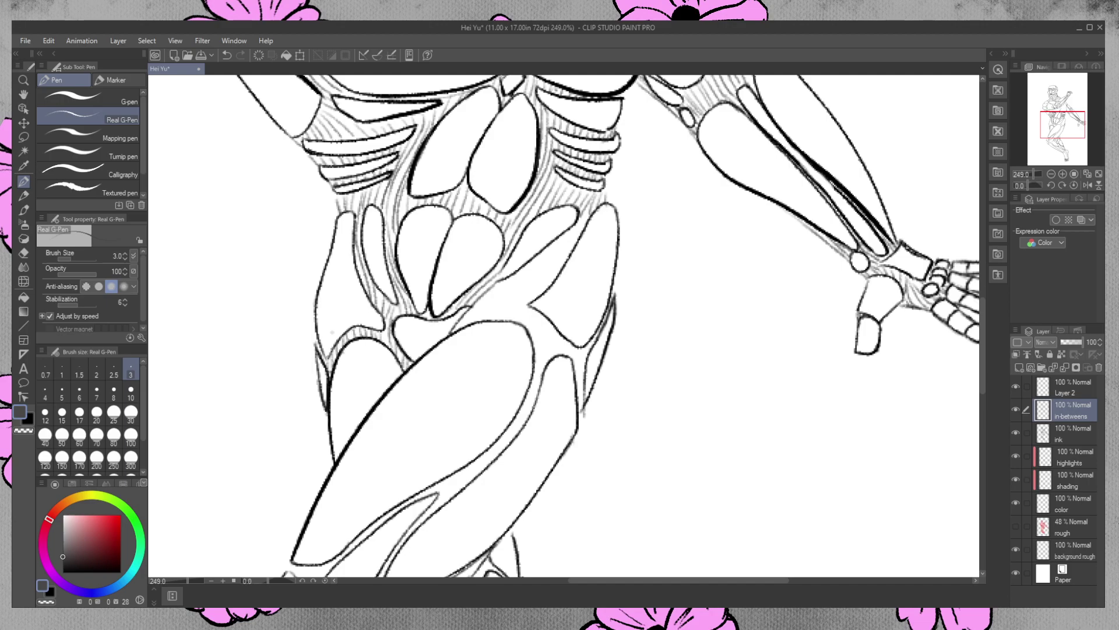
{"action": "left_click_drag", "start_coordinate": [318, 324], "coordinate": [315, 351]}
{"action": "left_click_drag", "start_coordinate": [328, 346], "coordinate": [317, 359]}
{"action": "left_click_drag", "start_coordinate": [332, 411], "coordinate": [325, 431]}
Fill the diagonal band between the slanted hip plate and the large thigh plate with hatching, undoing unwanted strokes
{"action": "left_click_drag", "start_coordinate": [454, 332], "coordinate": [509, 280]}
{"action": "left_click_drag", "start_coordinate": [469, 322], "coordinate": [531, 262]}
{"action": "left_click_drag", "start_coordinate": [483, 320], "coordinate": [555, 242]}
{"action": "left_click_drag", "start_coordinate": [489, 315], "coordinate": [532, 274]}
{"action": "left_click_drag", "start_coordinate": [496, 321], "coordinate": [576, 232]}
{"action": "mouse_move", "coordinate": [521, 297]}
{"action": "left_mouse_down"}
{"action": "mouse_move", "coordinate": [576, 227]}
{"action": "mouse_move", "coordinate": [490, 317]}
{"action": "left_mouse_up"}
{"action": "key", "text": "ctrl+z"}
{"action": "key", "text": "ctrl+z"}
{"action": "mouse_move", "coordinate": [558, 242]}
{"action": "left_mouse_down"}
{"action": "mouse_move", "coordinate": [495, 319]}
{"action": "mouse_move", "coordinate": [556, 255]}
{"action": "mouse_move", "coordinate": [512, 317]}
{"action": "mouse_move", "coordinate": [577, 232]}
{"action": "left_mouse_up"}
{"action": "key", "text": "ctrl+z"}
Hatch above the rear thigh plate and along the outer hip on the outstretched-arm side
{"action": "mouse_move", "coordinate": [512, 318]}
{"action": "left_mouse_down"}
{"action": "mouse_move", "coordinate": [581, 224]}
{"action": "mouse_move", "coordinate": [529, 338]}
{"action": "mouse_move", "coordinate": [534, 313]}
{"action": "mouse_move", "coordinate": [549, 328]}
{"action": "mouse_move", "coordinate": [533, 347]}
{"action": "mouse_move", "coordinate": [533, 357]}
{"action": "left_mouse_up"}
{"action": "mouse_move", "coordinate": [563, 341]}
{"action": "left_mouse_down"}
{"action": "mouse_move", "coordinate": [540, 367]}
{"action": "mouse_move", "coordinate": [537, 355]}
{"action": "left_mouse_up"}
{"action": "mouse_move", "coordinate": [564, 340]}
{"action": "left_mouse_down"}
{"action": "mouse_move", "coordinate": [549, 353]}
{"action": "mouse_move", "coordinate": [562, 354]}
{"action": "left_mouse_up"}
{"action": "left_click_drag", "start_coordinate": [578, 343], "coordinate": [576, 364]}
{"action": "left_click_drag", "start_coordinate": [590, 351], "coordinate": [578, 395]}
{"action": "left_click_drag", "start_coordinate": [583, 394], "coordinate": [578, 426]}
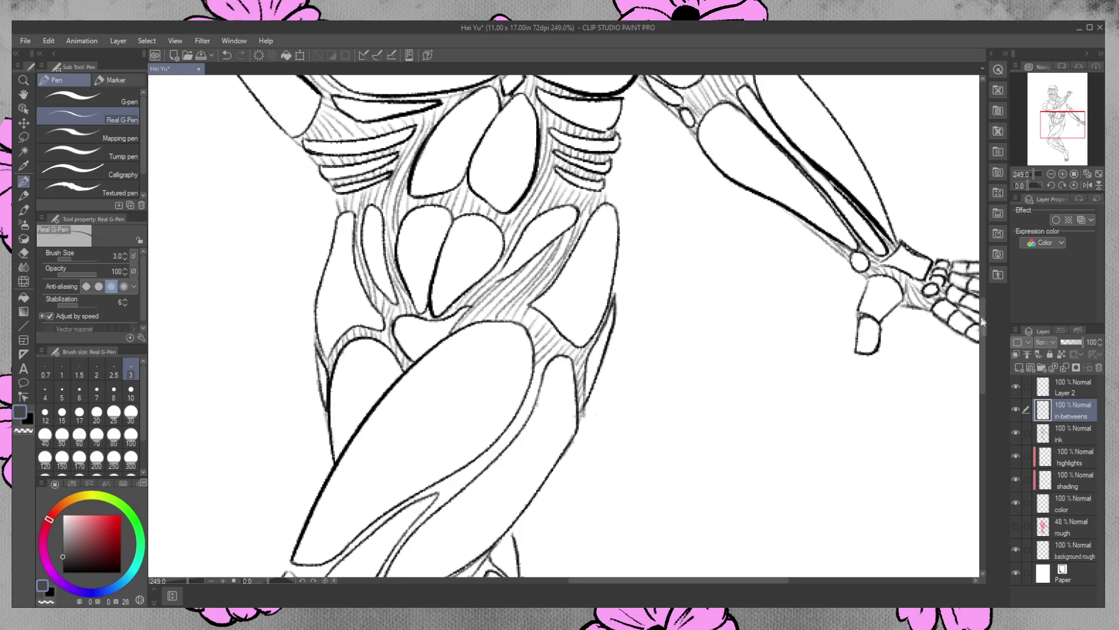
Hatch the long curved gap between the two front thigh plates with fine strokes
{"action": "scroll", "coordinate": [525, 357], "scroll_direction": "down", "scroll_amount": 3}
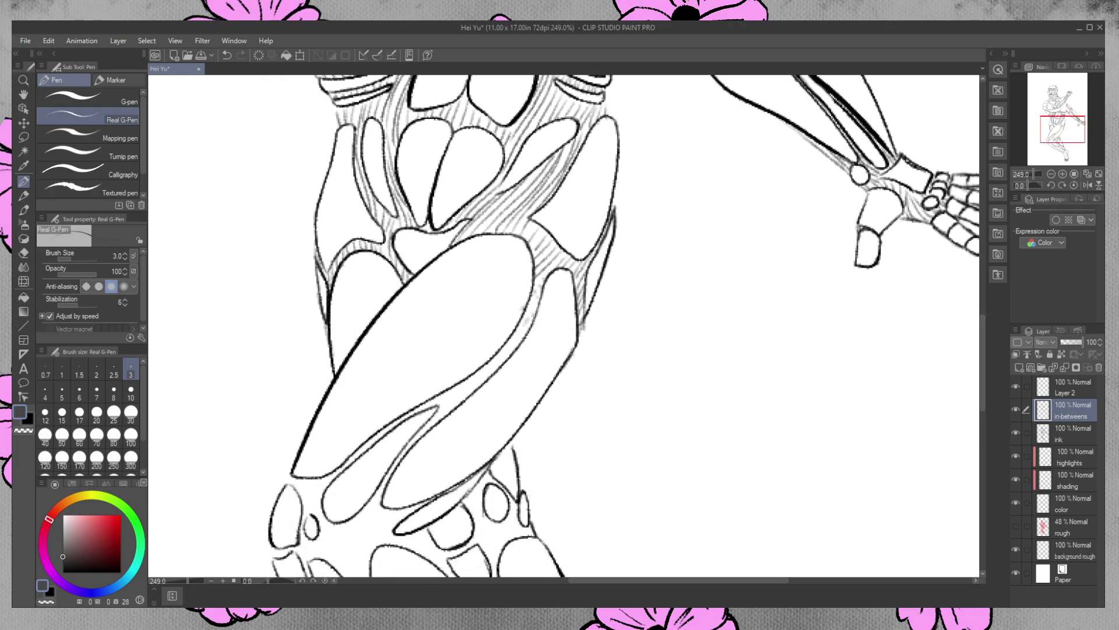
{"action": "mouse_move", "coordinate": [435, 407]}
{"action": "left_mouse_down"}
{"action": "mouse_move", "coordinate": [536, 306]}
{"action": "mouse_move", "coordinate": [458, 401]}
{"action": "mouse_move", "coordinate": [522, 341]}
{"action": "left_mouse_up"}
{"action": "key", "text": "ctrl+z"}
{"action": "left_click_drag", "start_coordinate": [440, 405], "coordinate": [512, 347]}
{"action": "mouse_move", "coordinate": [460, 398]}
{"action": "left_mouse_down"}
{"action": "mouse_move", "coordinate": [527, 328]}
{"action": "mouse_move", "coordinate": [538, 295]}
{"action": "left_mouse_up"}
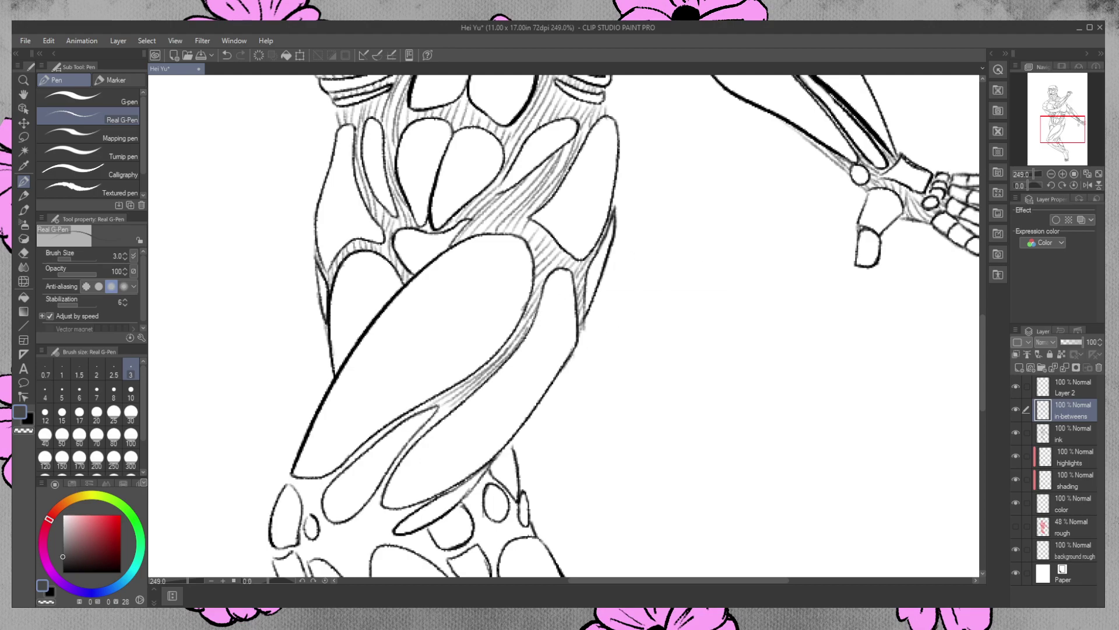
Erase stray line ends at the outer hip on the in-betweens and ink layers, ending on the in-betweens layer
{"action": "key", "text": "e"}
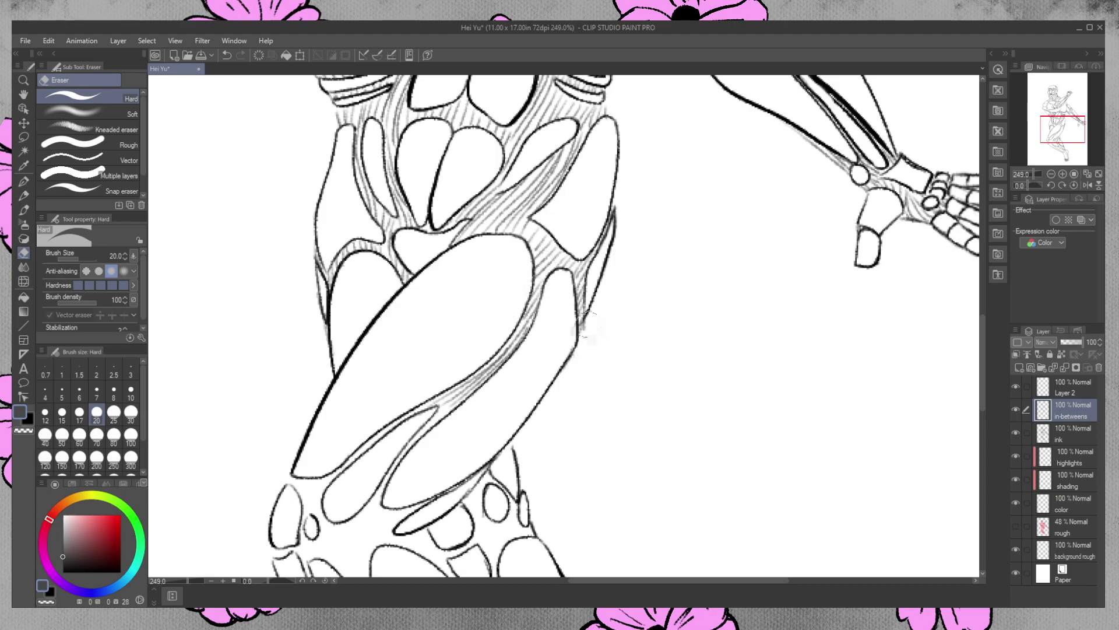
{"action": "left_click", "coordinate": [1065, 439]}
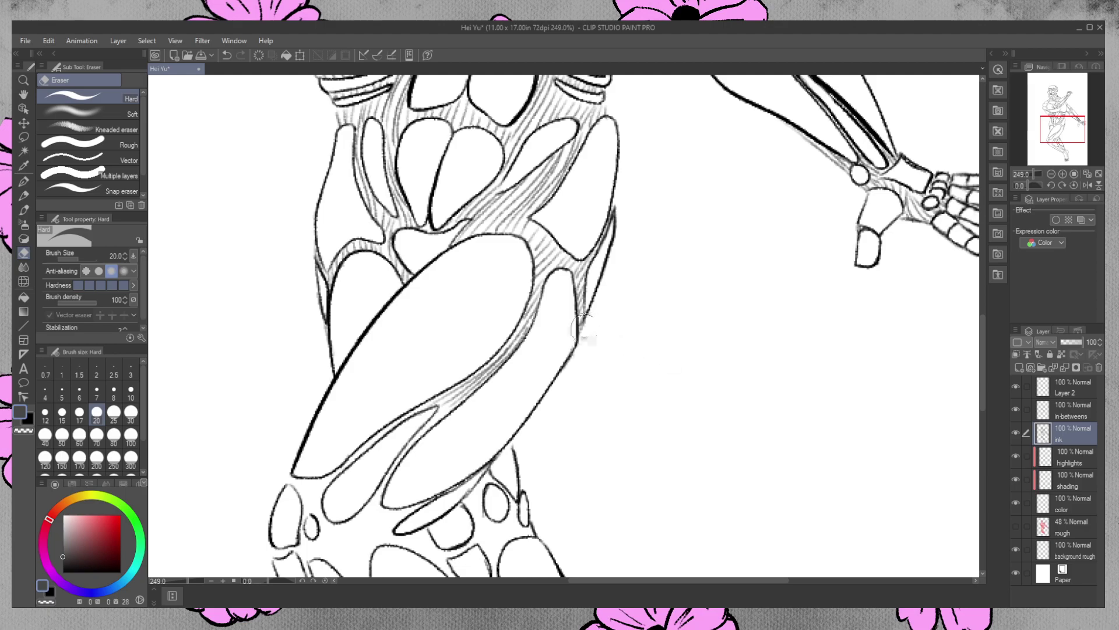
{"action": "left_click", "coordinate": [1065, 409]}
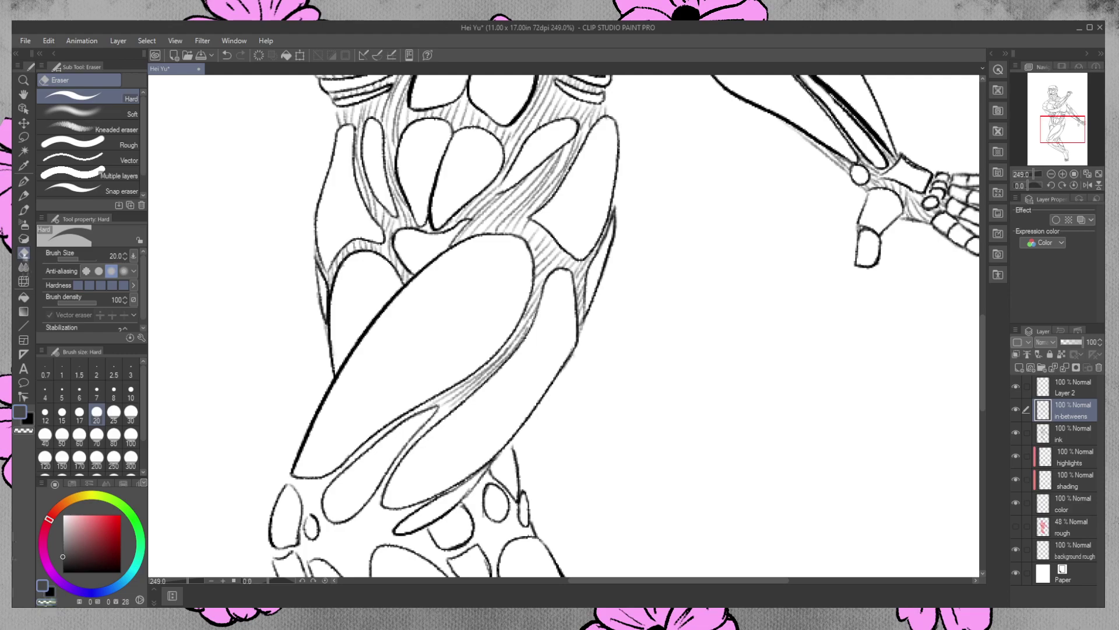
Hatch with the Real G-Pen in the narrow gaps around the small lower thigh plate
{"action": "left_click", "coordinate": [24, 181]}
{"action": "left_click_drag", "start_coordinate": [984, 328], "coordinate": [980, 376]}
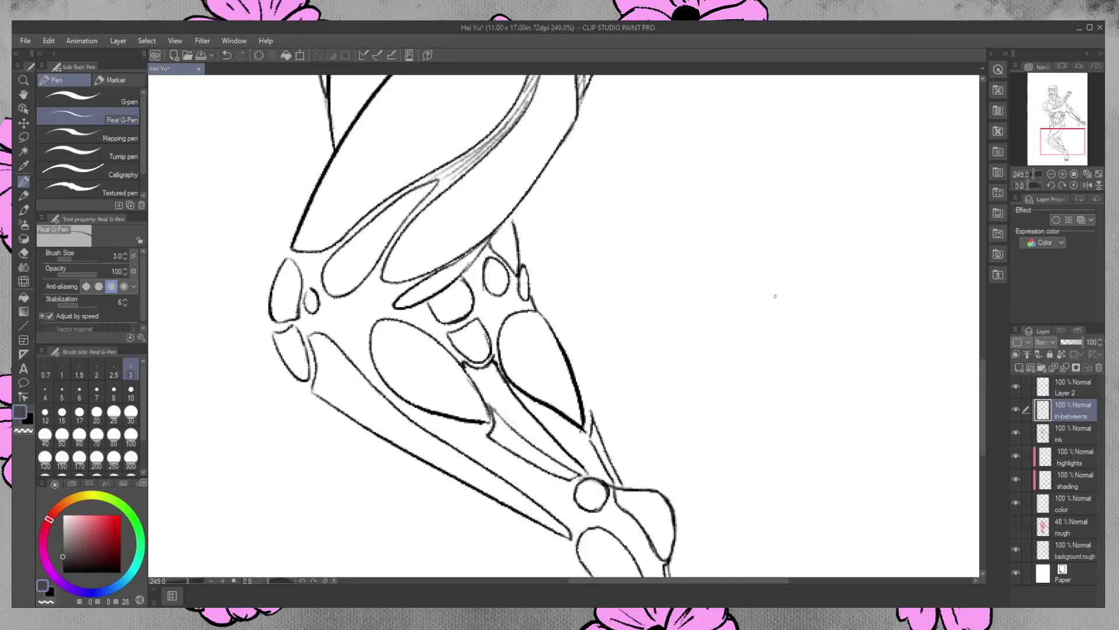
{"action": "left_click_drag", "start_coordinate": [424, 200], "coordinate": [457, 178]}
{"action": "left_click_drag", "start_coordinate": [349, 236], "coordinate": [424, 178]}
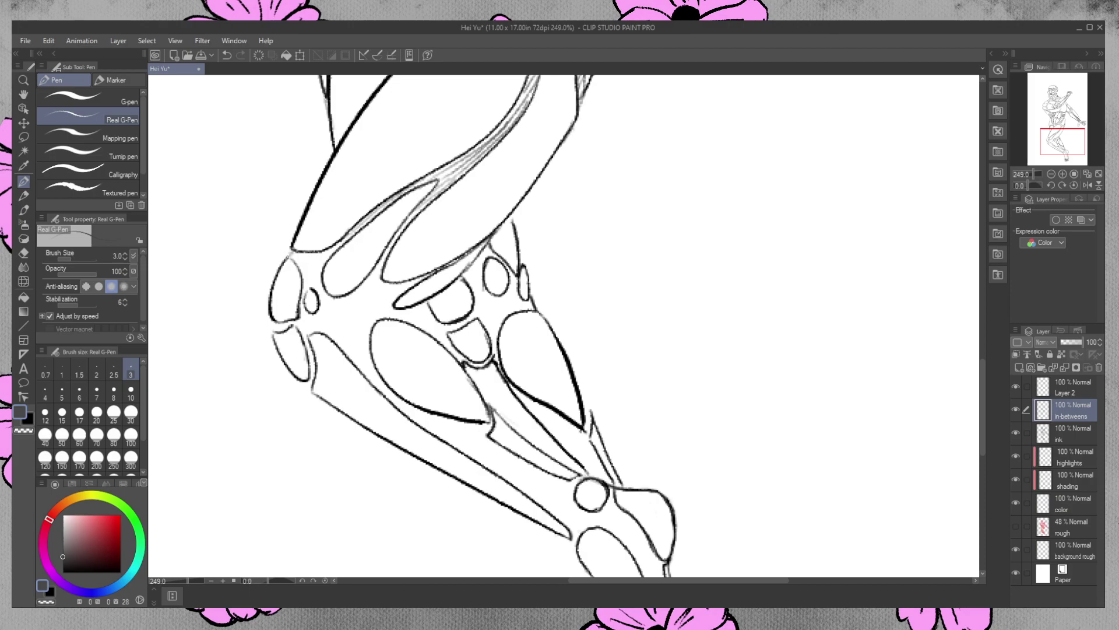
Hatch the gaps above, between and behind the front knee plates
{"action": "mouse_move", "coordinate": [300, 252]}
{"action": "left_mouse_down"}
{"action": "mouse_move", "coordinate": [313, 275]}
{"action": "mouse_move", "coordinate": [326, 251]}
{"action": "mouse_move", "coordinate": [313, 274]}
{"action": "left_mouse_up"}
{"action": "left_click_drag", "start_coordinate": [271, 333], "coordinate": [288, 322]}
{"action": "mouse_move", "coordinate": [285, 330]}
{"action": "left_mouse_down"}
{"action": "mouse_move", "coordinate": [303, 296]}
{"action": "mouse_move", "coordinate": [323, 315]}
{"action": "mouse_move", "coordinate": [323, 275]}
{"action": "left_mouse_up"}
{"action": "left_click_drag", "start_coordinate": [319, 333], "coordinate": [330, 318]}
{"action": "mouse_move", "coordinate": [322, 341]}
{"action": "left_mouse_down"}
{"action": "mouse_move", "coordinate": [336, 288]}
{"action": "mouse_move", "coordinate": [391, 312]}
{"action": "mouse_move", "coordinate": [408, 305]}
{"action": "left_mouse_up"}
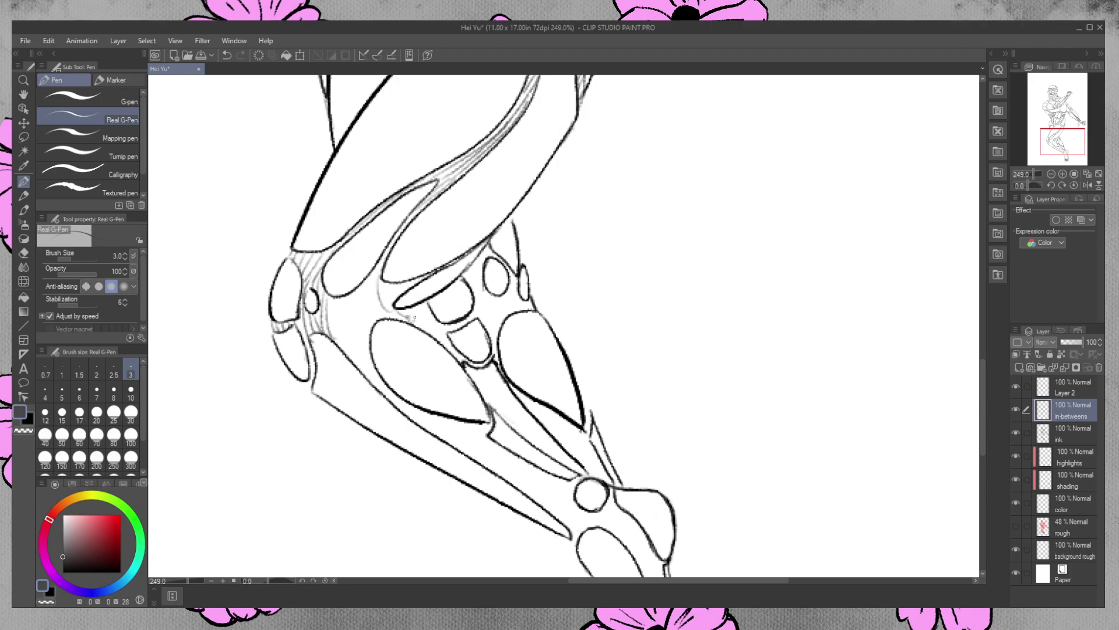
Fill the area behind the front knee with curved hatching and erase strokes overlapping the calf plate
{"action": "left_click_drag", "start_coordinate": [402, 292], "coordinate": [419, 277]}
{"action": "mouse_move", "coordinate": [390, 314]}
{"action": "left_mouse_down"}
{"action": "mouse_move", "coordinate": [400, 284]}
{"action": "mouse_move", "coordinate": [385, 294]}
{"action": "left_mouse_up"}
{"action": "mouse_move", "coordinate": [391, 311]}
{"action": "left_mouse_down"}
{"action": "mouse_move", "coordinate": [416, 318]}
{"action": "mouse_move", "coordinate": [389, 326]}
{"action": "left_mouse_up"}
{"action": "left_click_drag", "start_coordinate": [374, 272], "coordinate": [387, 321]}
{"action": "mouse_move", "coordinate": [366, 279]}
{"action": "left_mouse_down"}
{"action": "mouse_move", "coordinate": [386, 321]}
{"action": "mouse_move", "coordinate": [371, 334]}
{"action": "mouse_move", "coordinate": [381, 338]}
{"action": "left_mouse_up"}
{"action": "left_click_drag", "start_coordinate": [342, 303], "coordinate": [375, 346]}
{"action": "left_click_drag", "start_coordinate": [332, 301], "coordinate": [388, 377]}
{"action": "key", "text": "e"}
{"action": "left_click_drag", "start_coordinate": [382, 356], "coordinate": [388, 330]}
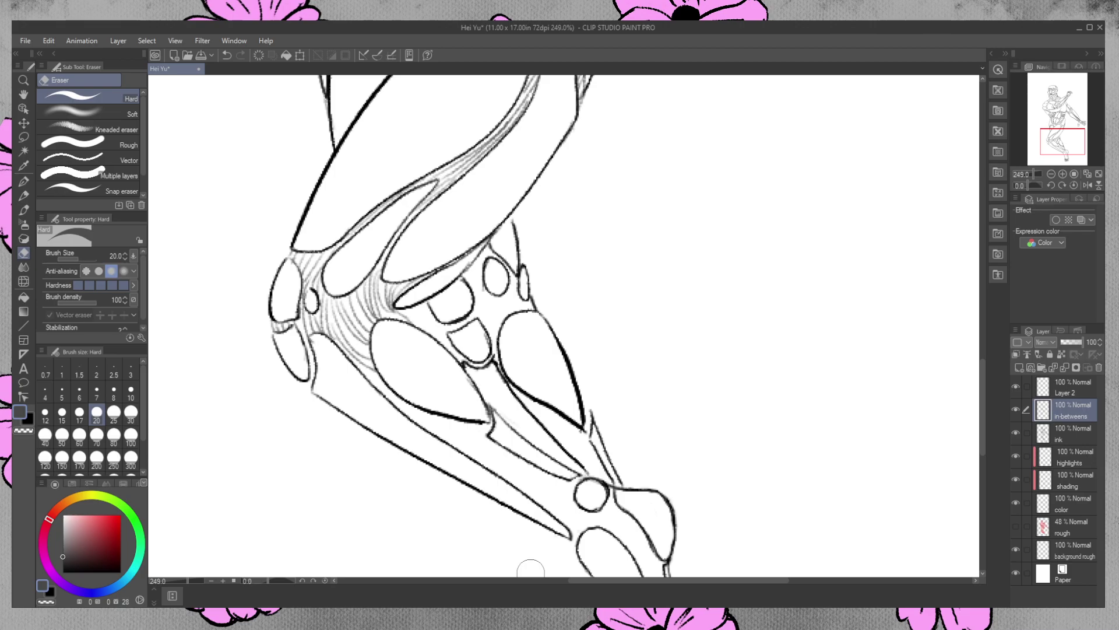
Hatch the gap between the shin plate and the calf with long Real G-Pen strokes down to the ankle
{"action": "left_click", "coordinate": [25, 185]}
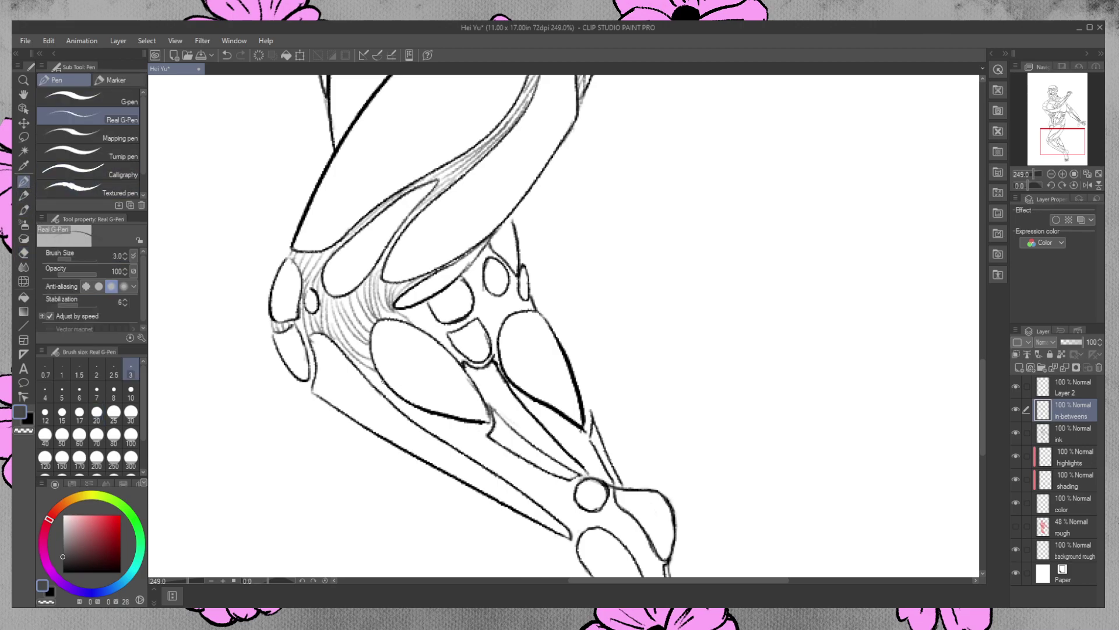
{"action": "left_click_drag", "start_coordinate": [360, 368], "coordinate": [445, 420]}
{"action": "key", "text": "ctrl+z"}
{"action": "mouse_move", "coordinate": [356, 362]}
{"action": "left_mouse_down"}
{"action": "mouse_move", "coordinate": [385, 389]}
{"action": "mouse_move", "coordinate": [486, 432]}
{"action": "left_mouse_up"}
{"action": "mouse_move", "coordinate": [379, 388]}
{"action": "left_mouse_down"}
{"action": "mouse_move", "coordinate": [414, 418]}
{"action": "mouse_move", "coordinate": [519, 460]}
{"action": "left_mouse_up"}
{"action": "mouse_move", "coordinate": [455, 424]}
{"action": "left_mouse_down"}
{"action": "mouse_move", "coordinate": [489, 433]}
{"action": "mouse_move", "coordinate": [455, 444]}
{"action": "mouse_move", "coordinate": [573, 490]}
{"action": "left_mouse_up"}
{"action": "left_click_drag", "start_coordinate": [472, 454], "coordinate": [576, 514]}
{"action": "left_click_drag", "start_coordinate": [486, 466], "coordinate": [586, 535]}
{"action": "left_click_drag", "start_coordinate": [534, 498], "coordinate": [574, 529]}
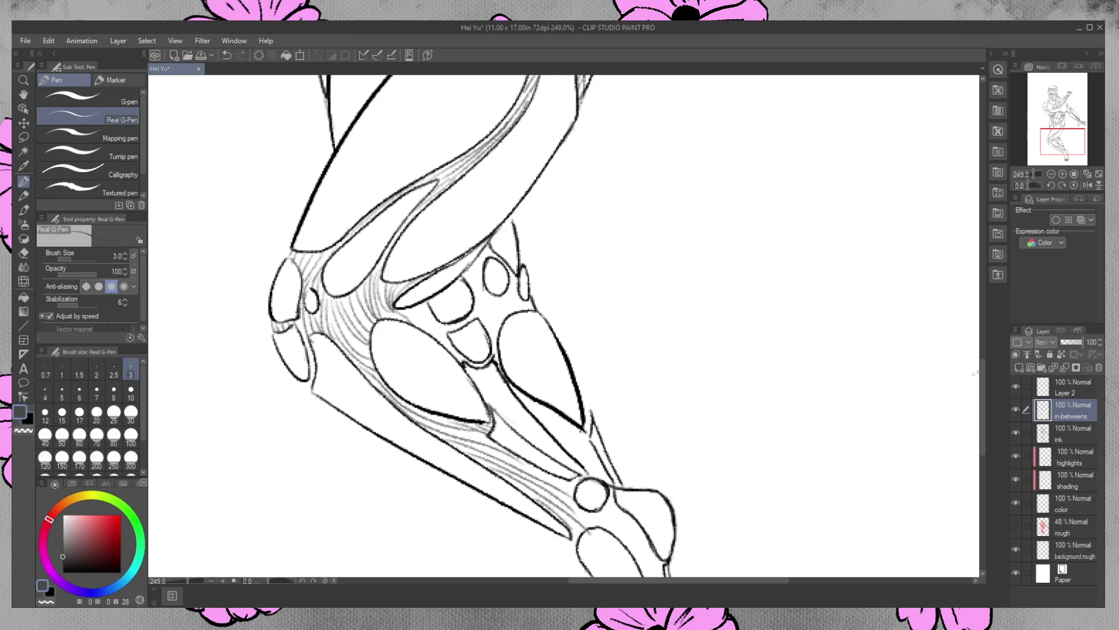
Redo the last hatching stroke and hatch around the ankle disc to the top of the foot plate
{"action": "scroll", "coordinate": [982, 394], "scroll_direction": "down", "scroll_amount": 3}
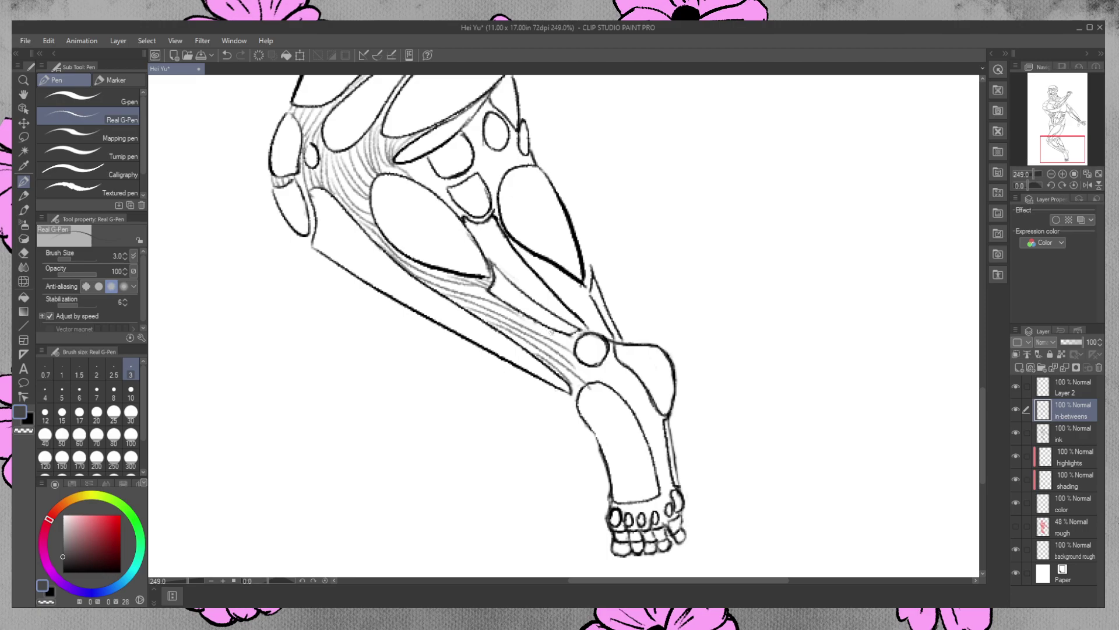
{"action": "key", "text": "ctrl+z"}
{"action": "left_click_drag", "start_coordinate": [534, 324], "coordinate": [569, 344]}
{"action": "mouse_move", "coordinate": [565, 360]}
{"action": "left_mouse_down"}
{"action": "mouse_move", "coordinate": [619, 391]}
{"action": "mouse_move", "coordinate": [577, 383]}
{"action": "mouse_move", "coordinate": [577, 394]}
{"action": "left_mouse_up"}
{"action": "left_click_drag", "start_coordinate": [571, 391], "coordinate": [576, 403]}
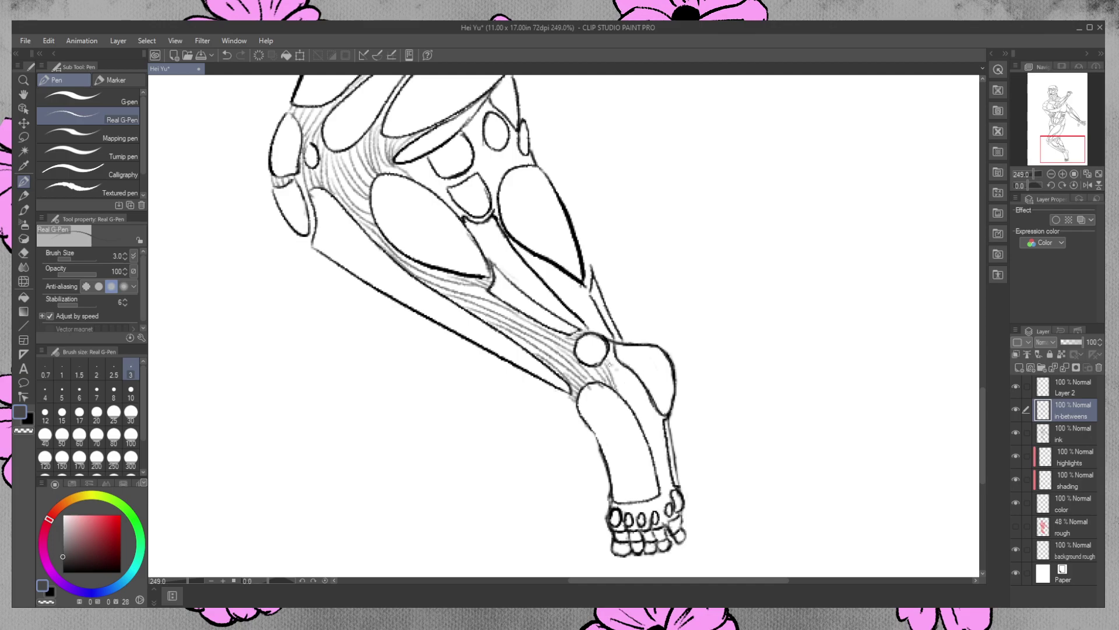
Hatch between the heel and the foot plate, continuing down the side of the foot to the toes
{"action": "mouse_move", "coordinate": [614, 354]}
{"action": "left_mouse_down"}
{"action": "mouse_move", "coordinate": [607, 361]}
{"action": "mouse_move", "coordinate": [654, 400]}
{"action": "left_mouse_up"}
{"action": "left_click_drag", "start_coordinate": [609, 366], "coordinate": [662, 418]}
{"action": "mouse_move", "coordinate": [614, 375]}
{"action": "left_mouse_down"}
{"action": "mouse_move", "coordinate": [648, 433]}
{"action": "mouse_move", "coordinate": [658, 491]}
{"action": "left_mouse_up"}
{"action": "left_click_drag", "start_coordinate": [650, 413], "coordinate": [663, 495]}
{"action": "left_click_drag", "start_coordinate": [661, 420], "coordinate": [674, 488]}
{"action": "left_click_drag", "start_coordinate": [659, 422], "coordinate": [671, 487]}
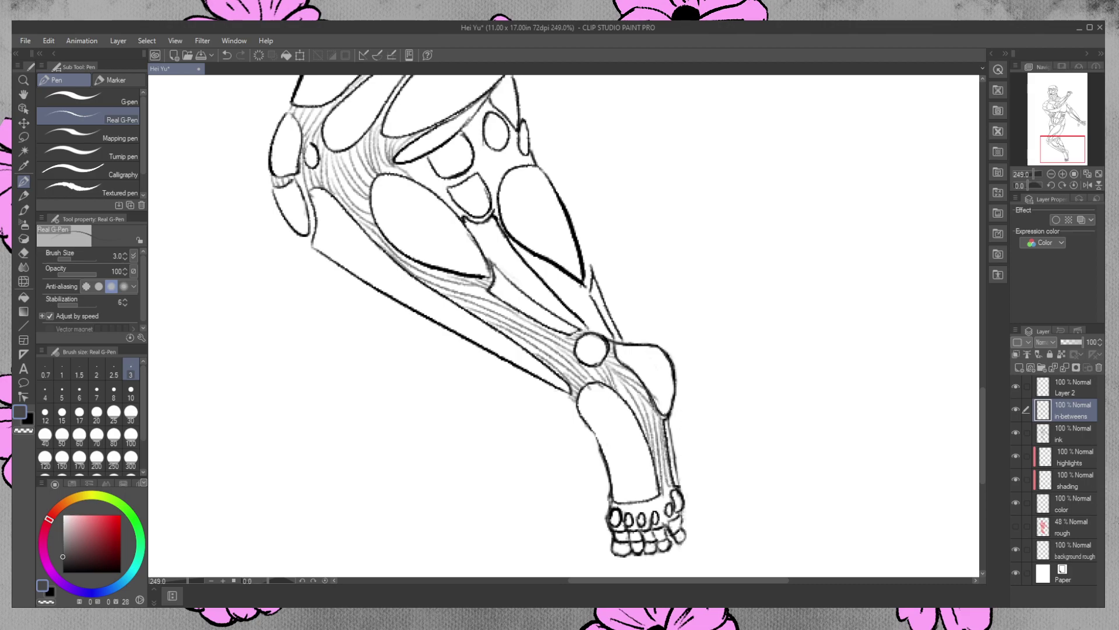
Add short hatching strokes between the toe joints and toe plates, then switch to the Hard eraser for touch-ups
{"action": "left_click_drag", "start_coordinate": [621, 504], "coordinate": [620, 510]}
{"action": "left_click_drag", "start_coordinate": [631, 504], "coordinate": [636, 514]}
{"action": "left_click_drag", "start_coordinate": [641, 502], "coordinate": [645, 516]}
{"action": "left_click_drag", "start_coordinate": [652, 500], "coordinate": [656, 510]}
{"action": "left_click_drag", "start_coordinate": [660, 499], "coordinate": [665, 514]}
{"action": "mouse_move", "coordinate": [668, 489]}
{"action": "left_mouse_down"}
{"action": "mouse_move", "coordinate": [669, 510]}
{"action": "mouse_move", "coordinate": [620, 530]}
{"action": "left_mouse_up"}
{"action": "left_click_drag", "start_coordinate": [623, 524], "coordinate": [636, 531]}
{"action": "left_click_drag", "start_coordinate": [643, 525], "coordinate": [643, 531]}
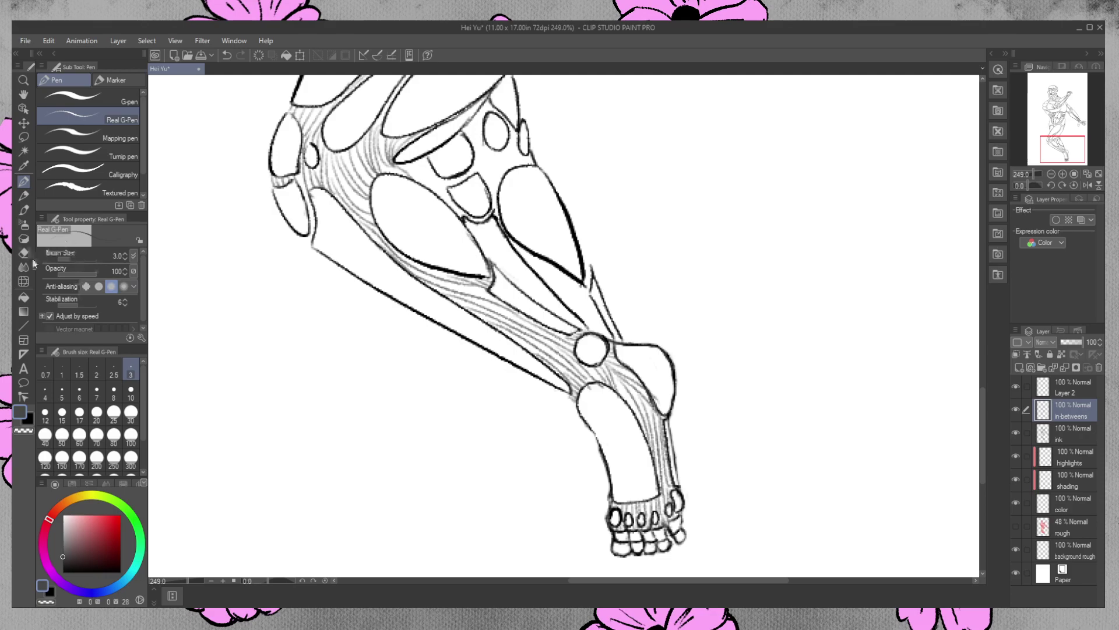
{"action": "key", "text": "e"}
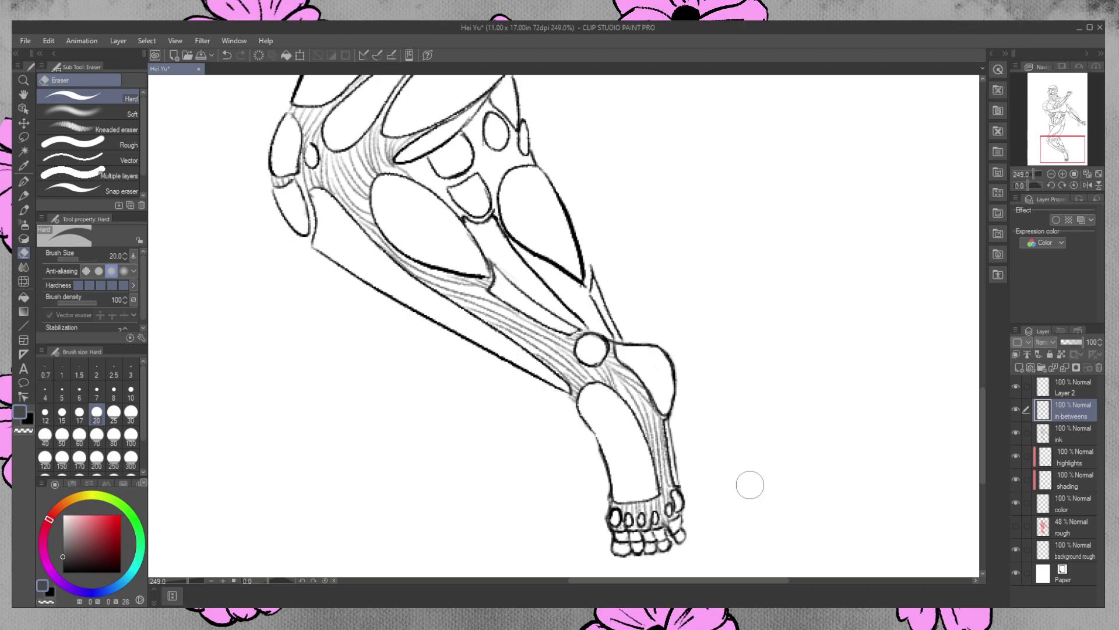
Hatch with the Real G-Pen around the small rear knee plates and above the rear calf plate
{"action": "scroll", "coordinate": [962, 344], "scroll_direction": "up", "scroll_amount": 4}
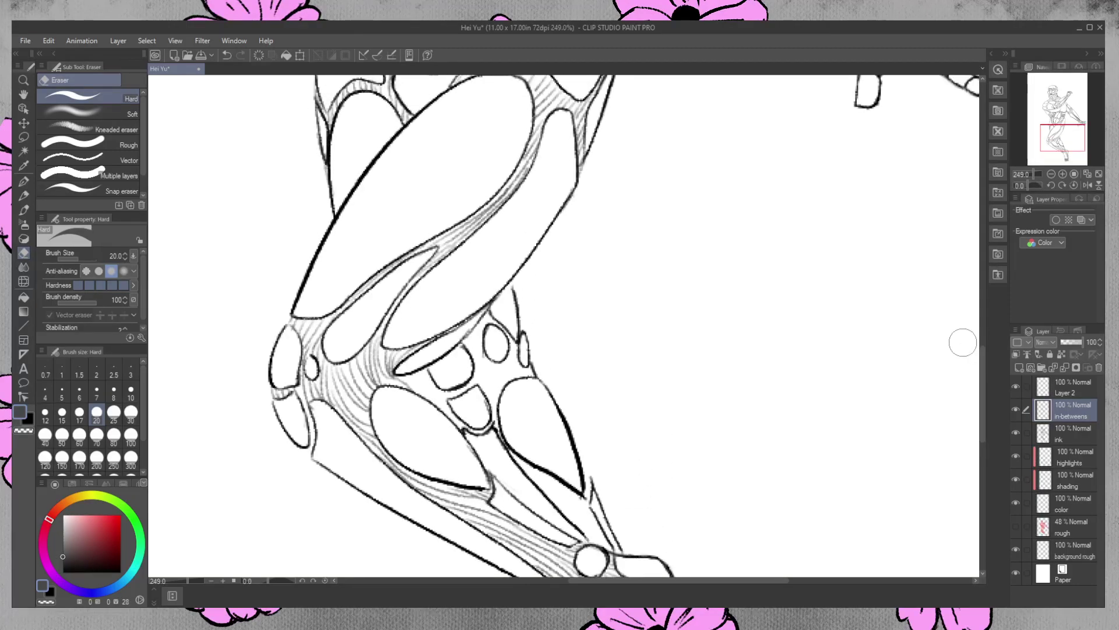
{"action": "left_click", "coordinate": [23, 182]}
{"action": "left_click_drag", "start_coordinate": [384, 377], "coordinate": [403, 387]}
{"action": "mouse_move", "coordinate": [468, 374]}
{"action": "left_mouse_down"}
{"action": "mouse_move", "coordinate": [439, 394]}
{"action": "mouse_move", "coordinate": [464, 427]}
{"action": "left_mouse_up"}
{"action": "mouse_move", "coordinate": [458, 387]}
{"action": "left_mouse_down"}
{"action": "mouse_move", "coordinate": [448, 396]}
{"action": "mouse_move", "coordinate": [467, 389]}
{"action": "left_mouse_up"}
{"action": "left_click_drag", "start_coordinate": [467, 385], "coordinate": [454, 395]}
{"action": "left_click_drag", "start_coordinate": [472, 348], "coordinate": [487, 394]}
{"action": "left_click_drag", "start_coordinate": [473, 358], "coordinate": [482, 381]}
{"action": "left_click_drag", "start_coordinate": [474, 326], "coordinate": [503, 408]}
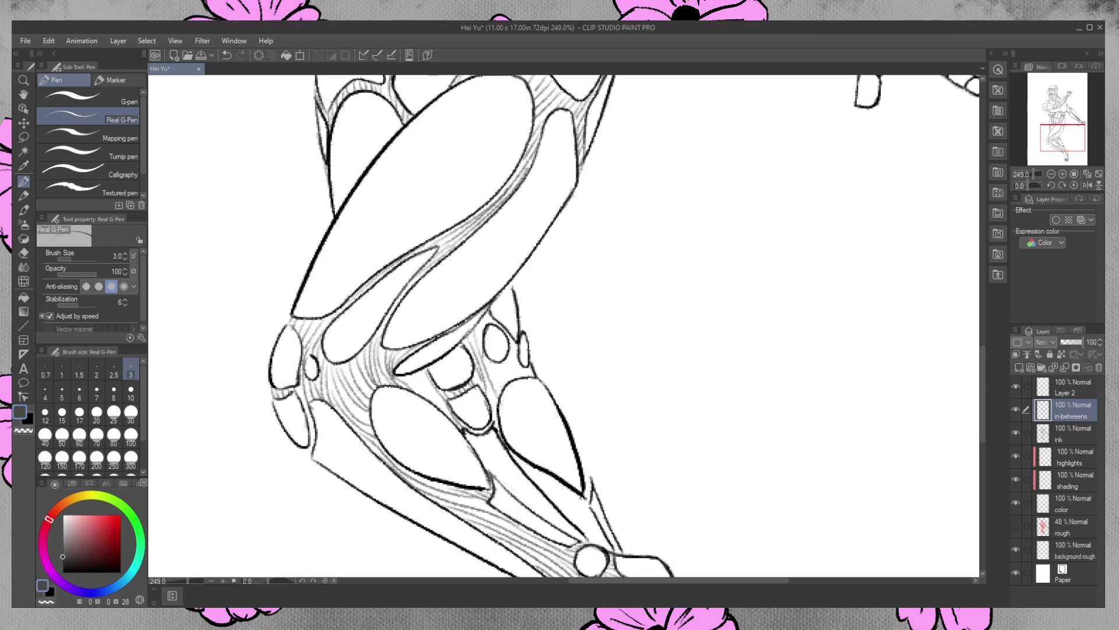
{"action": "mouse_move", "coordinate": [486, 317]}
{"action": "left_mouse_down"}
{"action": "mouse_move", "coordinate": [478, 339]}
{"action": "mouse_move", "coordinate": [487, 323]}
{"action": "left_mouse_up"}
{"action": "left_click_drag", "start_coordinate": [496, 371], "coordinate": [506, 388]}
{"action": "mouse_move", "coordinate": [501, 366]}
{"action": "left_mouse_down"}
{"action": "mouse_move", "coordinate": [511, 380]}
{"action": "mouse_move", "coordinate": [528, 375]}
{"action": "mouse_move", "coordinate": [520, 356]}
{"action": "mouse_move", "coordinate": [534, 377]}
{"action": "mouse_move", "coordinate": [489, 416]}
{"action": "left_mouse_up"}
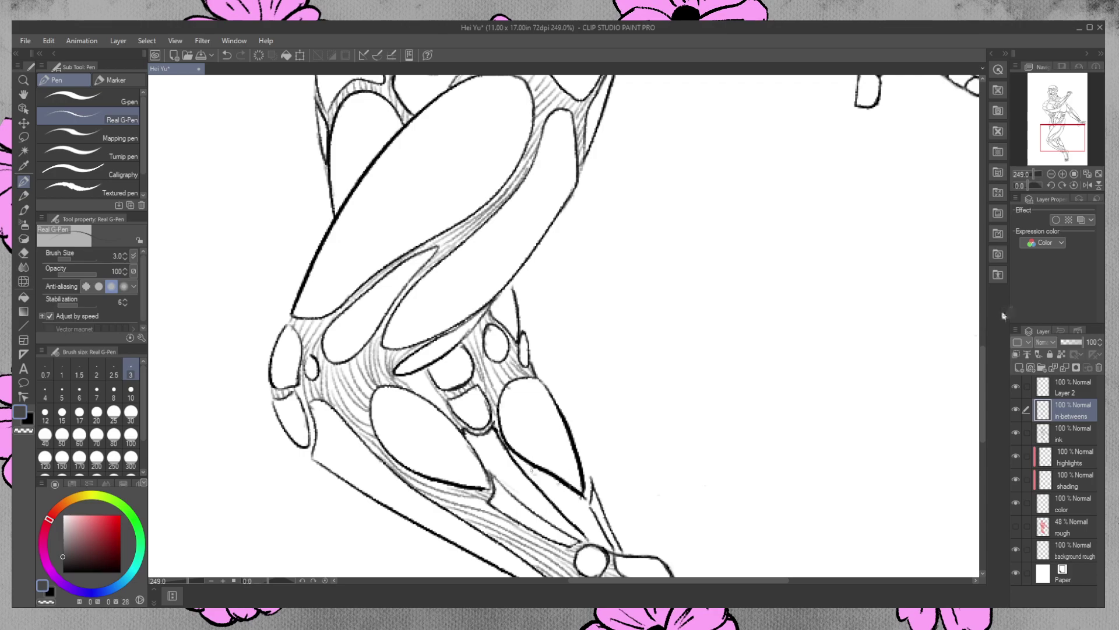
Hatch the rear lower leg below and beside its calf plate, down to the ankle
{"action": "scroll", "coordinate": [531, 470], "scroll_direction": "down", "scroll_amount": 5}
{"action": "mouse_move", "coordinate": [519, 228]}
{"action": "left_mouse_down"}
{"action": "mouse_move", "coordinate": [560, 282]}
{"action": "mouse_move", "coordinate": [557, 270]}
{"action": "left_mouse_up"}
{"action": "left_click_drag", "start_coordinate": [556, 270], "coordinate": [573, 295]}
{"action": "left_click_drag", "start_coordinate": [550, 250], "coordinate": [602, 319]}
{"action": "left_click_drag", "start_coordinate": [574, 267], "coordinate": [609, 316]}
{"action": "left_click_drag", "start_coordinate": [584, 264], "coordinate": [591, 274]}
{"action": "left_click_drag", "start_coordinate": [571, 202], "coordinate": [584, 257]}
{"action": "left_click_drag", "start_coordinate": [592, 249], "coordinate": [595, 262]}
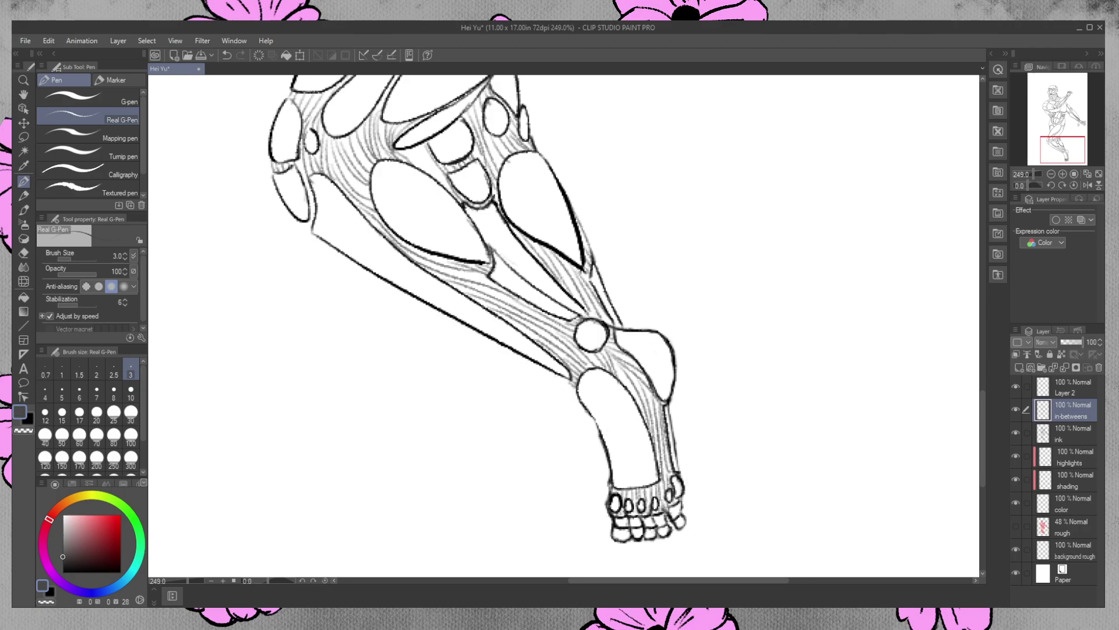
{"action": "left_click_drag", "start_coordinate": [590, 312], "coordinate": [611, 325]}
Clean up stray leg marks with the Hard eraser on the in-betweens and ink layers, ending on the in-betweens layer
{"action": "left_click", "coordinate": [23, 252]}
{"action": "left_click_drag", "start_coordinate": [497, 109], "coordinate": [494, 113]}
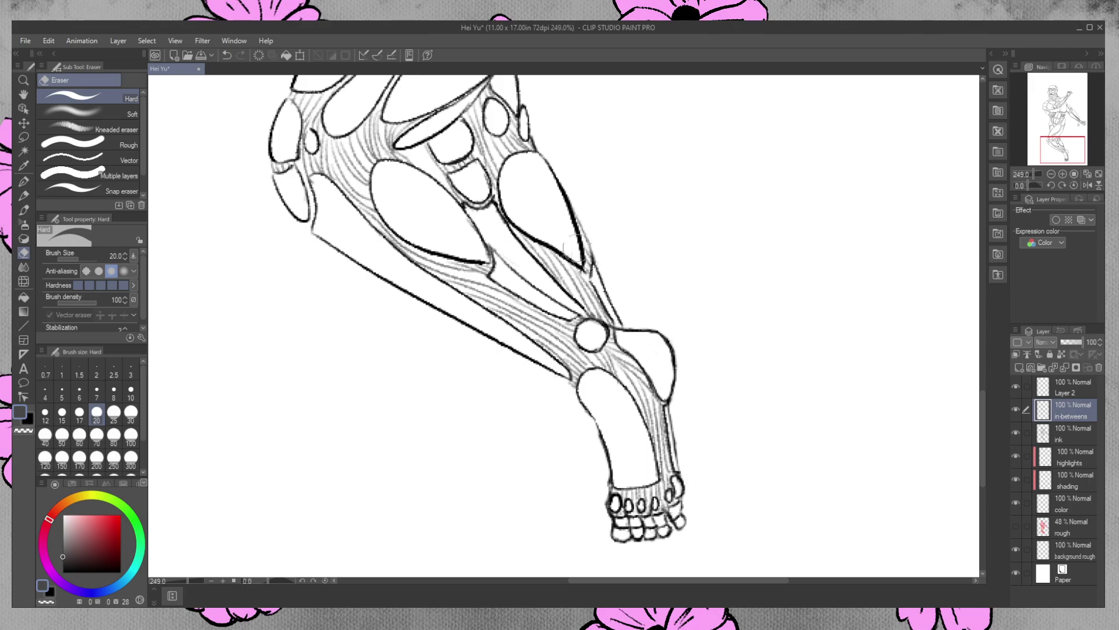
{"action": "left_click", "coordinate": [1060, 443]}
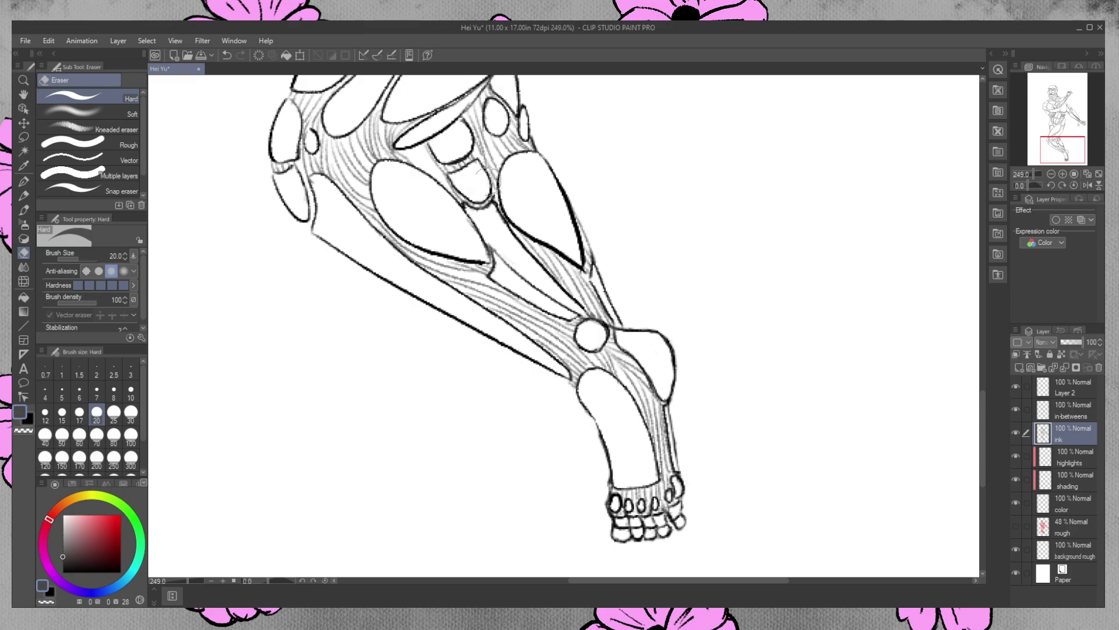
{"action": "left_click", "coordinate": [1049, 411]}
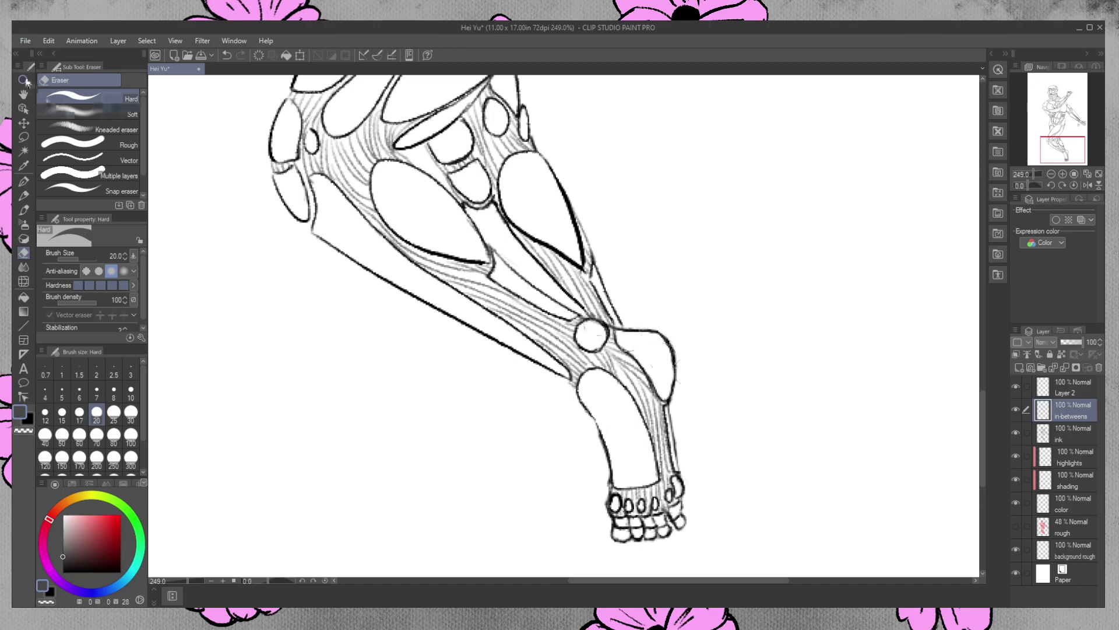
Zoom out to the whole figure and show the rough sketch layer beneath the inks
{"action": "key", "text": "slash"}
{"action": "left_click_drag", "start_coordinate": [532, 212], "coordinate": [510, 169]}
{"action": "left_click_drag", "start_coordinate": [983, 378], "coordinate": [984, 305]}
{"action": "left_click_drag", "start_coordinate": [661, 311], "coordinate": [651, 300]}
{"action": "scroll", "coordinate": [651, 299], "scroll_direction": "down", "scroll_amount": 1}
{"action": "left_click_drag", "start_coordinate": [983, 344], "coordinate": [981, 322]}
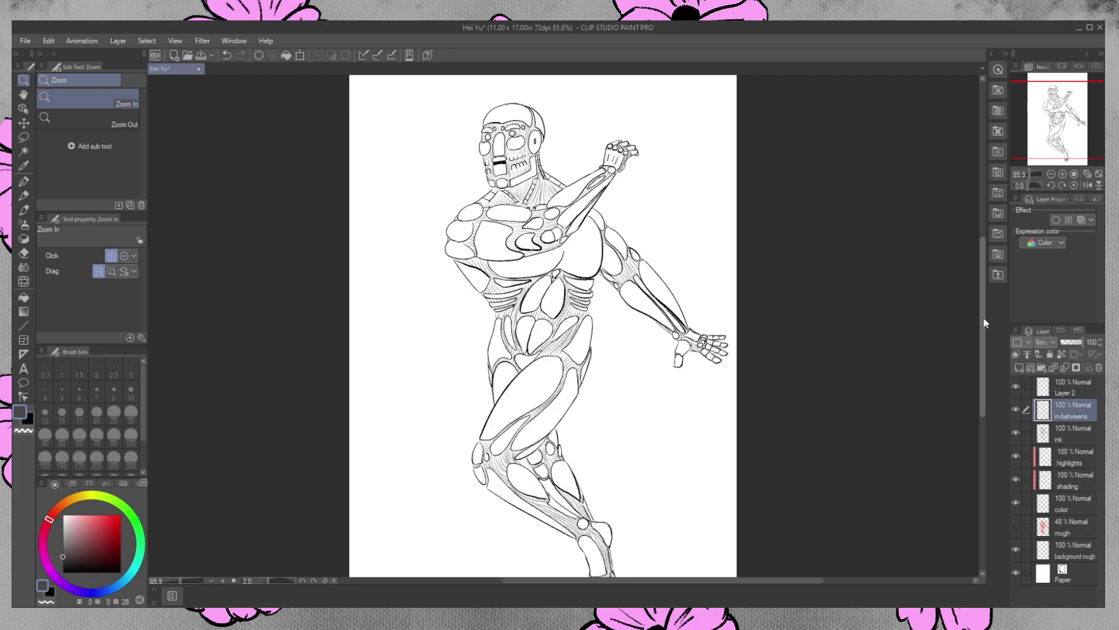
{"action": "left_click", "coordinate": [1071, 434]}
{"action": "left_click", "coordinate": [1016, 526]}
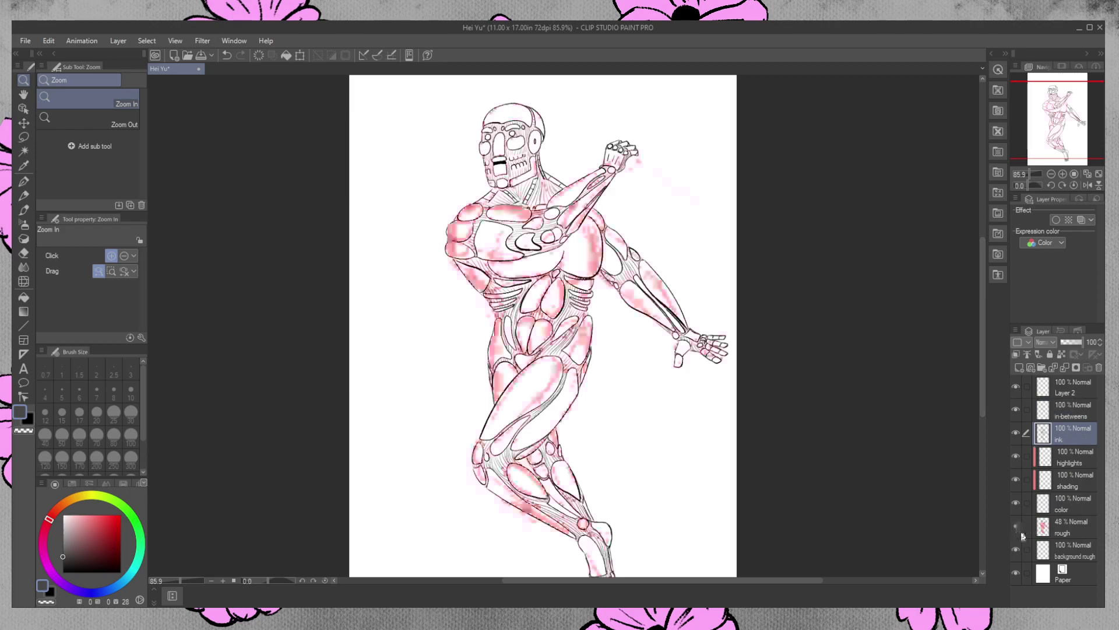
{"action": "left_click_drag", "start_coordinate": [983, 371], "coordinate": [977, 317]}
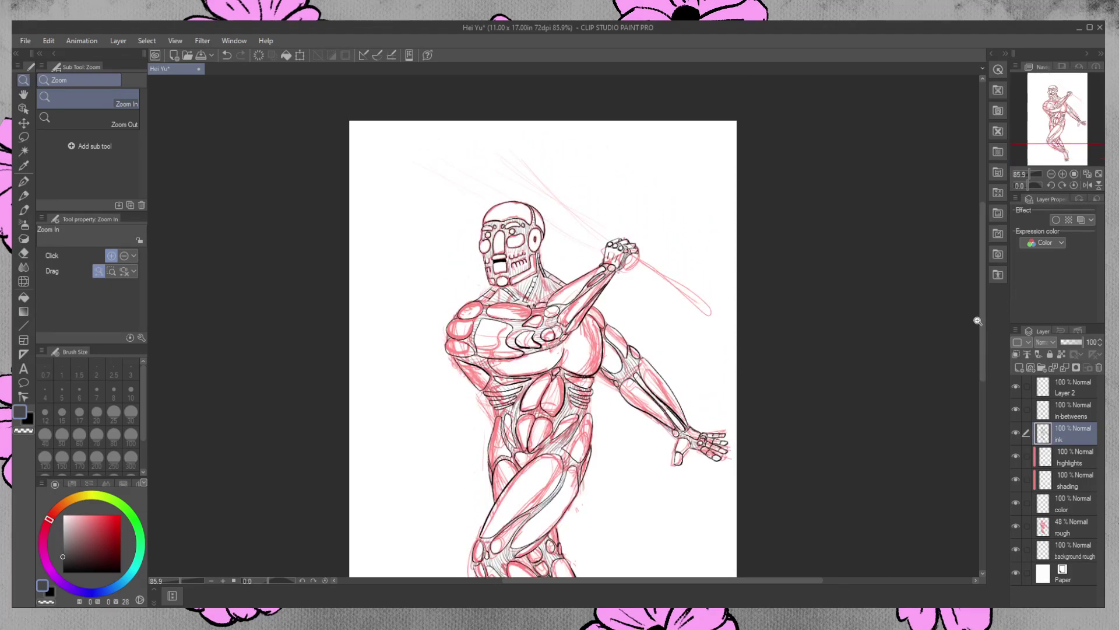
Sketch a straight weapon shaft from the raised fist on the rough layer in red with the Real G-Pen at size 5
{"action": "left_click", "coordinate": [1073, 528]}
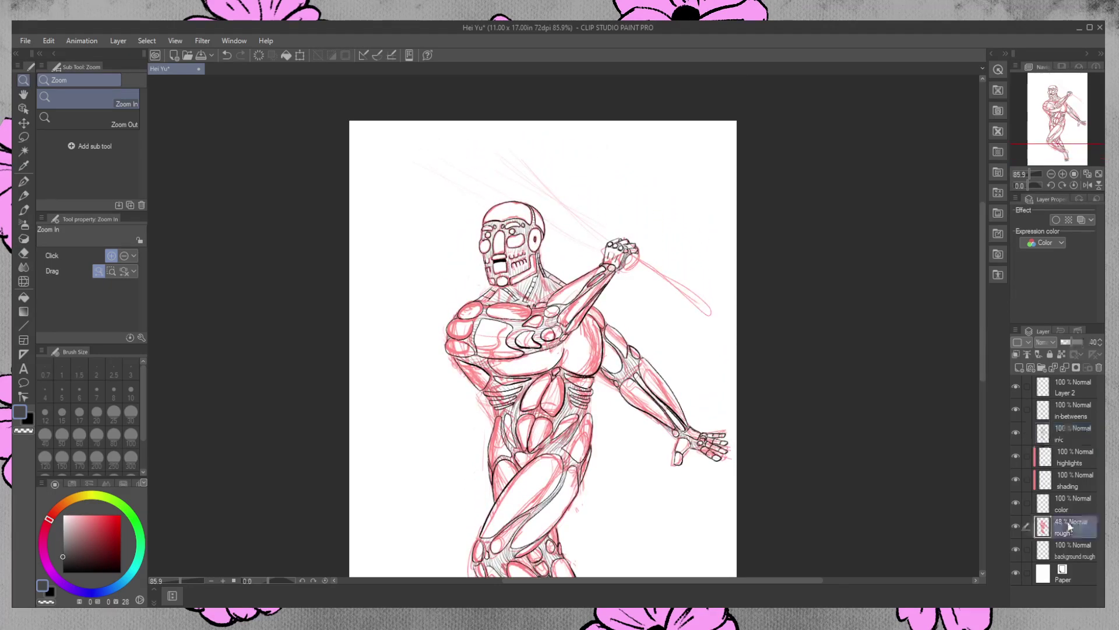
{"action": "left_click", "coordinate": [24, 416]}
{"action": "left_click", "coordinate": [21, 411]}
{"action": "left_click", "coordinate": [24, 181]}
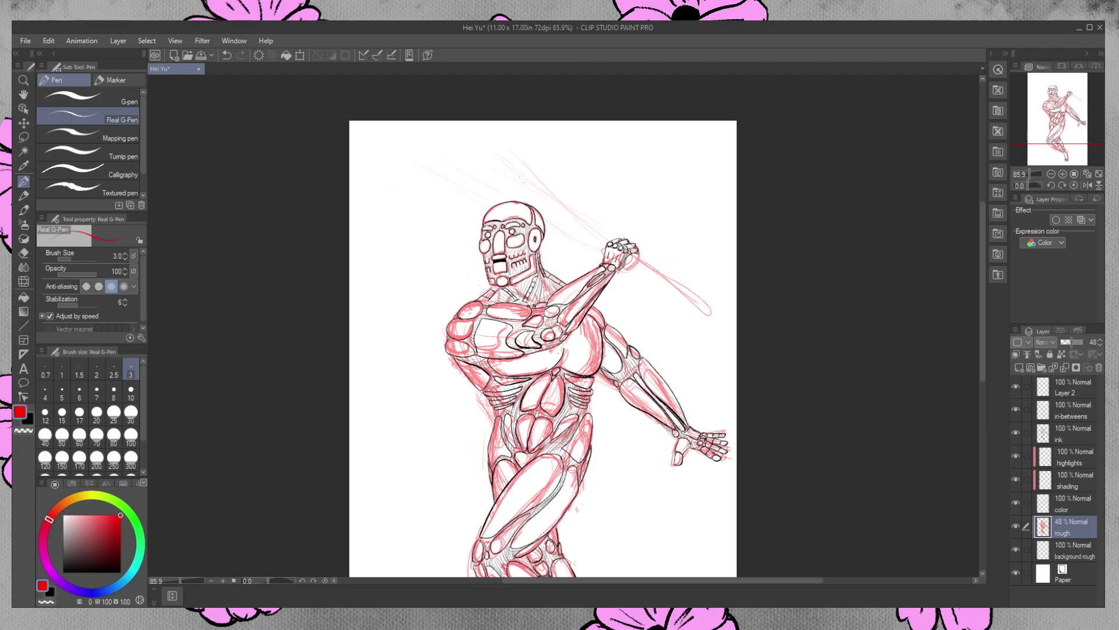
{"action": "left_click", "coordinate": [124, 254]}
{"action": "left_click", "coordinate": [124, 253]}
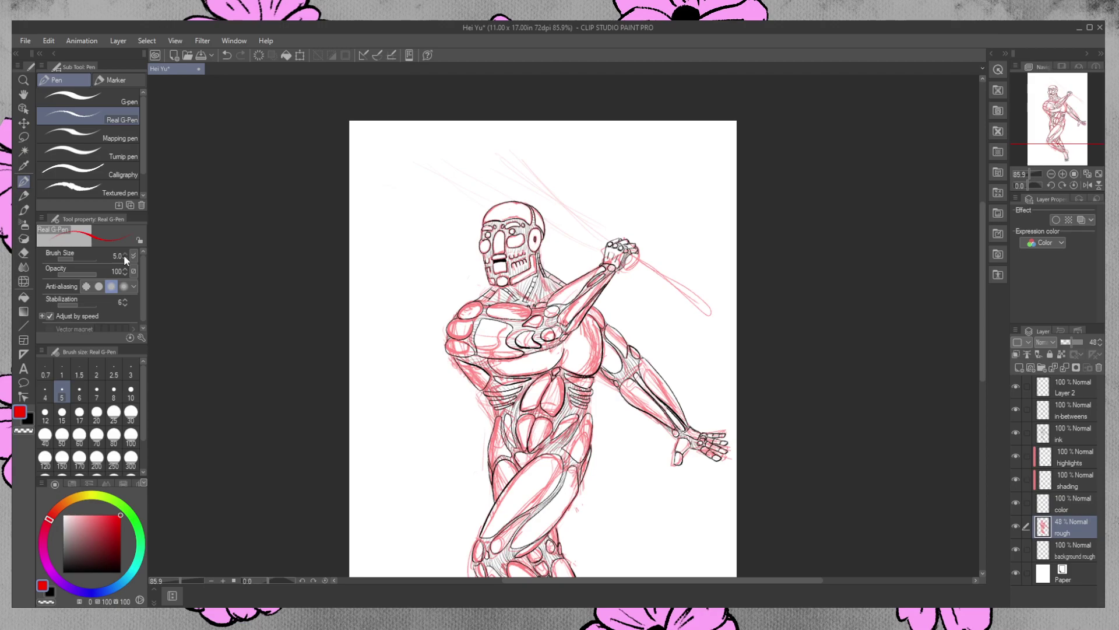
{"action": "left_click_drag", "start_coordinate": [639, 255], "coordinate": [724, 293]}
{"action": "key", "text": "ctrl+z"}
{"action": "left_click_drag", "start_coordinate": [640, 256], "coordinate": [710, 297]}
{"action": "key", "text": "ctrl+z"}
{"action": "left_click_drag", "start_coordinate": [634, 262], "coordinate": [705, 310]}
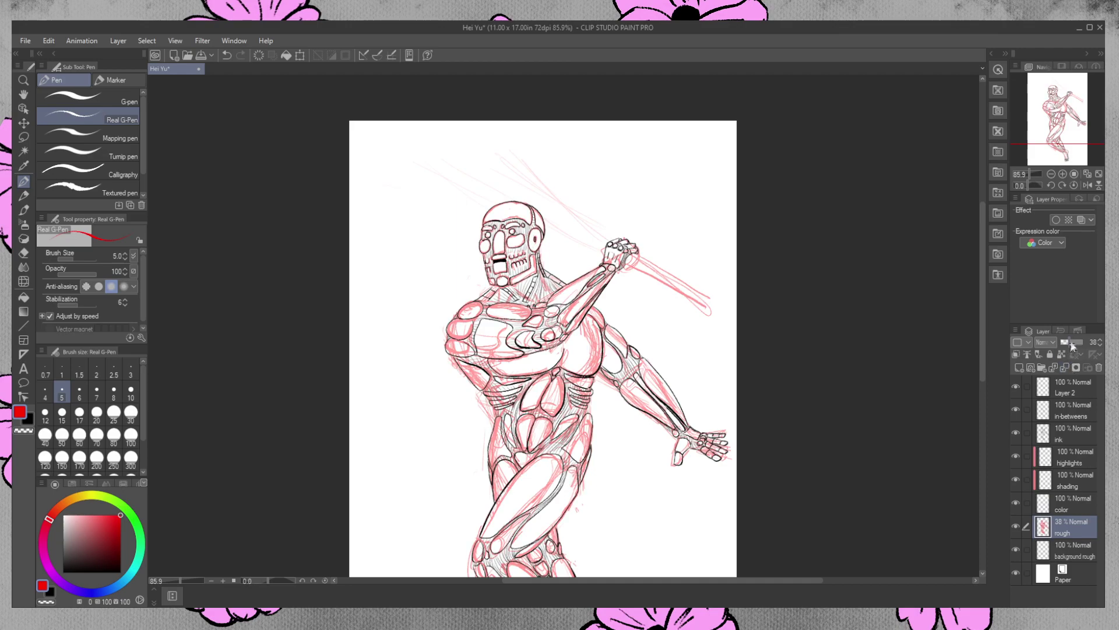
Raise the rough layer's opacity to 100% and firm up the handle below the fist in red, giving it a rounded butt
{"action": "left_click_drag", "start_coordinate": [1069, 342], "coordinate": [1102, 346]}
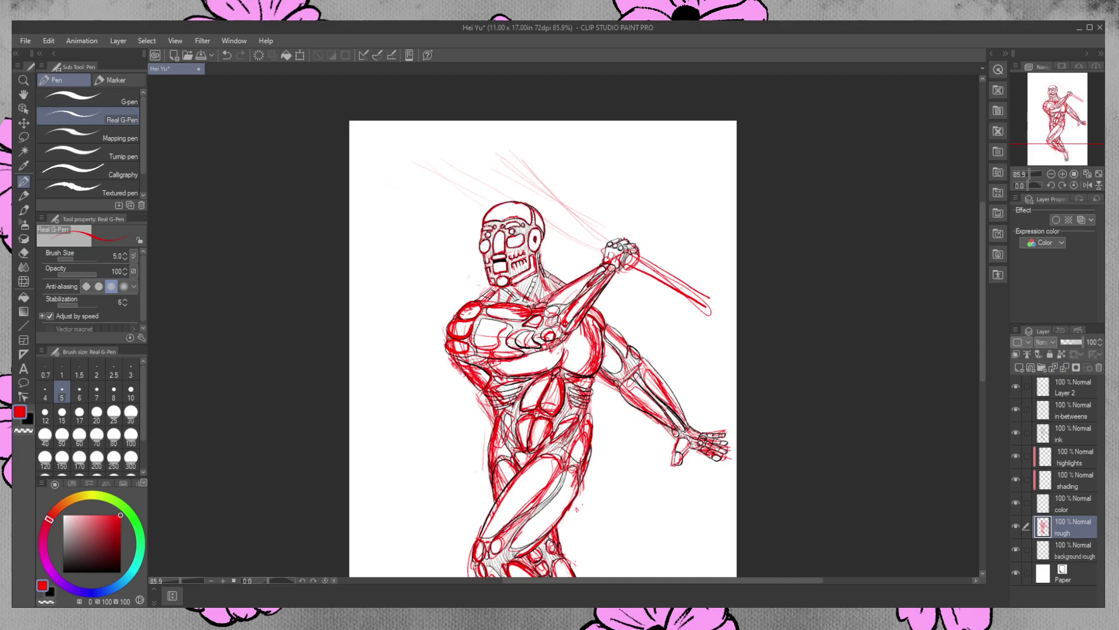
{"action": "left_click_drag", "start_coordinate": [700, 294], "coordinate": [708, 309]}
{"action": "left_click_drag", "start_coordinate": [657, 267], "coordinate": [705, 293]}
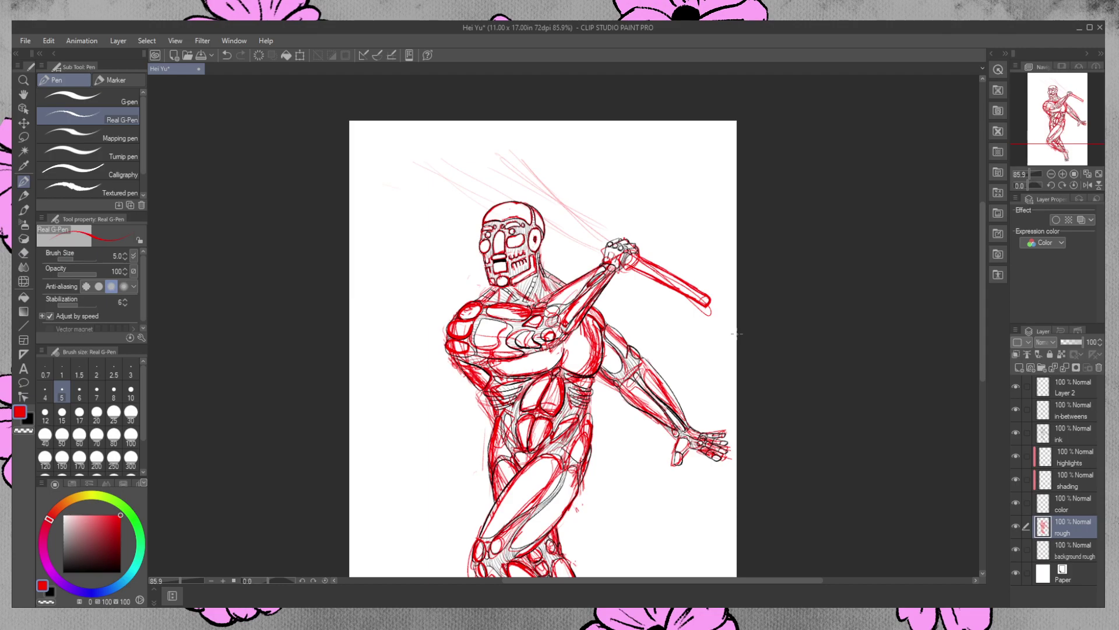
Sketch the weapon's long, widening upper part in red from the fist past the head to a blunt tip at the page's top edge
{"action": "left_click_drag", "start_coordinate": [448, 139], "coordinate": [605, 236]}
{"action": "mouse_move", "coordinate": [541, 197]}
{"action": "left_mouse_down"}
{"action": "mouse_move", "coordinate": [586, 227]}
{"action": "mouse_move", "coordinate": [420, 121]}
{"action": "left_mouse_up"}
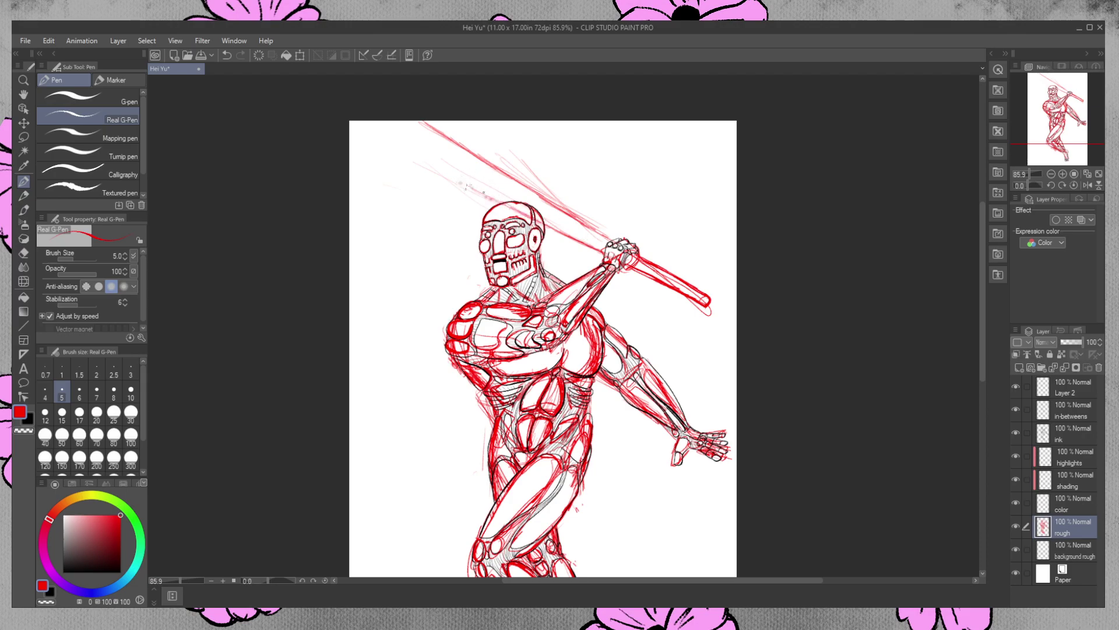
{"action": "mouse_move", "coordinate": [452, 180]}
{"action": "left_mouse_down"}
{"action": "mouse_move", "coordinate": [373, 129]}
{"action": "mouse_move", "coordinate": [463, 190]}
{"action": "left_mouse_up"}
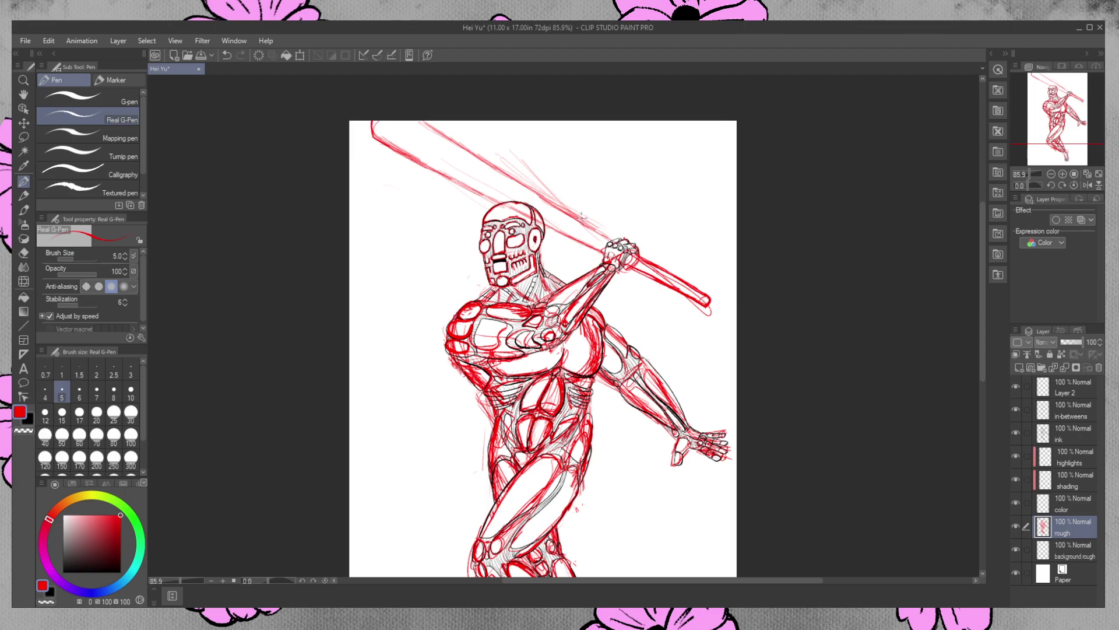
{"action": "left_click_drag", "start_coordinate": [549, 198], "coordinate": [610, 239]}
Lower the rough layer's opacity to 46% and switch the drawing colour to black
{"action": "left_click", "coordinate": [1068, 434]}
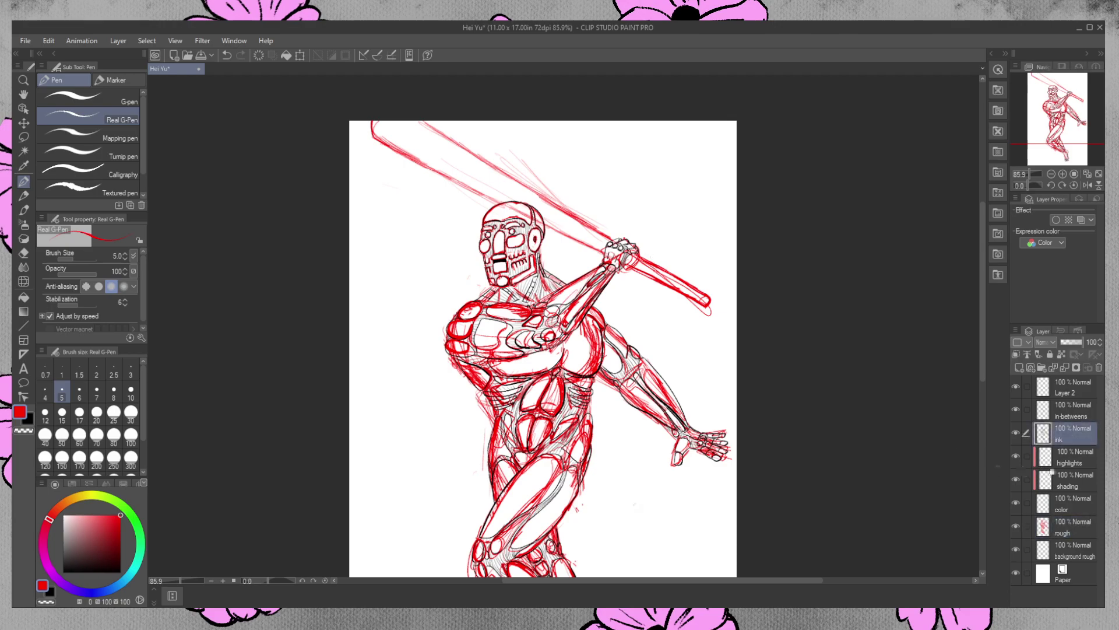
{"action": "left_click", "coordinate": [1067, 503]}
{"action": "left_click", "coordinate": [1062, 523]}
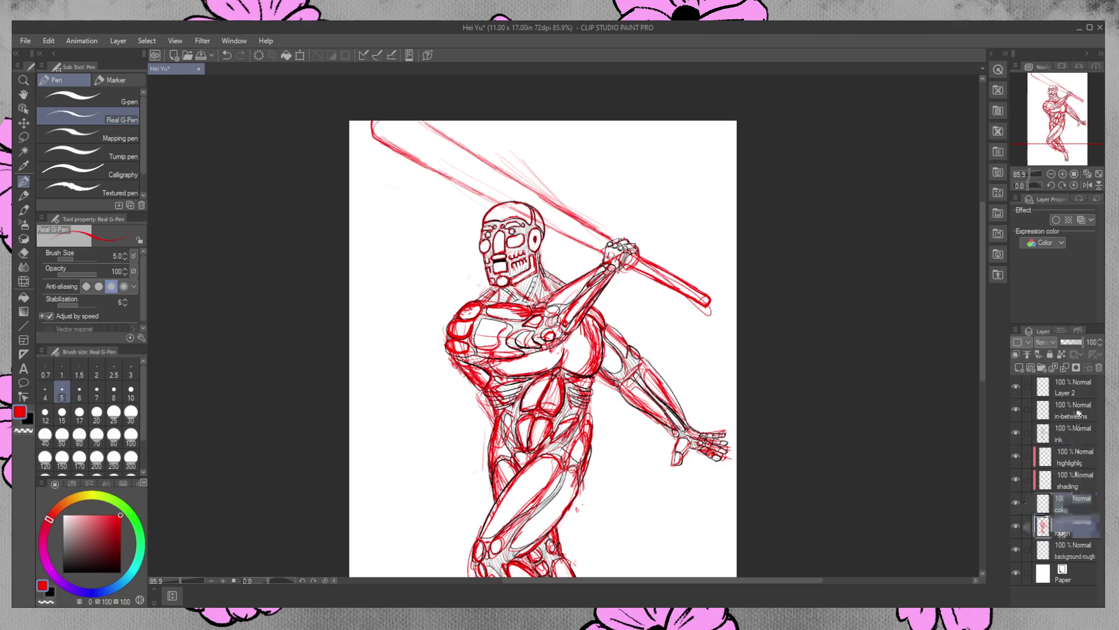
{"action": "left_click", "coordinate": [1072, 341]}
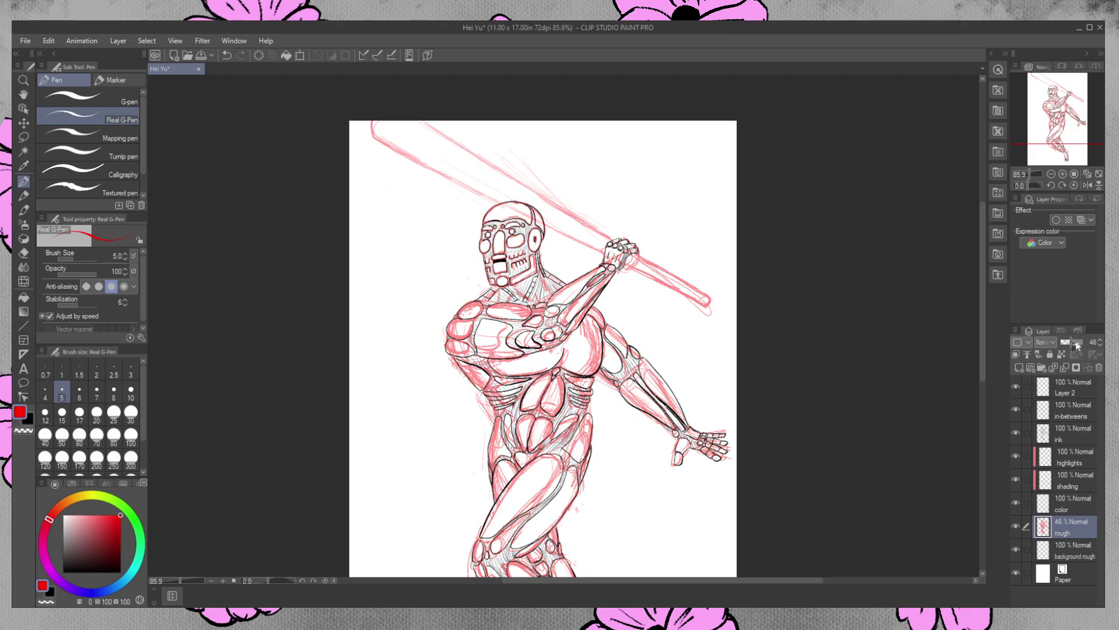
{"action": "left_click", "coordinate": [28, 418]}
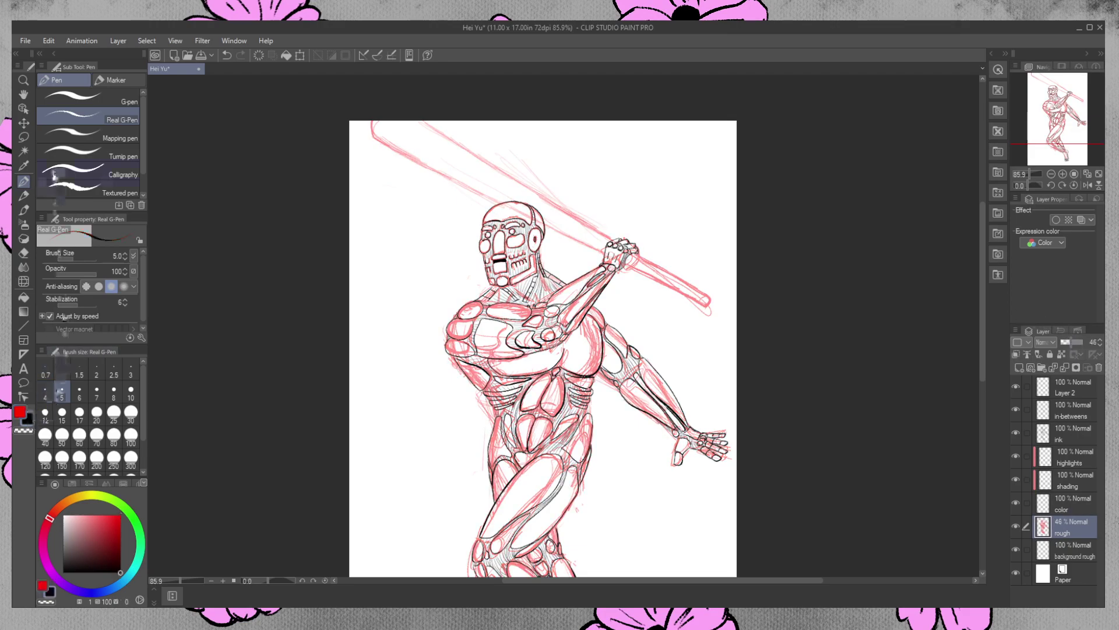
Zoom in on the handle below the fist and make the ink layer active for drawing with the Real G-Pen
{"action": "left_click", "coordinate": [23, 80]}
{"action": "left_click_drag", "start_coordinate": [691, 273], "coordinate": [732, 170]}
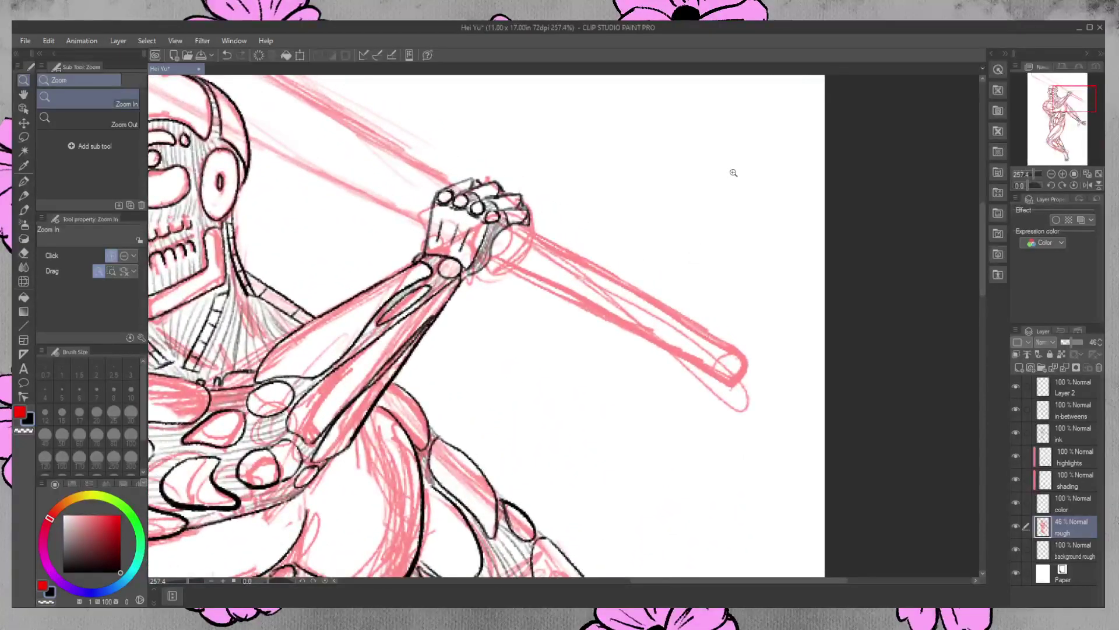
{"action": "left_click", "coordinate": [24, 182]}
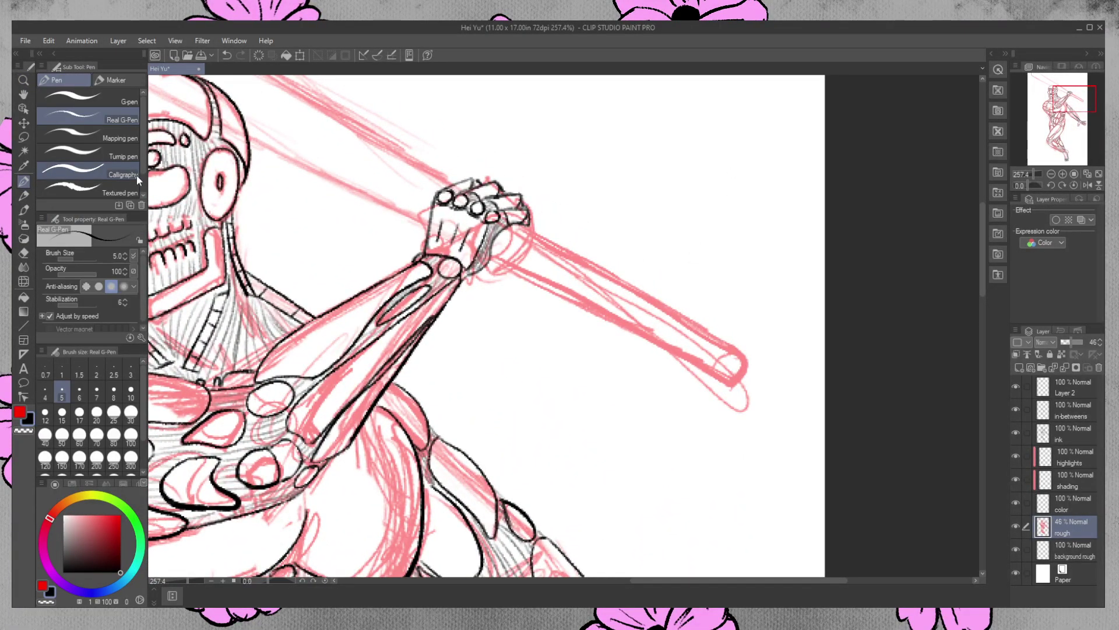
{"action": "left_click_drag", "start_coordinate": [685, 583], "coordinate": [740, 582]}
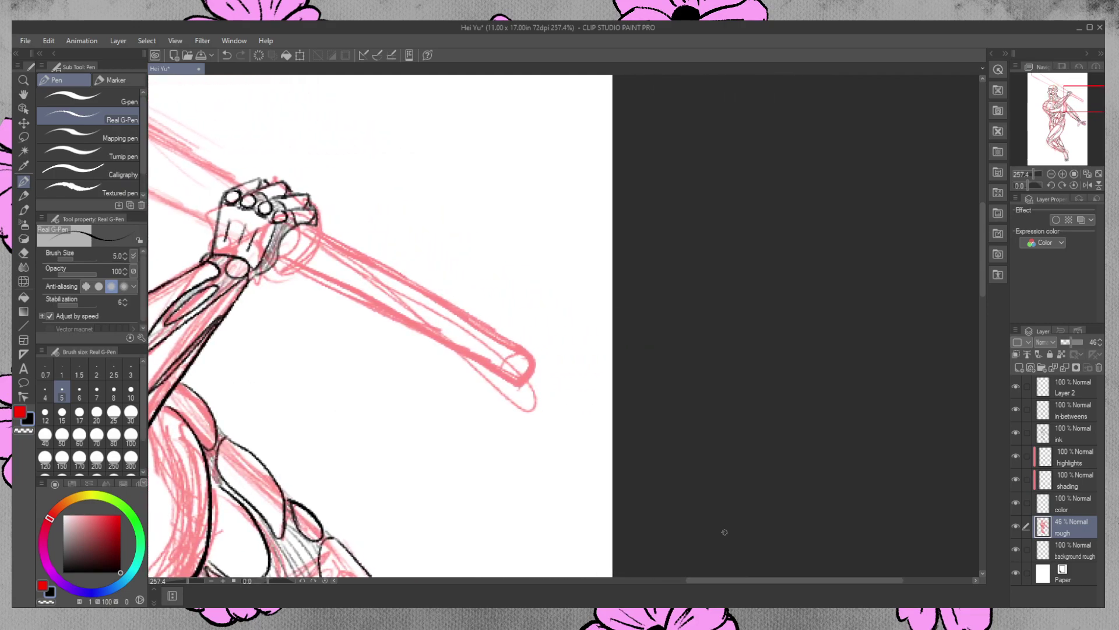
{"action": "left_click_drag", "start_coordinate": [308, 226], "coordinate": [400, 275]}
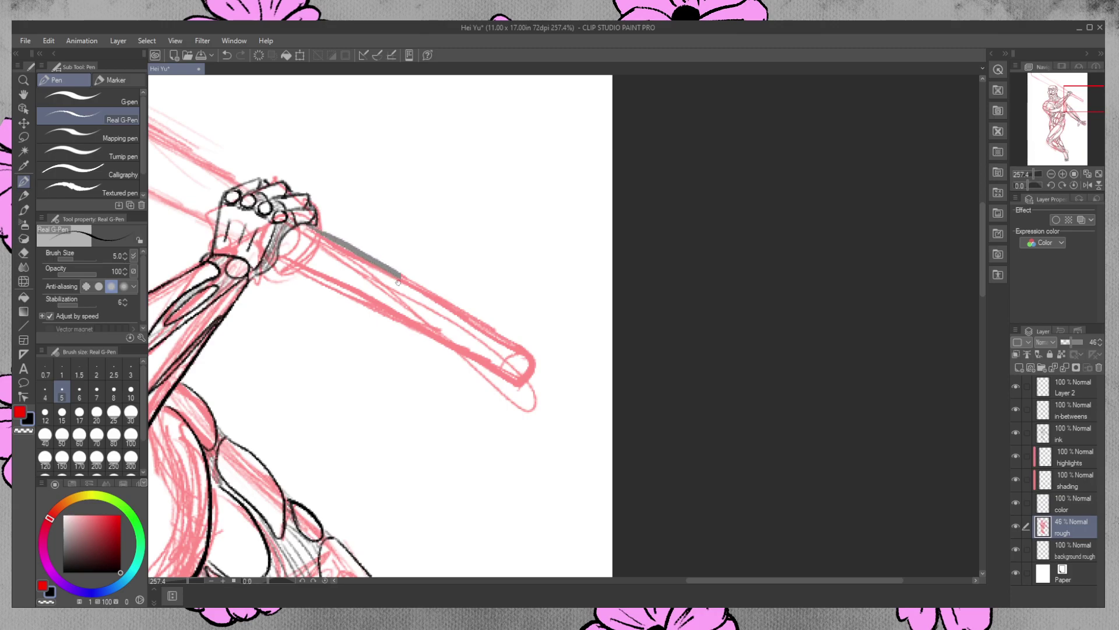
{"action": "key", "text": "ctrl+z"}
{"action": "left_click", "coordinate": [1054, 429]}
Try to ink the handle's upper edge from the fist to the butt in a single straight stroke
{"action": "left_click_drag", "start_coordinate": [315, 229], "coordinate": [531, 348]}
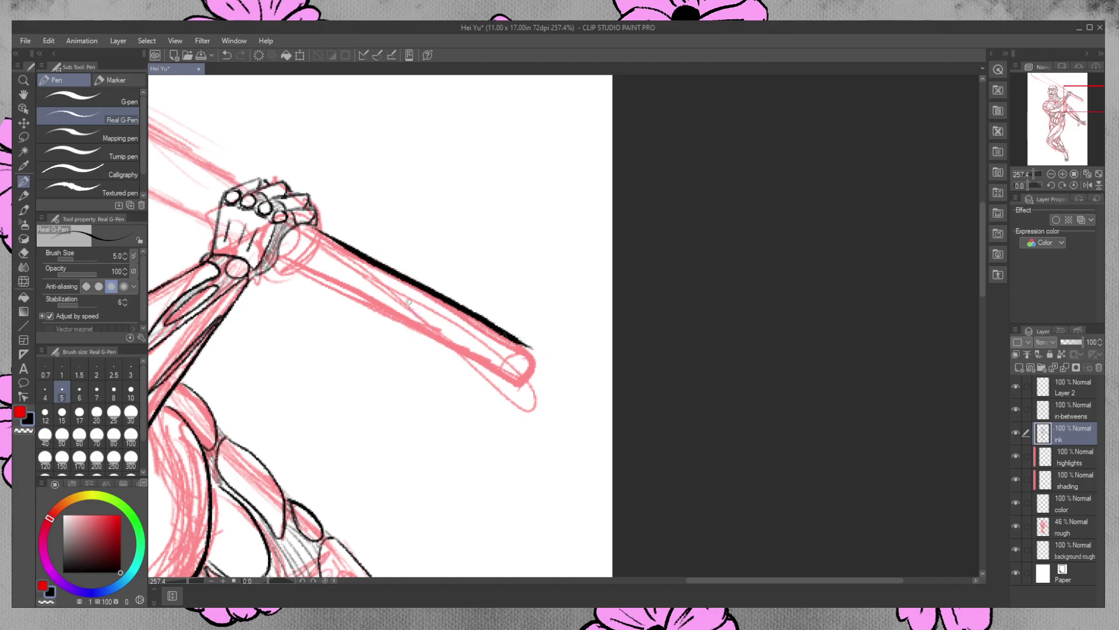
{"action": "key", "text": "ctrl+z"}
{"action": "left_click_drag", "start_coordinate": [314, 228], "coordinate": [545, 367]}
{"action": "key", "text": "ctrl+z"}
{"action": "left_click_drag", "start_coordinate": [318, 230], "coordinate": [557, 357]}
{"action": "key", "text": "ctrl+z"}
{"action": "left_click_drag", "start_coordinate": [320, 227], "coordinate": [531, 347]}
{"action": "key", "text": "ctrl+z"}
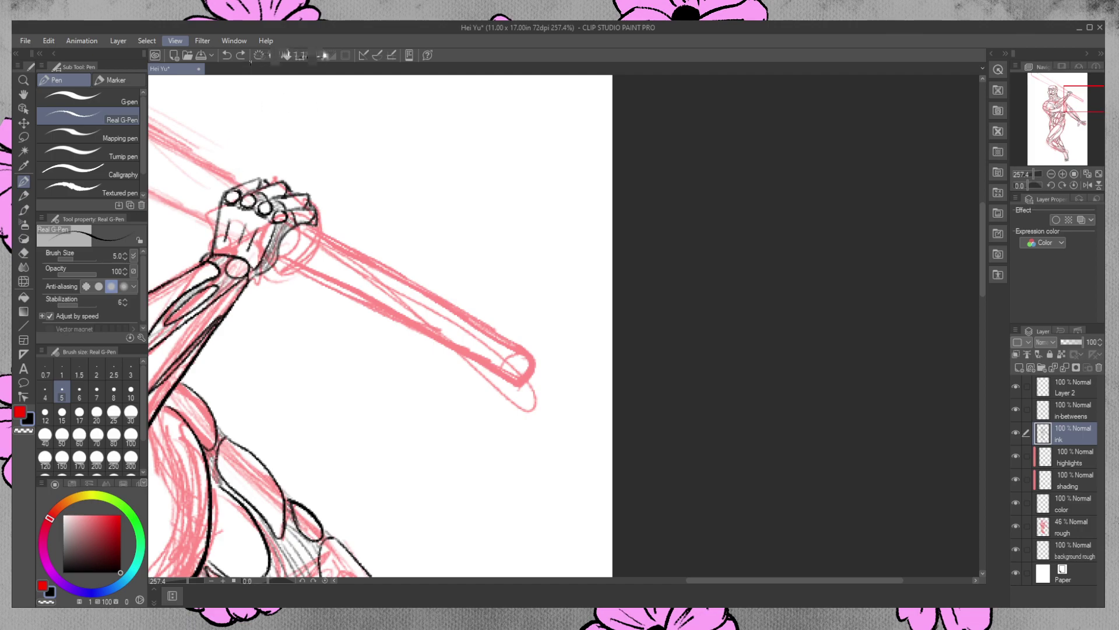
Rotate the canvas 90° and ink the handle's finger-side edge from the fist to just past the butt
{"action": "left_click", "coordinate": [379, 86]}
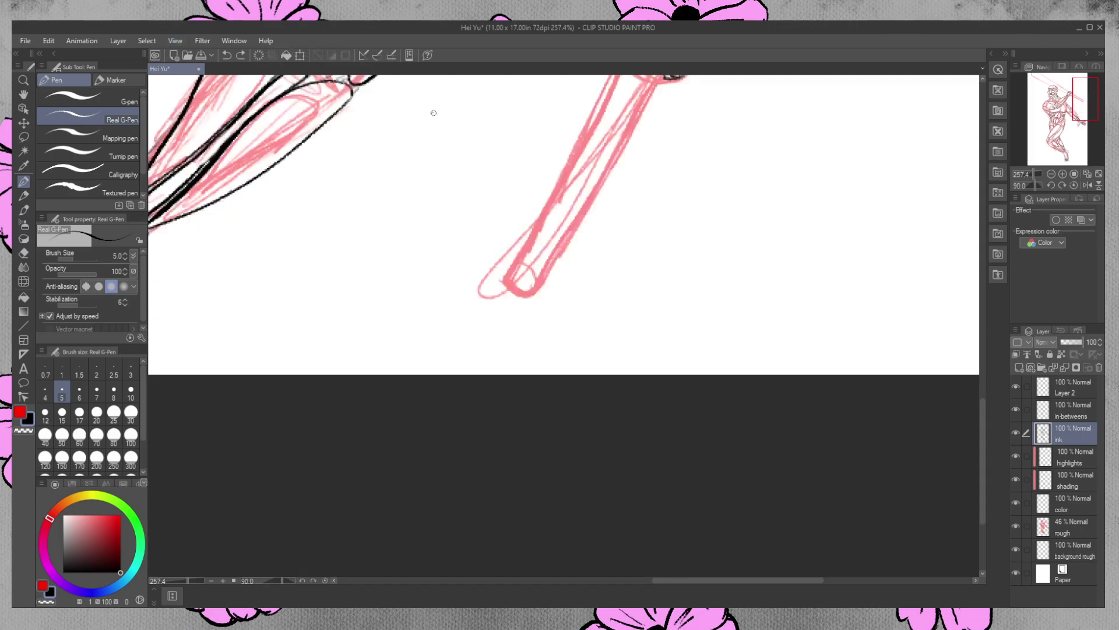
{"action": "scroll", "coordinate": [434, 112], "scroll_direction": "up", "scroll_amount": 5}
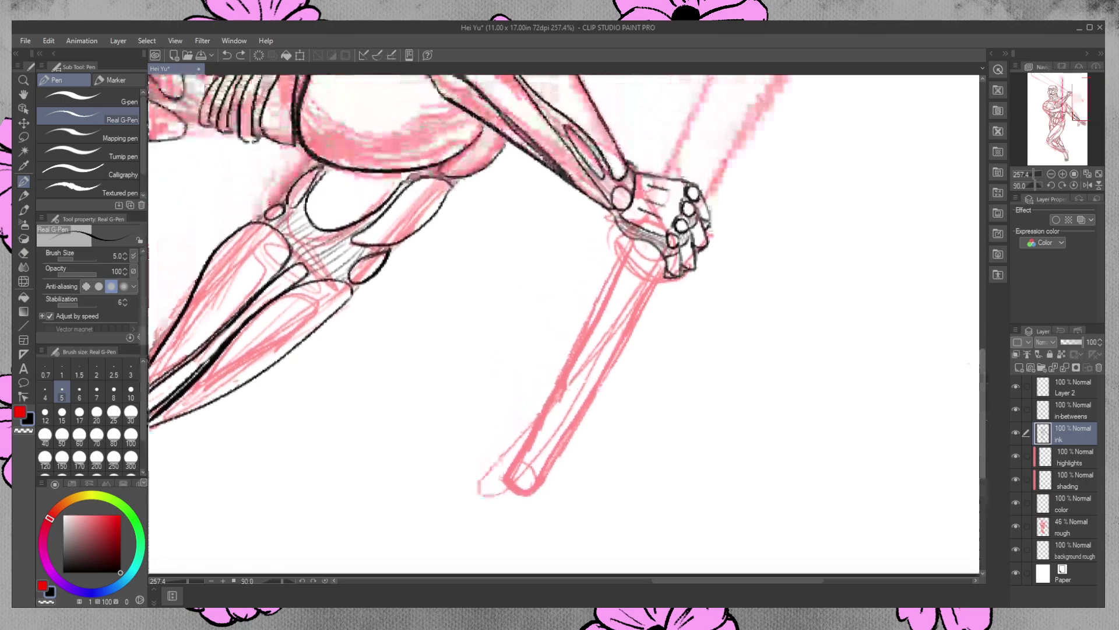
{"action": "left_click_drag", "start_coordinate": [664, 269], "coordinate": [513, 533]}
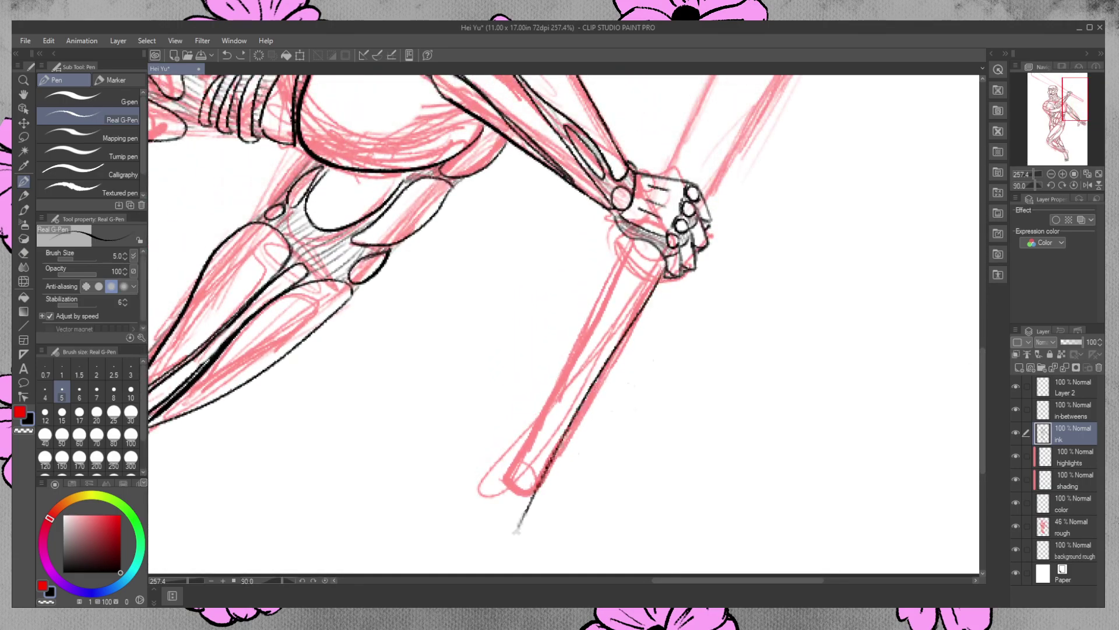
{"action": "key", "text": "ctrl+z"}
{"action": "left_click_drag", "start_coordinate": [665, 267], "coordinate": [513, 542]}
{"action": "key", "text": "ctrl+z"}
{"action": "left_click_drag", "start_coordinate": [662, 274], "coordinate": [517, 540]}
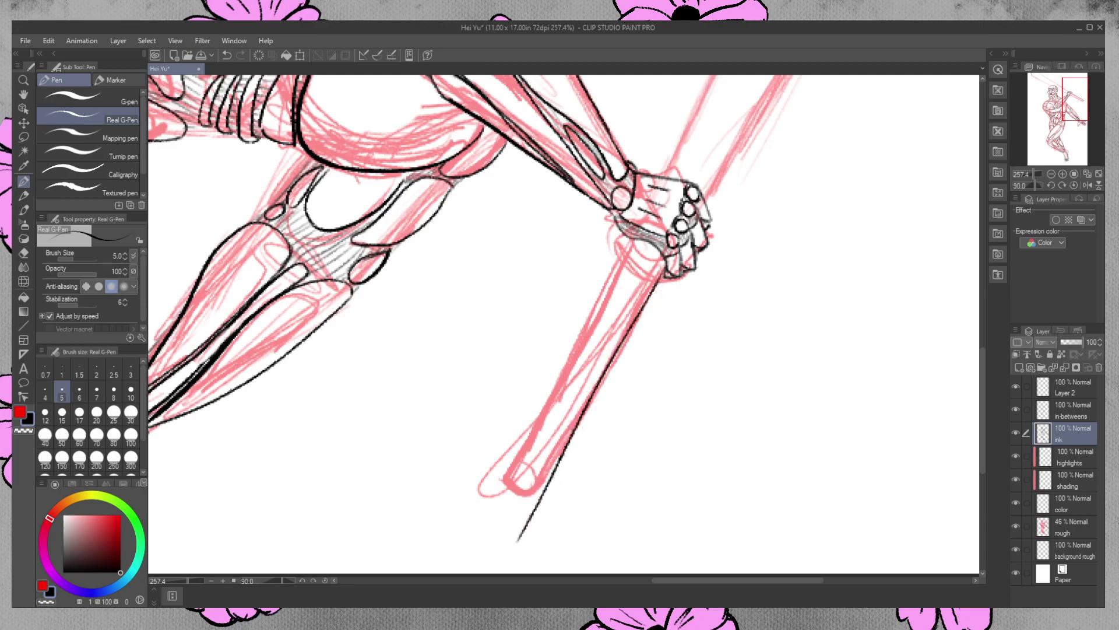
Ink the handle's wrist-side edge in one long stroke and close the butt with a rounded cap
{"action": "left_click_drag", "start_coordinate": [628, 243], "coordinate": [465, 554]}
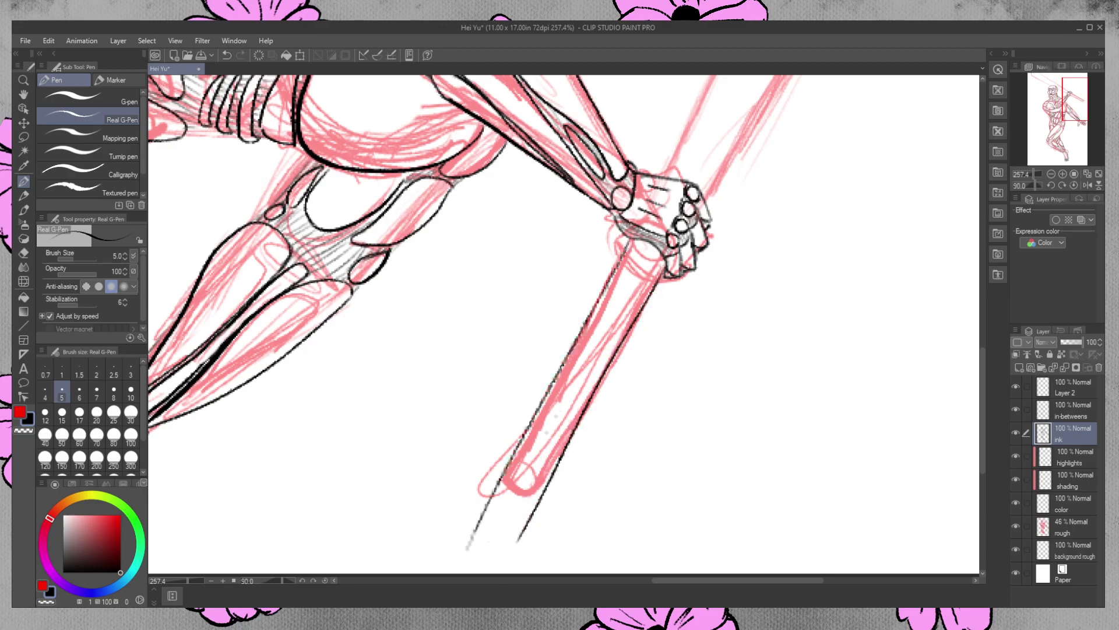
{"action": "key", "text": "ctrl+z"}
{"action": "left_click_drag", "start_coordinate": [631, 237], "coordinate": [457, 571]}
{"action": "key", "text": "ctrl+z"}
{"action": "key", "text": "ctrl+z"}
{"action": "key", "text": "ctrl+z"}
{"action": "key", "text": "ctrl+z"}
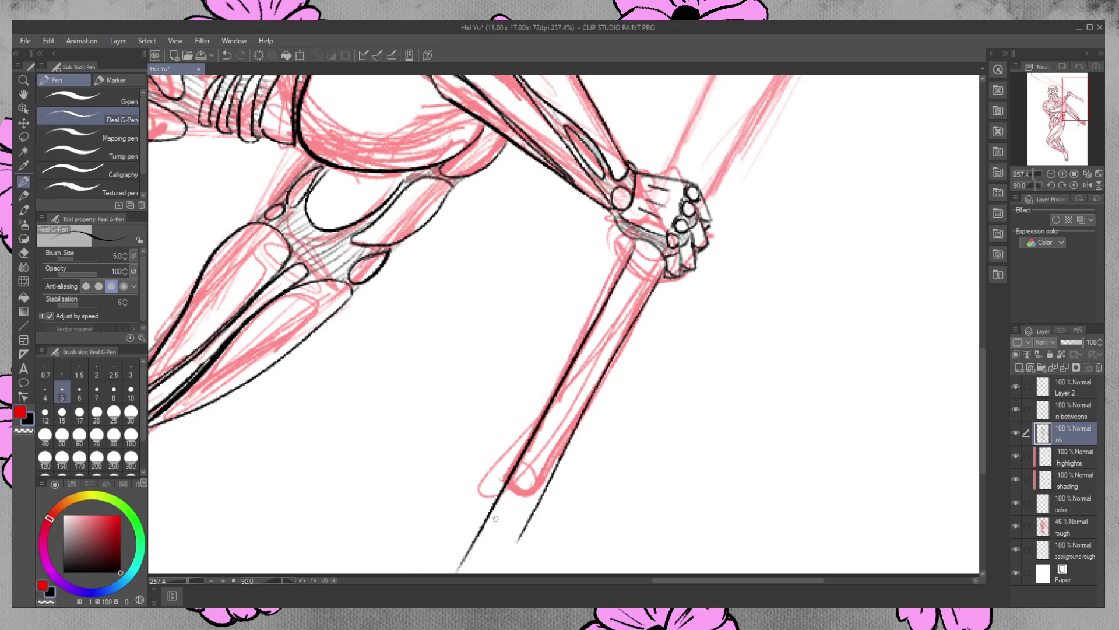
{"action": "mouse_move", "coordinate": [512, 485]}
{"action": "left_mouse_down"}
{"action": "mouse_move", "coordinate": [530, 499]}
{"action": "mouse_move", "coordinate": [544, 494]}
{"action": "left_mouse_up"}
Erase the lines overshooting the handle's butt with the Hard eraser at size 20, and extend the wrist-side edge up to the fist with the Real G-Pen
{"action": "left_click", "coordinate": [23, 252]}
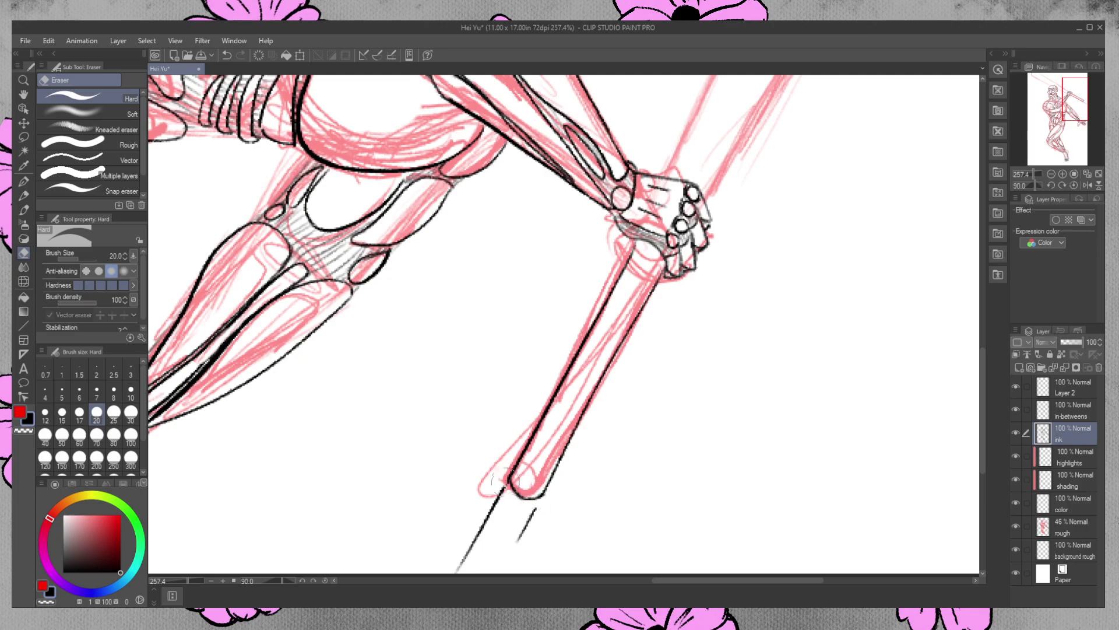
{"action": "mouse_move", "coordinate": [501, 483]}
{"action": "left_mouse_down"}
{"action": "mouse_move", "coordinate": [532, 519]}
{"action": "mouse_move", "coordinate": [525, 532]}
{"action": "mouse_move", "coordinate": [477, 530]}
{"action": "mouse_move", "coordinate": [466, 551]}
{"action": "left_mouse_up"}
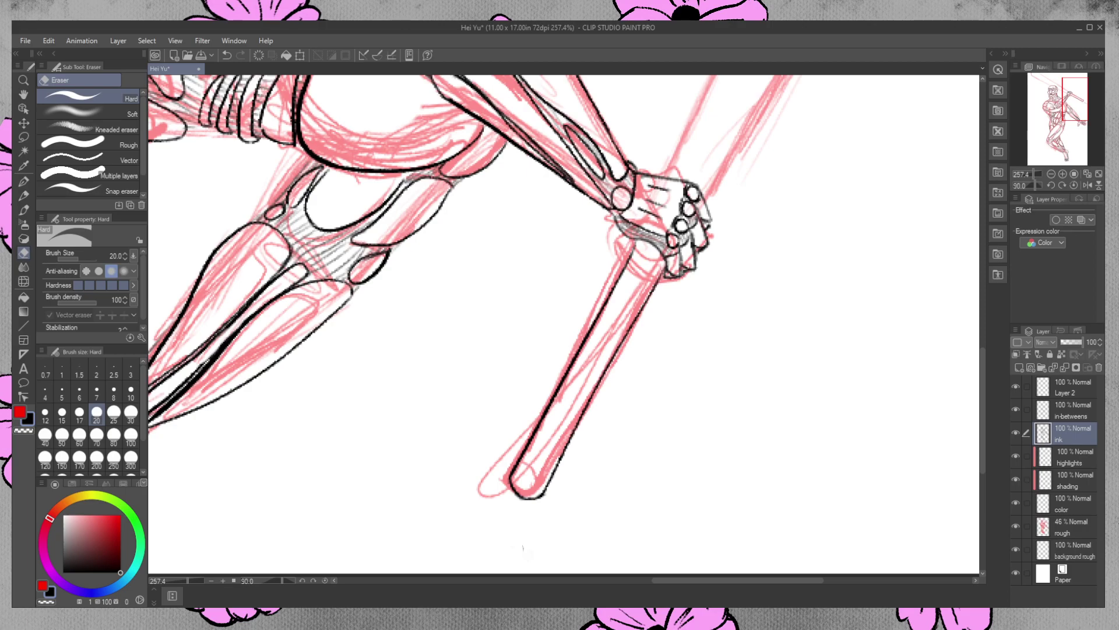
{"action": "scroll", "coordinate": [981, 411], "scroll_direction": "up", "scroll_amount": 3}
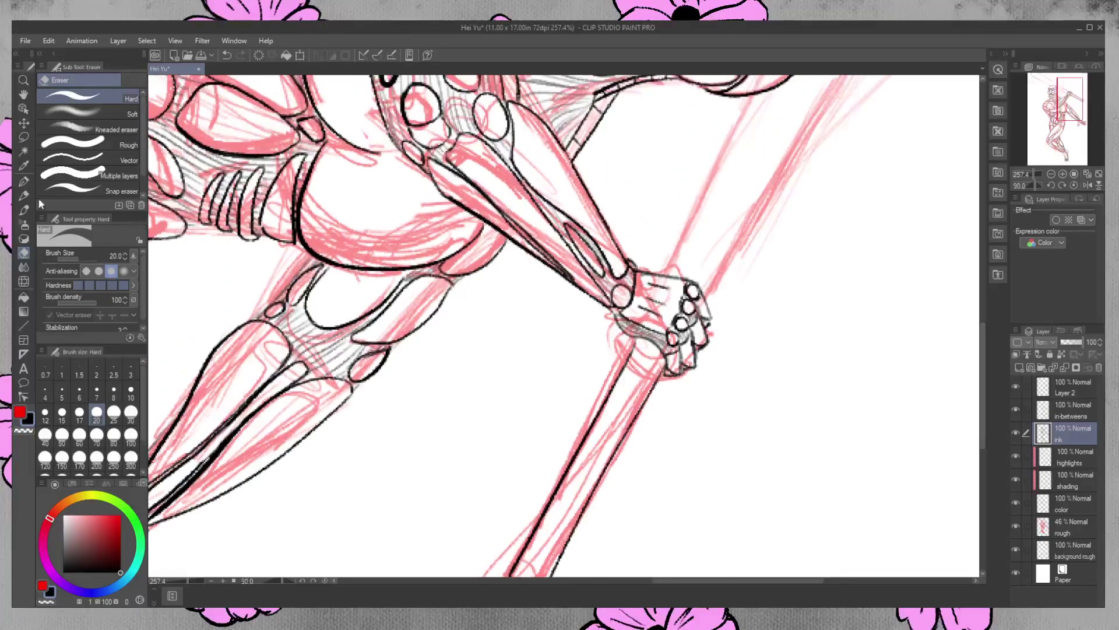
{"action": "left_click", "coordinate": [24, 182]}
{"action": "mouse_move", "coordinate": [637, 339]}
{"action": "left_mouse_down"}
{"action": "mouse_move", "coordinate": [623, 368]}
{"action": "mouse_move", "coordinate": [646, 398]}
{"action": "left_mouse_up"}
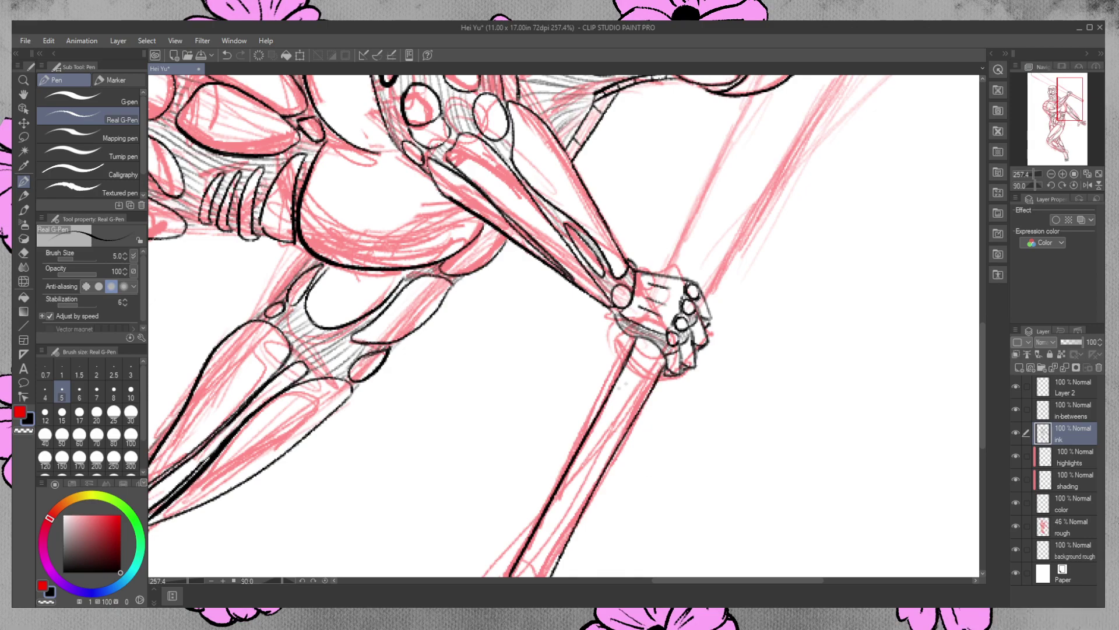
Bring the weapon's whole upper part into view and add a new layer between the highlights and ink layers
{"action": "left_click_drag", "start_coordinate": [984, 397], "coordinate": [993, 332]}
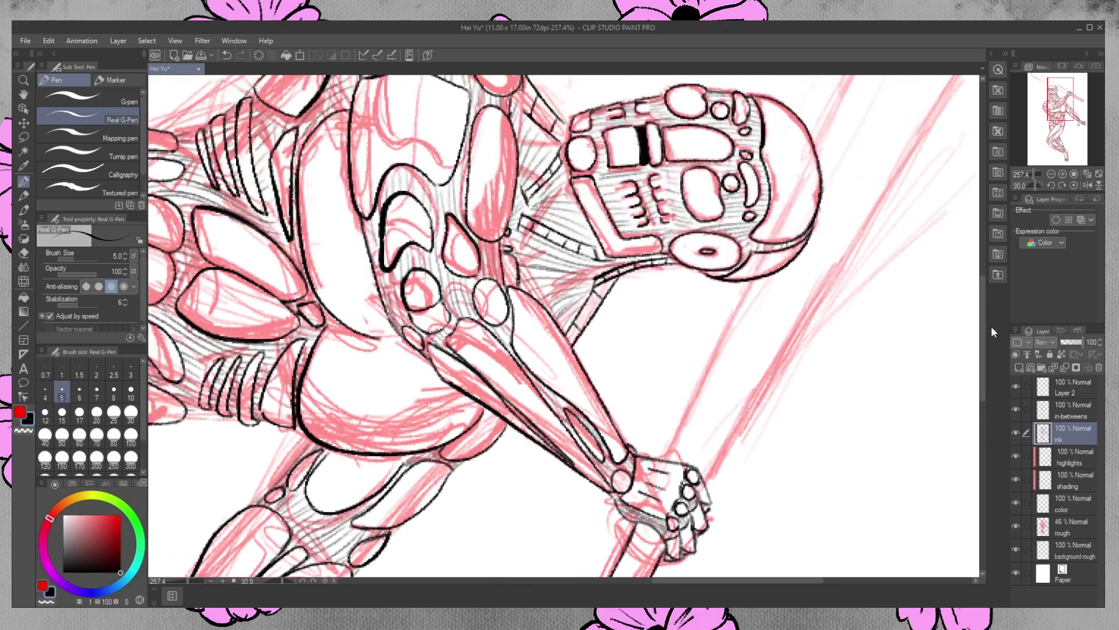
{"action": "left_click", "coordinate": [24, 80]}
{"action": "left_click_drag", "start_coordinate": [657, 343], "coordinate": [641, 327]}
{"action": "left_click_drag", "start_coordinate": [742, 366], "coordinate": [735, 362]}
{"action": "left_click_drag", "start_coordinate": [733, 580], "coordinate": [770, 581]}
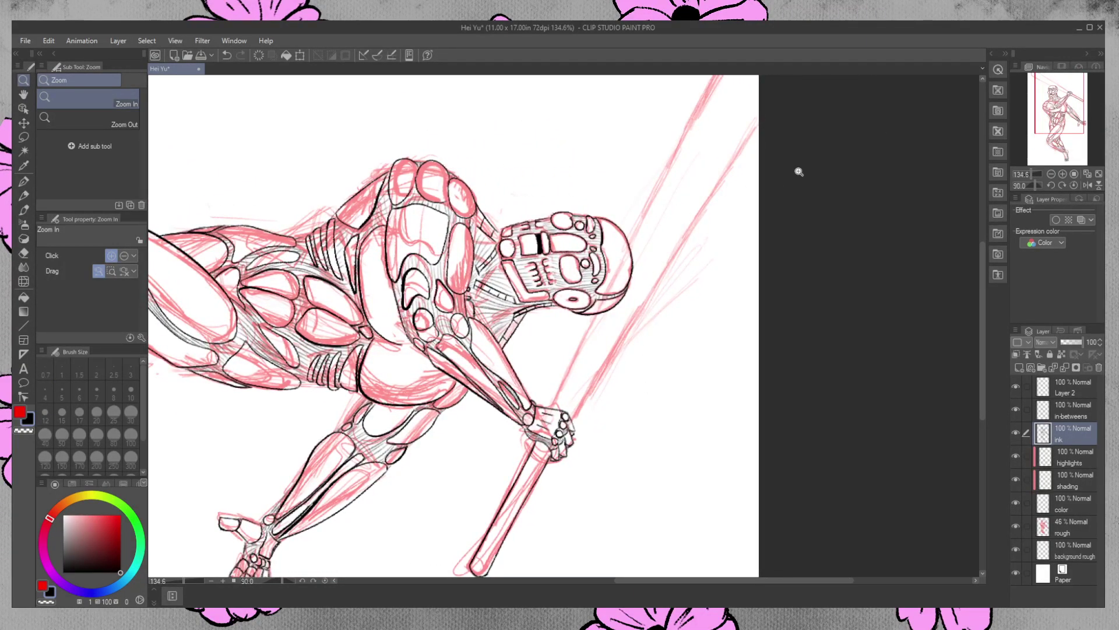
{"action": "left_click_drag", "start_coordinate": [983, 319], "coordinate": [986, 305]}
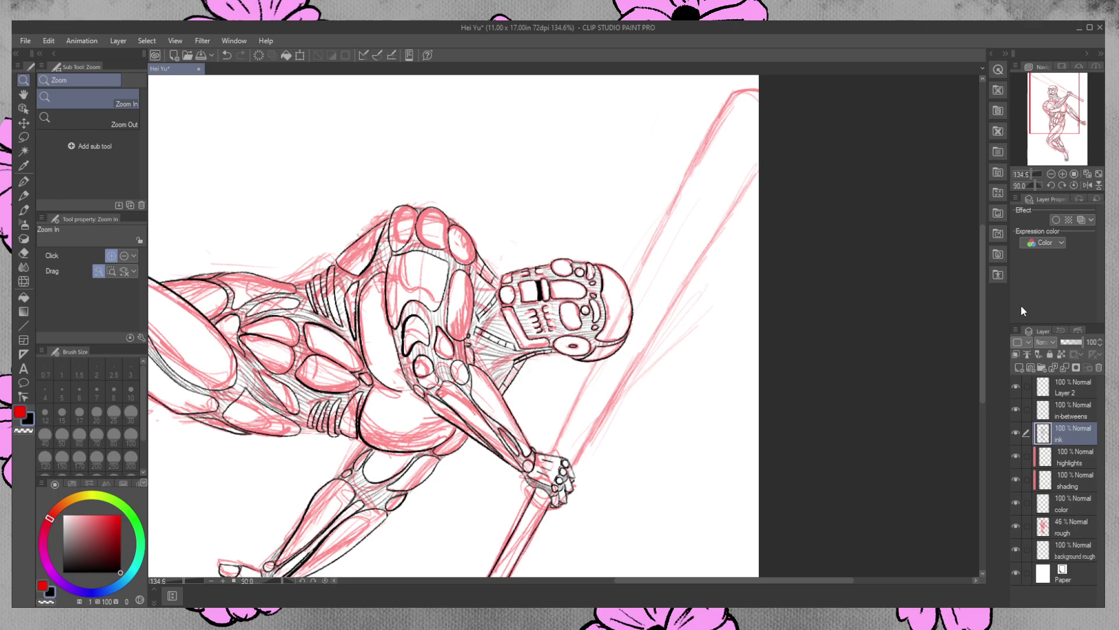
{"action": "left_click", "coordinate": [1062, 457]}
{"action": "left_click", "coordinate": [1023, 367]}
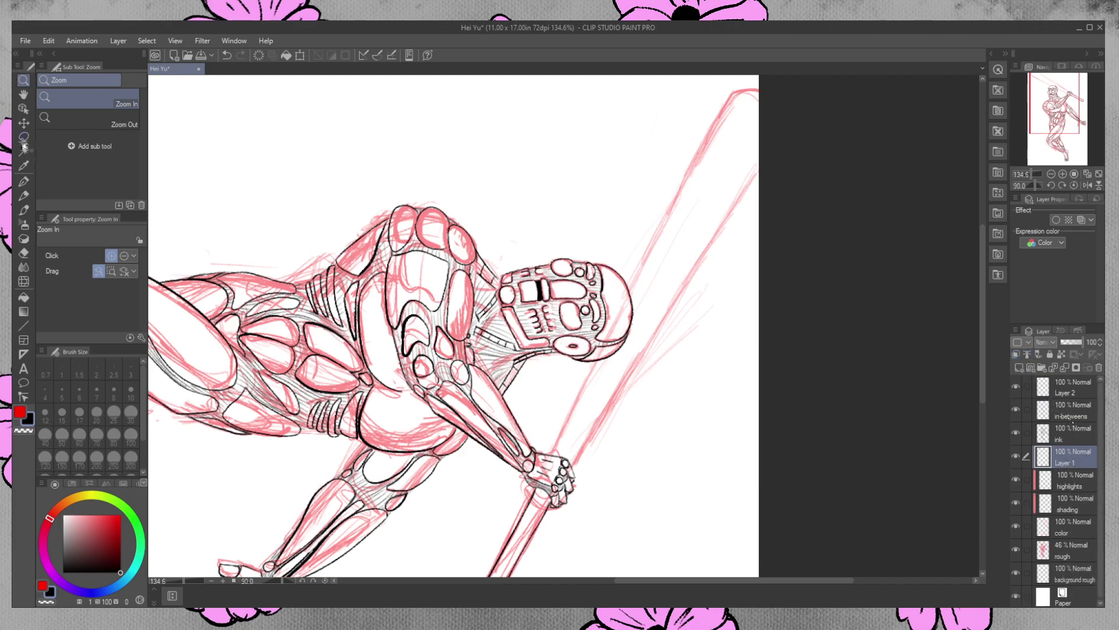
Ink the weapon's head-side edge on the new layer with the Real G-Pen, running straight from the fist across the head to the tip
{"action": "left_click", "coordinate": [24, 181]}
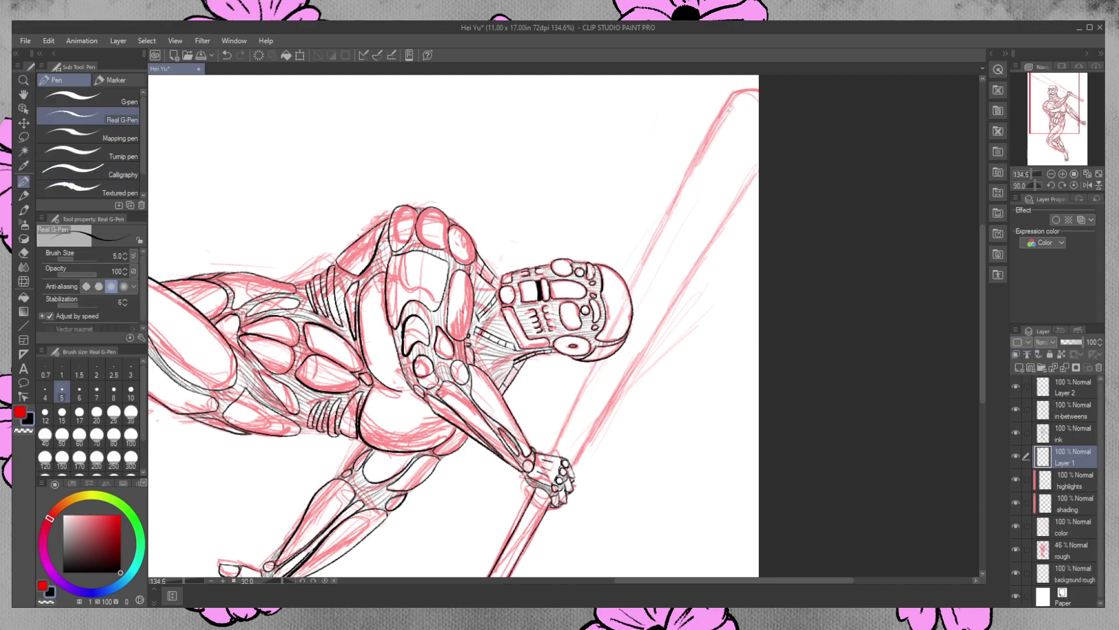
{"action": "left_click_drag", "start_coordinate": [730, 94], "coordinate": [514, 506]}
{"action": "key", "text": "ctrl+z"}
{"action": "left_click_drag", "start_coordinate": [552, 455], "coordinate": [748, 76]}
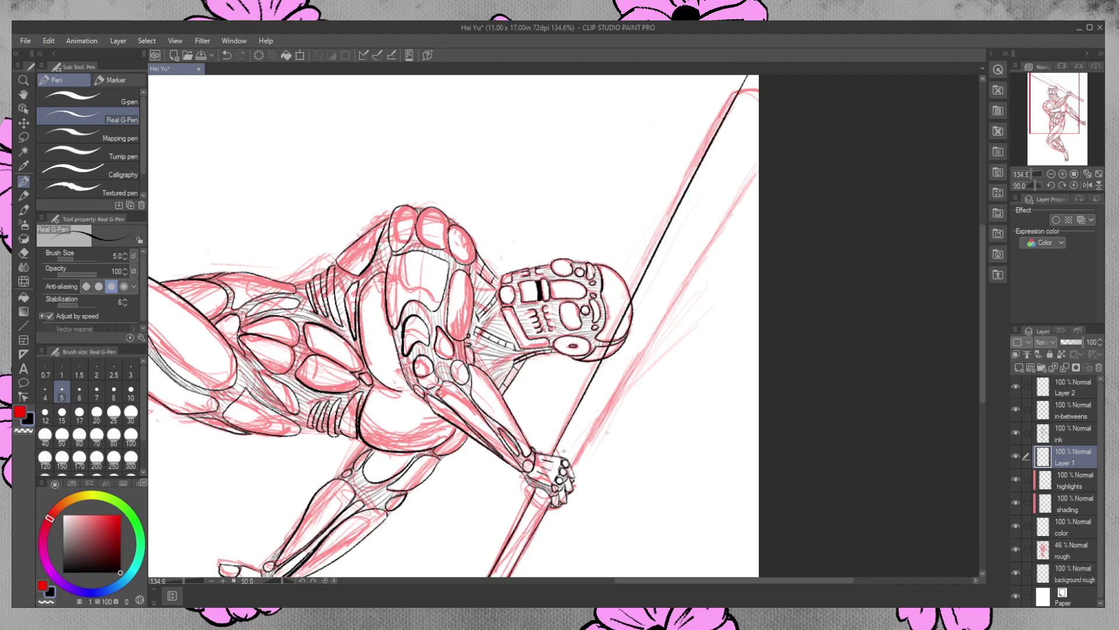
Ink the weapon's outer edge in one straight stroke from the knuckles to the page edge, and switch to the Hard eraser at size 20
{"action": "left_click_drag", "start_coordinate": [573, 469], "coordinate": [759, 191]}
{"action": "key", "text": "ctrl+z"}
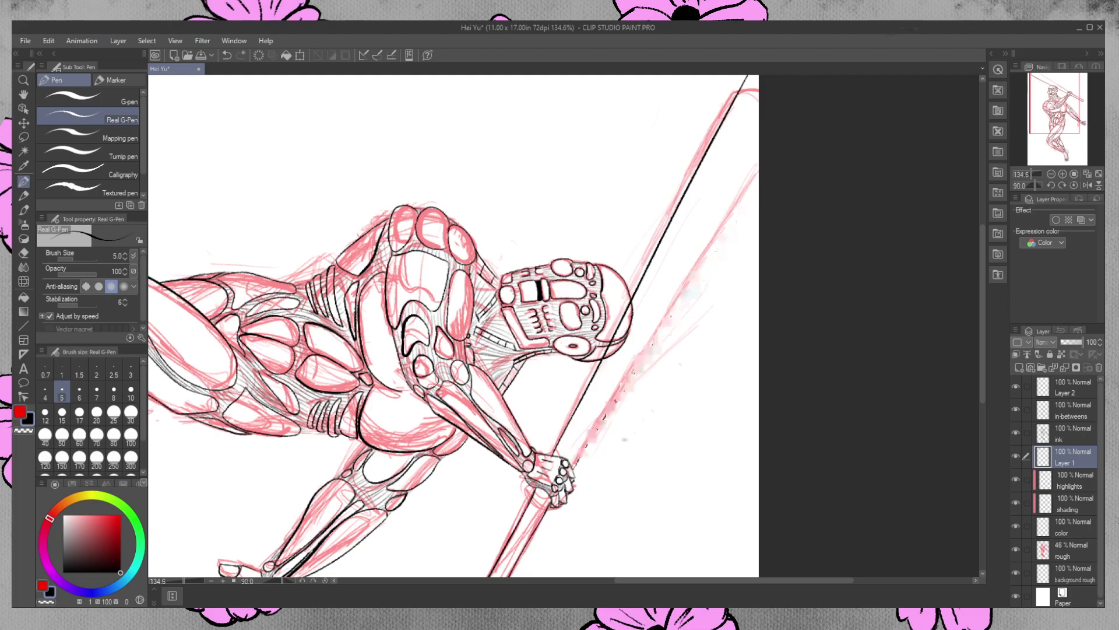
{"action": "left_click_drag", "start_coordinate": [573, 466], "coordinate": [758, 161]}
{"action": "key", "text": "ctrl+z"}
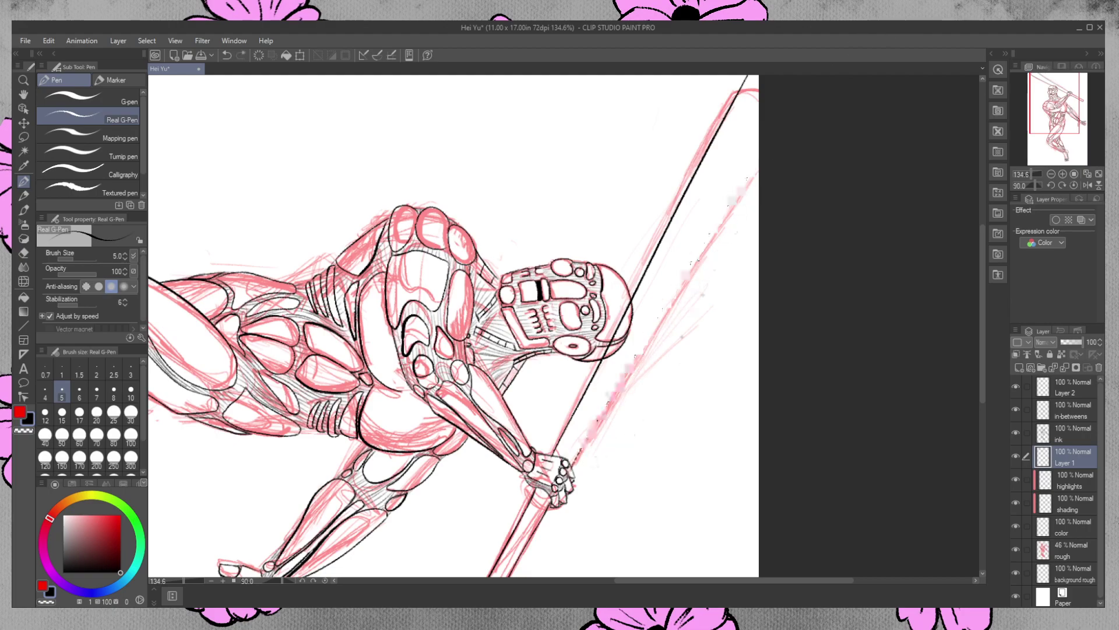
{"action": "left_click_drag", "start_coordinate": [571, 469], "coordinate": [759, 163]}
{"action": "key", "text": "ctrl+z"}
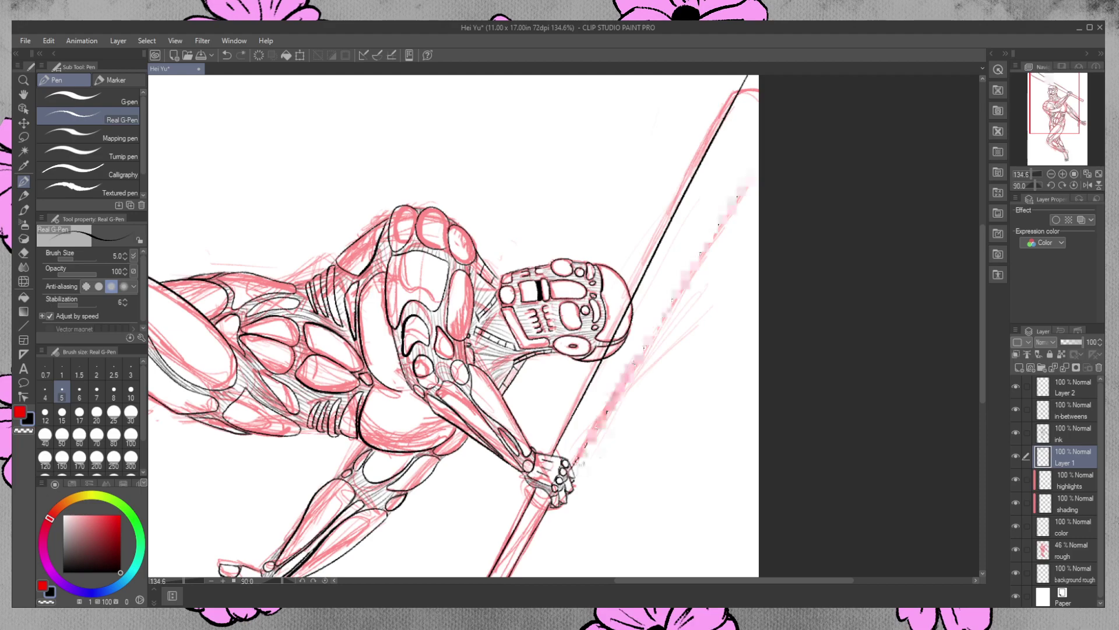
{"action": "left_click_drag", "start_coordinate": [573, 466], "coordinate": [759, 186]}
{"action": "key", "text": "ctrl+z"}
{"action": "left_click_drag", "start_coordinate": [570, 469], "coordinate": [770, 163]}
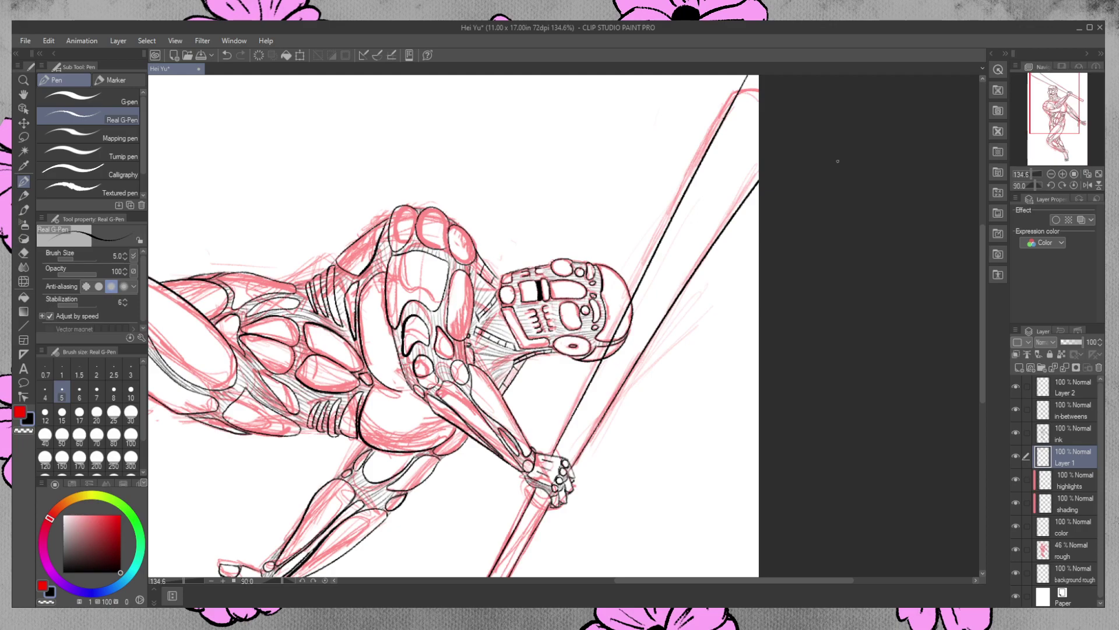
{"action": "left_click", "coordinate": [24, 253]}
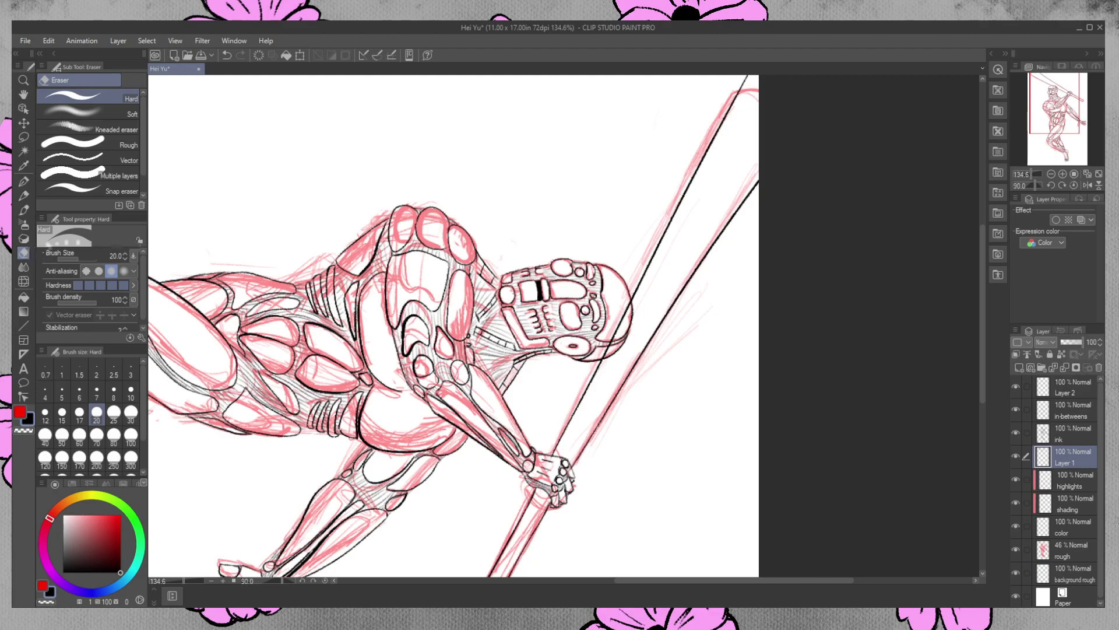
Erase the weapon's head-side edge where it crosses the head, and remove its overshoot beyond the tip at the page corner
{"action": "left_click_drag", "start_coordinate": [629, 310], "coordinate": [608, 354]}
{"action": "left_click_drag", "start_coordinate": [984, 309], "coordinate": [984, 267]}
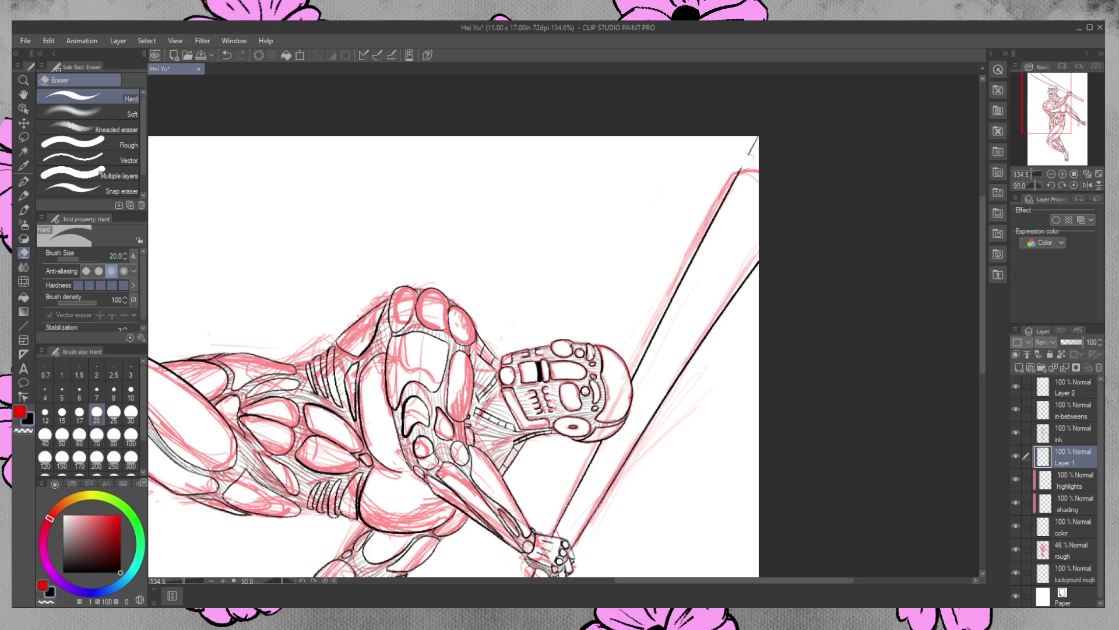
{"action": "left_click_drag", "start_coordinate": [749, 155], "coordinate": [764, 129]}
Ink a short curved end from the page edge across the weapon's tip with the Real G-Pen, redoing the stroke until it fits
{"action": "left_click", "coordinate": [24, 182]}
{"action": "mouse_move", "coordinate": [739, 173]}
{"action": "left_mouse_down"}
{"action": "mouse_move", "coordinate": [761, 169]}
{"action": "mouse_move", "coordinate": [621, 219]}
{"action": "left_mouse_up"}
{"action": "key", "text": "ctrl+z"}
{"action": "key", "text": "ctrl+z"}
{"action": "left_click_drag", "start_coordinate": [758, 170], "coordinate": [657, 226]}
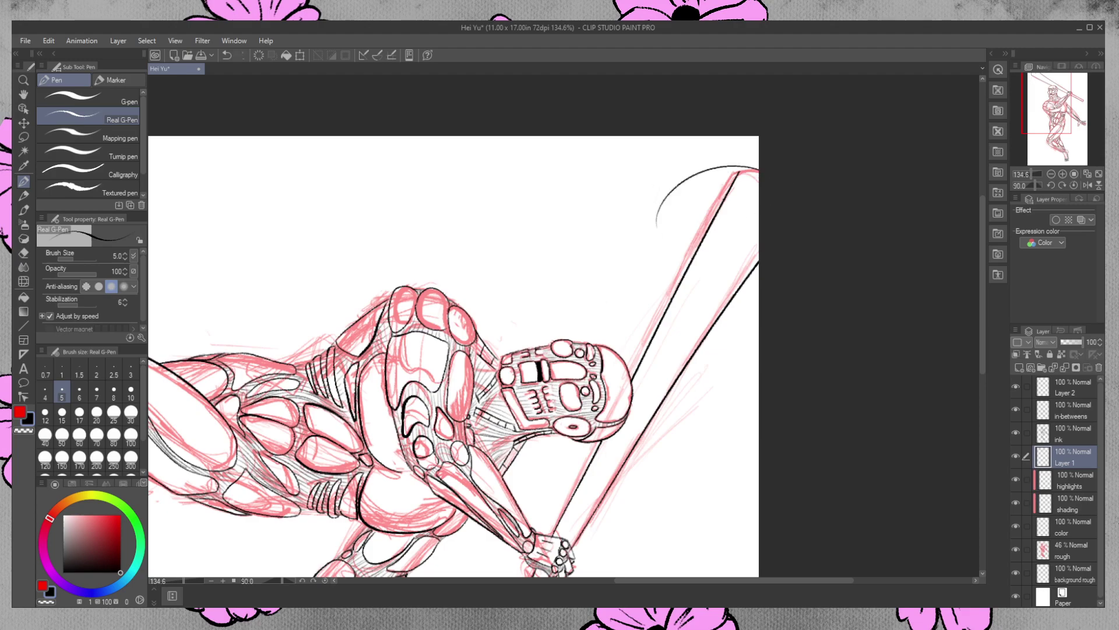
{"action": "key", "text": "ctrl+z"}
{"action": "left_click_drag", "start_coordinate": [758, 170], "coordinate": [658, 220]}
{"action": "key", "text": "ctrl+z"}
{"action": "left_click_drag", "start_coordinate": [758, 171], "coordinate": [706, 207]}
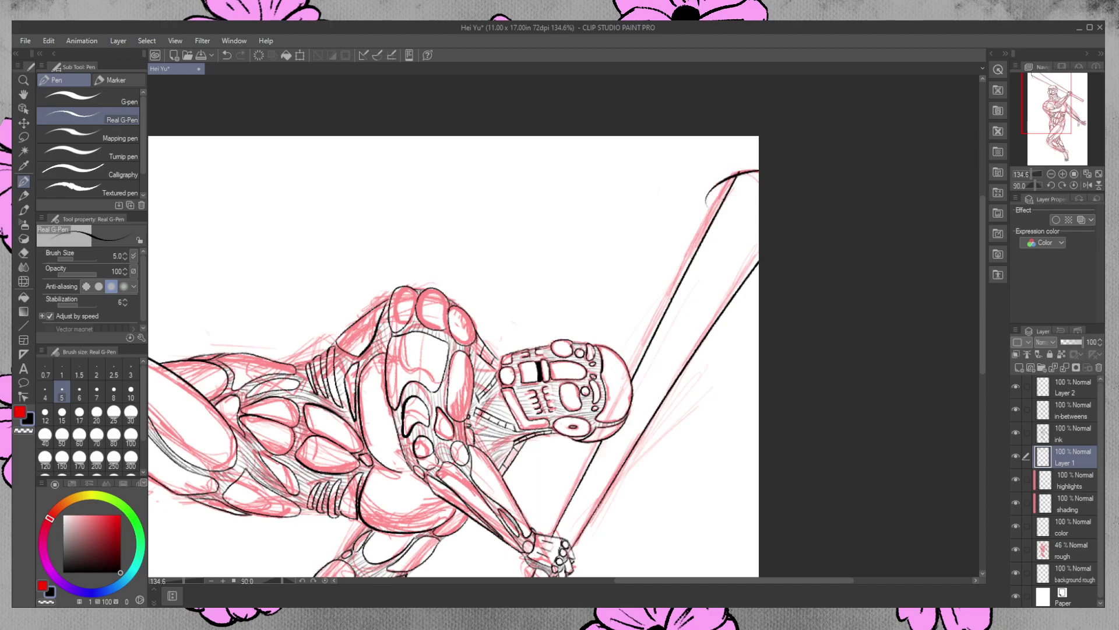
Erase the part of the tip's curve overshooting the head-side edge with the Hard eraser at size 20, and hide the rough layer
{"action": "left_click", "coordinate": [23, 251]}
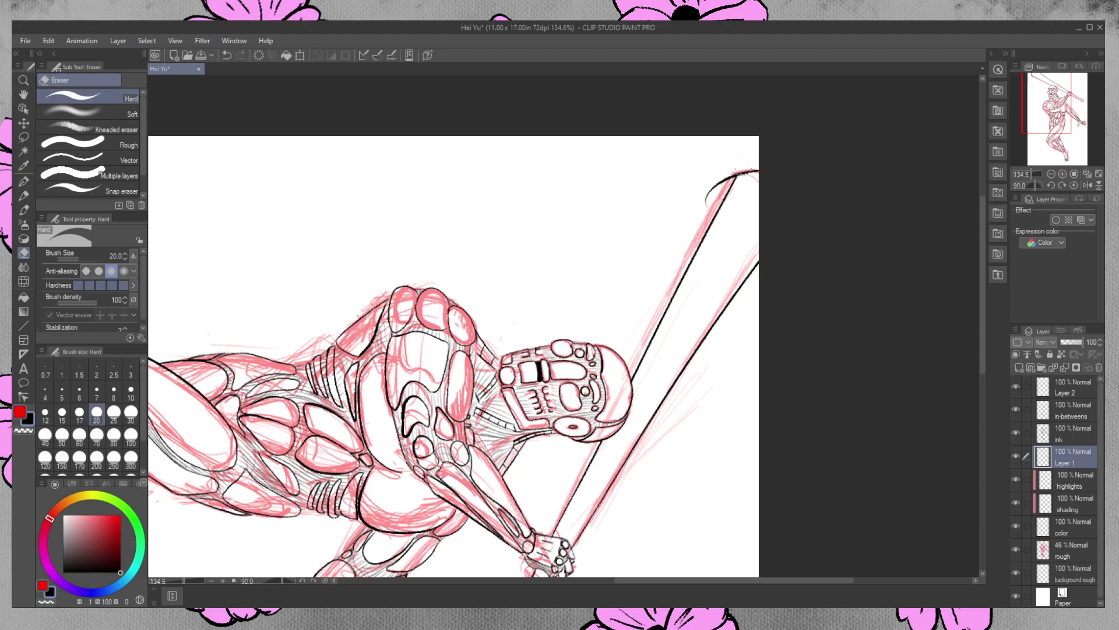
{"action": "mouse_move", "coordinate": [736, 170]}
{"action": "left_mouse_down"}
{"action": "mouse_move", "coordinate": [703, 195]}
{"action": "mouse_move", "coordinate": [707, 208]}
{"action": "left_mouse_up"}
{"action": "left_click_drag", "start_coordinate": [738, 175], "coordinate": [746, 168]}
{"action": "left_click_drag", "start_coordinate": [786, 581], "coordinate": [824, 580]}
{"action": "left_click_drag", "start_coordinate": [983, 336], "coordinate": [983, 365]}
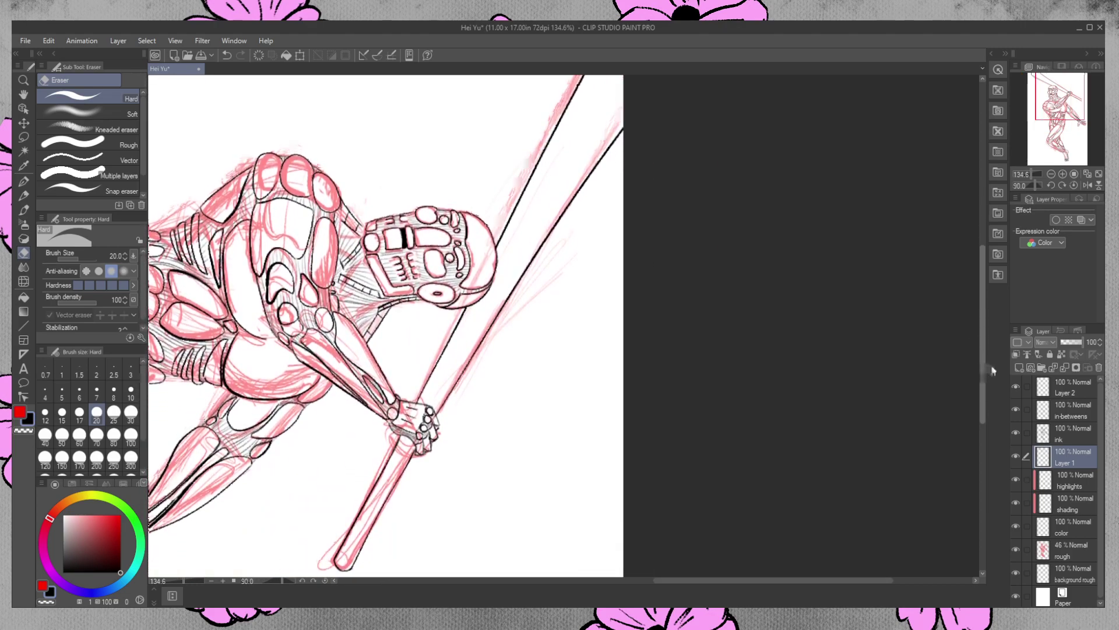
{"action": "left_click", "coordinate": [1016, 549]}
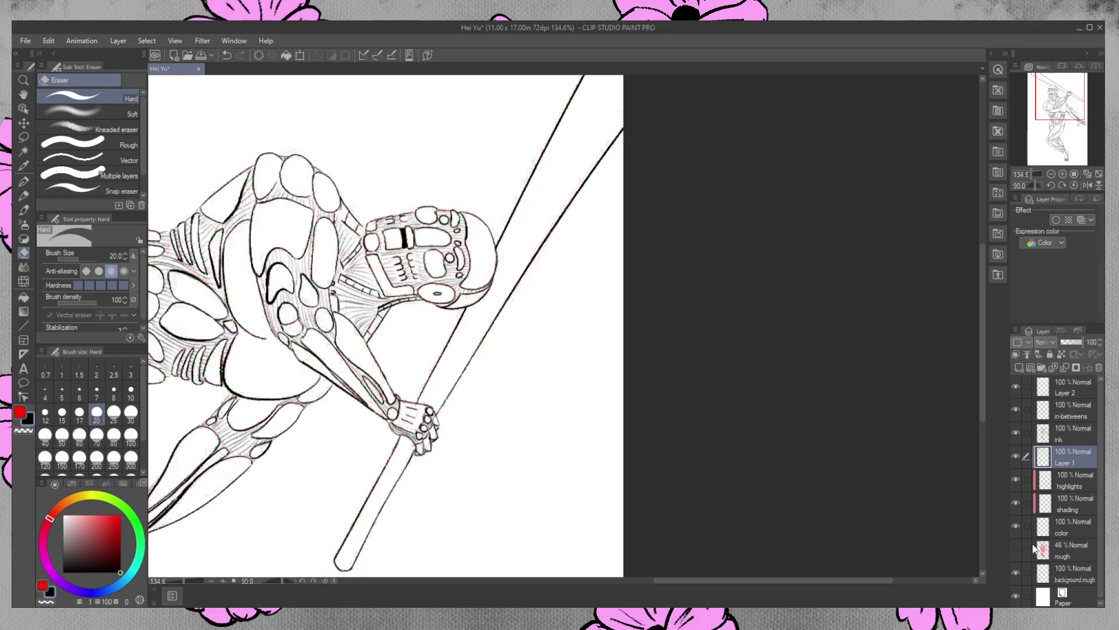
Reinforce the handle's wrist-side edge below the fist with the Real G-Pen
{"action": "left_click", "coordinate": [24, 182]}
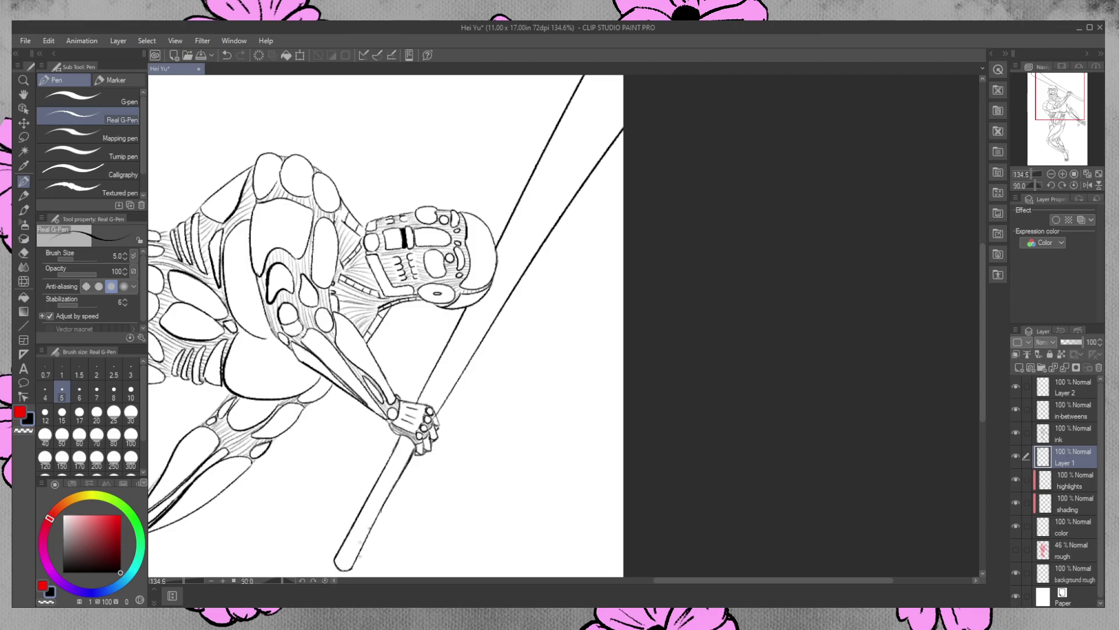
{"action": "left_click_drag", "start_coordinate": [384, 467], "coordinate": [360, 509]}
{"action": "left_click_drag", "start_coordinate": [397, 440], "coordinate": [380, 476]}
Move Layer 1 above the ink layer and merge it down into the ink layer
{"action": "left_click", "coordinate": [24, 80]}
{"action": "left_click_drag", "start_coordinate": [339, 562], "coordinate": [359, 552]}
{"action": "left_click", "coordinate": [360, 552]}
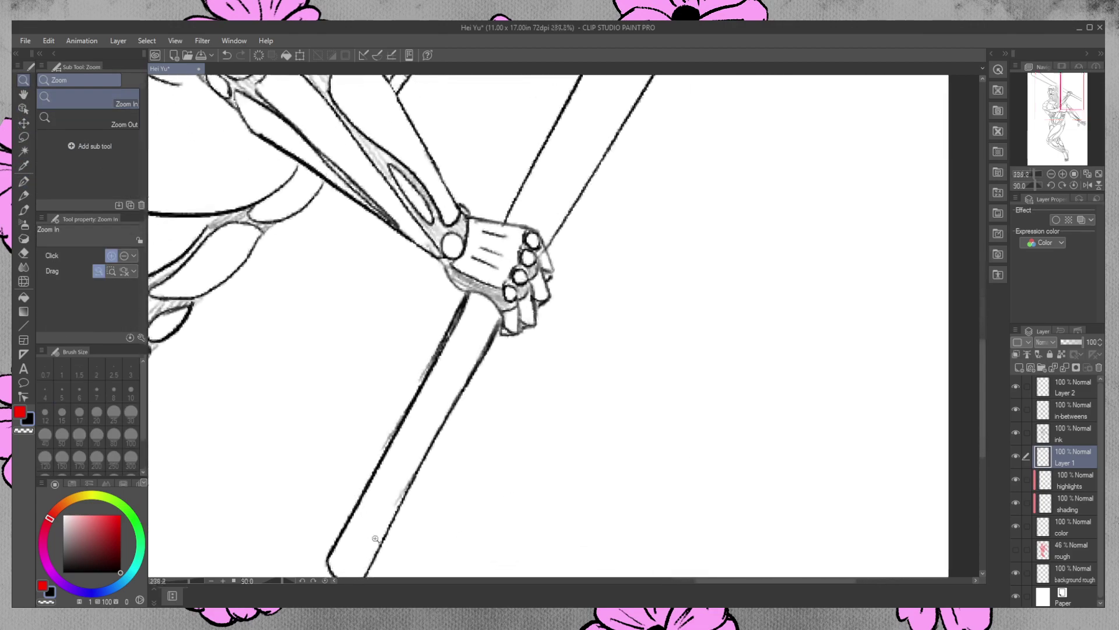
{"action": "left_click", "coordinate": [24, 251]}
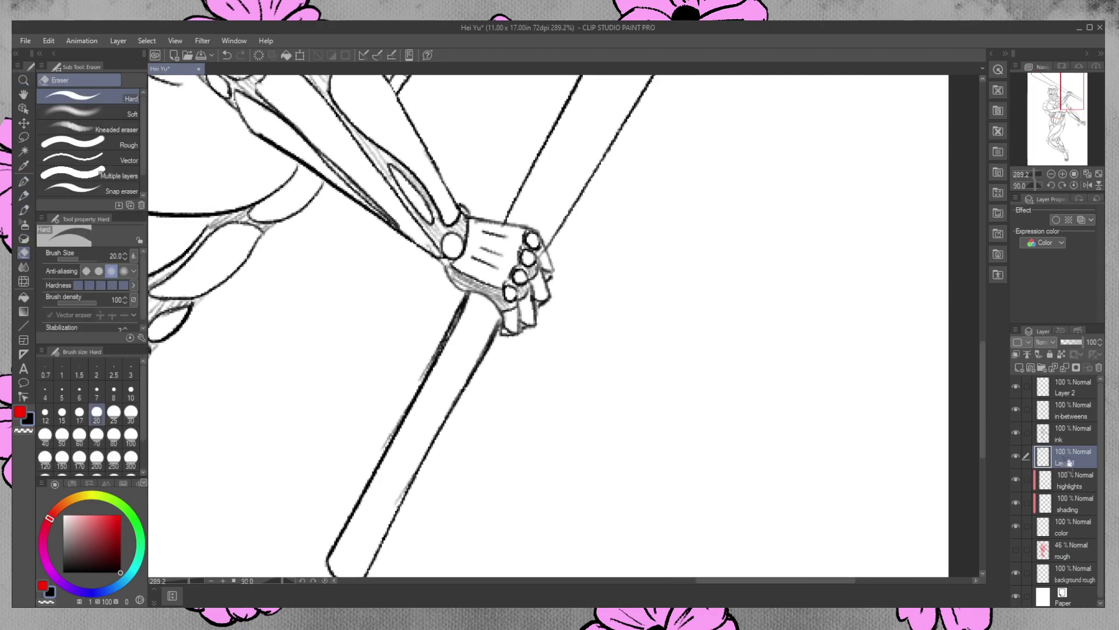
{"action": "left_click_drag", "start_coordinate": [1065, 457], "coordinate": [1072, 426]}
{"action": "mouse_move", "coordinate": [981, 357]}
{"action": "left_mouse_down"}
{"action": "mouse_move", "coordinate": [981, 286]}
{"action": "mouse_move", "coordinate": [969, 367]}
{"action": "left_mouse_up"}
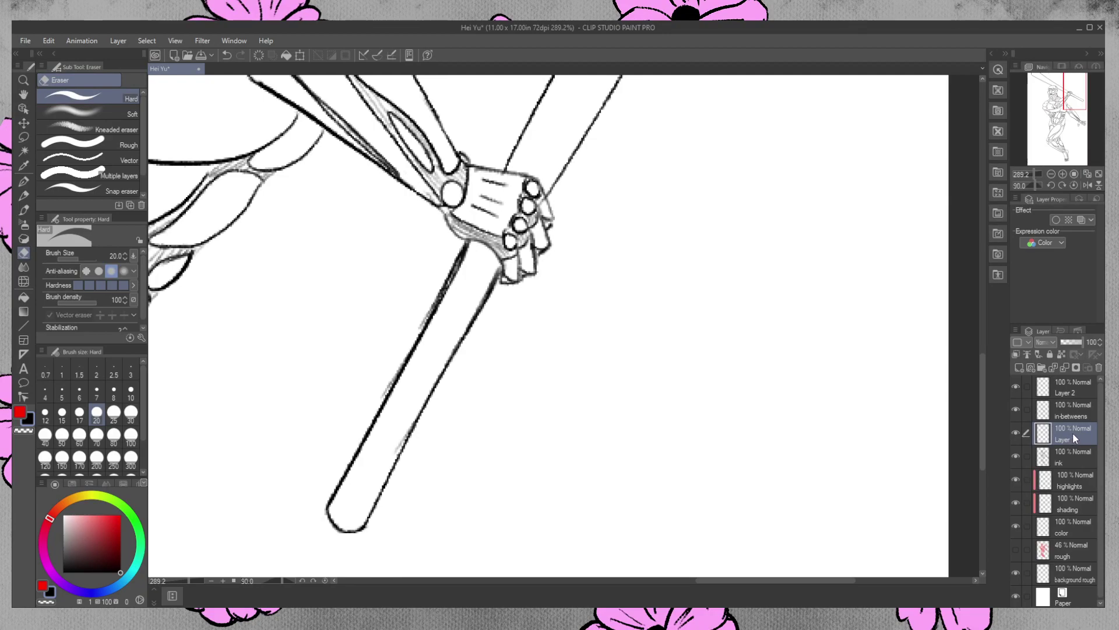
{"action": "key", "text": "ctrl+e"}
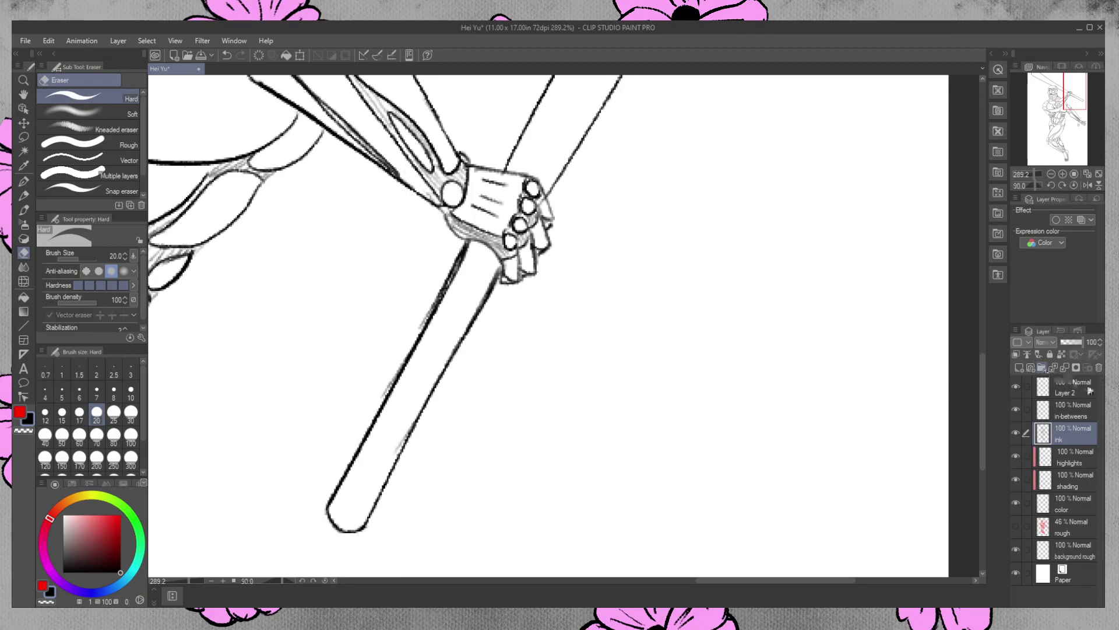
Erase the stray sketchy marks along both edges of the handle and the rough line directly under the fist
{"action": "mouse_move", "coordinate": [469, 258]}
{"action": "left_mouse_down"}
{"action": "mouse_move", "coordinate": [446, 303]}
{"action": "mouse_move", "coordinate": [465, 260]}
{"action": "mouse_move", "coordinate": [459, 248]}
{"action": "mouse_move", "coordinate": [382, 398]}
{"action": "mouse_move", "coordinate": [384, 388]}
{"action": "mouse_move", "coordinate": [394, 371]}
{"action": "mouse_move", "coordinate": [406, 442]}
{"action": "mouse_move", "coordinate": [394, 455]}
{"action": "mouse_move", "coordinate": [410, 425]}
{"action": "mouse_move", "coordinate": [393, 455]}
{"action": "mouse_move", "coordinate": [410, 424]}
{"action": "mouse_move", "coordinate": [391, 462]}
{"action": "left_mouse_up"}
{"action": "mouse_move", "coordinate": [412, 418]}
{"action": "left_mouse_down"}
{"action": "mouse_move", "coordinate": [410, 430]}
{"action": "mouse_move", "coordinate": [414, 417]}
{"action": "left_mouse_up"}
{"action": "mouse_move", "coordinate": [495, 286]}
{"action": "left_mouse_down"}
{"action": "mouse_move", "coordinate": [467, 339]}
{"action": "mouse_move", "coordinate": [484, 325]}
{"action": "mouse_move", "coordinate": [497, 270]}
{"action": "left_mouse_up"}
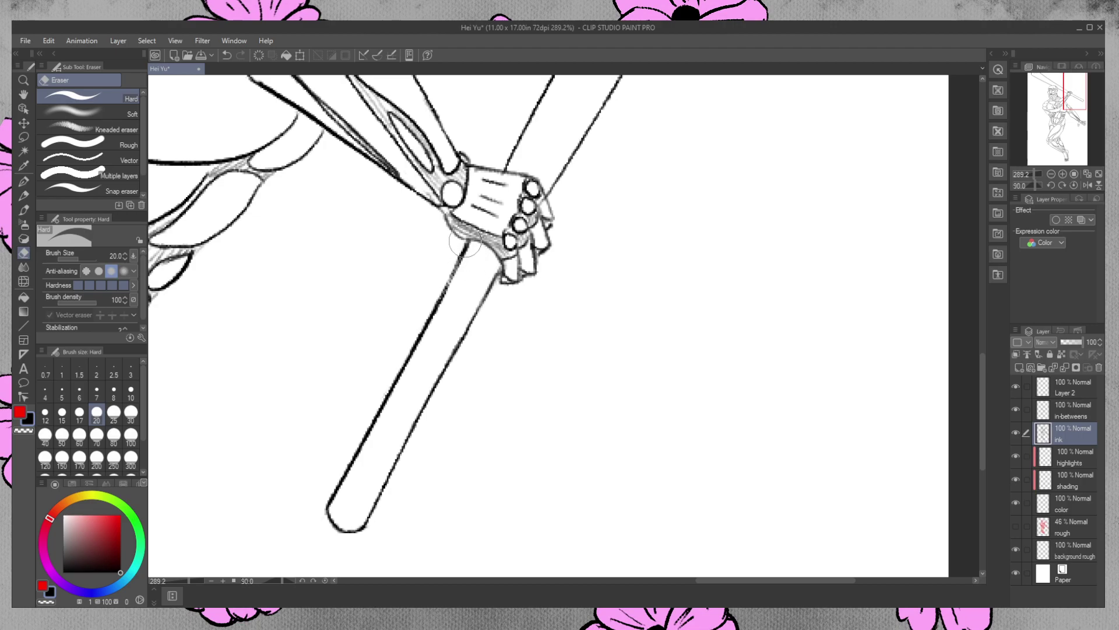
{"action": "left_click_drag", "start_coordinate": [465, 244], "coordinate": [454, 273]}
Redraw the handle's wrist-side edge up to the fist and strengthen its outer edge with the Real G-Pen
{"action": "left_click", "coordinate": [25, 181]}
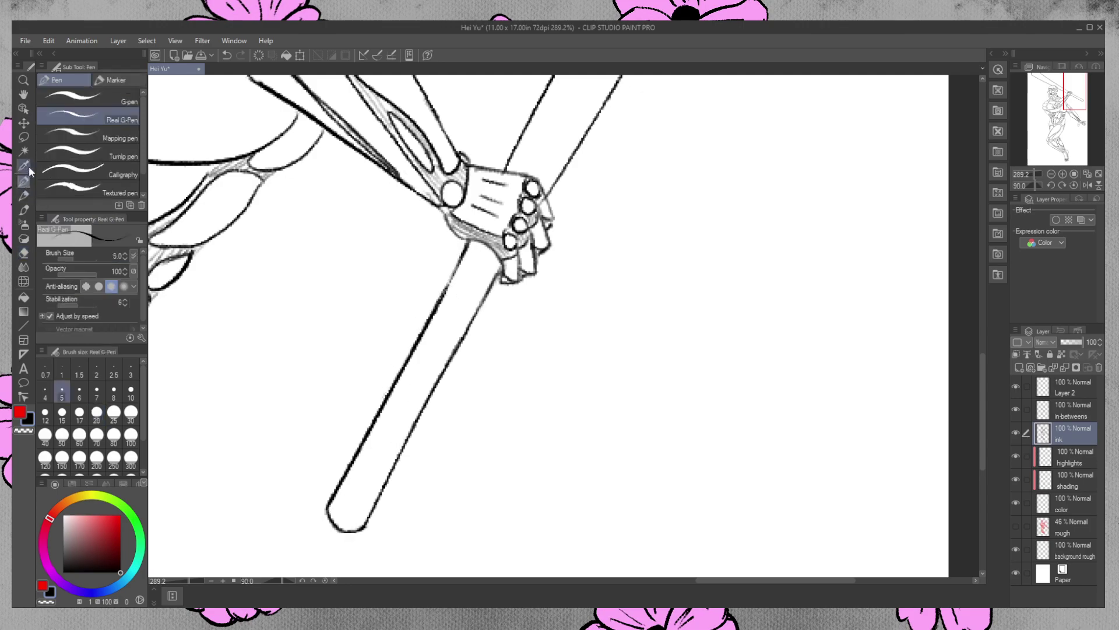
{"action": "left_click_drag", "start_coordinate": [459, 263], "coordinate": [430, 325]}
{"action": "left_click_drag", "start_coordinate": [500, 268], "coordinate": [379, 492]}
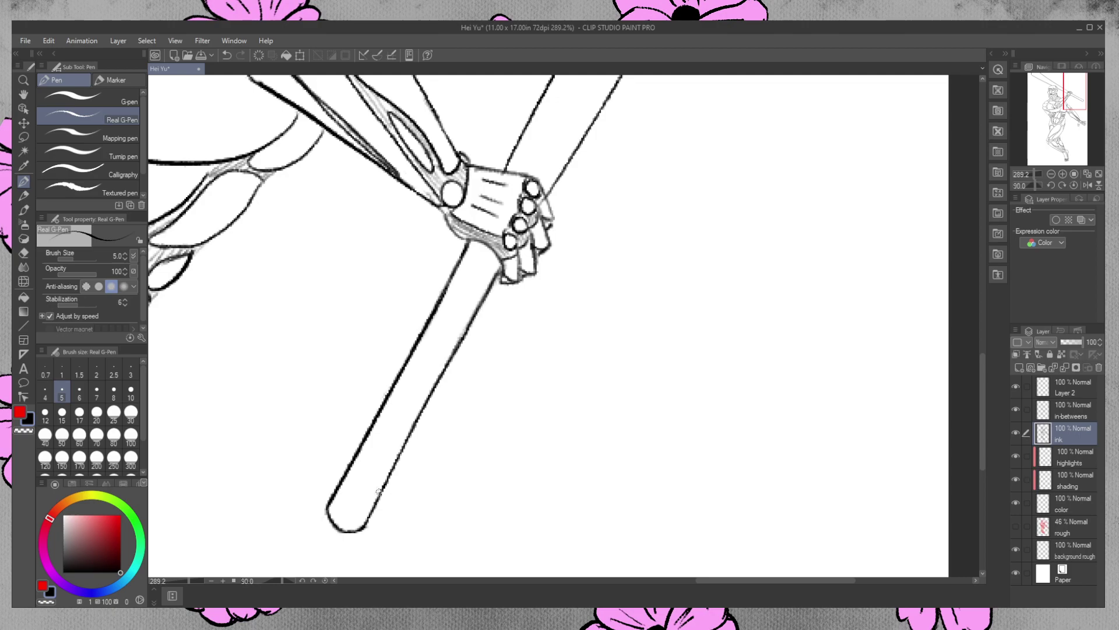
Reset the canvas rotation to 0 so the figure stands upright
{"action": "left_click", "coordinate": [24, 254]}
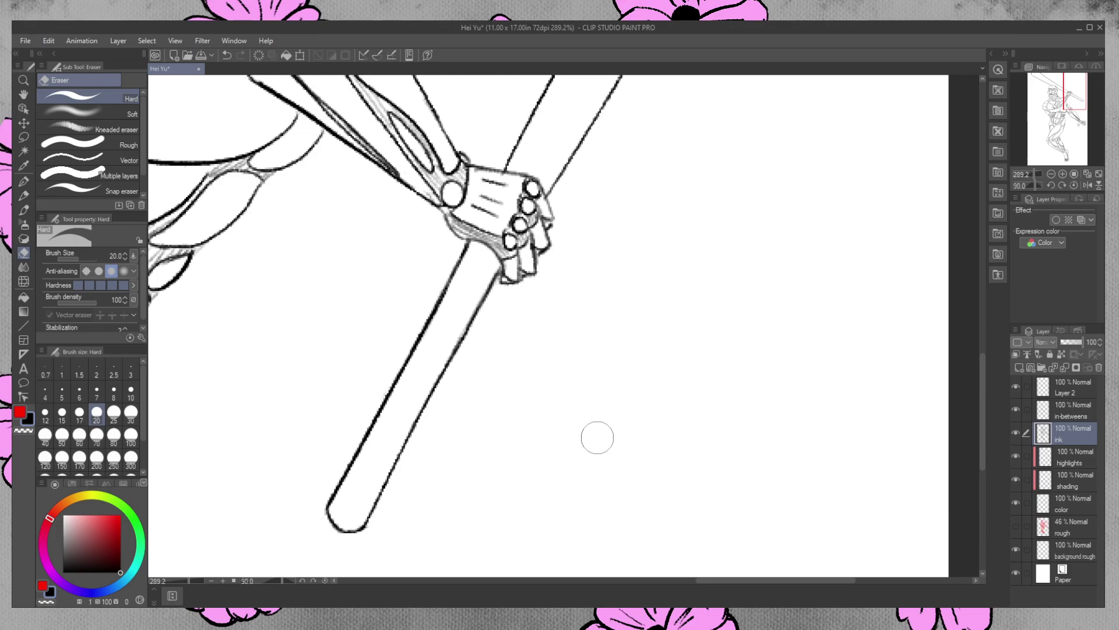
{"action": "left_click_drag", "start_coordinate": [982, 388], "coordinate": [974, 357]}
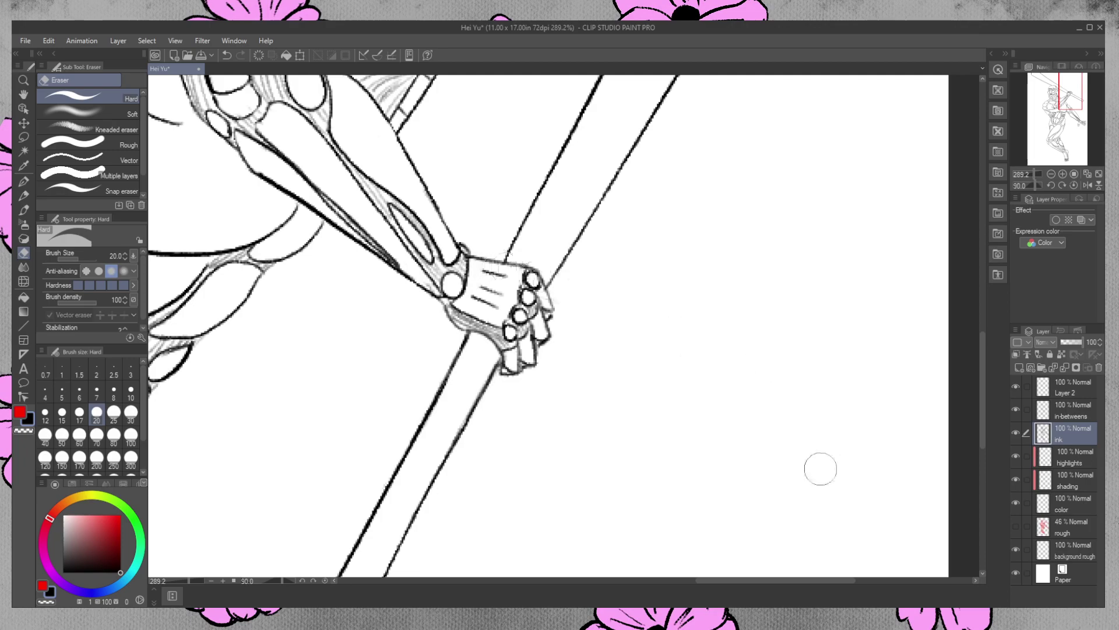
{"action": "left_click_drag", "start_coordinate": [984, 386], "coordinate": [965, 305]}
{"action": "left_click_drag", "start_coordinate": [740, 580], "coordinate": [797, 581]}
{"action": "key", "text": "/"}
{"action": "left_click_drag", "start_coordinate": [336, 193], "coordinate": [313, 153]}
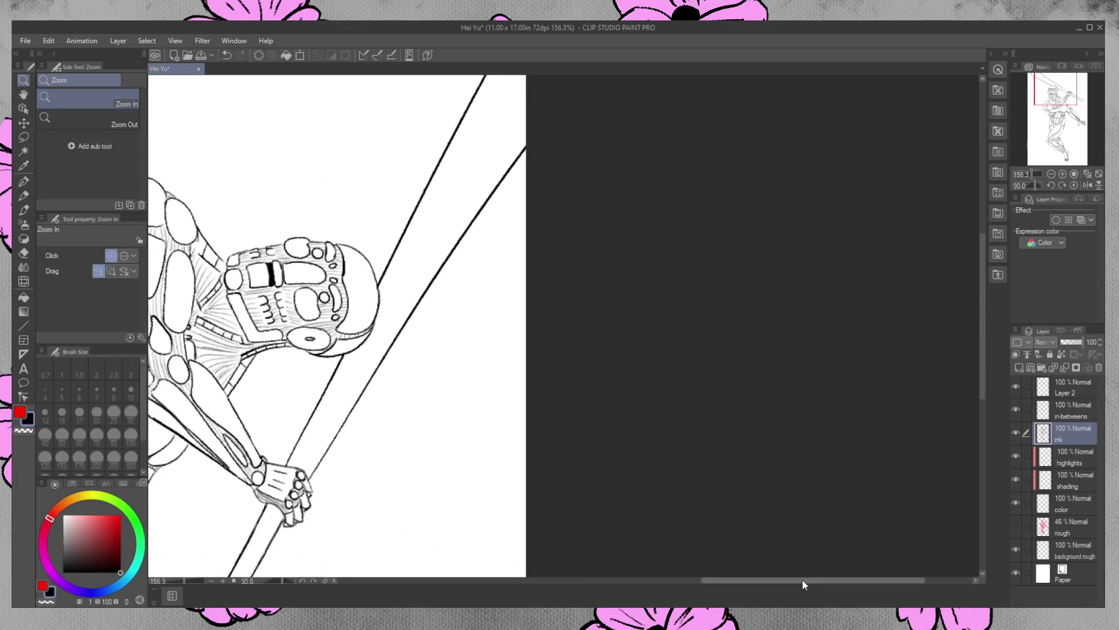
{"action": "left_click_drag", "start_coordinate": [803, 579], "coordinate": [778, 579]}
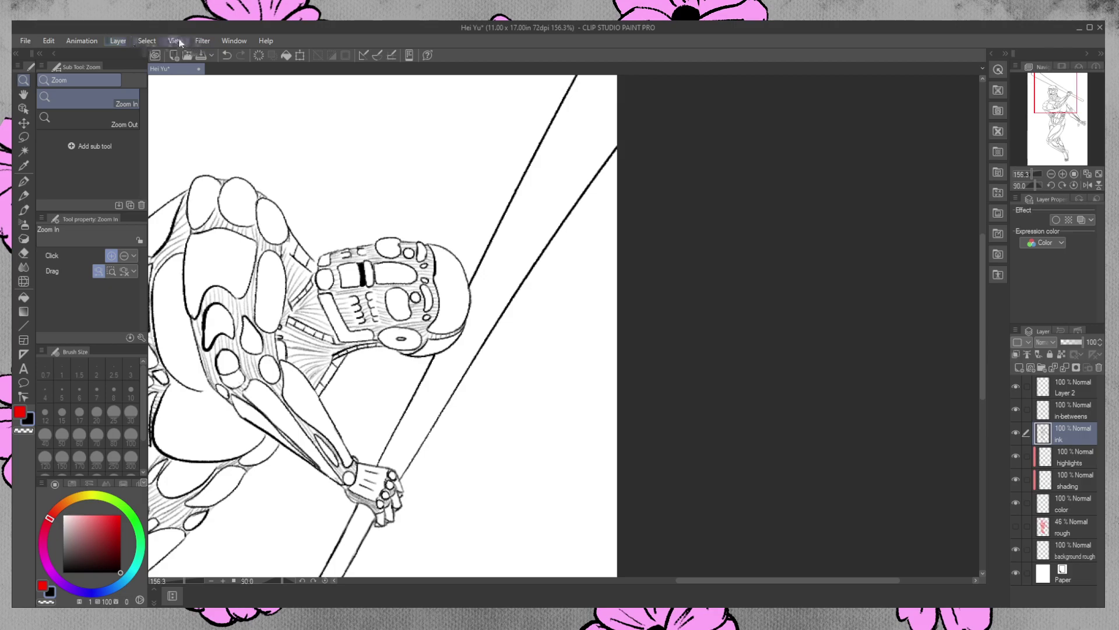
{"action": "left_click", "coordinate": [390, 57]}
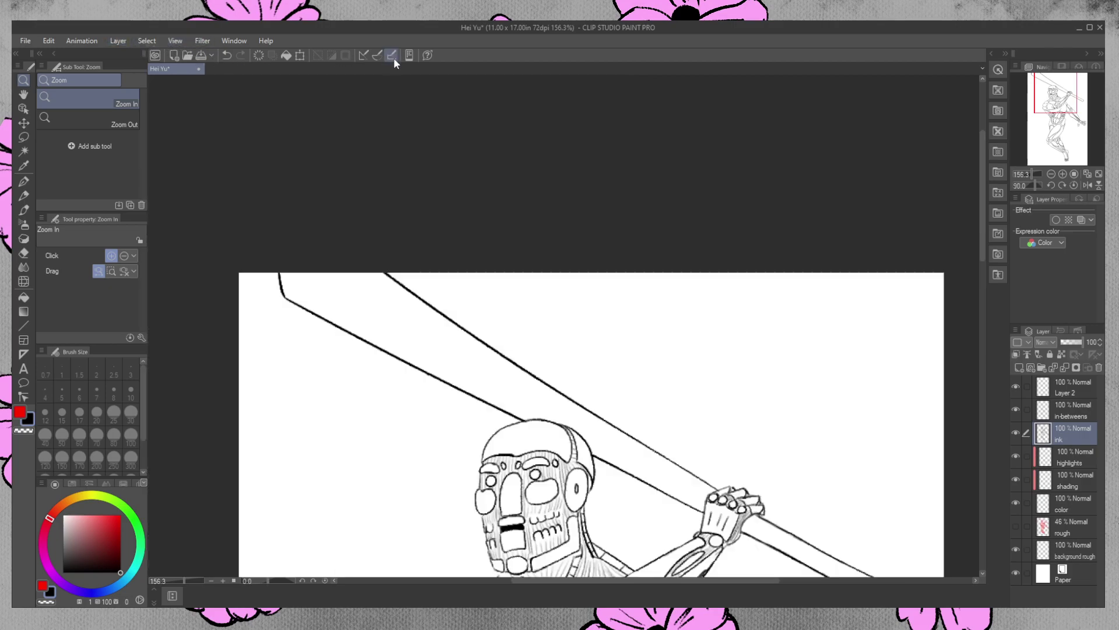
Add a new layer above the ink layer and ink two small round studs near the weapon's tip with the Real G-Pen
{"action": "left_click_drag", "start_coordinate": [983, 219], "coordinate": [984, 254]}
{"action": "left_click", "coordinate": [23, 181]}
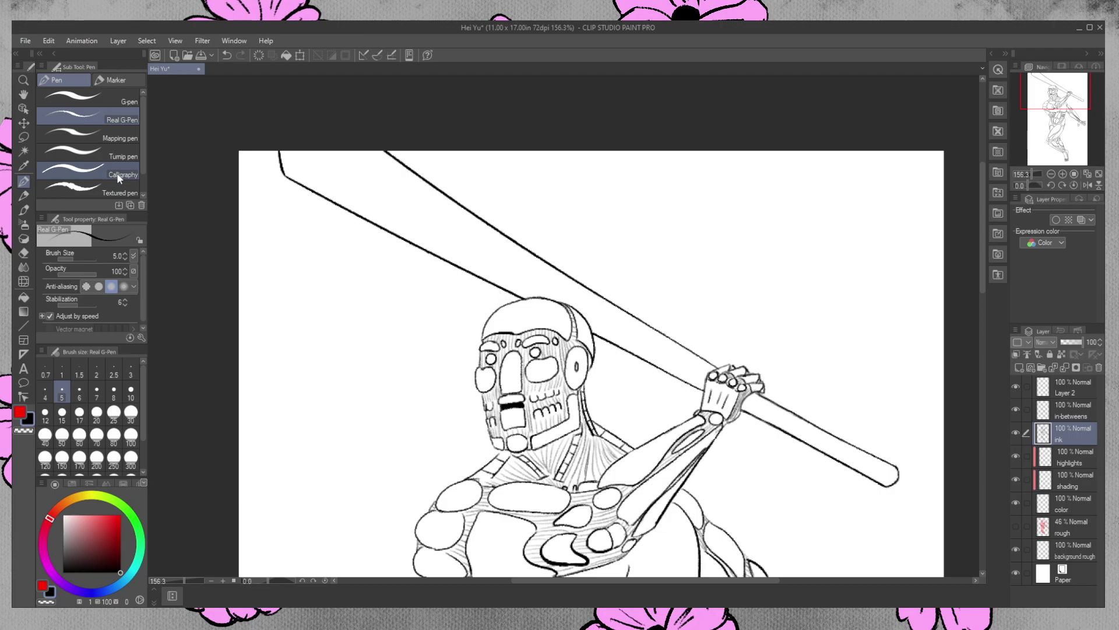
{"action": "key", "text": "ctrl+shift+n"}
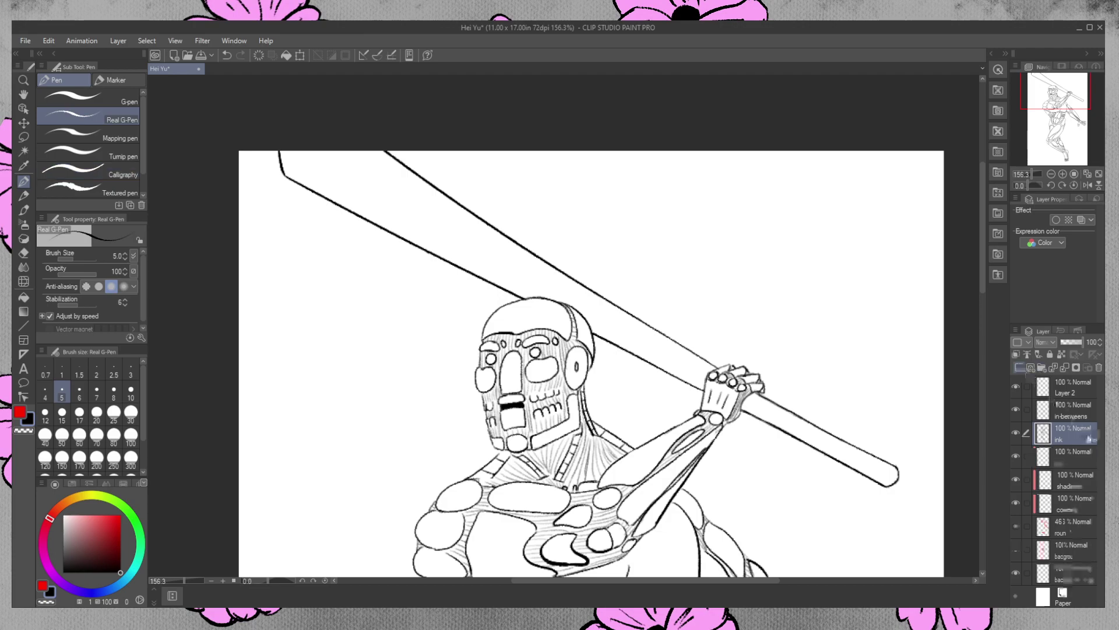
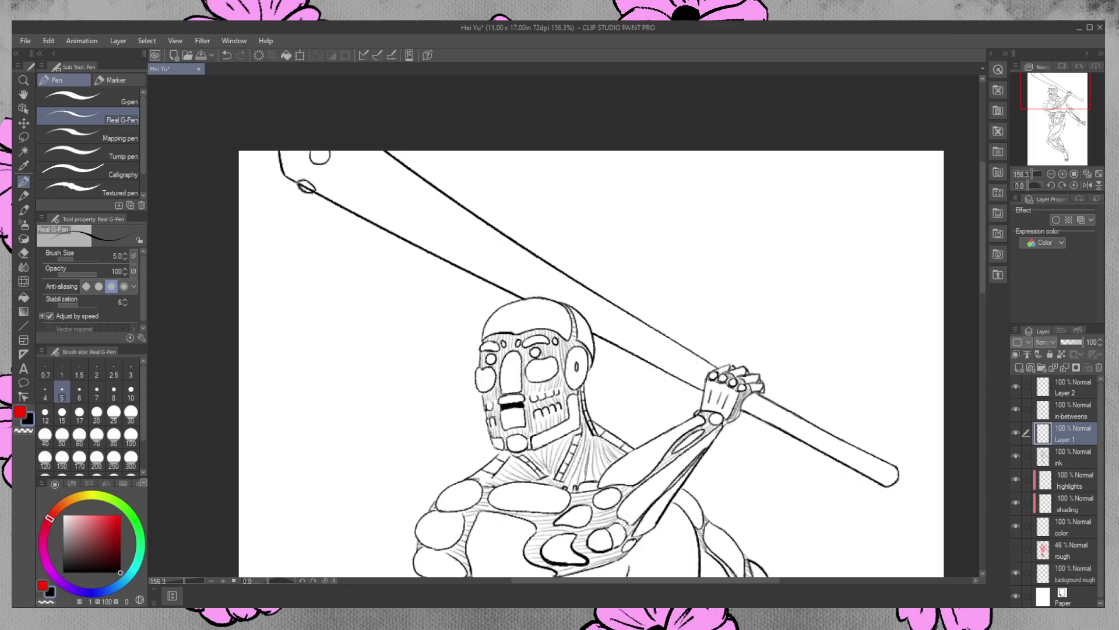
Erase the weapon's edge line inside the lower stud on the ink layer with the Hard eraser, and return to Layer 1
{"action": "left_click", "coordinate": [23, 252]}
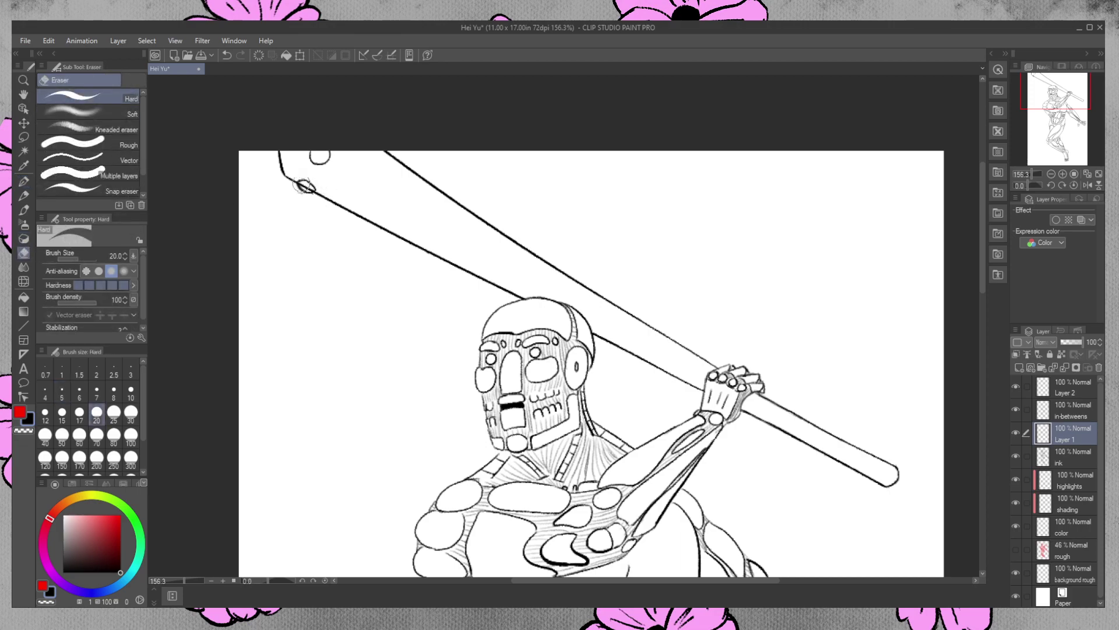
{"action": "left_click", "coordinate": [1062, 464]}
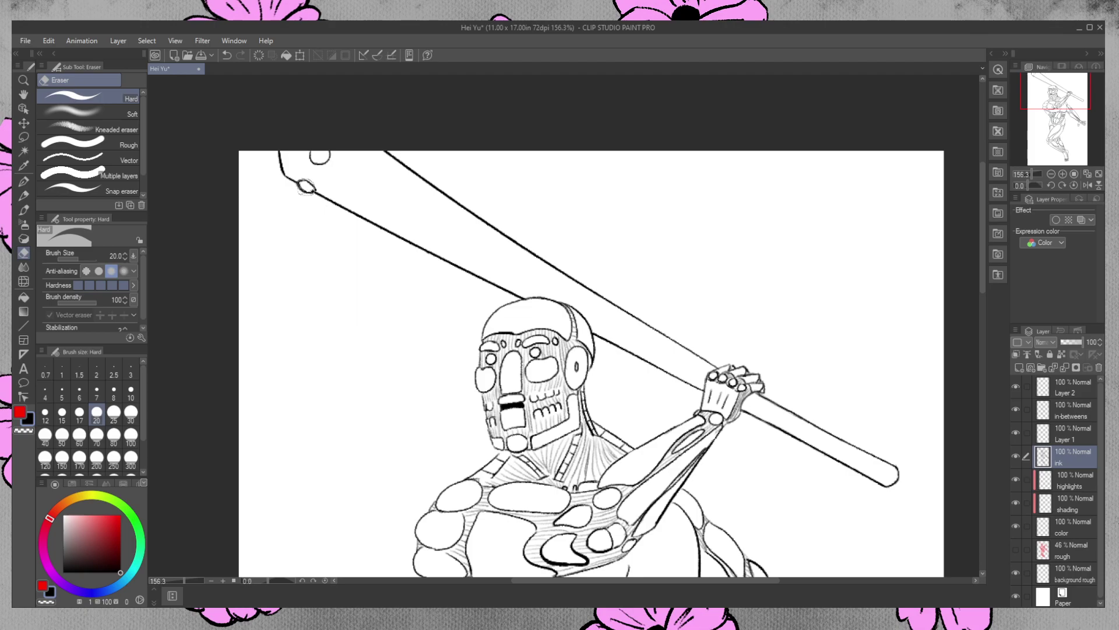
{"action": "left_click_drag", "start_coordinate": [1063, 445], "coordinate": [1062, 433]}
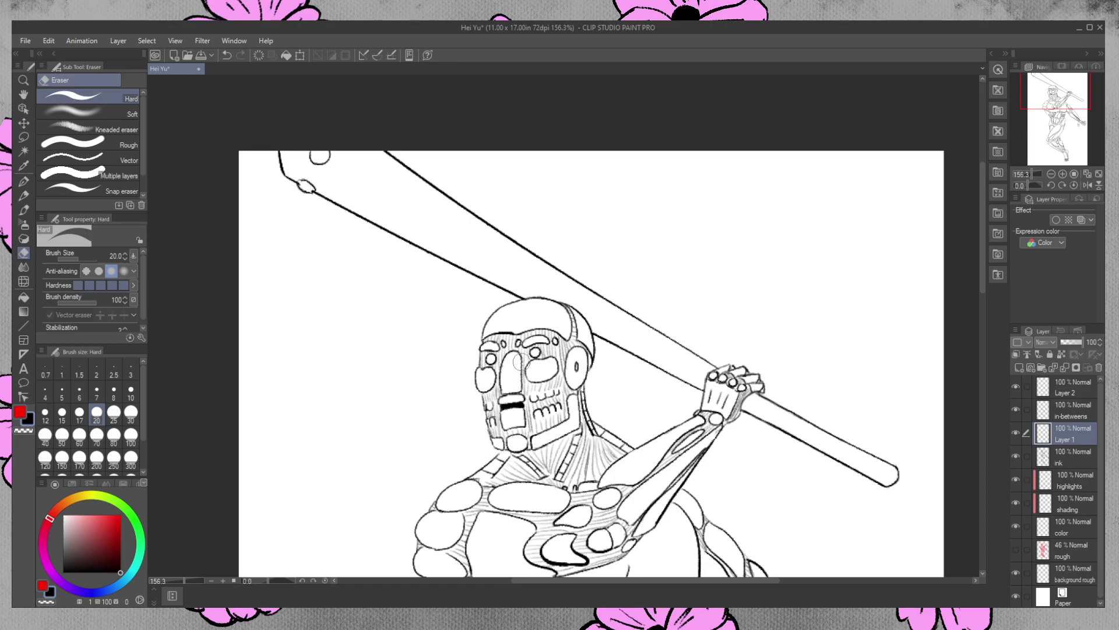
Remove the leftover line ends poking into the lower stud on the ink layer with the Hard eraser at size 20
{"action": "left_click", "coordinate": [23, 80]}
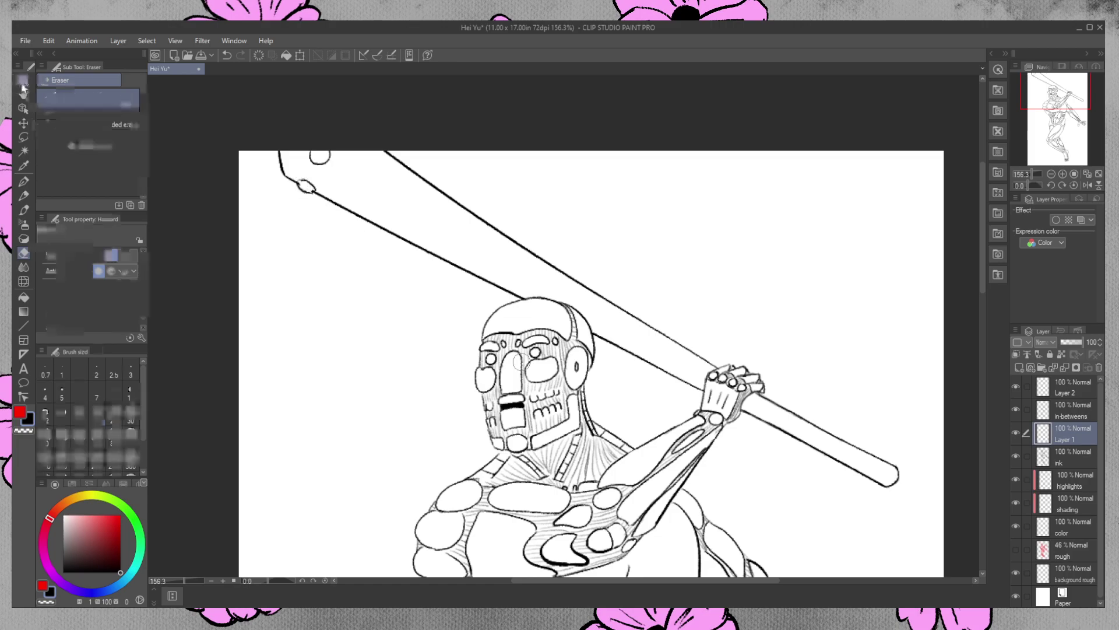
{"action": "left_click_drag", "start_coordinate": [276, 204], "coordinate": [307, 192]}
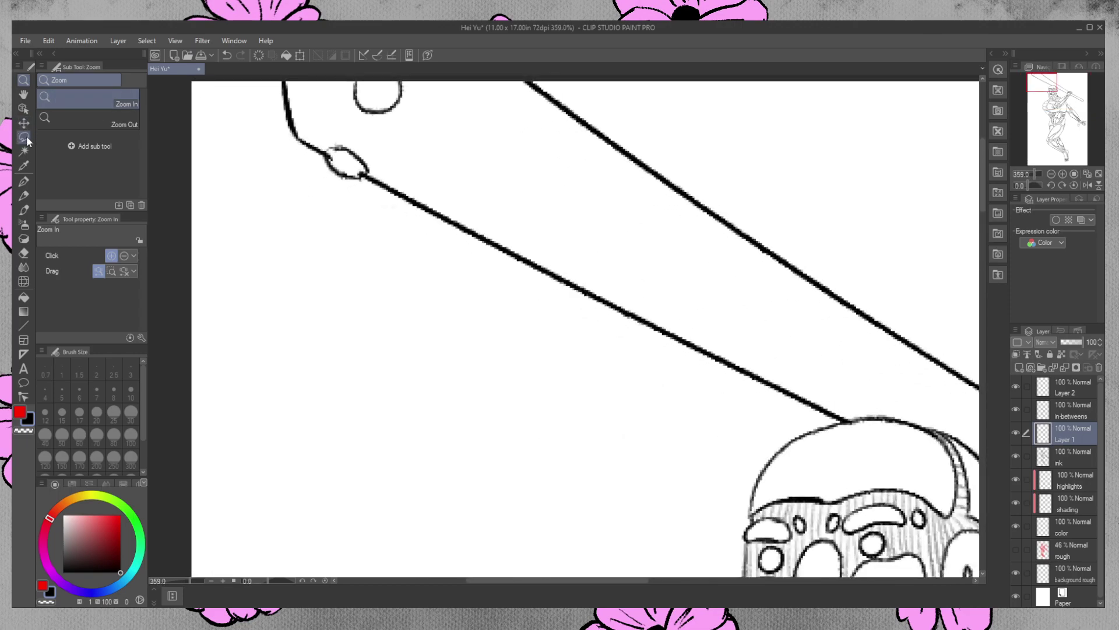
{"action": "left_click", "coordinate": [24, 183]}
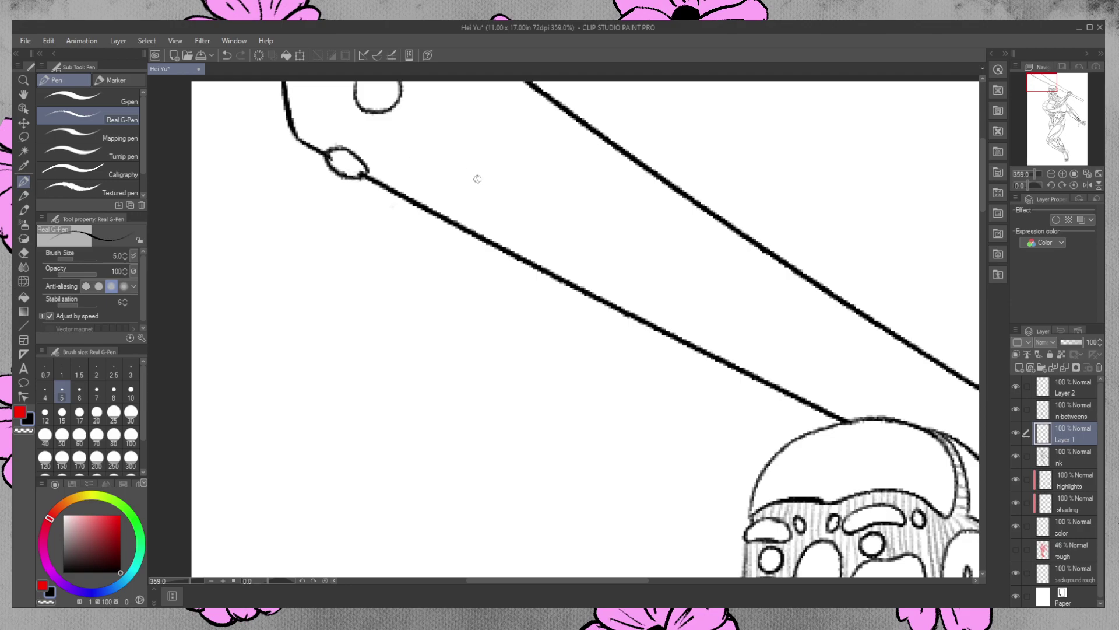
{"action": "left_click", "coordinate": [1057, 457]}
{"action": "left_click", "coordinate": [23, 253]}
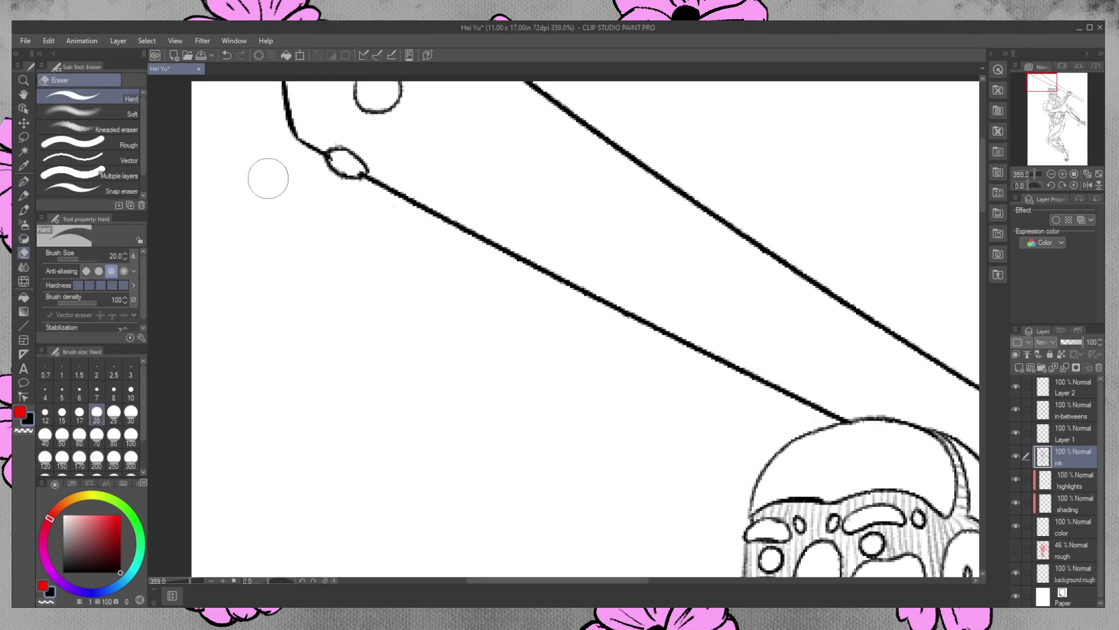
{"action": "left_click_drag", "start_coordinate": [340, 154], "coordinate": [362, 173]}
Rename Layer 1 to studs, and merge the in-betweens layer down into the ink layer
{"action": "left_click", "coordinate": [1069, 430]}
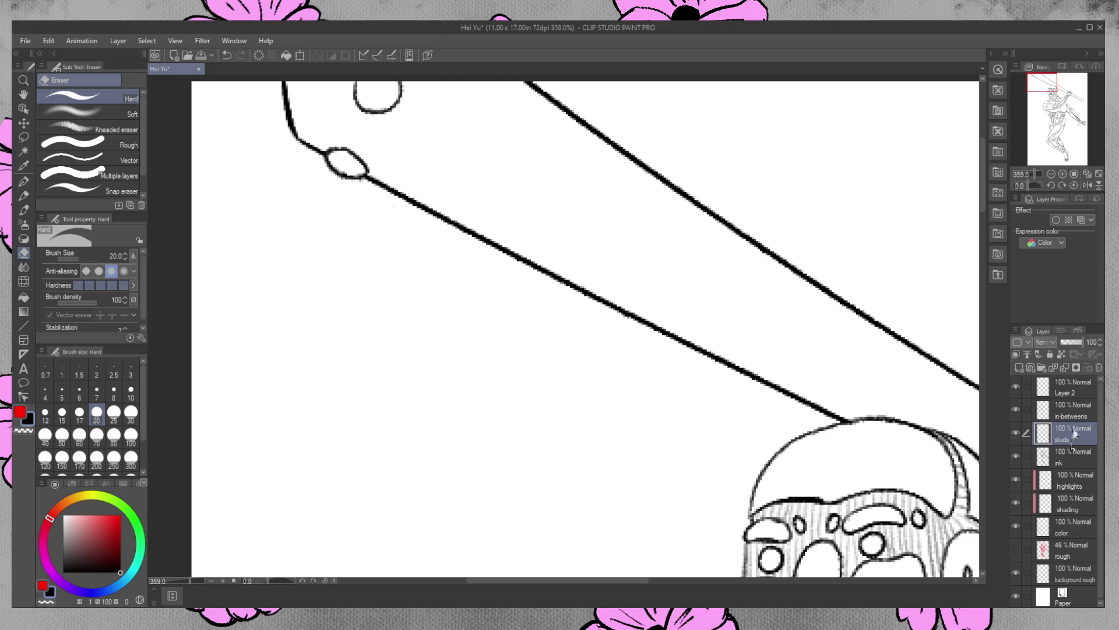
{"action": "left_click_drag", "start_coordinate": [1071, 410], "coordinate": [1069, 438]}
{"action": "key", "text": "ctrl+e"}
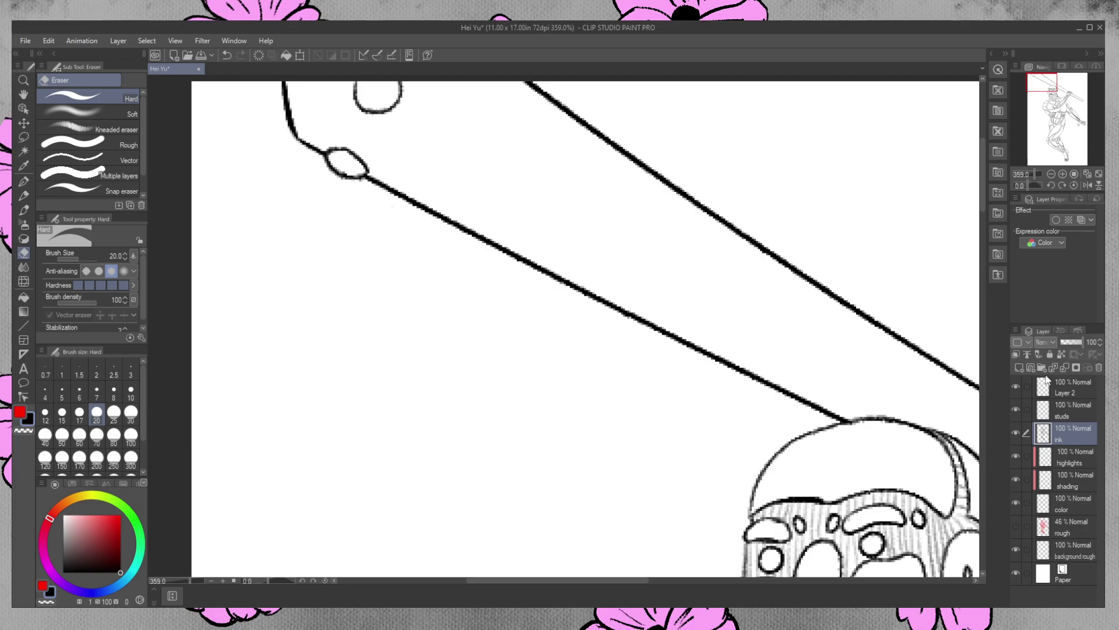
Ink a third round stud inside the weapon, just past the two tip studs, on the studs layer with the Real G-Pen at size 5
{"action": "left_click_drag", "start_coordinate": [343, 191], "coordinate": [342, 165]}
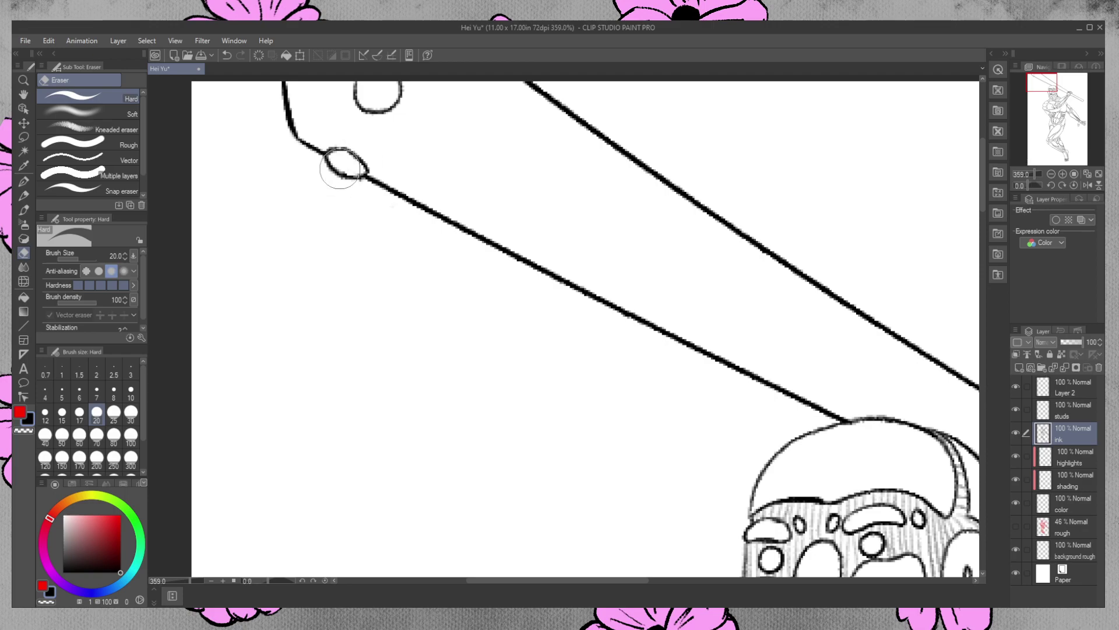
{"action": "left_click", "coordinate": [1061, 416]}
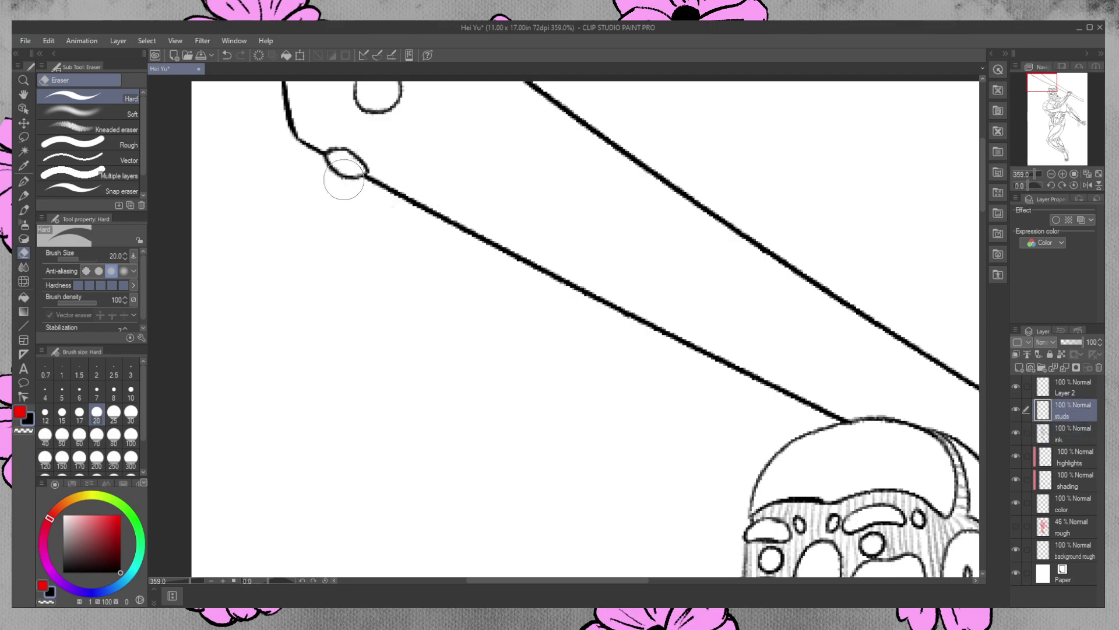
{"action": "scroll", "coordinate": [974, 186], "scroll_direction": "up", "scroll_amount": 3}
{"action": "left_click_drag", "start_coordinate": [626, 581], "coordinate": [661, 583]}
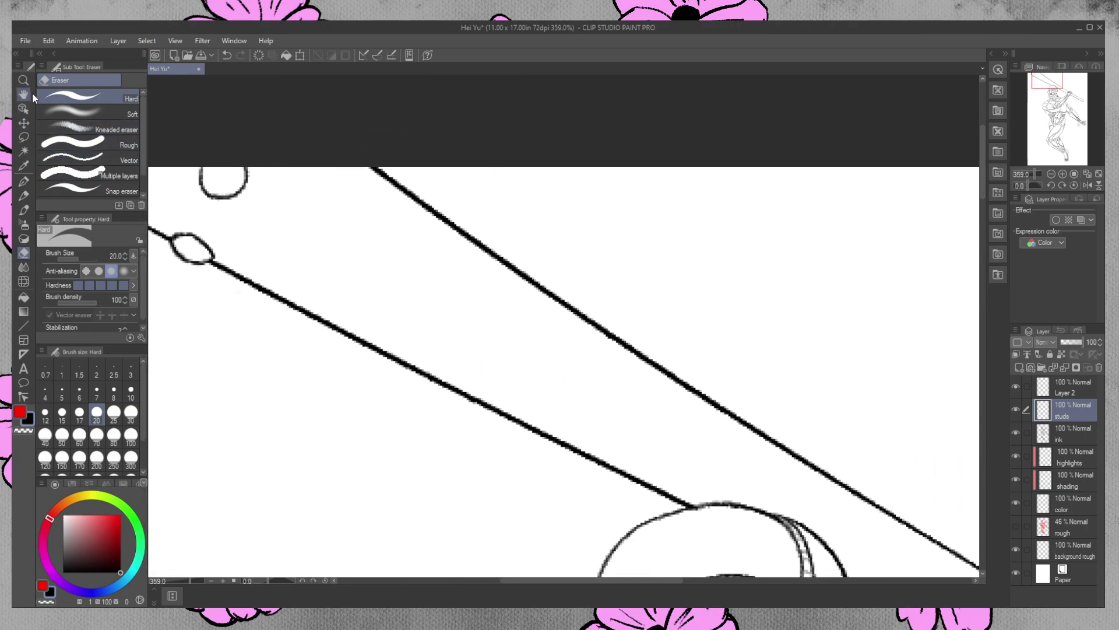
{"action": "left_click", "coordinate": [24, 181]}
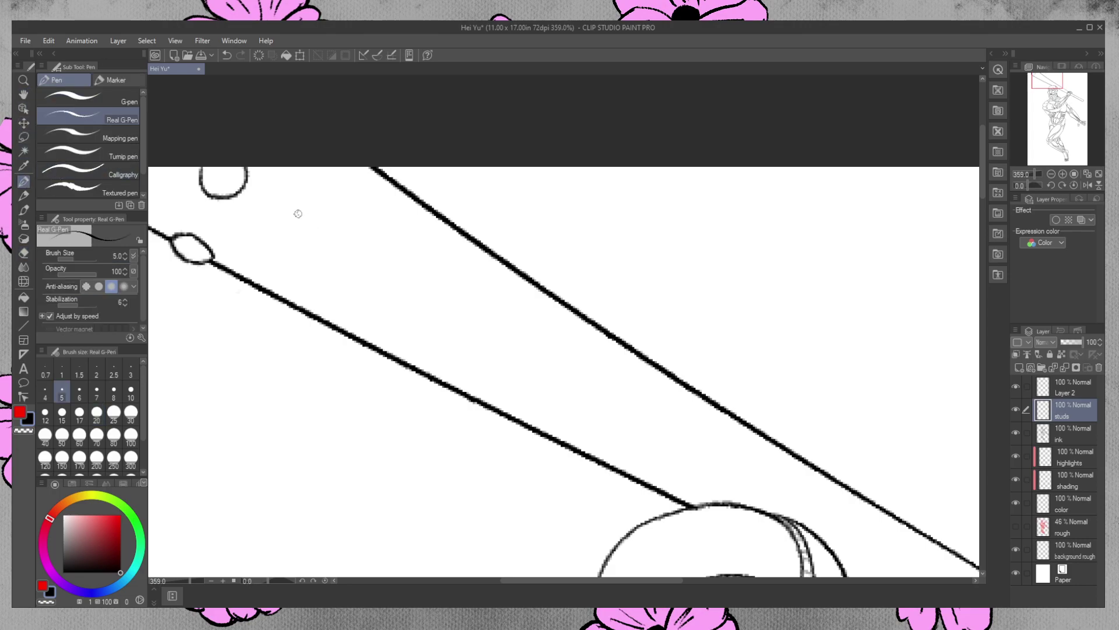
{"action": "mouse_move", "coordinate": [290, 212]}
{"action": "left_mouse_down"}
{"action": "mouse_move", "coordinate": [317, 203]}
{"action": "mouse_move", "coordinate": [288, 222]}
{"action": "mouse_move", "coordinate": [290, 212]}
{"action": "mouse_move", "coordinate": [342, 223]}
{"action": "mouse_move", "coordinate": [311, 202]}
{"action": "left_mouse_up"}
{"action": "key", "text": "ctrl+z"}
{"action": "key", "text": "ctrl+z"}
{"action": "key", "text": "ctrl+z"}
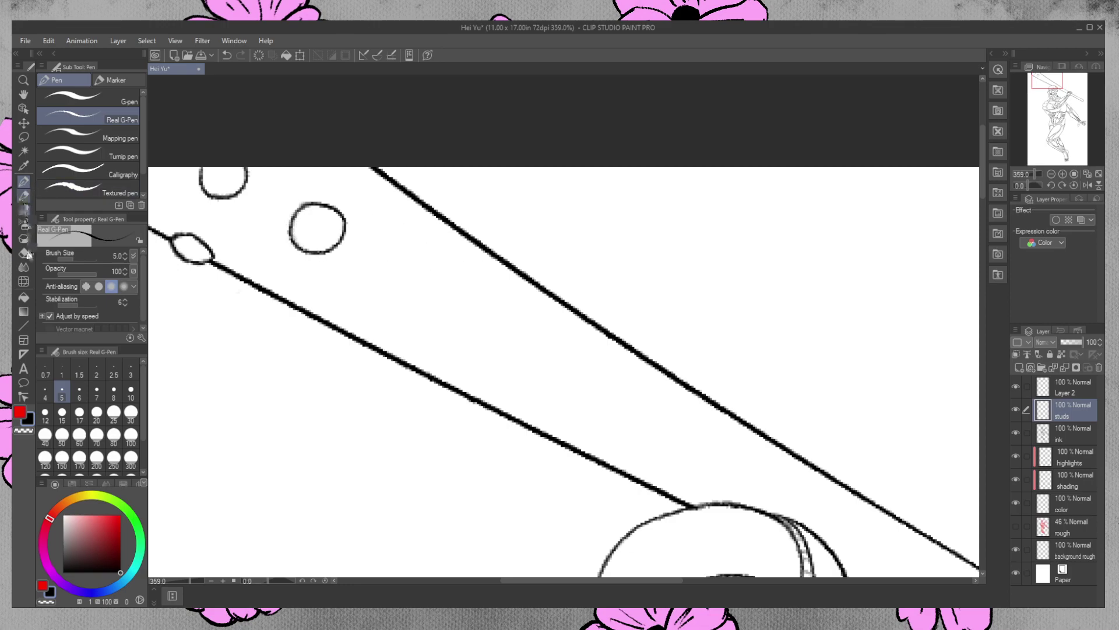
Lasso and copy the new stud, and place a pasted copy scaled to about 94% further down the weapon toward the fist
{"action": "left_click", "coordinate": [25, 253]}
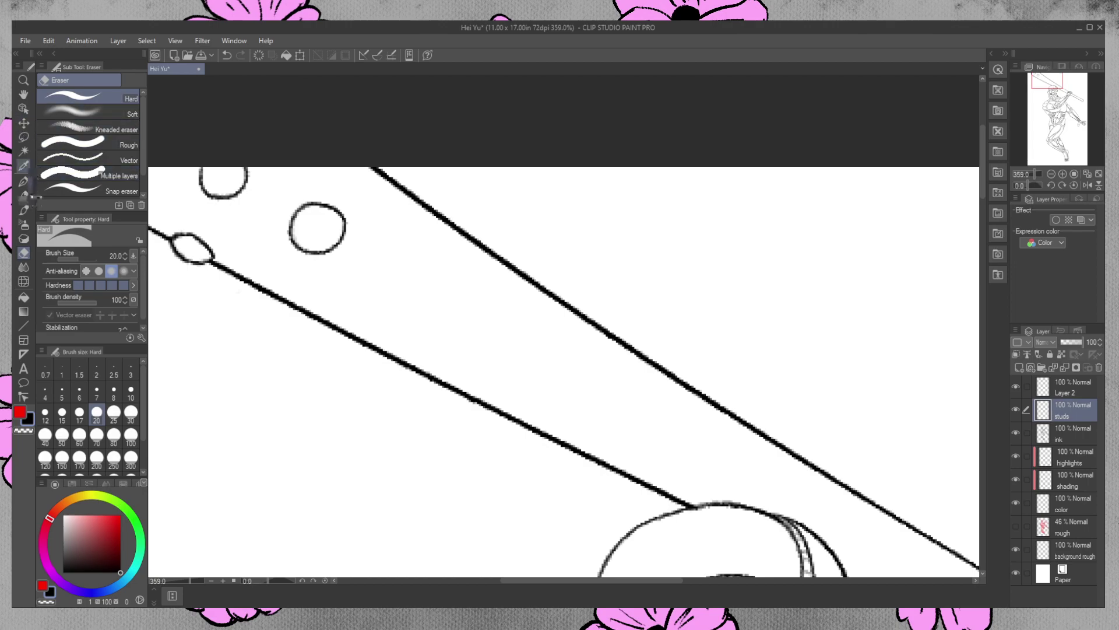
{"action": "left_click", "coordinate": [24, 137]}
{"action": "mouse_move", "coordinate": [302, 190]}
{"action": "left_mouse_down"}
{"action": "mouse_move", "coordinate": [367, 244]}
{"action": "mouse_move", "coordinate": [326, 195]}
{"action": "left_mouse_up"}
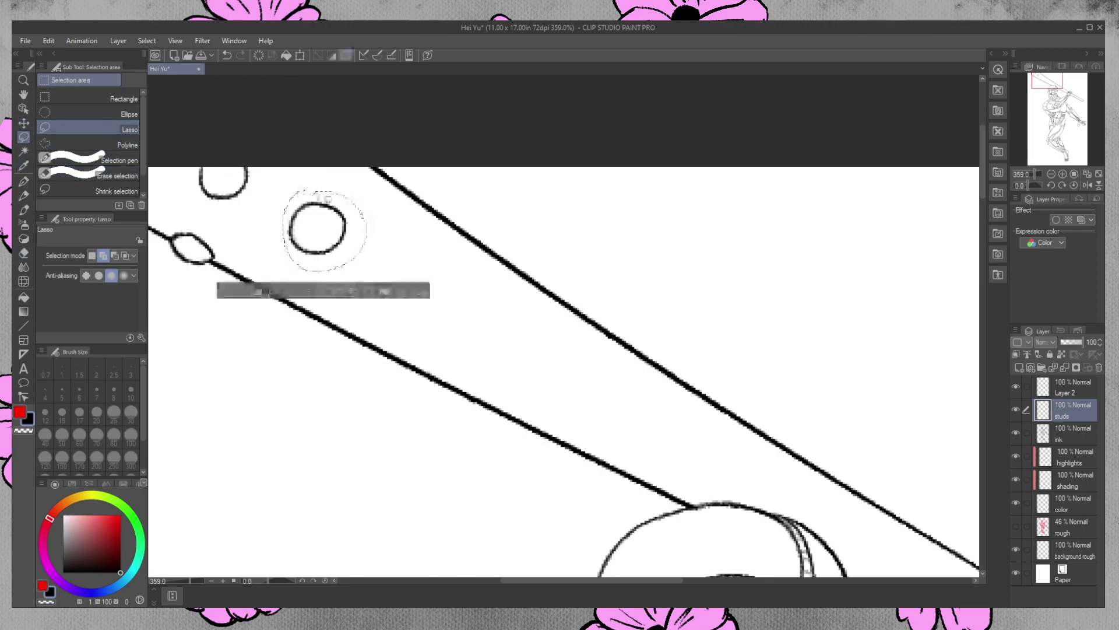
{"action": "key", "text": "ctrl+c"}
{"action": "key", "text": "ctrl+v"}
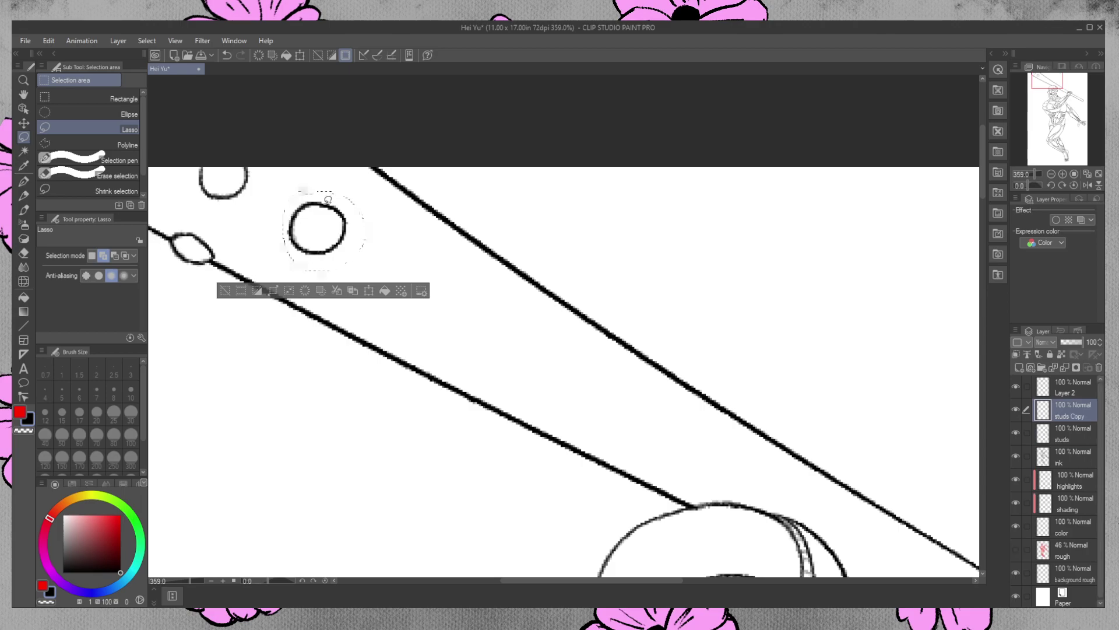
{"action": "key", "text": "ctrl+t"}
{"action": "left_click_drag", "start_coordinate": [343, 242], "coordinate": [437, 301]}
{"action": "left_click_drag", "start_coordinate": [464, 243], "coordinate": [460, 262]}
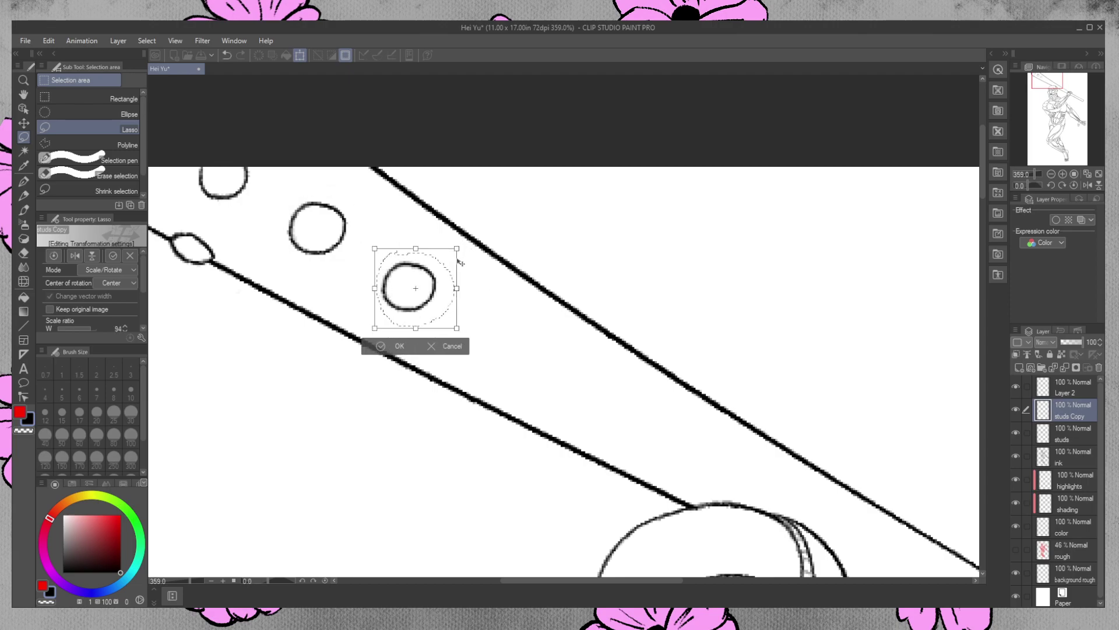
{"action": "left_click_drag", "start_coordinate": [422, 305], "coordinate": [427, 300]}
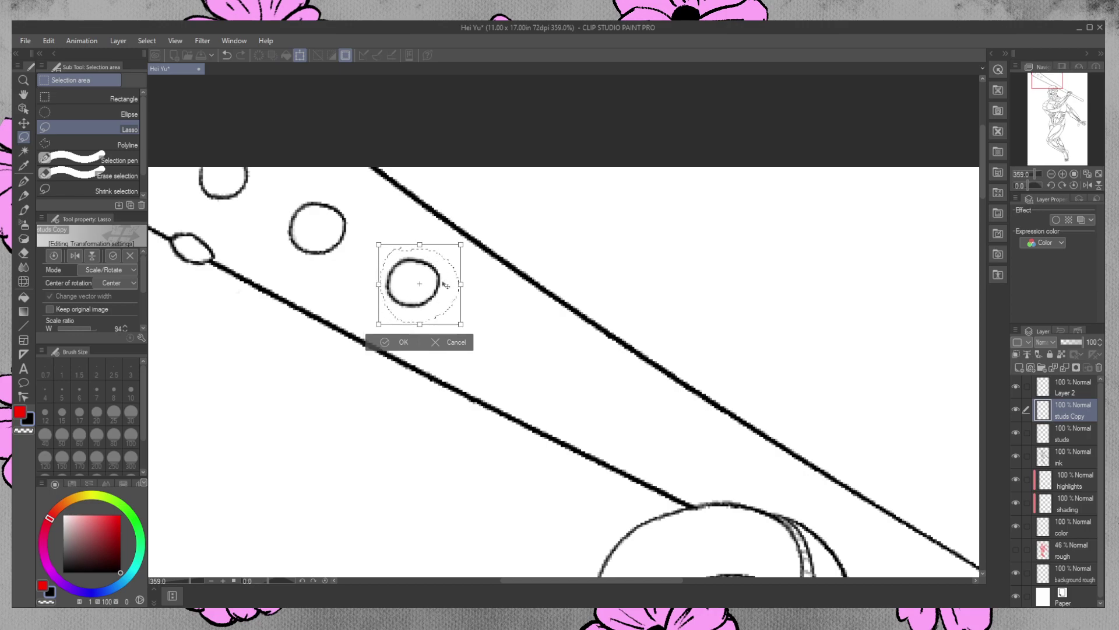
{"action": "key", "text": "Return"}
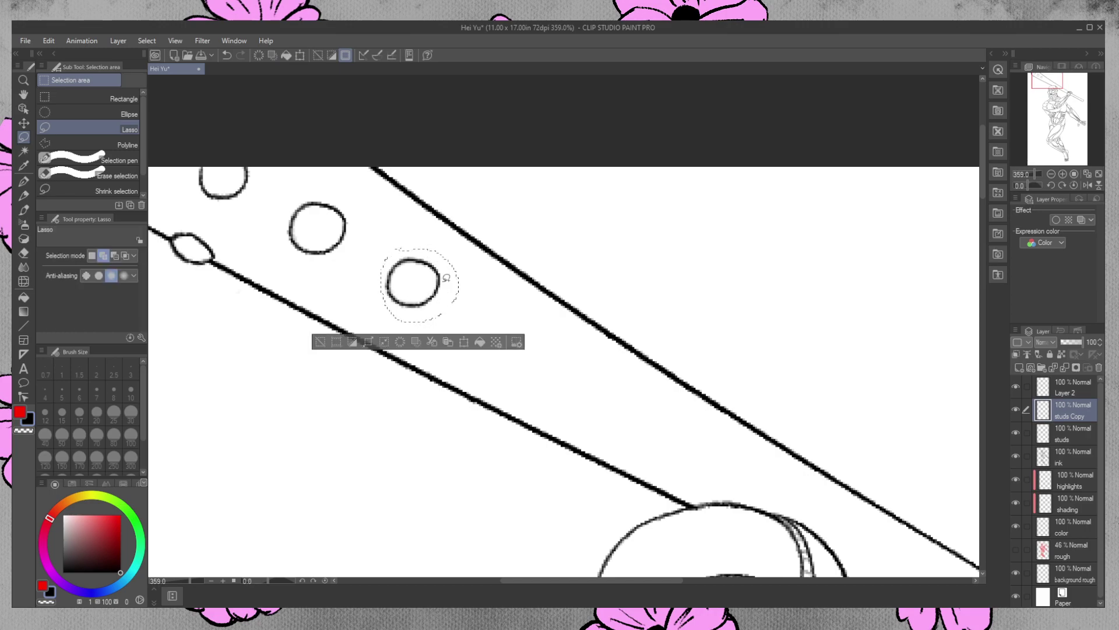
{"action": "key", "text": "ctrl+d"}
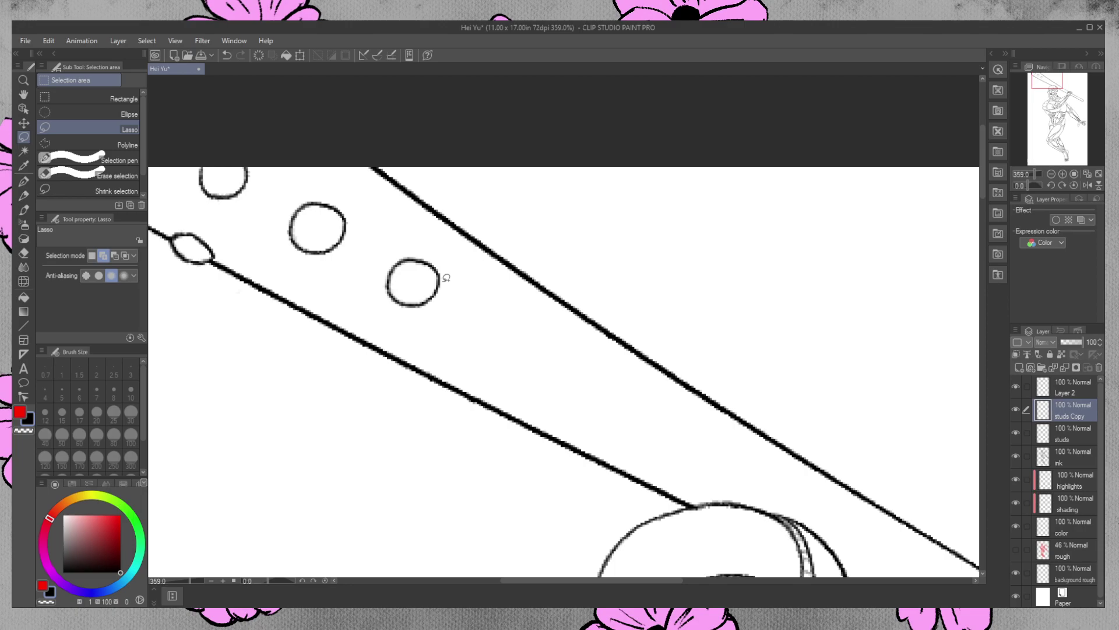
Paste another copy of the stud, scale it to about 93%, and place it as the next stud toward the fist
{"action": "key", "text": "ctrl+v"}
{"action": "key", "text": "ctrl+t"}
{"action": "left_click_drag", "start_coordinate": [345, 244], "coordinate": [531, 346]}
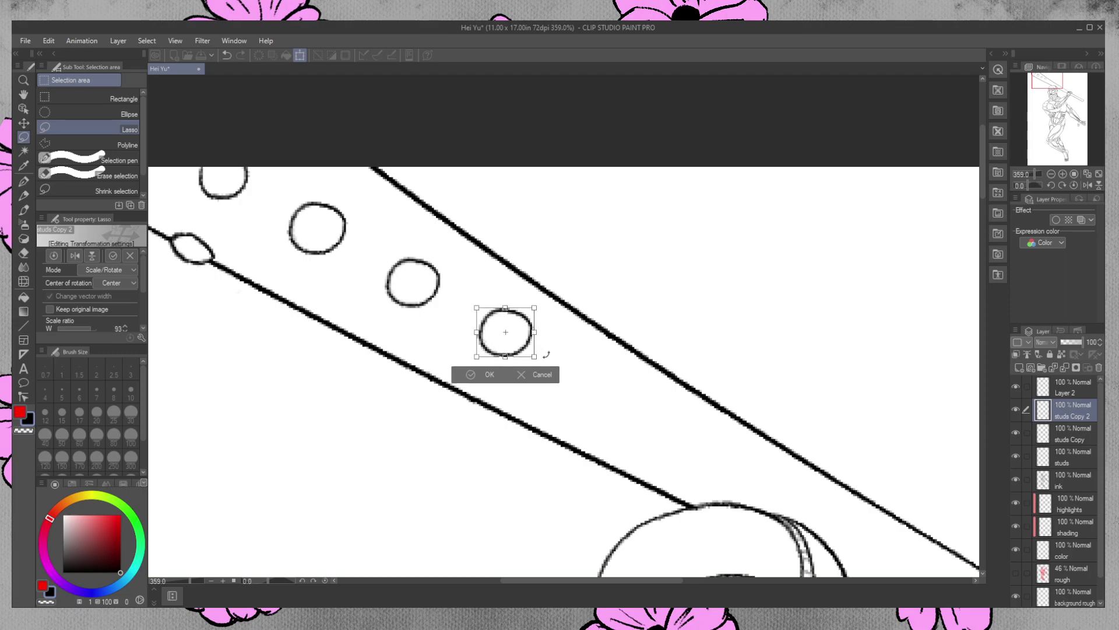
{"action": "key", "text": "Return"}
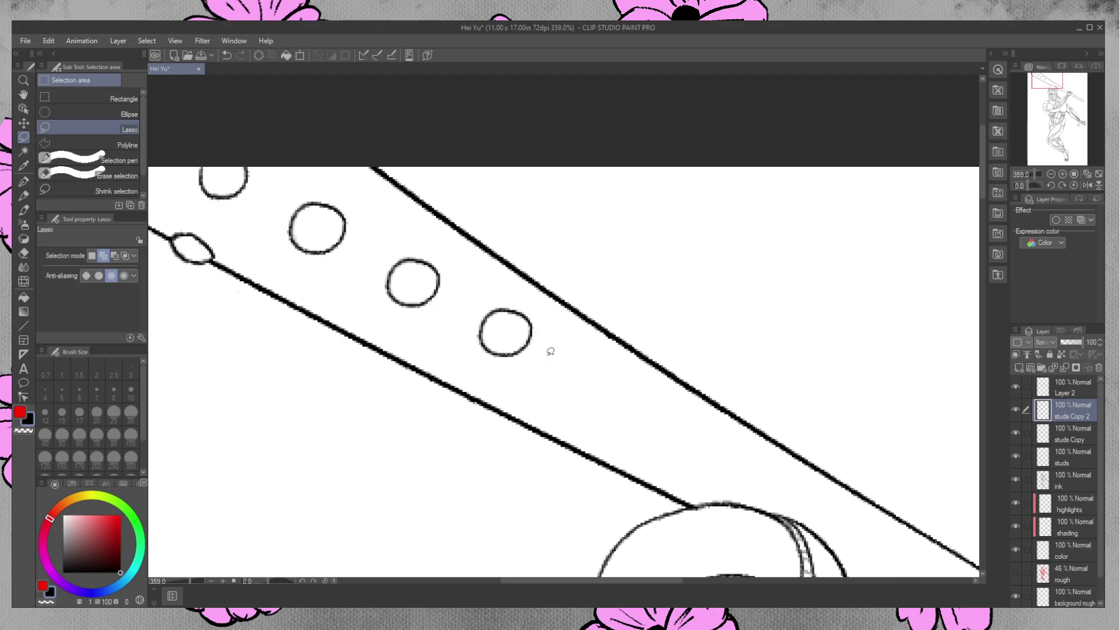
Paste one more stud copy, scale it to about 92%, and place it at the end of the row nearest the fist
{"action": "key", "text": "ctrl+v"}
{"action": "key", "text": "ctrl+t"}
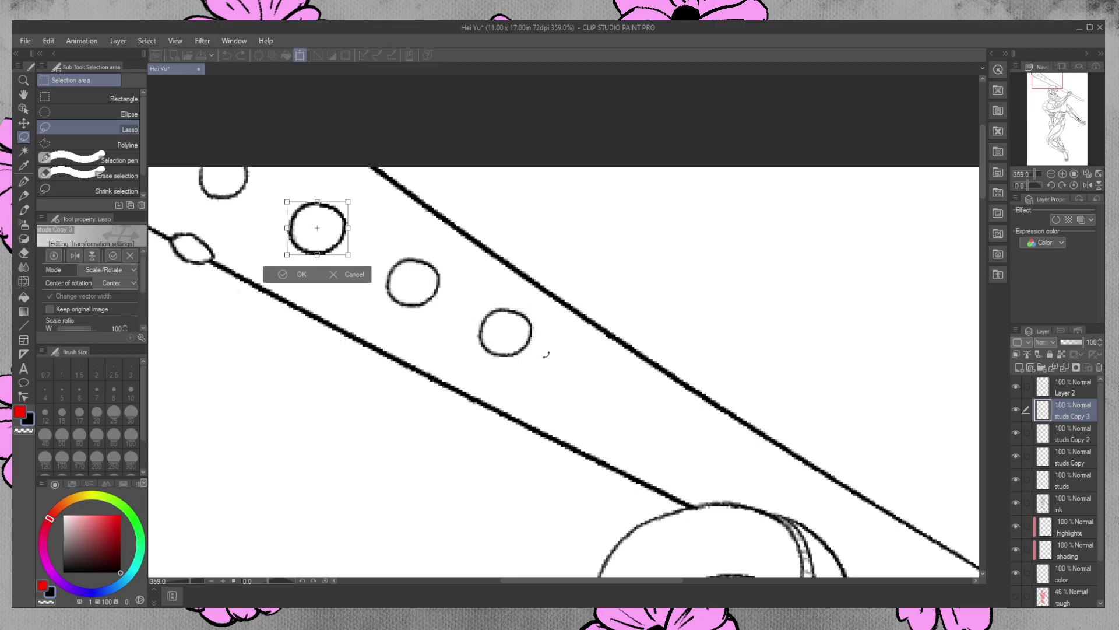
{"action": "left_click_drag", "start_coordinate": [340, 243], "coordinate": [621, 400]}
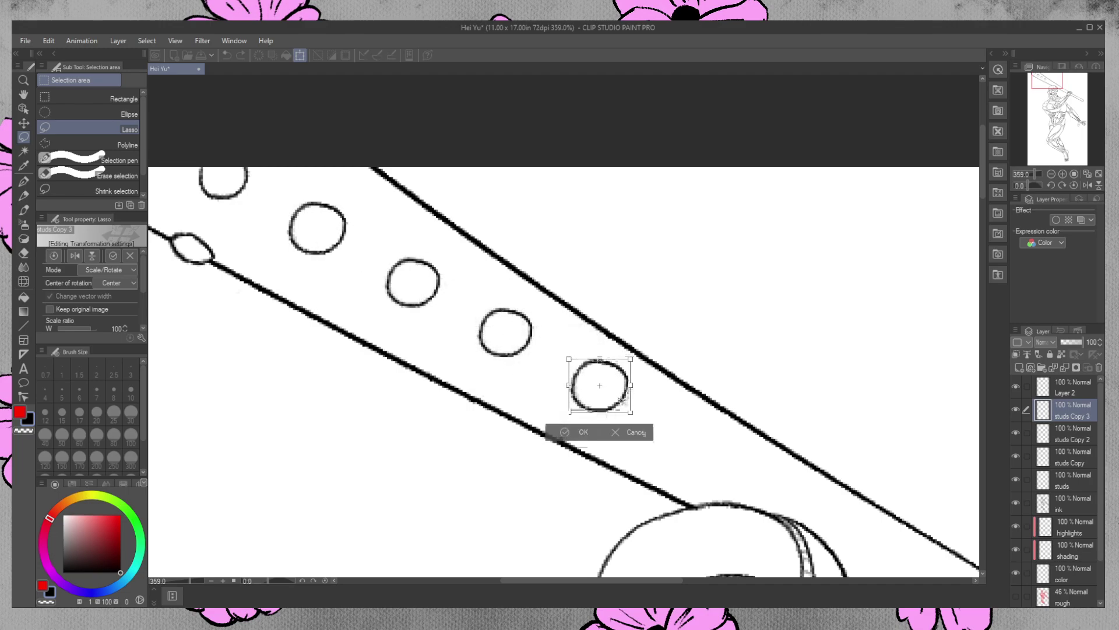
{"action": "left_click_drag", "start_coordinate": [631, 358], "coordinate": [626, 363]}
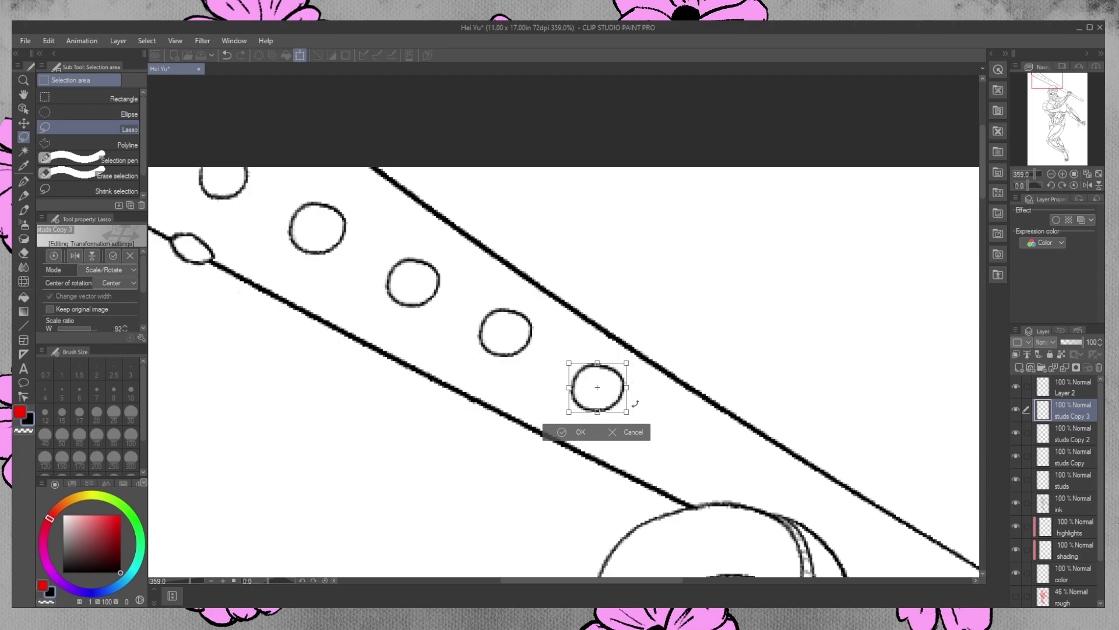
{"action": "key", "text": "Return"}
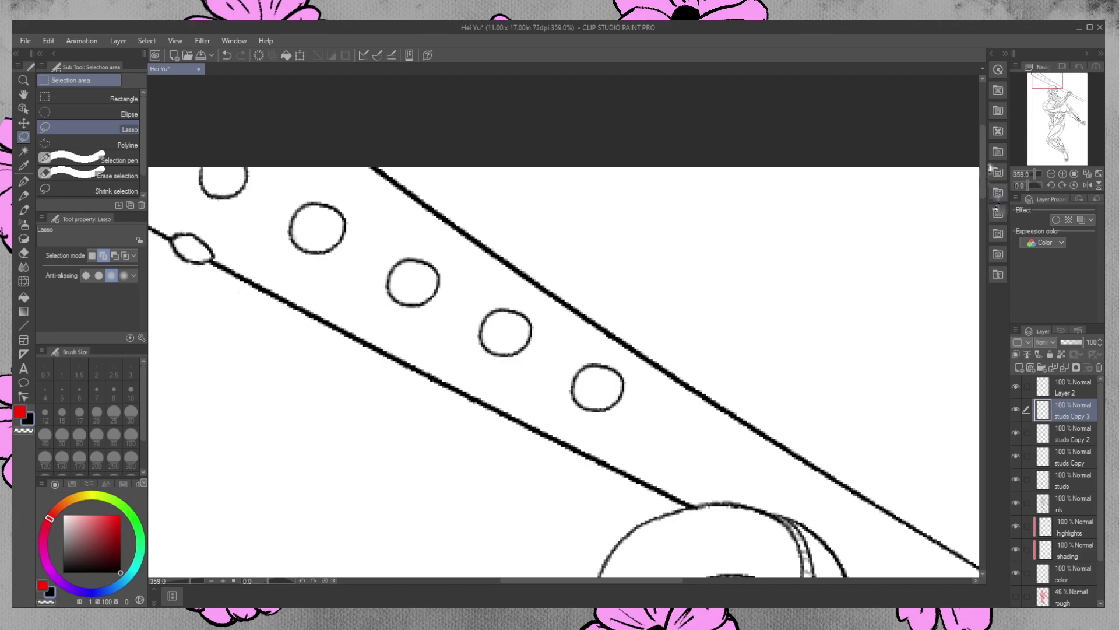
Select the original round stud on the studs layer with the Lasso and move it down toward the weapon's lower edge
{"action": "mouse_move", "coordinate": [982, 161]}
{"action": "left_mouse_down"}
{"action": "mouse_move", "coordinate": [982, 176]}
{"action": "mouse_move", "coordinate": [981, 160]}
{"action": "left_mouse_up"}
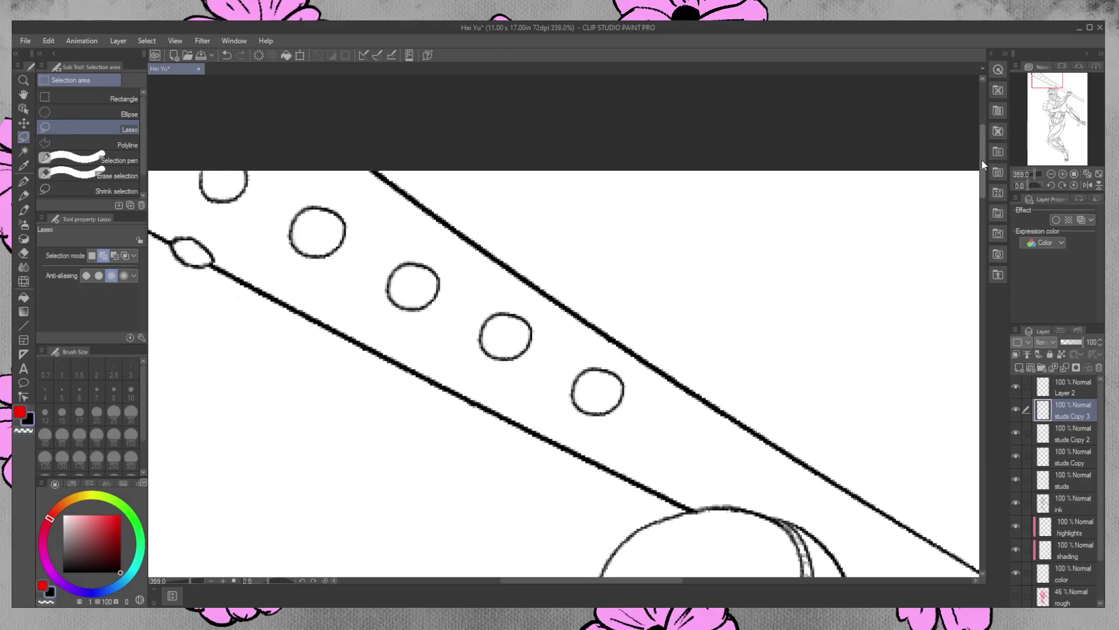
{"action": "left_click", "coordinate": [1073, 457]}
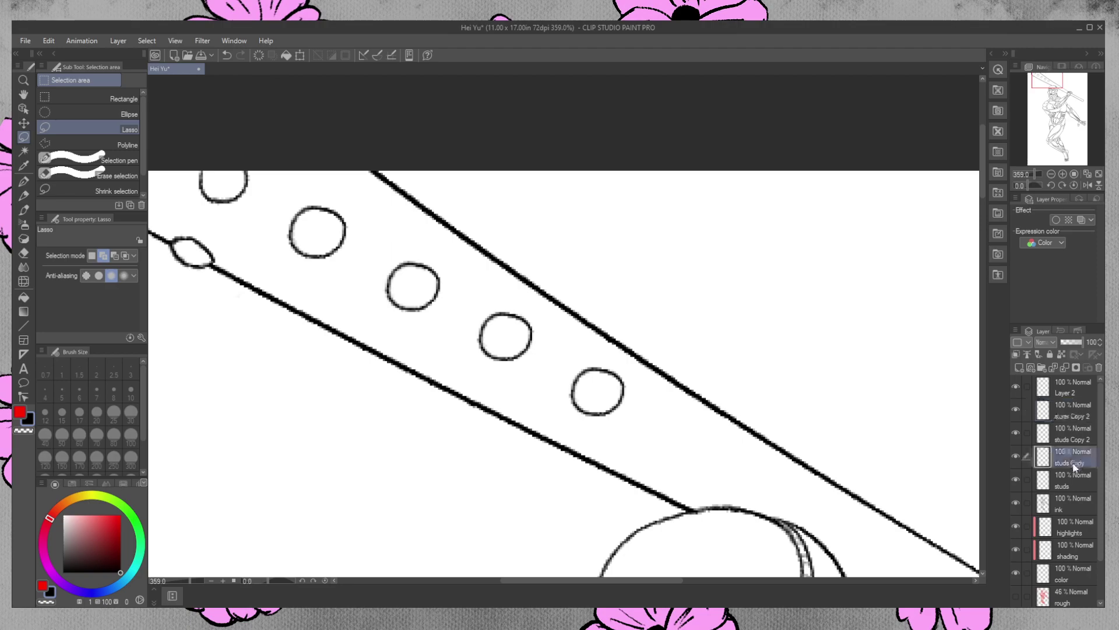
{"action": "left_click", "coordinate": [1076, 482]}
{"action": "mouse_move", "coordinate": [315, 195]}
{"action": "left_mouse_down"}
{"action": "mouse_move", "coordinate": [342, 191]}
{"action": "mouse_move", "coordinate": [355, 215]}
{"action": "left_mouse_up"}
{"action": "key", "text": "ctrl+t"}
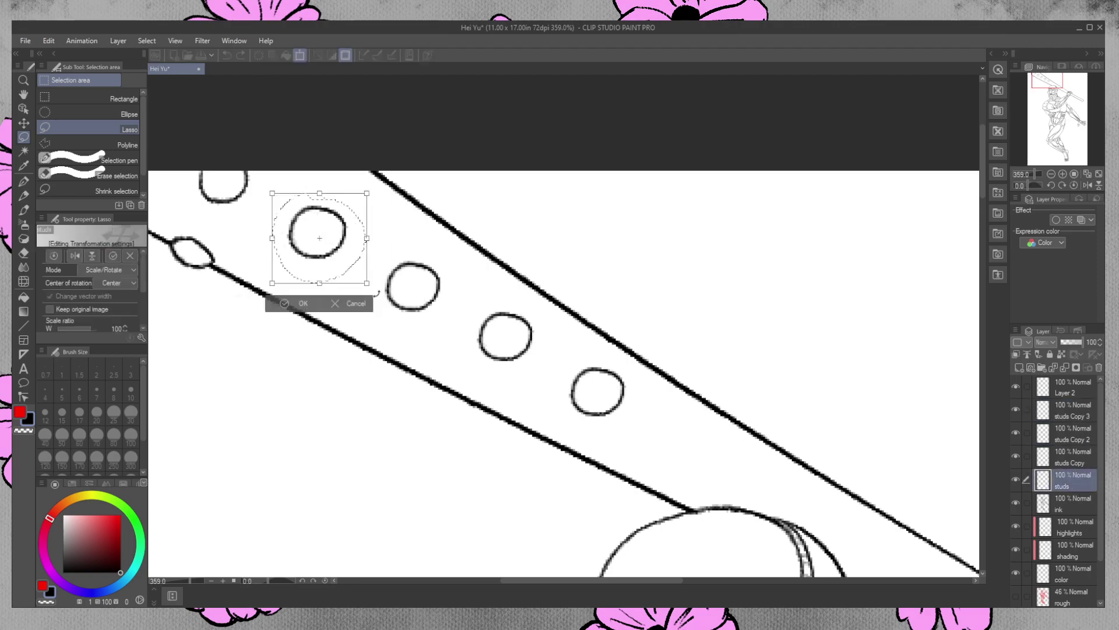
{"action": "left_click_drag", "start_coordinate": [336, 252], "coordinate": [316, 278]}
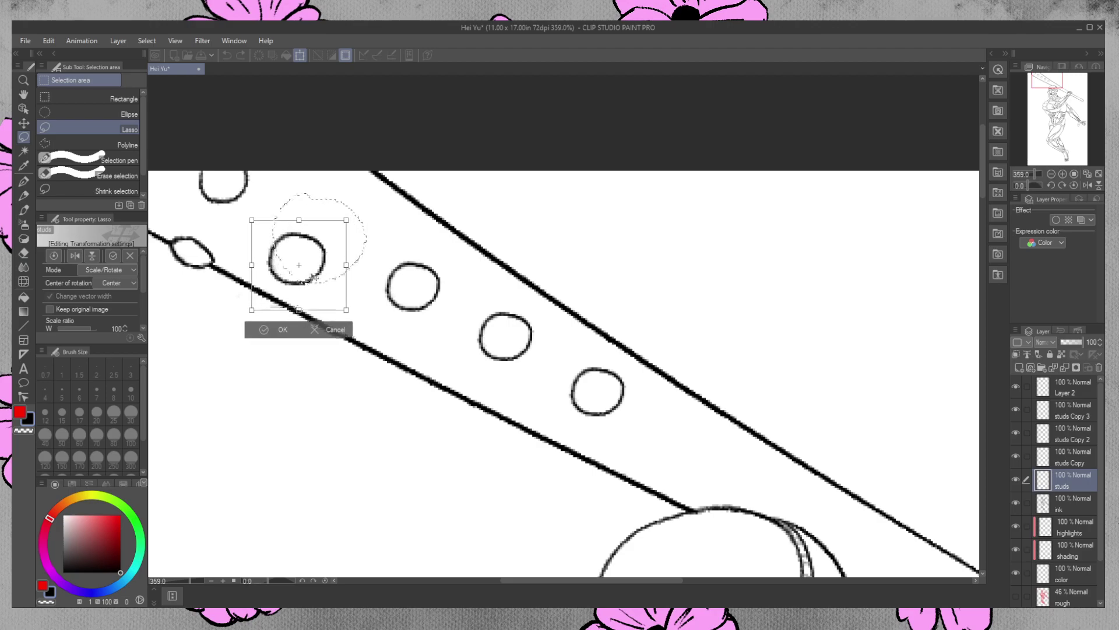
{"action": "key", "text": "Return"}
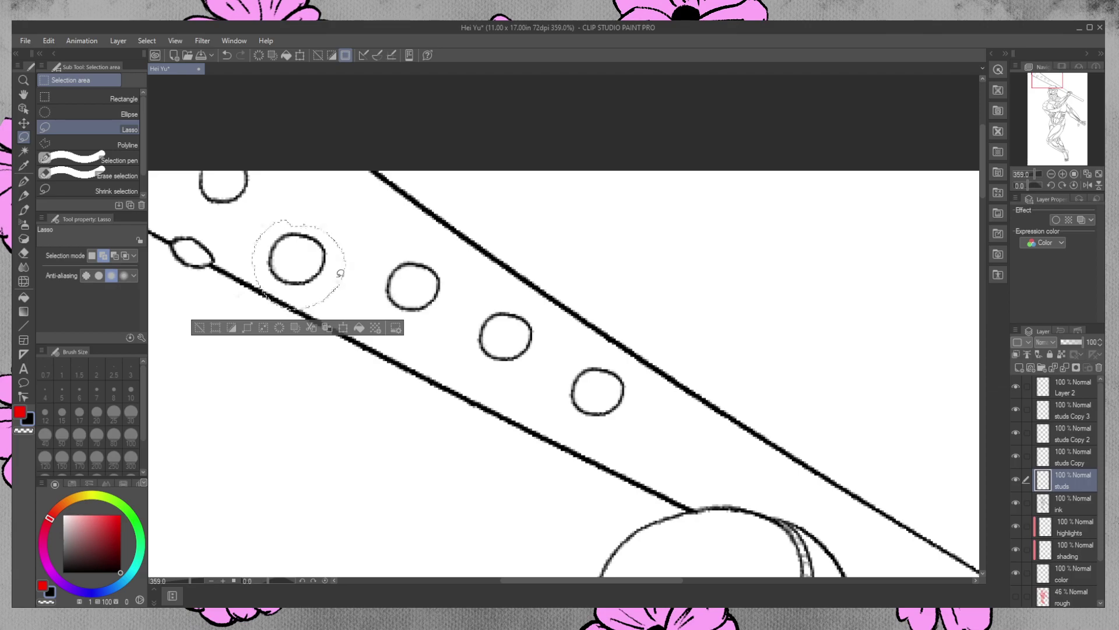
{"action": "key", "text": "ctrl+d"}
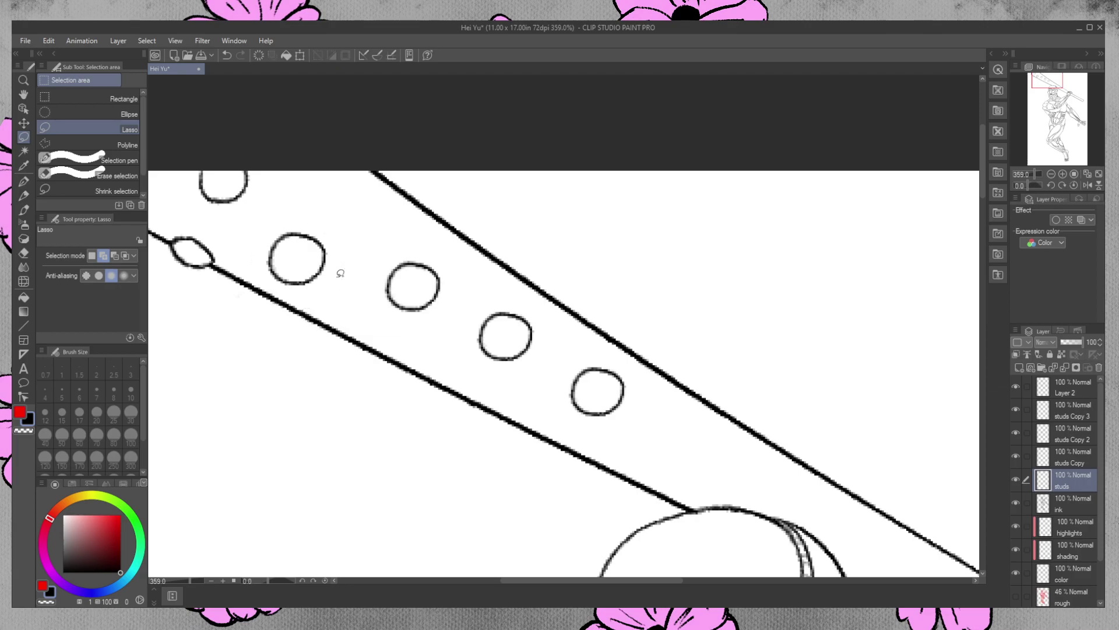
Paste a full-size copy of the stud and place it against the weapon's upper edge, above the original stud
{"action": "key", "text": "ctrl+t"}
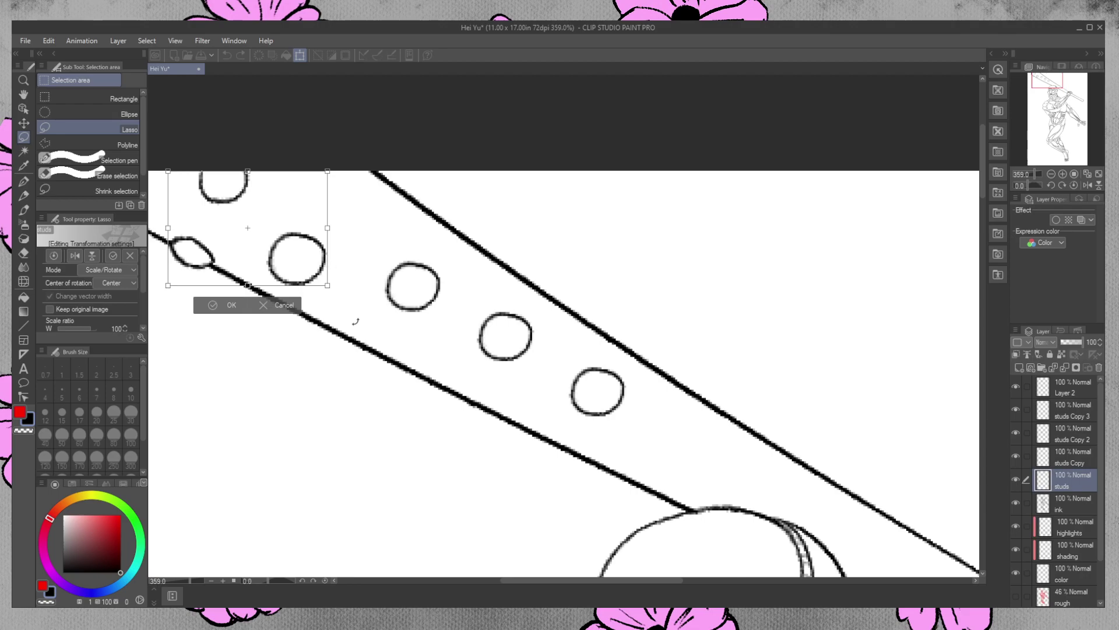
{"action": "key", "text": "Escape"}
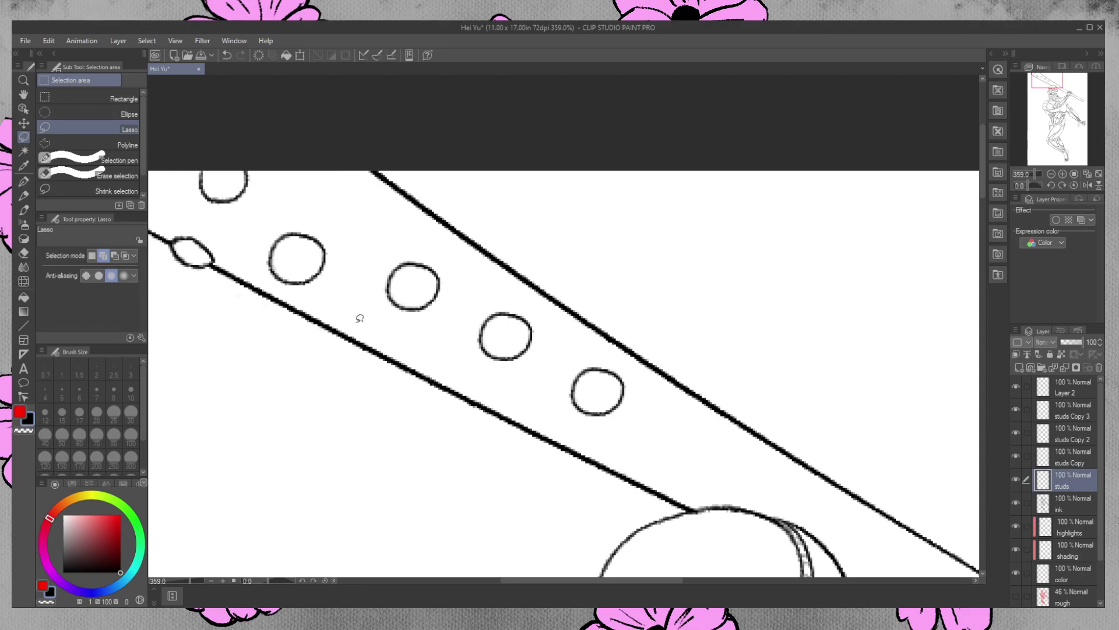
{"action": "key", "text": "ctrl+v"}
{"action": "key", "text": "ctrl+t"}
{"action": "left_click_drag", "start_coordinate": [337, 222], "coordinate": [365, 190]}
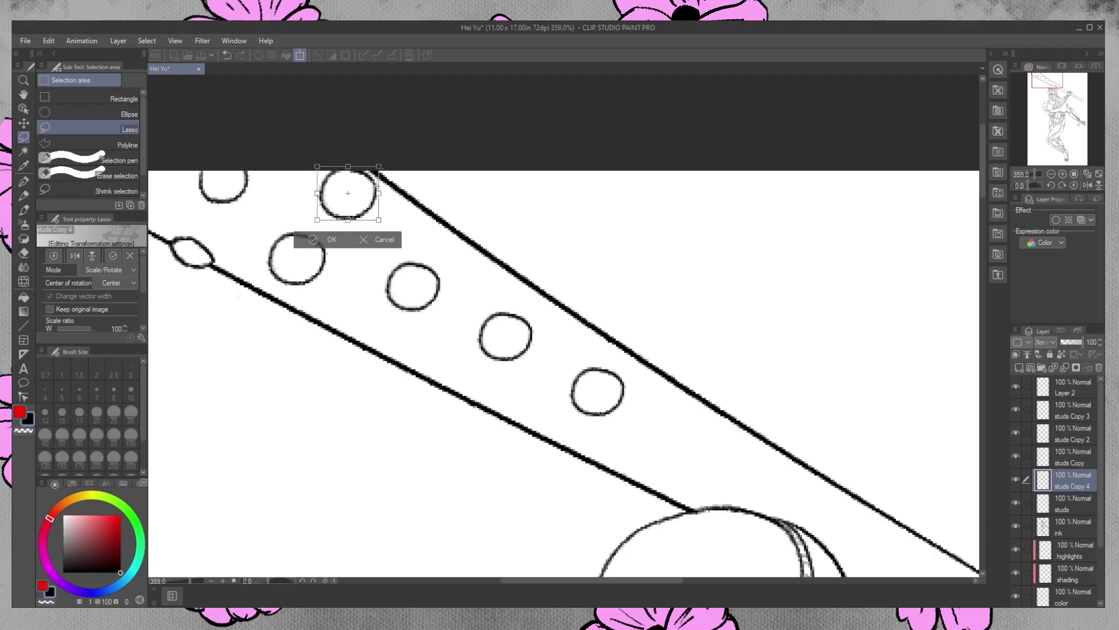
{"action": "key", "text": "Return"}
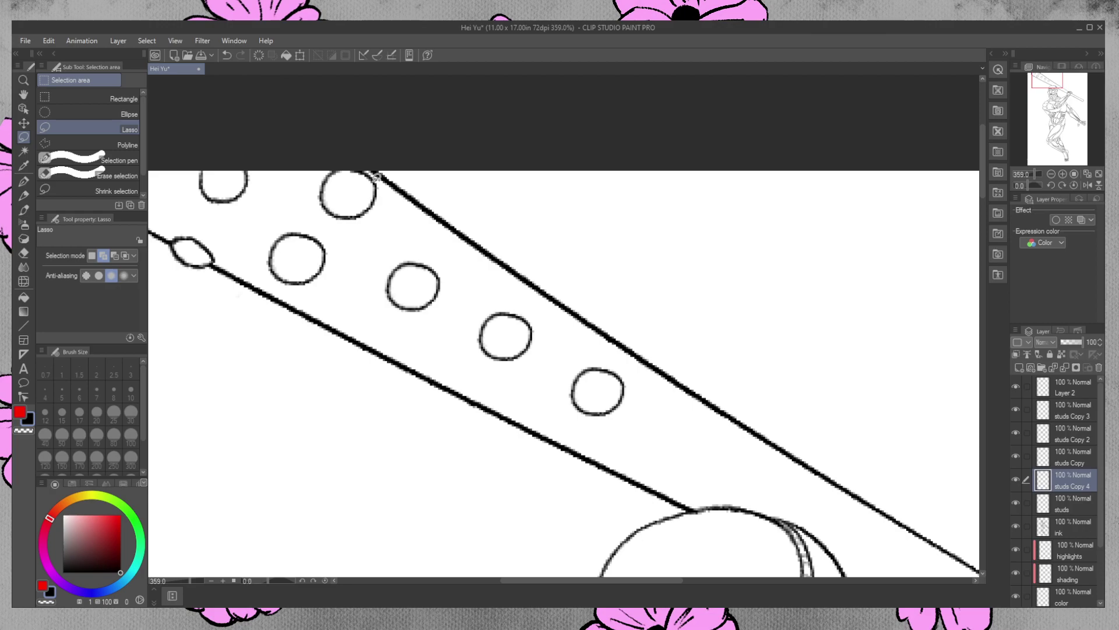
Lasso the original stud on the studs layer again, shift it slightly further down beside the lower edge, and deselect
{"action": "left_click", "coordinate": [1068, 502]}
{"action": "mouse_move", "coordinate": [298, 220]}
{"action": "left_mouse_down"}
{"action": "mouse_move", "coordinate": [275, 281]}
{"action": "mouse_move", "coordinate": [328, 281]}
{"action": "mouse_move", "coordinate": [311, 215]}
{"action": "left_mouse_up"}
{"action": "key", "text": "ctrl+t"}
{"action": "left_click_drag", "start_coordinate": [324, 273], "coordinate": [322, 282]}
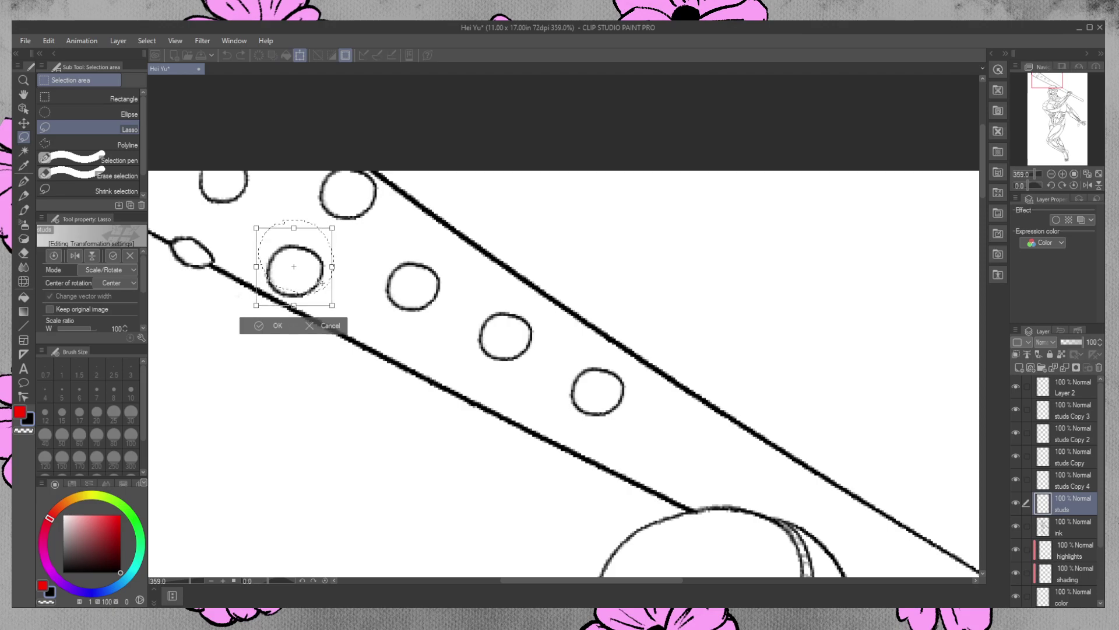
{"action": "key", "text": "Return"}
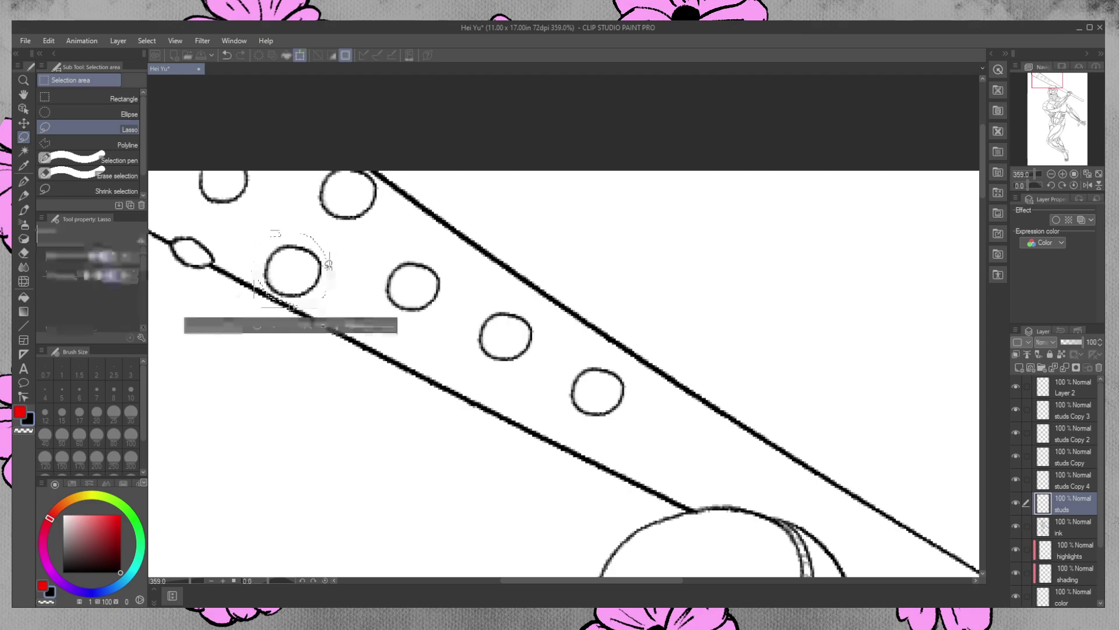
{"action": "key", "text": "ctrl+d"}
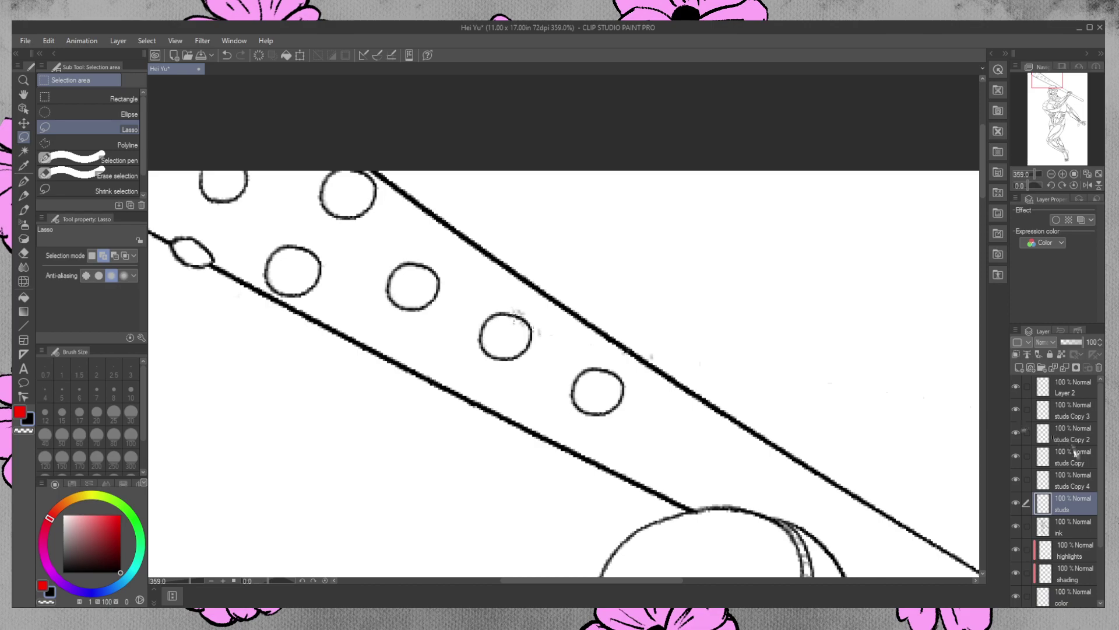
Merge all the stud copy layers down into the single studs layer
{"action": "left_click", "coordinate": [1083, 415]}
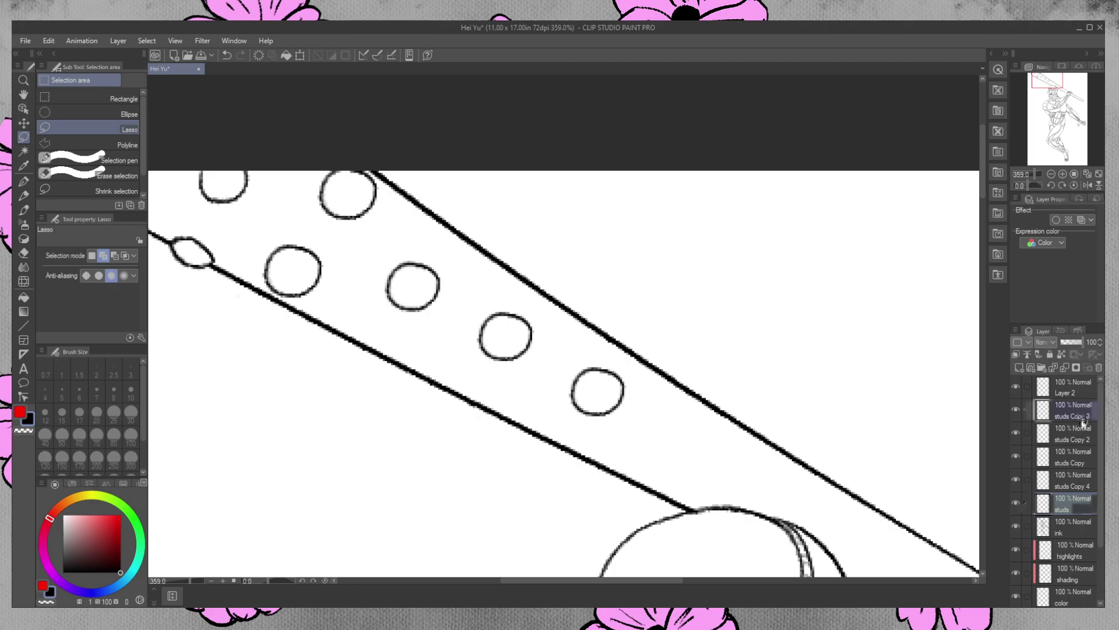
{"action": "left_click", "coordinate": [1053, 368]}
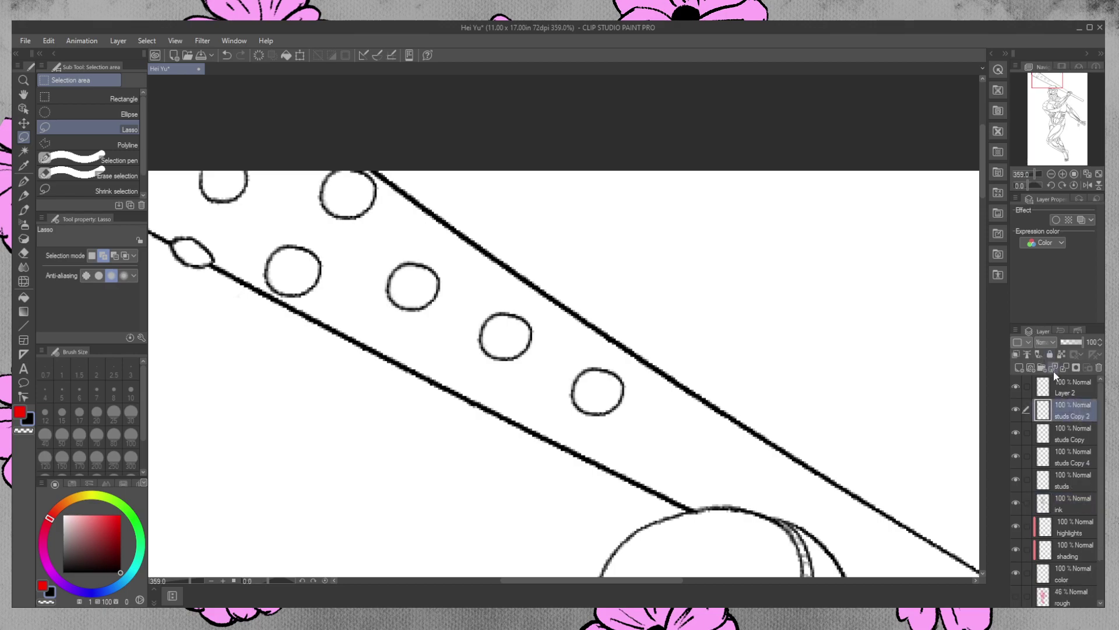
{"action": "left_click", "coordinate": [1053, 368]}
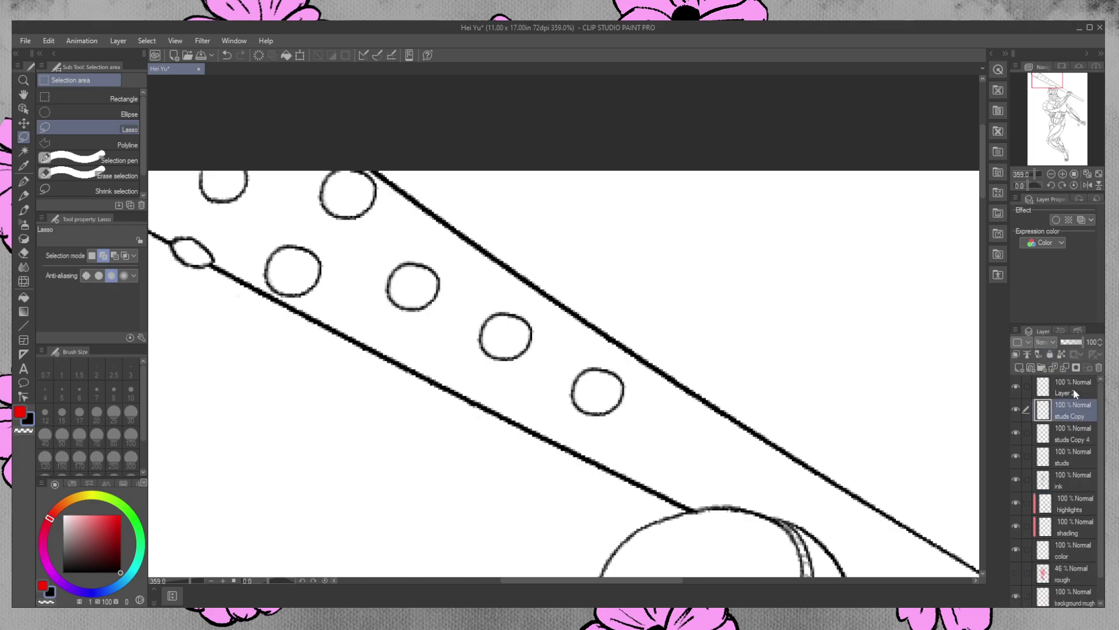
{"action": "left_click", "coordinate": [1053, 367]}
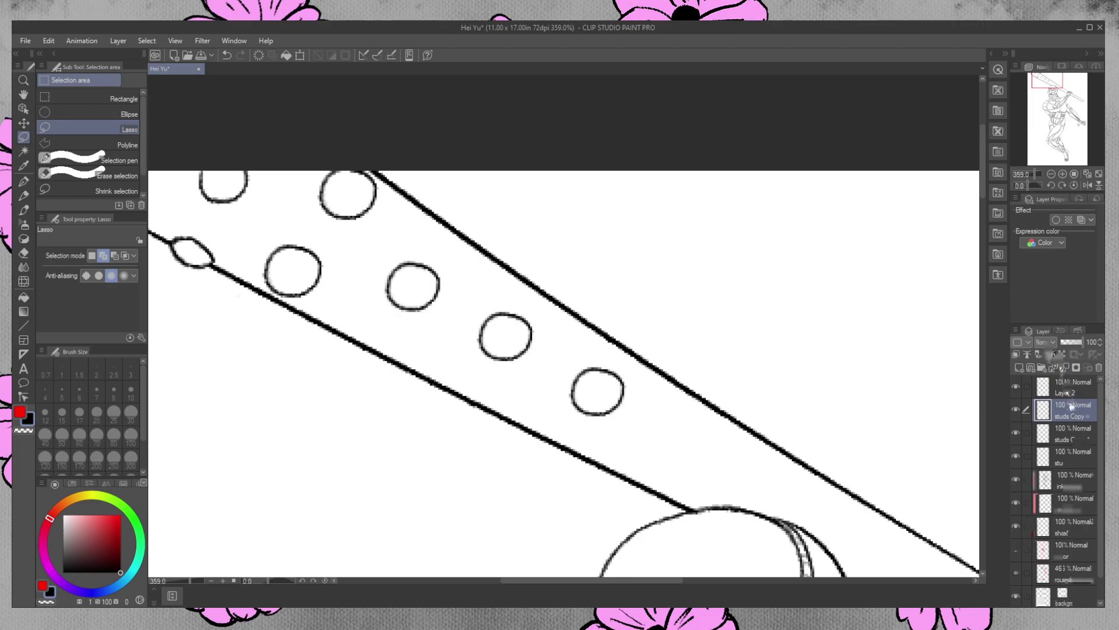
{"action": "left_click", "coordinate": [1053, 367]}
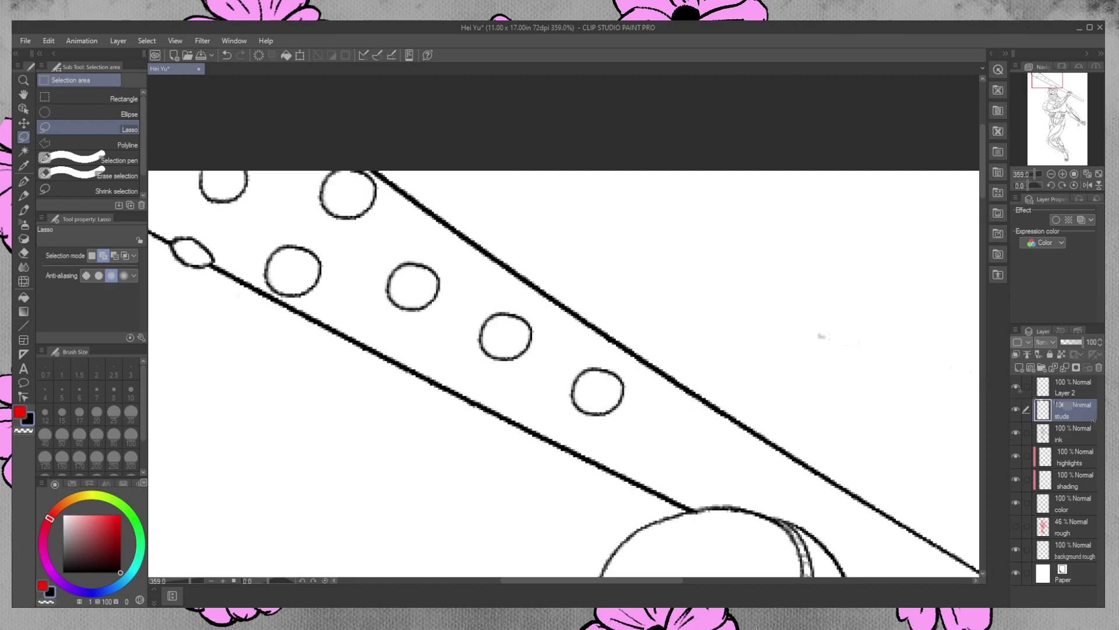
Lasso the second-to-last stud of the middle row and move it down against the weapon's lower edge, keeping its size
{"action": "mouse_move", "coordinate": [504, 304]}
{"action": "left_mouse_down"}
{"action": "mouse_move", "coordinate": [466, 335]}
{"action": "mouse_move", "coordinate": [544, 363]}
{"action": "mouse_move", "coordinate": [506, 303]}
{"action": "left_mouse_up"}
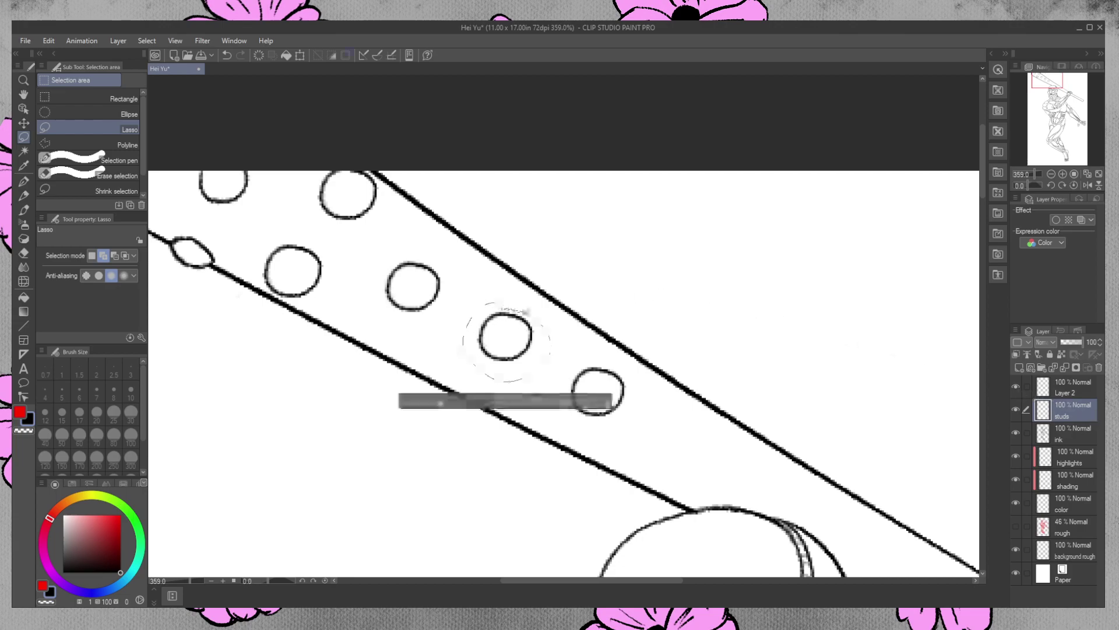
{"action": "key", "text": "ctrl+t"}
{"action": "mouse_move", "coordinate": [527, 357]}
{"action": "left_mouse_down"}
{"action": "mouse_move", "coordinate": [496, 388]}
{"action": "mouse_move", "coordinate": [506, 389]}
{"action": "left_mouse_up"}
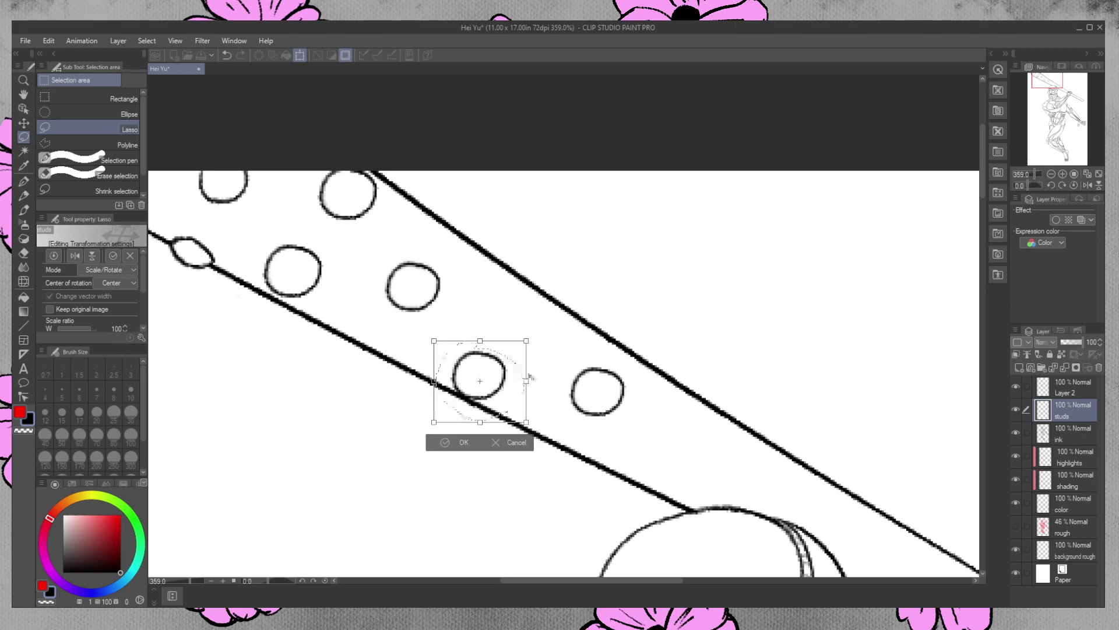
{"action": "left_click_drag", "start_coordinate": [528, 339], "coordinate": [523, 343]}
{"action": "left_click", "coordinate": [516, 442]}
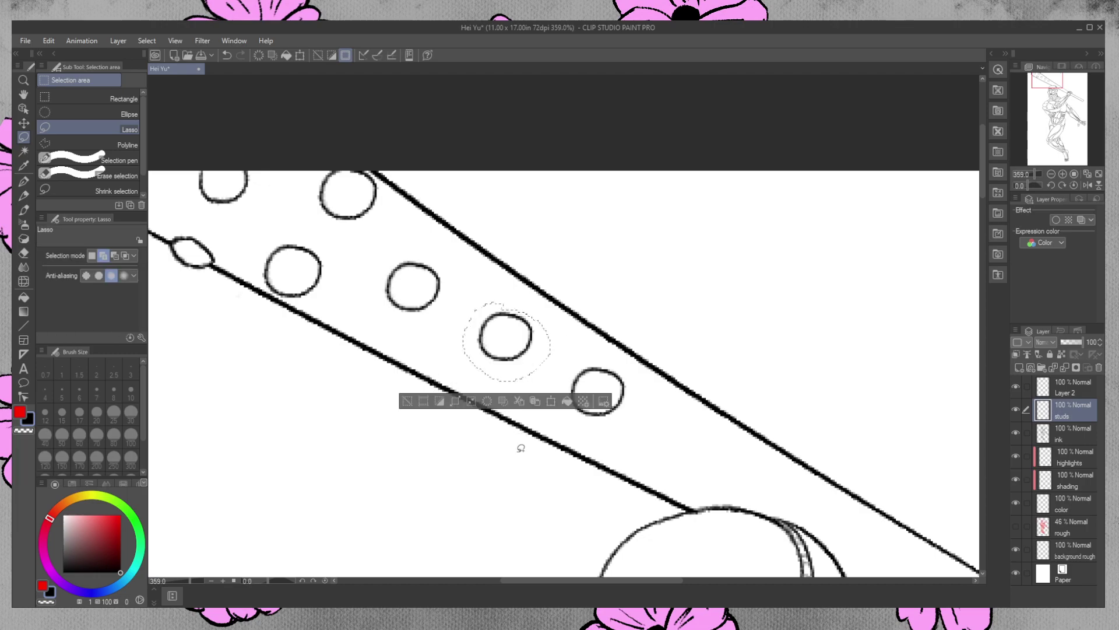
{"action": "key", "text": "ctrl+t"}
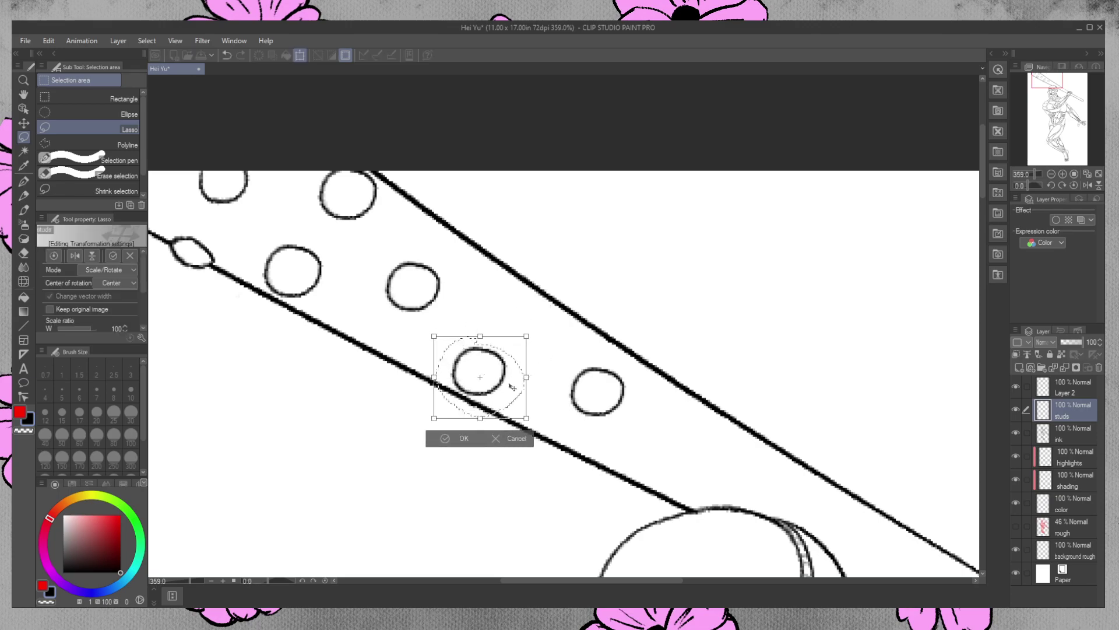
{"action": "key", "text": "Return"}
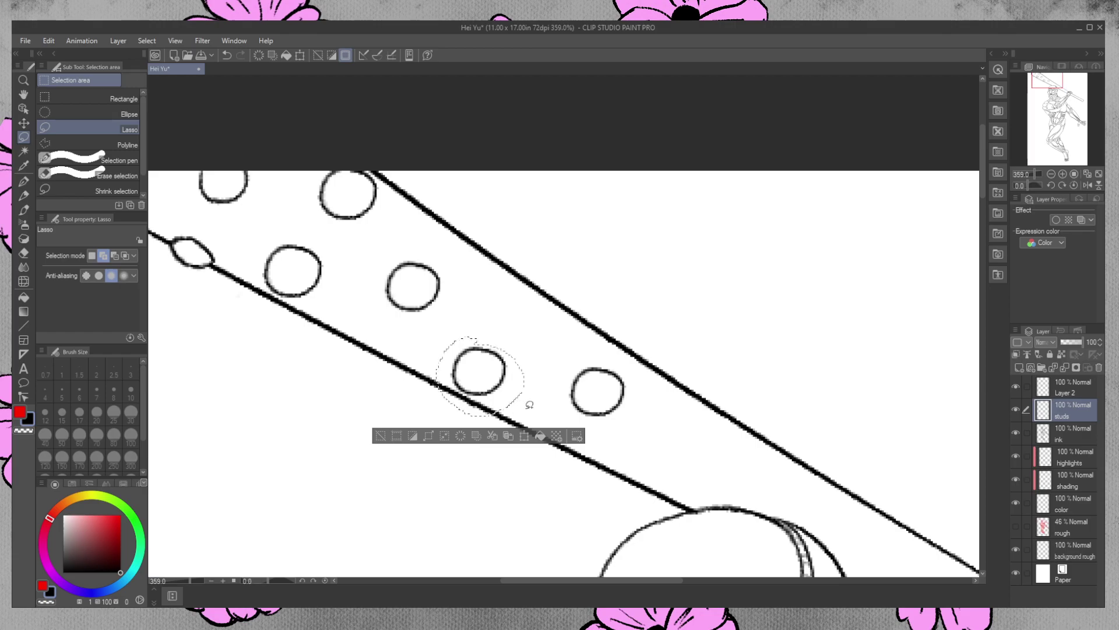
Copy the moved stud, place the full-size copy against the weapon's upper edge directly above it, and deselect
{"action": "key", "text": "ctrl+c"}
{"action": "key", "text": "ctrl+v"}
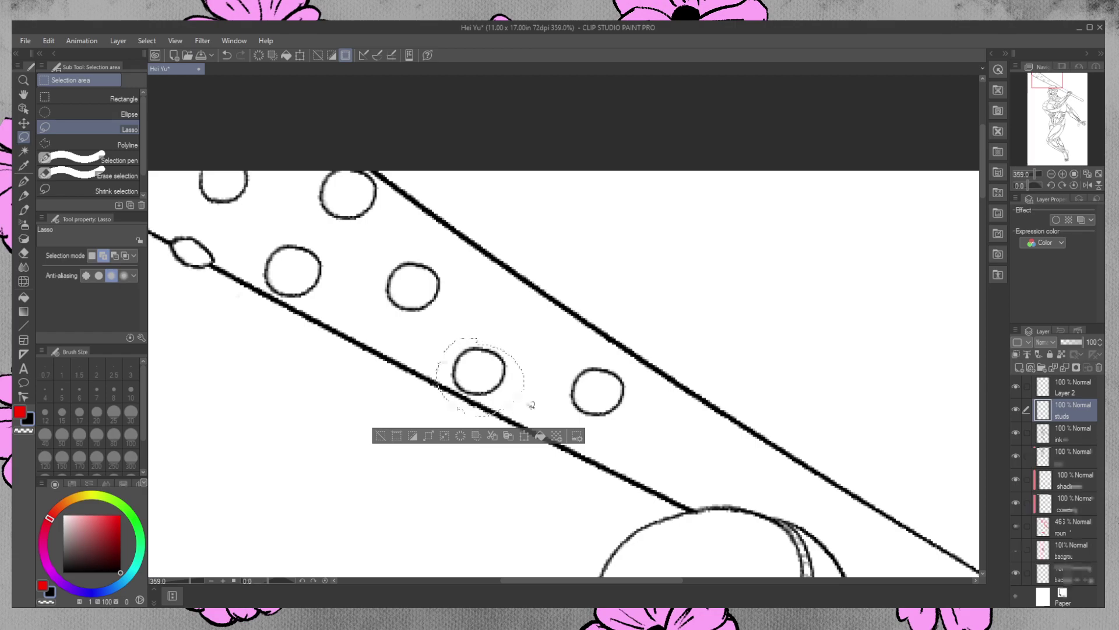
{"action": "key", "text": "ctrl+t"}
{"action": "left_click_drag", "start_coordinate": [513, 360], "coordinate": [557, 317]}
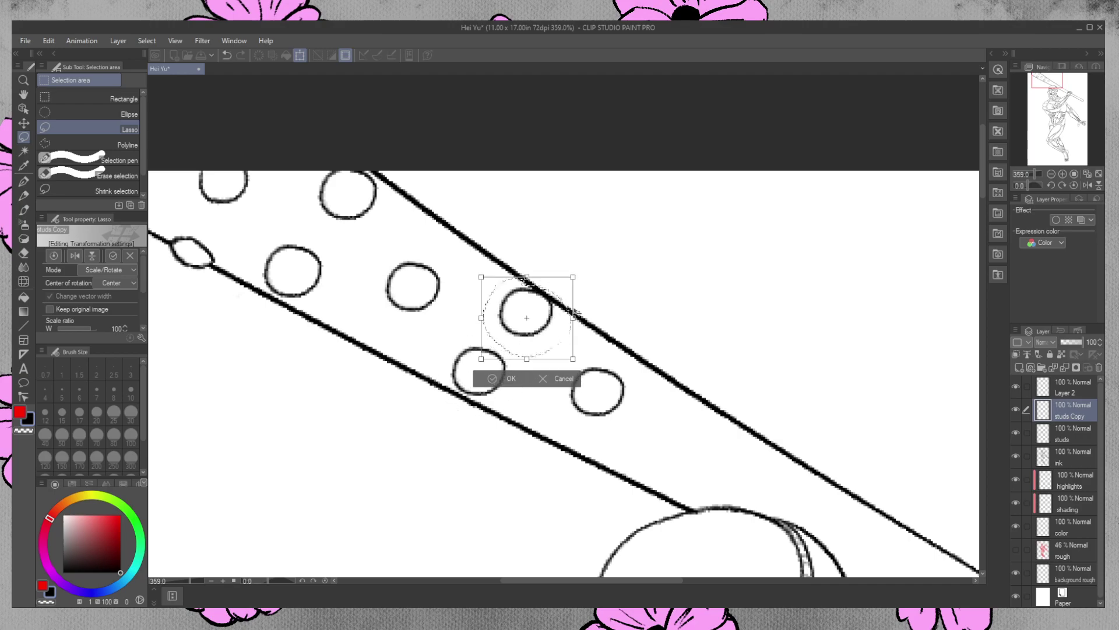
{"action": "key", "text": "Return"}
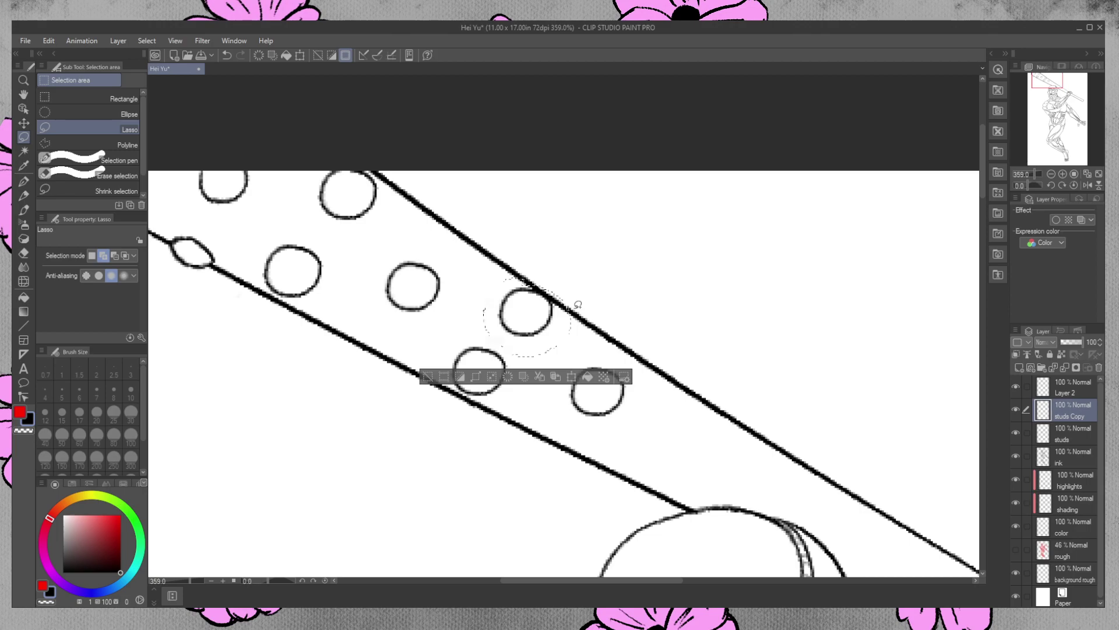
{"action": "key", "text": "ctrl+d"}
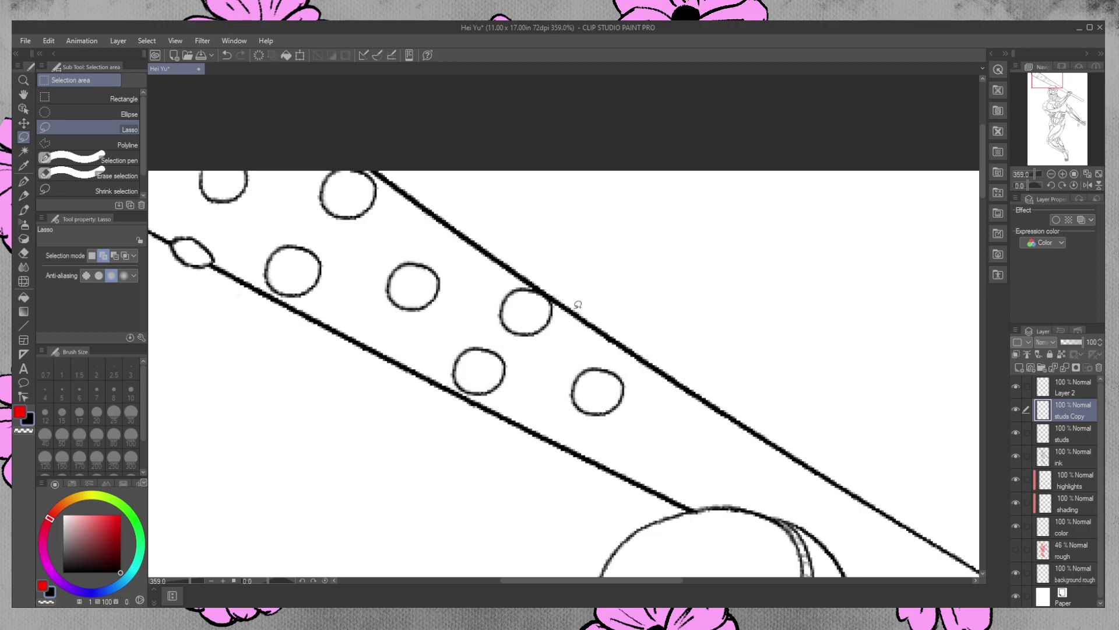
Paste another stud copy, scale it to about 92%, and place it against the lower edge just before the head
{"action": "key", "text": "ctrl+c"}
{"action": "key", "text": "ctrl+v"}
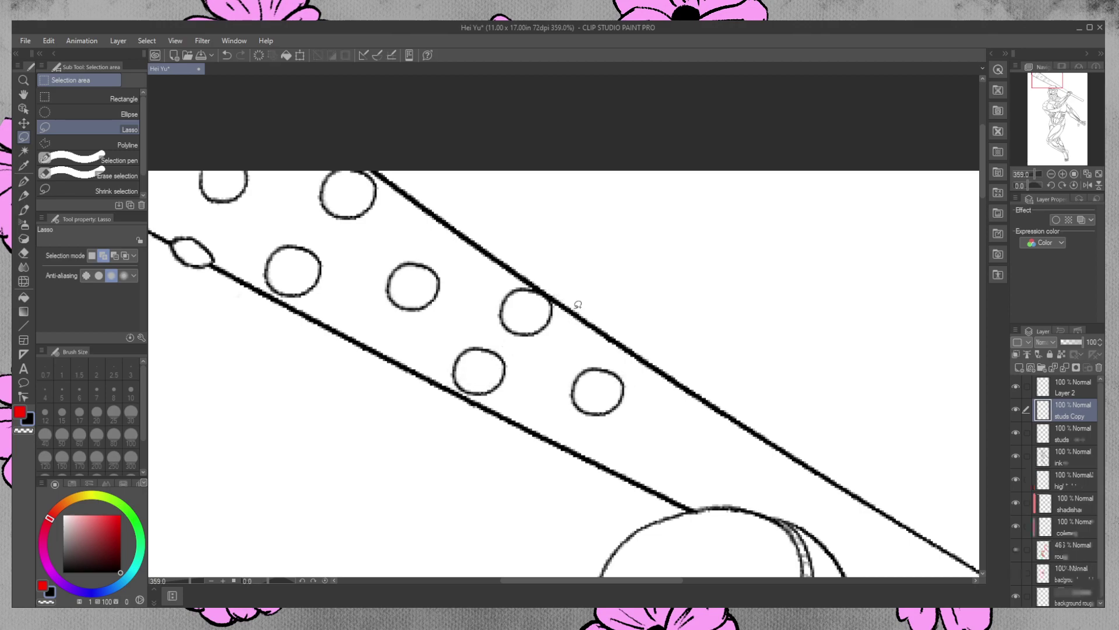
{"action": "key", "text": "ctrl+t"}
{"action": "left_click_drag", "start_coordinate": [499, 389], "coordinate": [682, 468]}
{"action": "left_click_drag", "start_coordinate": [682, 477], "coordinate": [684, 478]}
{"action": "left_click_drag", "start_coordinate": [695, 438], "coordinate": [689, 445]}
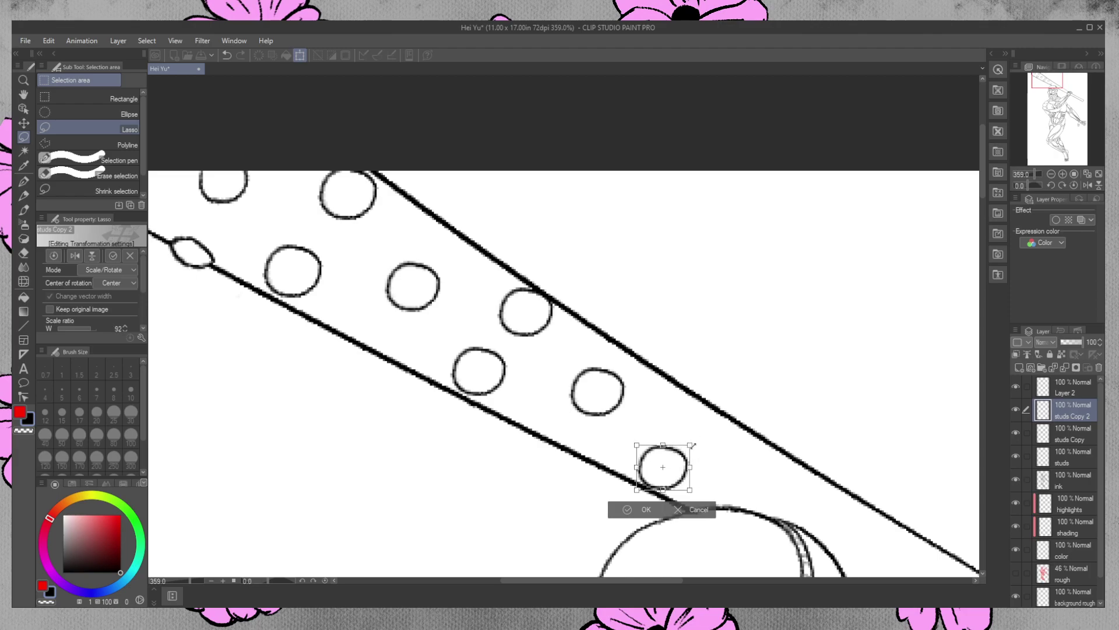
{"action": "left_click_drag", "start_coordinate": [678, 481], "coordinate": [677, 491]}
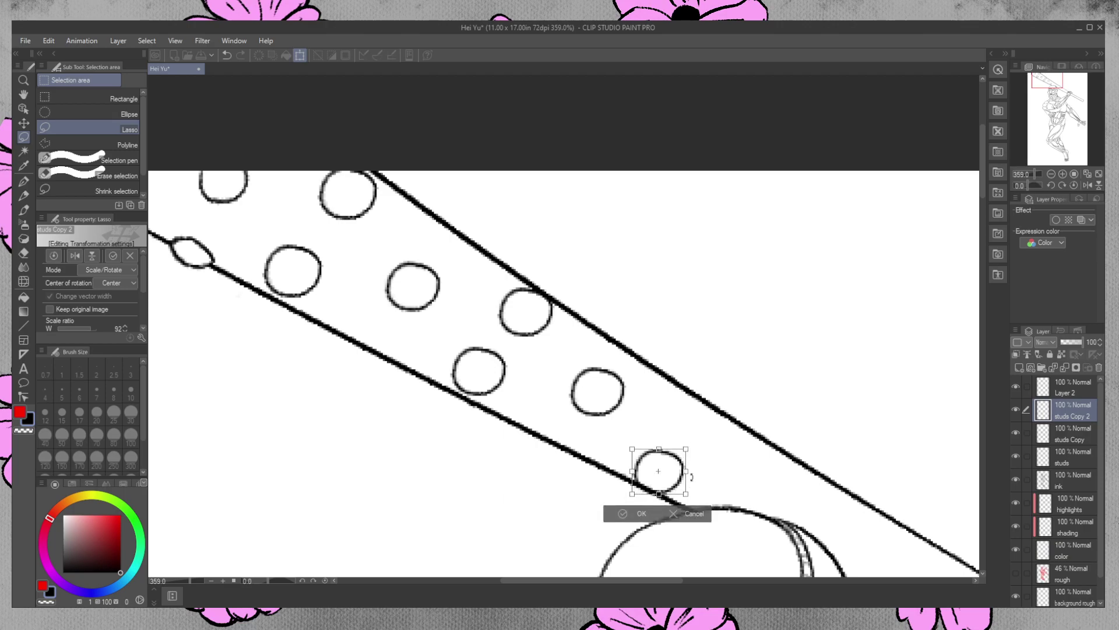
{"action": "key", "text": "Return"}
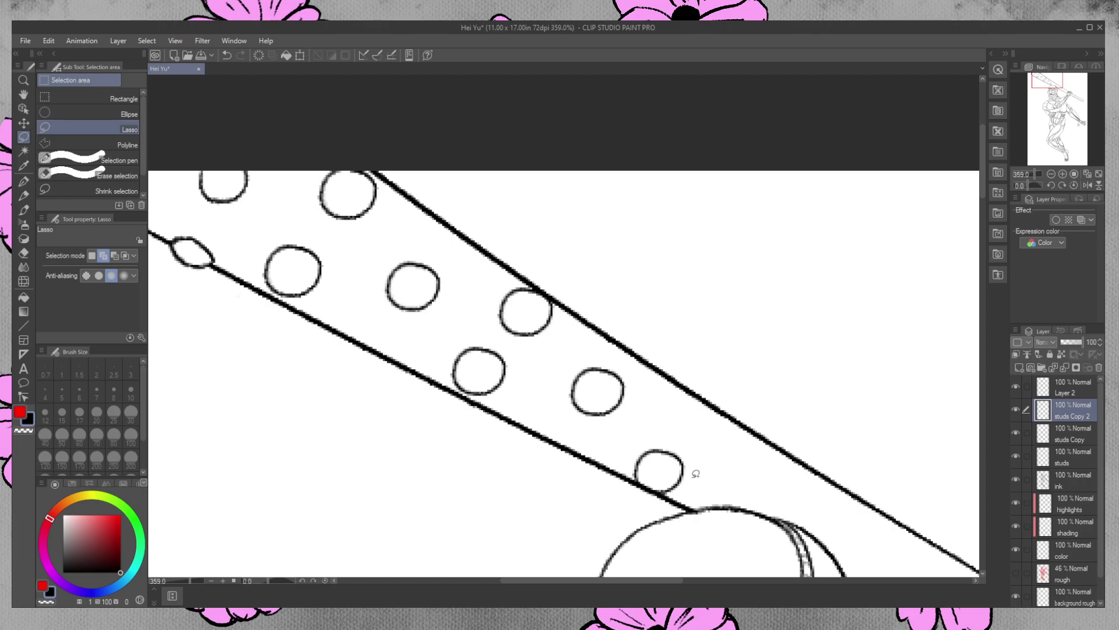
Lasso and copy the smaller stud by the head, place the copy overlapping the weapon's upper edge, and deselect
{"action": "mouse_move", "coordinate": [660, 436]}
{"action": "left_mouse_down"}
{"action": "mouse_move", "coordinate": [662, 506]}
{"action": "mouse_move", "coordinate": [672, 439]}
{"action": "left_mouse_up"}
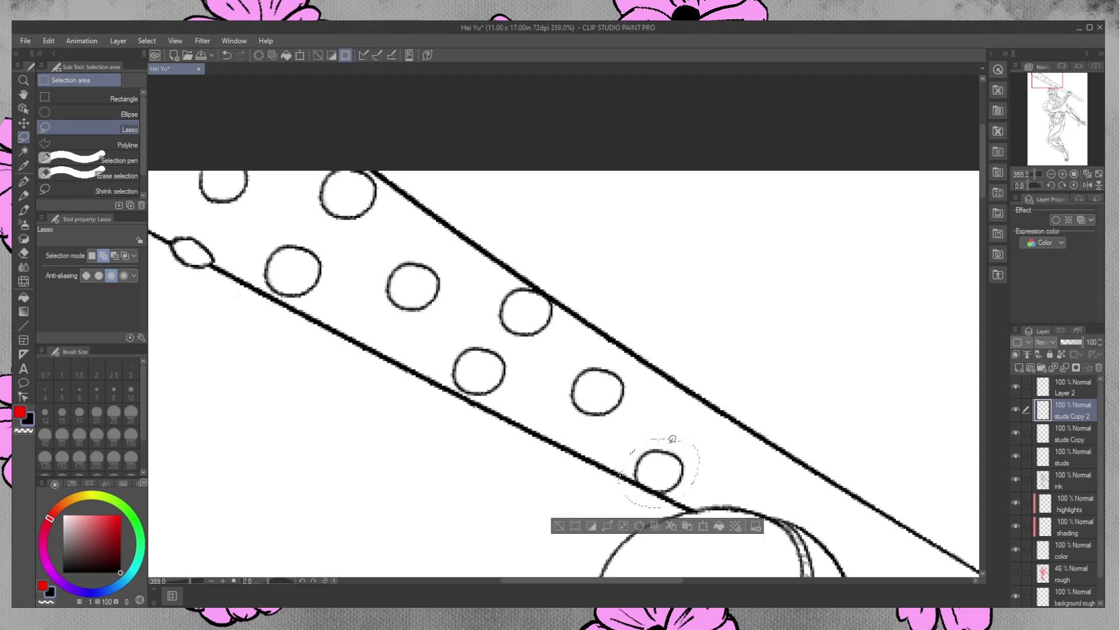
{"action": "key", "text": "ctrl+c"}
{"action": "key", "text": "ctrl+v"}
{"action": "key", "text": "ctrl+t"}
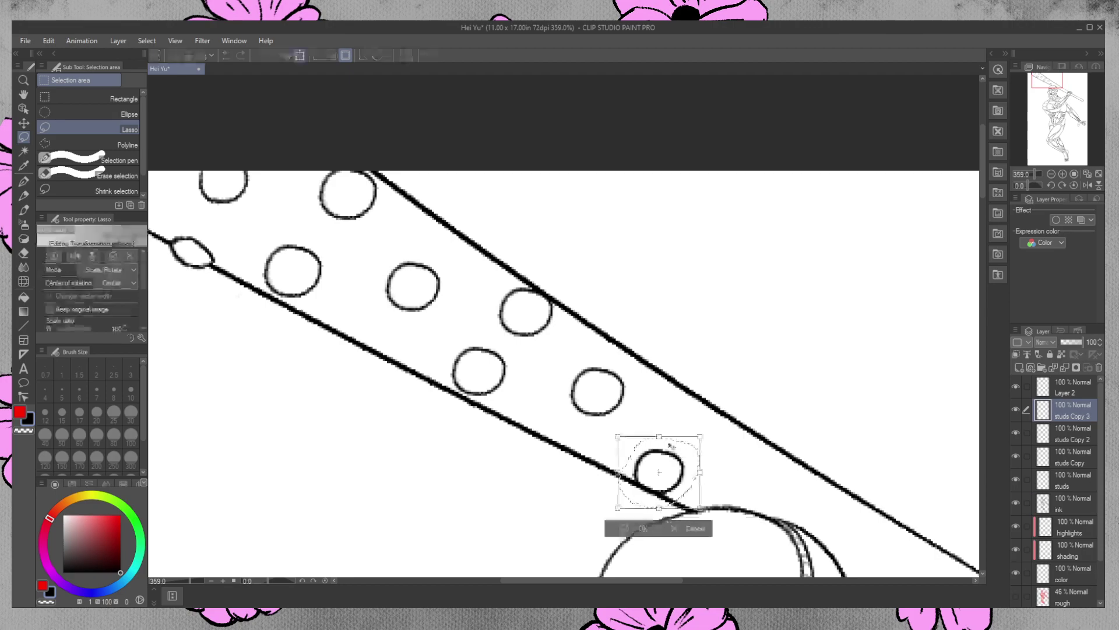
{"action": "left_click_drag", "start_coordinate": [685, 474], "coordinate": [723, 415]}
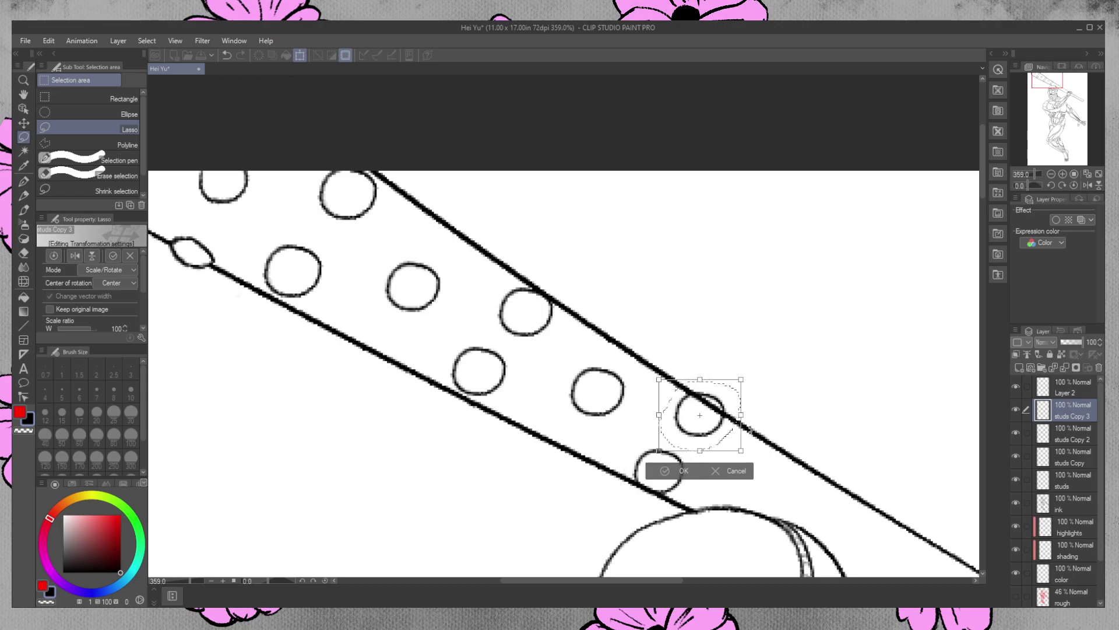
{"action": "key", "text": "Return"}
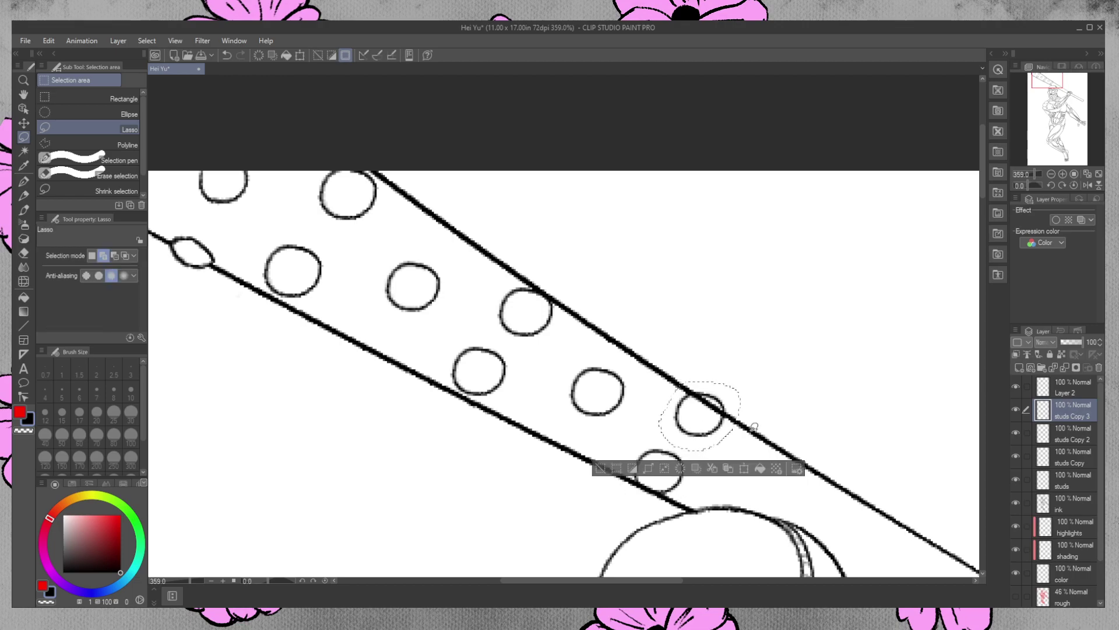
{"action": "key", "text": "ctrl+d"}
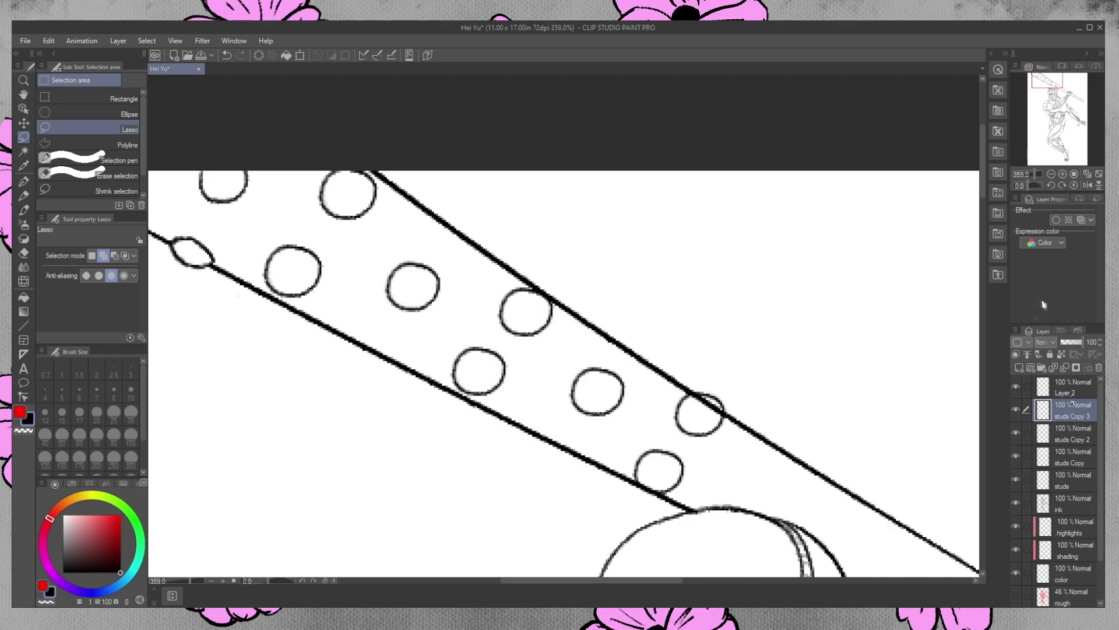
Merge the three newly pasted stud copies down into the studs layer
{"action": "key", "text": "ctrl+e"}
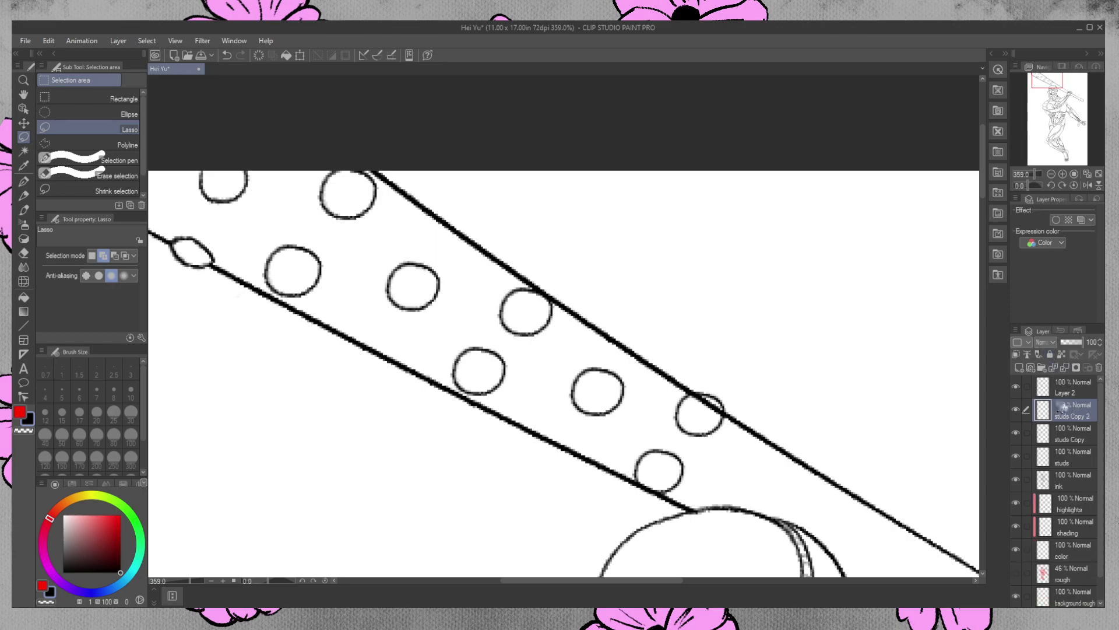
{"action": "key", "text": "ctrl+e"}
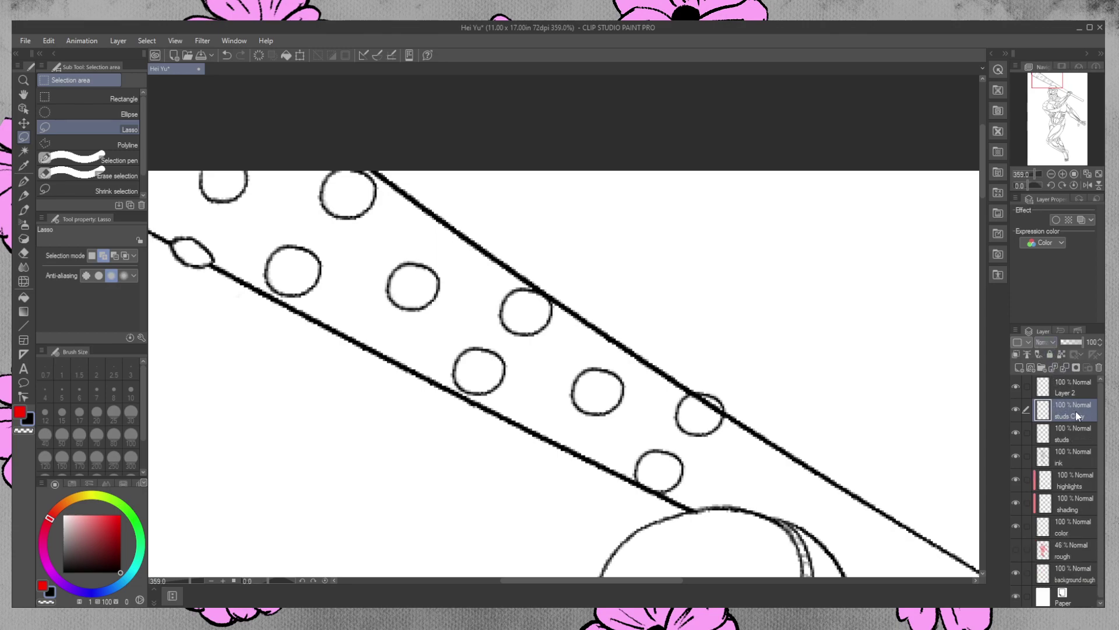
{"action": "left_click", "coordinate": [1065, 368]}
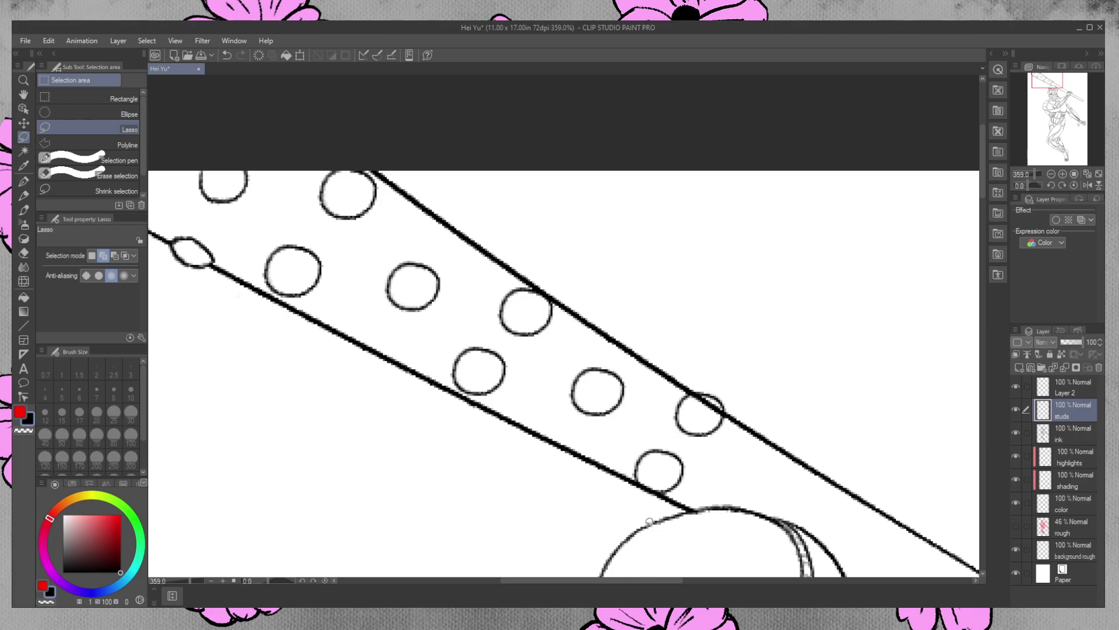
Erase the weapon's upper edge line inside the overlapping stud on the ink layer with the Hard eraser at size 20
{"action": "left_click", "coordinate": [23, 253]}
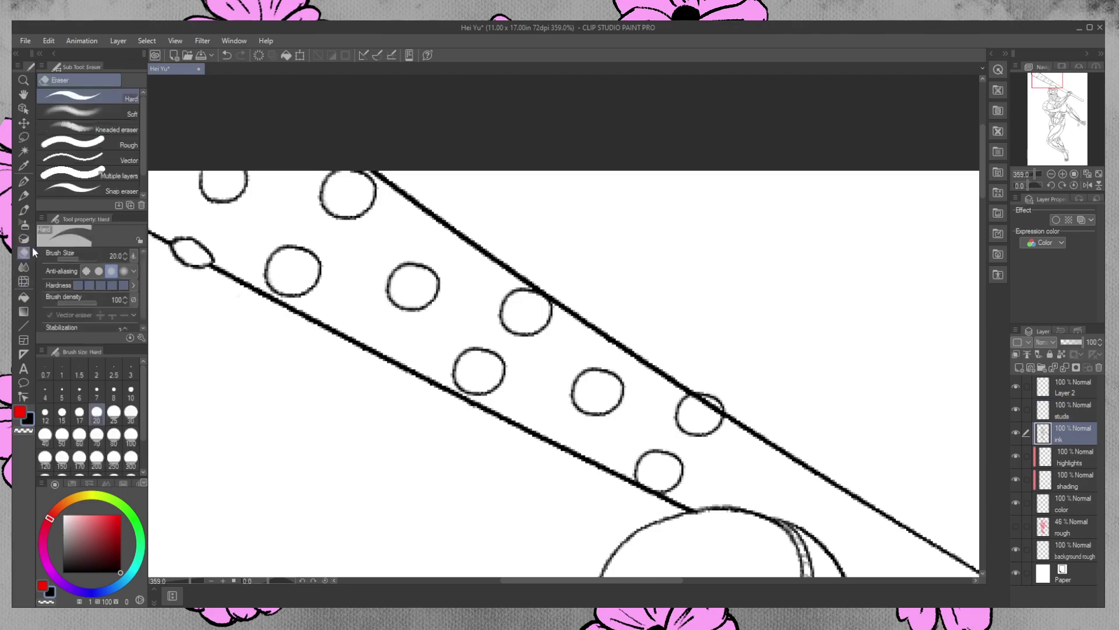
{"action": "left_click_drag", "start_coordinate": [694, 398], "coordinate": [708, 404]}
{"action": "left_click", "coordinate": [706, 402]}
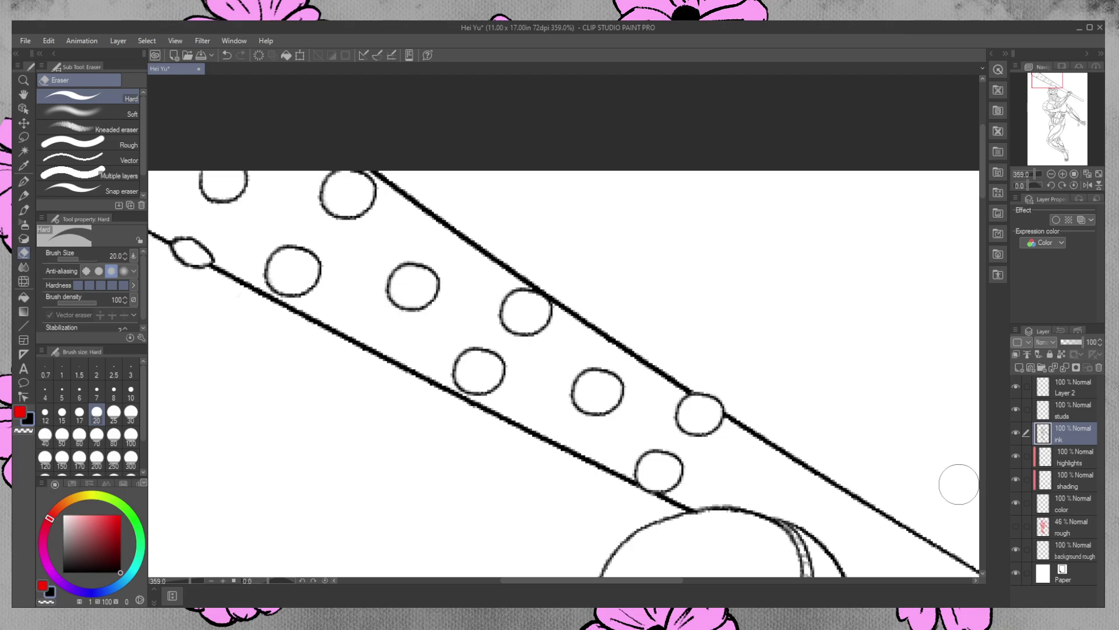
Paste another stud above the head from the studs layer, scale it to about 95%, and merge it into that layer
{"action": "left_click", "coordinate": [1076, 415]}
{"action": "mouse_move", "coordinate": [985, 172]}
{"action": "left_mouse_down"}
{"action": "mouse_move", "coordinate": [988, 194]}
{"action": "mouse_move", "coordinate": [985, 176]}
{"action": "left_mouse_up"}
{"action": "left_click", "coordinate": [24, 80]}
{"action": "mouse_move", "coordinate": [529, 297]}
{"action": "left_mouse_down"}
{"action": "mouse_move", "coordinate": [489, 270]}
{"action": "mouse_move", "coordinate": [546, 288]}
{"action": "left_mouse_up"}
{"action": "left_click", "coordinate": [719, 385]}
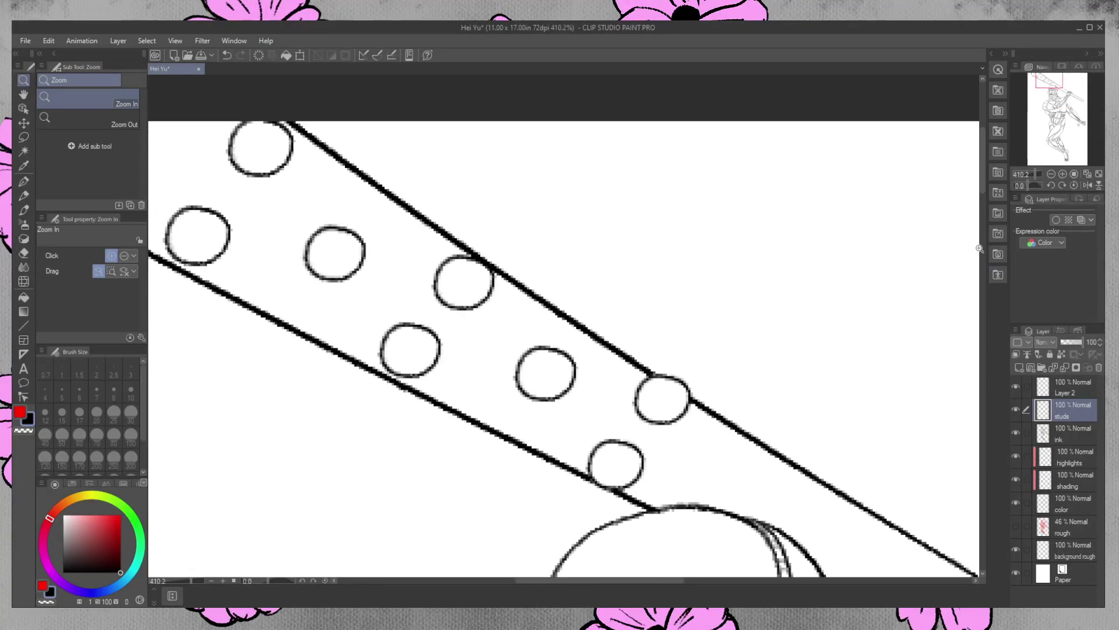
{"action": "left_click_drag", "start_coordinate": [981, 156], "coordinate": [986, 188]}
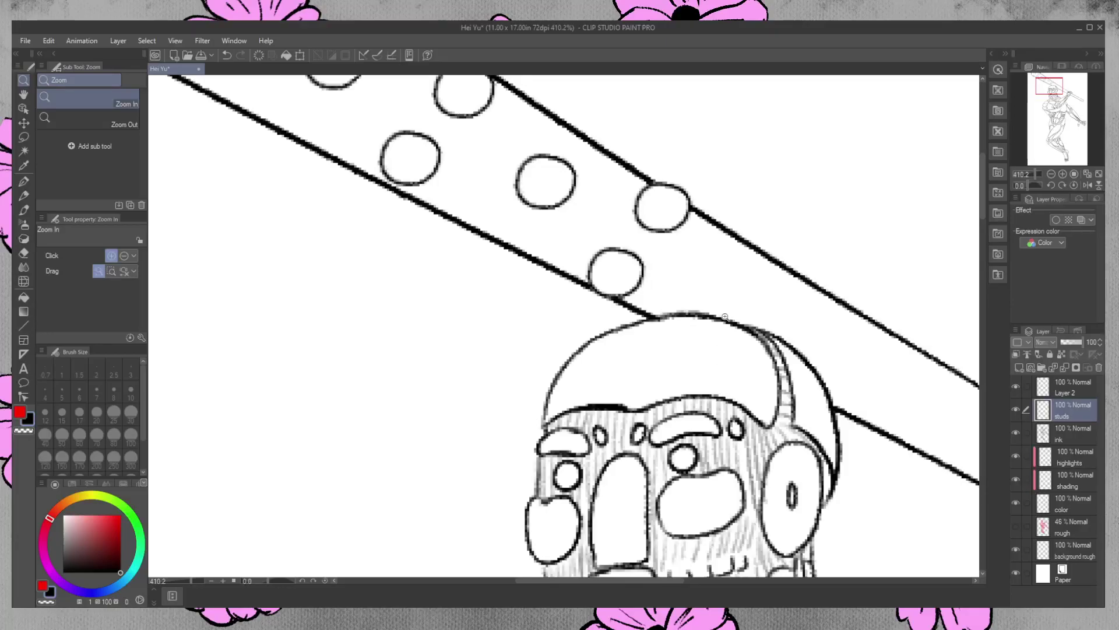
{"action": "key", "text": "ctrl+v"}
{"action": "key", "text": "ctrl+t"}
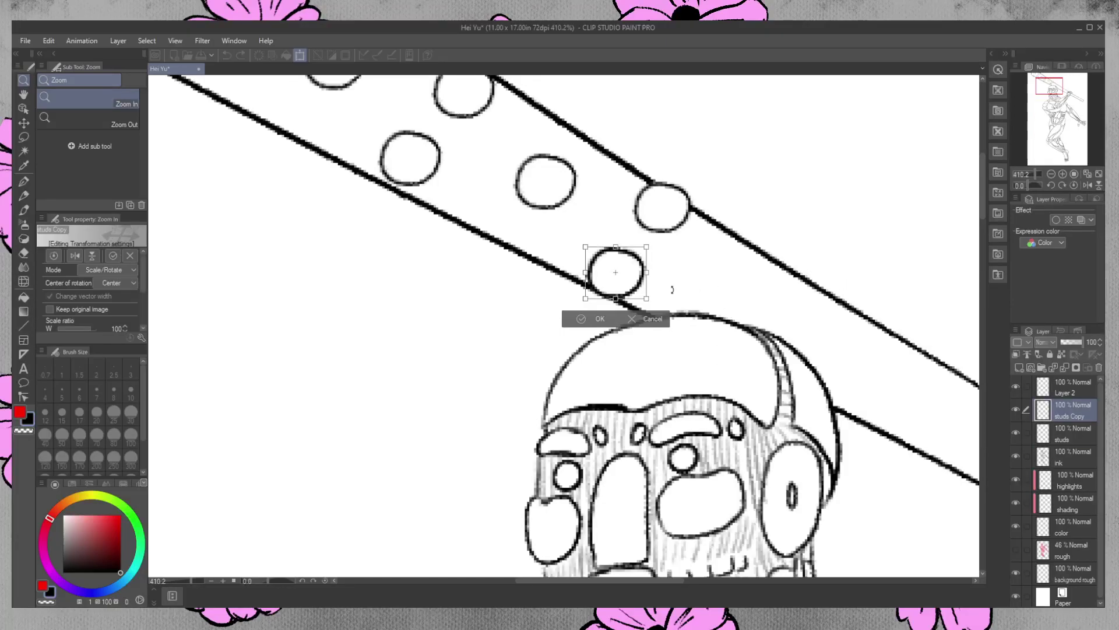
{"action": "left_click_drag", "start_coordinate": [639, 280], "coordinate": [770, 271]}
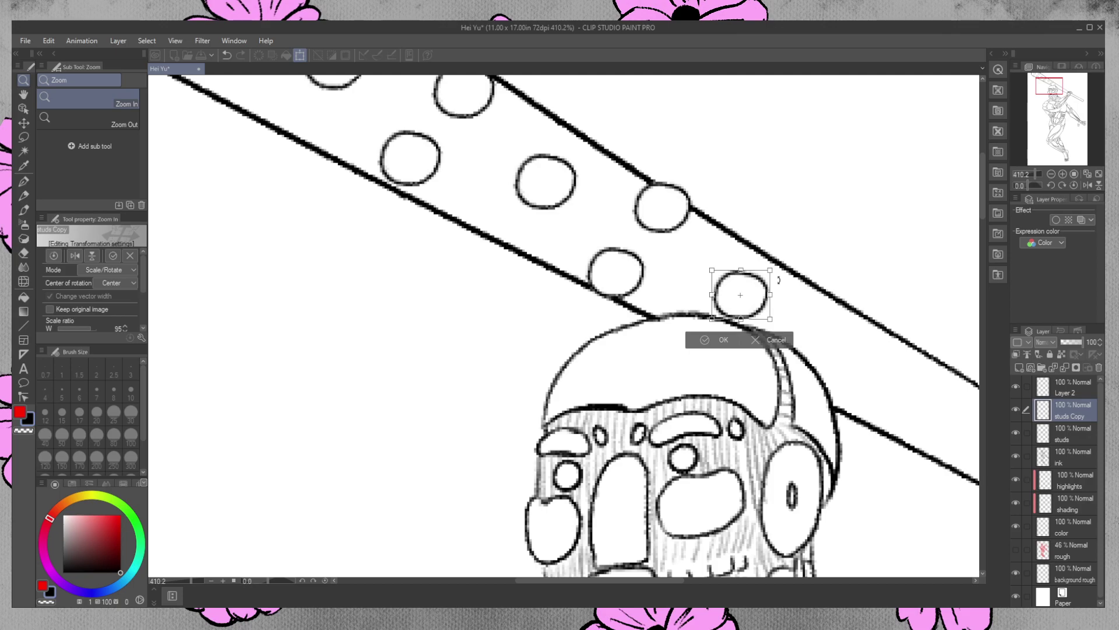
{"action": "key", "text": "Return"}
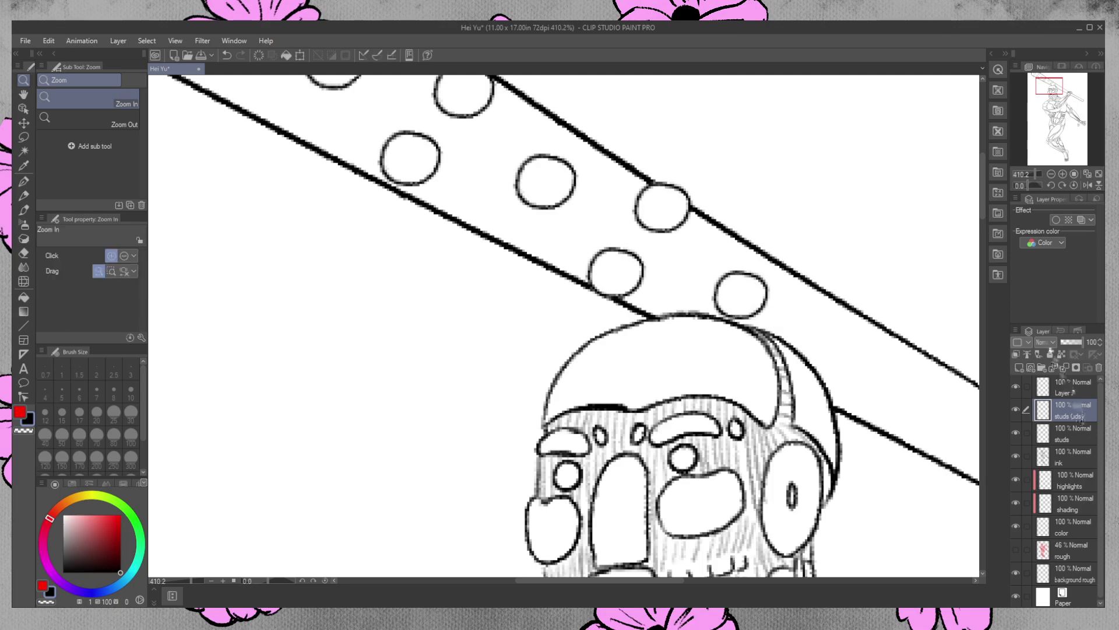
{"action": "key", "text": "ctrl+e"}
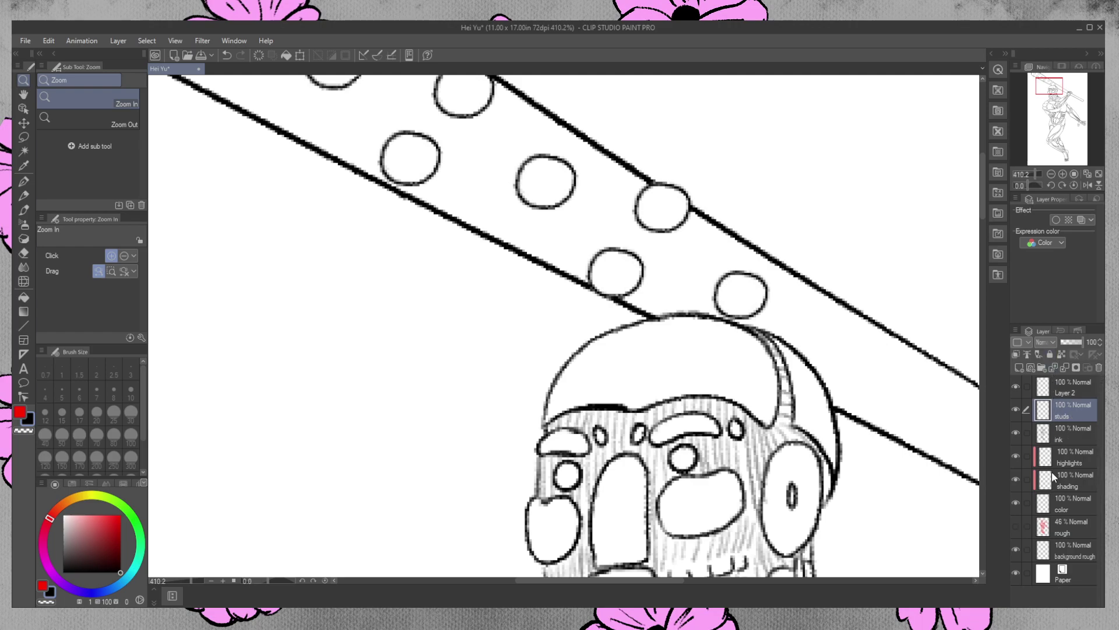
Draw flattened oval studs across the weapon's lower and upper edges on the studs layer with the Real G-Pen at size 5
{"action": "left_click_drag", "start_coordinate": [983, 174], "coordinate": [984, 137]}
{"action": "left_click_drag", "start_coordinate": [592, 578], "coordinate": [551, 579]}
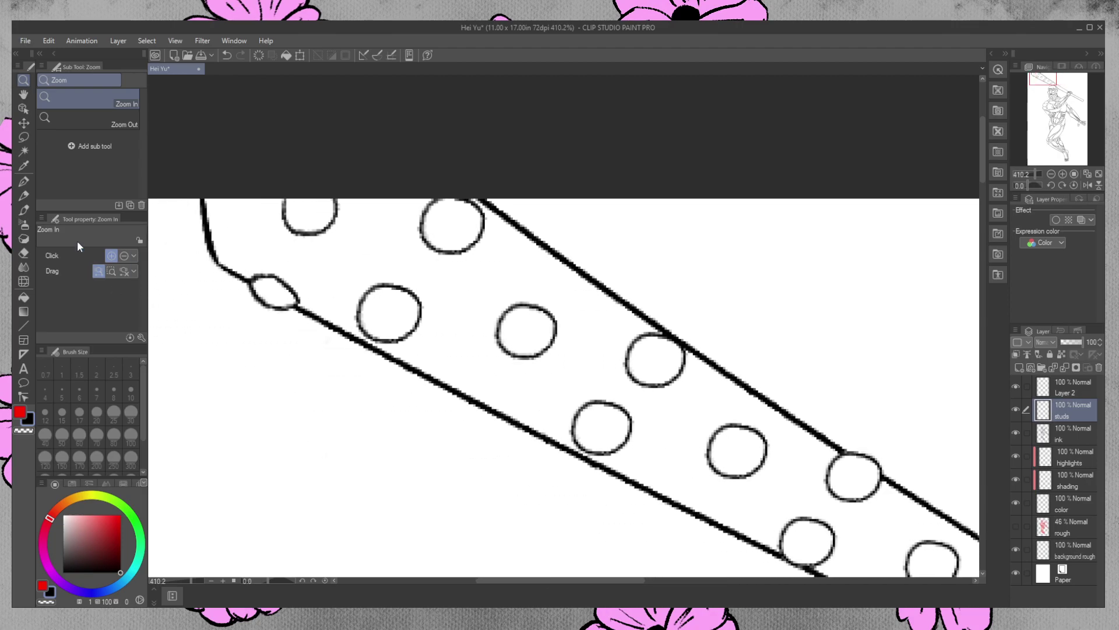
{"action": "left_click", "coordinate": [23, 182]}
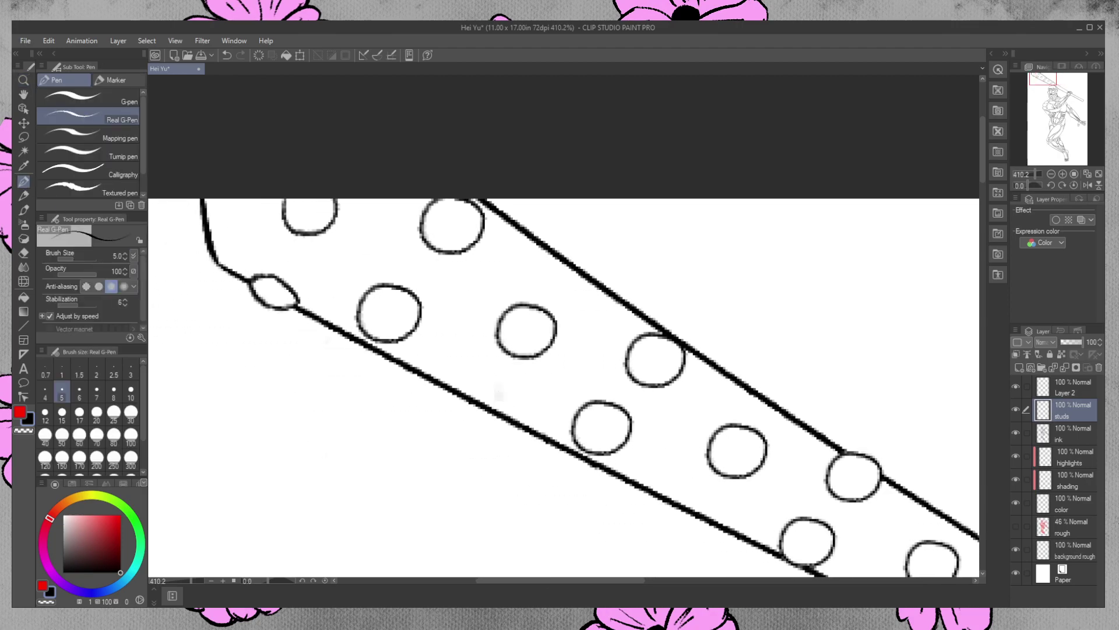
{"action": "mouse_move", "coordinate": [492, 386]}
{"action": "left_mouse_down"}
{"action": "mouse_move", "coordinate": [469, 387]}
{"action": "mouse_move", "coordinate": [468, 399]}
{"action": "mouse_move", "coordinate": [502, 421]}
{"action": "mouse_move", "coordinate": [513, 417]}
{"action": "mouse_move", "coordinate": [502, 388]}
{"action": "mouse_move", "coordinate": [470, 388]}
{"action": "mouse_move", "coordinate": [469, 404]}
{"action": "mouse_move", "coordinate": [509, 425]}
{"action": "left_mouse_up"}
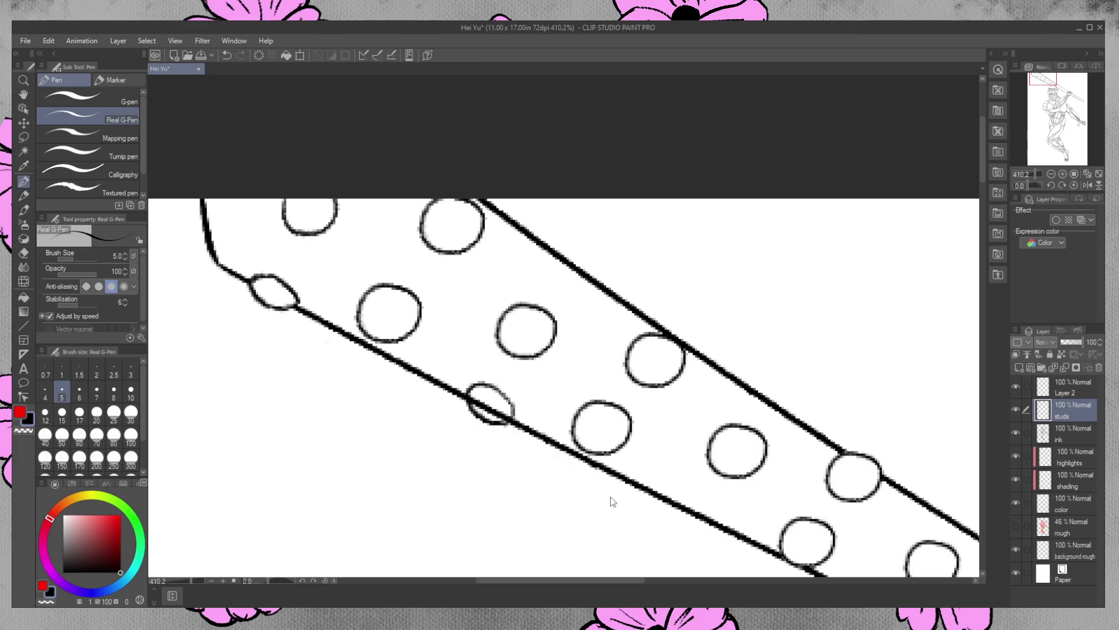
{"action": "key", "text": "ctrl+z"}
{"action": "left_click_drag", "start_coordinate": [470, 390], "coordinate": [510, 409]}
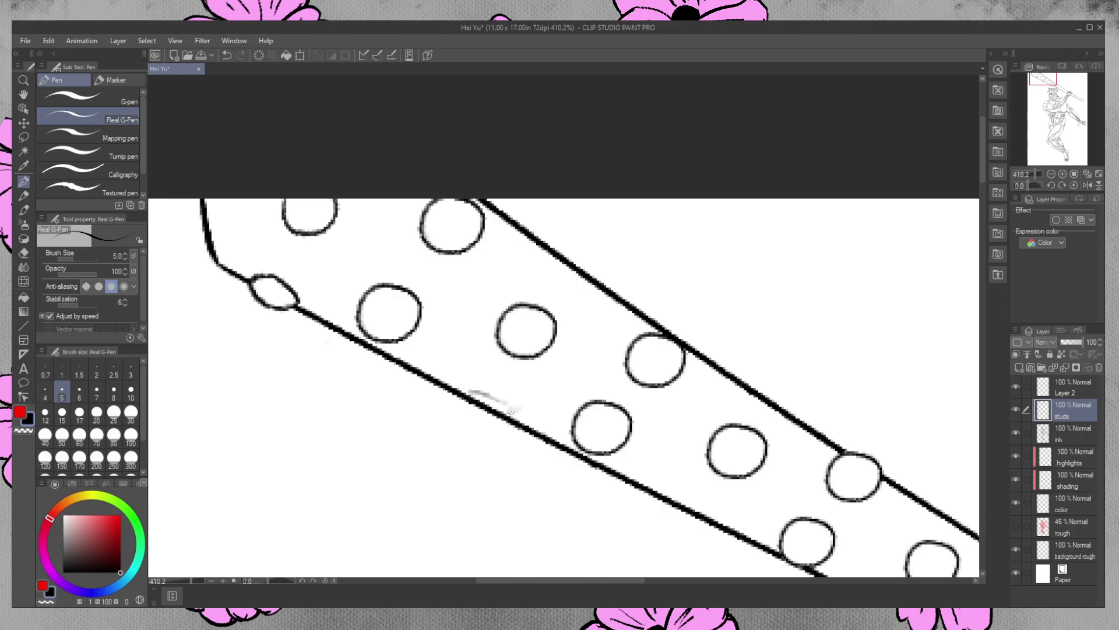
{"action": "key", "text": "ctrl+z"}
{"action": "left_click_drag", "start_coordinate": [485, 397], "coordinate": [521, 411]}
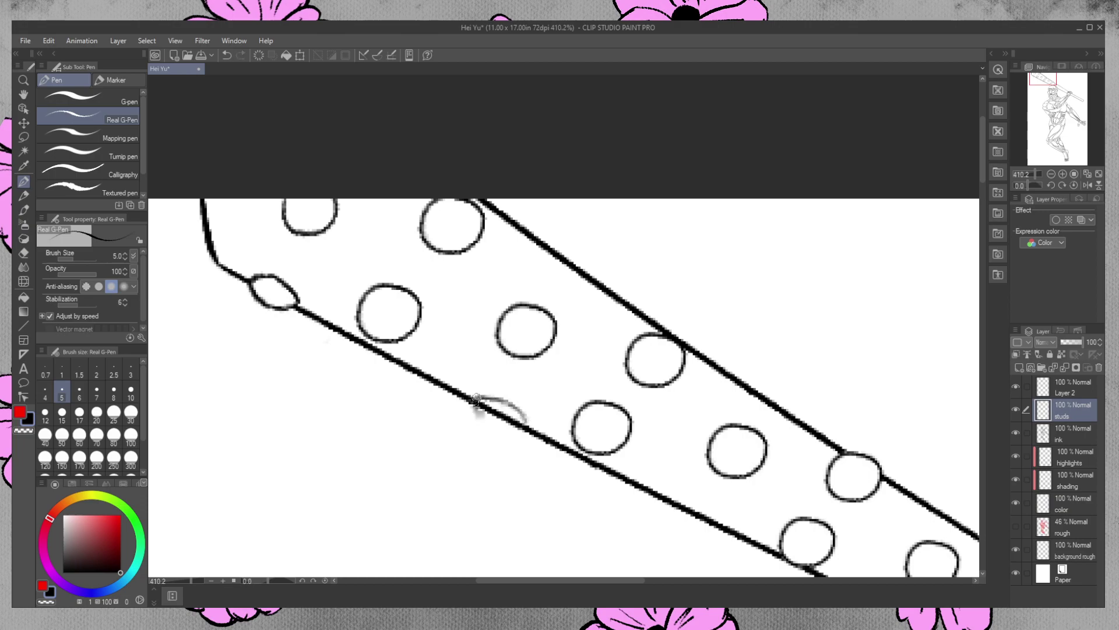
{"action": "mouse_move", "coordinate": [527, 422]}
{"action": "left_mouse_down"}
{"action": "mouse_move", "coordinate": [489, 426]}
{"action": "mouse_move", "coordinate": [474, 401]}
{"action": "mouse_move", "coordinate": [486, 425]}
{"action": "mouse_move", "coordinate": [526, 431]}
{"action": "mouse_move", "coordinate": [528, 415]}
{"action": "mouse_move", "coordinate": [527, 430]}
{"action": "mouse_move", "coordinate": [475, 399]}
{"action": "mouse_move", "coordinate": [507, 399]}
{"action": "left_mouse_up"}
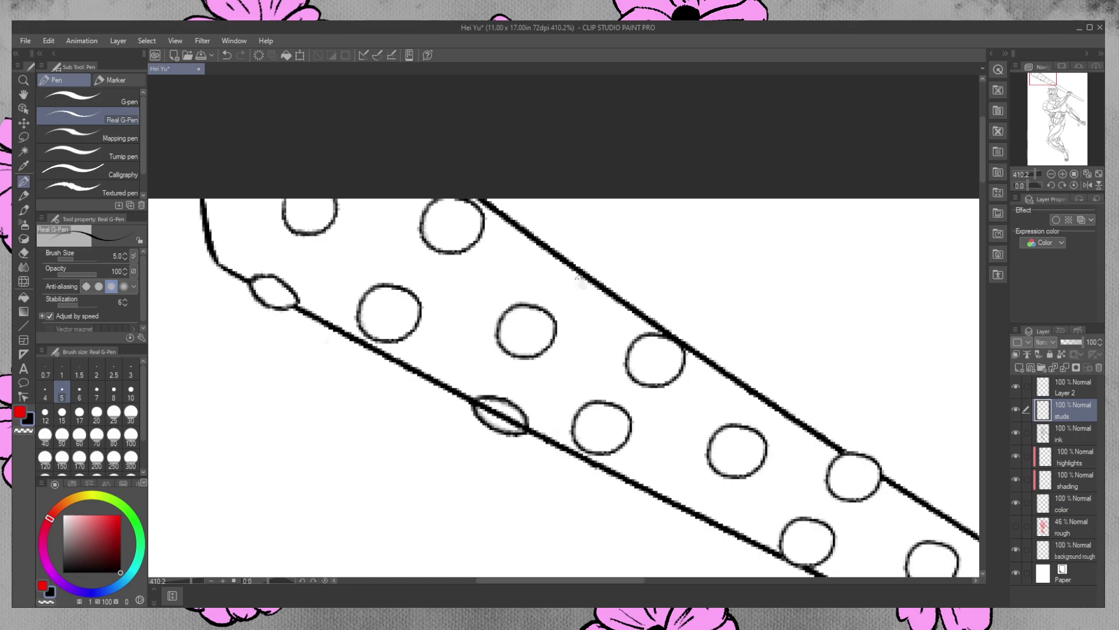
{"action": "mouse_move", "coordinate": [572, 276]}
{"action": "left_mouse_down"}
{"action": "mouse_move", "coordinate": [601, 292]}
{"action": "mouse_move", "coordinate": [563, 262]}
{"action": "mouse_move", "coordinate": [604, 291]}
{"action": "mouse_move", "coordinate": [573, 277]}
{"action": "mouse_move", "coordinate": [568, 258]}
{"action": "mouse_move", "coordinate": [612, 288]}
{"action": "mouse_move", "coordinate": [591, 260]}
{"action": "mouse_move", "coordinate": [567, 257]}
{"action": "mouse_move", "coordinate": [607, 276]}
{"action": "mouse_move", "coordinate": [611, 288]}
{"action": "mouse_move", "coordinate": [609, 296]}
{"action": "left_mouse_up"}
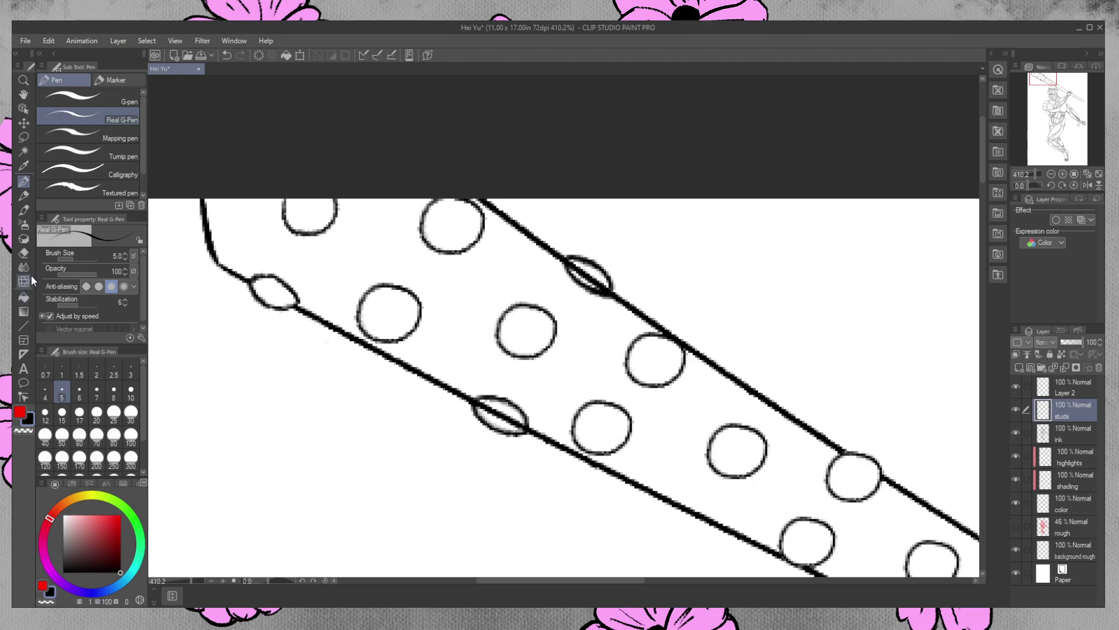
Erase the weapon's edge lines inside the two new ovals on the ink layer with the size 20 Hard eraser, and reselect the studs layer
{"action": "left_click", "coordinate": [24, 253]}
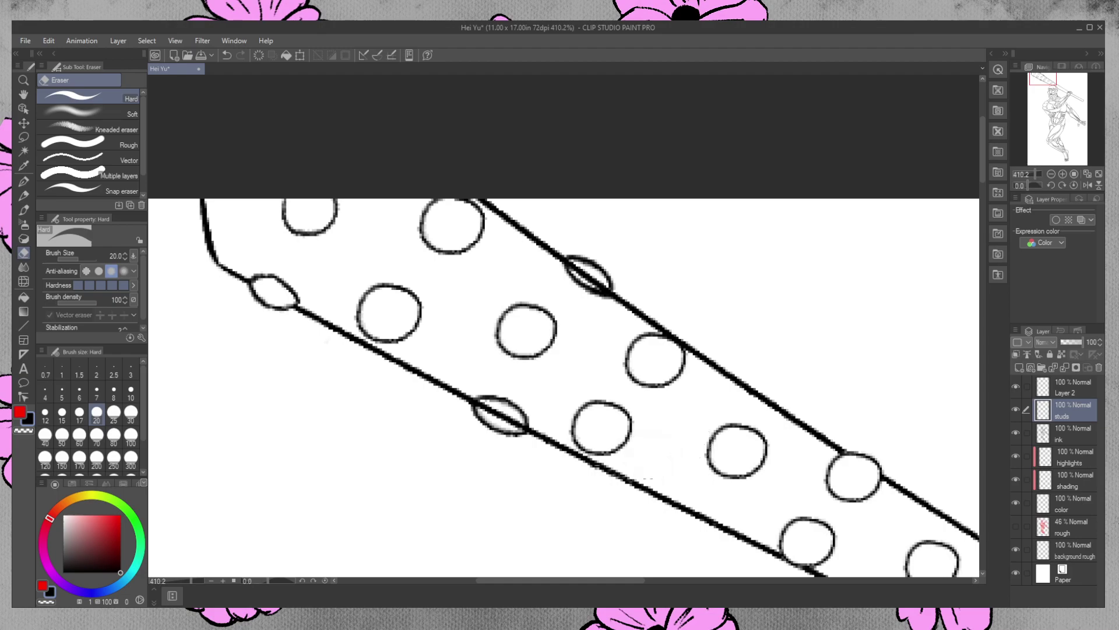
{"action": "left_click", "coordinate": [1062, 440]}
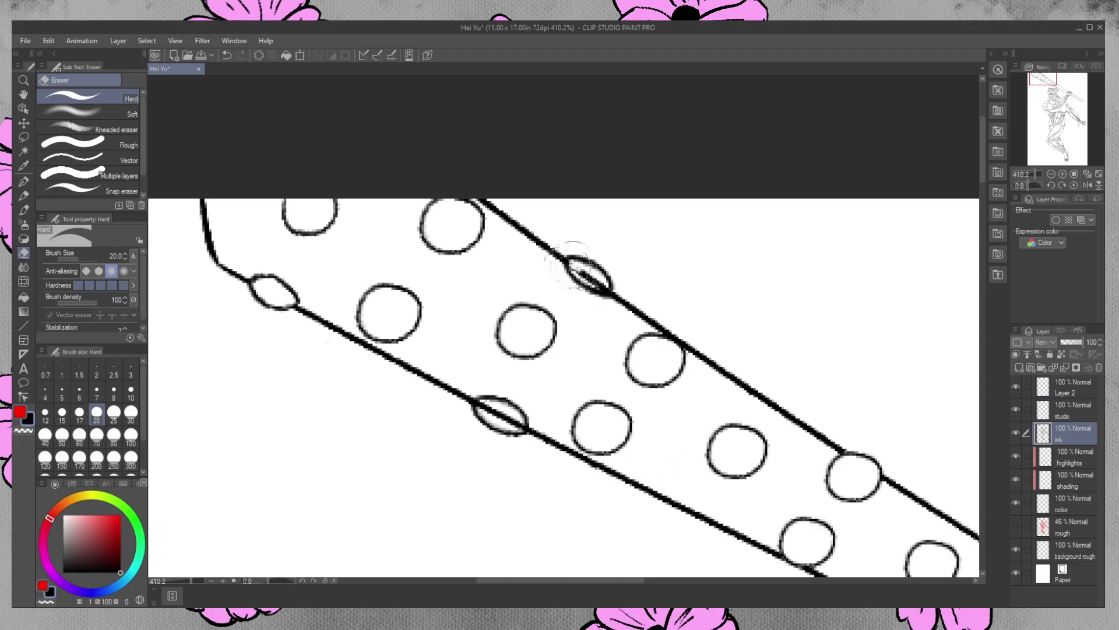
{"action": "left_click_drag", "start_coordinate": [573, 267], "coordinate": [600, 285]}
{"action": "mouse_move", "coordinate": [501, 409]}
{"action": "left_mouse_down"}
{"action": "mouse_move", "coordinate": [484, 403]}
{"action": "mouse_move", "coordinate": [507, 415]}
{"action": "left_mouse_up"}
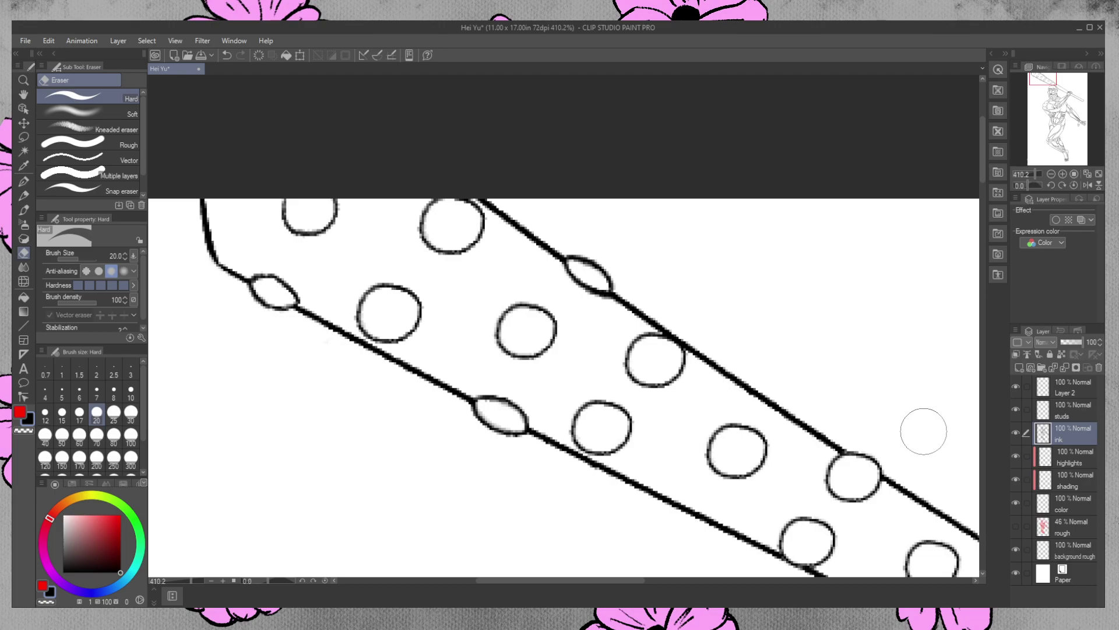
{"action": "left_click", "coordinate": [1072, 411]}
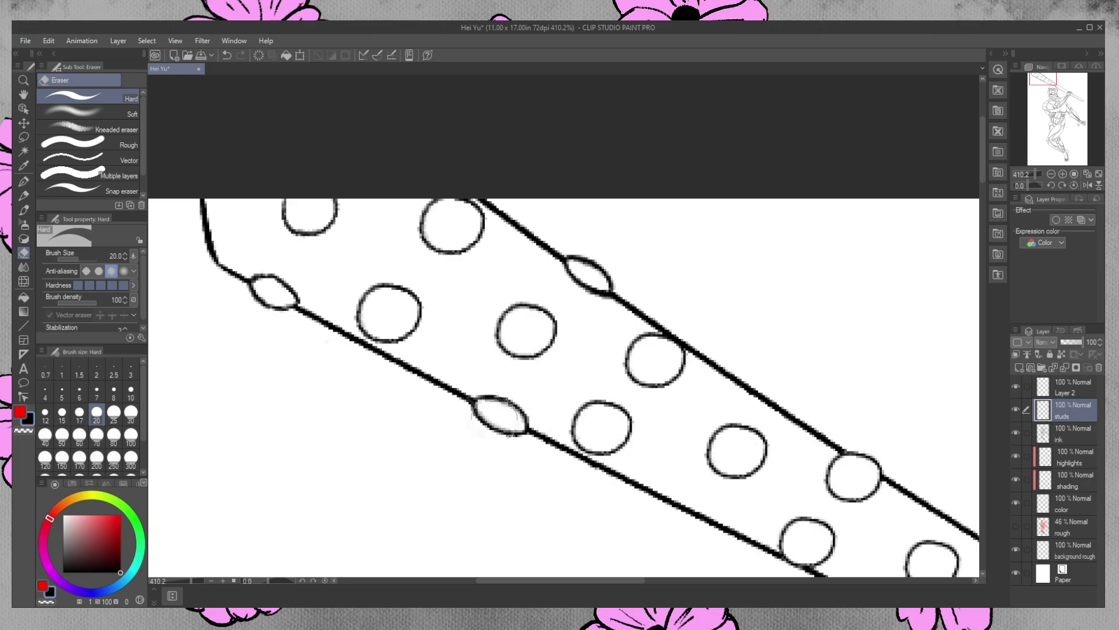
{"action": "key", "text": "ctrl+z"}
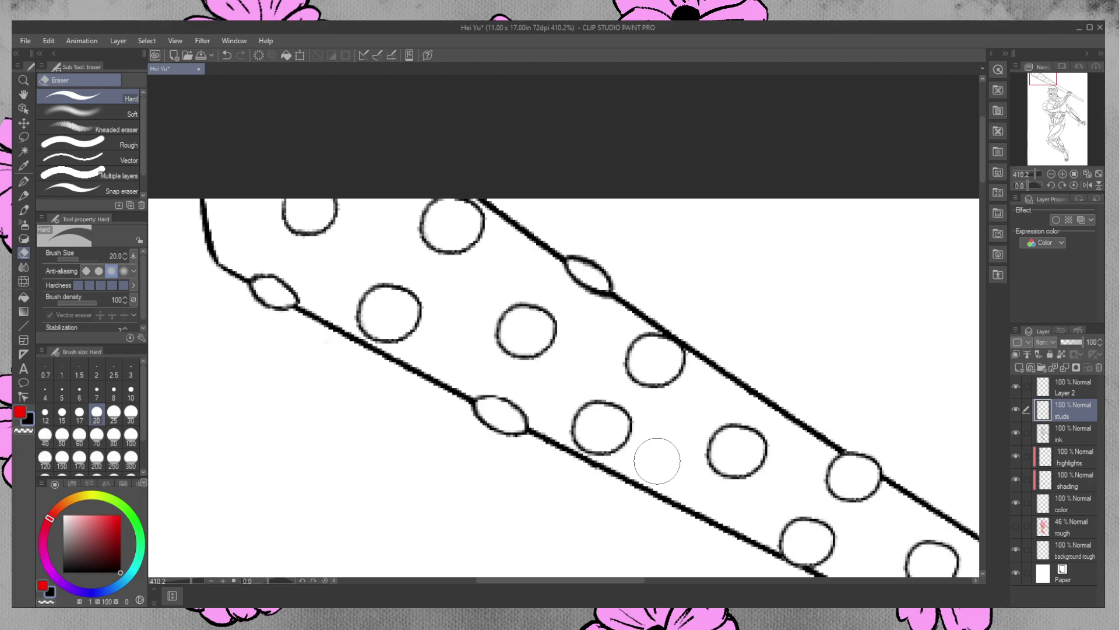
Draw two more flattened oval studs closer to the head, one on each weapon edge, with the Real G-Pen on the studs layer
{"action": "left_click_drag", "start_coordinate": [627, 578], "coordinate": [665, 580]}
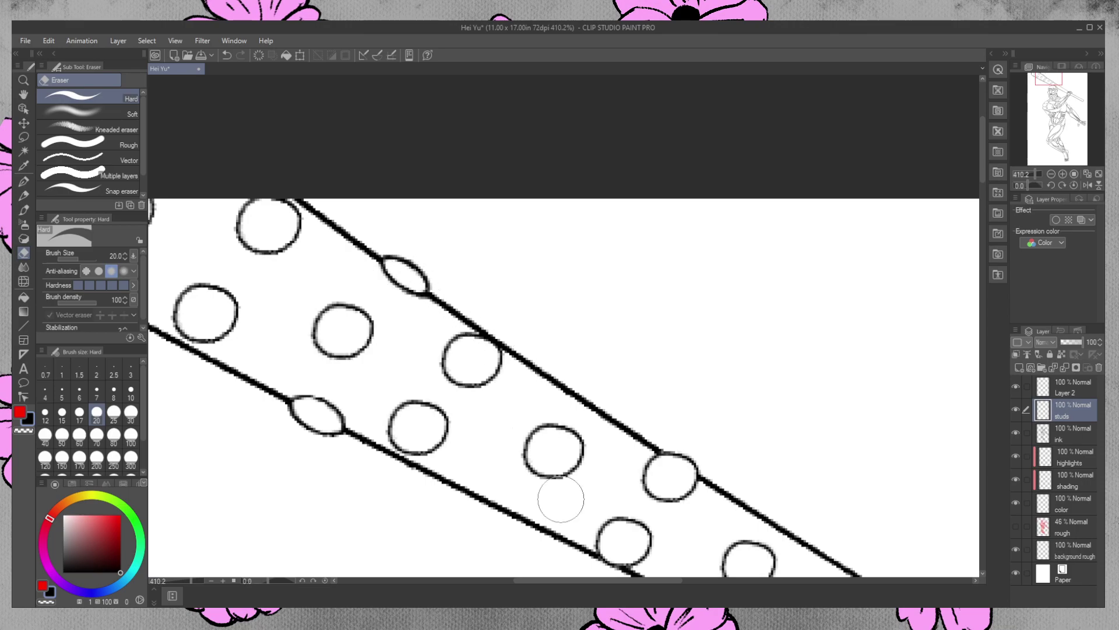
{"action": "mouse_move", "coordinate": [981, 145]}
{"action": "left_mouse_down"}
{"action": "mouse_move", "coordinate": [987, 169]}
{"action": "mouse_move", "coordinate": [1002, 159]}
{"action": "left_mouse_up"}
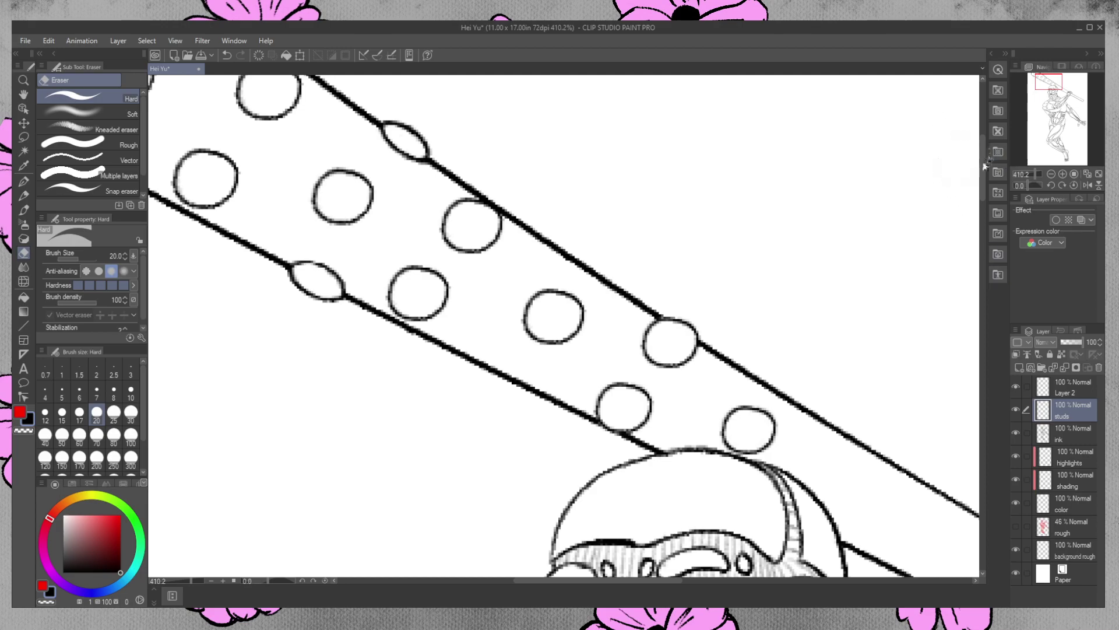
{"action": "scroll", "coordinate": [984, 168], "scroll_direction": "down", "scroll_amount": 2}
{"action": "scroll", "coordinate": [984, 167], "scroll_direction": "down", "scroll_amount": 3}
{"action": "left_click_drag", "start_coordinate": [635, 577], "coordinate": [671, 578]}
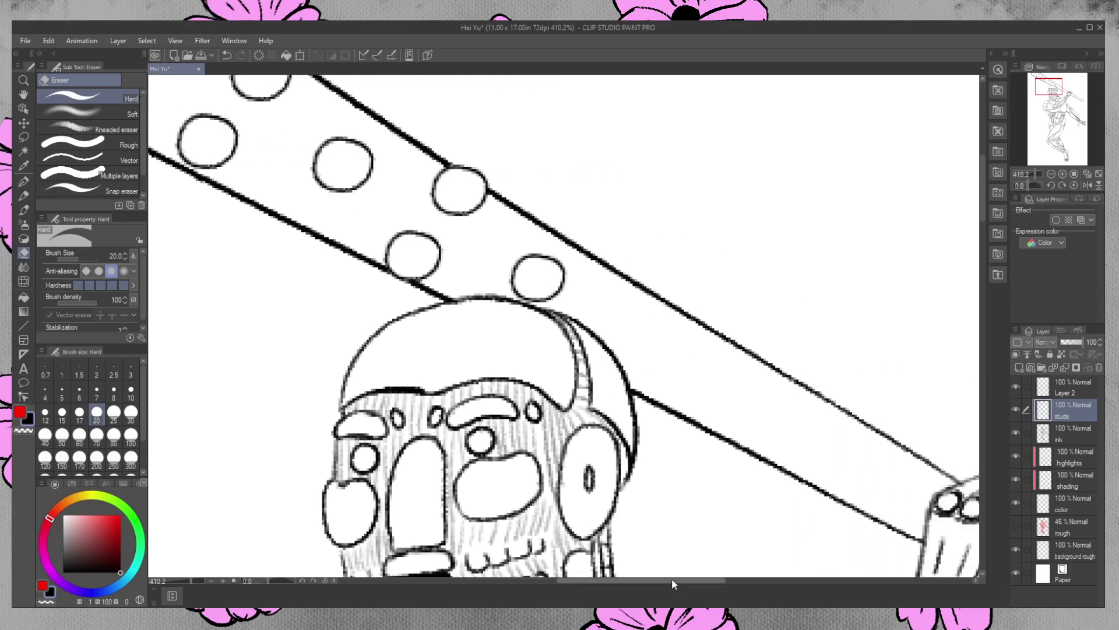
{"action": "left_click", "coordinate": [24, 182]}
{"action": "left_click_drag", "start_coordinate": [293, 214], "coordinate": [325, 224]}
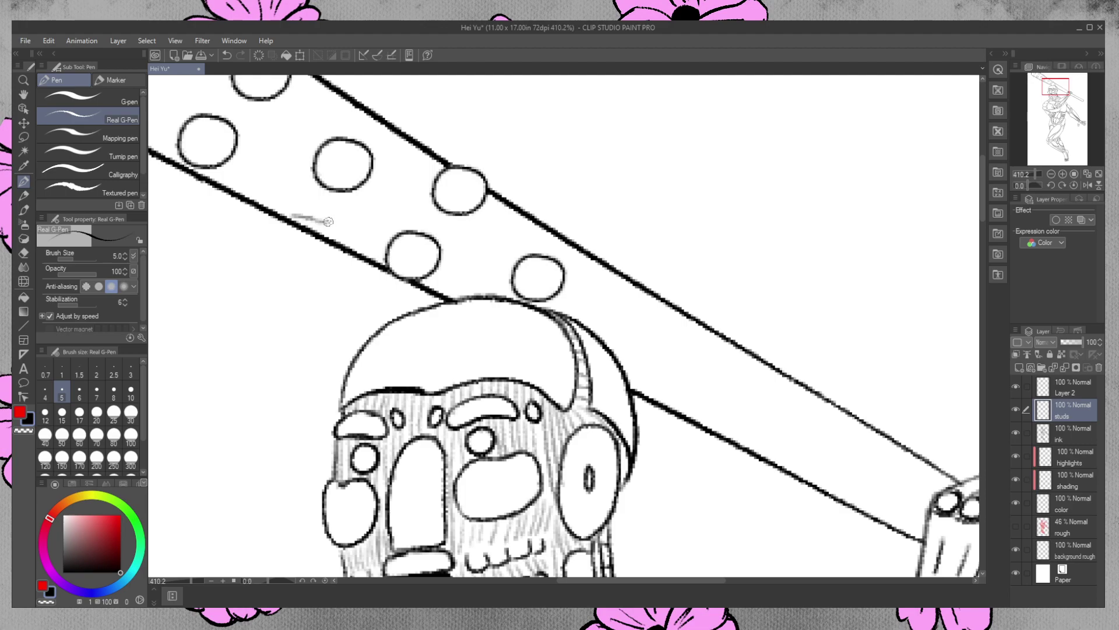
{"action": "key", "text": "ctrl+z"}
{"action": "mouse_move", "coordinate": [299, 218]}
{"action": "left_mouse_down"}
{"action": "mouse_move", "coordinate": [337, 231]}
{"action": "mouse_move", "coordinate": [296, 217]}
{"action": "mouse_move", "coordinate": [331, 228]}
{"action": "mouse_move", "coordinate": [297, 217]}
{"action": "mouse_move", "coordinate": [334, 232]}
{"action": "mouse_move", "coordinate": [305, 236]}
{"action": "mouse_move", "coordinate": [340, 251]}
{"action": "mouse_move", "coordinate": [294, 225]}
{"action": "mouse_move", "coordinate": [314, 247]}
{"action": "mouse_move", "coordinate": [346, 250]}
{"action": "mouse_move", "coordinate": [336, 229]}
{"action": "mouse_move", "coordinate": [344, 245]}
{"action": "mouse_move", "coordinate": [313, 221]}
{"action": "mouse_move", "coordinate": [292, 236]}
{"action": "mouse_move", "coordinate": [304, 247]}
{"action": "mouse_move", "coordinate": [344, 257]}
{"action": "left_mouse_up"}
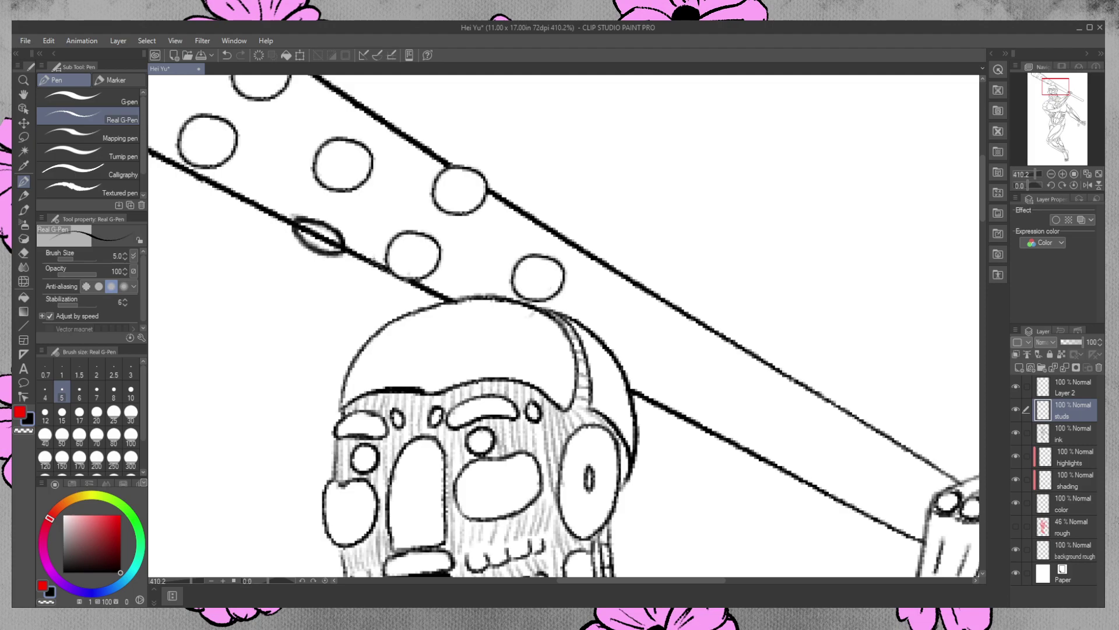
{"action": "mouse_move", "coordinate": [375, 124]}
{"action": "left_mouse_down"}
{"action": "mouse_move", "coordinate": [410, 143]}
{"action": "mouse_move", "coordinate": [376, 118]}
{"action": "mouse_move", "coordinate": [383, 131]}
{"action": "mouse_move", "coordinate": [374, 113]}
{"action": "mouse_move", "coordinate": [408, 142]}
{"action": "mouse_move", "coordinate": [377, 110]}
{"action": "mouse_move", "coordinate": [415, 124]}
{"action": "mouse_move", "coordinate": [416, 139]}
{"action": "mouse_move", "coordinate": [405, 116]}
{"action": "mouse_move", "coordinate": [382, 107]}
{"action": "mouse_move", "coordinate": [415, 139]}
{"action": "left_mouse_up"}
{"action": "left_click_drag", "start_coordinate": [416, 140], "coordinate": [391, 112]}
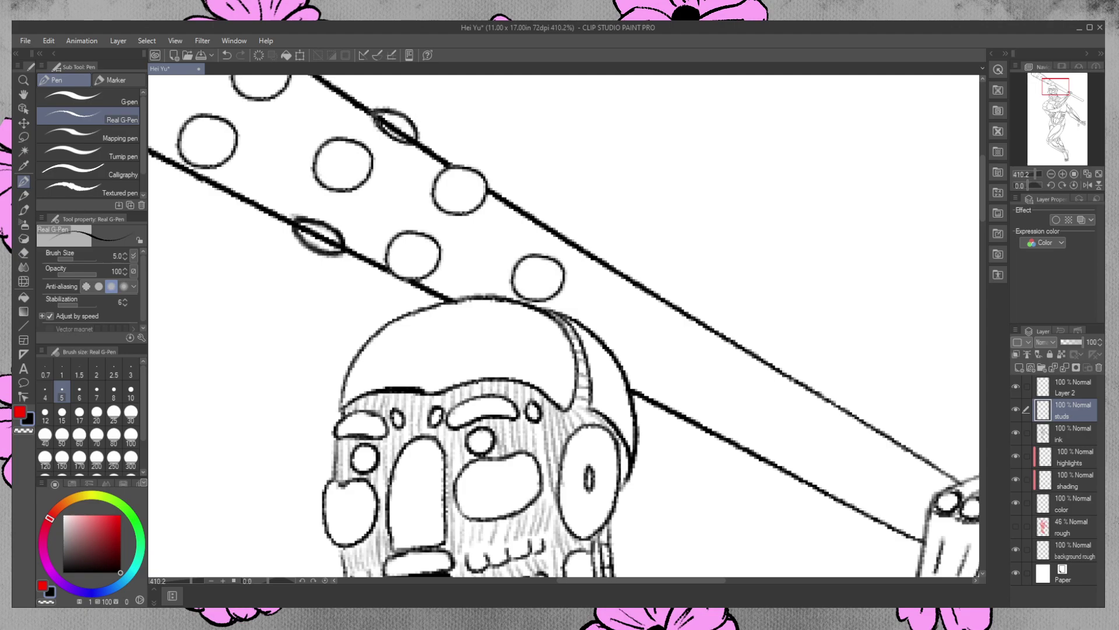
{"action": "left_click_drag", "start_coordinate": [391, 137], "coordinate": [408, 141]}
Erase the edge lines crossing the two oval studs nearest the head on the ink layer with the Hard eraser at size 20
{"action": "left_click", "coordinate": [1073, 433]}
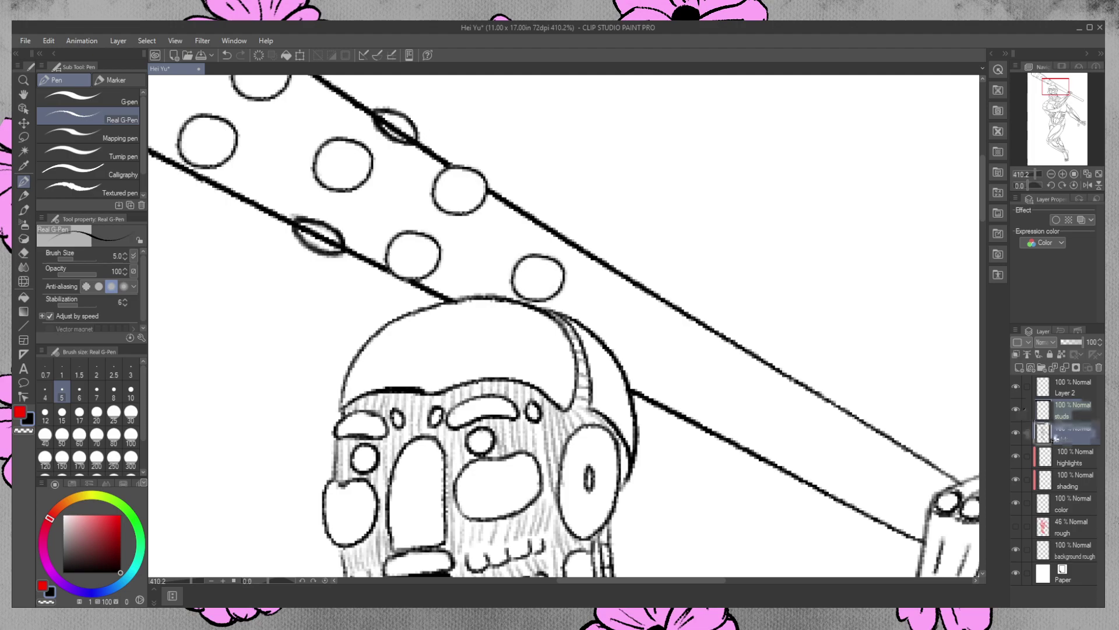
{"action": "left_click", "coordinate": [23, 252]}
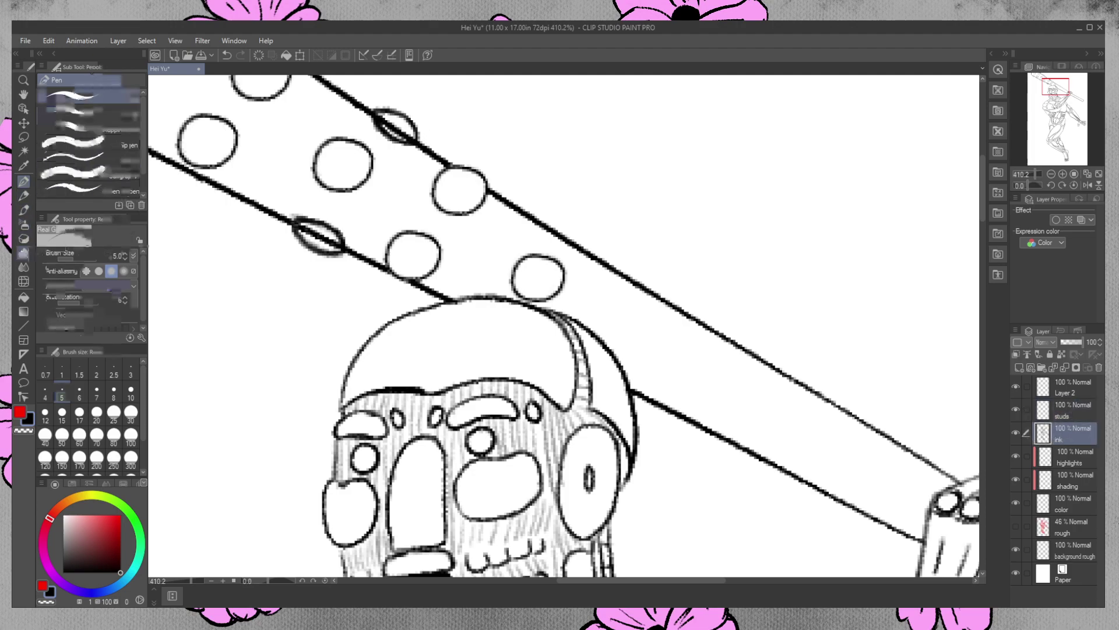
{"action": "left_click", "coordinate": [87, 97]}
{"action": "mouse_move", "coordinate": [312, 232]}
{"action": "left_mouse_down"}
{"action": "mouse_move", "coordinate": [347, 245]}
{"action": "mouse_move", "coordinate": [313, 238]}
{"action": "left_mouse_up"}
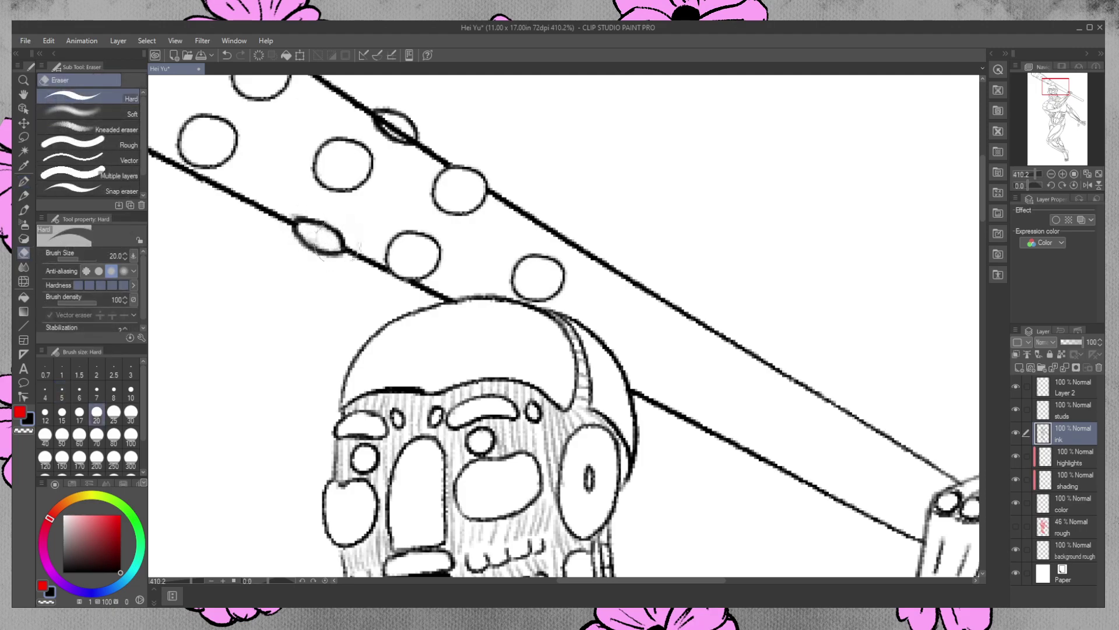
{"action": "left_click_drag", "start_coordinate": [382, 117], "coordinate": [408, 128]}
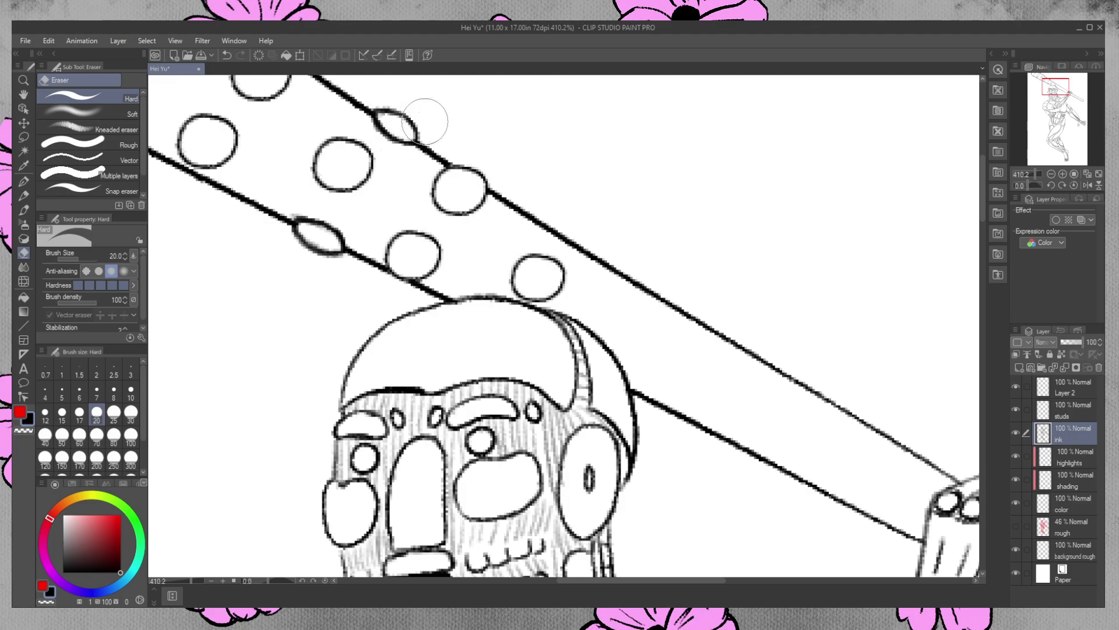
Thin the outline of the lower-edge oval stud near the head with the Hard eraser on the studs layer, undoing the last stray erasure
{"action": "left_click", "coordinate": [1072, 408]}
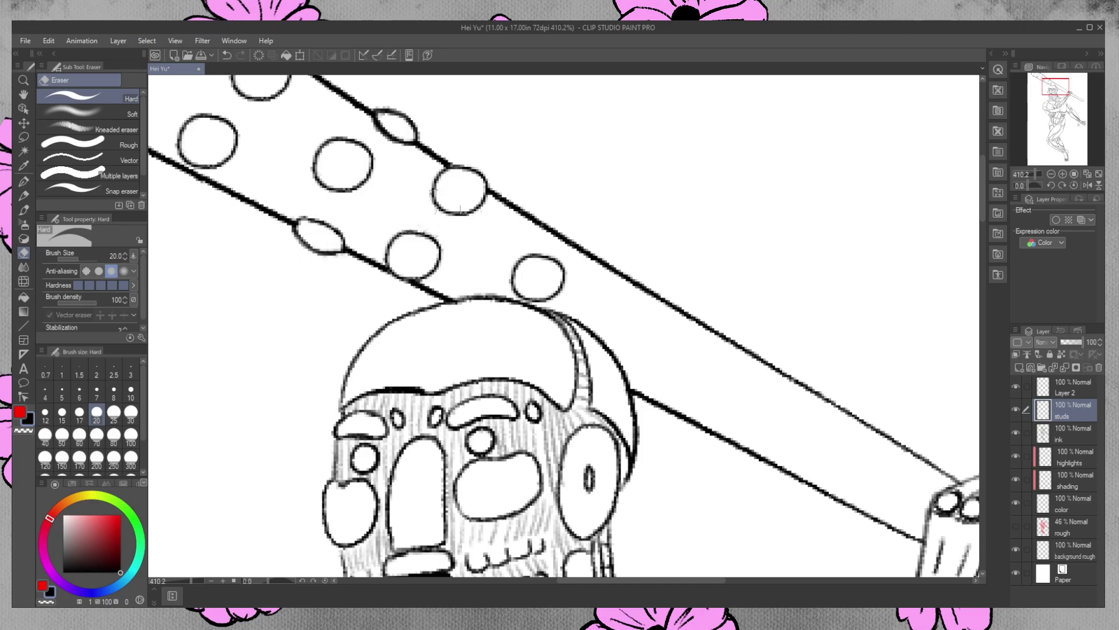
{"action": "mouse_move", "coordinate": [373, 121]}
{"action": "left_mouse_down"}
{"action": "mouse_move", "coordinate": [407, 138]}
{"action": "mouse_move", "coordinate": [373, 126]}
{"action": "mouse_move", "coordinate": [397, 145]}
{"action": "mouse_move", "coordinate": [415, 124]}
{"action": "mouse_move", "coordinate": [383, 119]}
{"action": "left_mouse_up"}
{"action": "key", "text": "ctrl+z"}
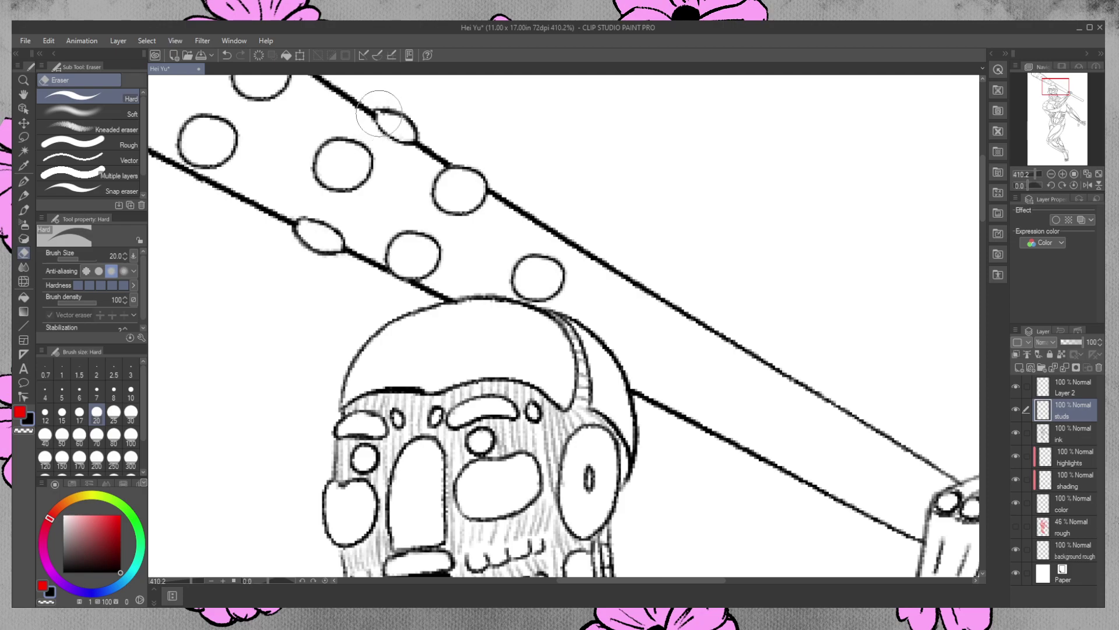
{"action": "left_click", "coordinate": [1060, 438]}
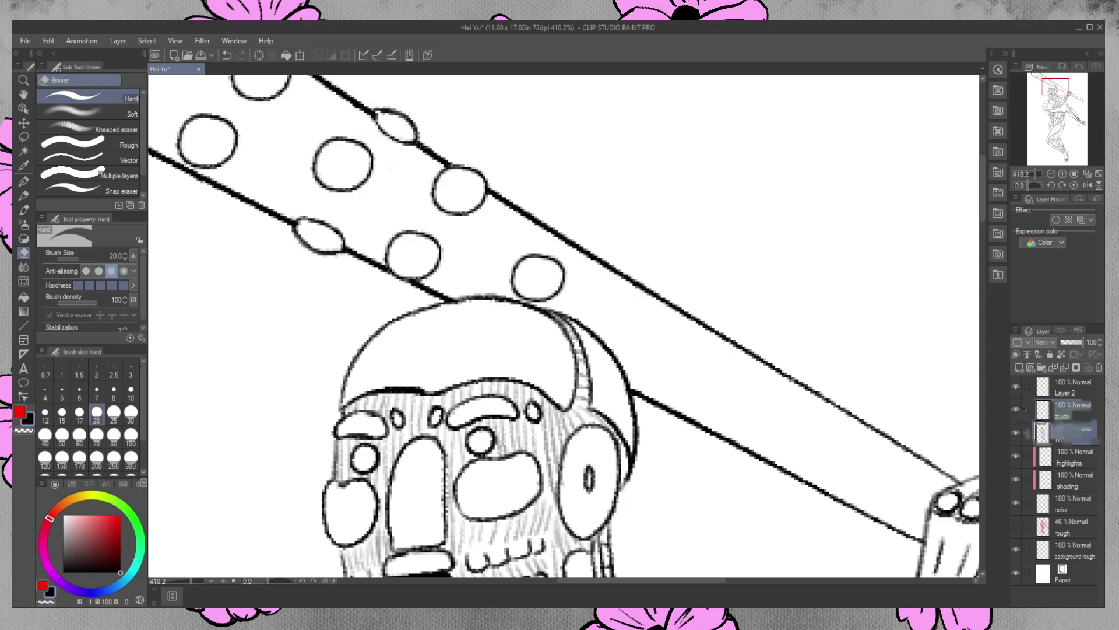
{"action": "left_click_drag", "start_coordinate": [1025, 432], "coordinate": [1026, 433]}
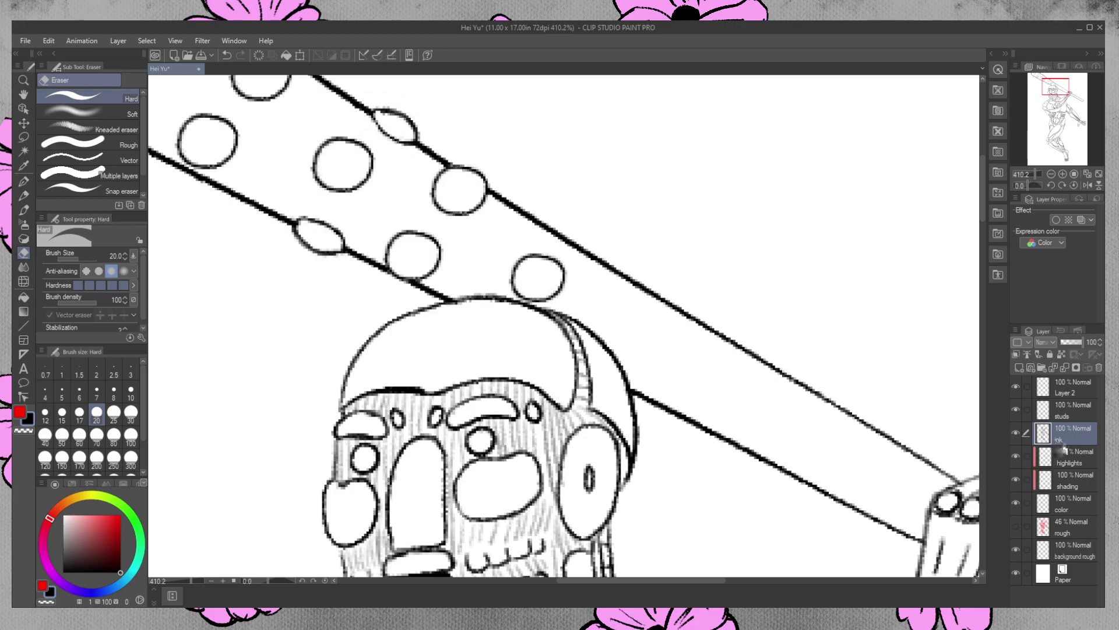
{"action": "left_click", "coordinate": [1071, 411]}
{"action": "left_click", "coordinate": [23, 182]}
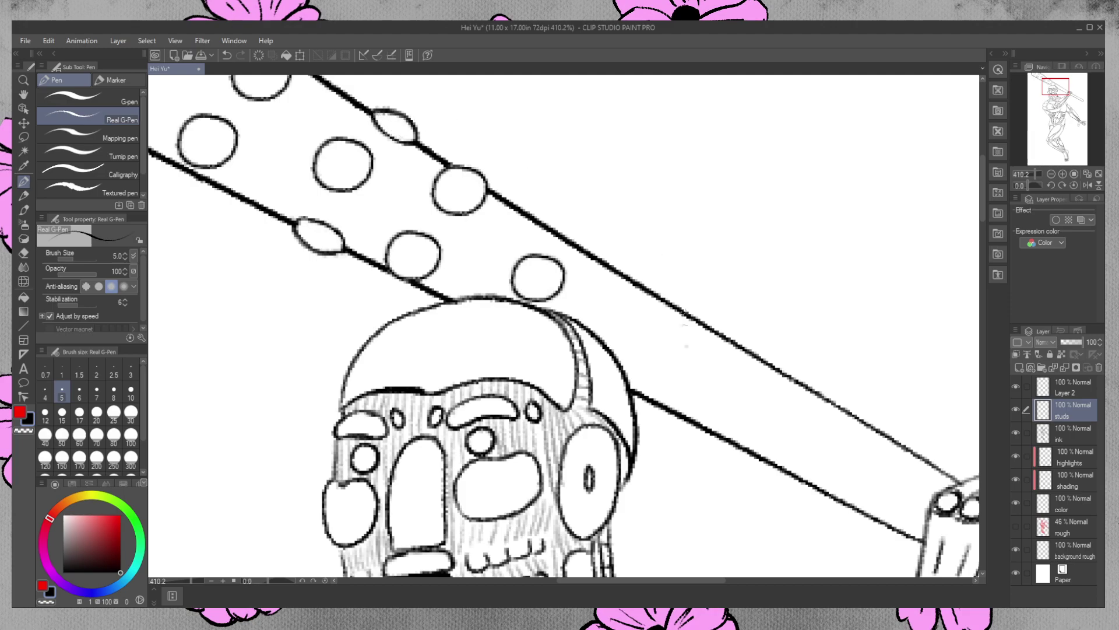
{"action": "left_click", "coordinate": [23, 252]}
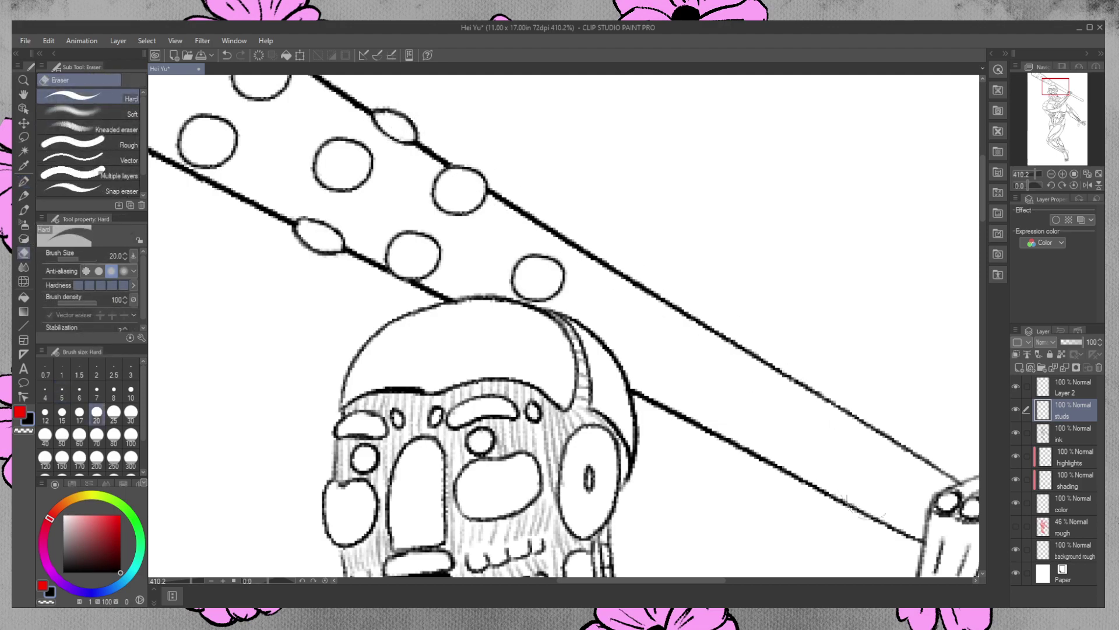
Draw an oval stud on the weapon's upper edge, just past the last round stud above the head, with the Real G-Pen
{"action": "mouse_move", "coordinate": [983, 199]}
{"action": "left_mouse_down"}
{"action": "mouse_move", "coordinate": [982, 214]}
{"action": "mouse_move", "coordinate": [982, 204]}
{"action": "left_mouse_up"}
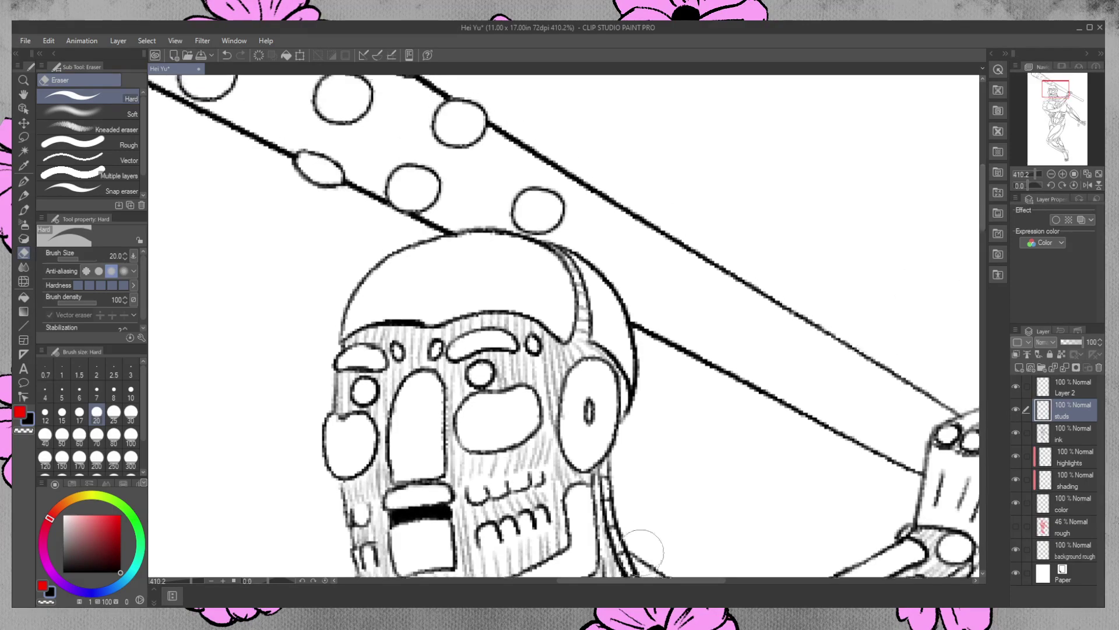
{"action": "left_click_drag", "start_coordinate": [639, 582], "coordinate": [663, 590]}
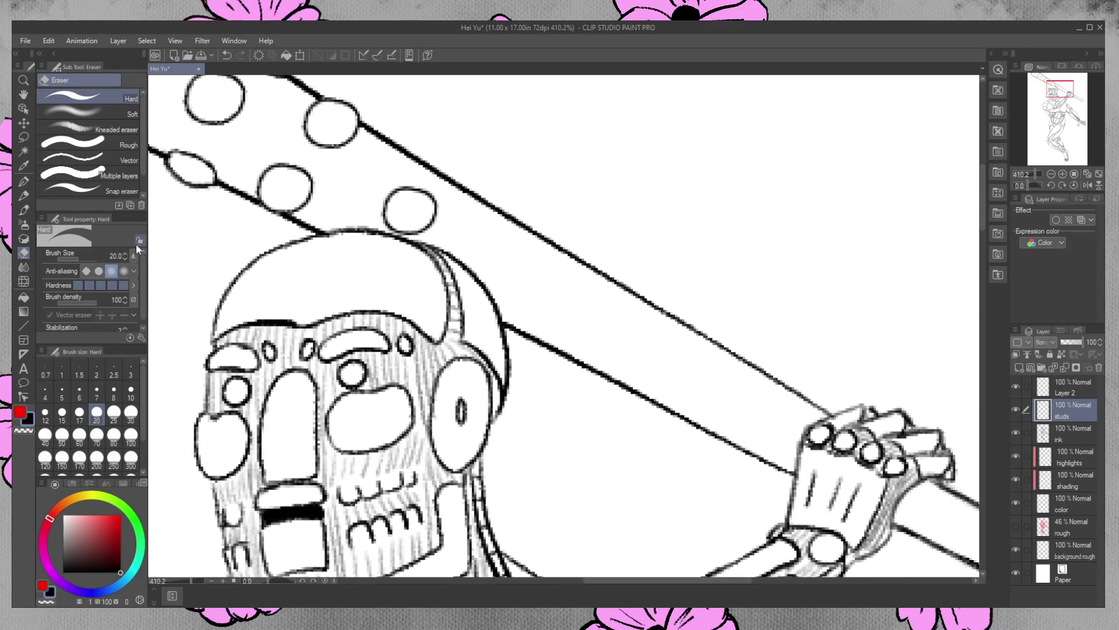
{"action": "left_click", "coordinate": [23, 181]}
{"action": "left_click_drag", "start_coordinate": [438, 177], "coordinate": [466, 195]}
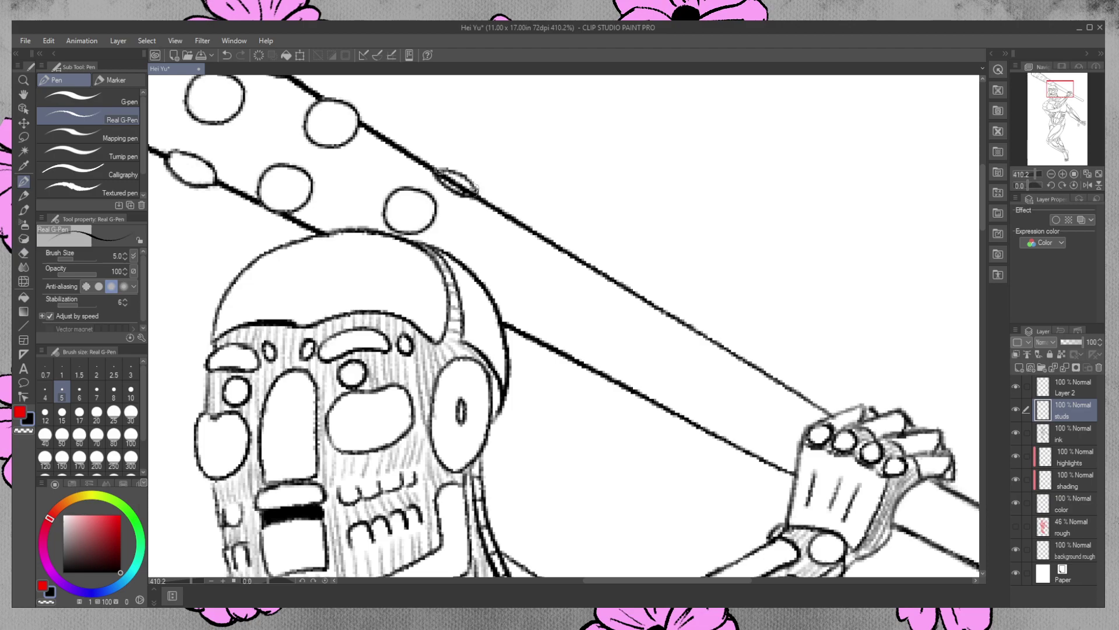
{"action": "left_click_drag", "start_coordinate": [473, 187], "coordinate": [484, 178]}
{"action": "left_click_drag", "start_coordinate": [467, 197], "coordinate": [457, 194]}
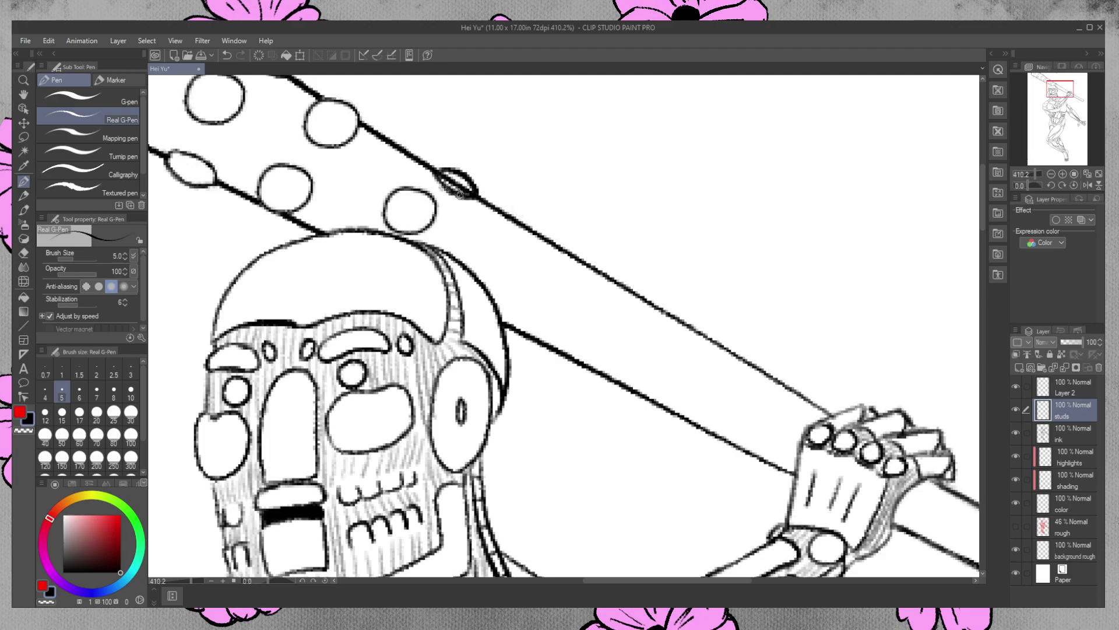
Erase the weapon's upper edge line inside the newest oval stud on the ink layer with the Hard eraser at size 20
{"action": "left_click", "coordinate": [1056, 430]}
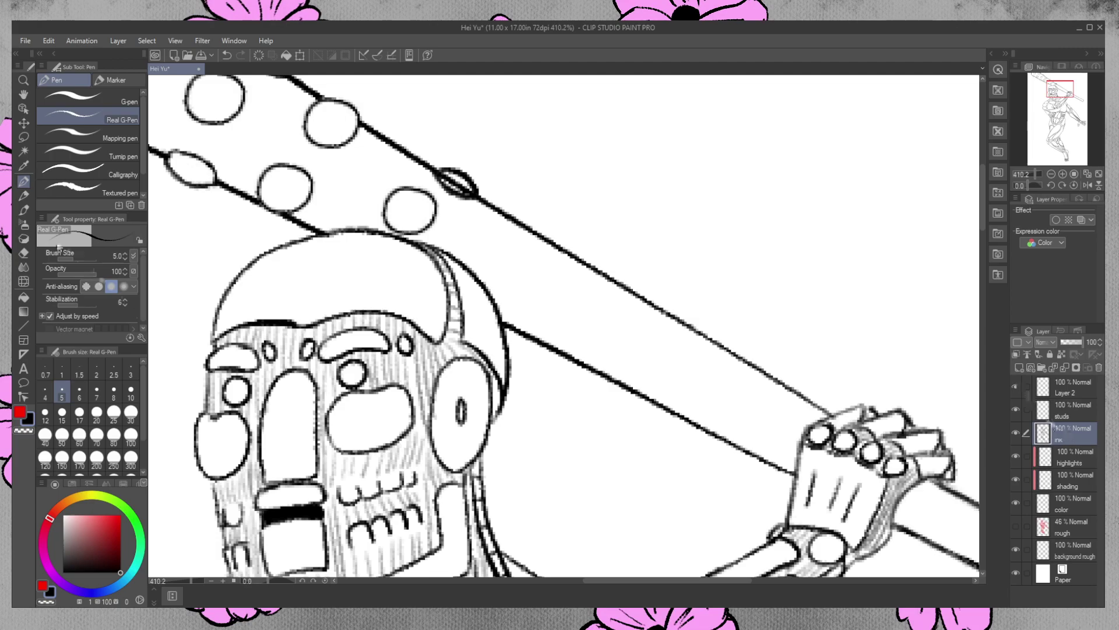
{"action": "key", "text": "e"}
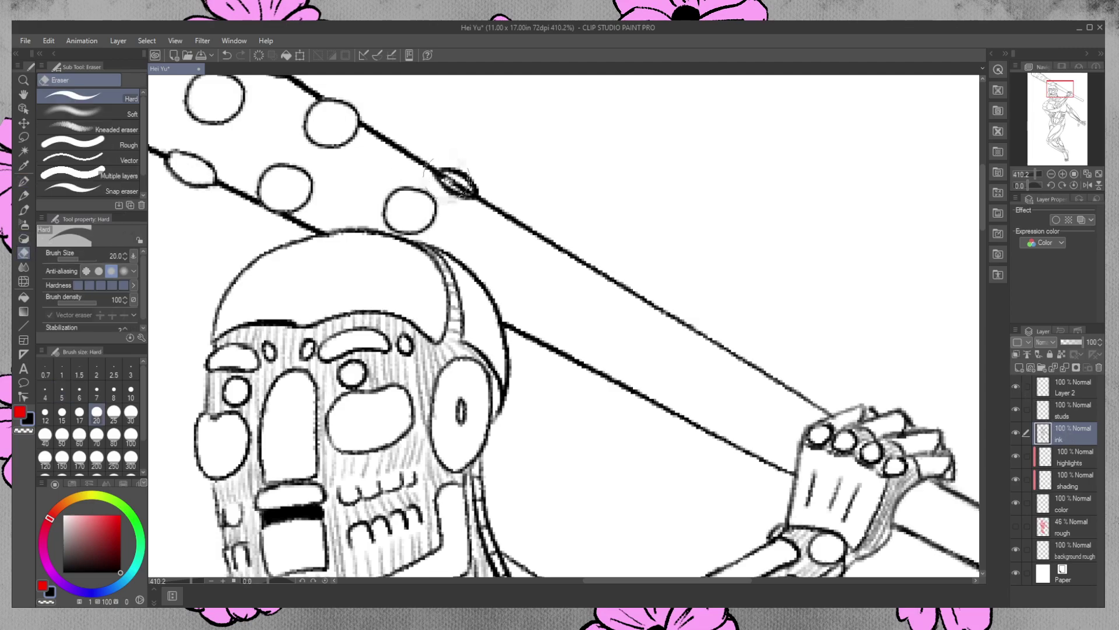
{"action": "left_click_drag", "start_coordinate": [444, 176], "coordinate": [458, 180]}
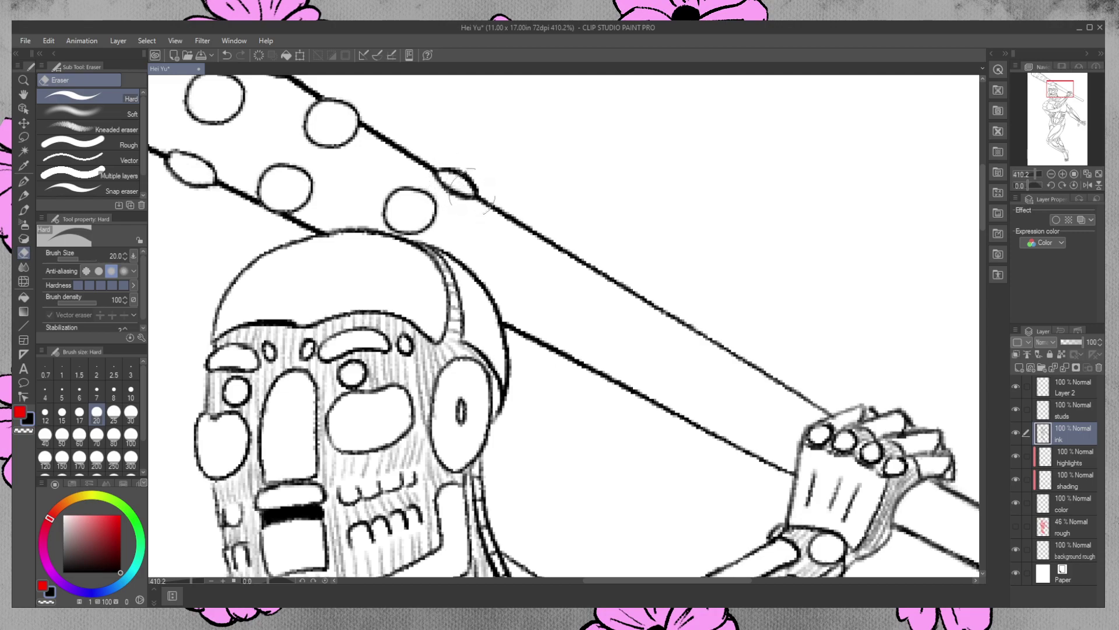
Thin the outline of the newest oval stud on the weapon's upper edge with the Hard eraser on the studs layer, undoing the stray pen stroke
{"action": "left_click", "coordinate": [1060, 409]}
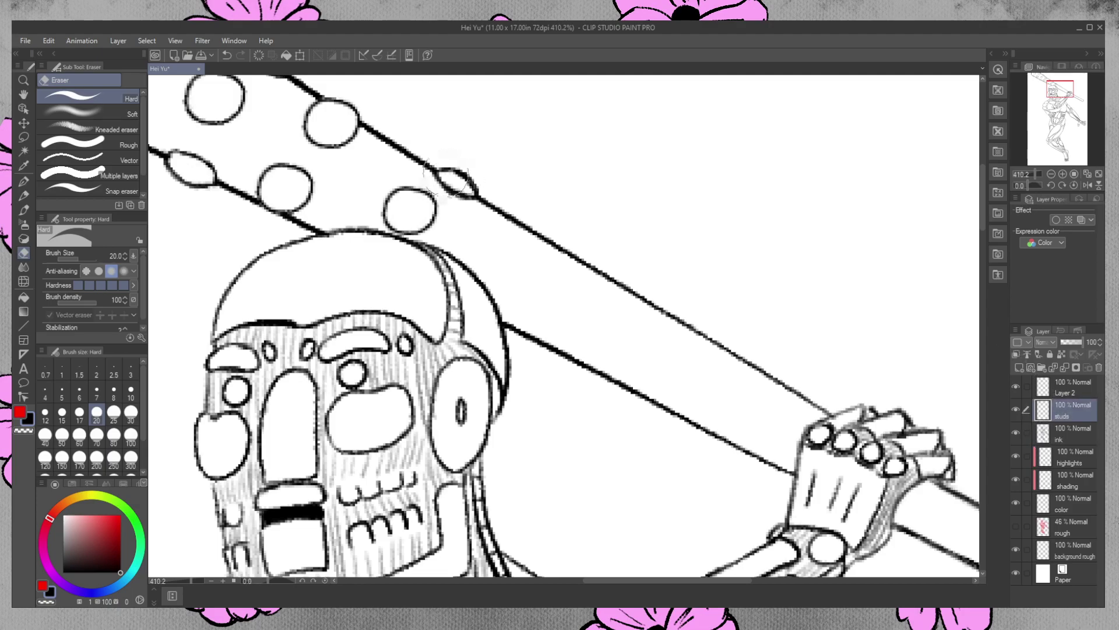
{"action": "mouse_move", "coordinate": [469, 189]}
{"action": "left_mouse_down"}
{"action": "mouse_move", "coordinate": [439, 174]}
{"action": "mouse_move", "coordinate": [457, 172]}
{"action": "left_mouse_up"}
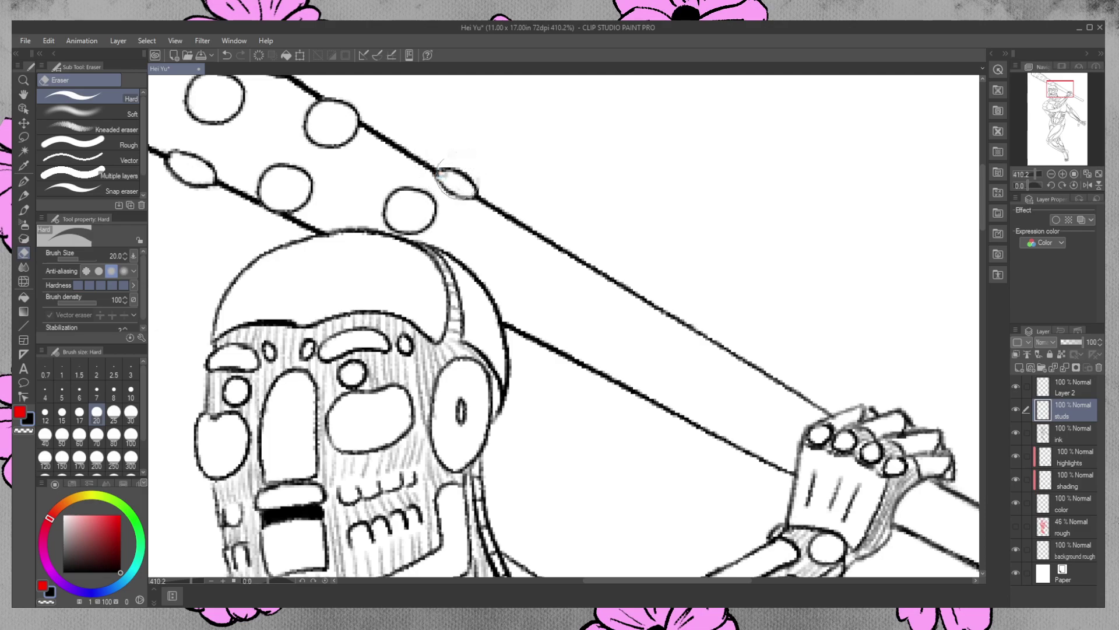
{"action": "key", "text": "p"}
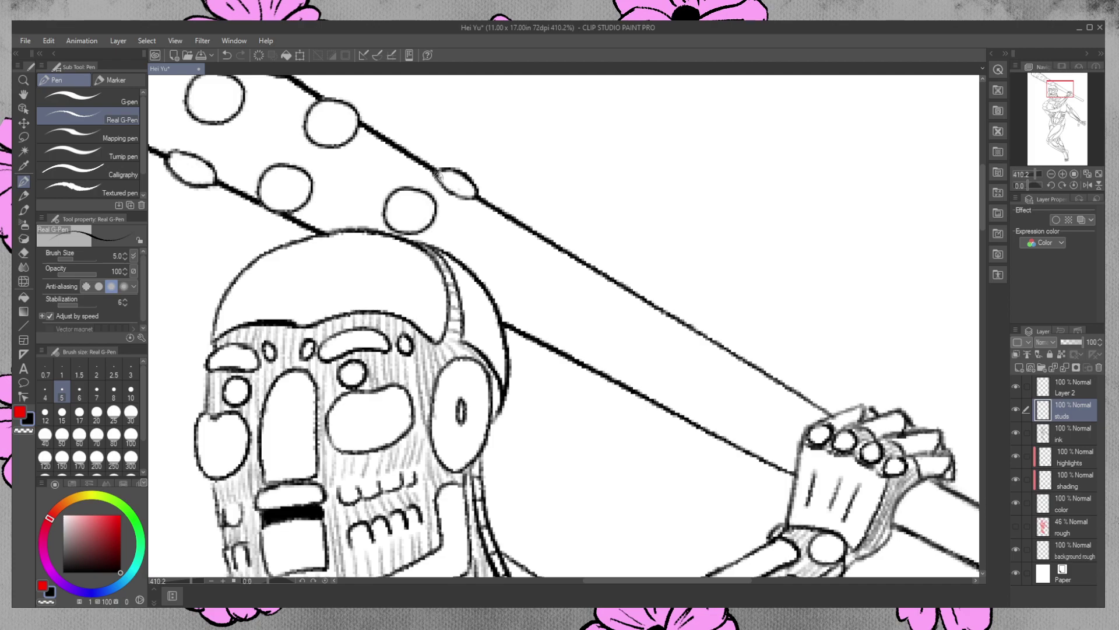
{"action": "mouse_move", "coordinate": [285, 499]}
{"action": "left_mouse_down"}
{"action": "mouse_move", "coordinate": [259, 596]}
{"action": "mouse_move", "coordinate": [270, 568]}
{"action": "left_mouse_up"}
{"action": "key", "text": "ctrl+z"}
{"action": "key", "text": "ctrl+z"}
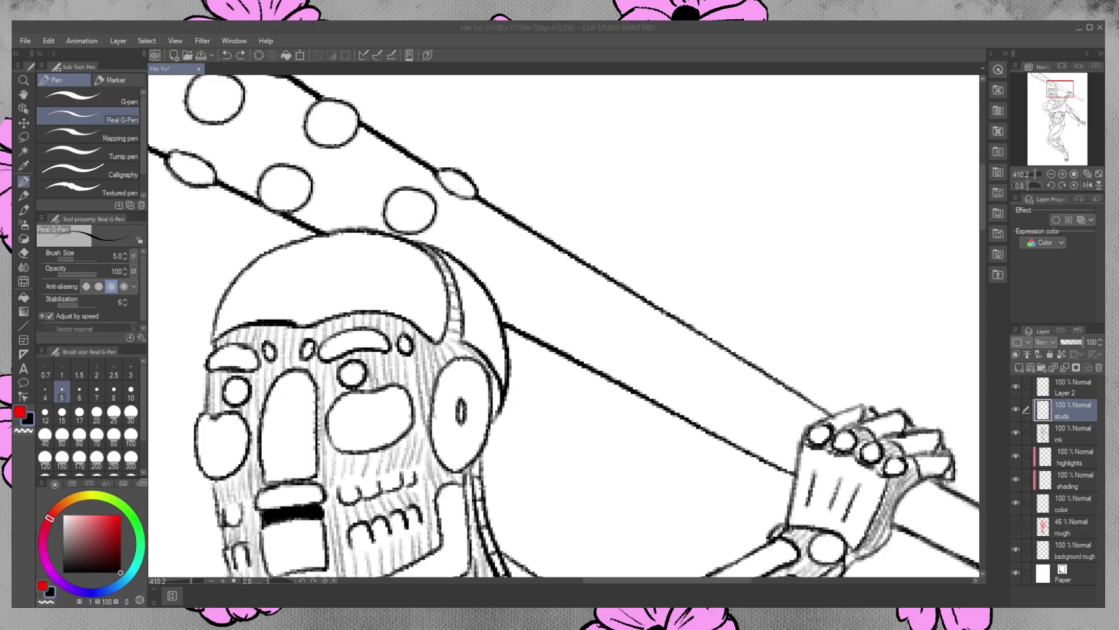
Refine the lower rim of the upper-edge oval stud above the head using the Hard eraser on the studs and ink layers and the Real G-Pen
{"action": "left_click", "coordinate": [24, 252]}
{"action": "left_click", "coordinate": [456, 193]}
{"action": "left_click", "coordinate": [1066, 439]}
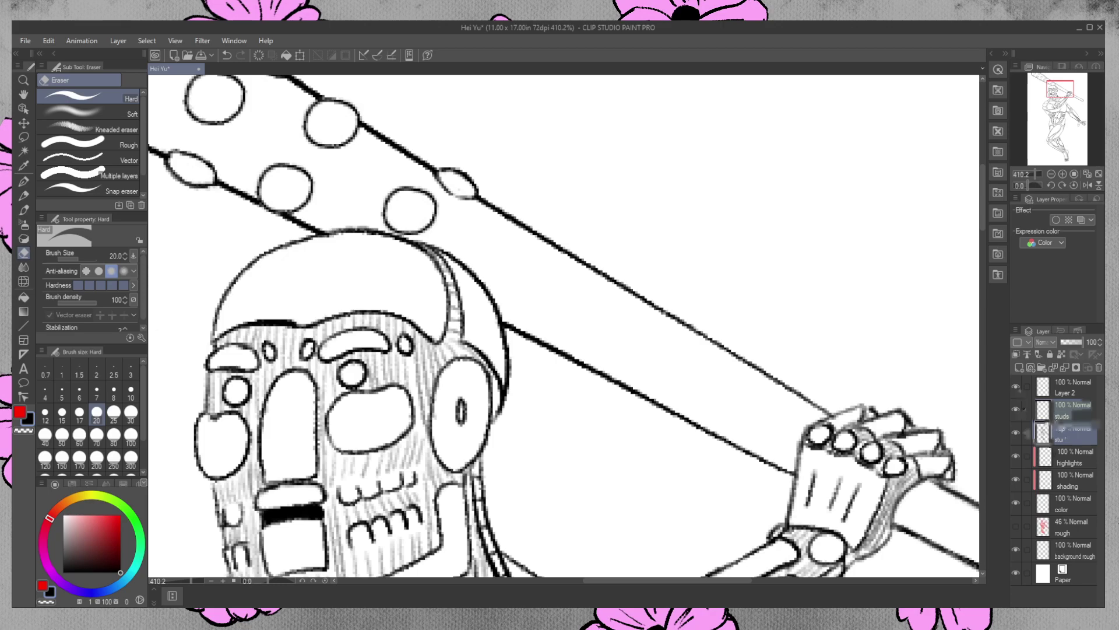
{"action": "left_click", "coordinate": [459, 185]}
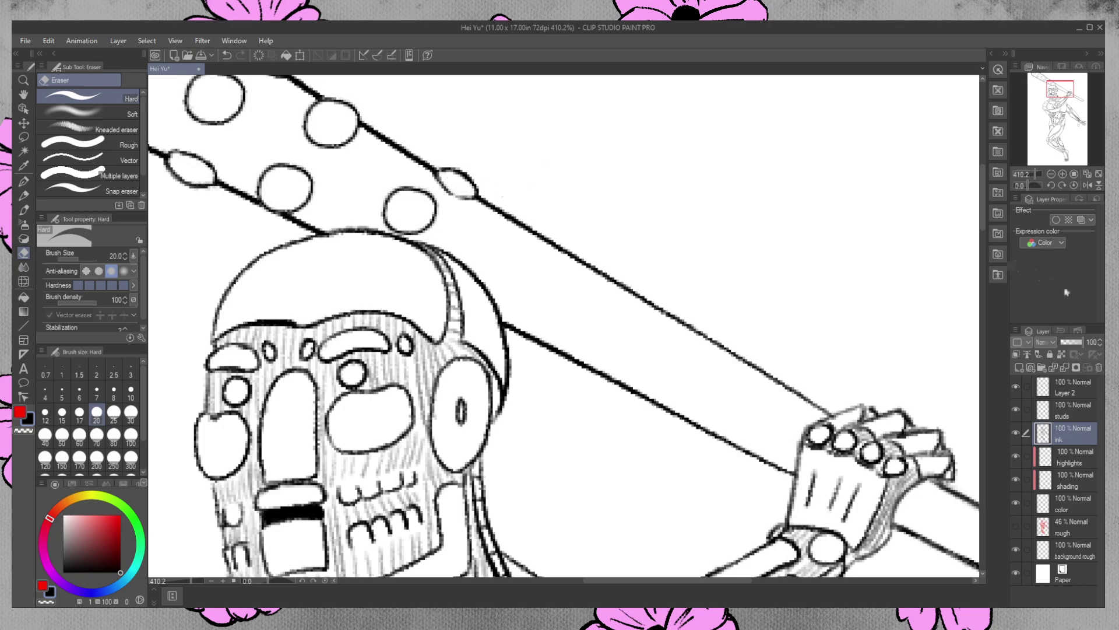
{"action": "left_click", "coordinate": [1073, 411]}
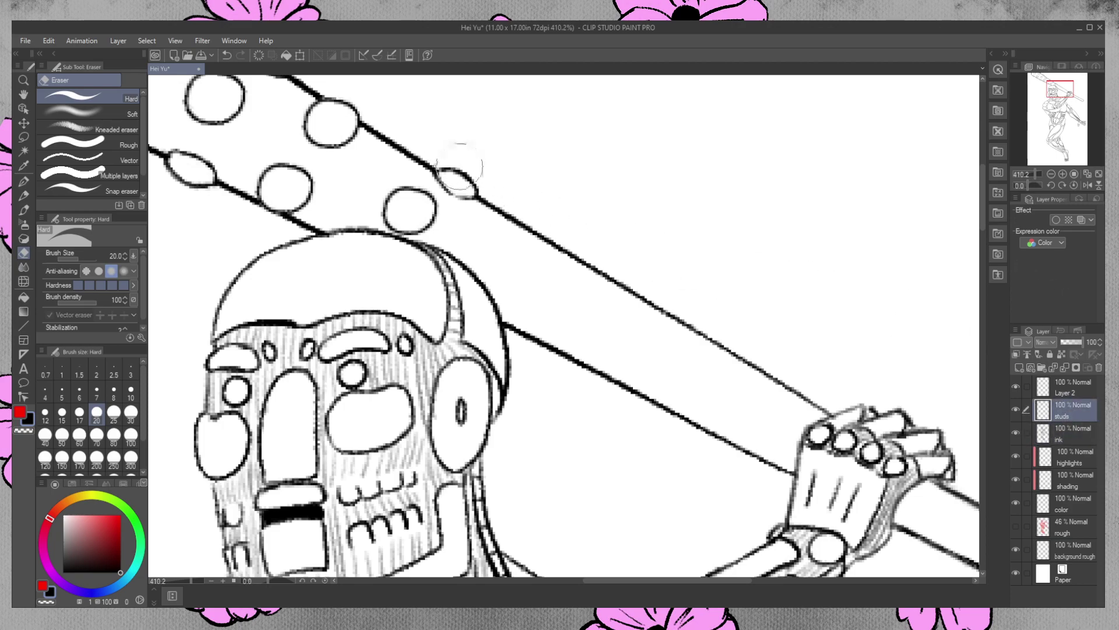
{"action": "left_click", "coordinate": [24, 182]}
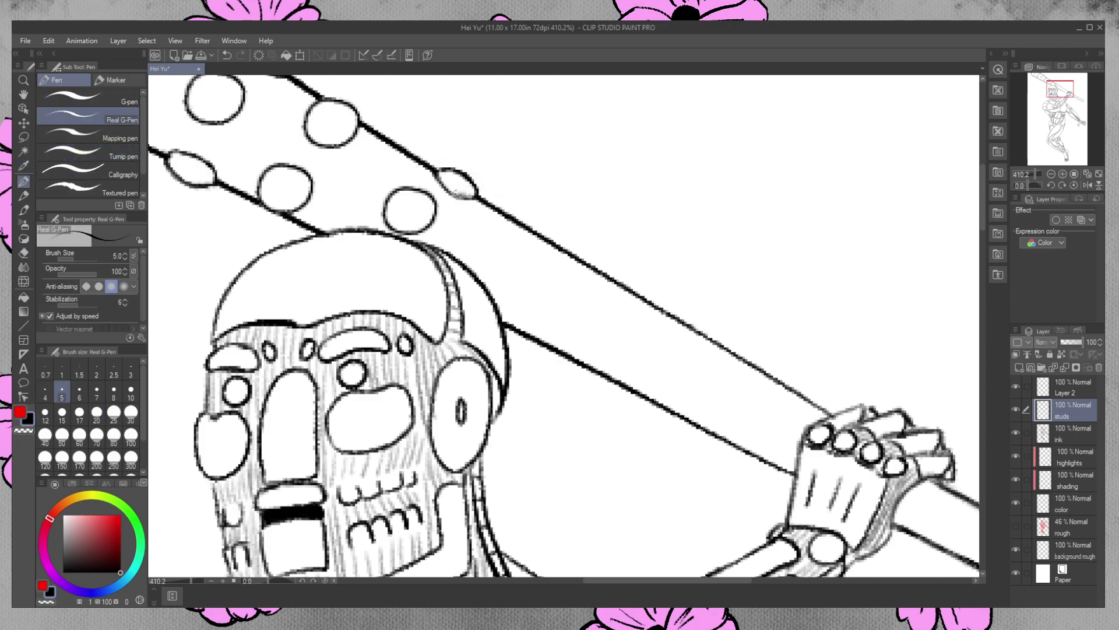
{"action": "left_click", "coordinate": [24, 252]}
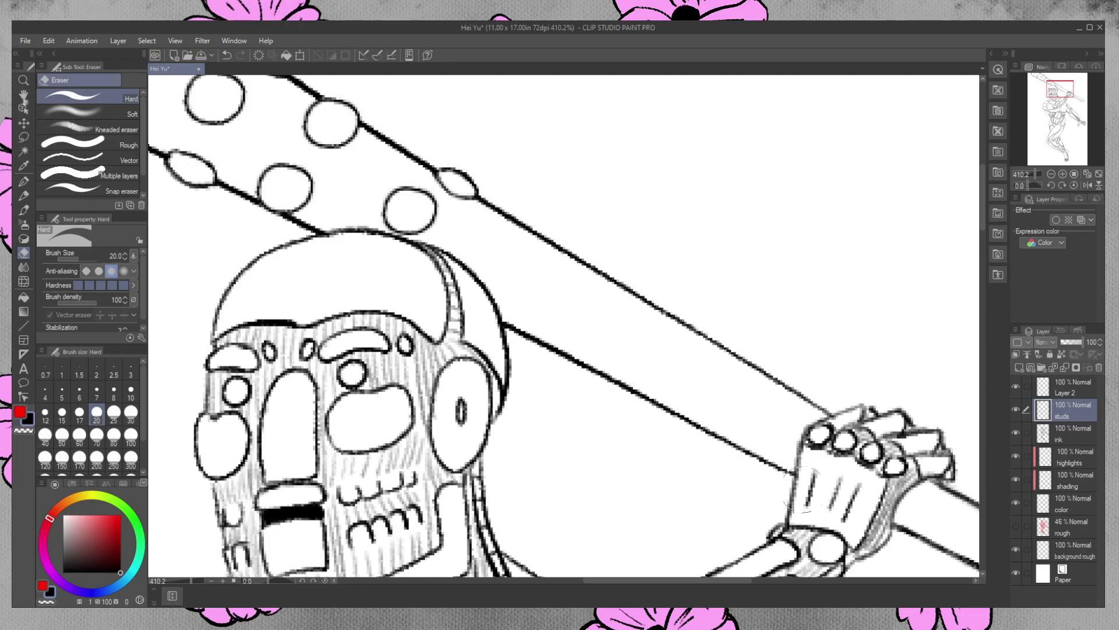
Examine the full page to check the studded weapon against the whole inked figure
{"action": "left_click", "coordinate": [23, 80]}
{"action": "mouse_move", "coordinate": [565, 220]}
{"action": "left_mouse_down"}
{"action": "mouse_move", "coordinate": [532, 181]}
{"action": "mouse_move", "coordinate": [523, 144]}
{"action": "left_mouse_up"}
{"action": "left_click_drag", "start_coordinate": [607, 222], "coordinate": [600, 195]}
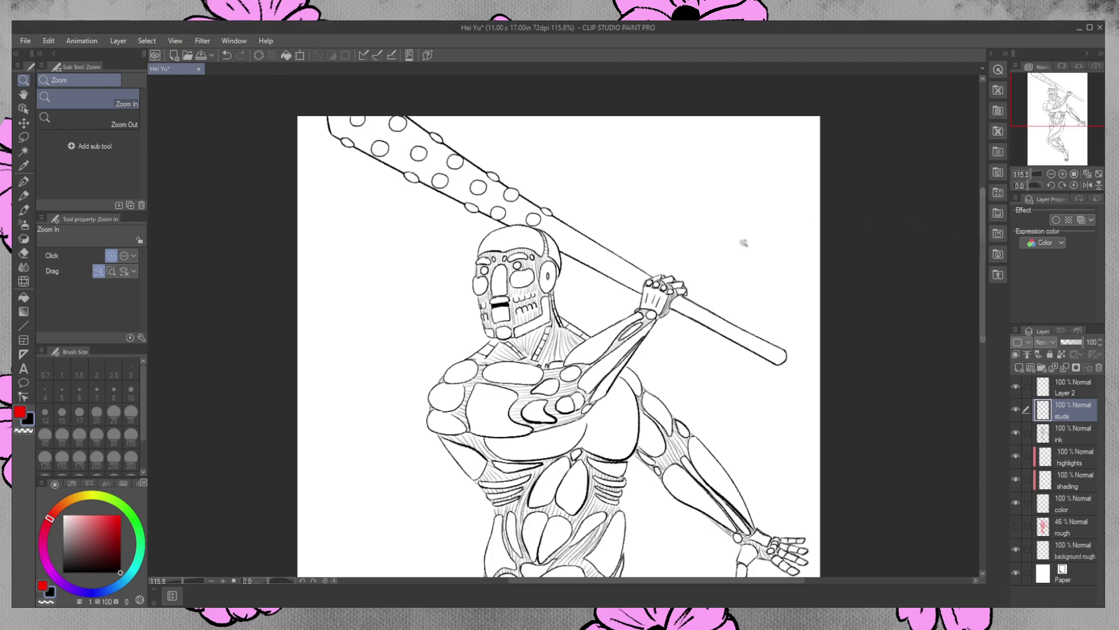
{"action": "scroll", "coordinate": [742, 242], "scroll_direction": "down", "scroll_amount": 2}
{"action": "scroll", "coordinate": [764, 255], "scroll_direction": "up", "scroll_amount": 1}
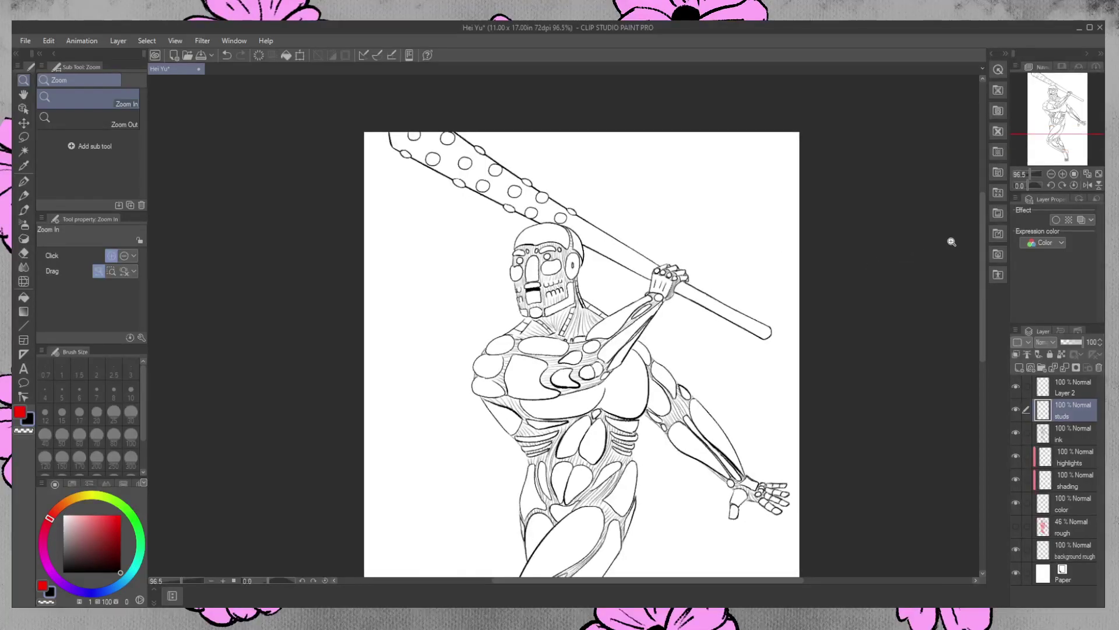
{"action": "left_click_drag", "start_coordinate": [982, 240], "coordinate": [985, 273]}
{"action": "scroll", "coordinate": [816, 303], "scroll_direction": "down", "scroll_amount": 1}
{"action": "scroll", "coordinate": [795, 299], "scroll_direction": "down", "scroll_amount": 1}
{"action": "left_click_drag", "start_coordinate": [635, 579], "coordinate": [680, 587]}
{"action": "left_click_drag", "start_coordinate": [983, 336], "coordinate": [981, 334]}
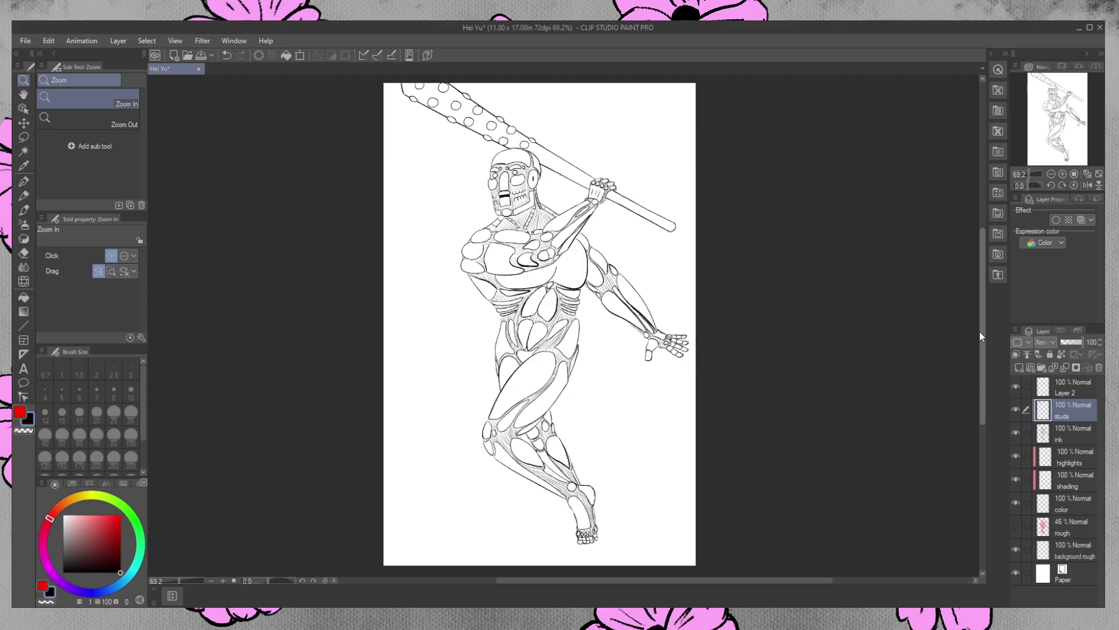